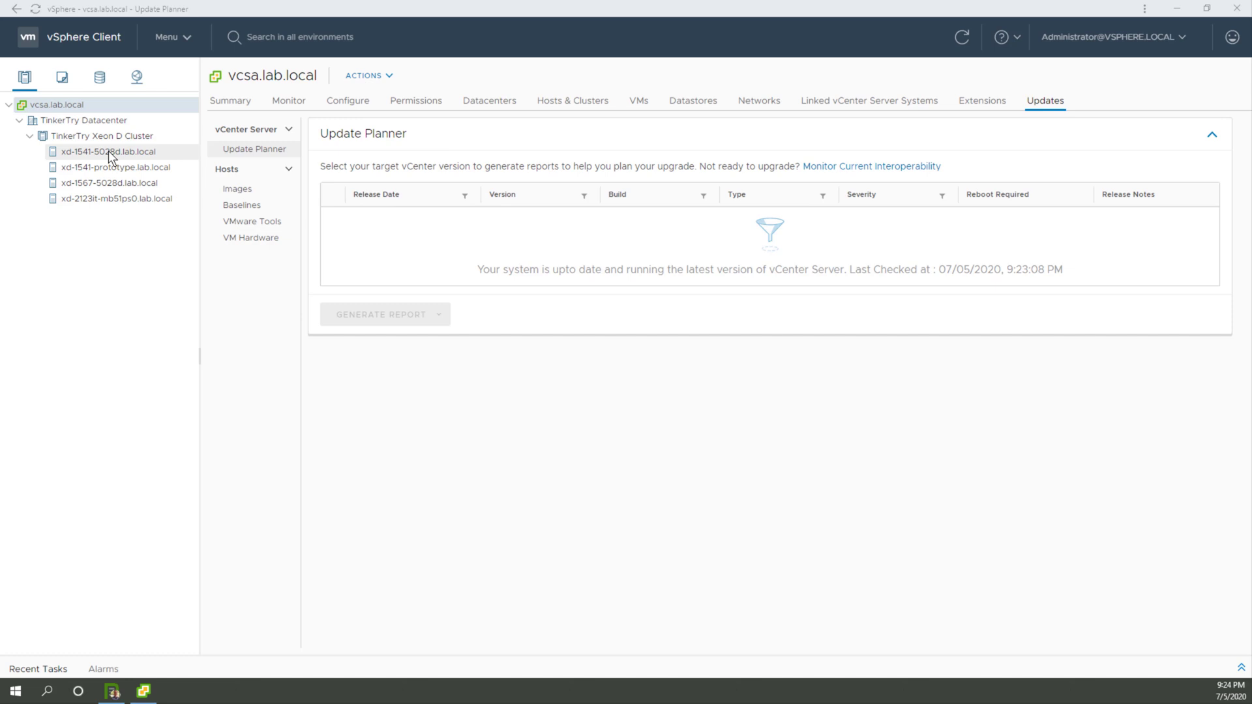
# Step: Examine the storage adapters of host xd-1541-5028d.lab.local, checking the properties of vmhba2 and vmhba1
pyautogui.click(108, 150)
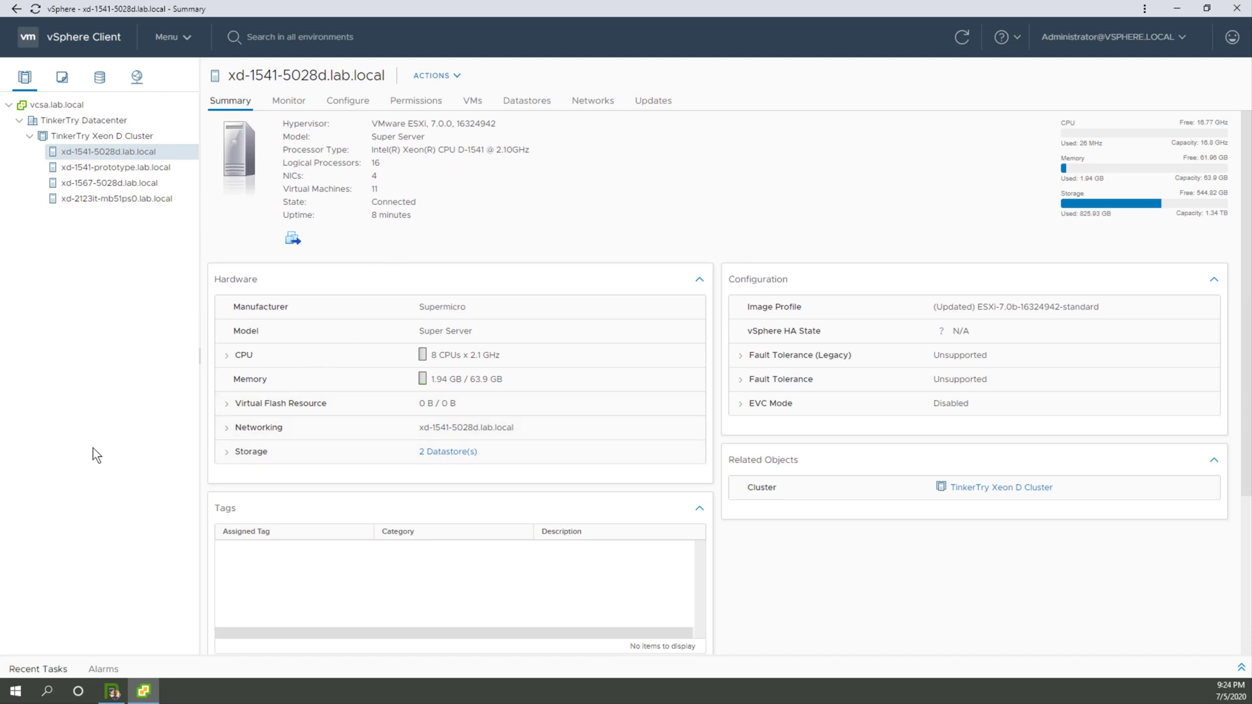
pyautogui.click(228, 451)
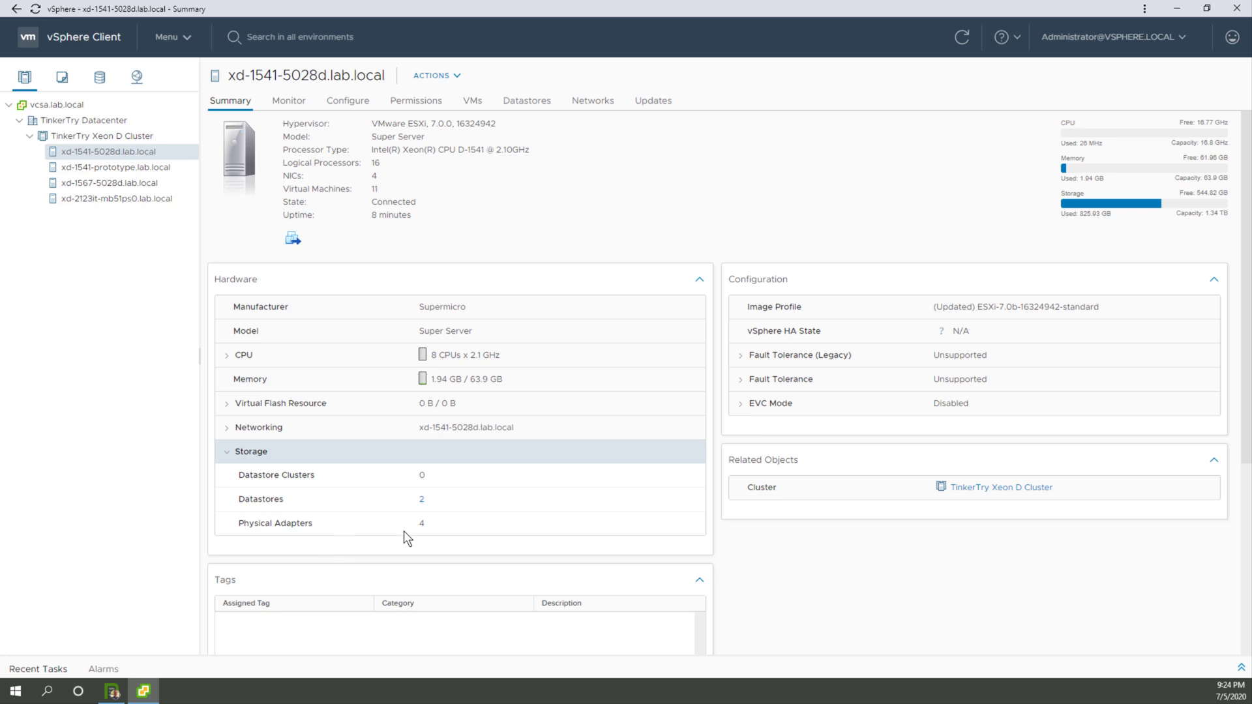
pyautogui.click(331, 102)
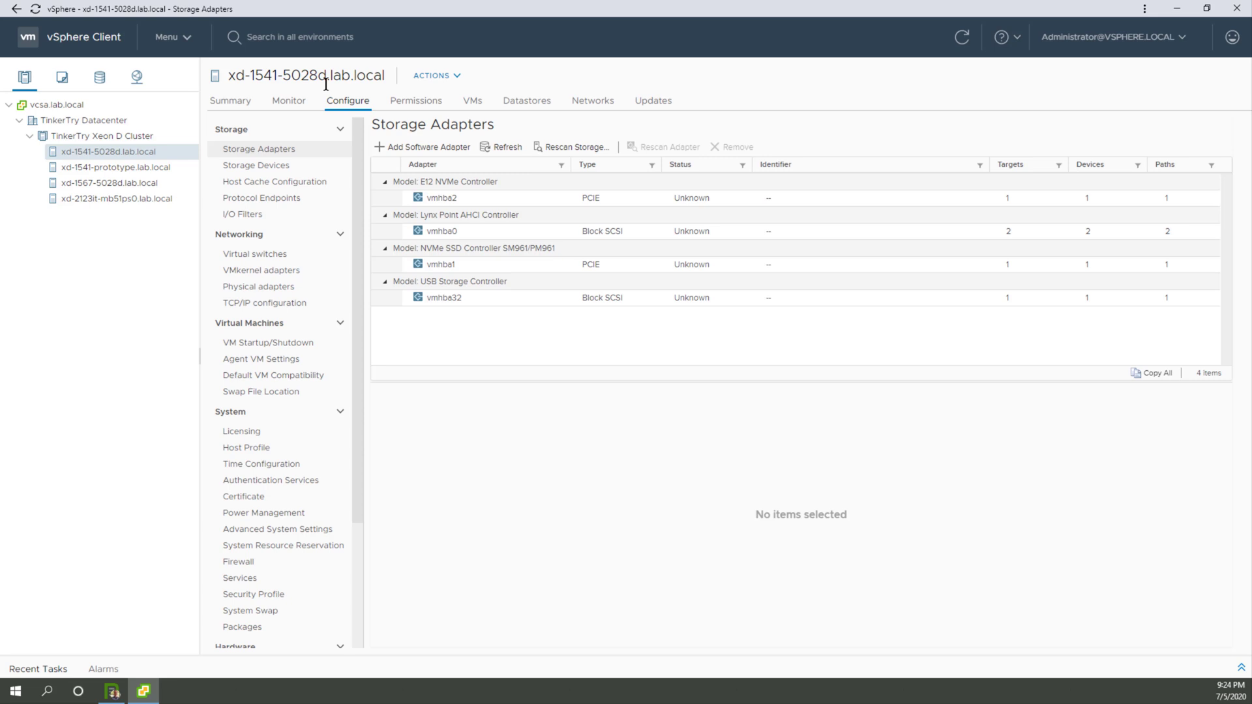
pyautogui.click(457, 199)
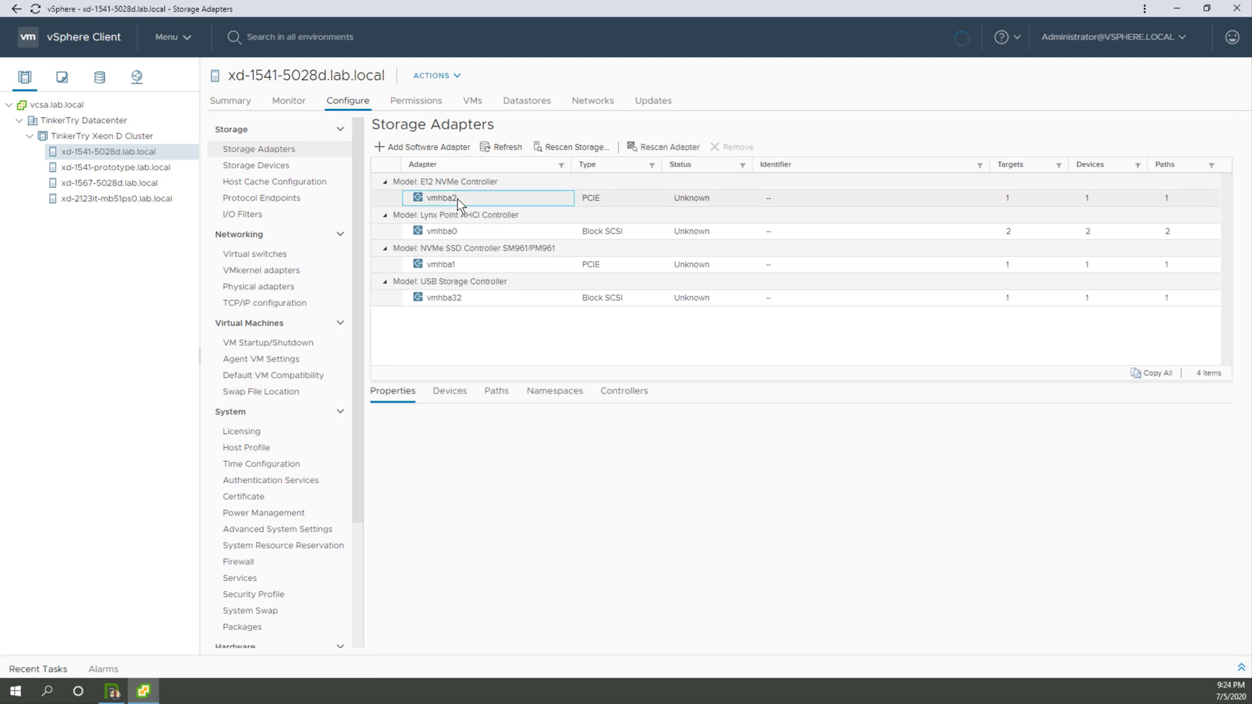
pyautogui.click(453, 262)
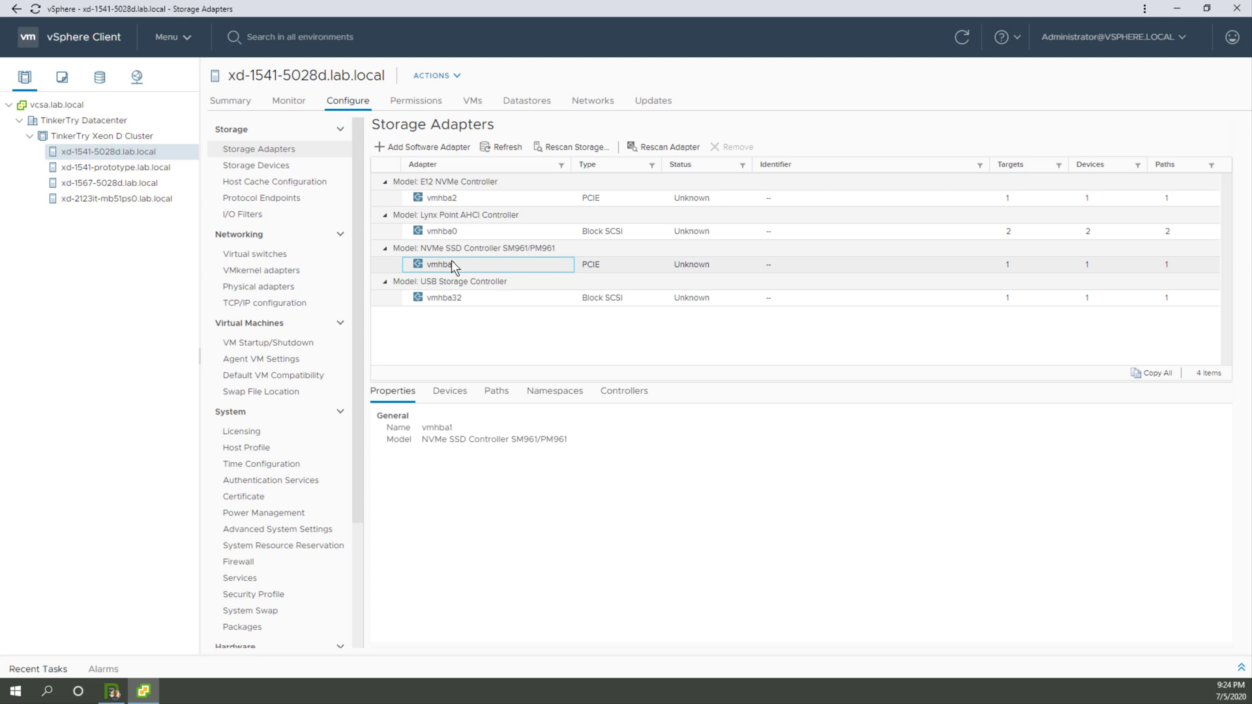
pyautogui.click(483, 195)
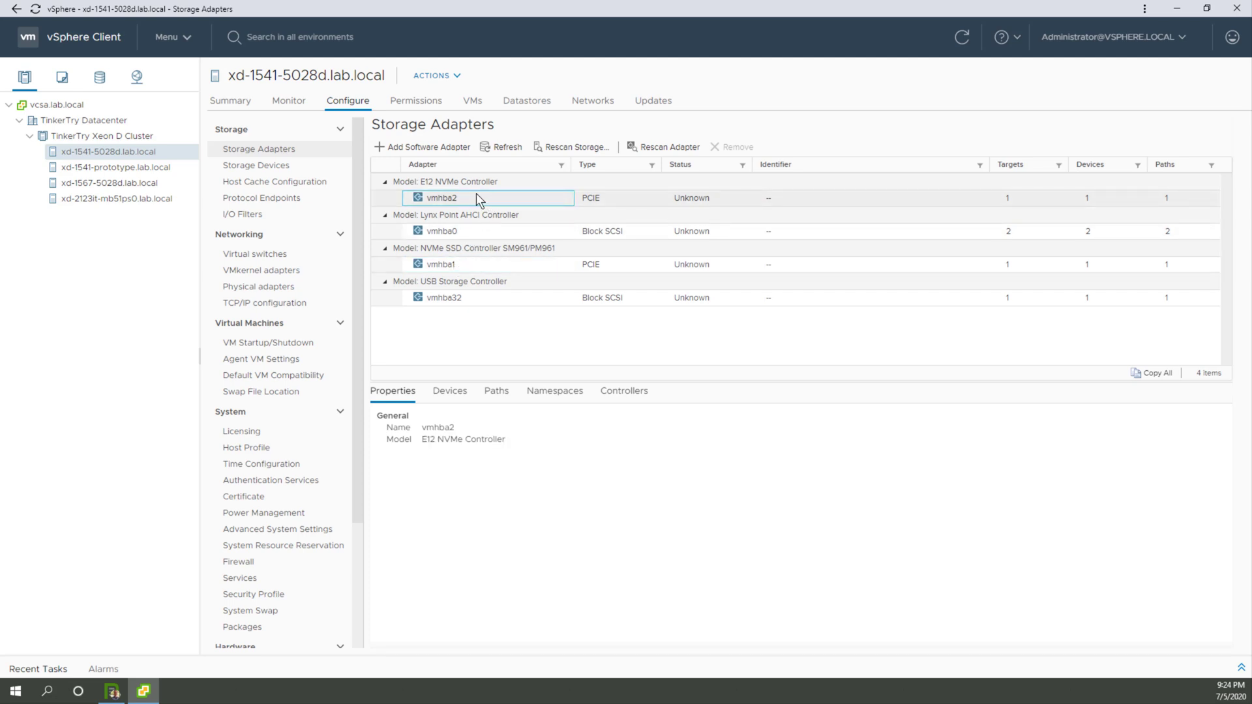
# Step: Review the host's storage devices with full disk names and compare the sector format of the Sabrent and Samsung 960 PRO NVMe disks
pyautogui.click(295, 170)
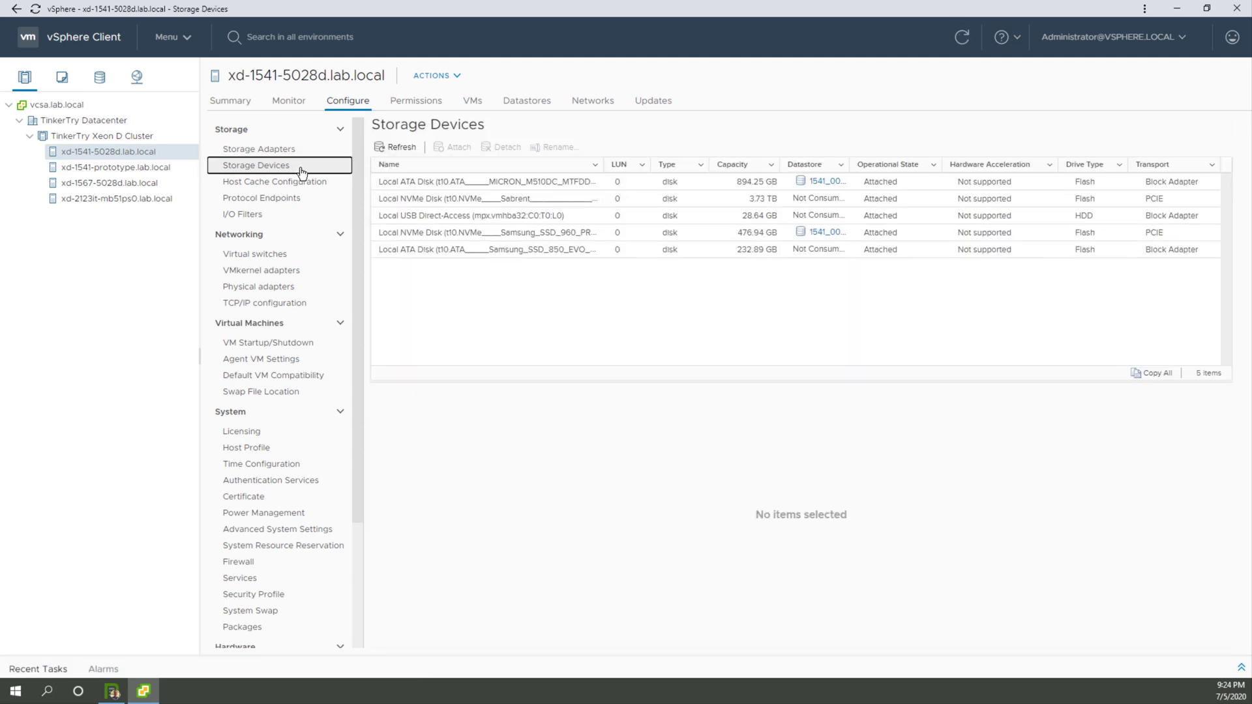
pyautogui.doubleClick(603, 163)
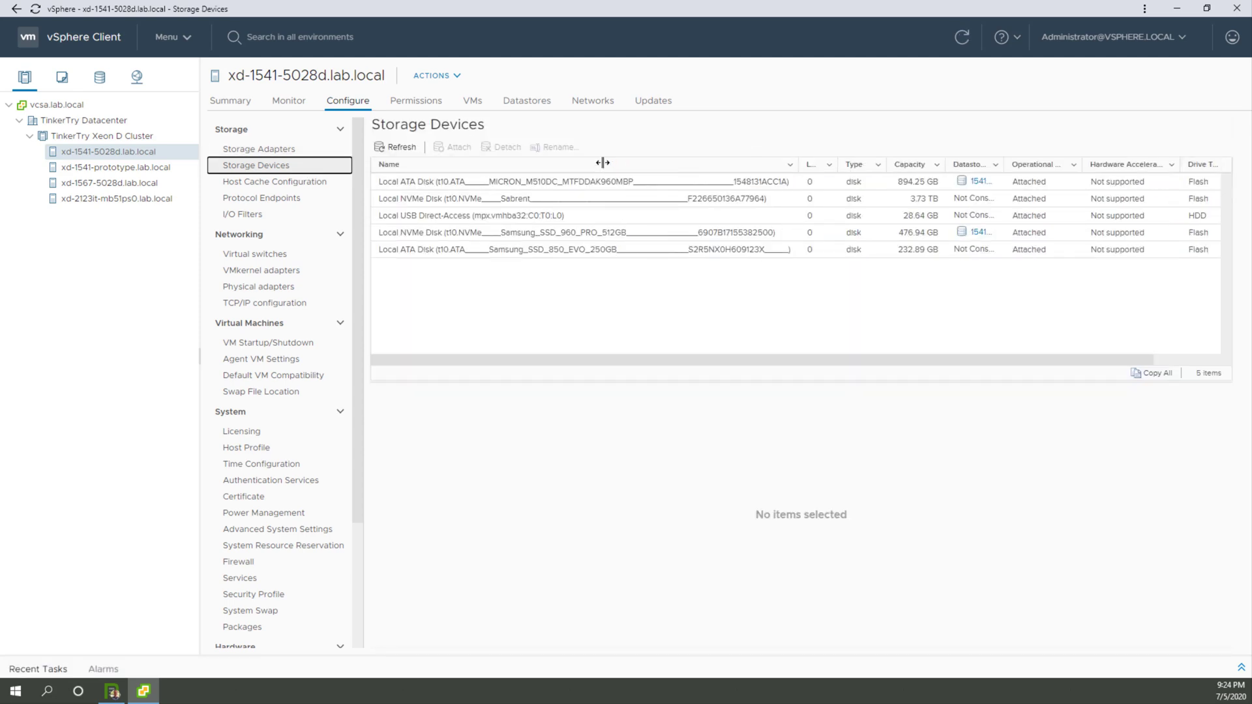
pyautogui.click(585, 202)
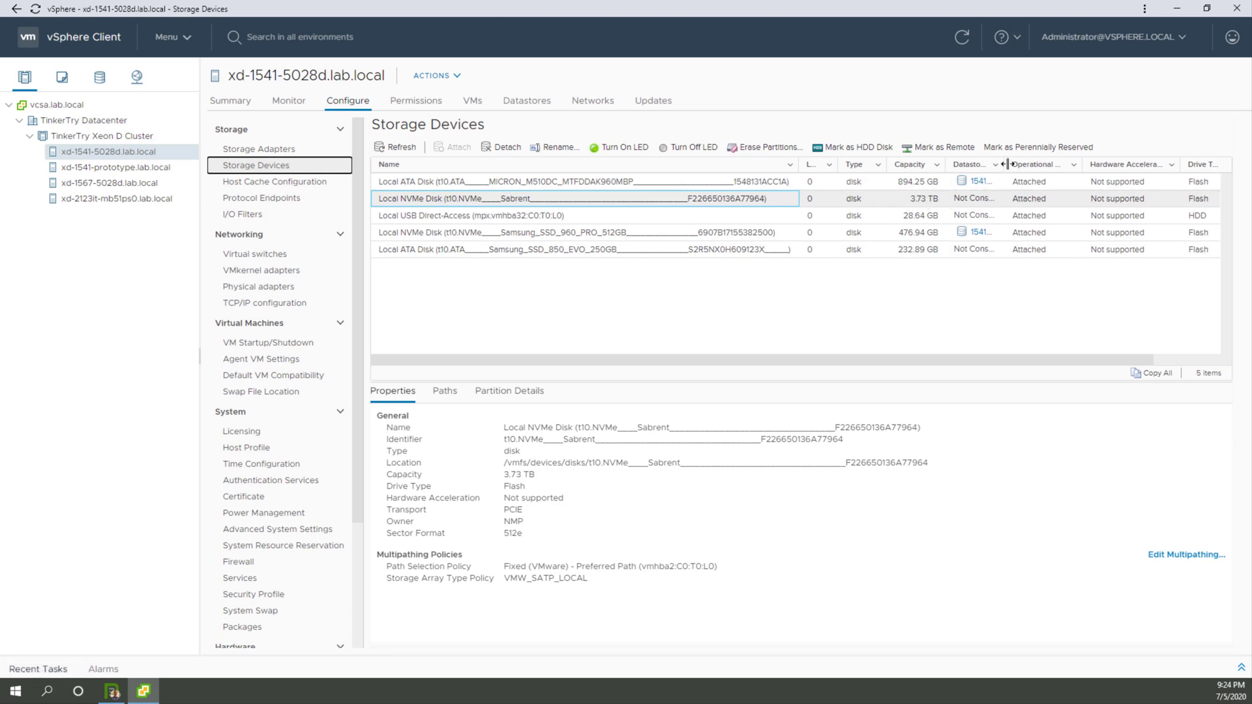
pyautogui.moveTo(1008, 164); pyautogui.dragTo(1029, 165)
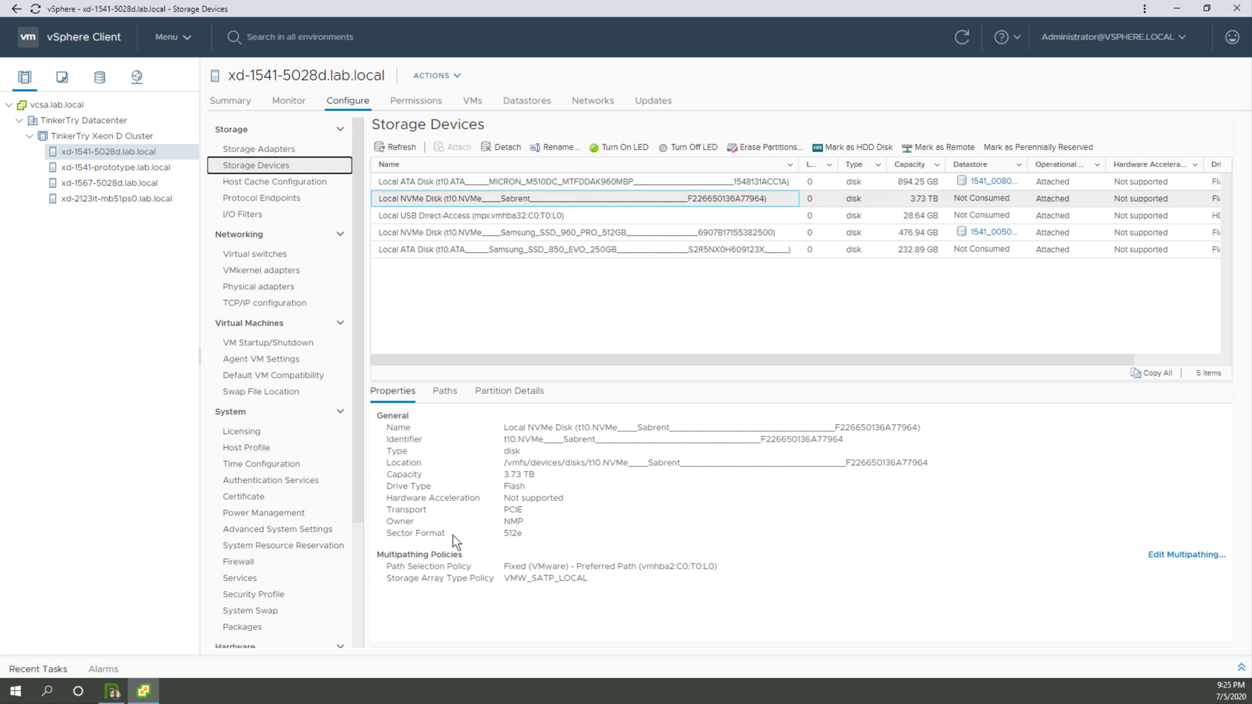
pyautogui.doubleClick(521, 533)
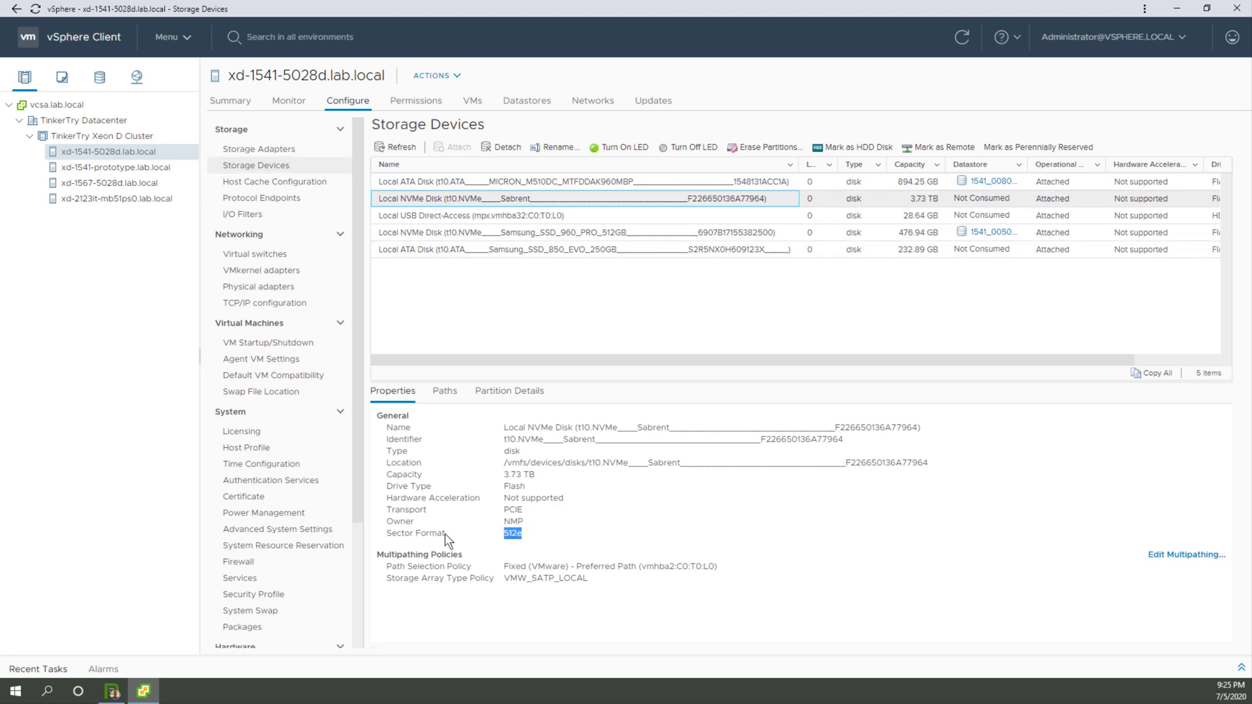
pyautogui.click(616, 230)
pyautogui.moveTo(527, 534); pyautogui.dragTo(382, 523)
pyautogui.click(491, 202)
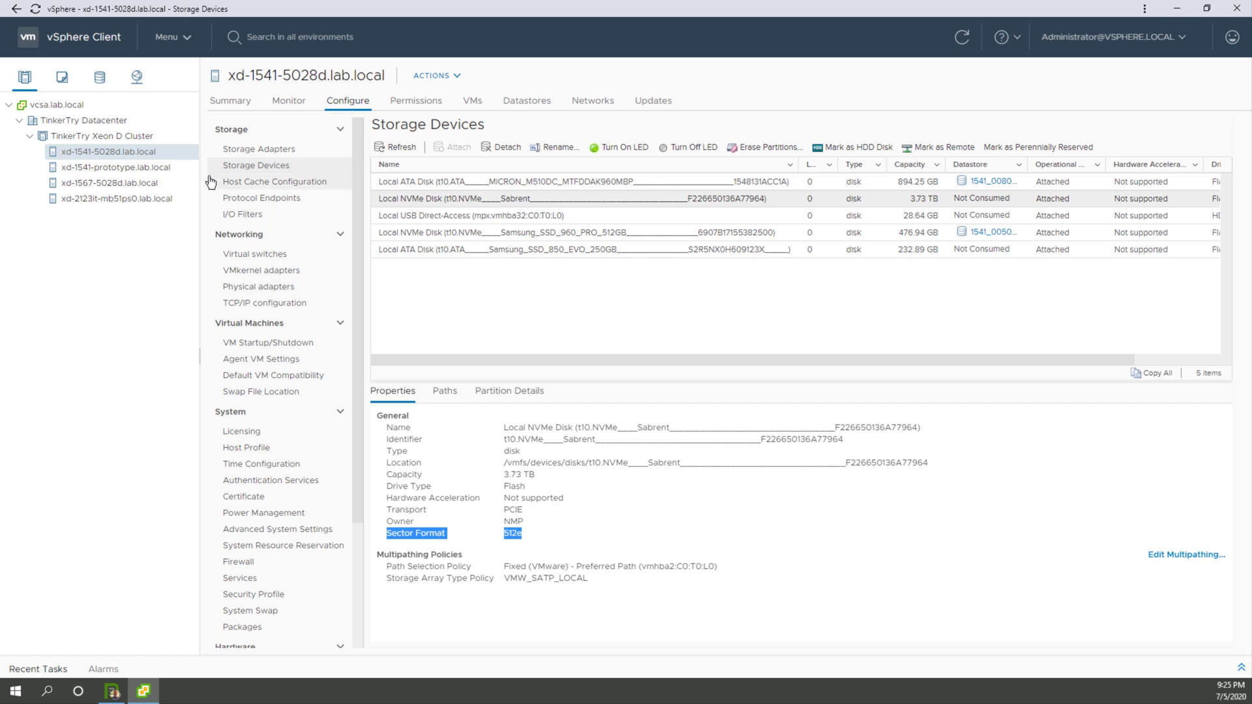
# Step: Start creating a new datastore on host xd-1541-5028d.lab.local with VMFS as its type
pyautogui.rightClick(170, 153)
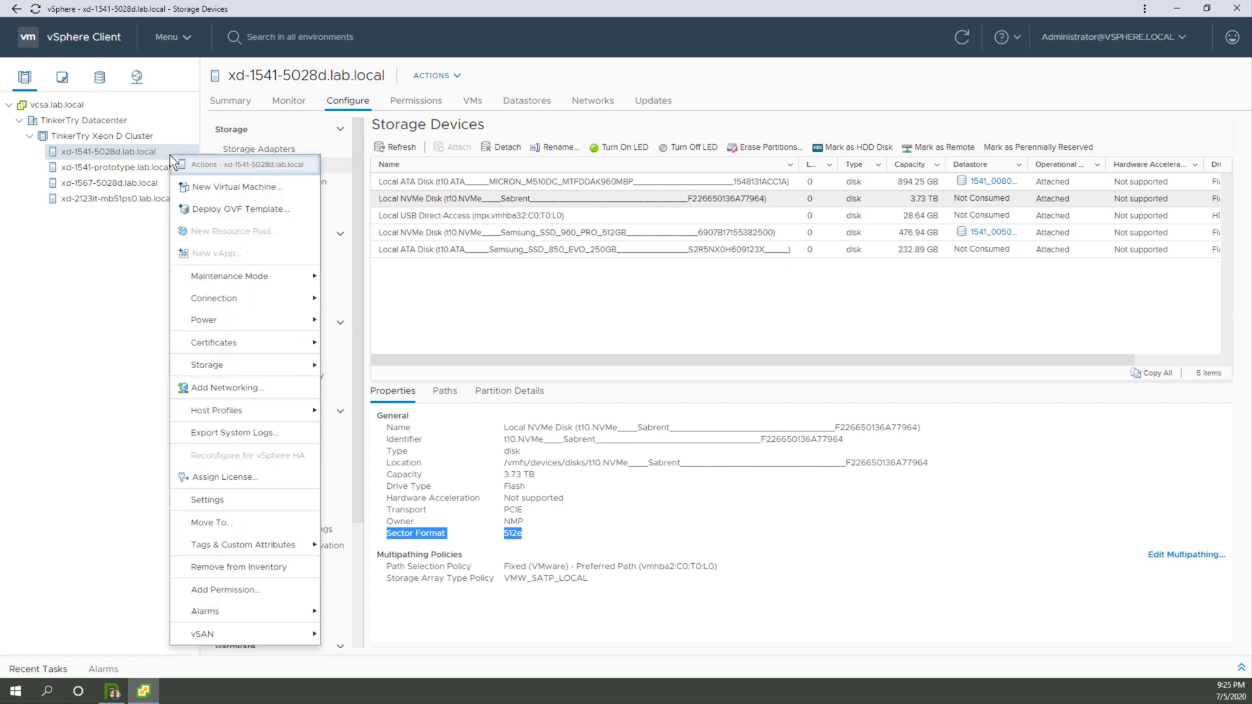
pyautogui.moveTo(262, 363)
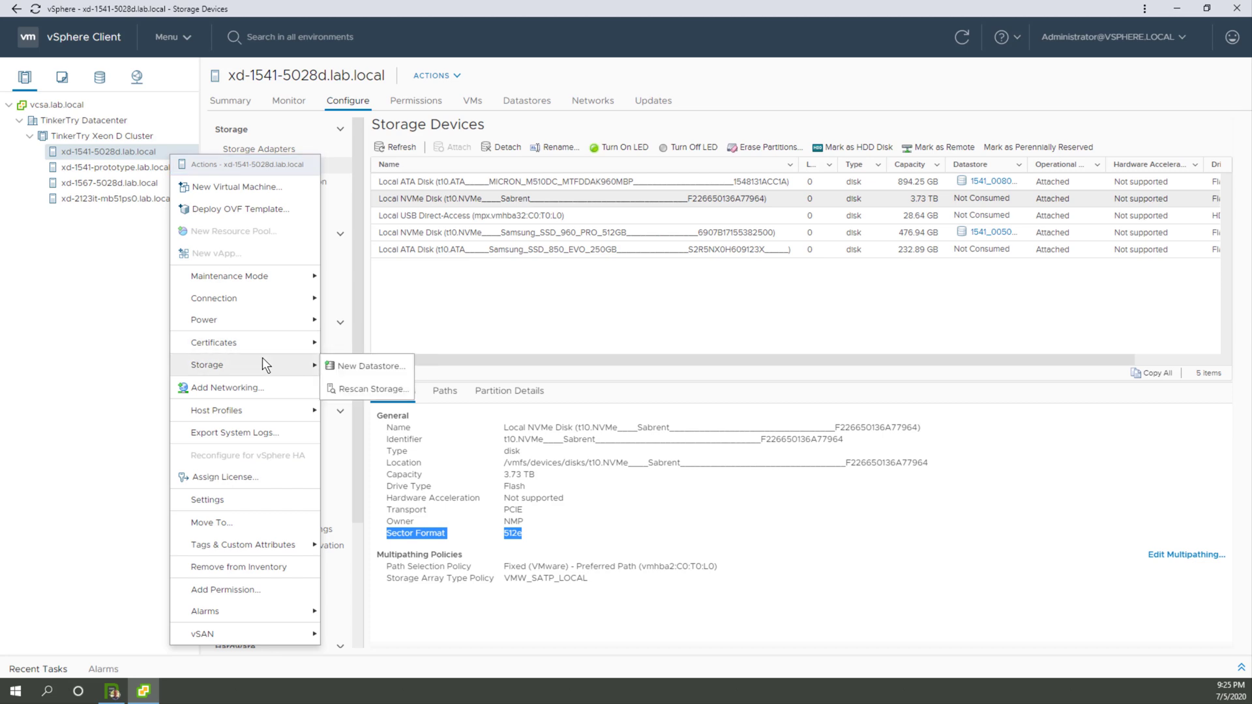
pyautogui.click(340, 367)
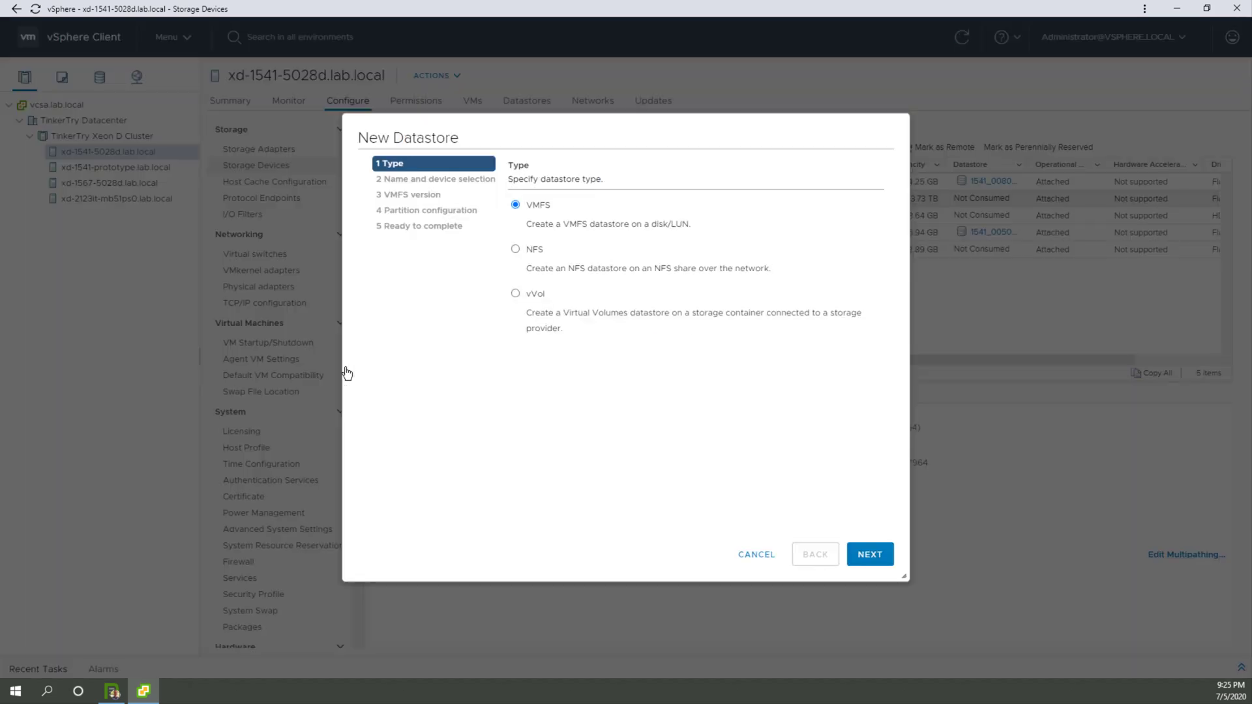
pyautogui.click(889, 561)
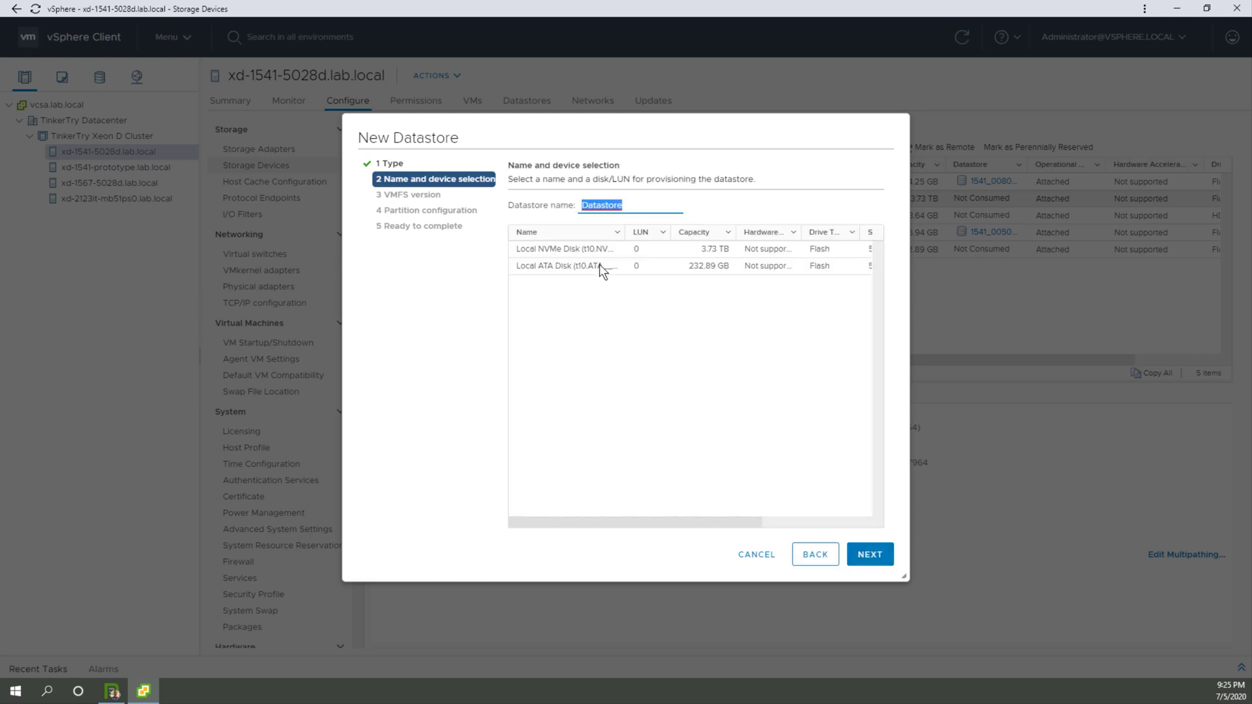
# Step: Select the 3.73 TB local NVMe disk, name the datastore "4TB Sabrent", and accept VMFS 6 as the version
pyautogui.click(595, 249)
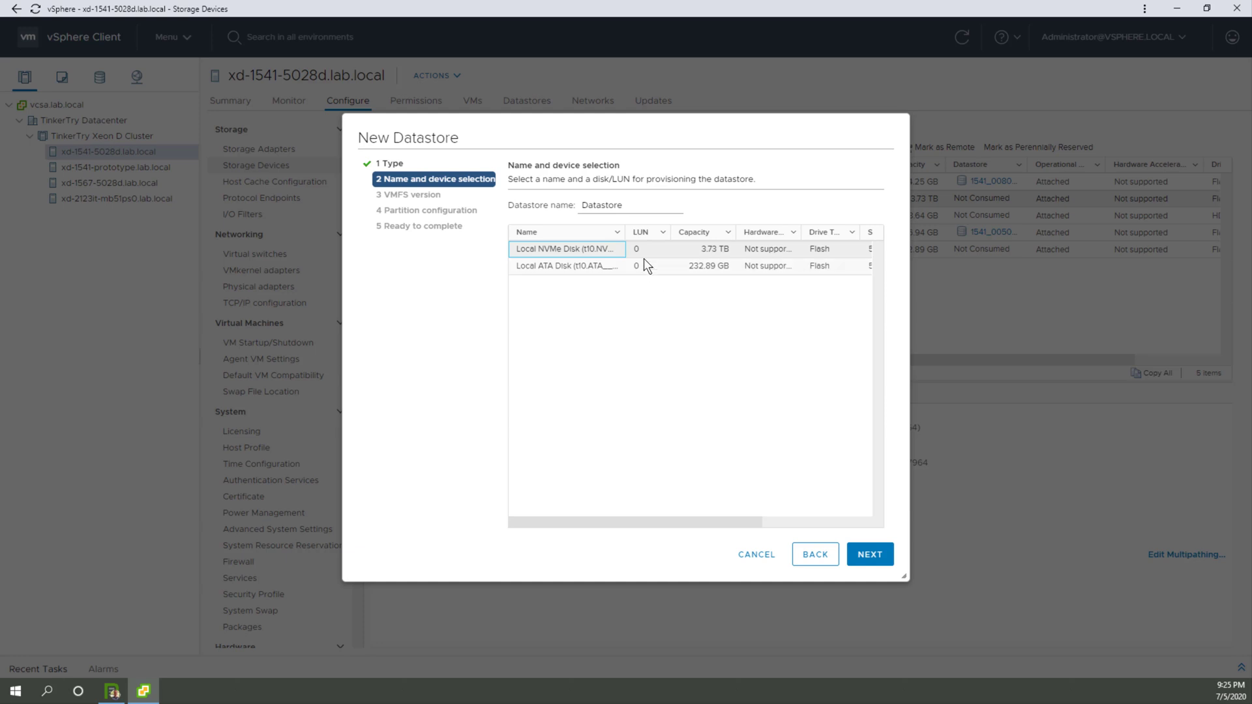
pyautogui.moveTo(625, 232)
pyautogui.mouseDown()
pyautogui.moveTo(836, 233)
pyautogui.moveTo(596, 255)
pyautogui.moveTo(617, 254)
pyautogui.mouseUp()
pyautogui.doubleClick(594, 204)
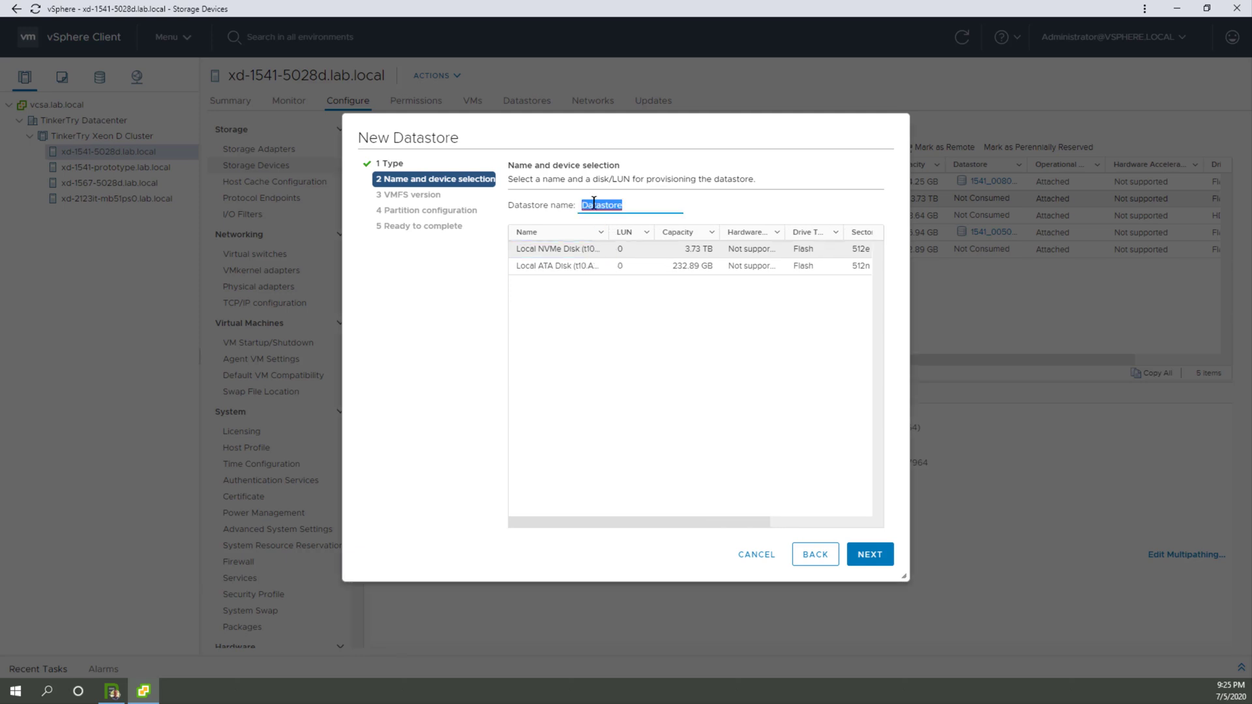
pyautogui.write('4TB Sabrent')
pyautogui.click(861, 556)
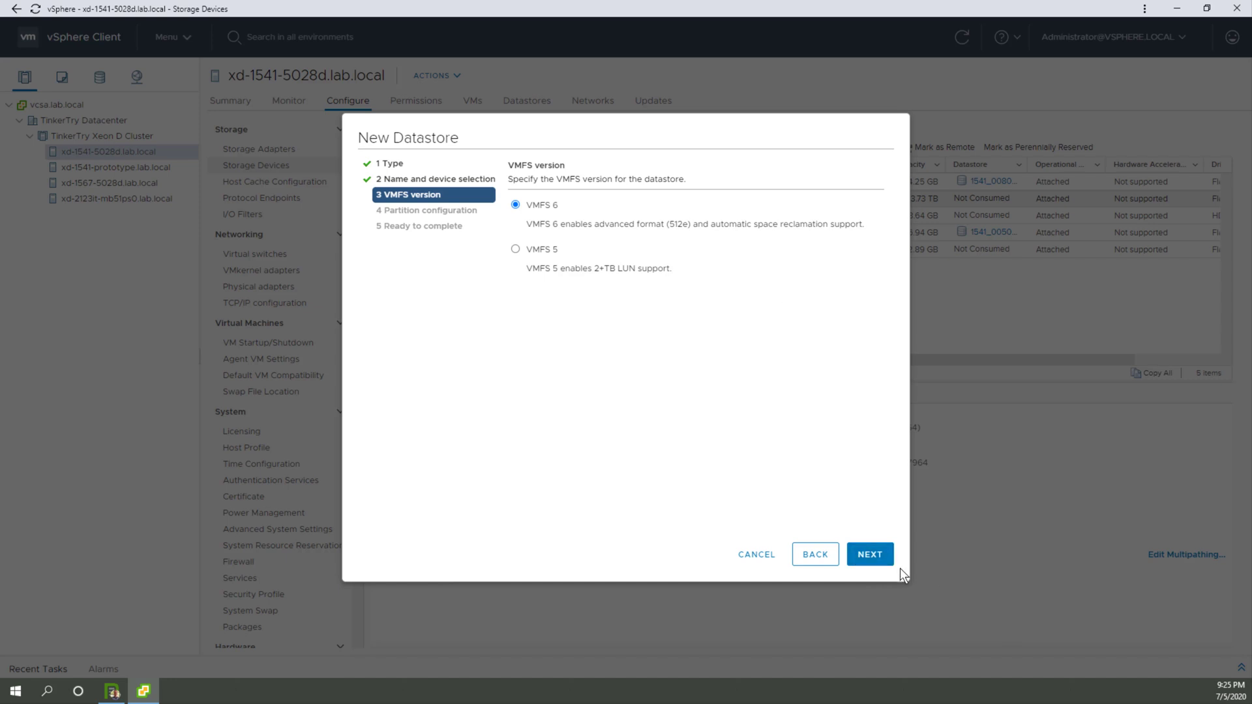
pyautogui.click(880, 558)
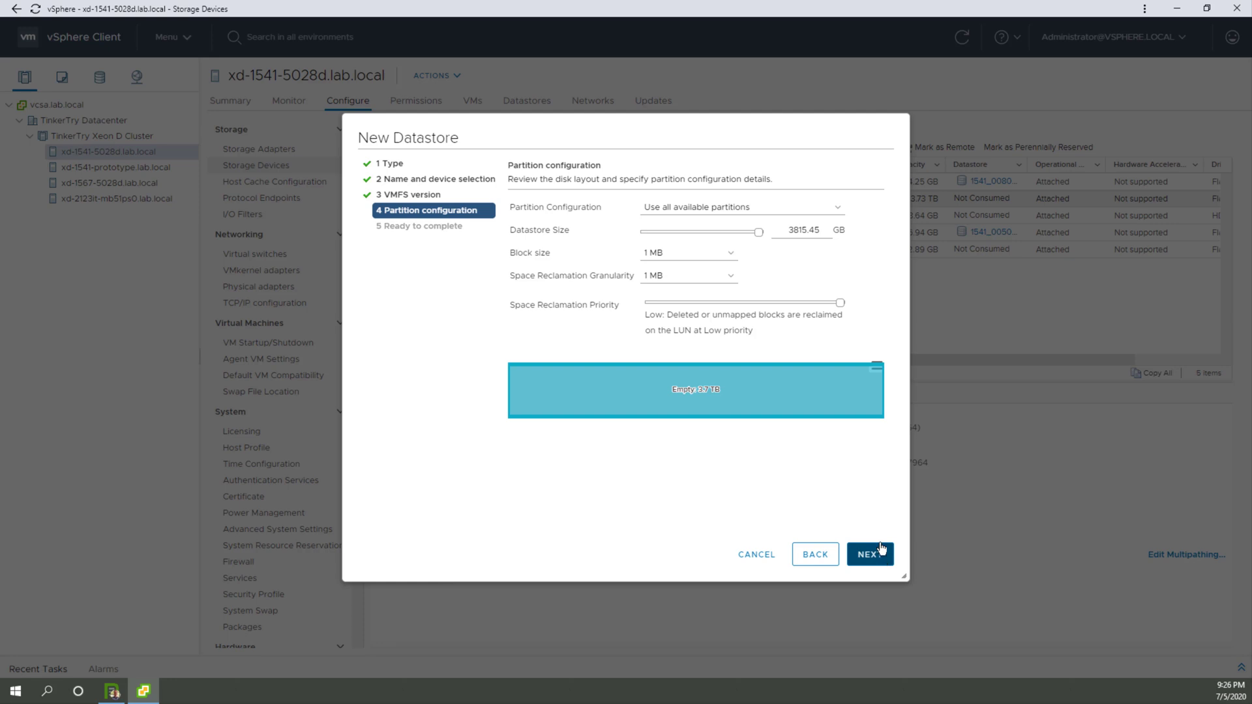
# Step: In a blank Excel workbook, enter 3815.45 in A1 and a formula in A2 multiplying A1 by 0.05
pyautogui.moveTo(766, 374)
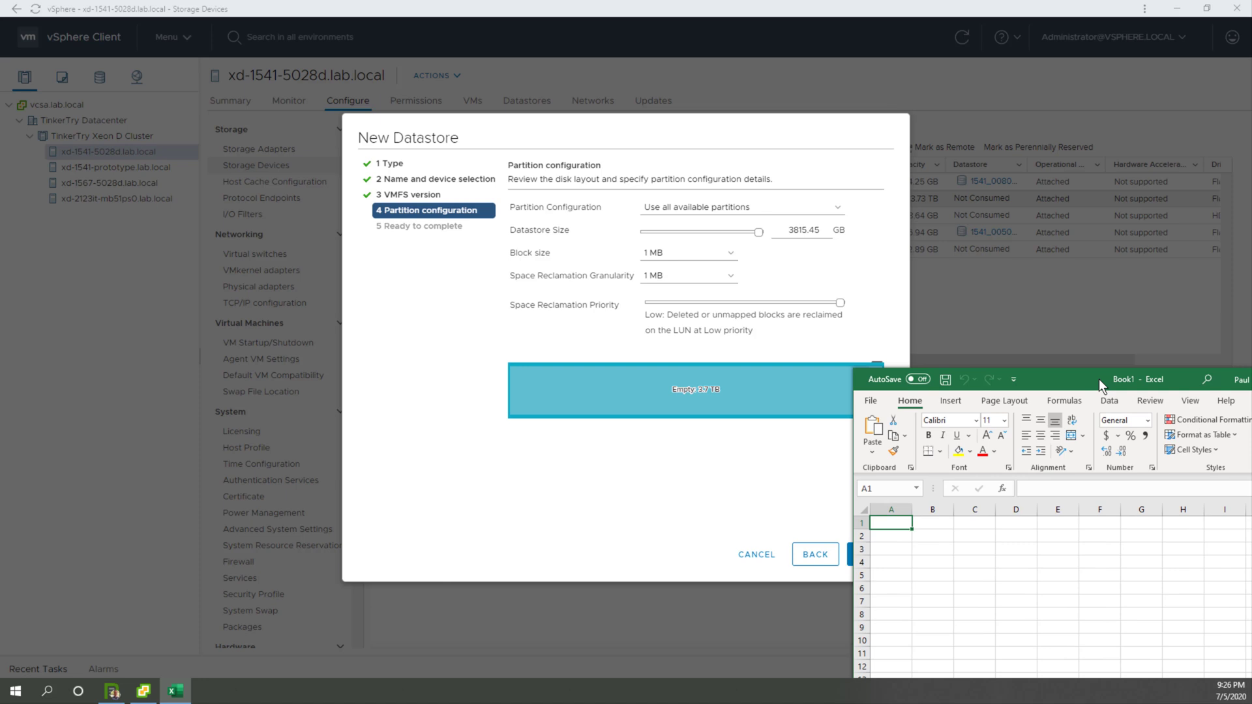
pyautogui.write('3815.45')
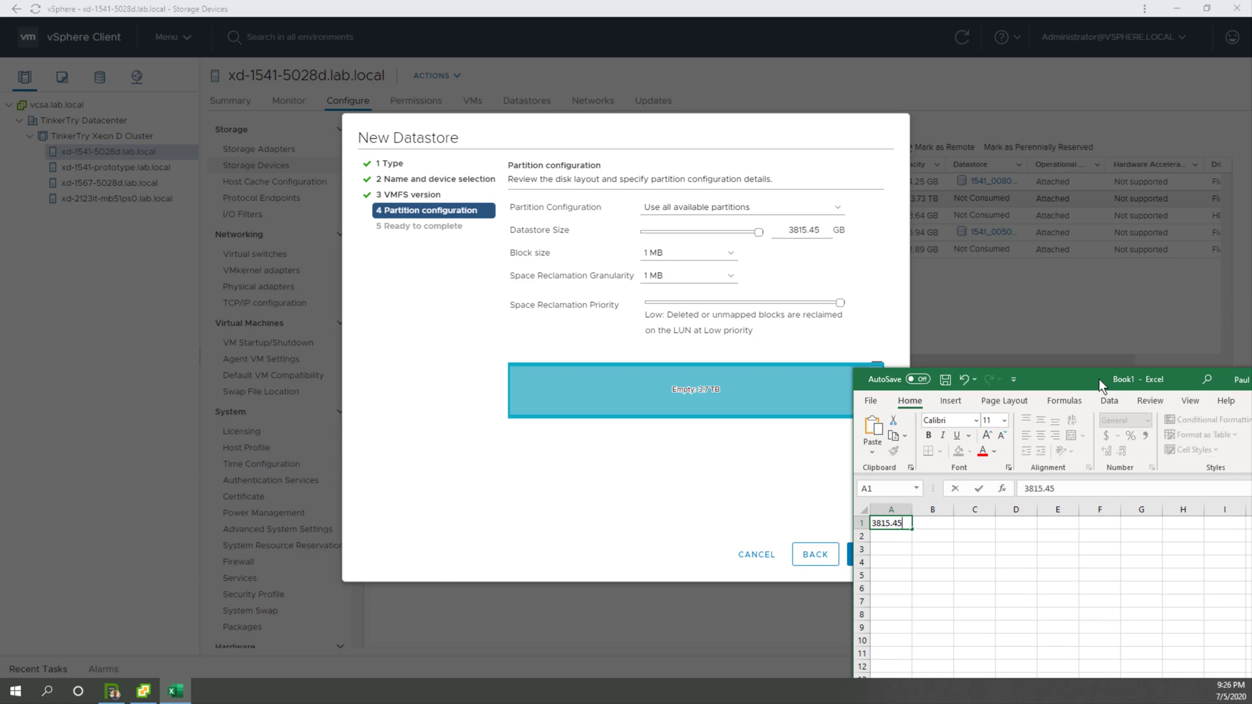
pyautogui.press('Return')
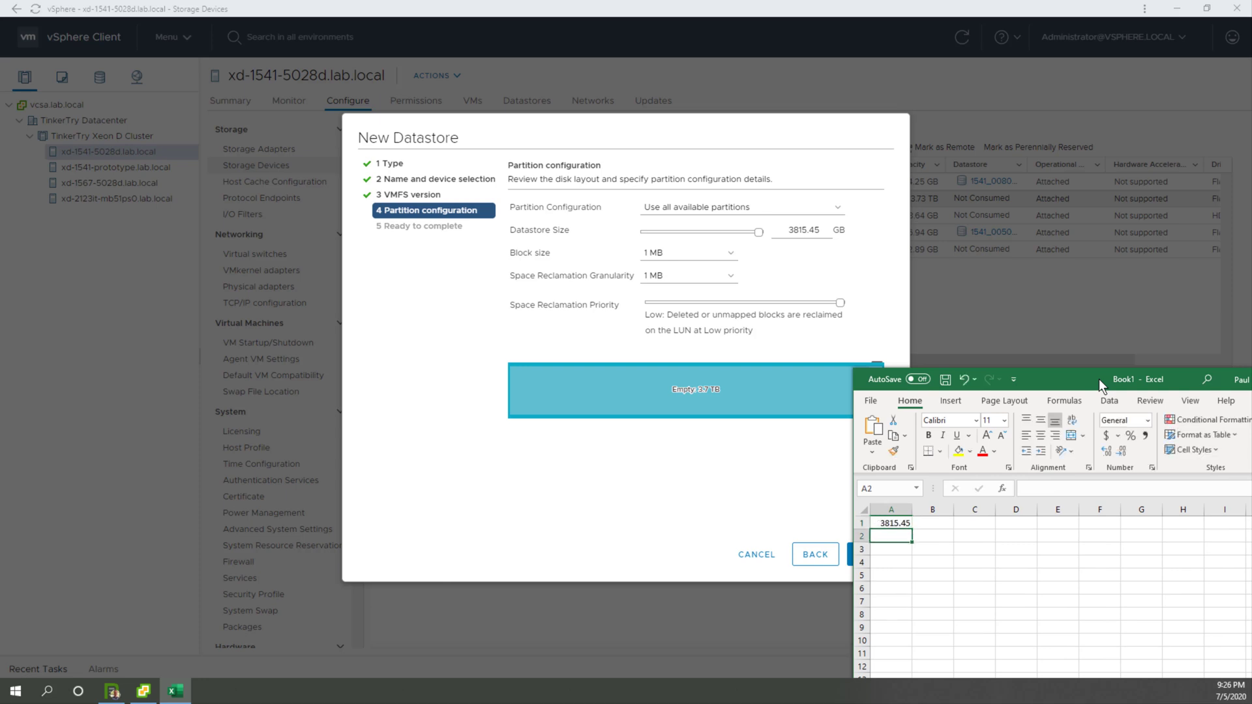
pyautogui.write('=')
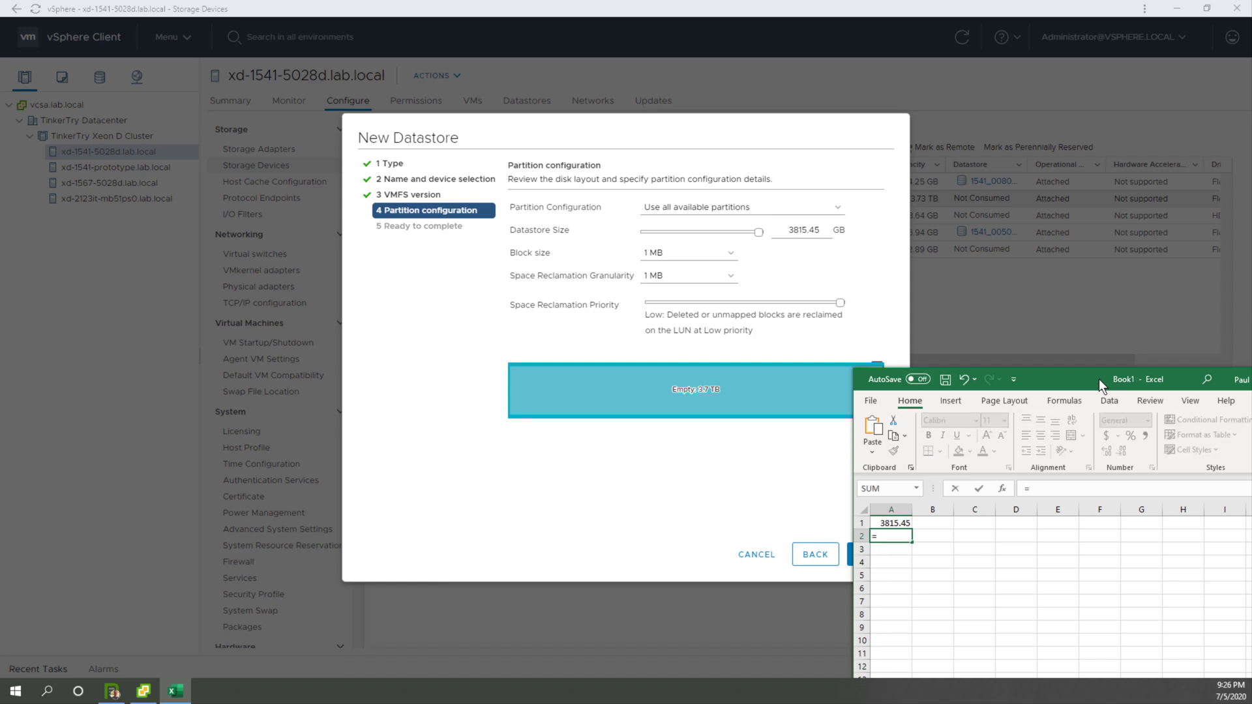
pyautogui.write('a1')
pyautogui.write('>')
pyautogui.write('0.05')
pyautogui.press('Return')
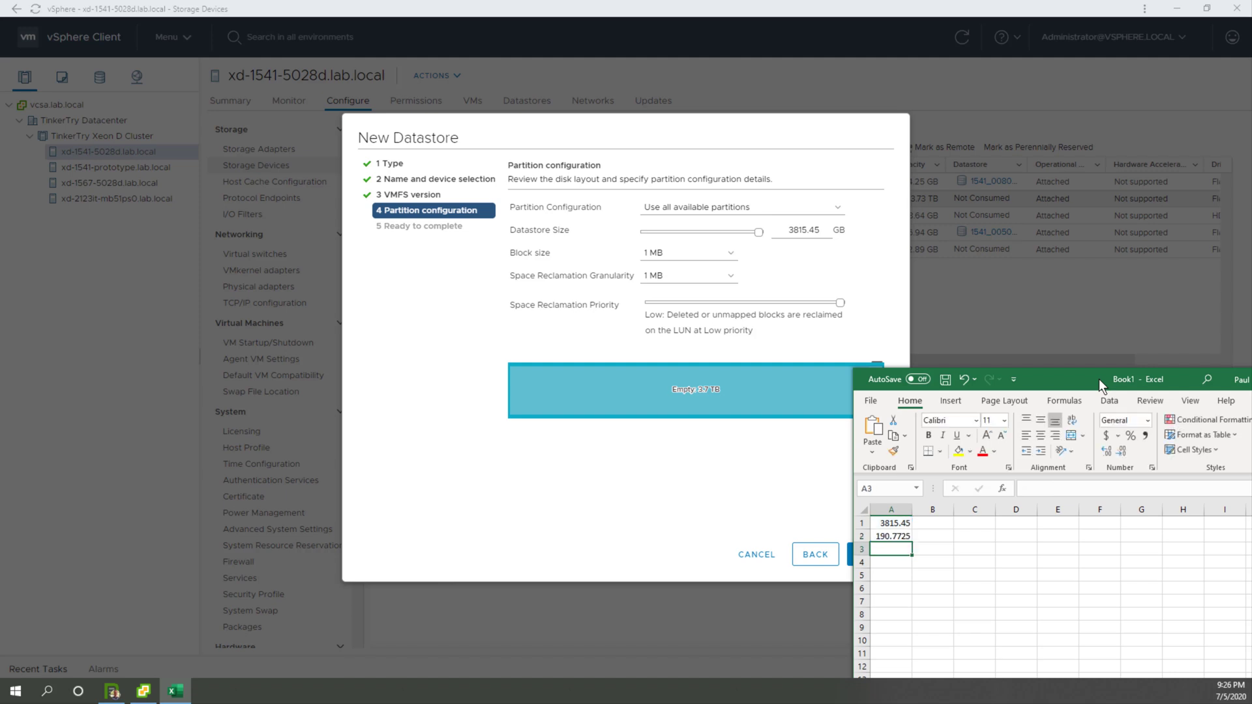
# Step: Enter the formula =a1-a2 in cell A3 to subtract the 5% from the full size
pyautogui.write('=a1')
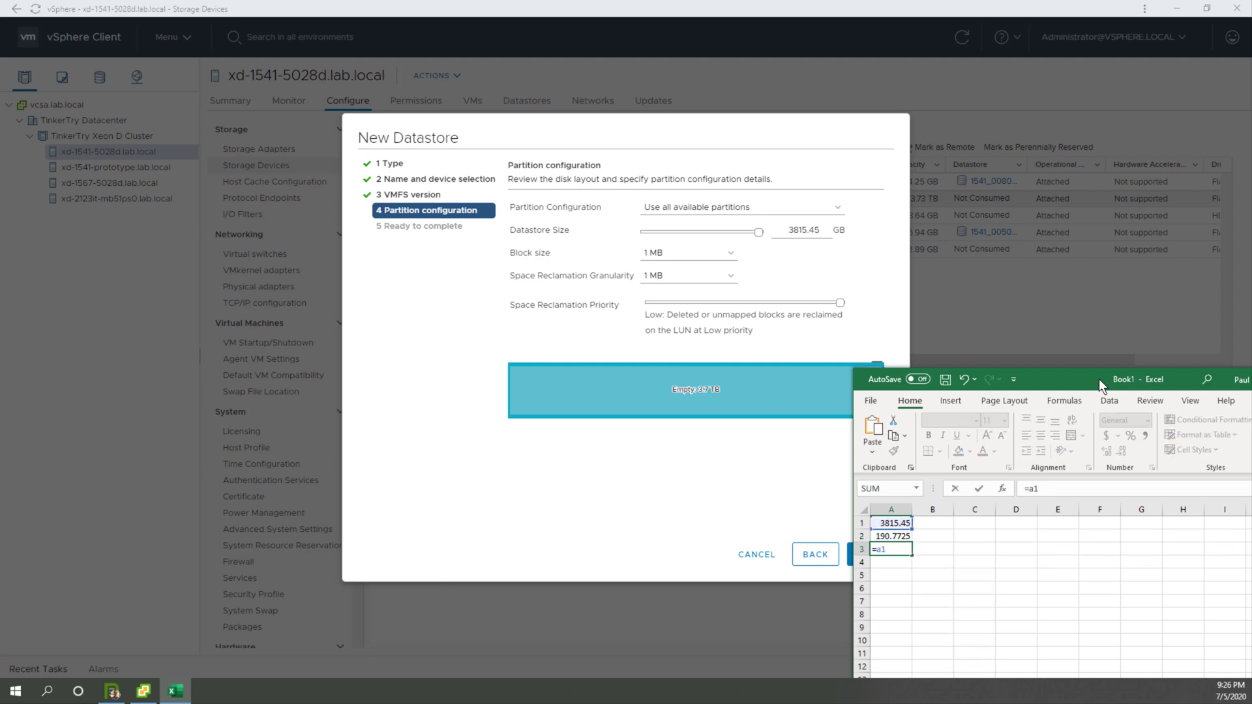
pyautogui.write('-a2')
pyautogui.press('Return')
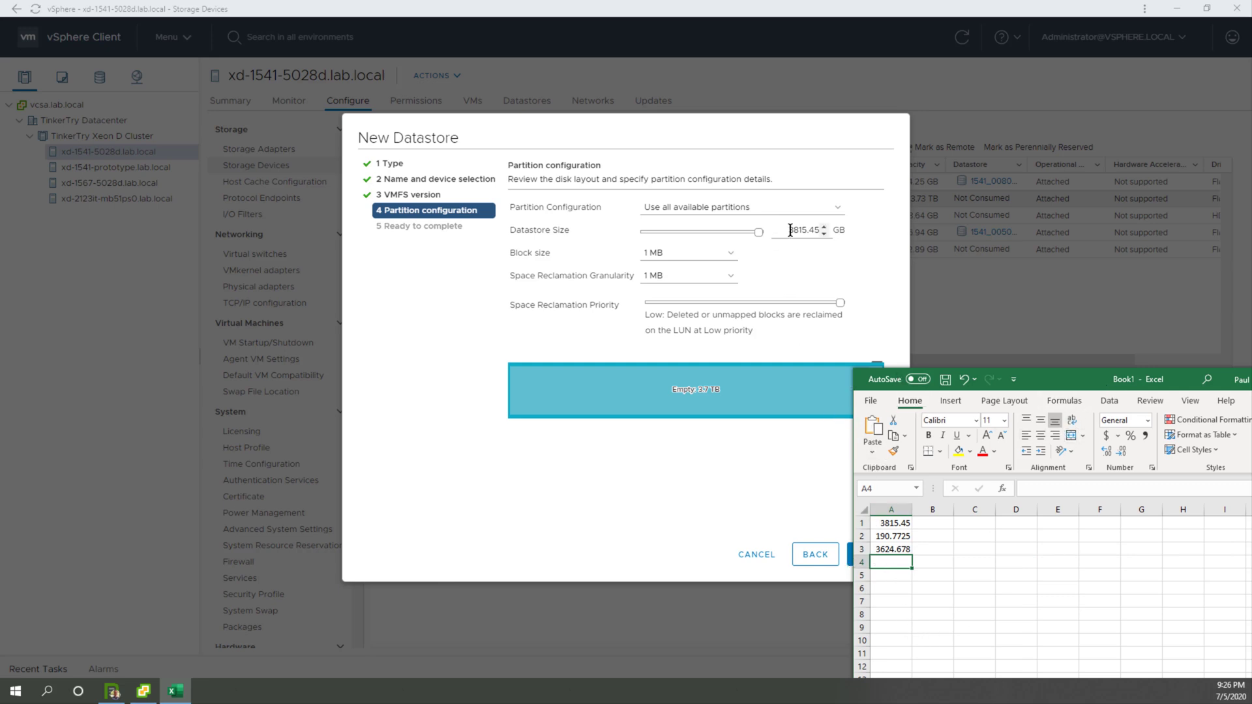
# Step: Back in the vSphere Client, set the datastore size to 3625 GB and finish creating the datastore
pyautogui.moveTo(789, 230); pyautogui.dragTo(923, 237)
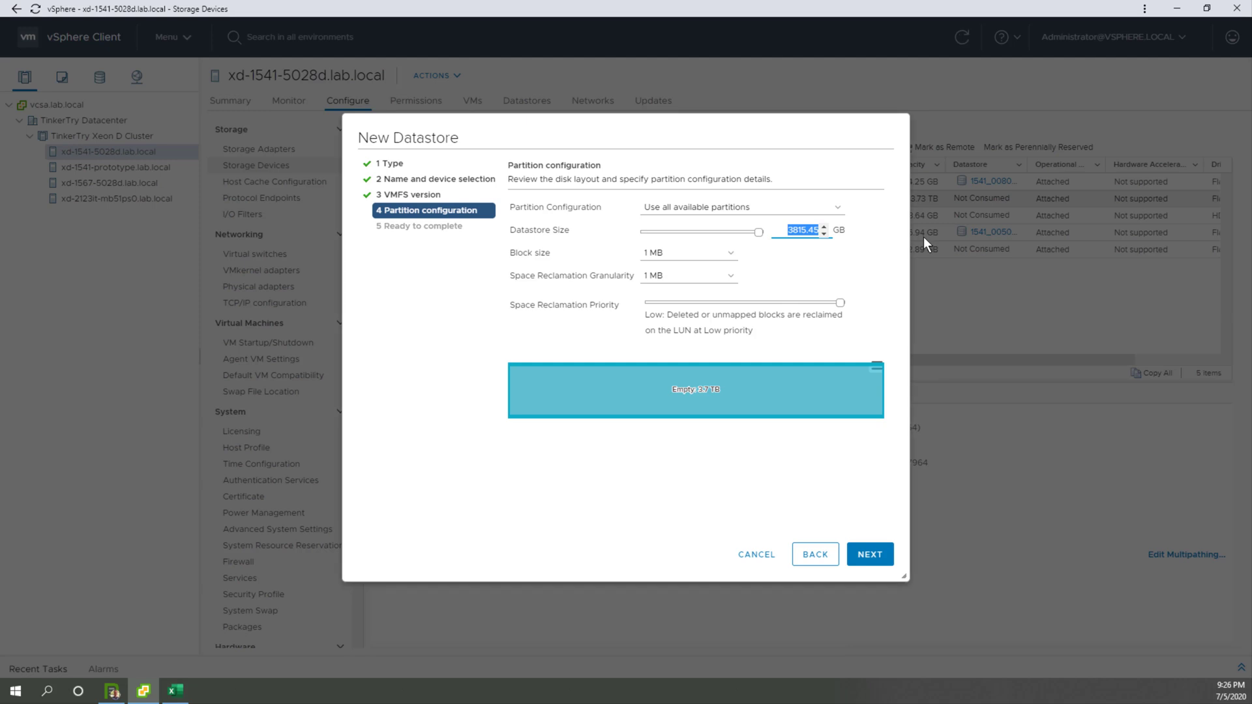
pyautogui.write('3625')
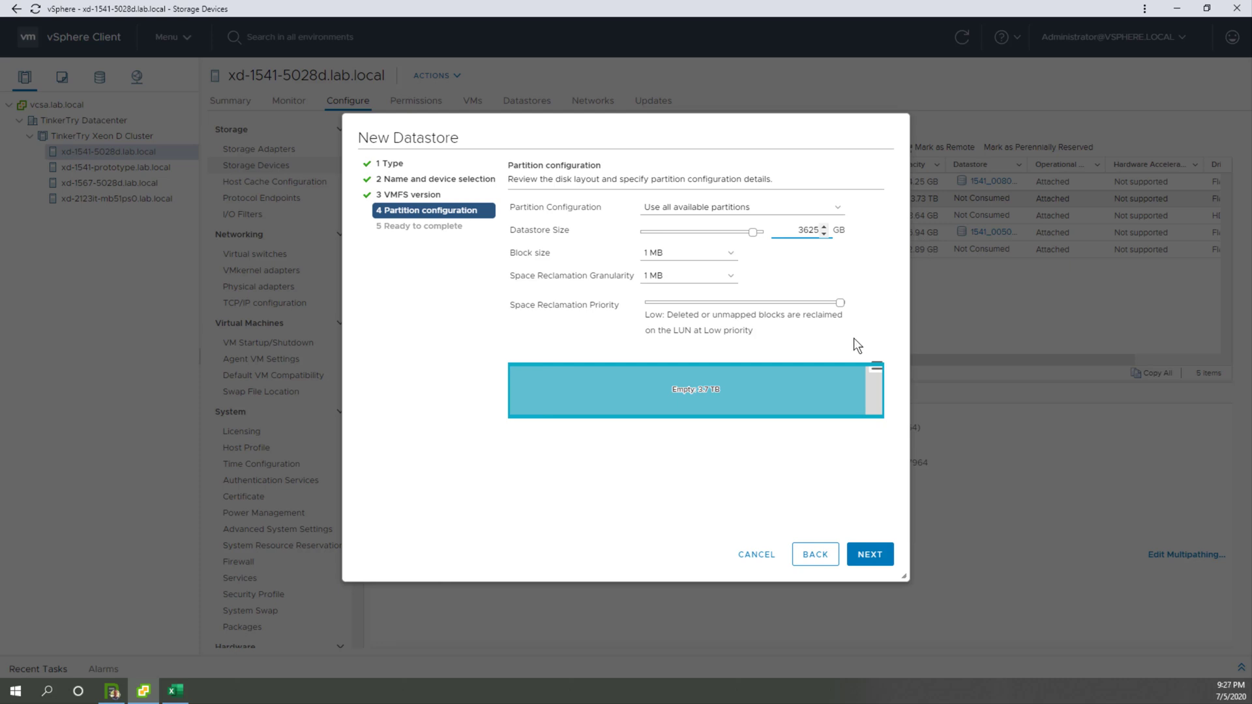
pyautogui.click(878, 562)
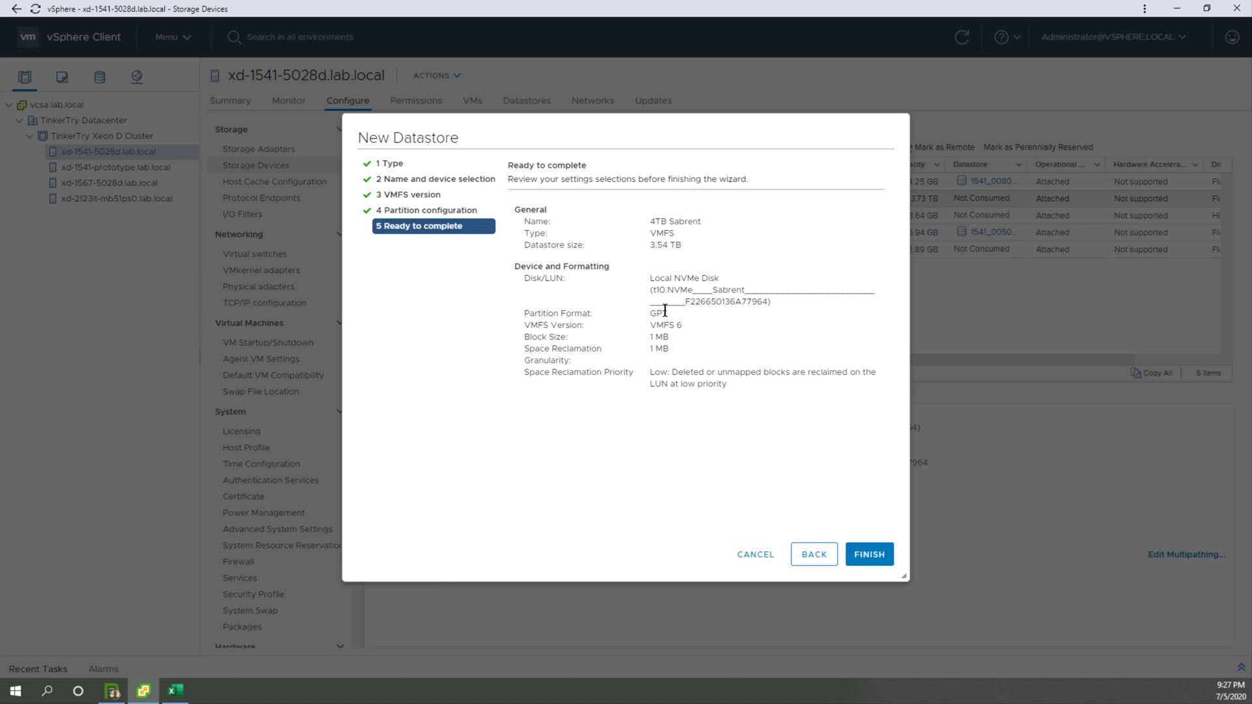
pyautogui.click(870, 559)
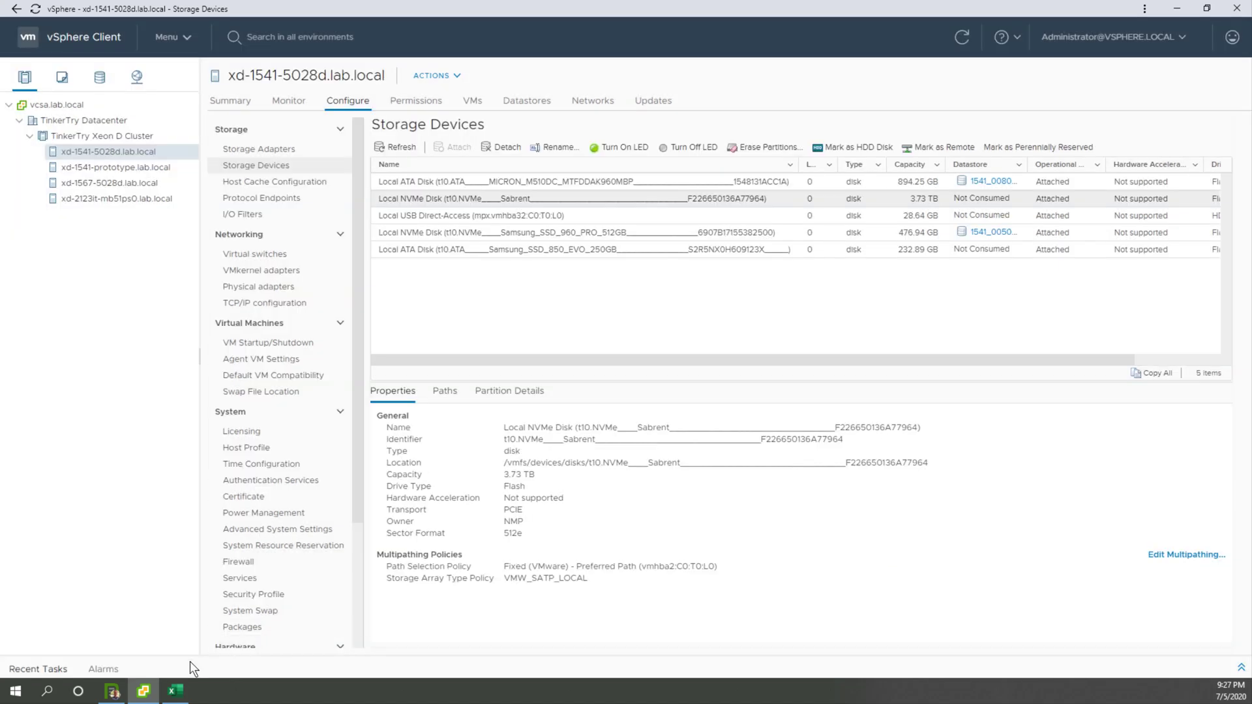
# Step: Check the datastore creation in the recent tasks with the Queued For column widened, and view the host's list of datastores
pyautogui.click(1241, 670)
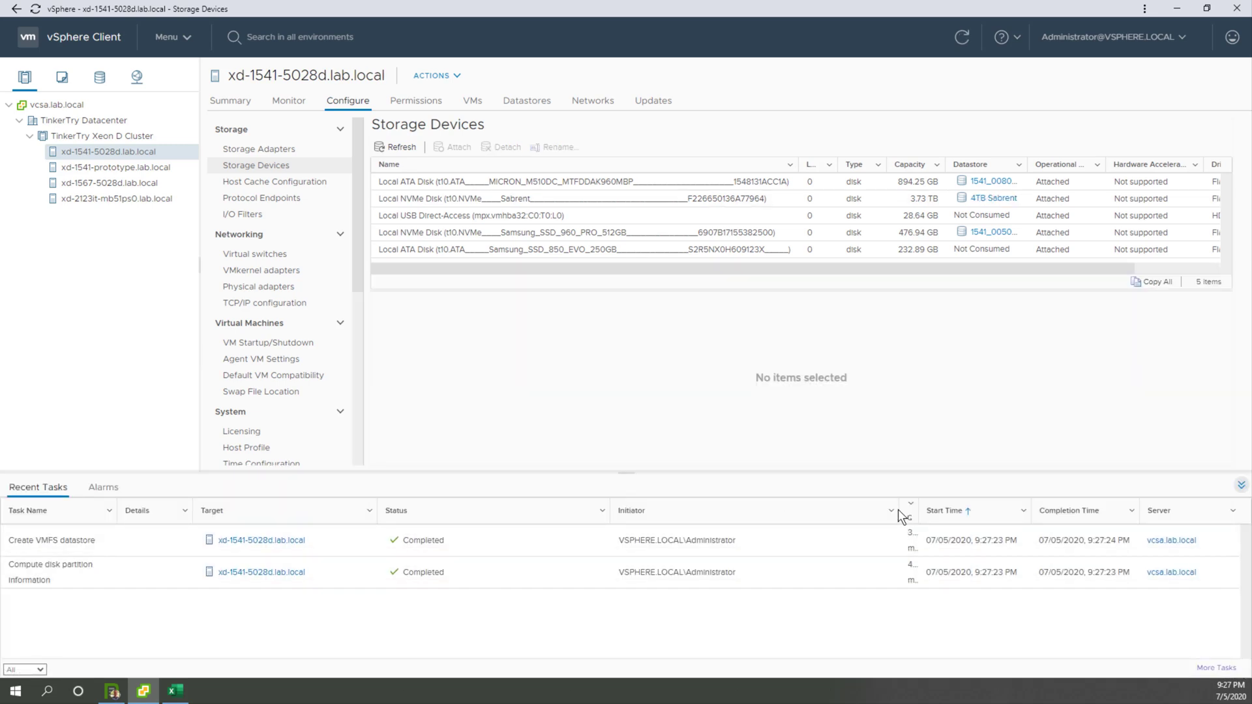
pyautogui.moveTo(900, 510); pyautogui.dragTo(783, 512)
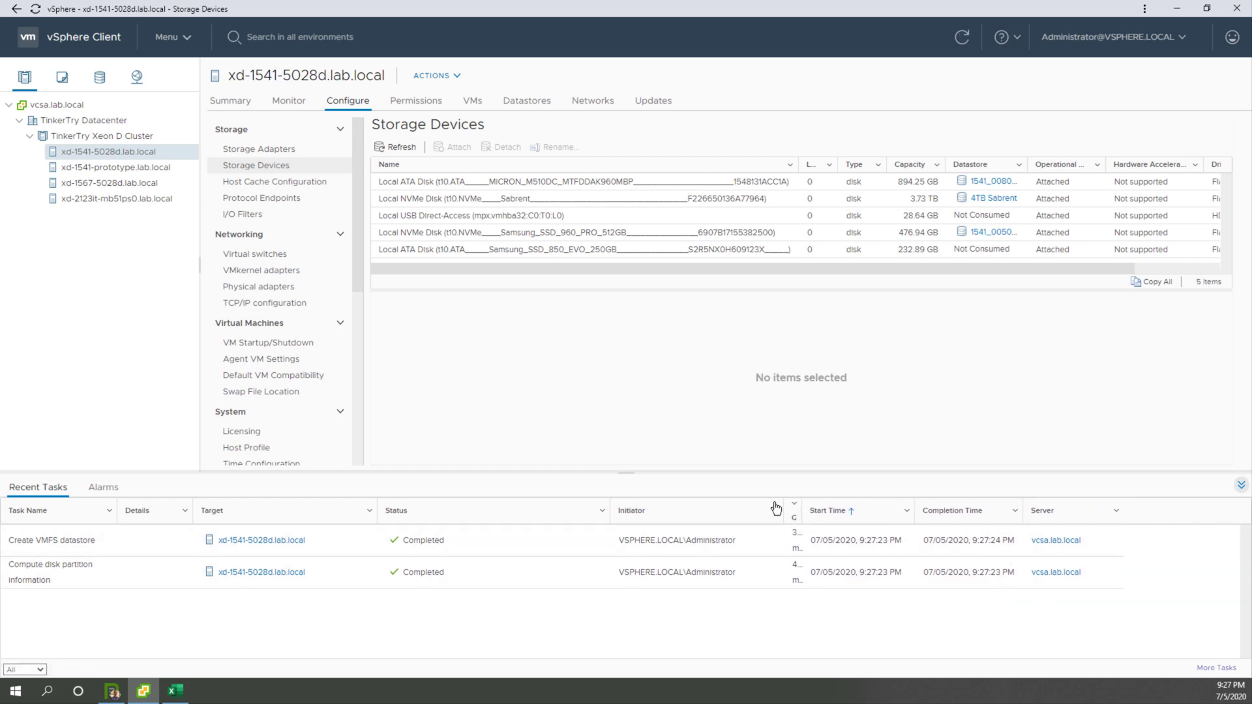
pyautogui.moveTo(801, 510); pyautogui.dragTo(869, 505)
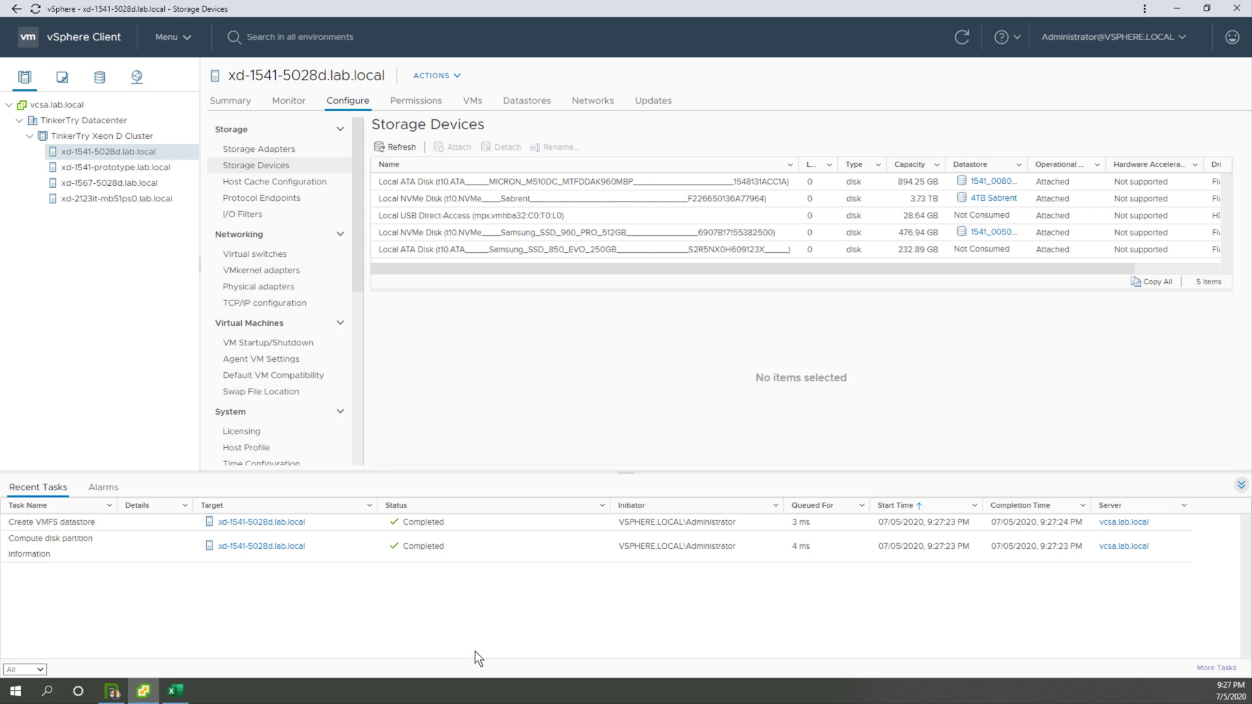
pyautogui.click(527, 107)
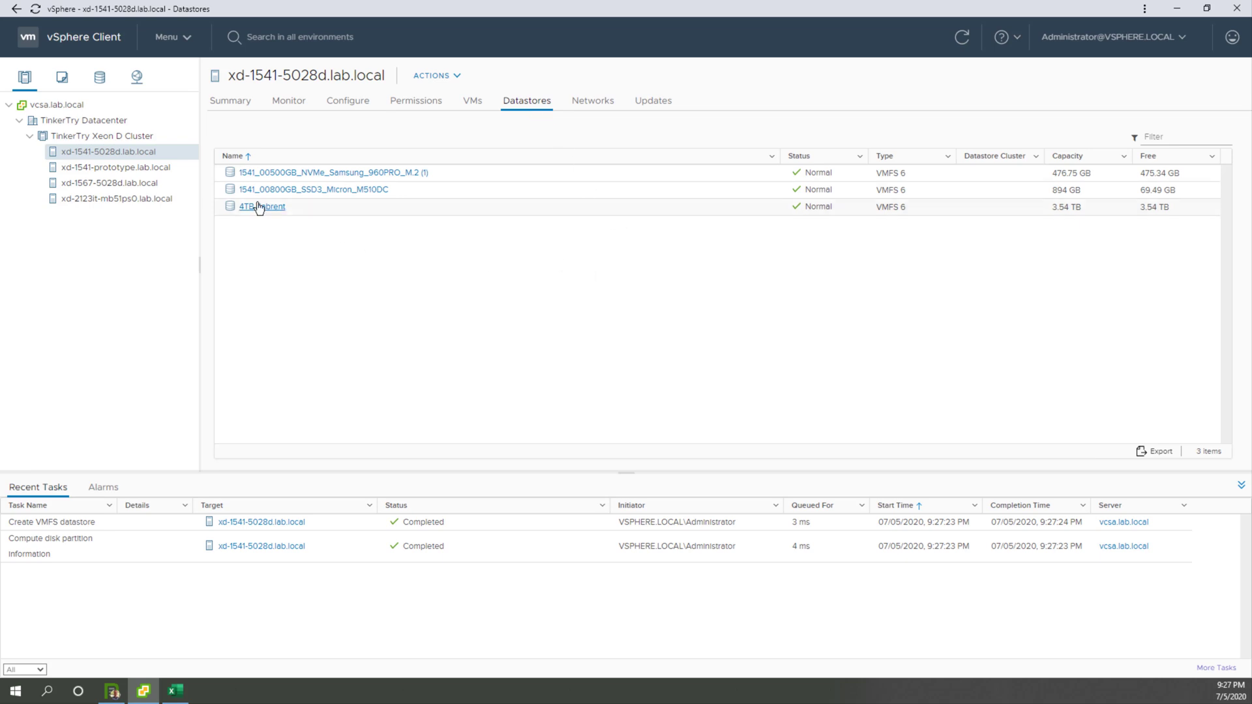
# Step: Open the storage inventory, widen it to show full datastore names, and select the 4TB Sabrent datastore
pyautogui.click(103, 83)
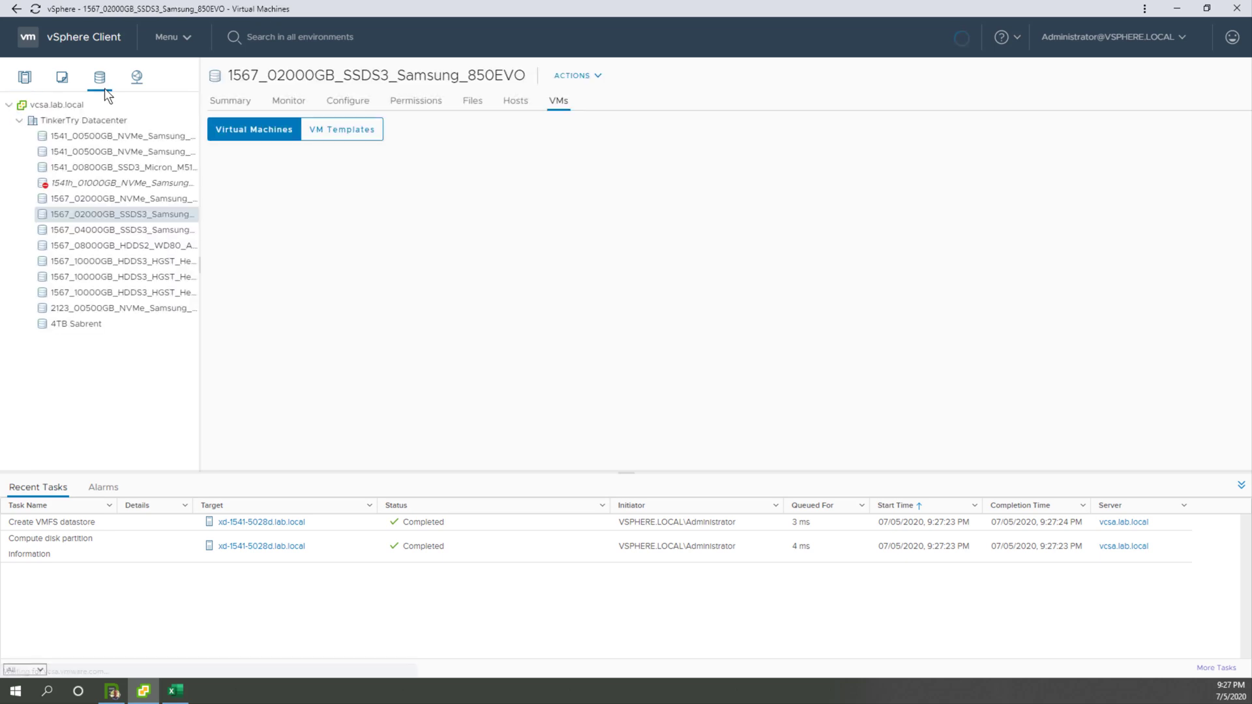
pyautogui.moveTo(200, 270); pyautogui.dragTo(309, 257)
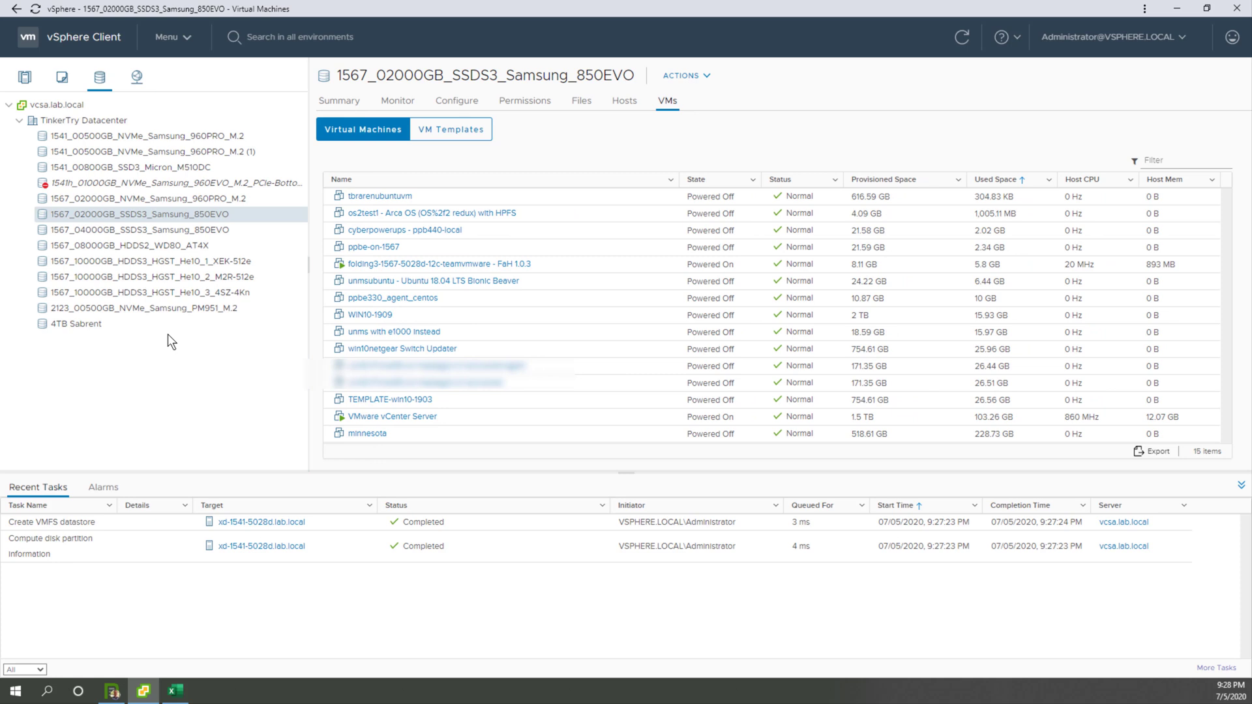
pyautogui.click(103, 324)
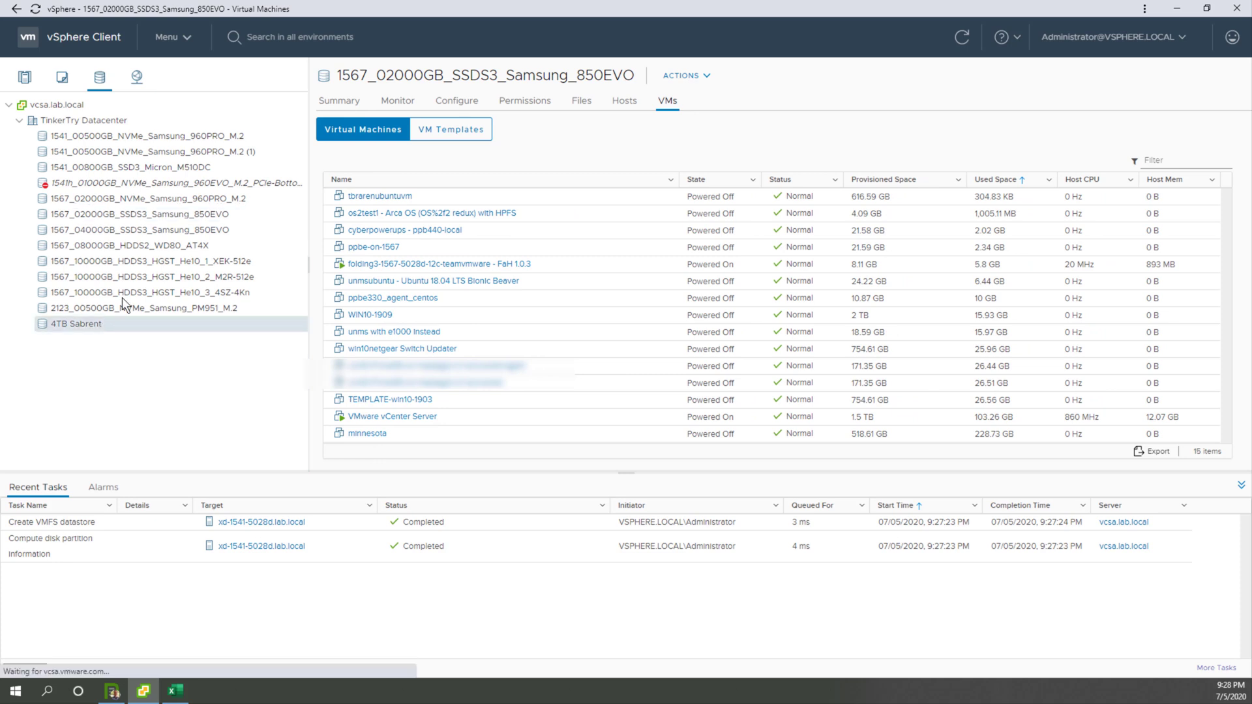
# Step: Copy the name of datastore 1541_00500GB_NVMe_Samsung_960PRO_M.2 from its Rename dialog and cancel the rename
pyautogui.click(131, 154)
pyautogui.click(132, 138)
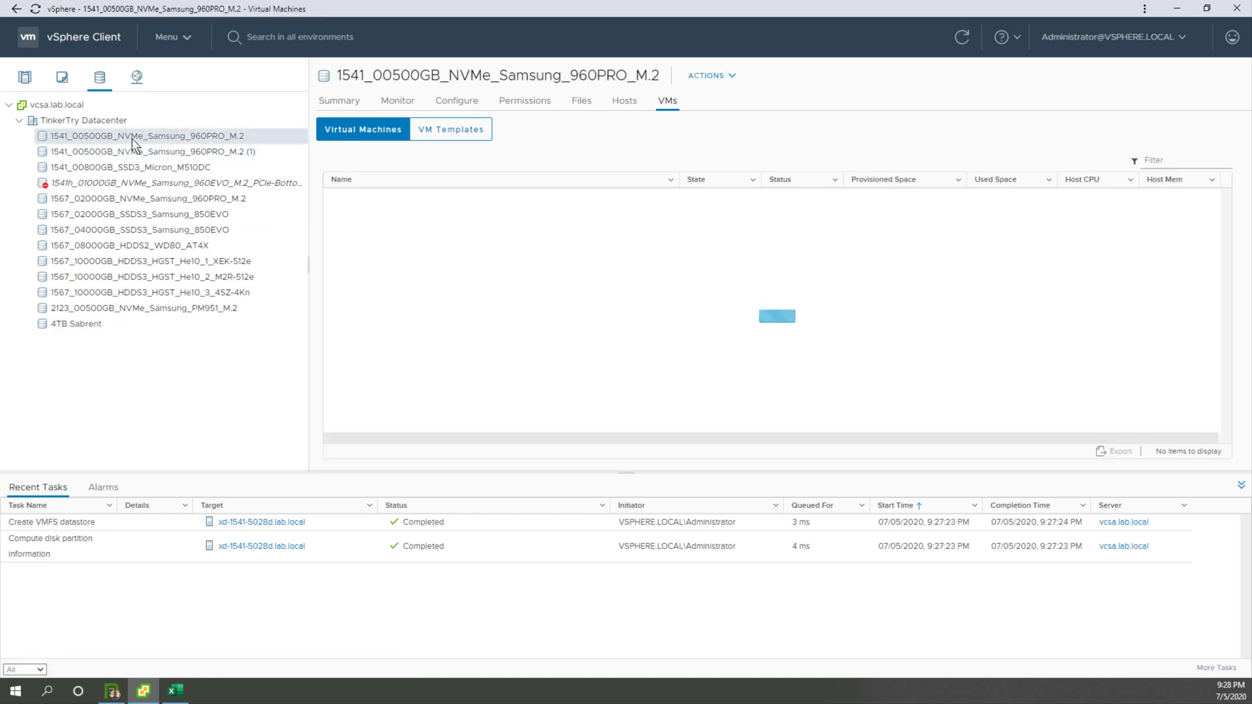
pyautogui.rightClick(132, 139)
pyautogui.click(195, 328)
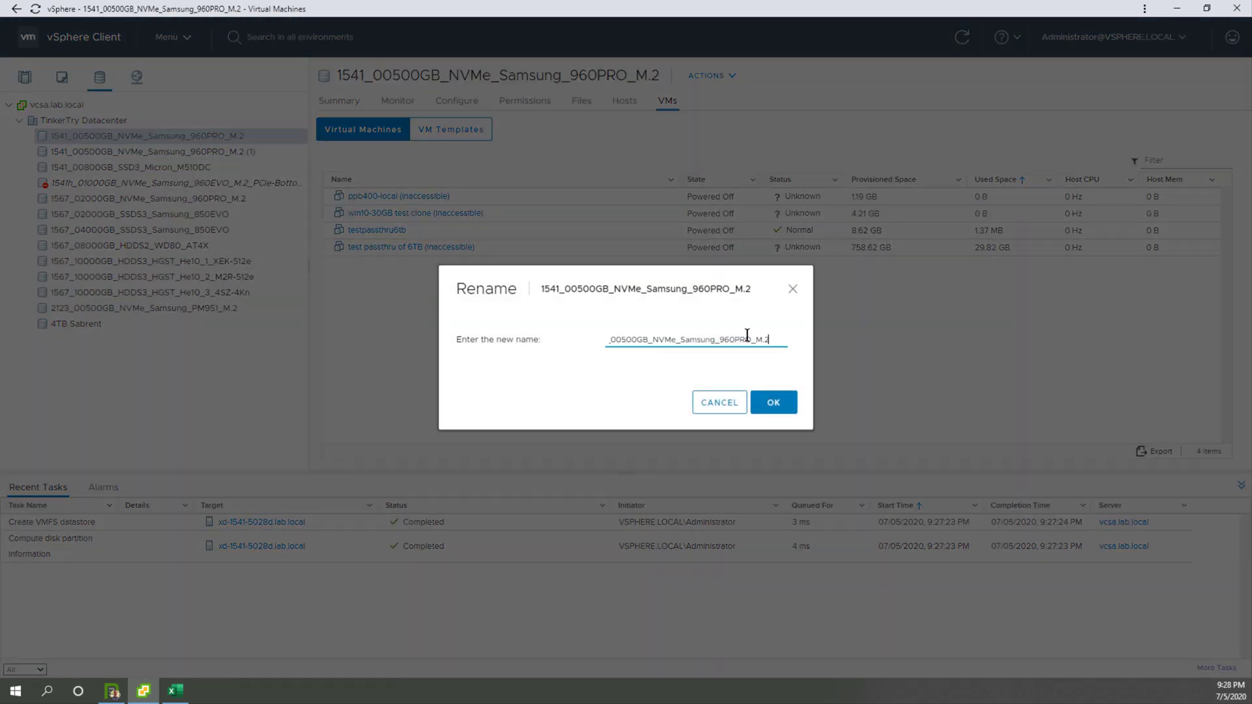
pyautogui.tripleClick(747, 334)
pyautogui.hotkey('ctrl', 'c')
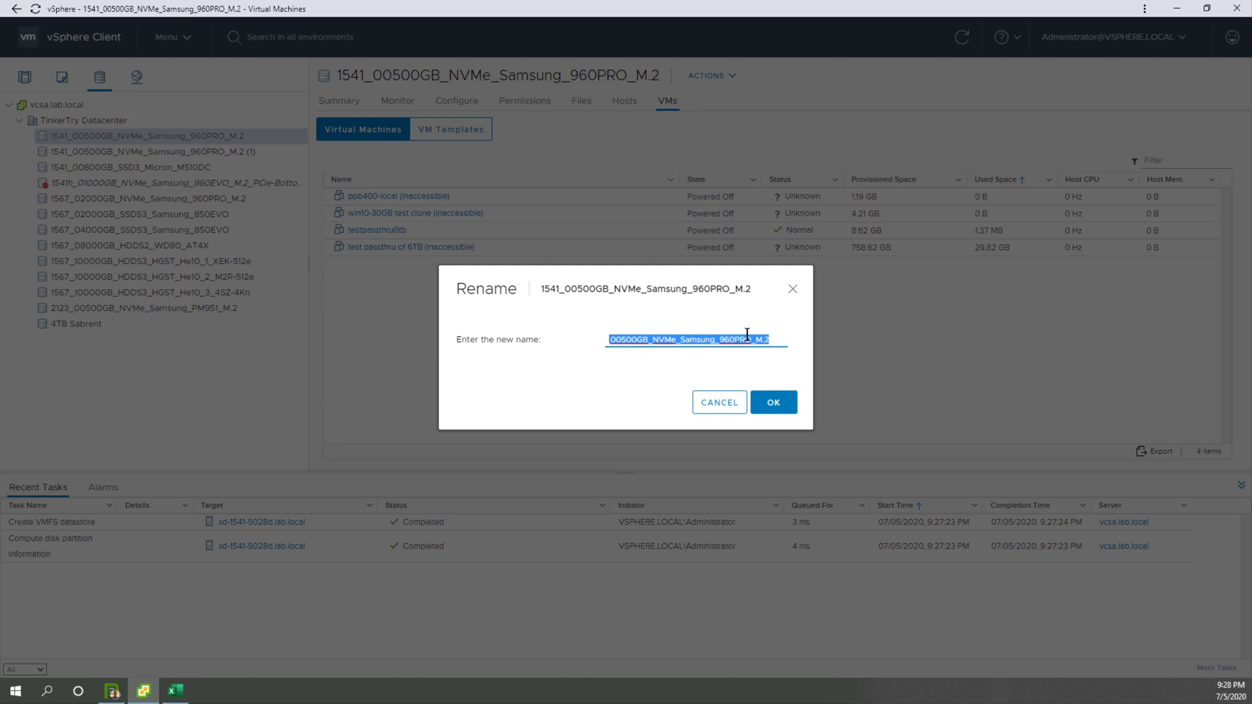
pyautogui.click(717, 407)
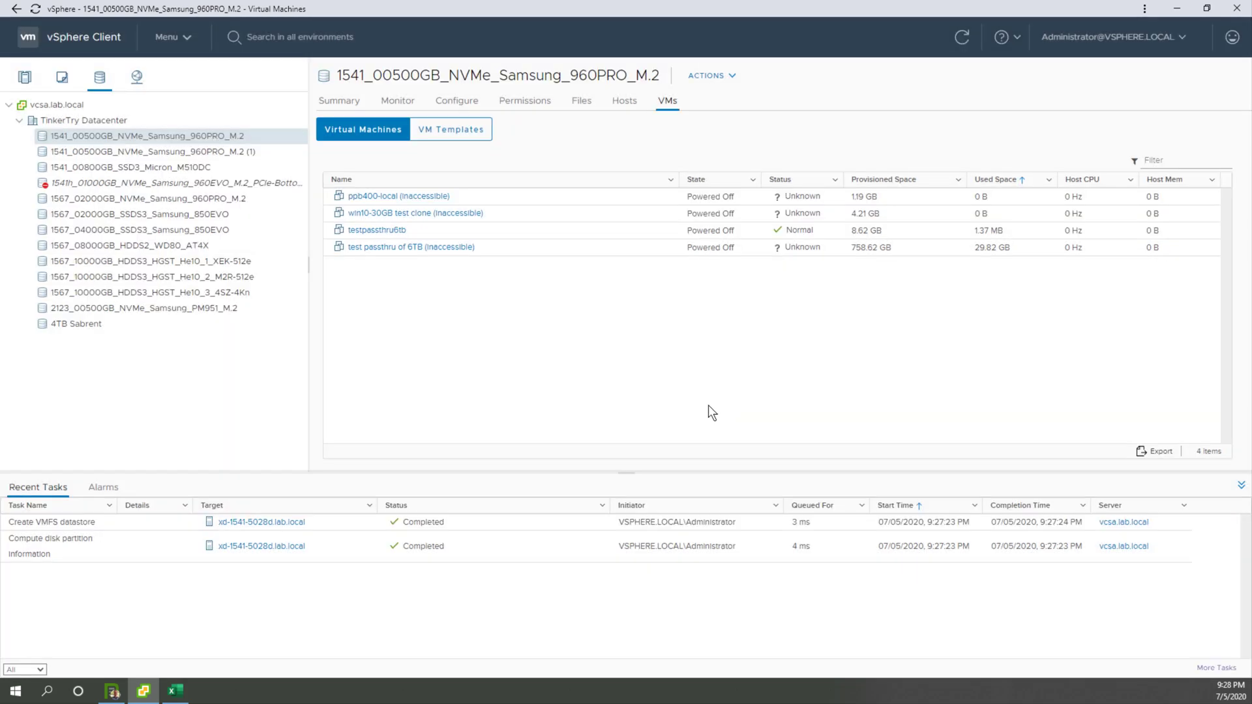
# Step: Rename the 4TB Sabrent datastore to 1541_04000GB_NVMe_Sabrent_M.2, reusing the copied name as a base
pyautogui.click(92, 326)
pyautogui.rightClick(92, 326)
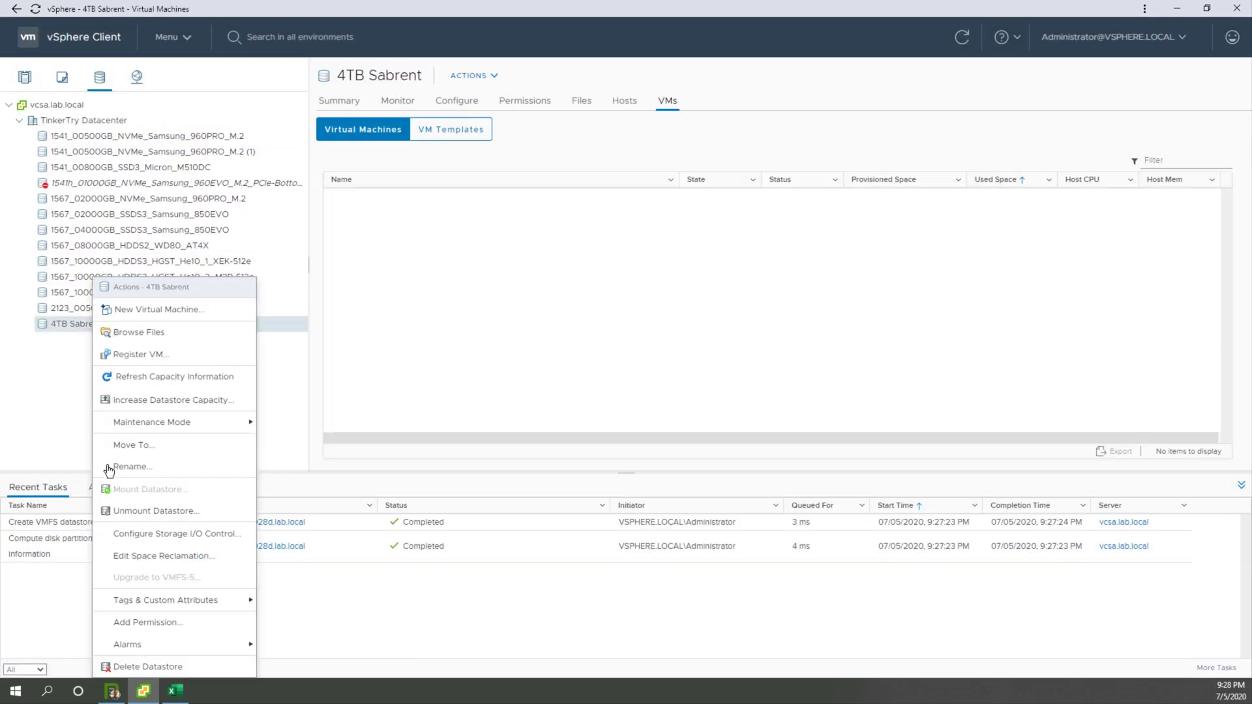
pyautogui.click(137, 467)
pyautogui.hotkey('ctrl', 'a')
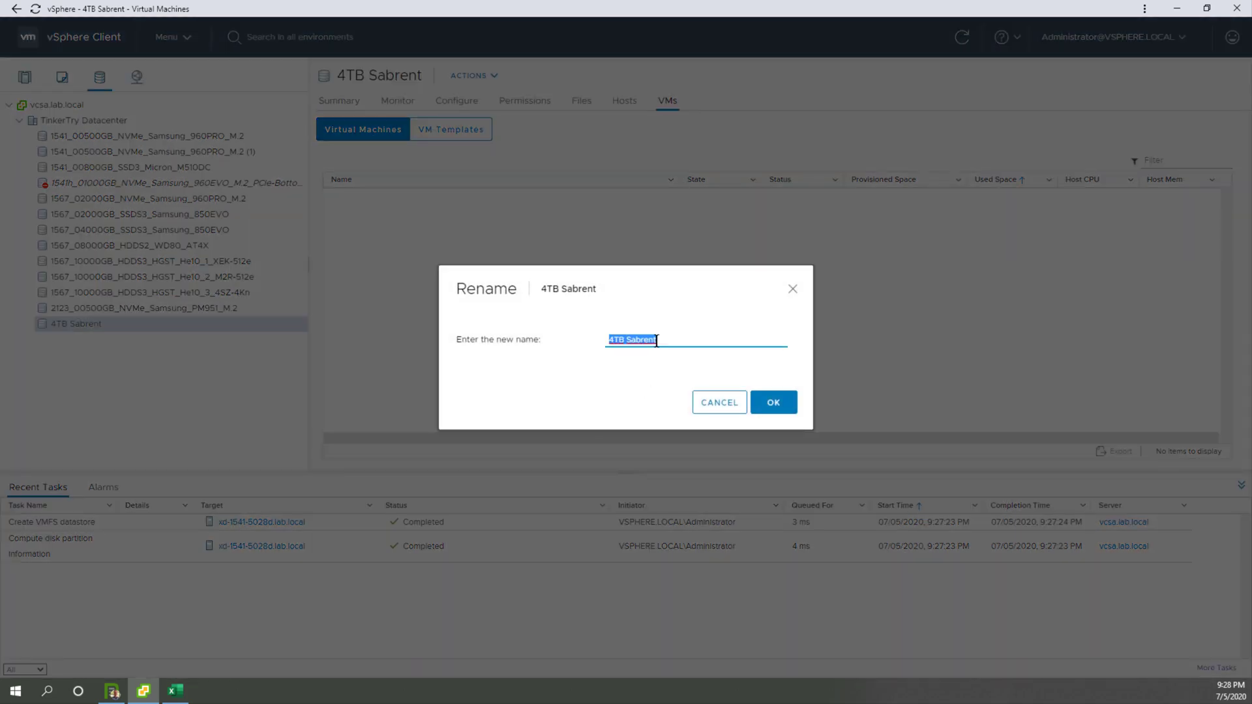
pyautogui.hotkey('ctrl', 'v')
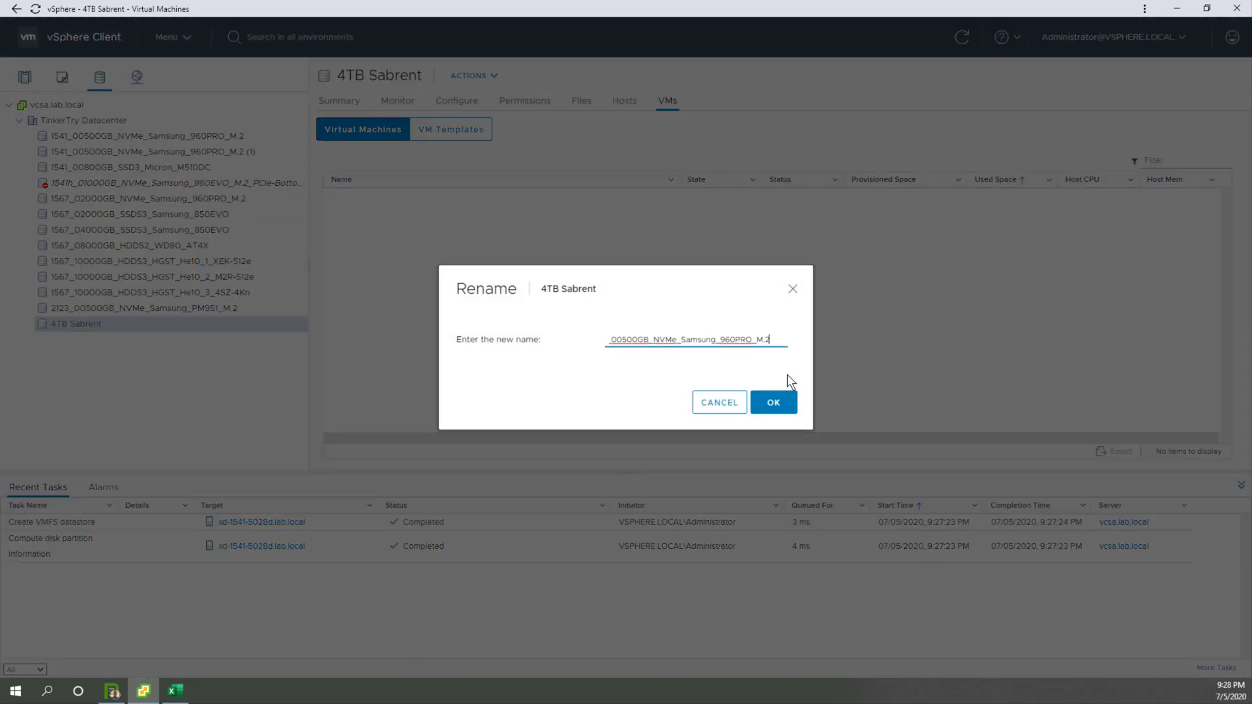
pyautogui.press('Home')
pyautogui.press('Delete')
pyautogui.write('4')
pyautogui.press('Delete')
pyautogui.write('0')
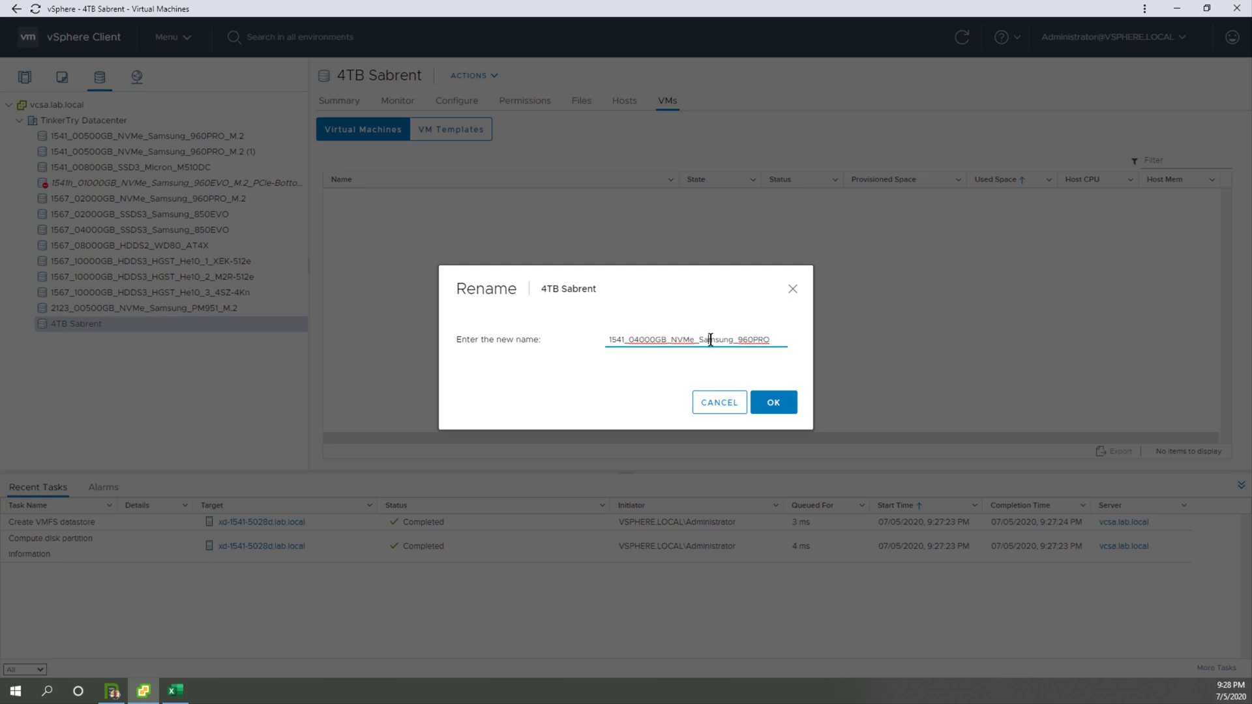
pyautogui.moveTo(710, 340); pyautogui.dragTo(835, 334)
pyautogui.write('brent_M.2')
pyautogui.click(782, 403)
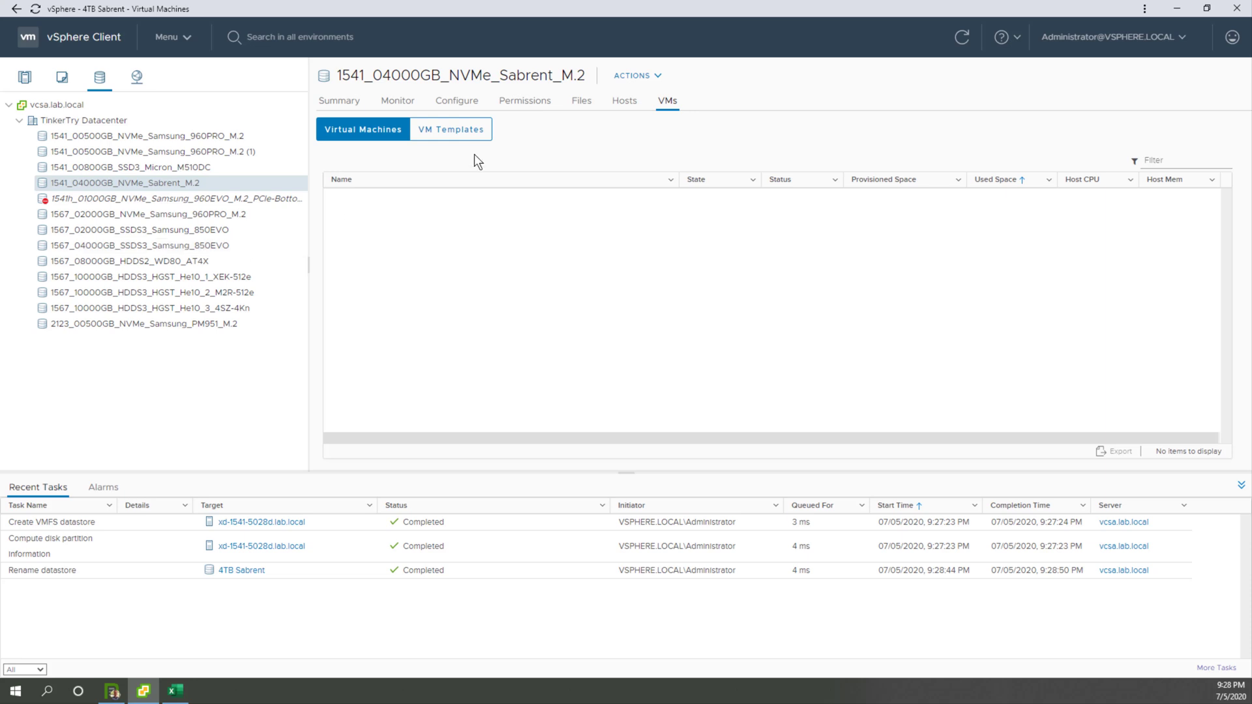
# Step: View the virtual machines stored on the two 1541 Samsung 960PRO datastores and on 1541_00800GB_SSD3_Micron_M510DC
pyautogui.click(217, 133)
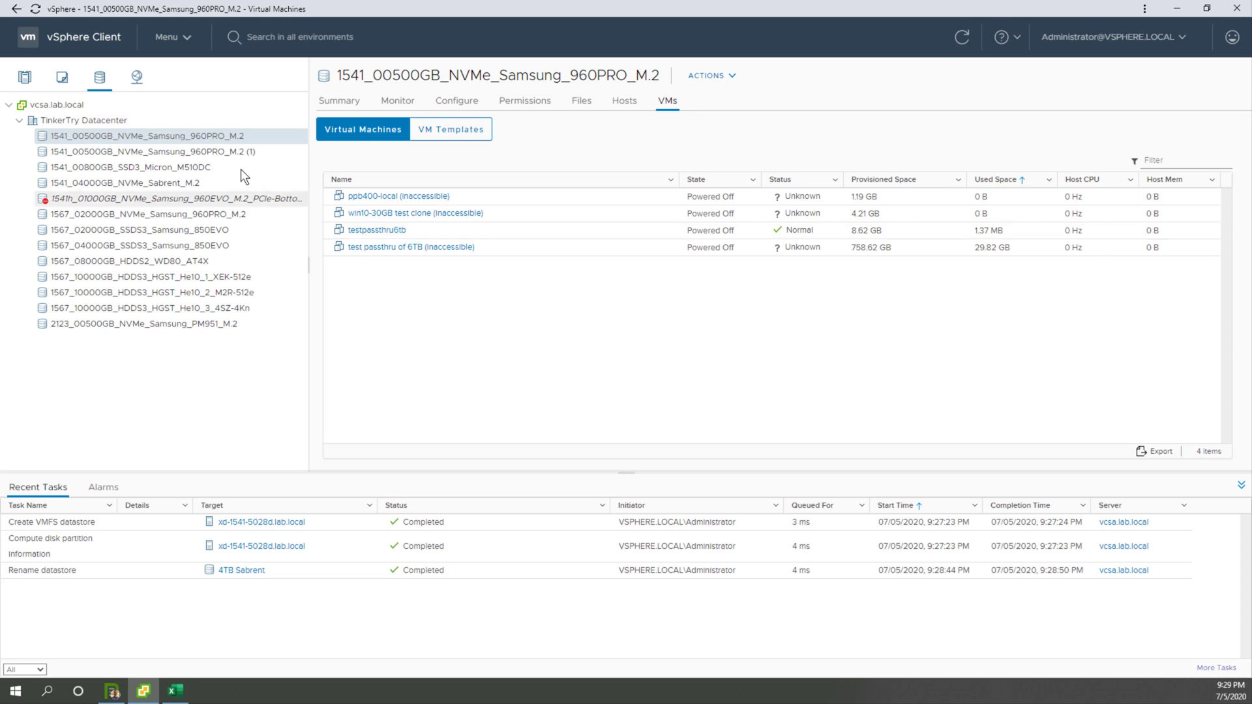
pyautogui.click(197, 151)
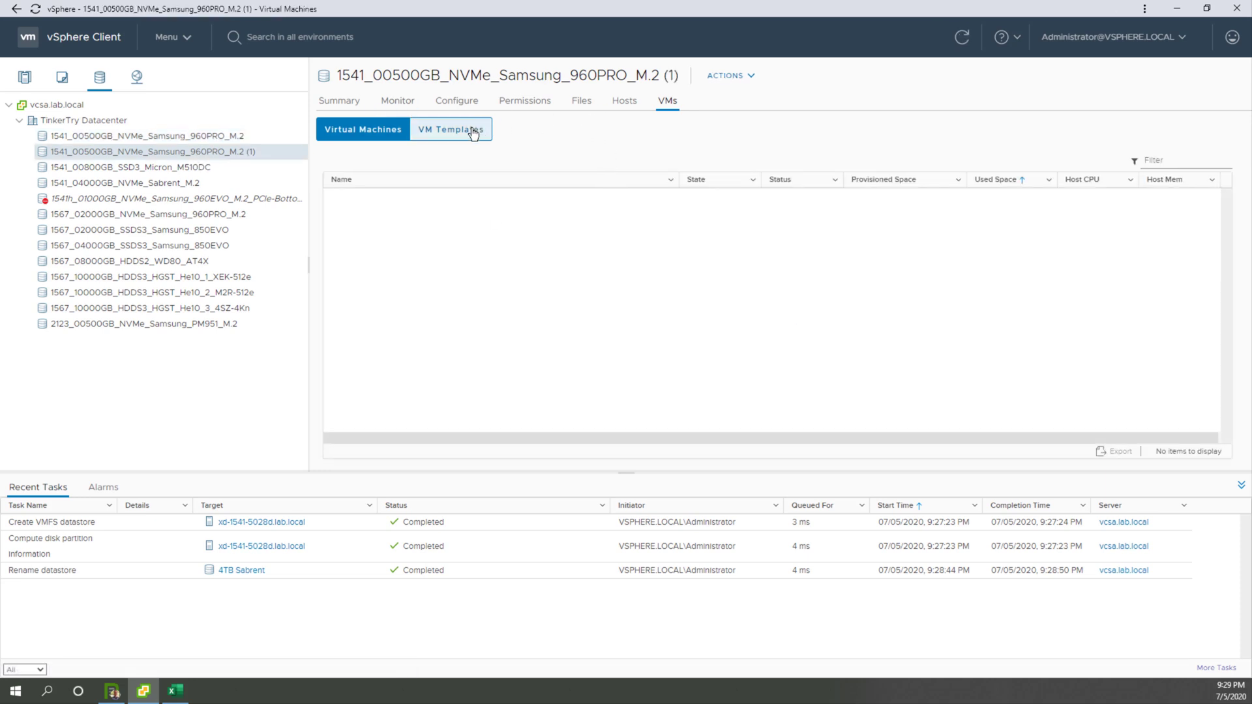
pyautogui.click(136, 168)
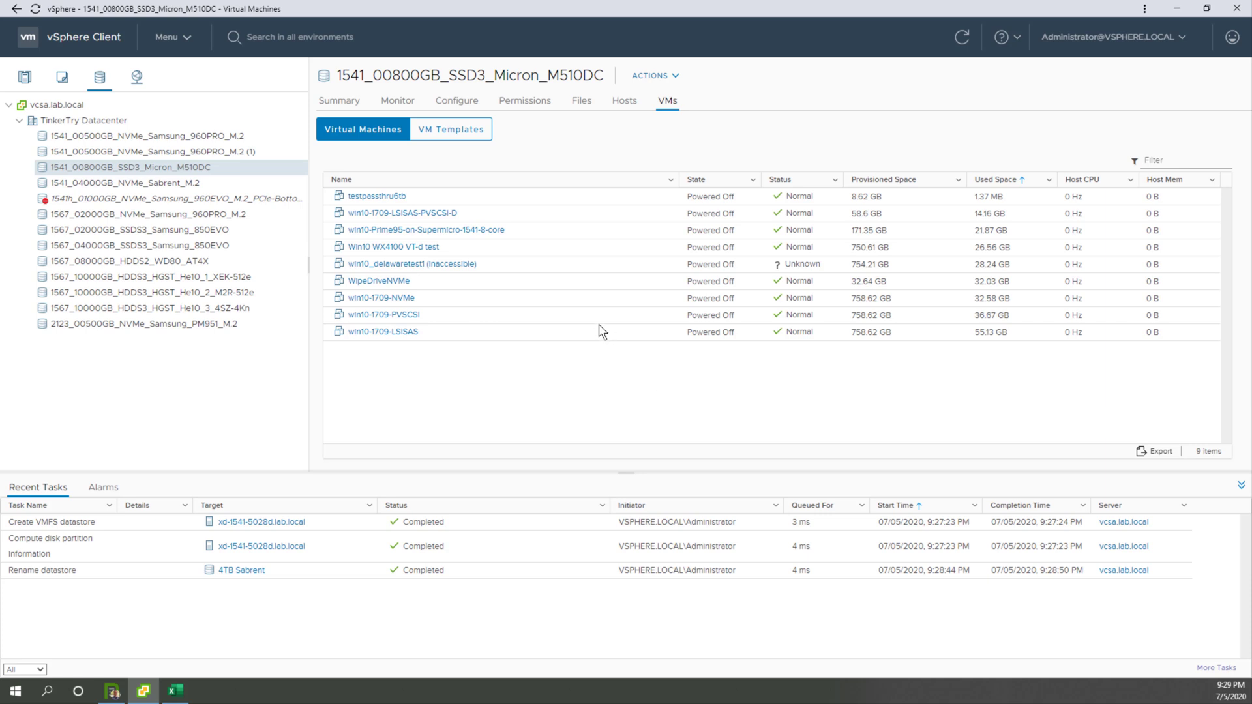
# Step: Browse the Micron datastore's files with the newest modified first and full names shown, and open the win10-Prime95-on-Supermicro-1541-8-core folder
pyautogui.click(581, 103)
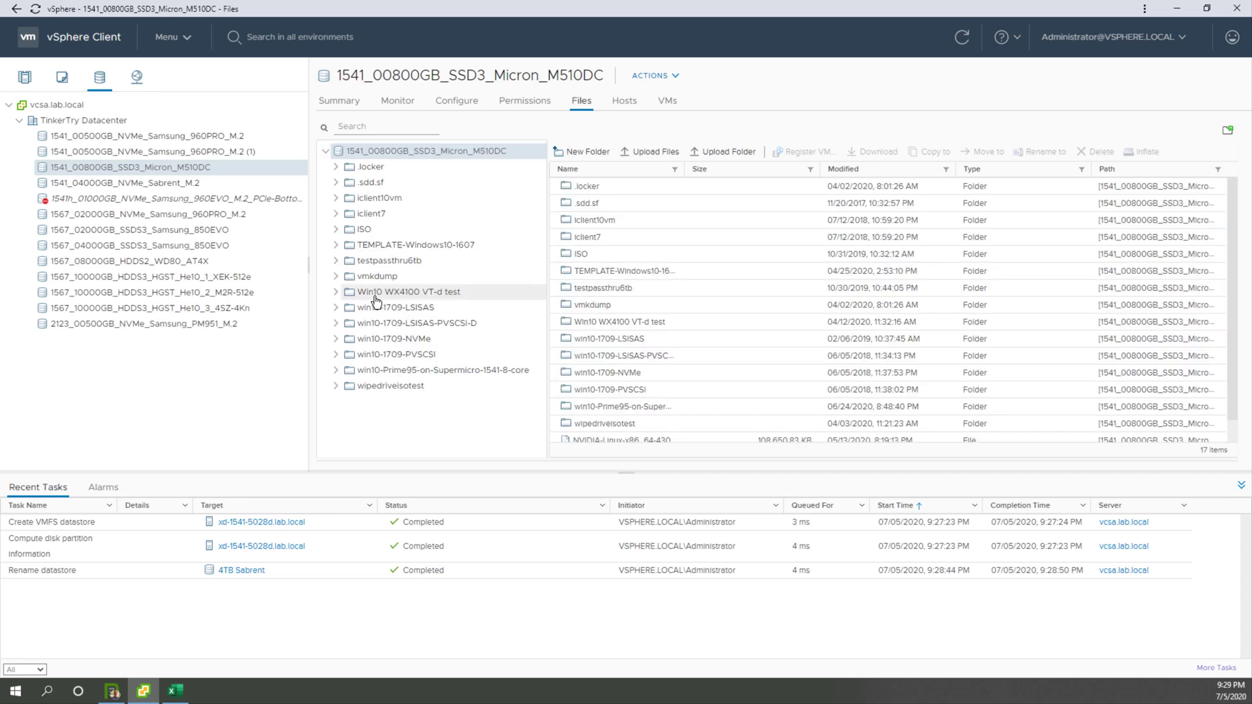
pyautogui.click(839, 171)
pyautogui.click(842, 170)
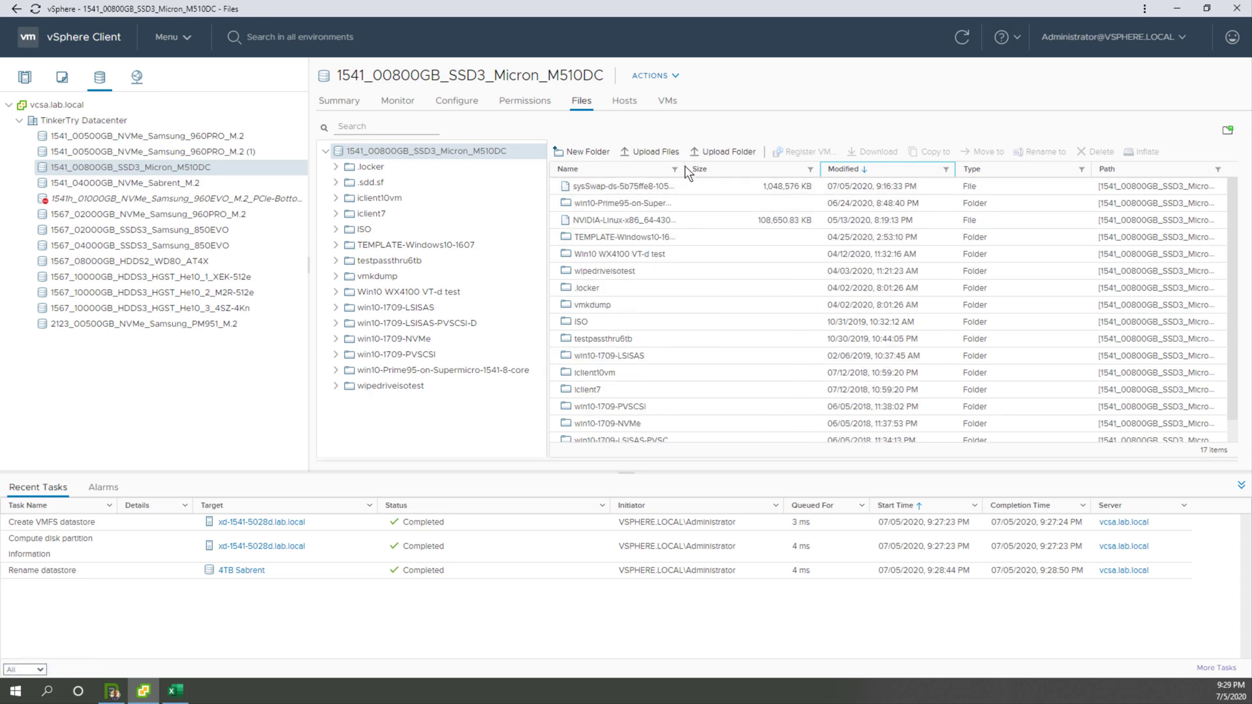
pyautogui.moveTo(685, 166); pyautogui.dragTo(826, 169)
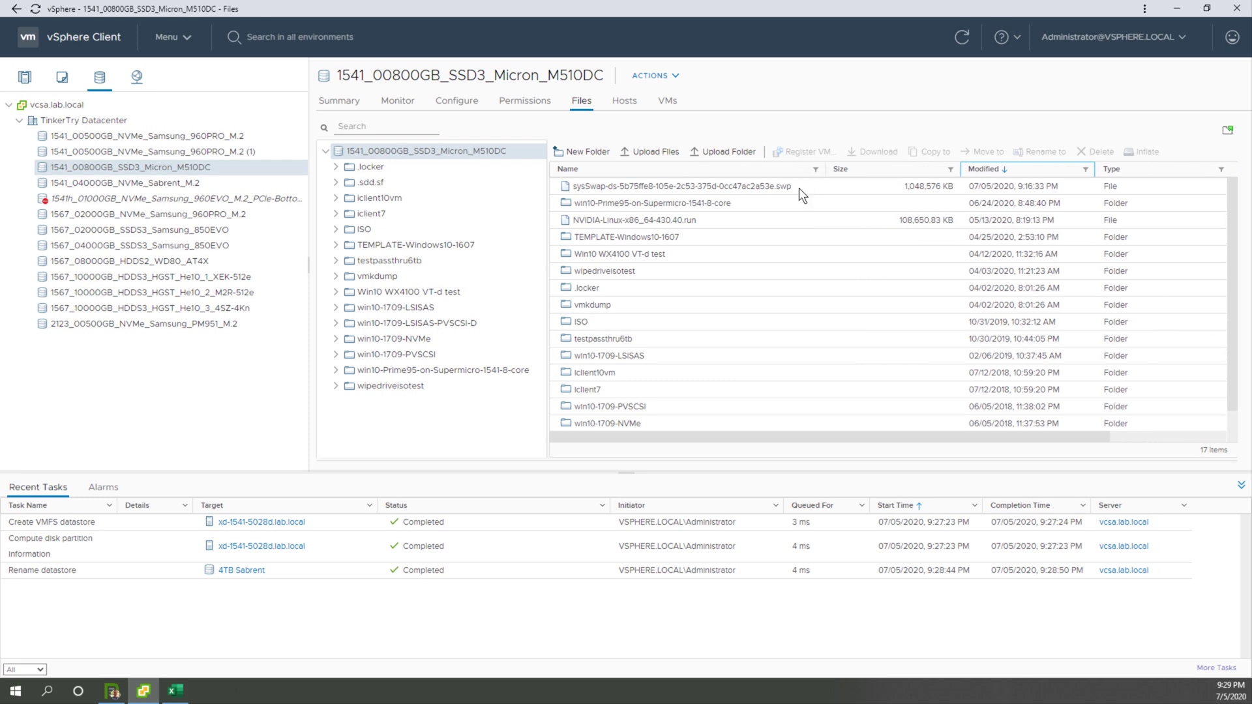
pyautogui.doubleClick(640, 206)
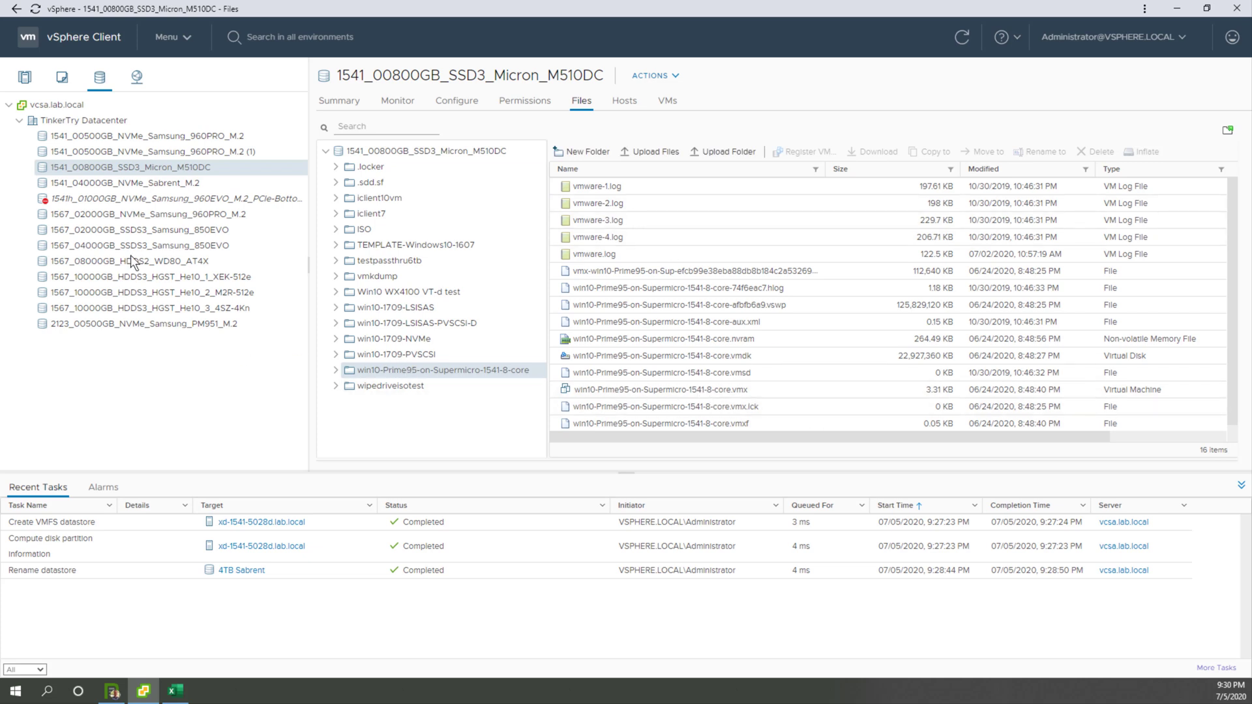
# Step: Search the inventory for prime95, open the win10-Prime95-on-Supermicro-1541-8-core virtual machine, and collapse the recent tasks
pyautogui.click(61, 87)
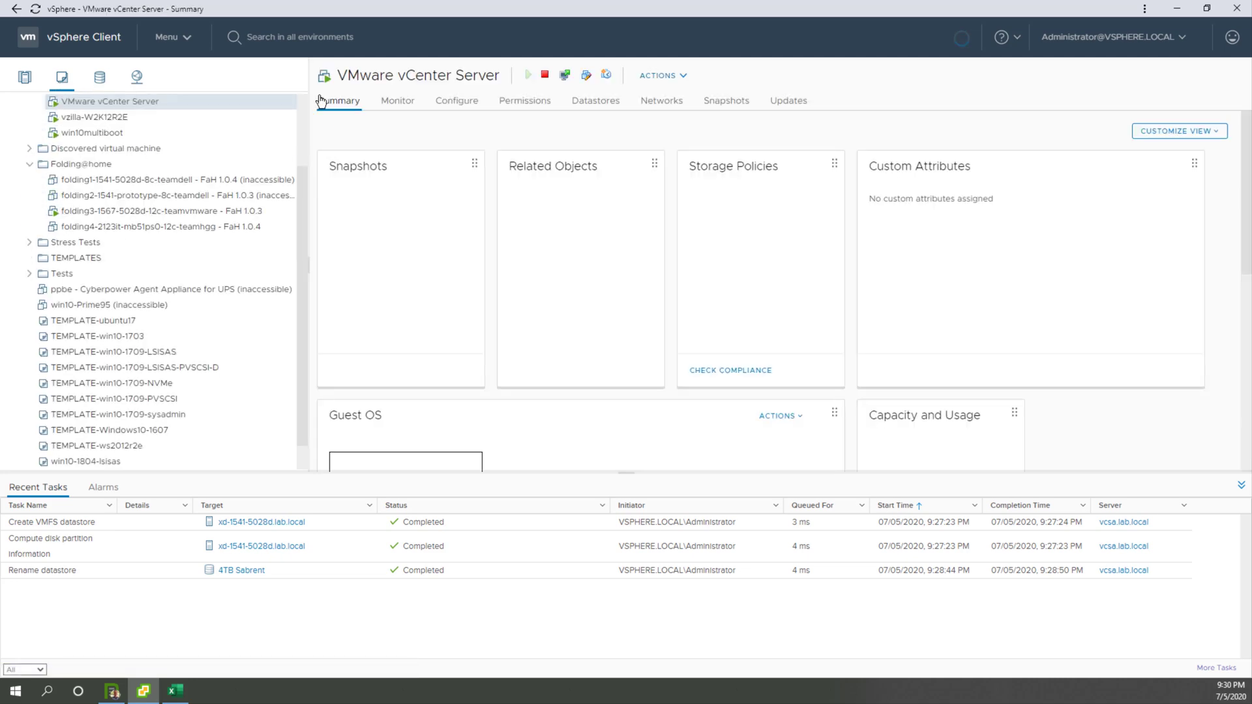
pyautogui.click(307, 38)
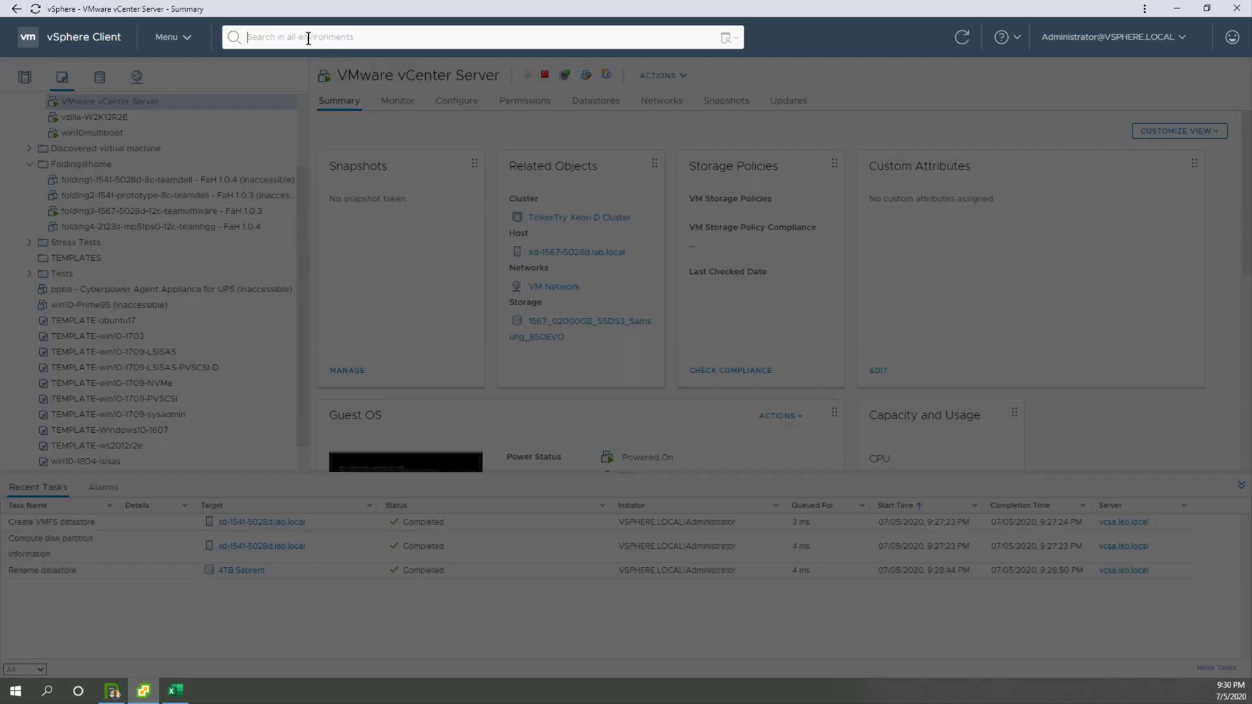
pyautogui.write('prime95')
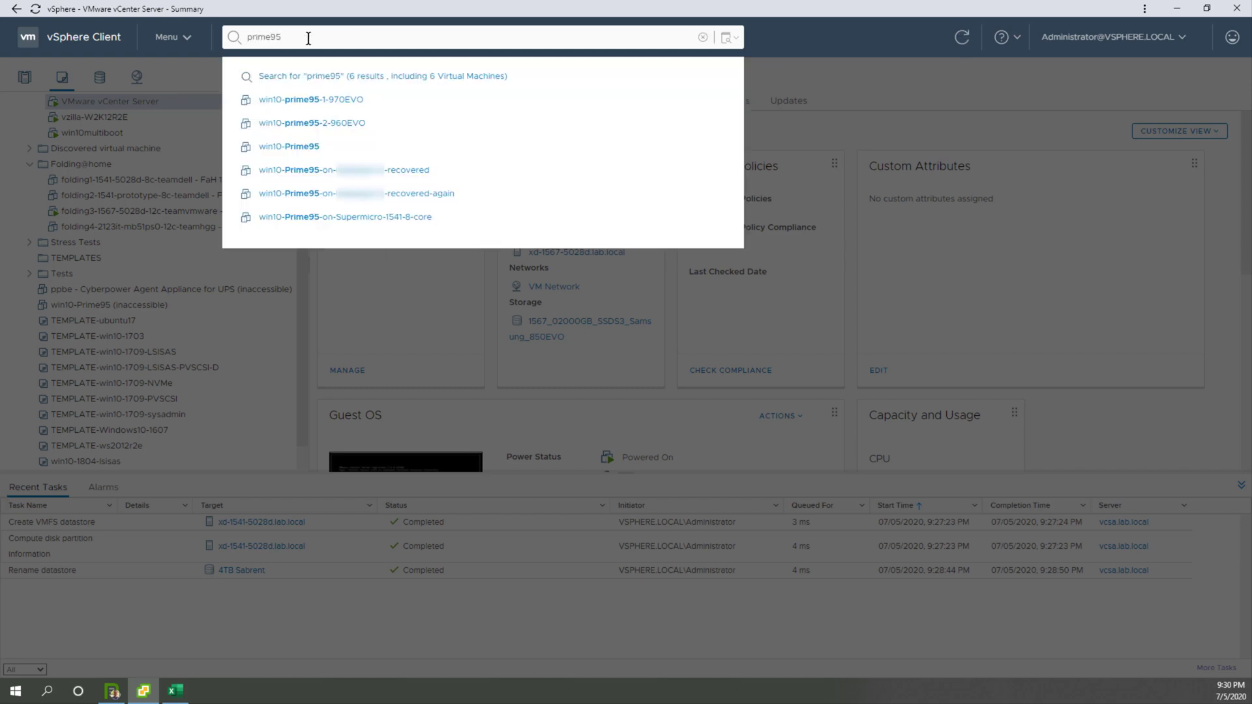
pyautogui.click(392, 217)
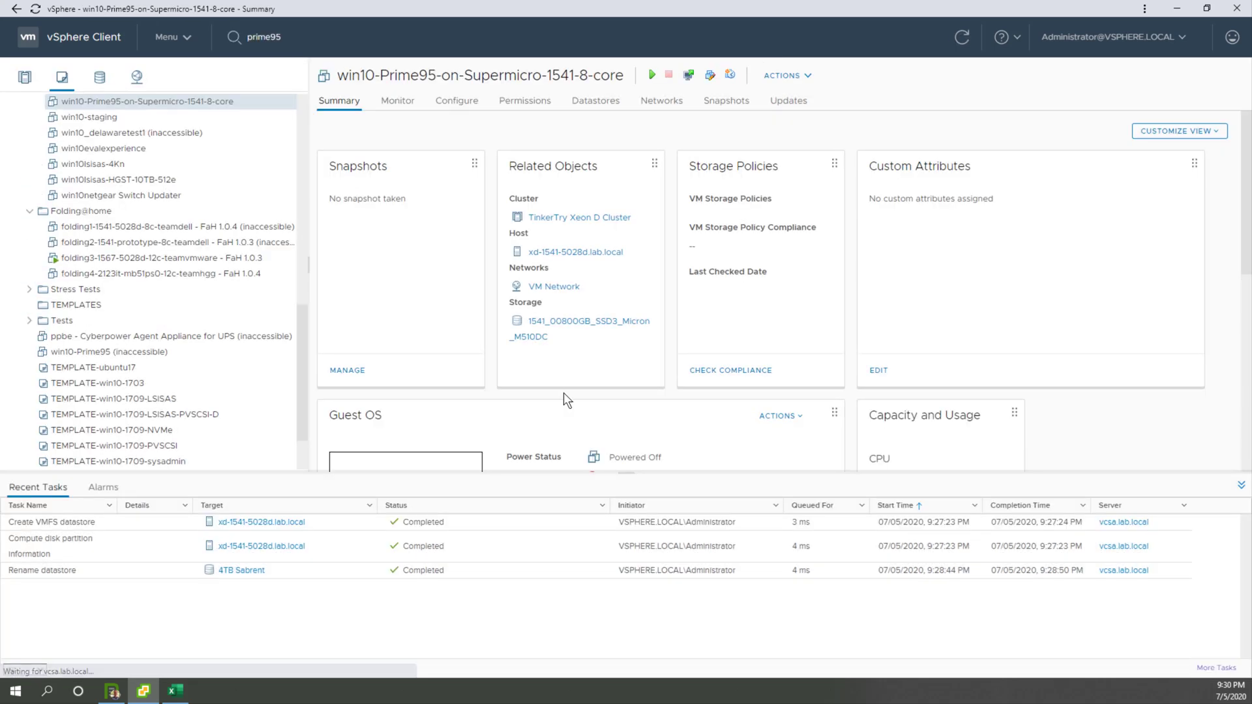
pyautogui.click(1240, 487)
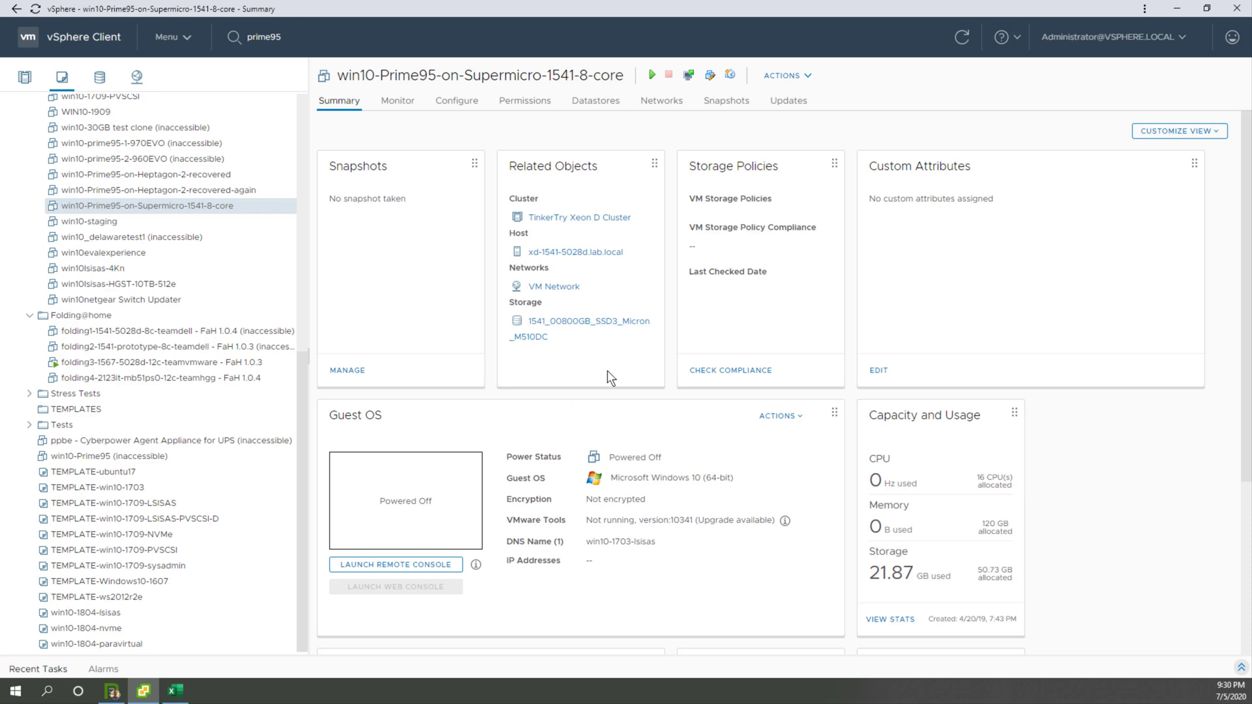
# Step: Start cloning win10-Prime95-on-Supermicro-1541-8-core to a virtual machine named win10-on-Sabrent-4TB, with host xd-1541-5028d.lab.local as compute resource
pyautogui.rightClick(176, 206)
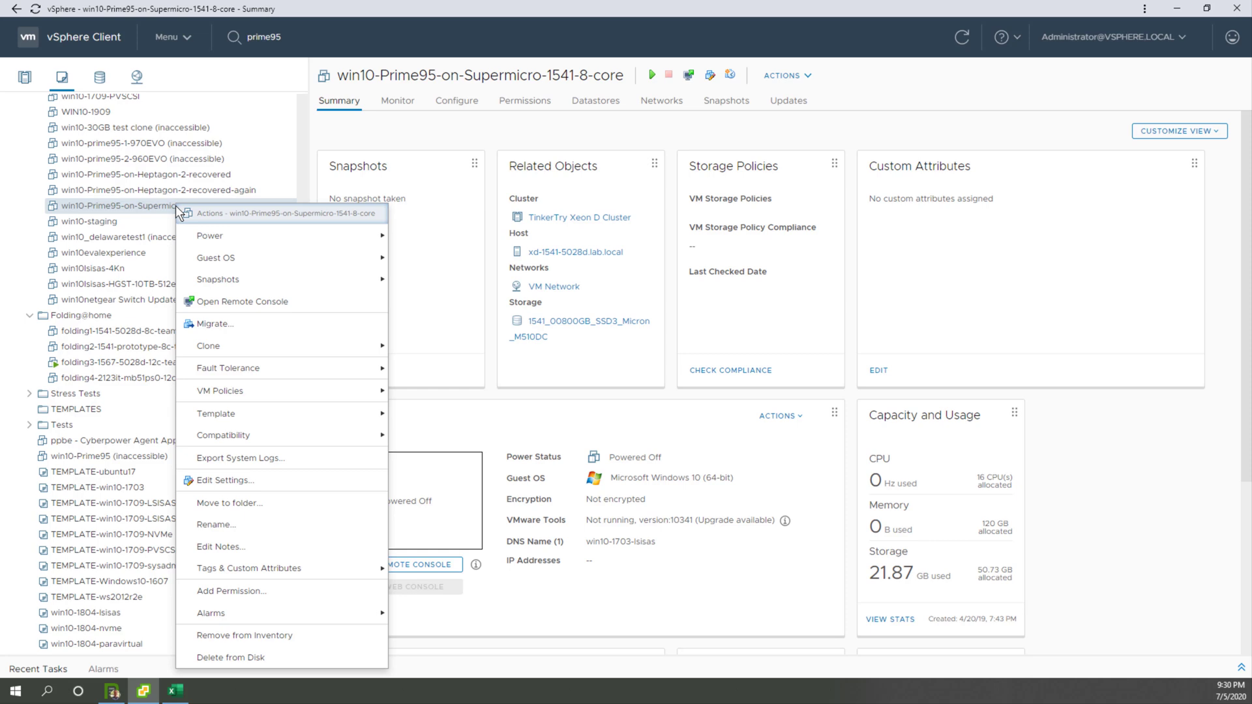
pyautogui.moveTo(225, 351)
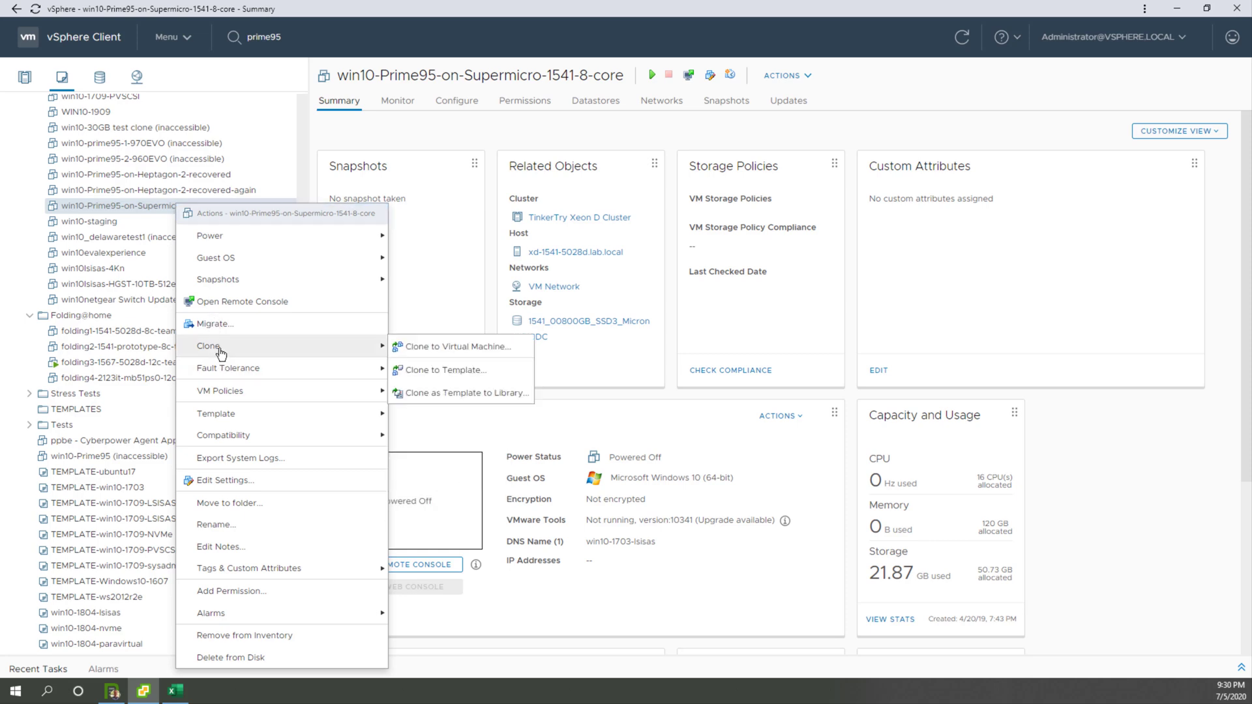
pyautogui.click(453, 346)
pyautogui.write('win10-p')
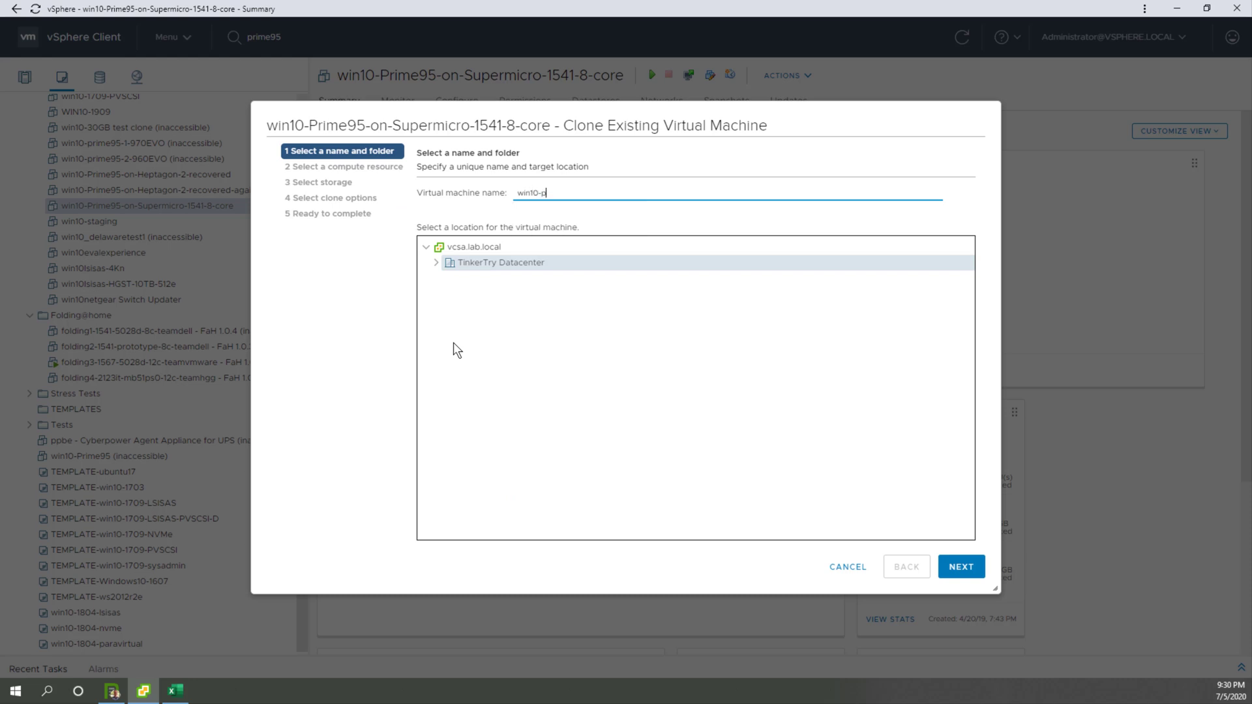
pyautogui.write('-on-Suprem')
pyautogui.press('BackSpace')
pyautogui.press('BackSpace')
pyautogui.press('BackSpace')
pyautogui.write('ermicro')
pyautogui.click(961, 567)
pyautogui.click(961, 567)
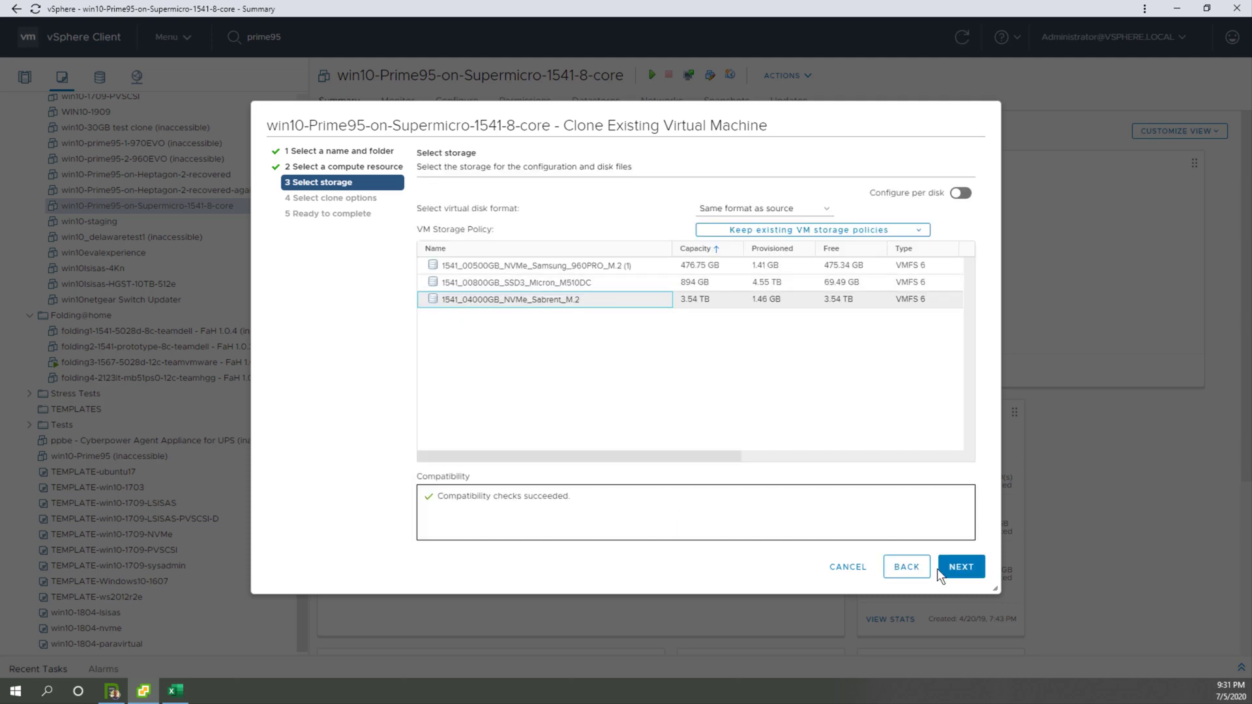
# Step: Set the clone's storage to 1541_00500GB_NVMe_Samsung_960PRO_M.2 (1), leave all clone options off, and finish the clone
pyautogui.click(961, 567)
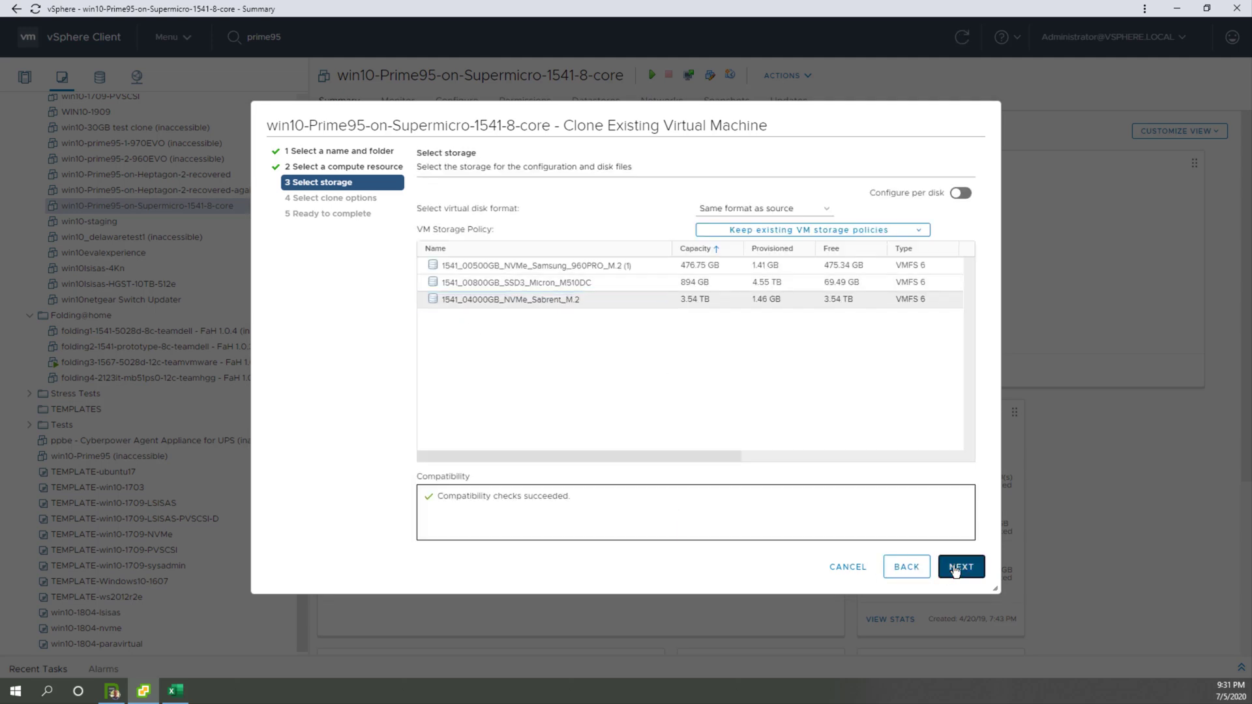
pyautogui.click(906, 568)
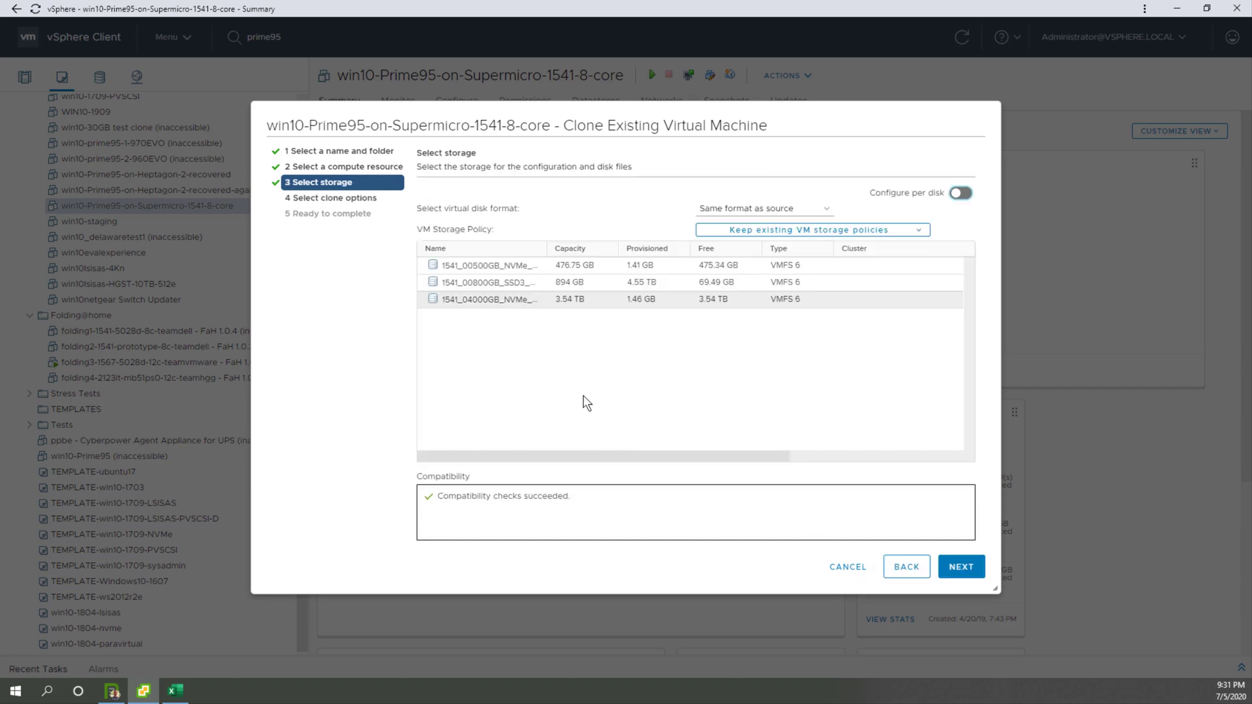
pyautogui.click(541, 261)
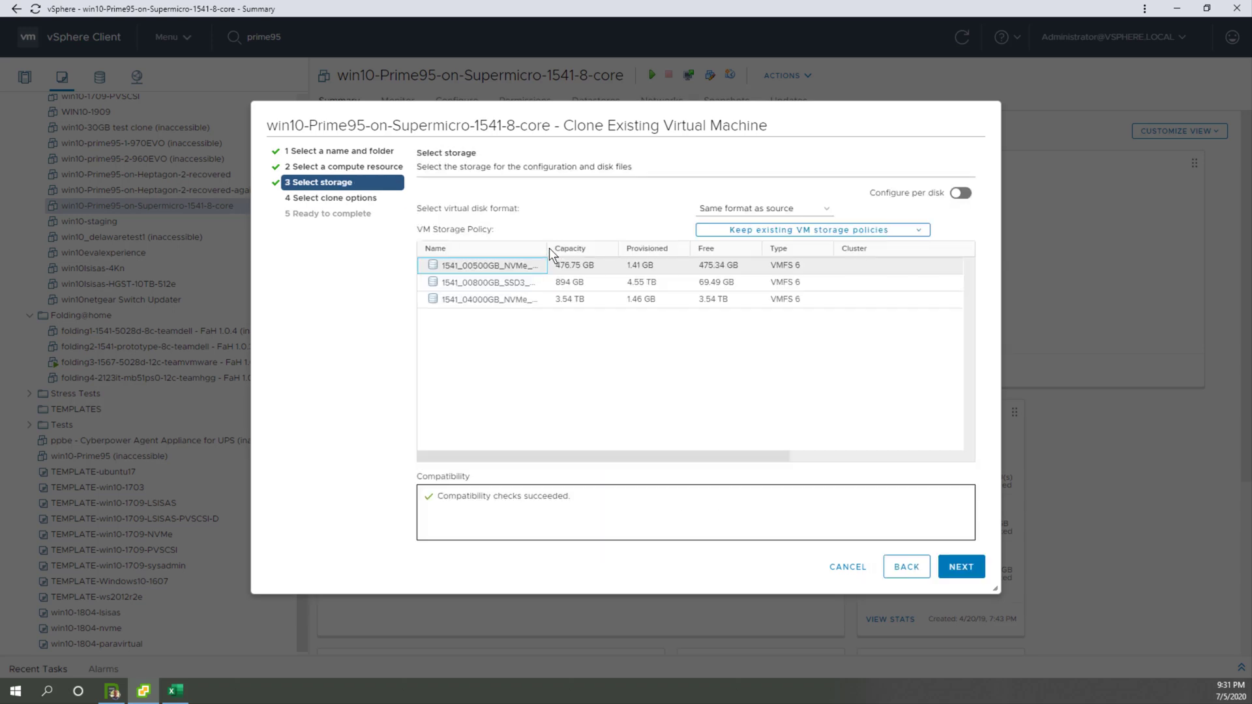
pyautogui.moveTo(547, 248); pyautogui.dragTo(685, 252)
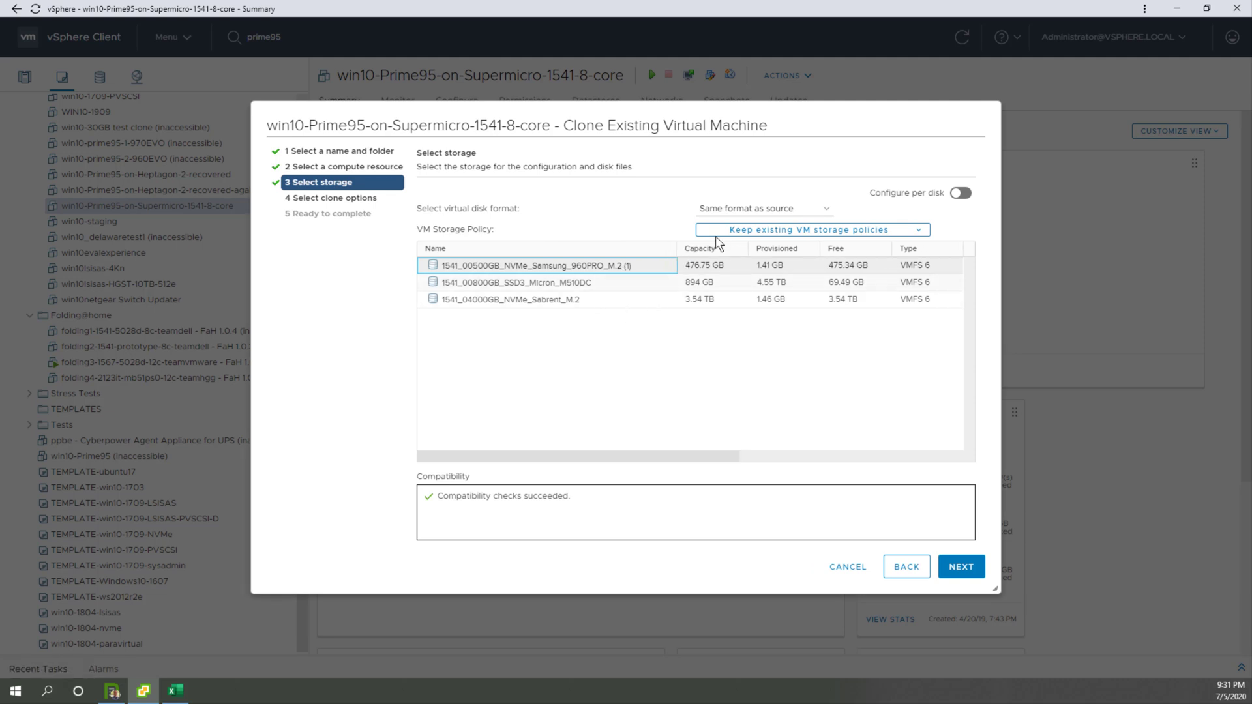
pyautogui.click(960, 569)
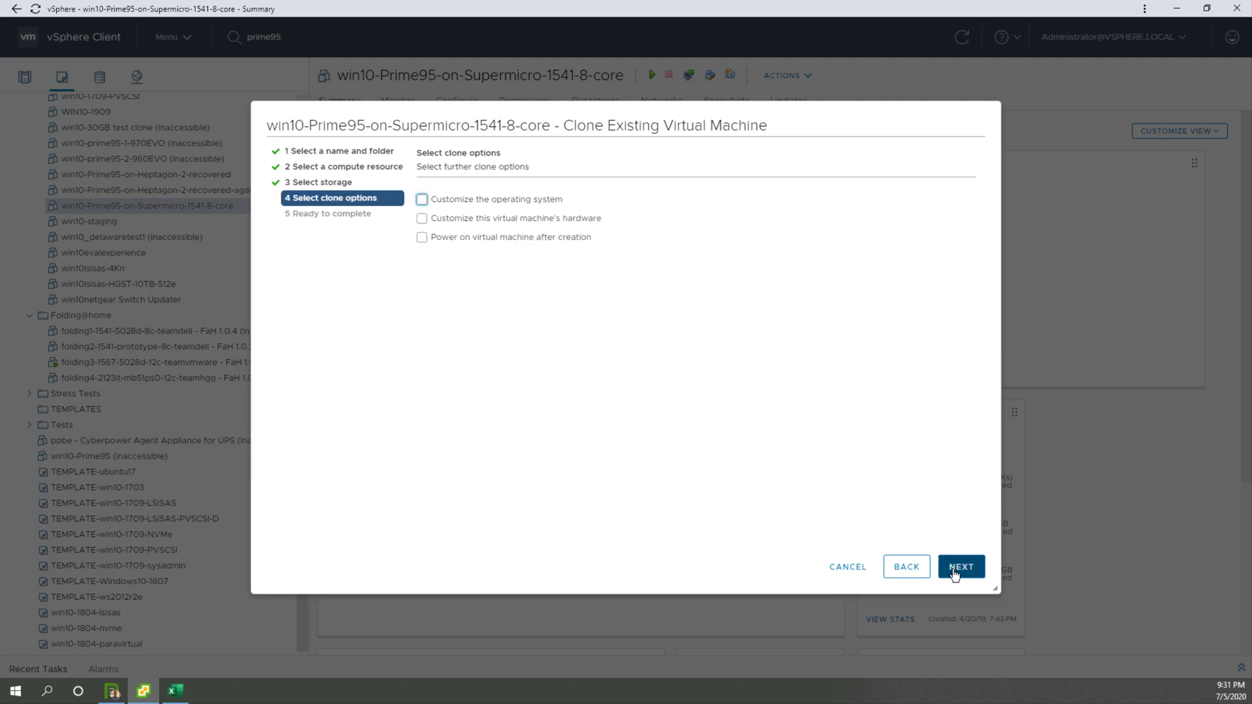
pyautogui.click(953, 574)
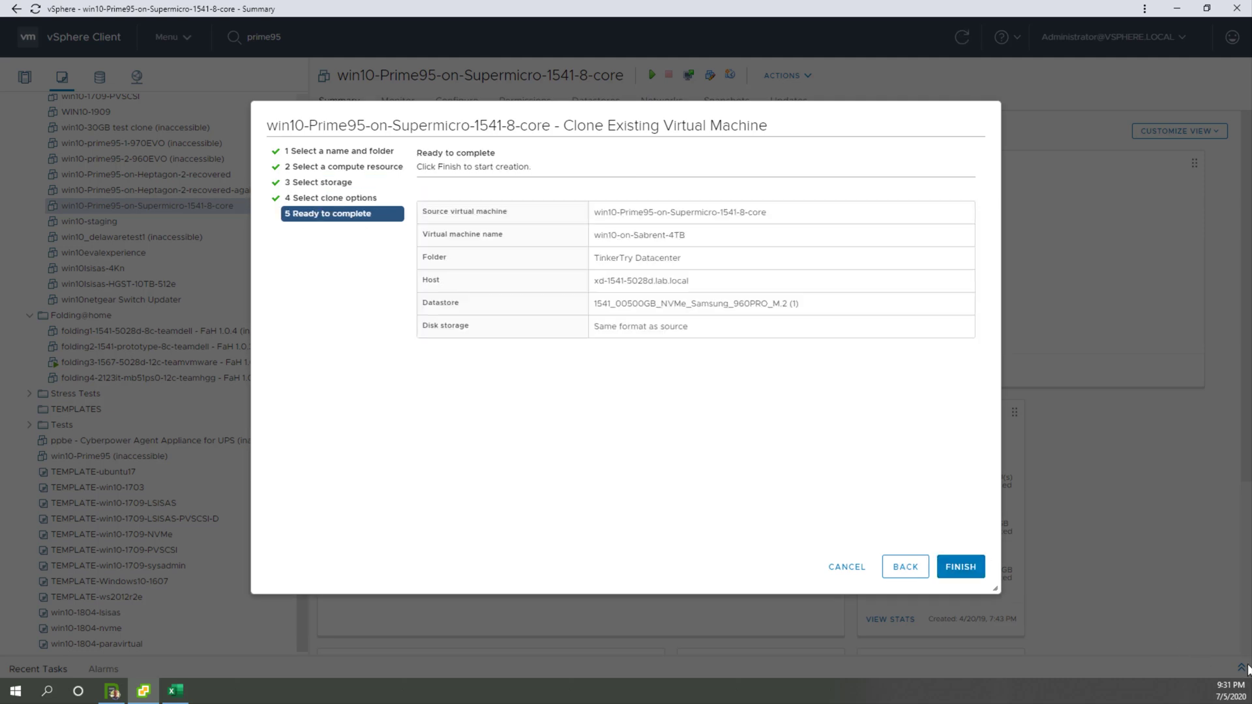
pyautogui.click(975, 571)
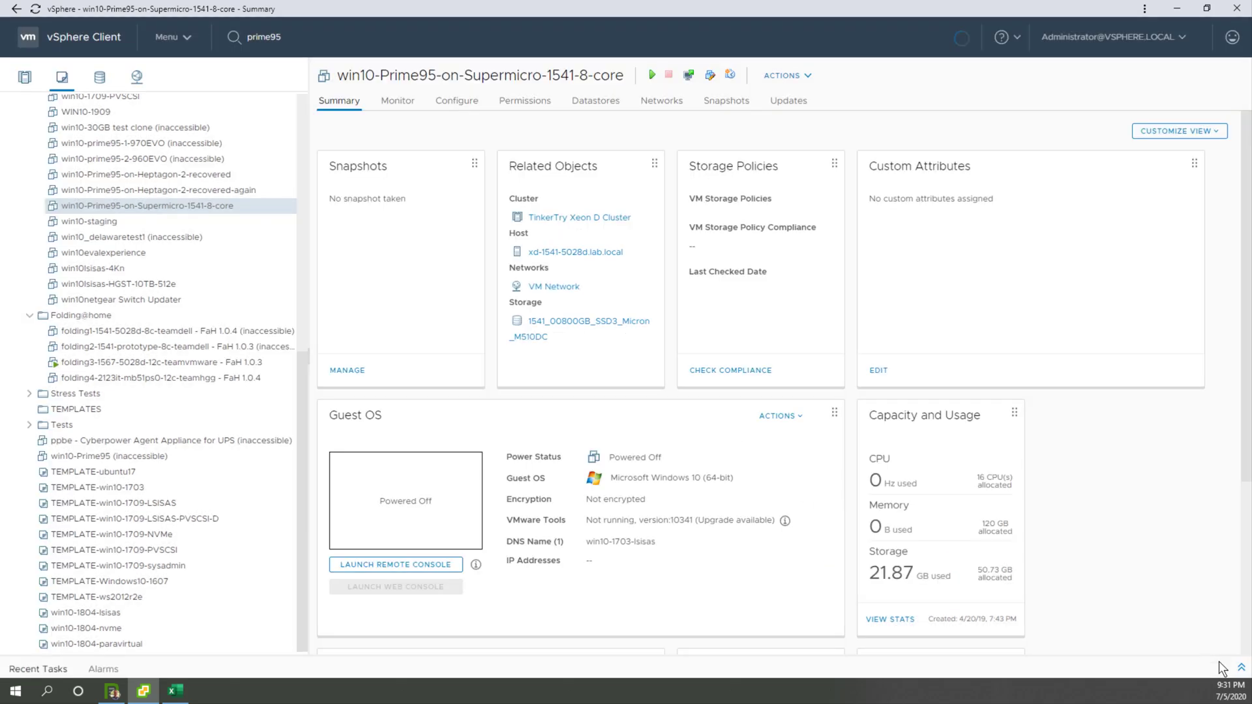
# Step: Expand the recent tasks, then switch to the Excel workbook and enter Samsung 960 Pro M.2 in B5 and Sabrent 4TB in B6
pyautogui.click(1241, 667)
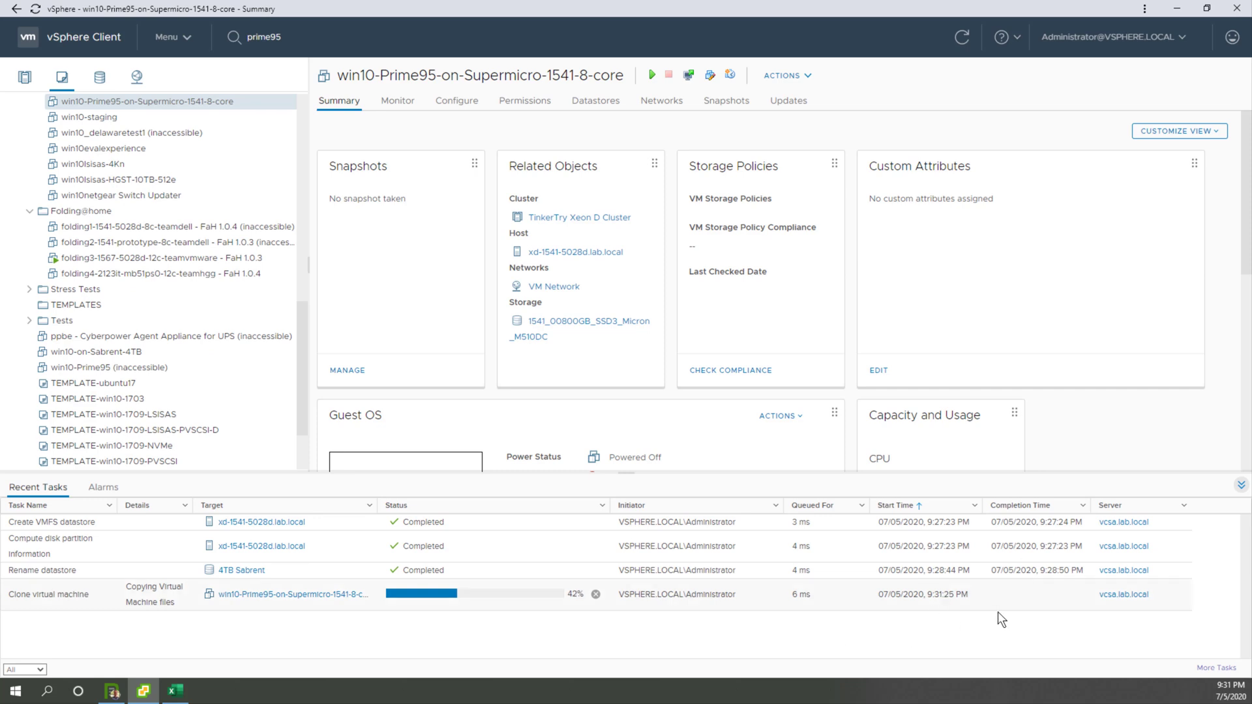
pyautogui.hotkey('alt', 'Tab')
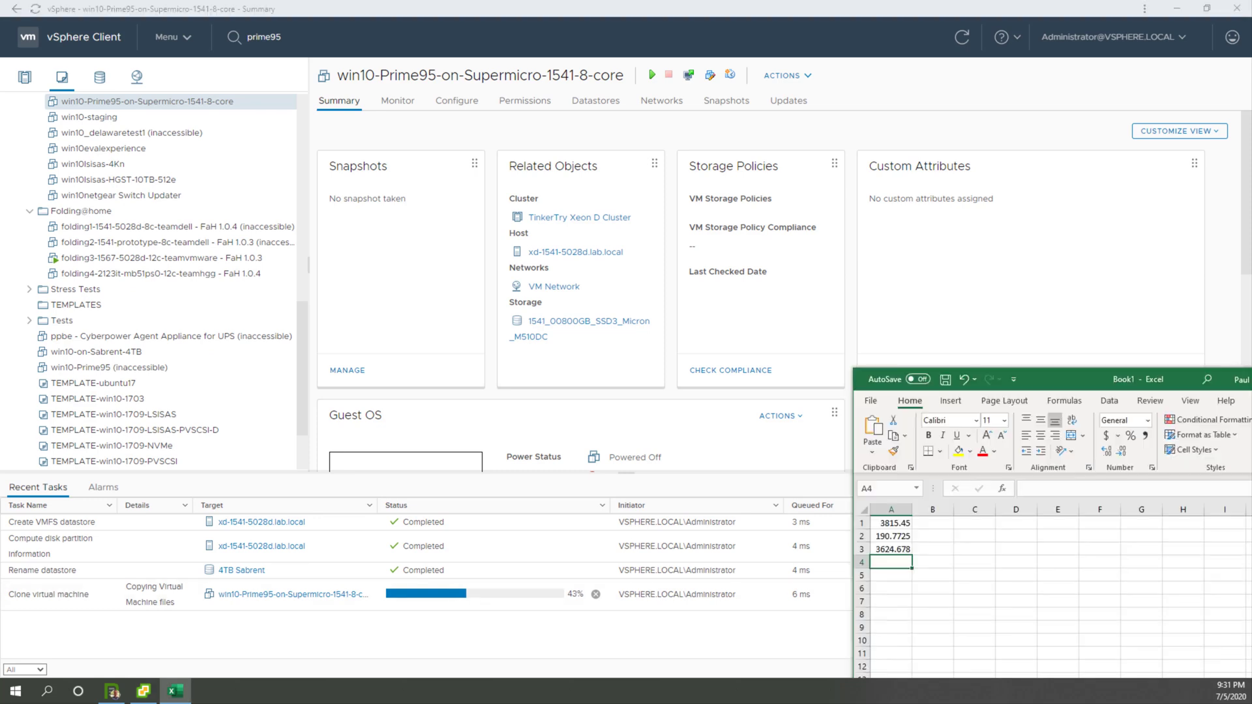
pyautogui.click(928, 575)
pyautogui.write('Samsung 960 Pro M.2')
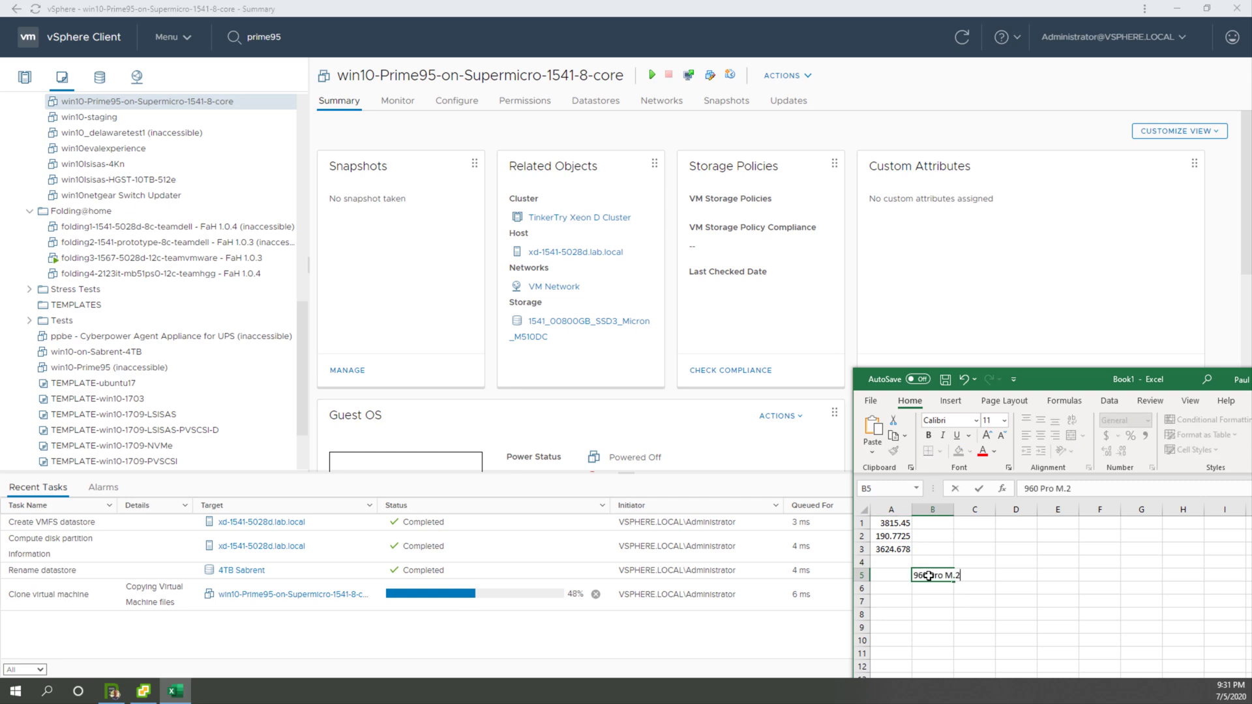
pyautogui.press('Return')
pyautogui.write('Sabrent 4TB')
# Step: Change the label in B5 to Samsung 960 Pro M.2 512GB and move the workbook window out of view
pyautogui.click(916, 575)
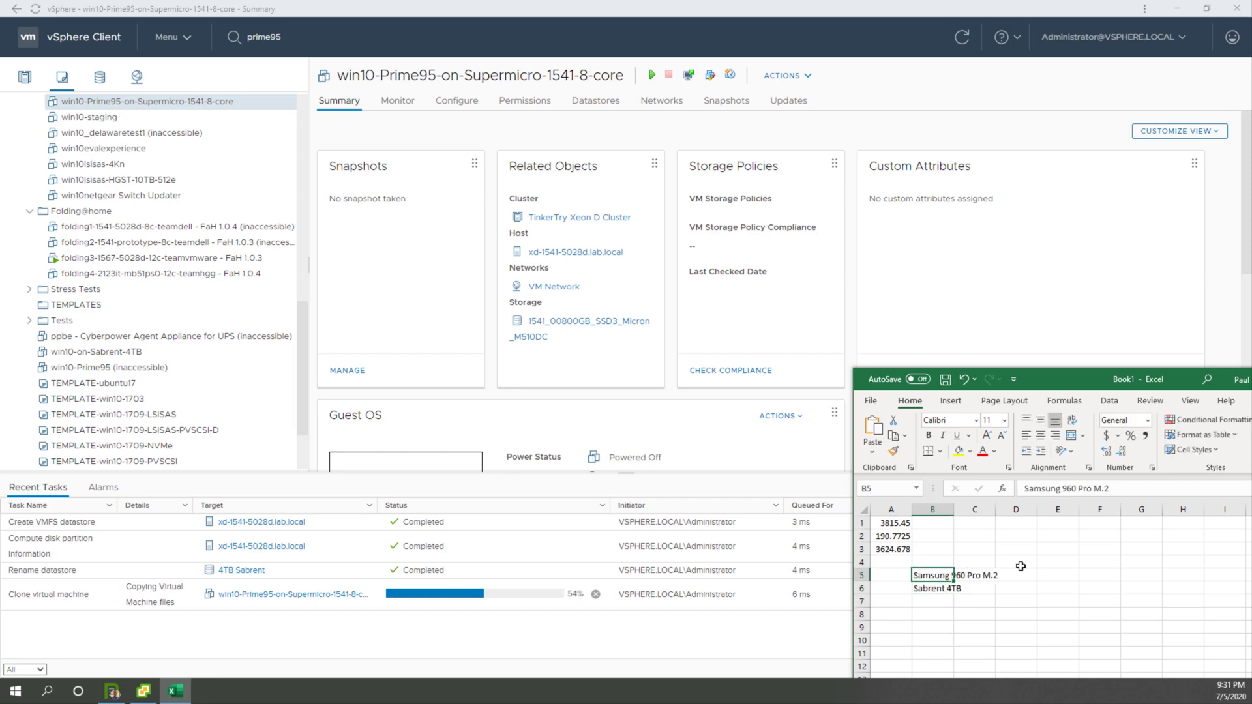
pyautogui.click(1122, 493)
pyautogui.write('512T')
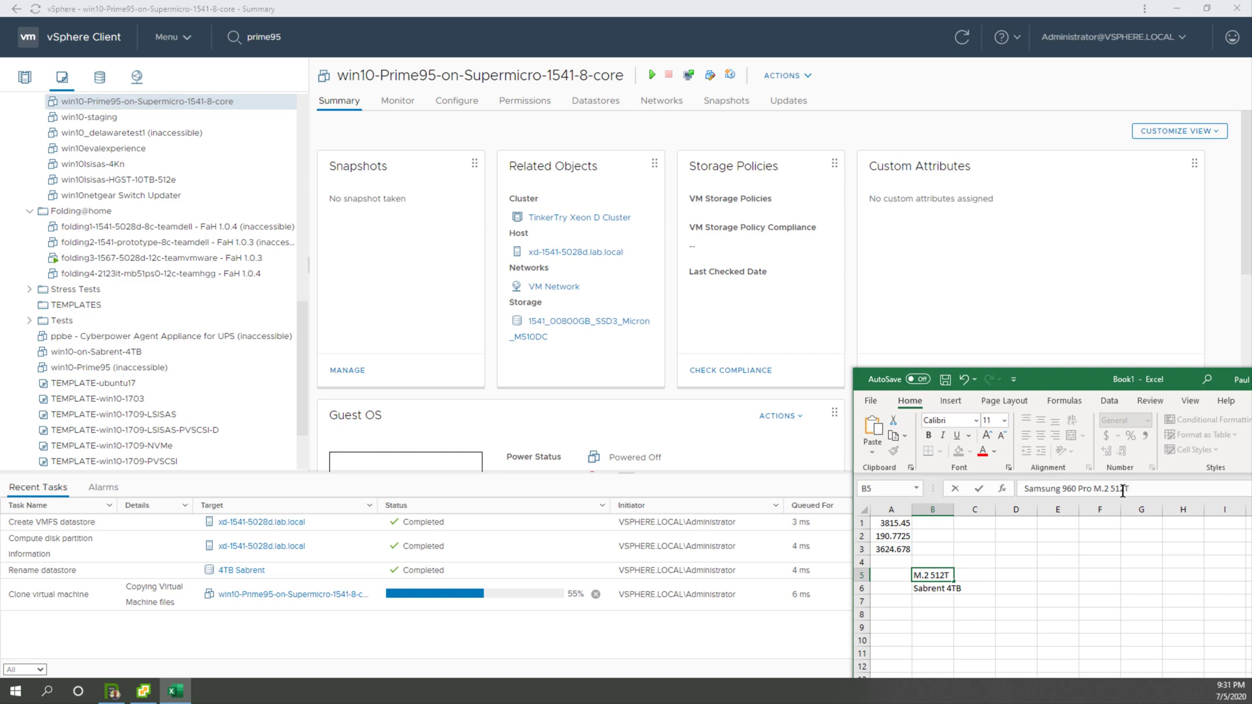
pyautogui.press('BackSpace')
pyautogui.write('GB')
pyautogui.press('Return')
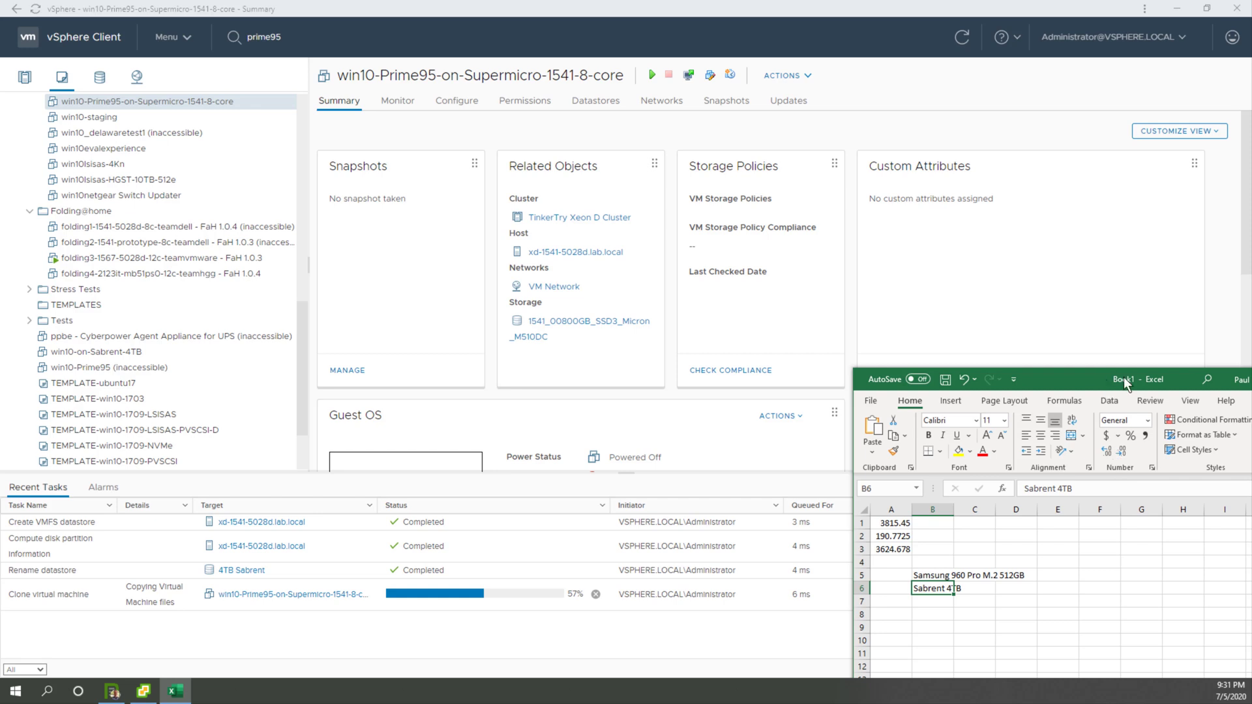
pyautogui.moveTo(1125, 379); pyautogui.dragTo(1251, 395)
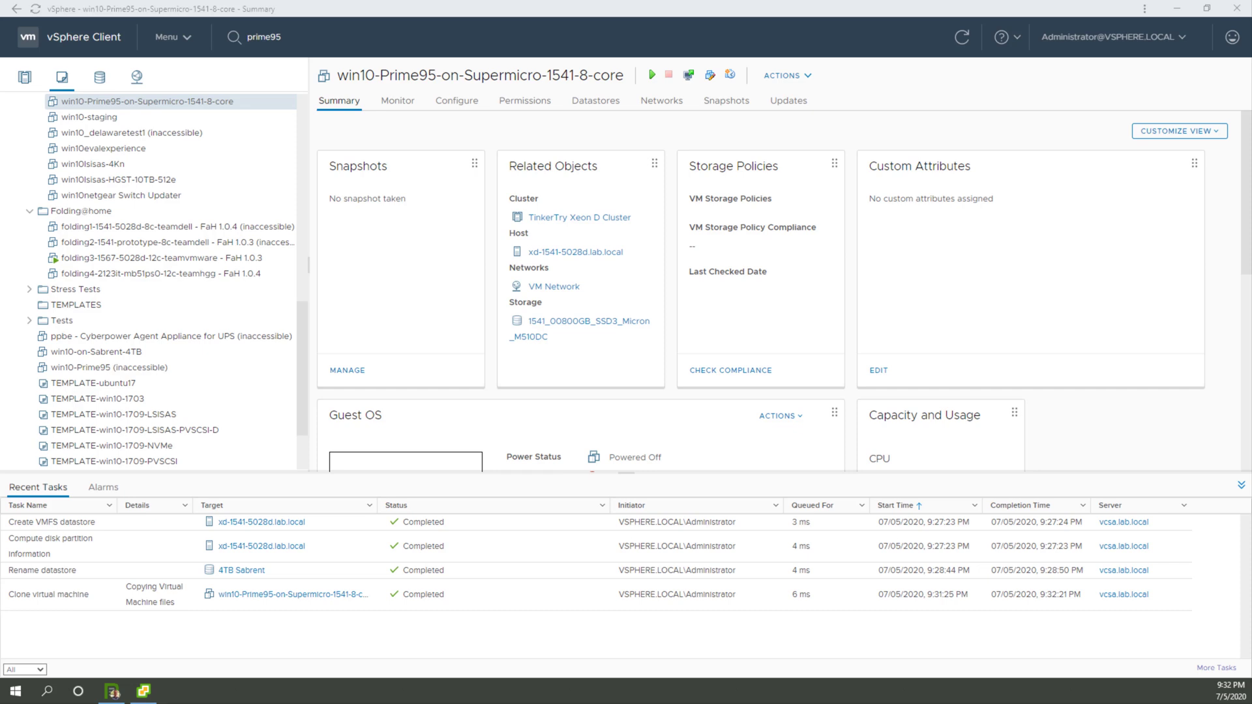
pyautogui.moveTo(1251, 421)
pyautogui.mouseDown()
pyautogui.moveTo(1179, 421)
pyautogui.moveTo(1251, 421)
pyautogui.mouseUp()
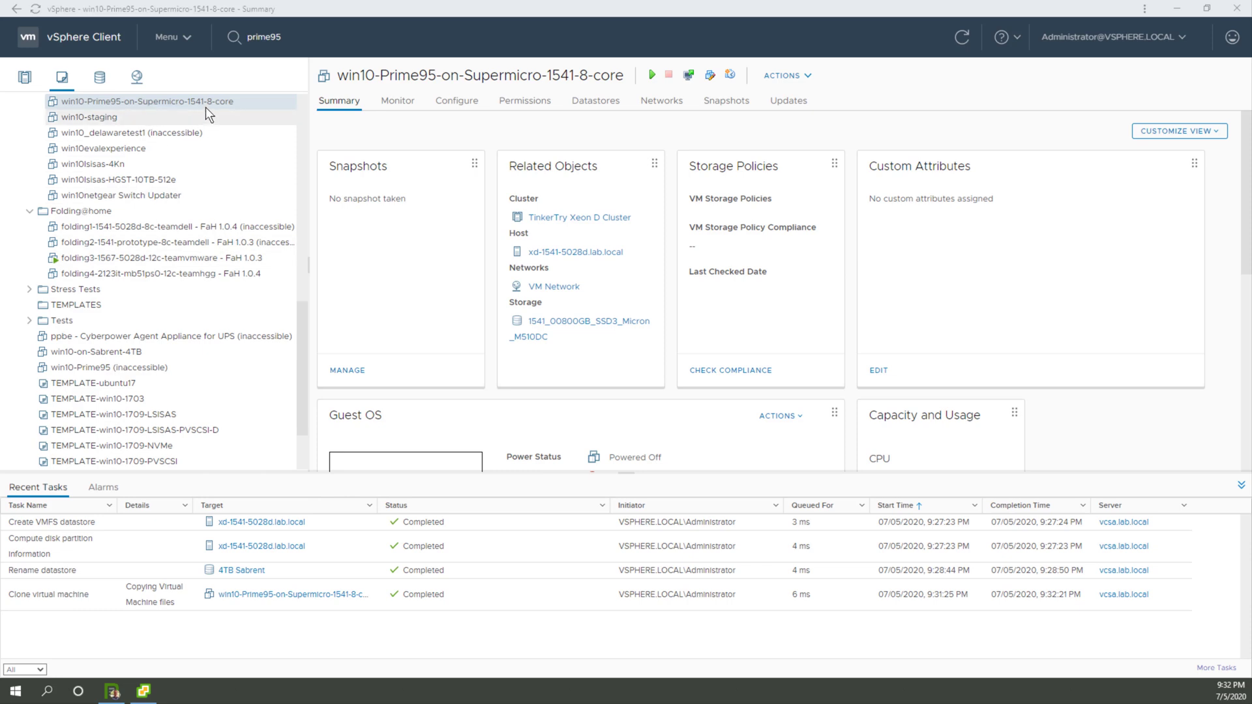
pyautogui.rightClick(233, 102)
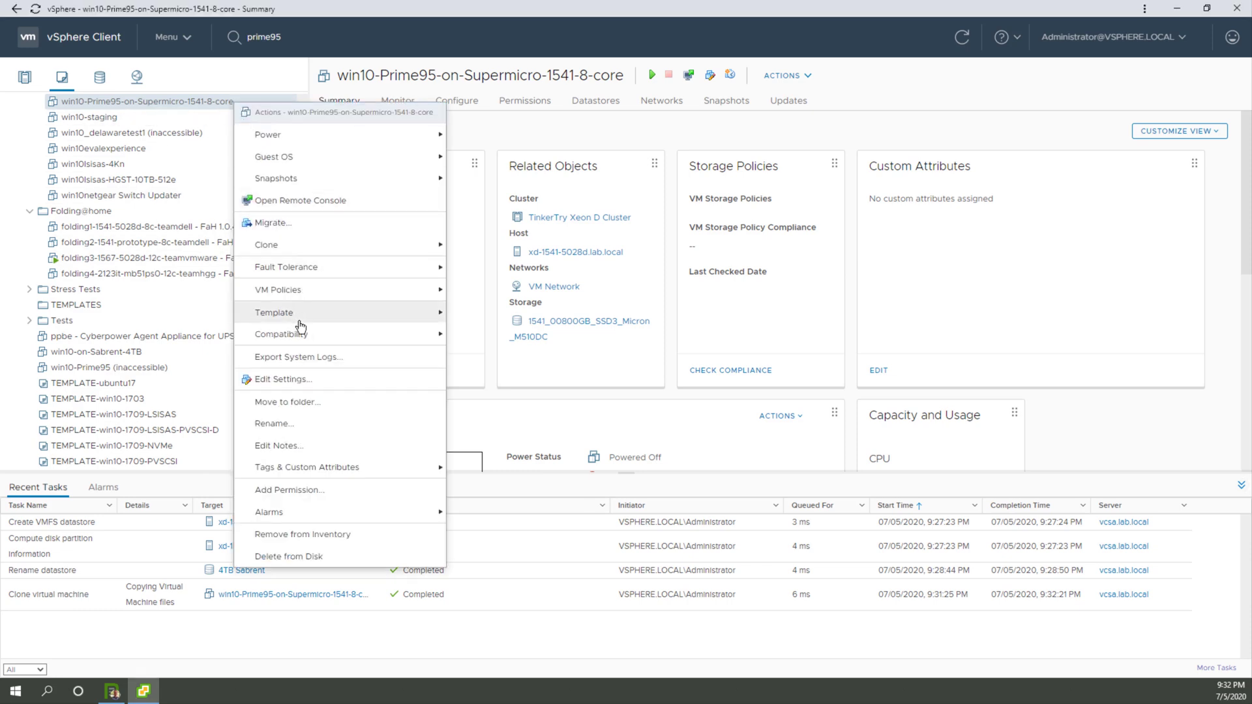
pyautogui.moveTo(313, 248)
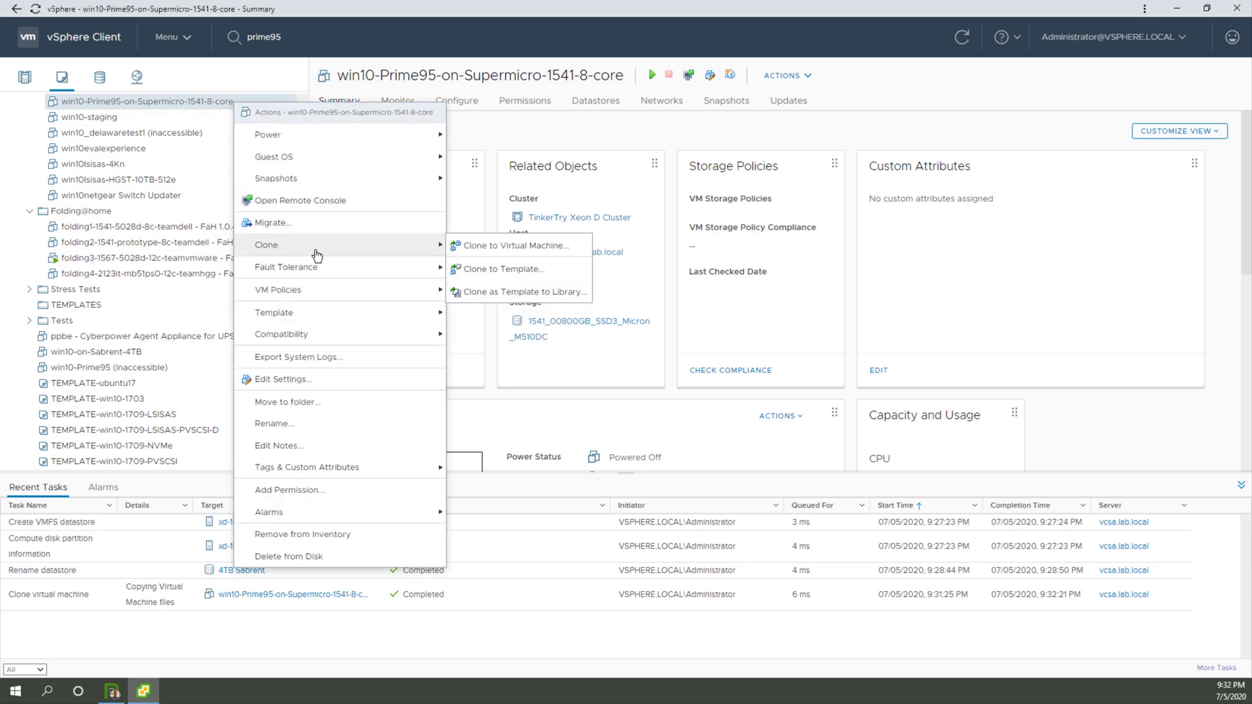
pyautogui.click(480, 247)
pyautogui.click(539, 195)
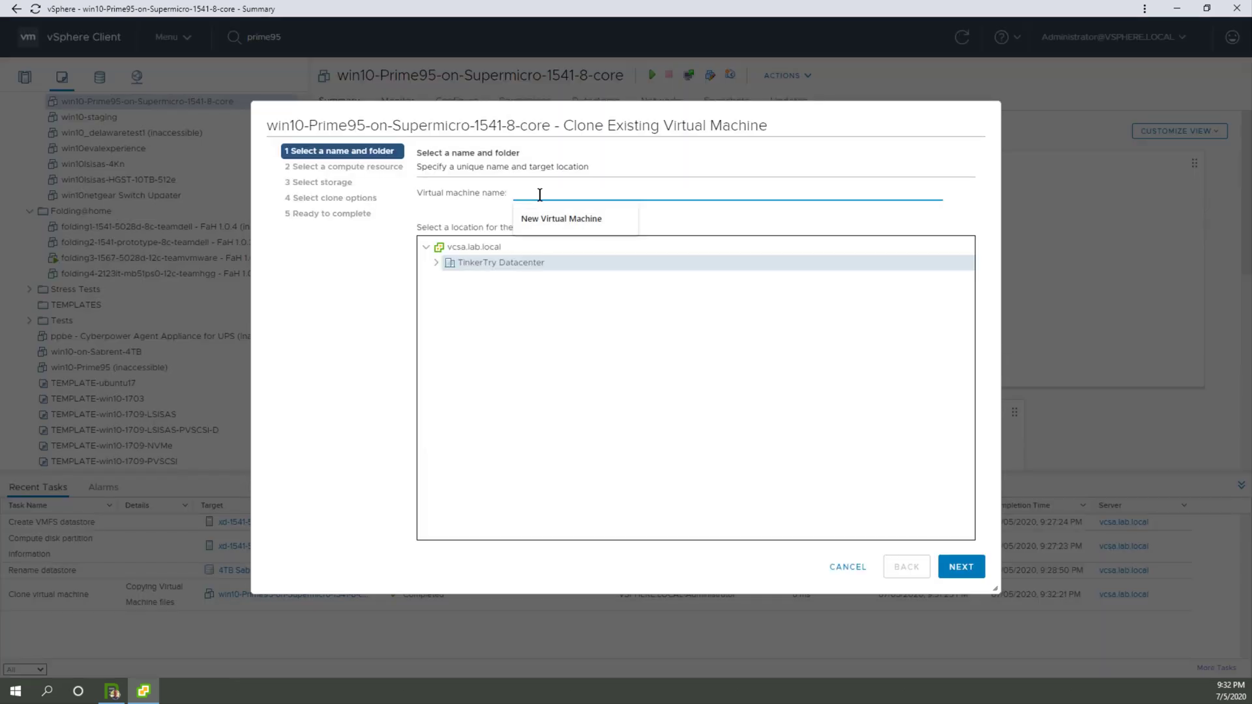
pyautogui.write('win10')
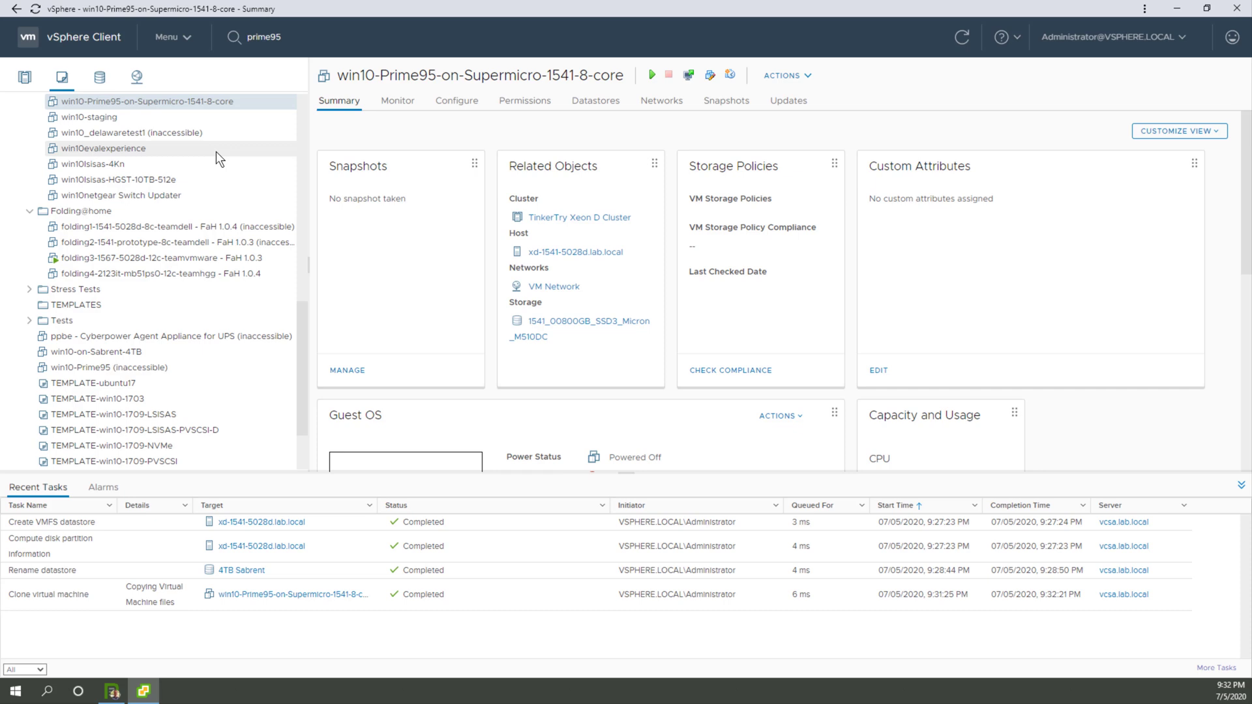
# Step: Search the inventory for sabr and open the win10-on-Sabrent-4TB virtual machine
pyautogui.scroll(3, 217, 151)
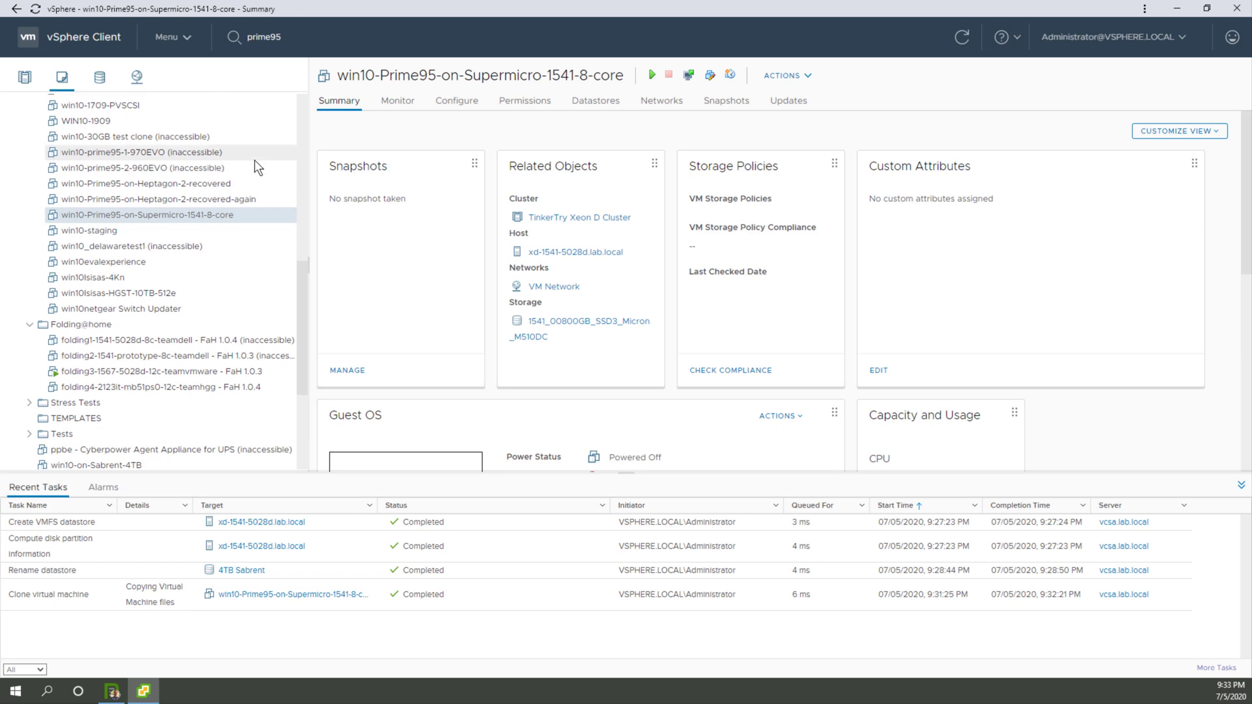
pyautogui.scroll(1, 254, 159)
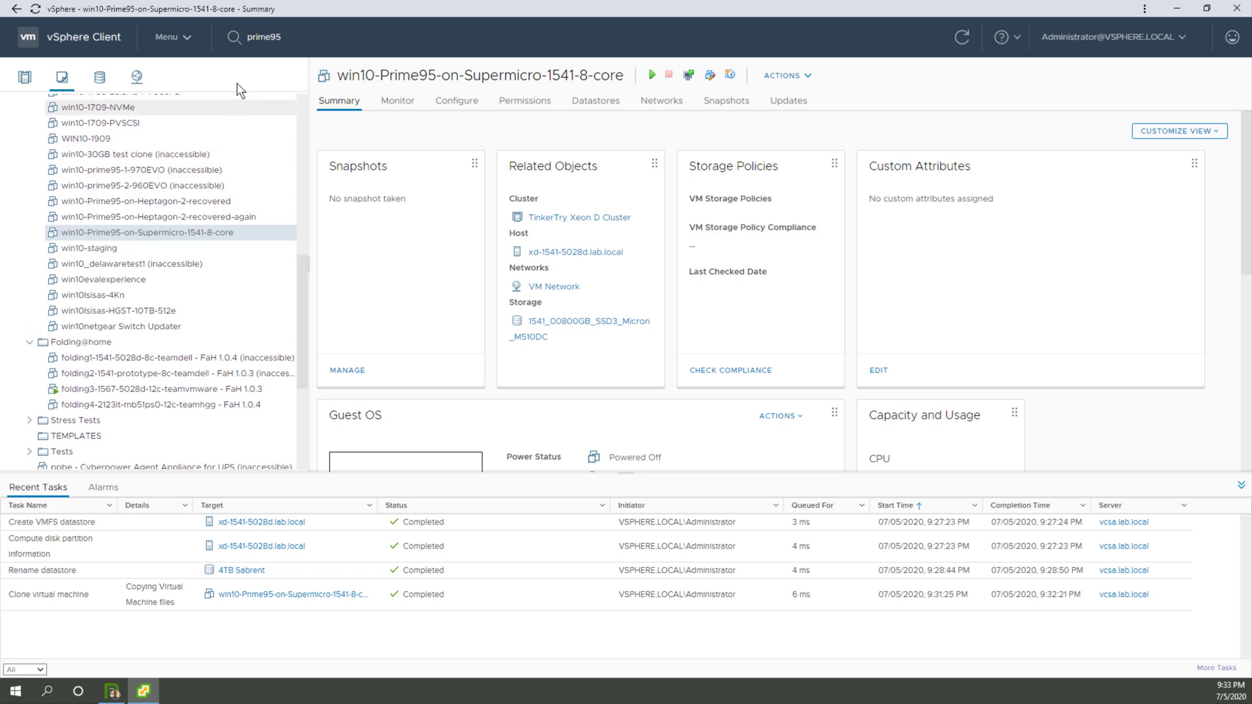
pyautogui.click(255, 39)
pyautogui.write('sabr')
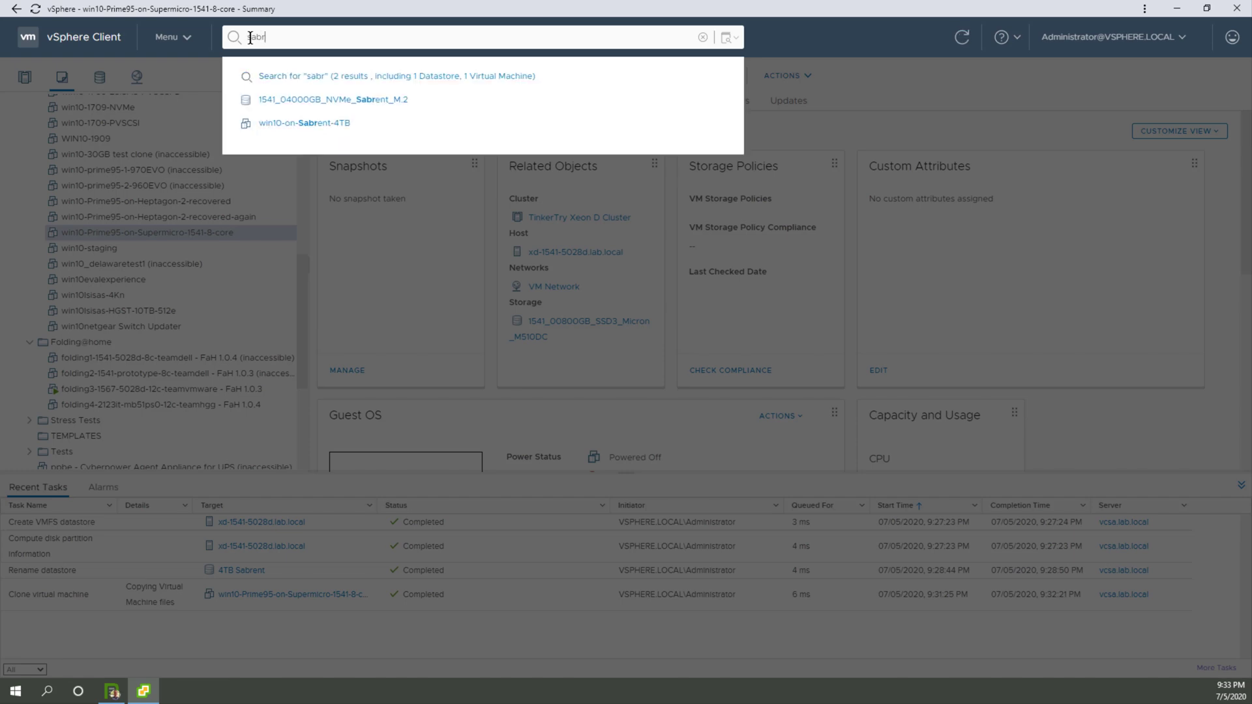
pyautogui.click(284, 122)
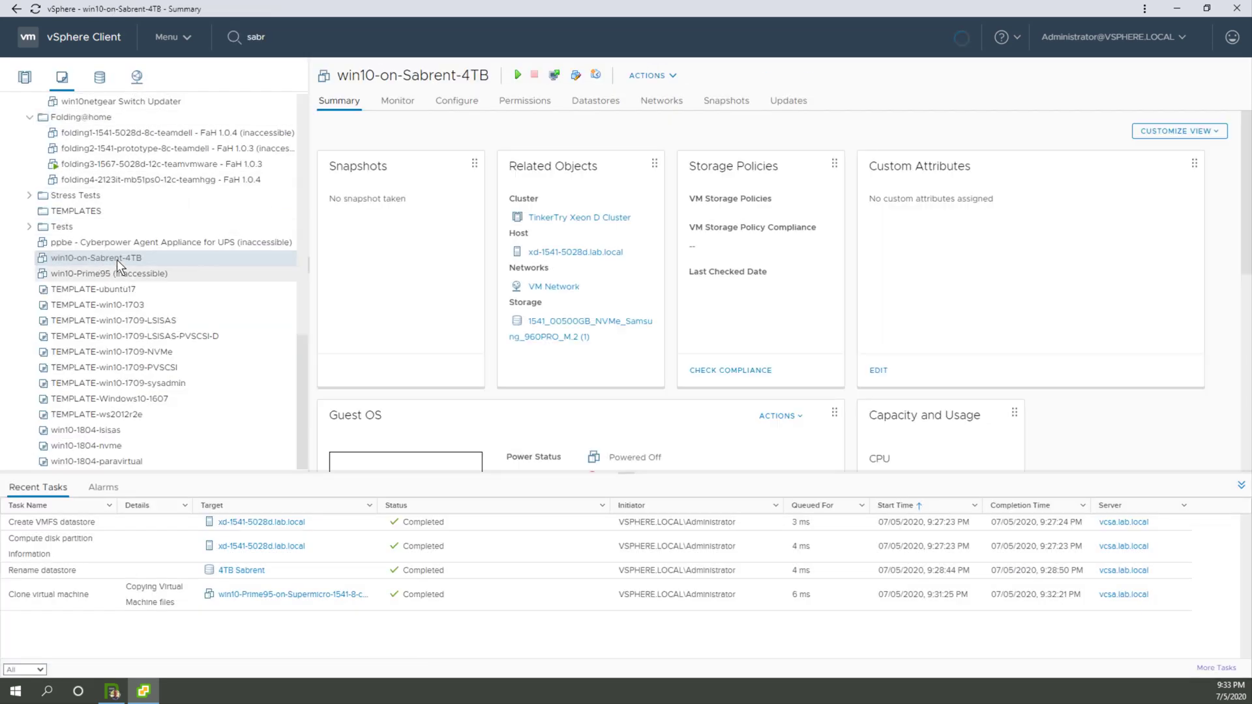
# Step: Rename the win10-on-Sabrent-4TB virtual machine to win10-on-Samsung-960-PRO-512GB, copying the new name before confirming
pyautogui.rightClick(116, 259)
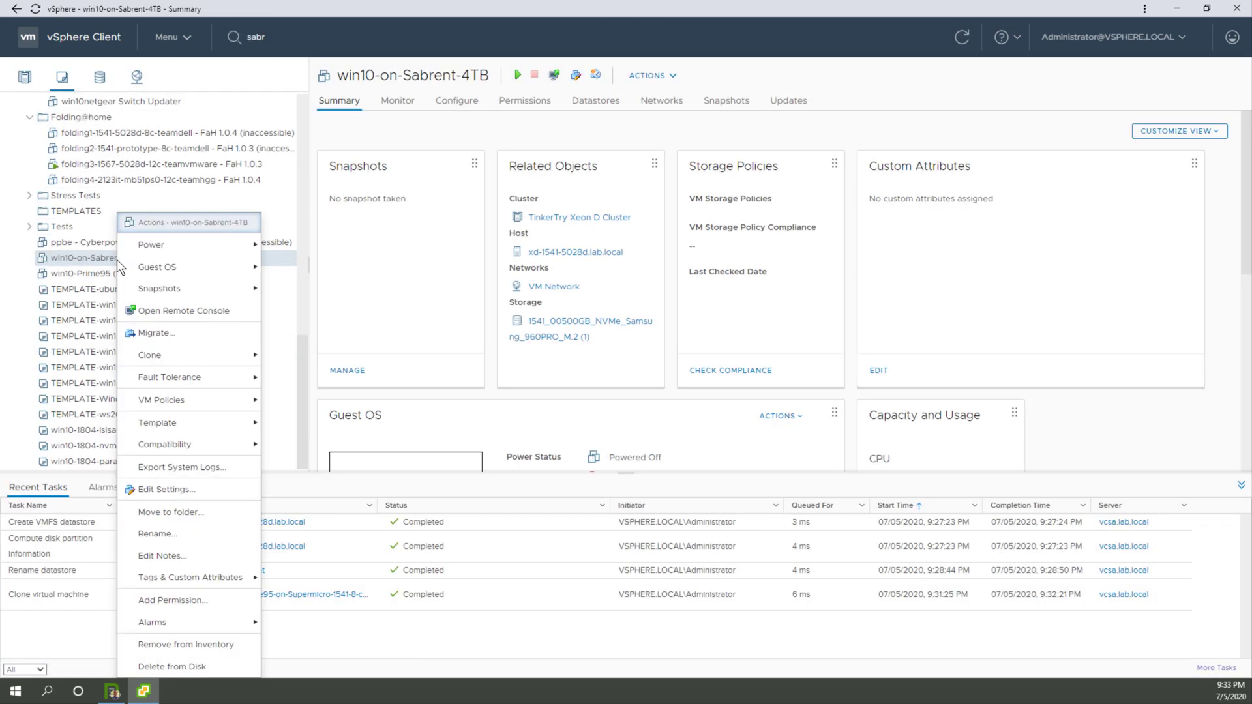
pyautogui.click(157, 534)
pyautogui.doubleClick(650, 340)
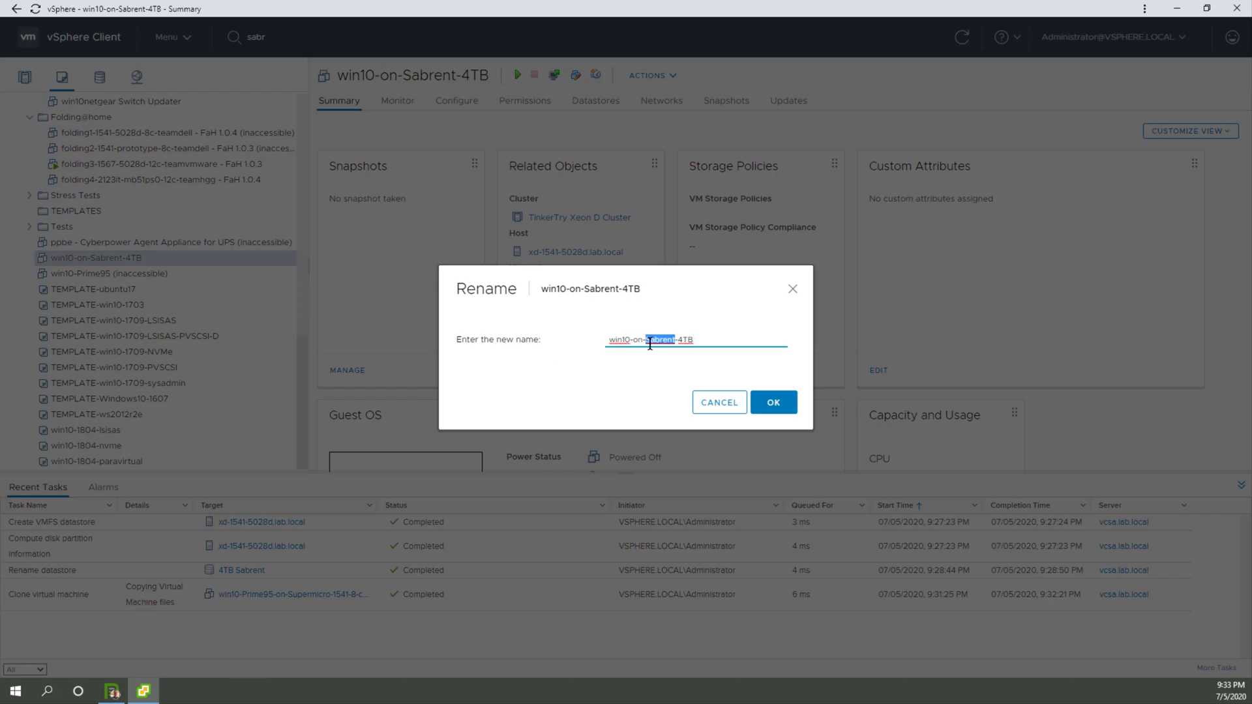
pyautogui.write('Samsung-960-PRO-512GB')
pyautogui.press('Delete')
pyautogui.press('Delete')
pyautogui.press('Delete')
pyautogui.press('Delete')
pyautogui.moveTo(744, 339); pyautogui.dragTo(581, 356)
pyautogui.hotkey('ctrl', 'c')
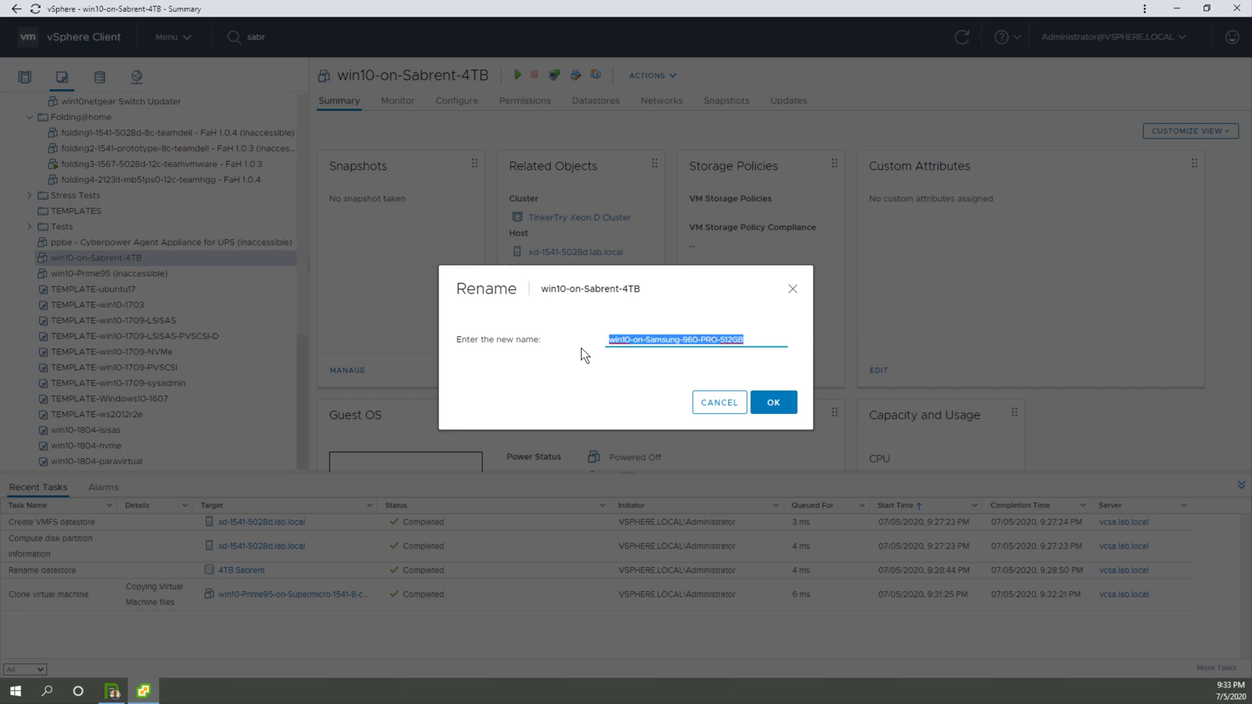
pyautogui.click(772, 406)
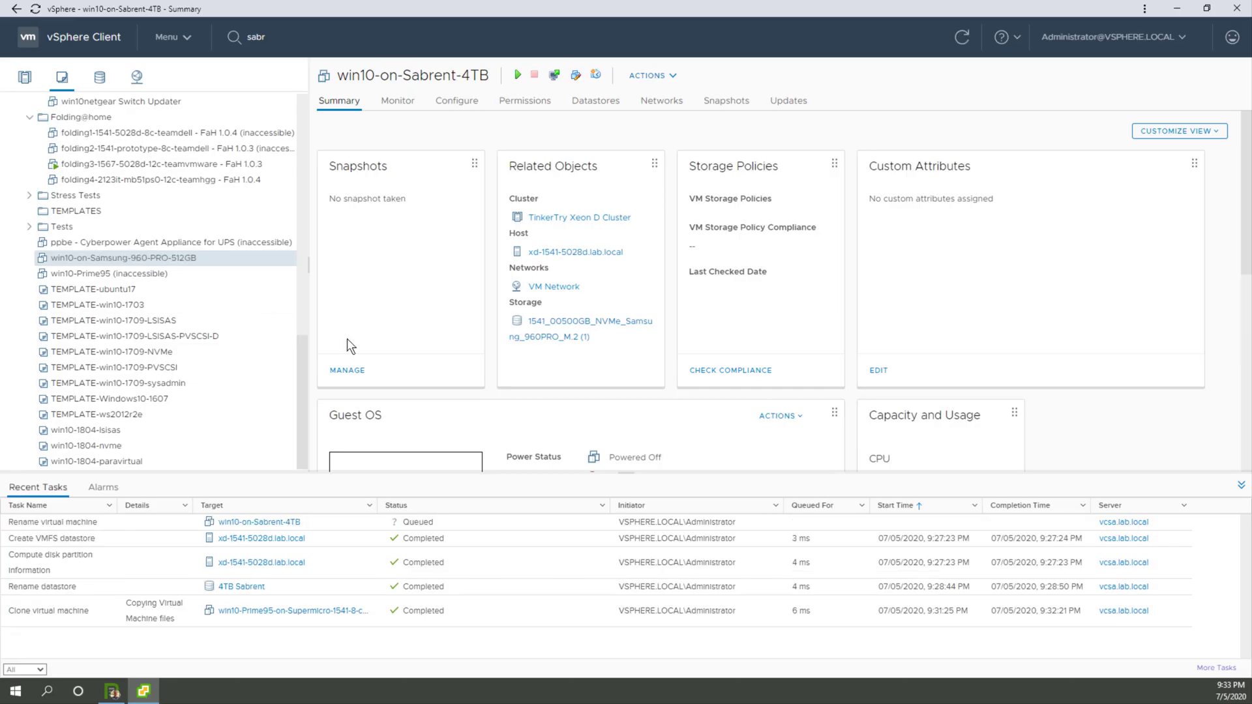
# Step: Start cloning win10-Prime95-on-Supermicro-1541-8-core to a virtual machine named win10-on-Sabrent-4TB, adapting the copied name
pyautogui.click(277, 256)
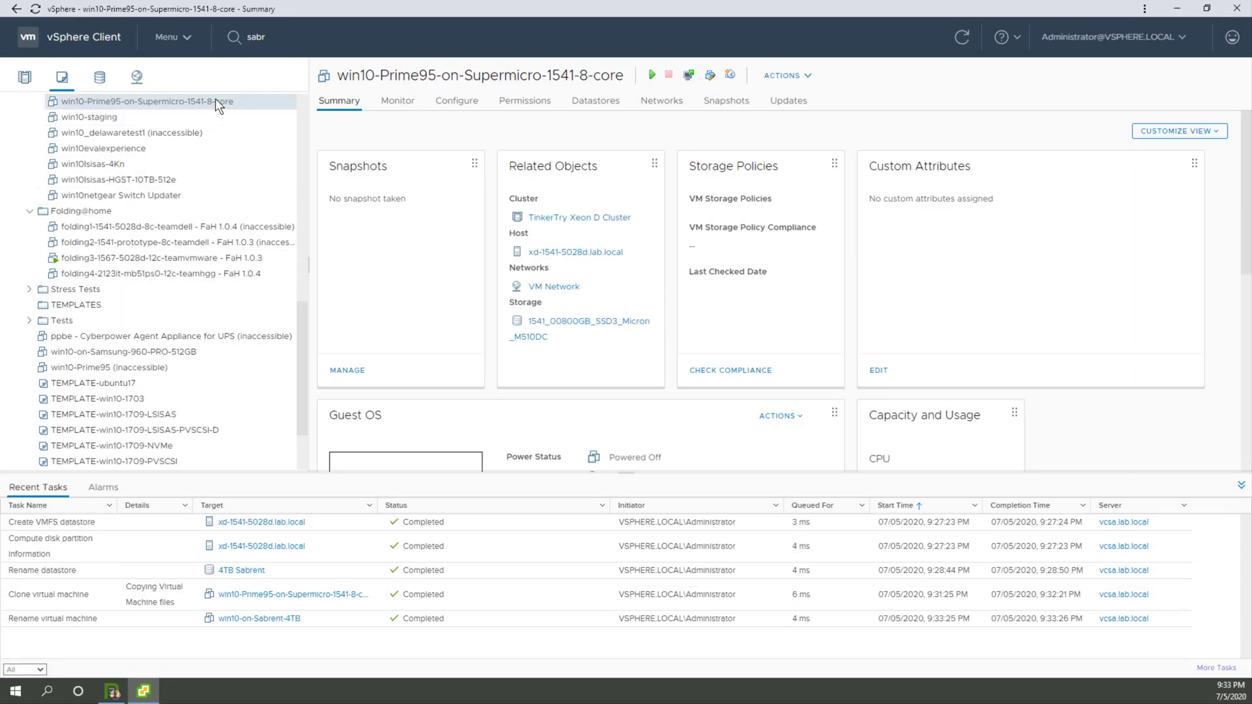
pyautogui.rightClick(216, 101)
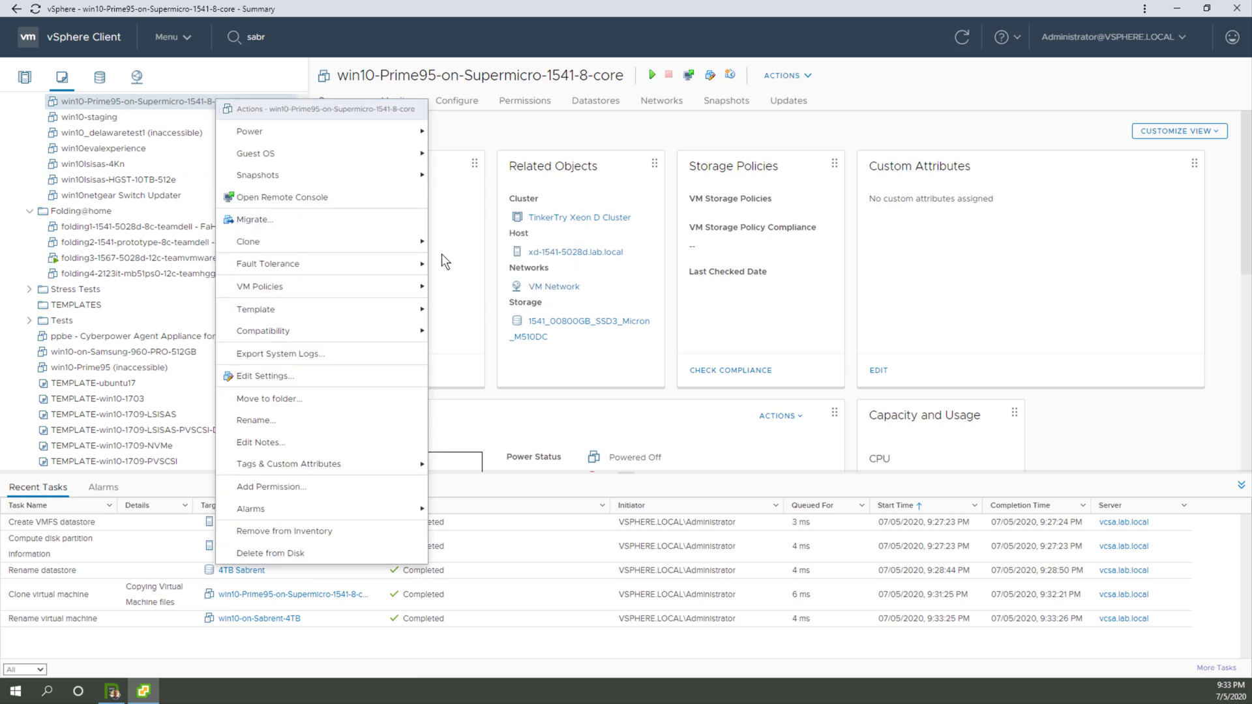
pyautogui.moveTo(385, 241)
pyautogui.click(465, 242)
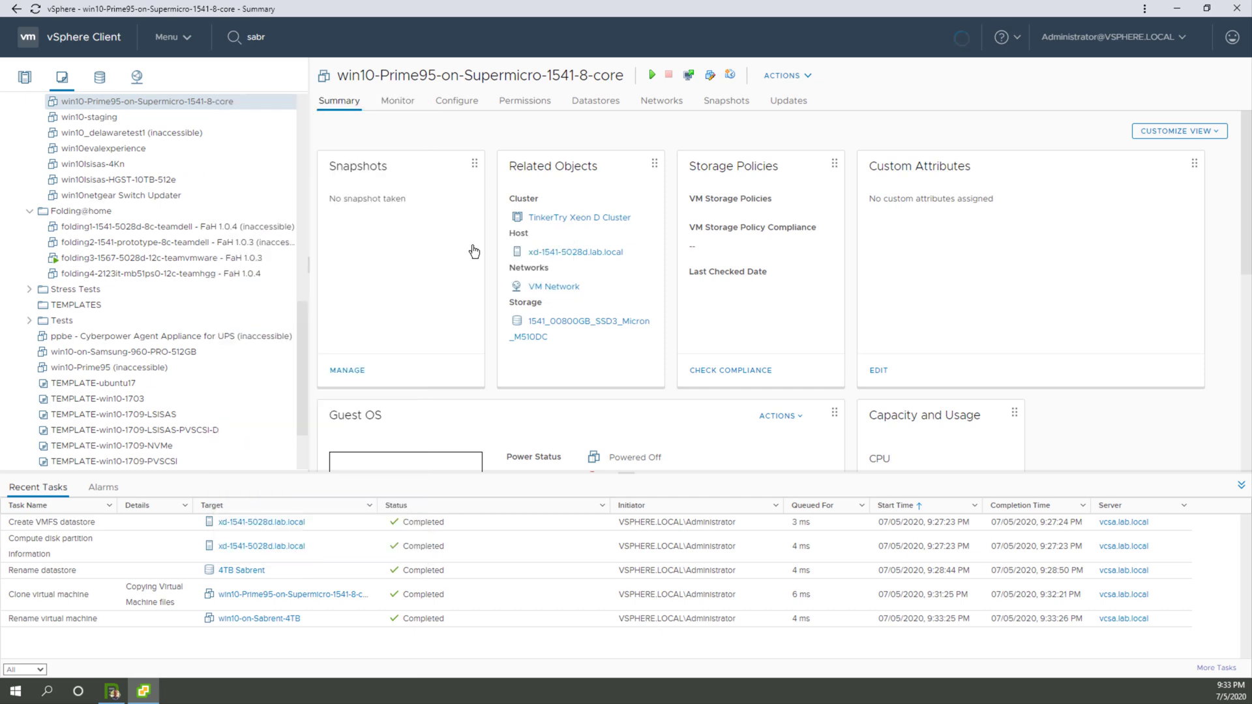
pyautogui.click(536, 194)
pyautogui.hotkey('ctrl', 'v')
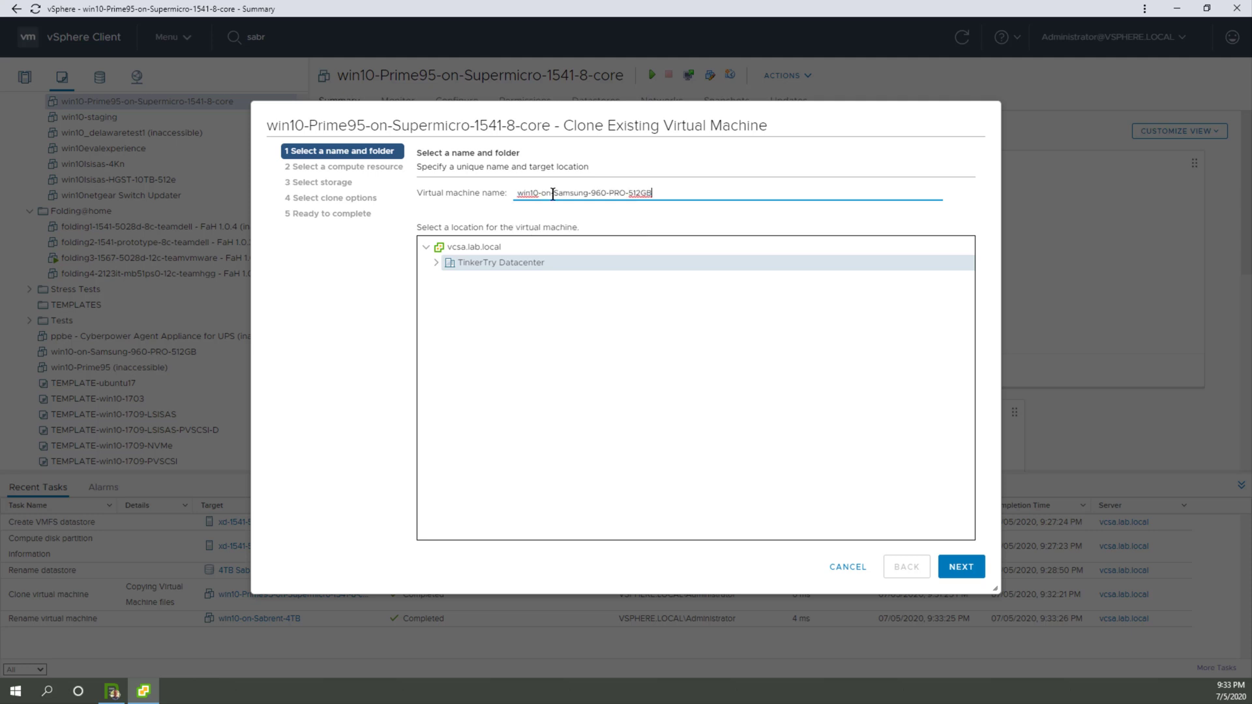
pyautogui.doubleClick(571, 192)
pyautogui.write('Sabrent-4TB')
pyautogui.press('Delete')
pyautogui.press('Delete')
pyautogui.press('Delete')
pyautogui.press('Delete')
pyautogui.press('Delete')
pyautogui.press('Delete')
pyautogui.press('Delete')
pyautogui.press('Delete')
pyautogui.press('Delete')
pyautogui.press('Delete')
pyautogui.press('Delete')
pyautogui.press('Delete')
pyautogui.press('Delete')
pyautogui.press('Delete')
pyautogui.click(960, 568)
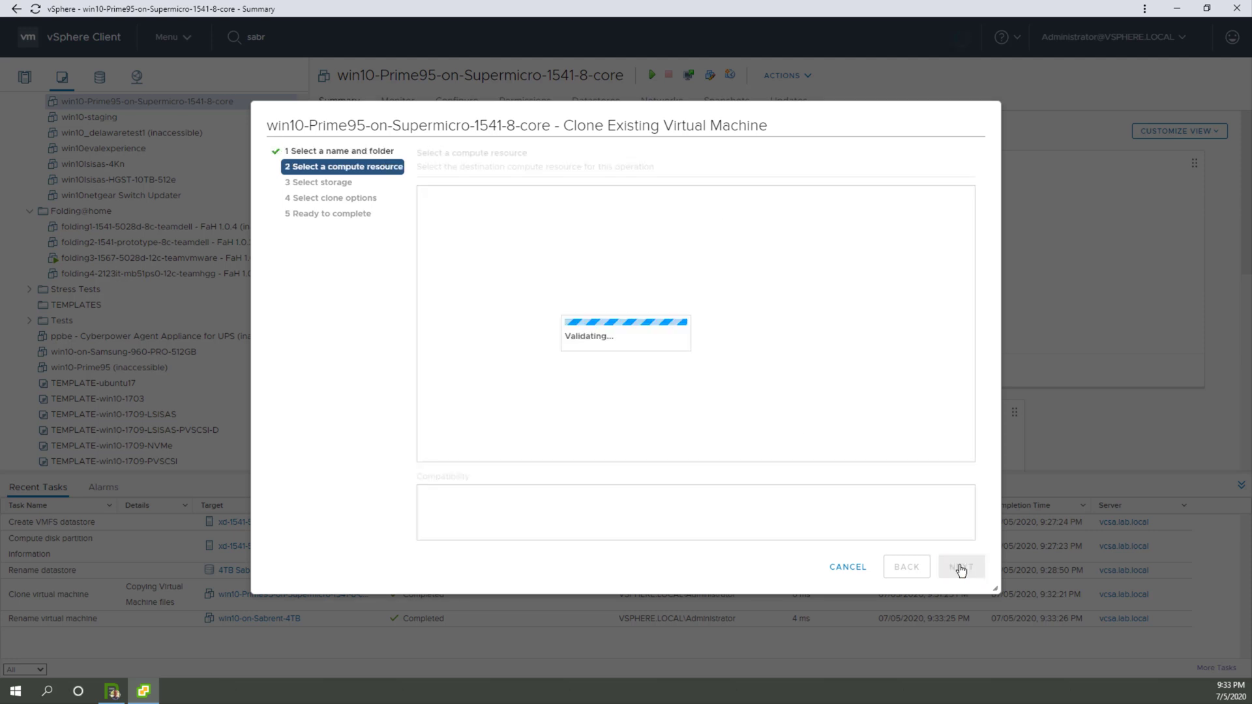
# Step: Set the clone's compute resource to host xd-1541-5028d.lab.local and its storage to 1541_04000GB_NVMe_Sabrent_M.2, widening the datastore name column
pyautogui.click(436, 213)
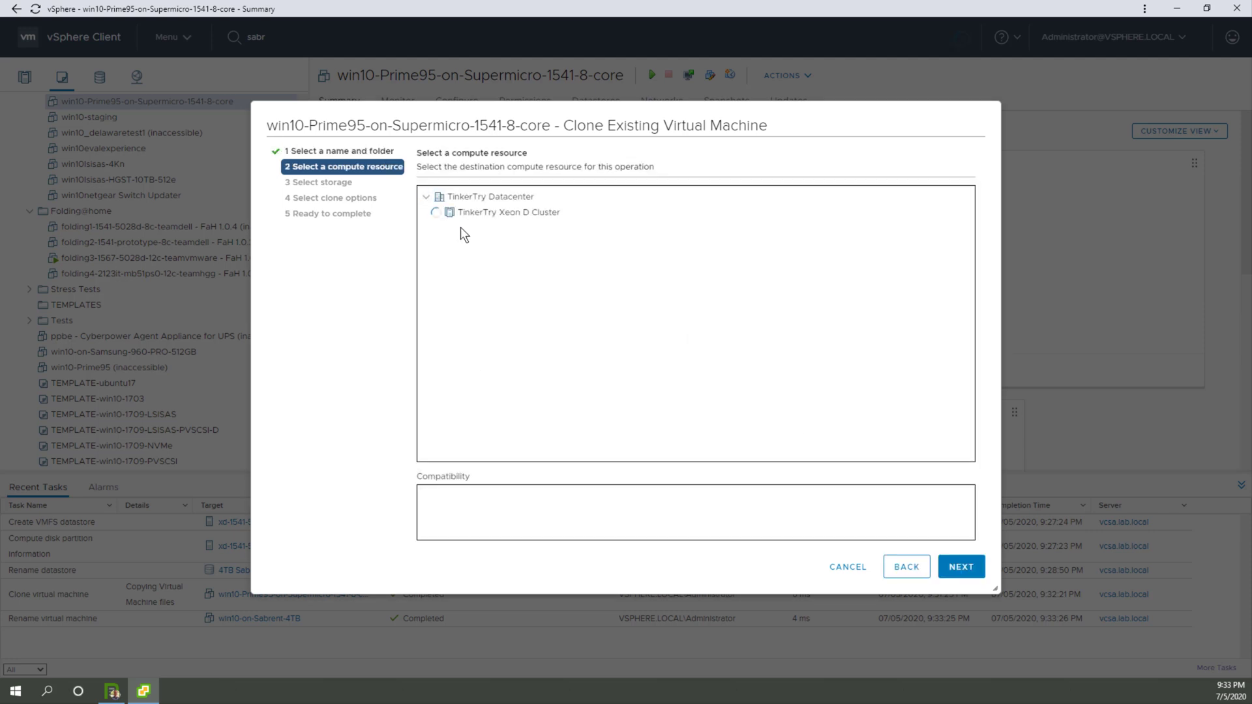
pyautogui.click(461, 228)
pyautogui.click(959, 568)
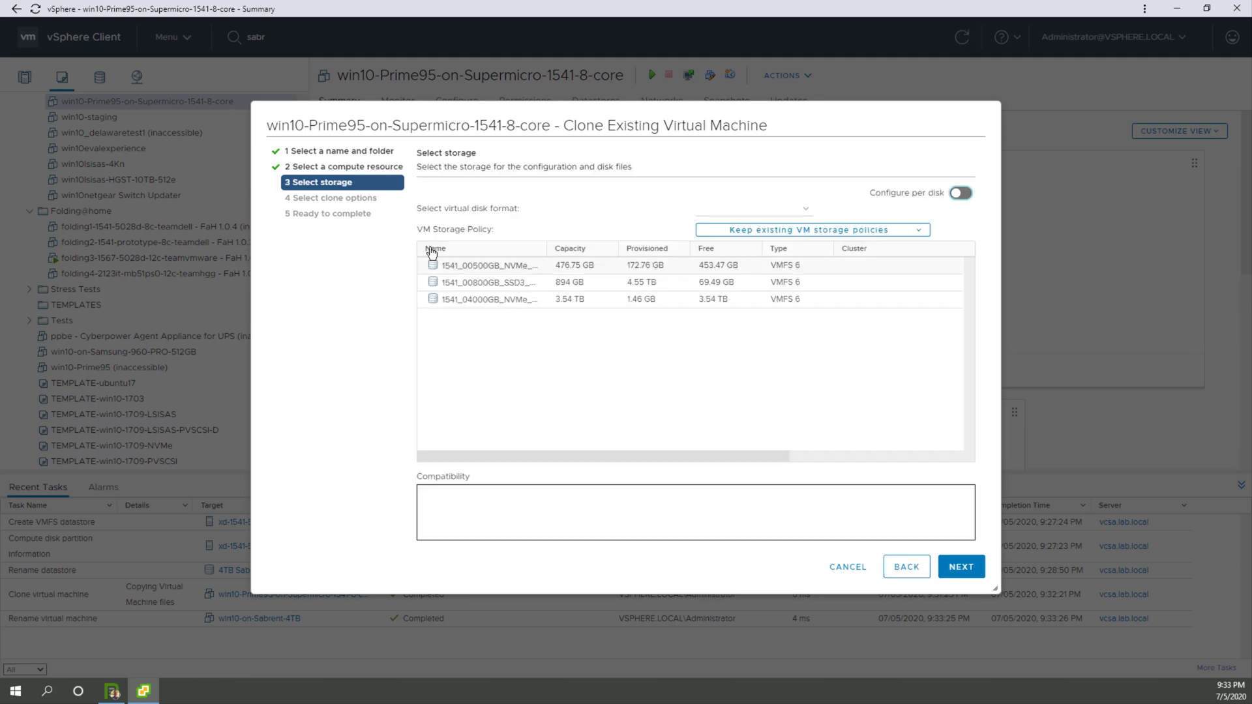
pyautogui.click(507, 300)
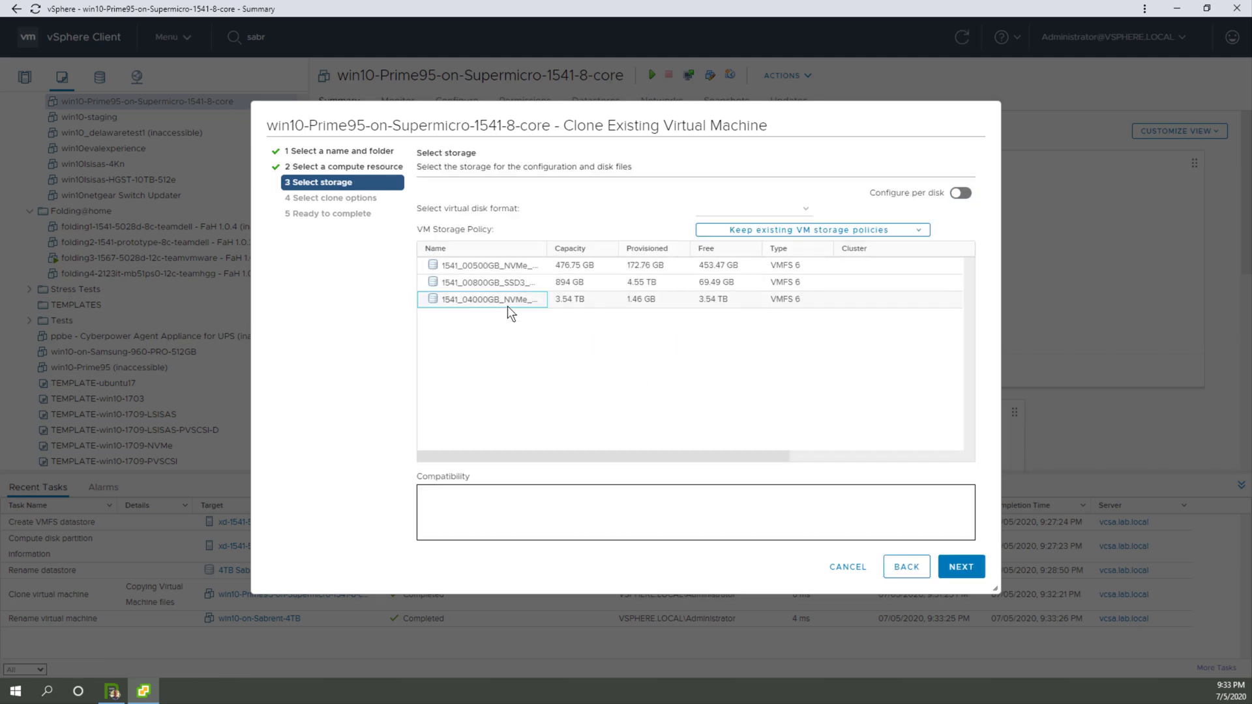
pyautogui.moveTo(546, 247); pyautogui.dragTo(685, 246)
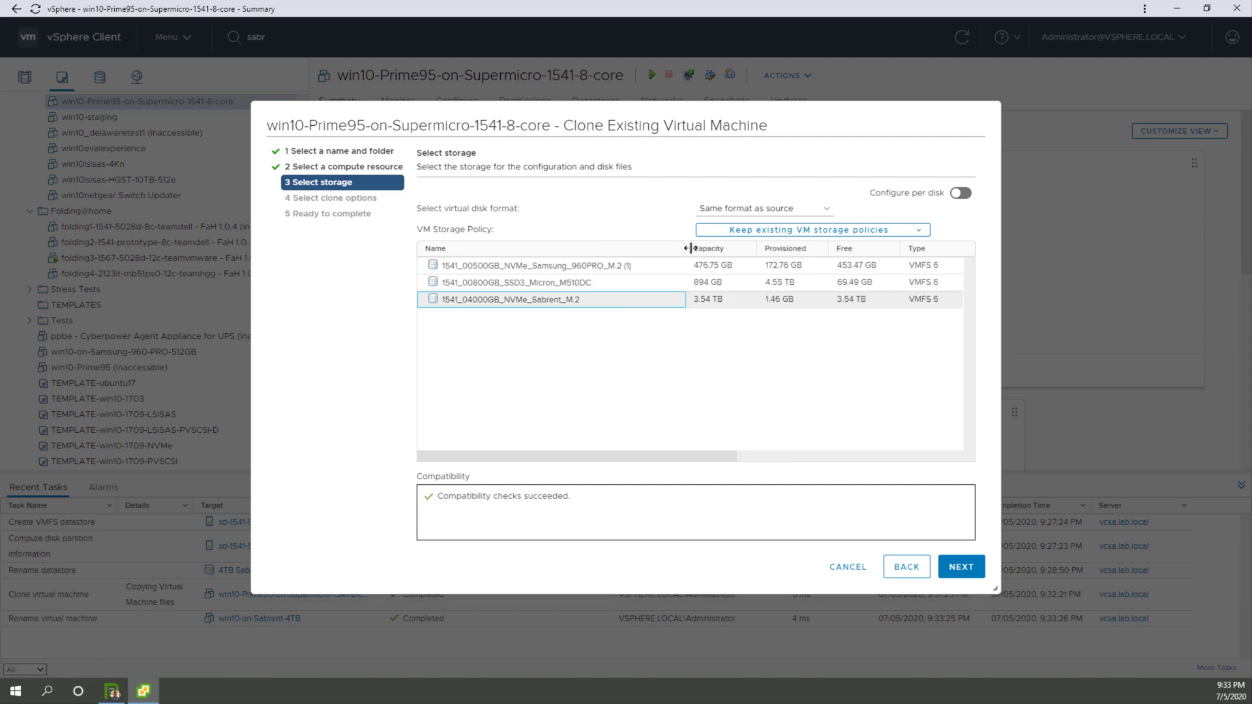
# Step: Finish the clone with all clone options off, and sort the recent tasks by start time with the newest first
pyautogui.click(948, 565)
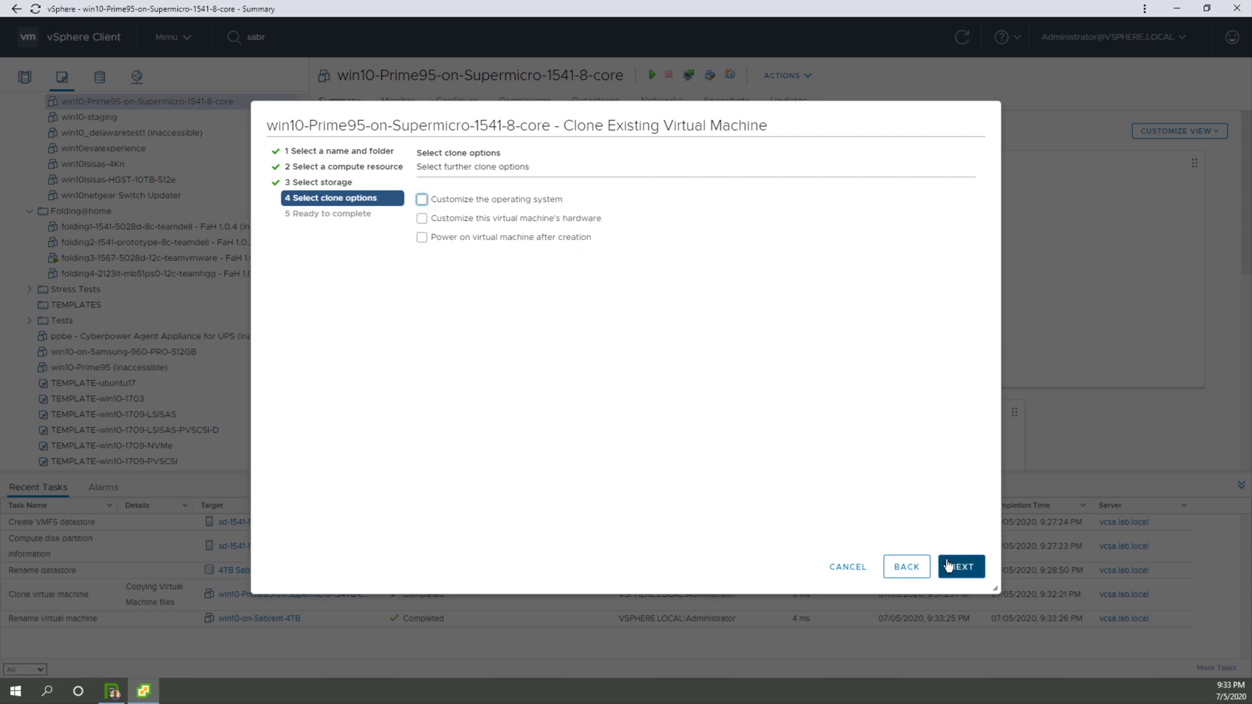
pyautogui.click(954, 569)
pyautogui.click(956, 570)
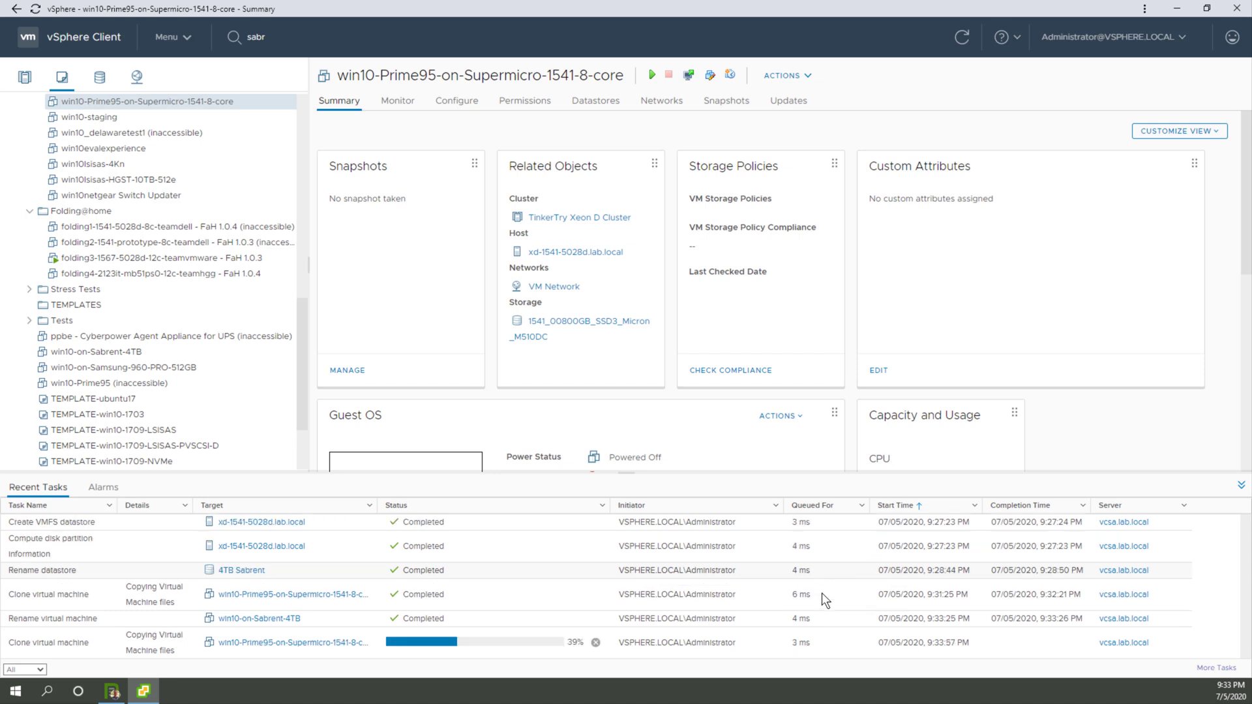
pyautogui.click(937, 512)
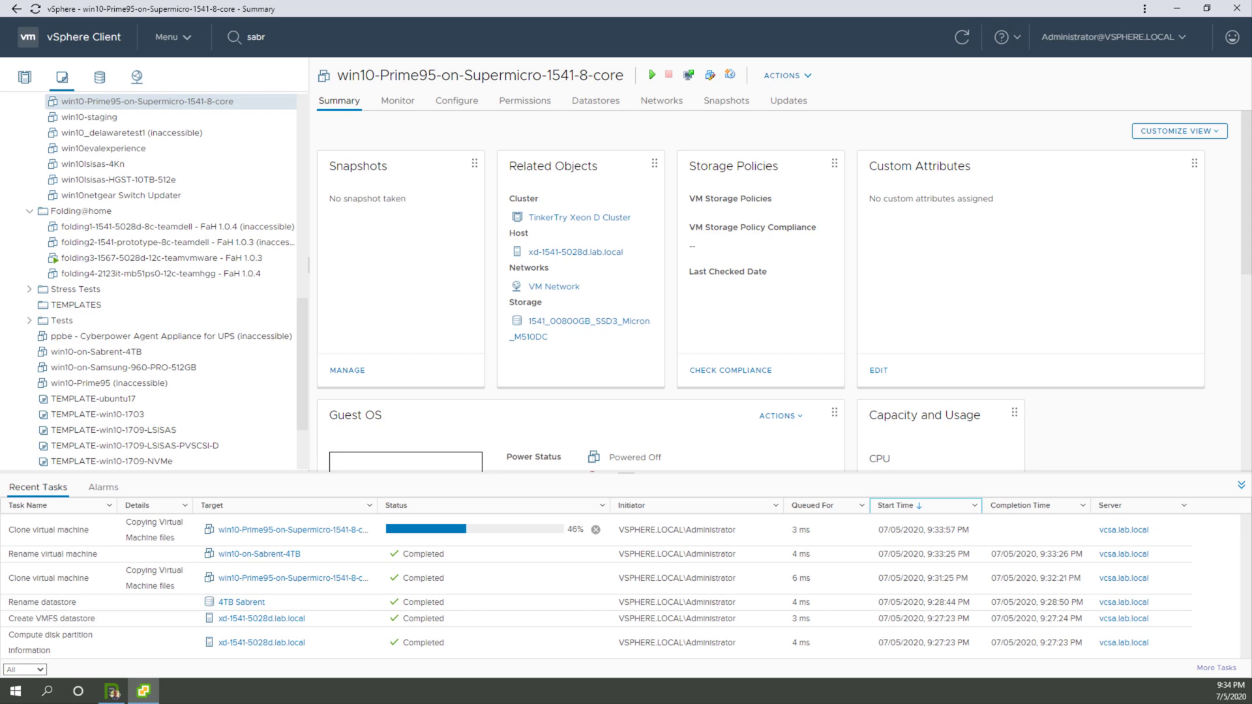
# Step: Bring the Excel workbook back into view, enter 56 in A5 for the Samsung drive, and add the heading SEC in A4
pyautogui.moveTo(1251, 27); pyautogui.dragTo(1192, 90)
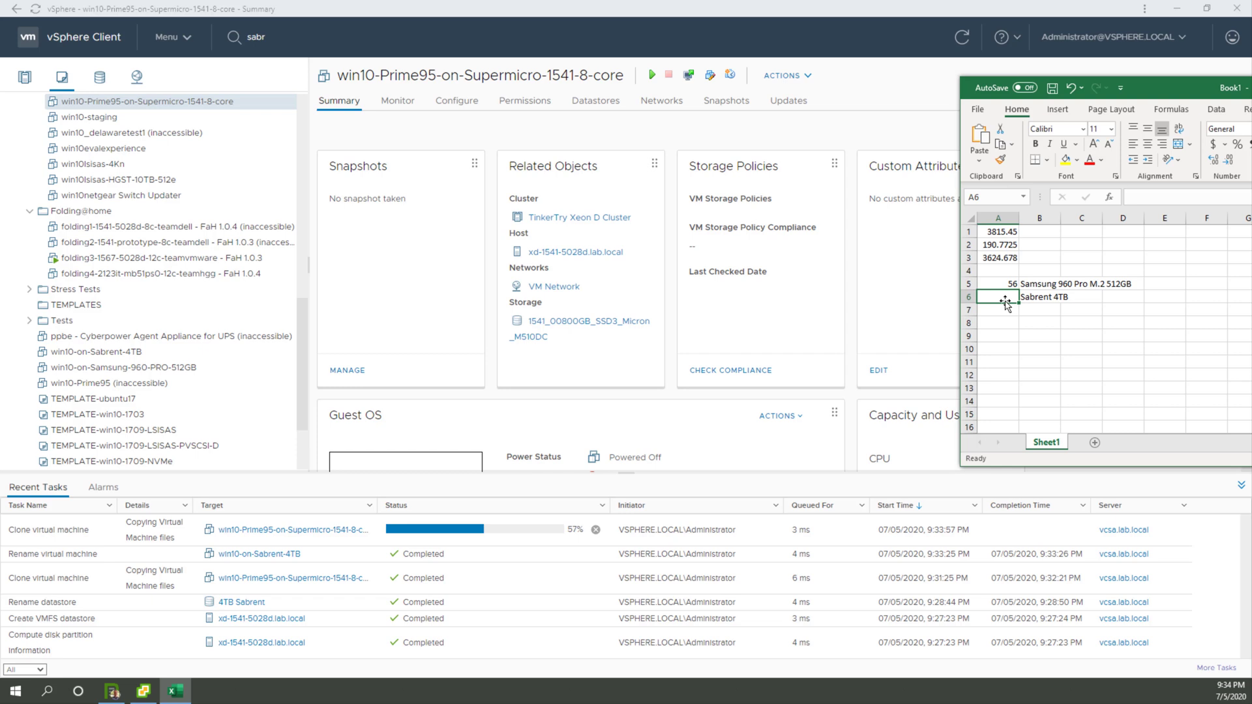
pyautogui.click(999, 273)
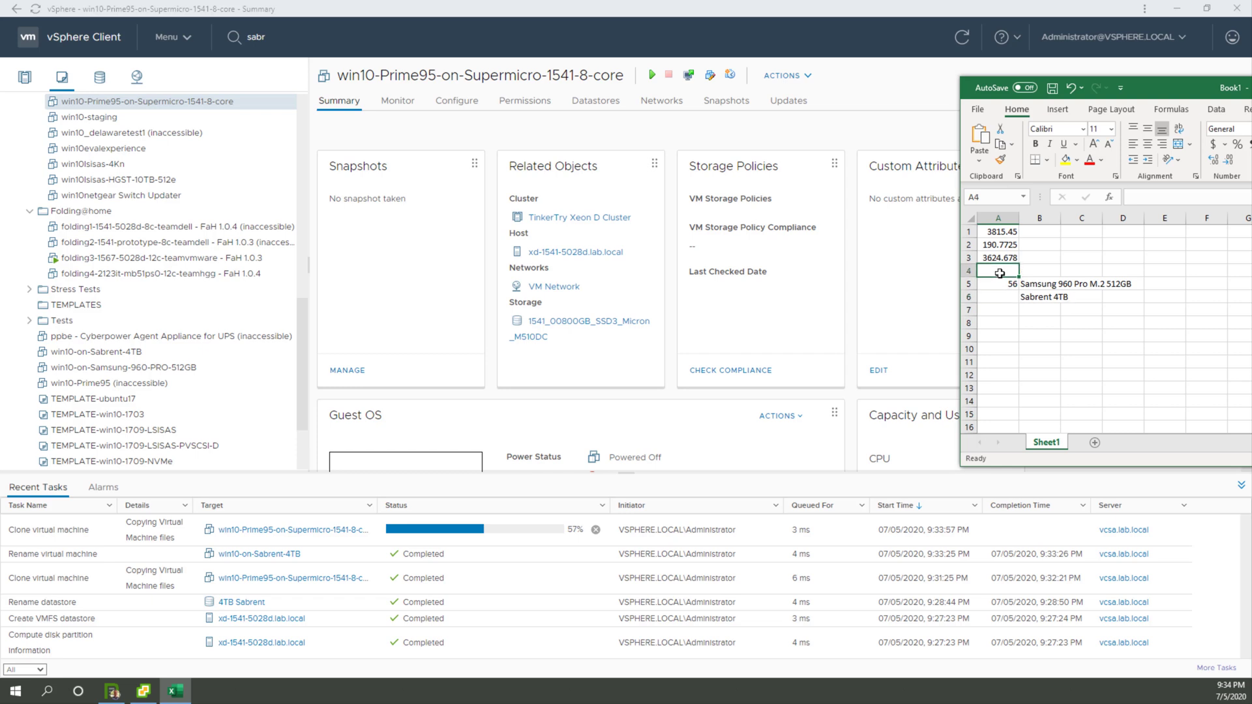
pyautogui.write('SEC')
pyautogui.press('Return')
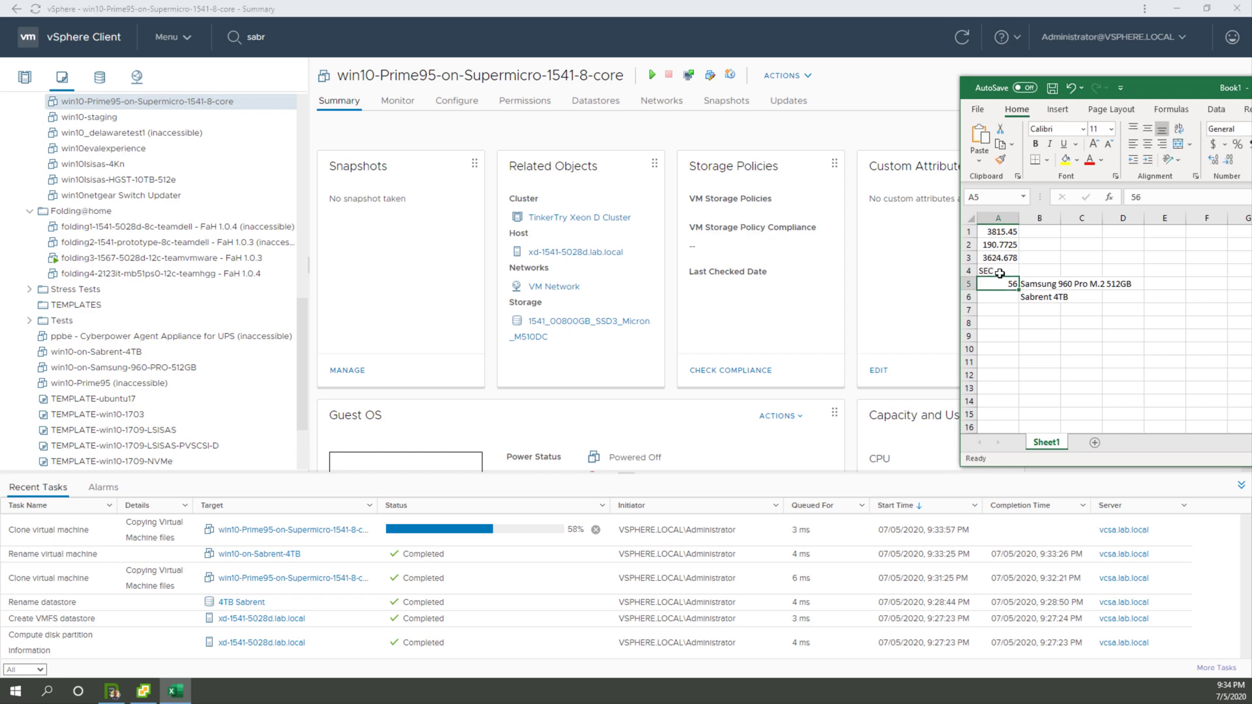
# Step: Insert a blank row above the SEC heading and enter 55 in A7 beside Sabrent 4TB
pyautogui.click(965, 271)
pyautogui.rightClick(965, 272)
pyautogui.click(994, 378)
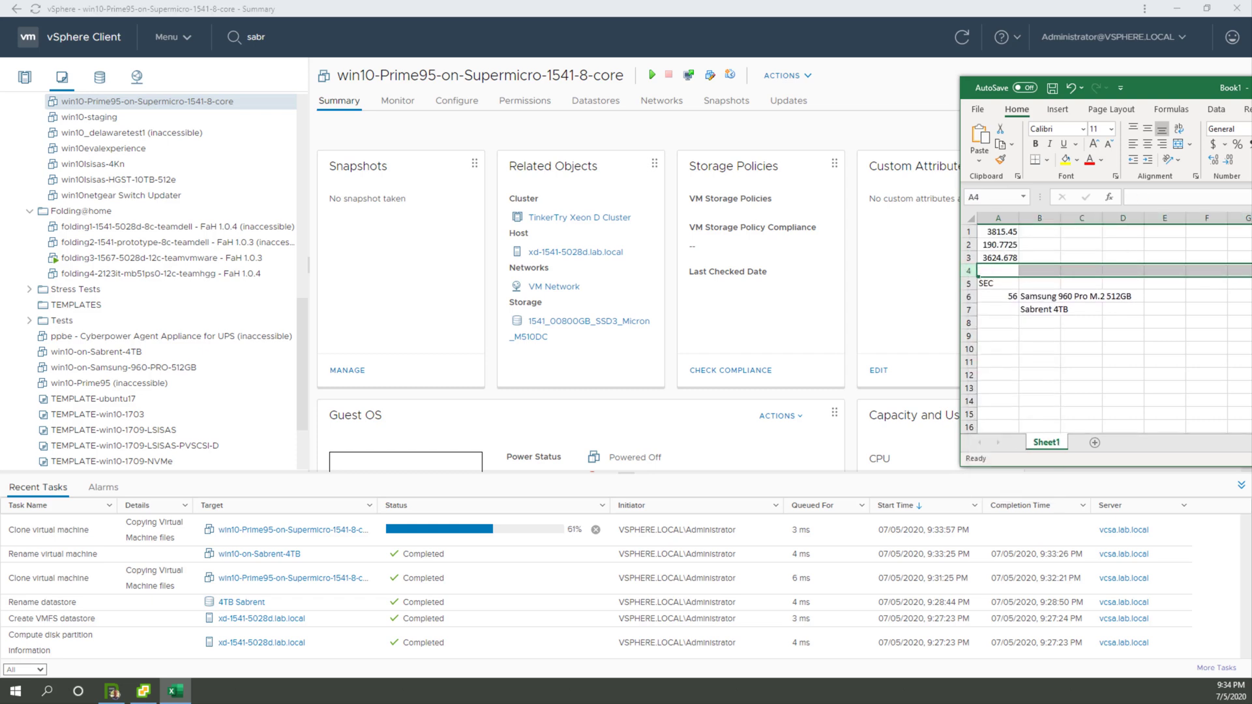
pyautogui.click(1011, 312)
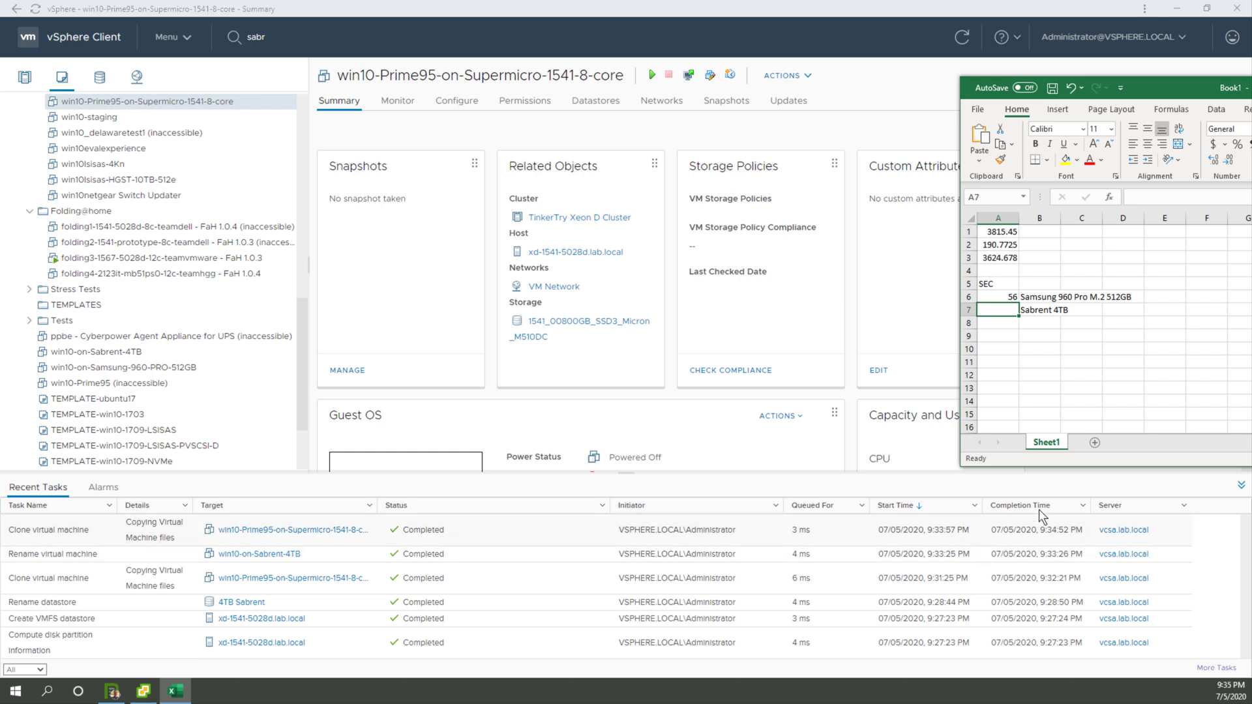
pyautogui.write('55')
pyautogui.press('Return')
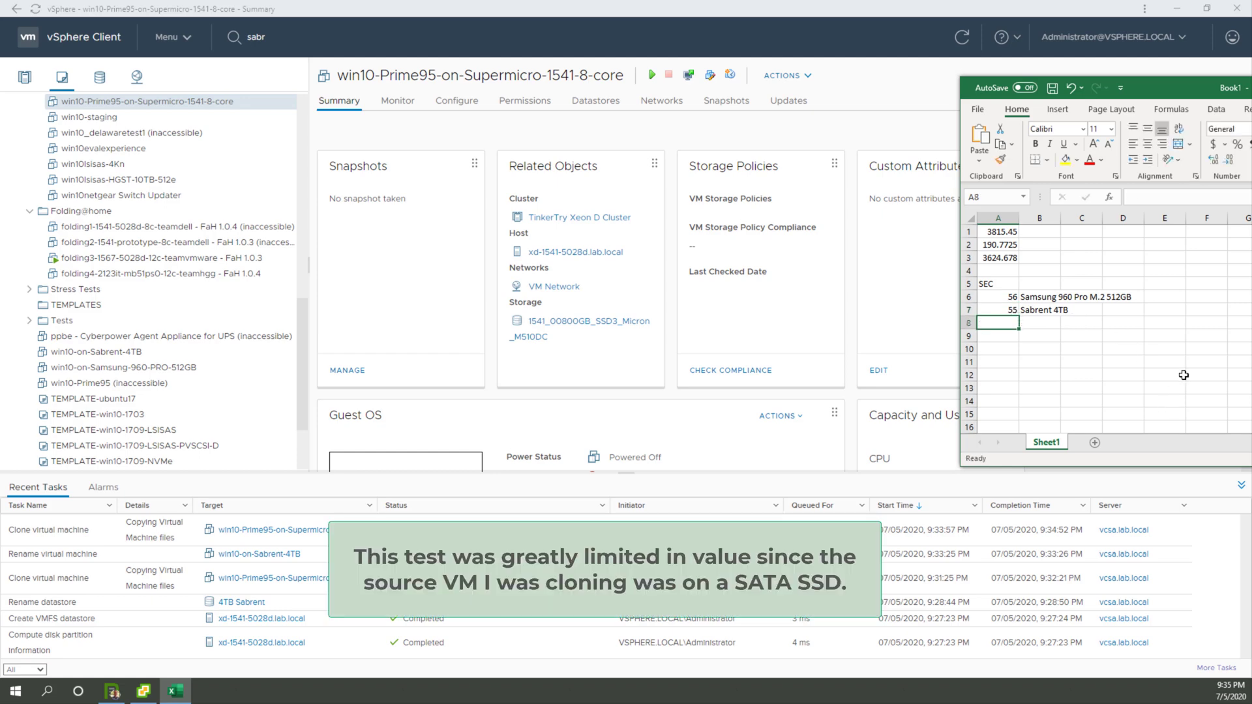
# Step: Switch to the vSphere Client and collapse the Folding@home and Discovered virtual machine folders in the inventory
pyautogui.click(530, 144)
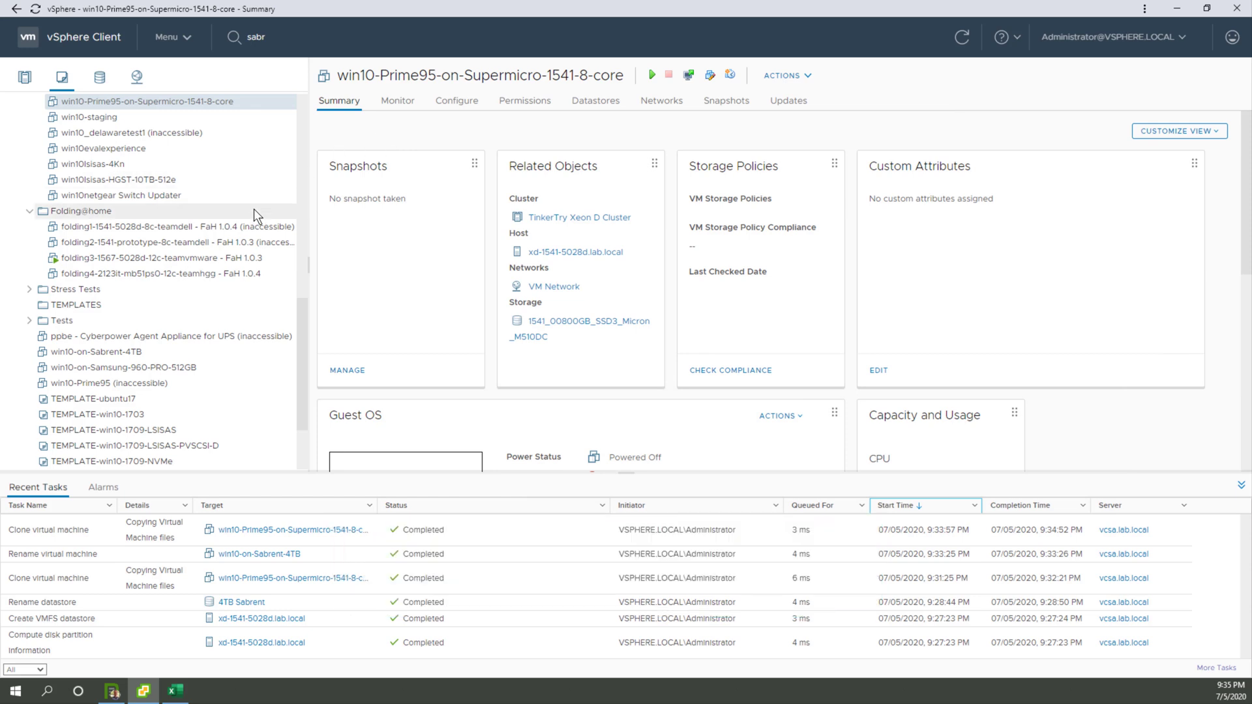
pyautogui.click(28, 210)
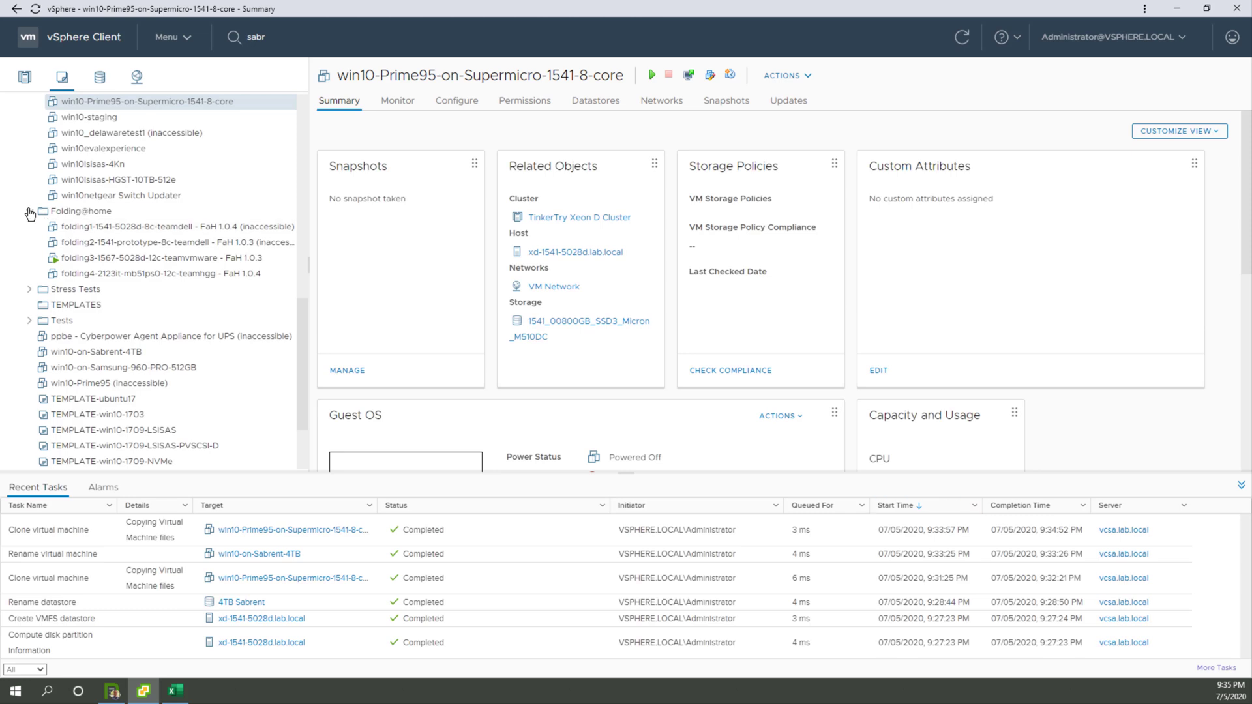
pyautogui.scroll(10, 101, 196)
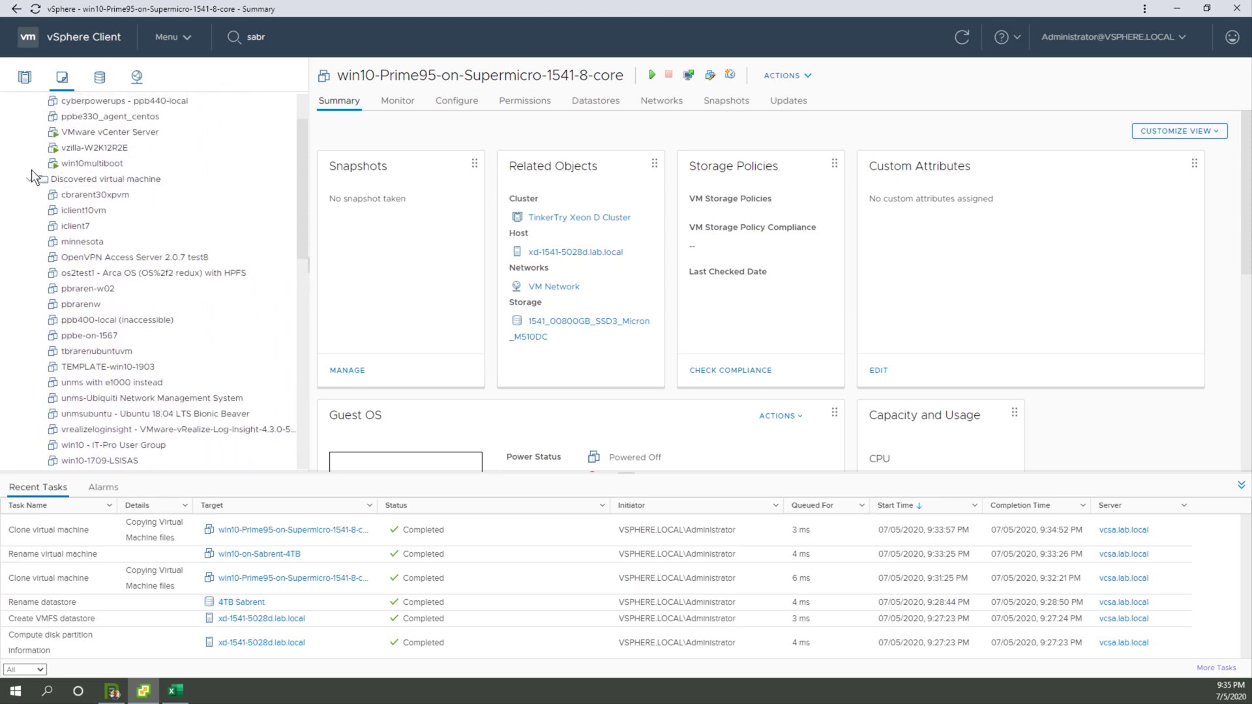
pyautogui.click(32, 183)
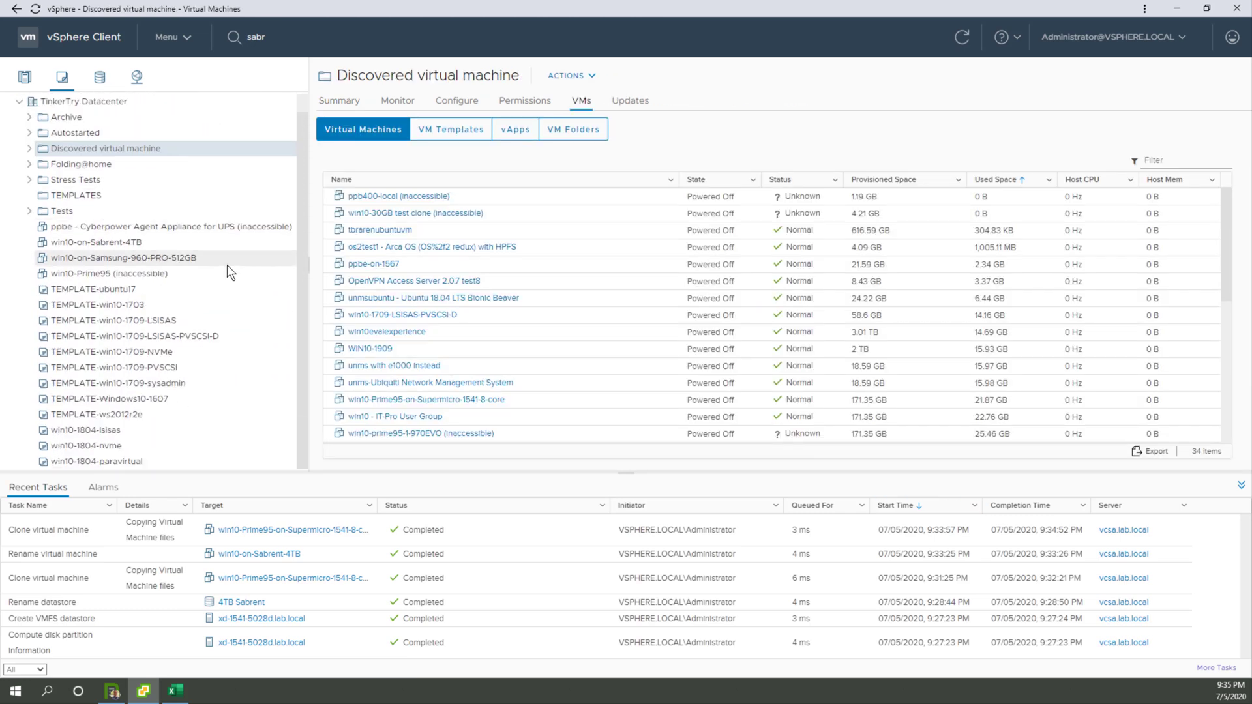
# Step: Create a VM folder named Samsung vs Sabrent under TinkerTry Datacenter
pyautogui.rightClick(65, 120)
pyautogui.click(307, 265)
pyautogui.write('Samsung vs Sabrent')
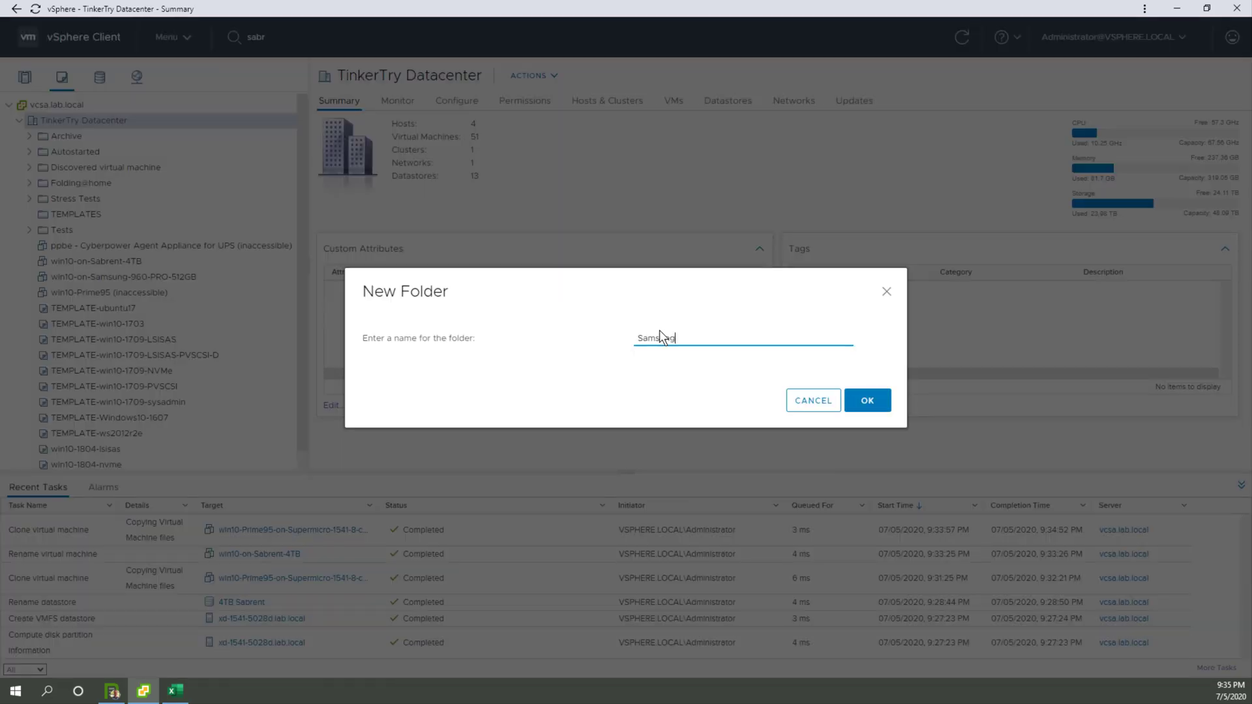
pyautogui.click(870, 397)
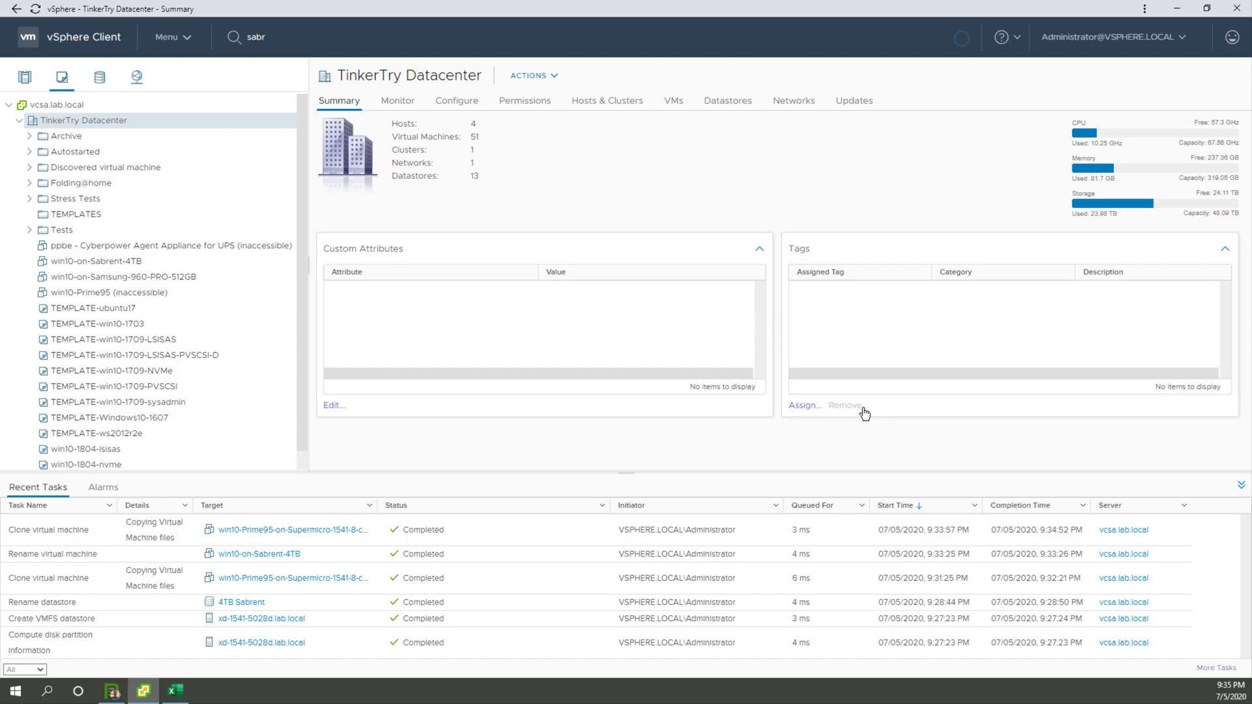
# Step: Search the inventory for samsung and select the VM win10-on-Samsung-960-PRO-512GB
pyautogui.click(326, 36)
pyautogui.click(306, 47)
pyautogui.click(332, 287)
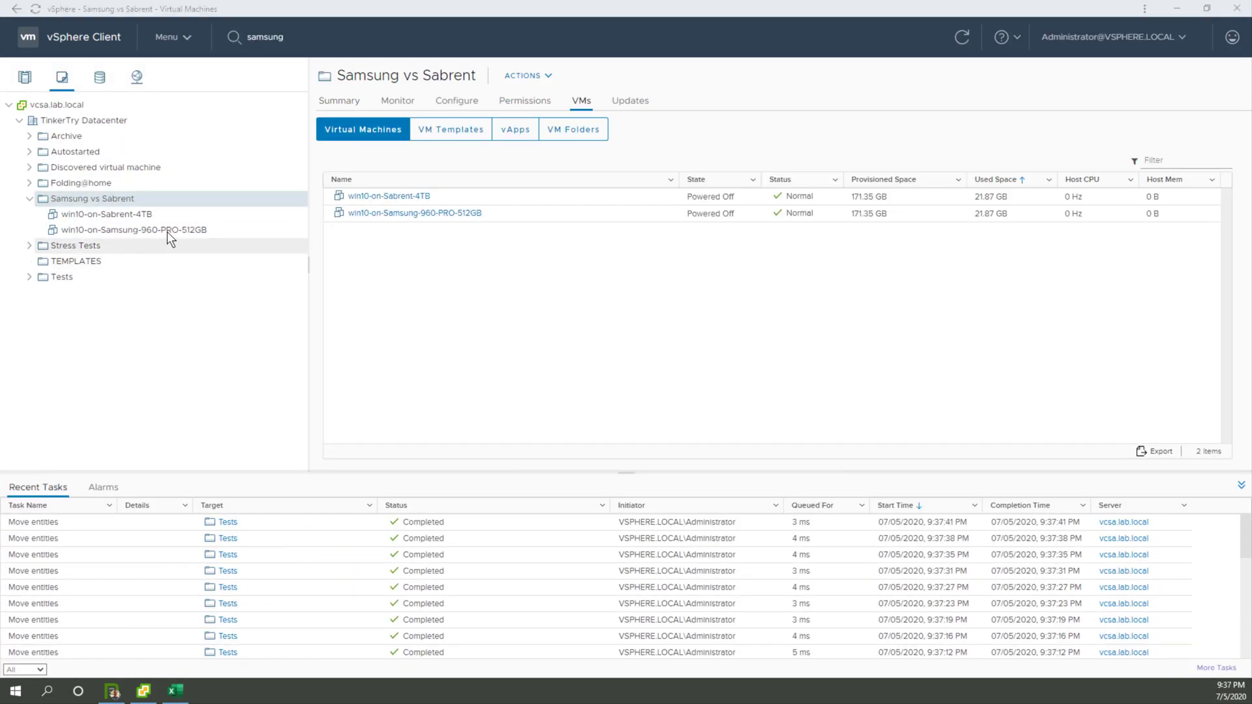
pyautogui.click(166, 230)
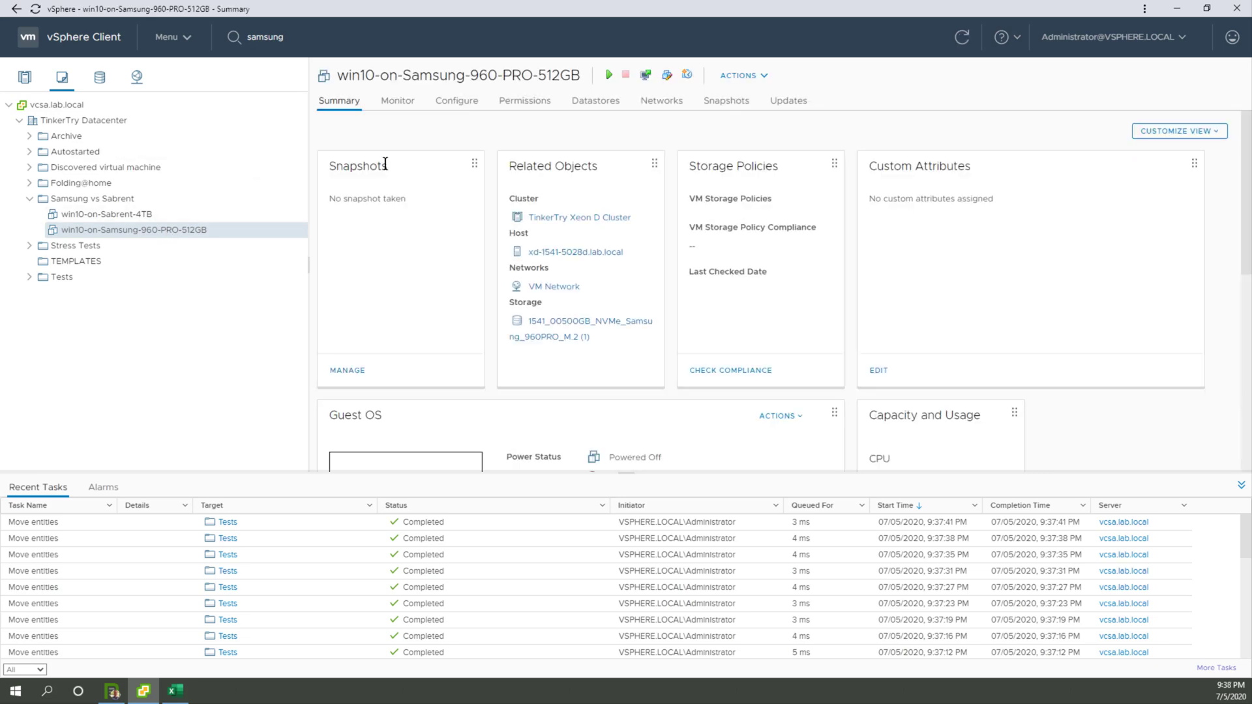
# Step: Shrink the recent tasks area and launch remote consoles for win10-on-Samsung-960-PRO-512GB and win10-on-Sabrent-4TB
pyautogui.moveTo(200, 471); pyautogui.dragTo(201, 583)
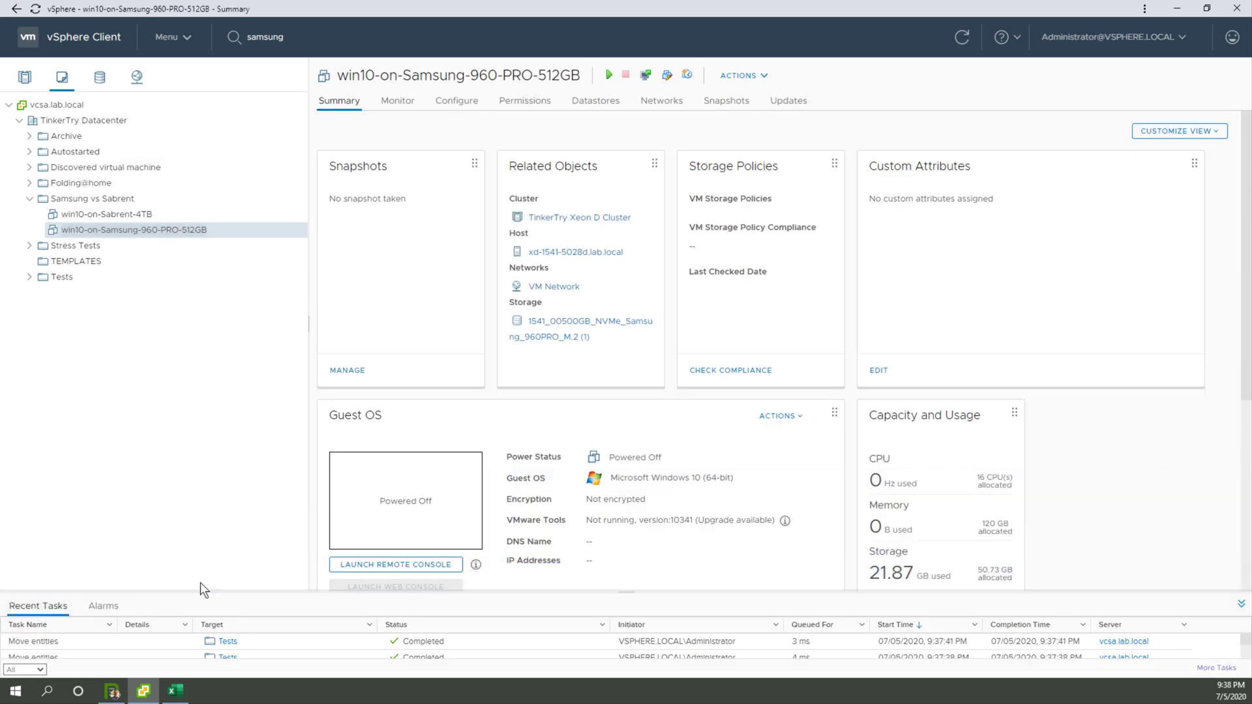
pyautogui.click(384, 566)
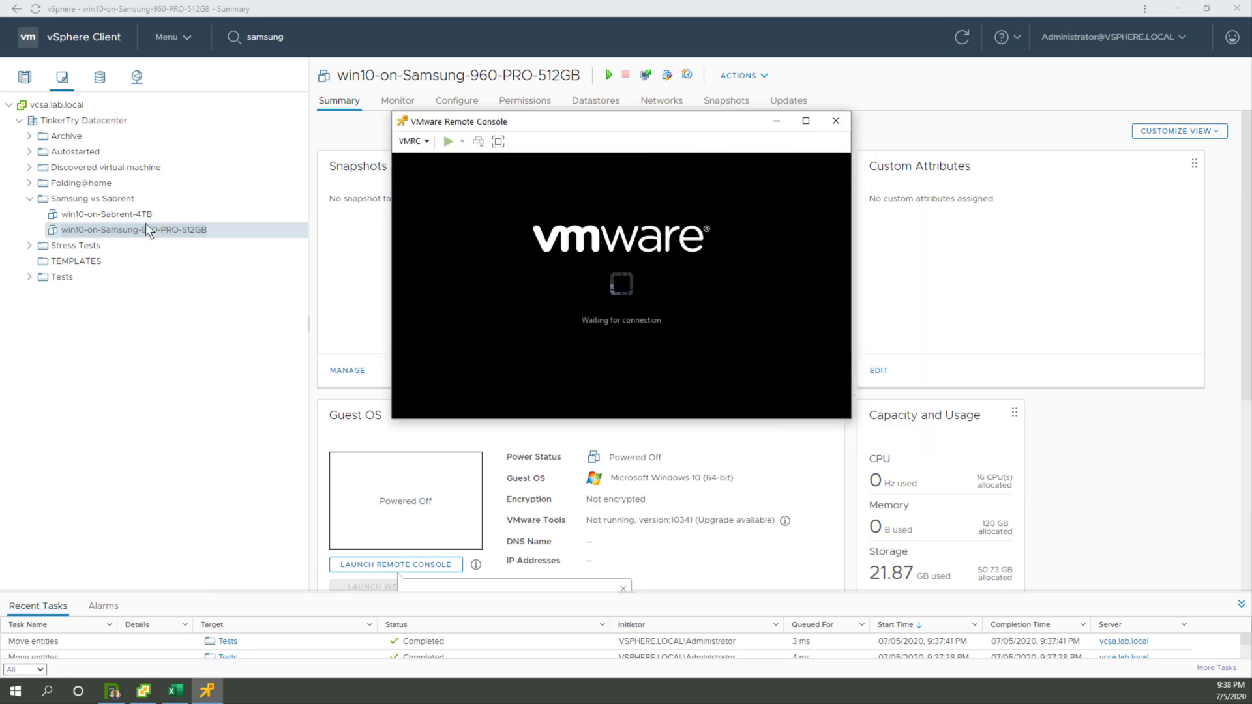
pyautogui.click(107, 214)
pyautogui.click(448, 565)
# Step: Arrange the two remote console windows side by side, with the Samsung VM before the Sabrent VM
pyautogui.moveTo(1251, 257); pyautogui.dragTo(1124, 140)
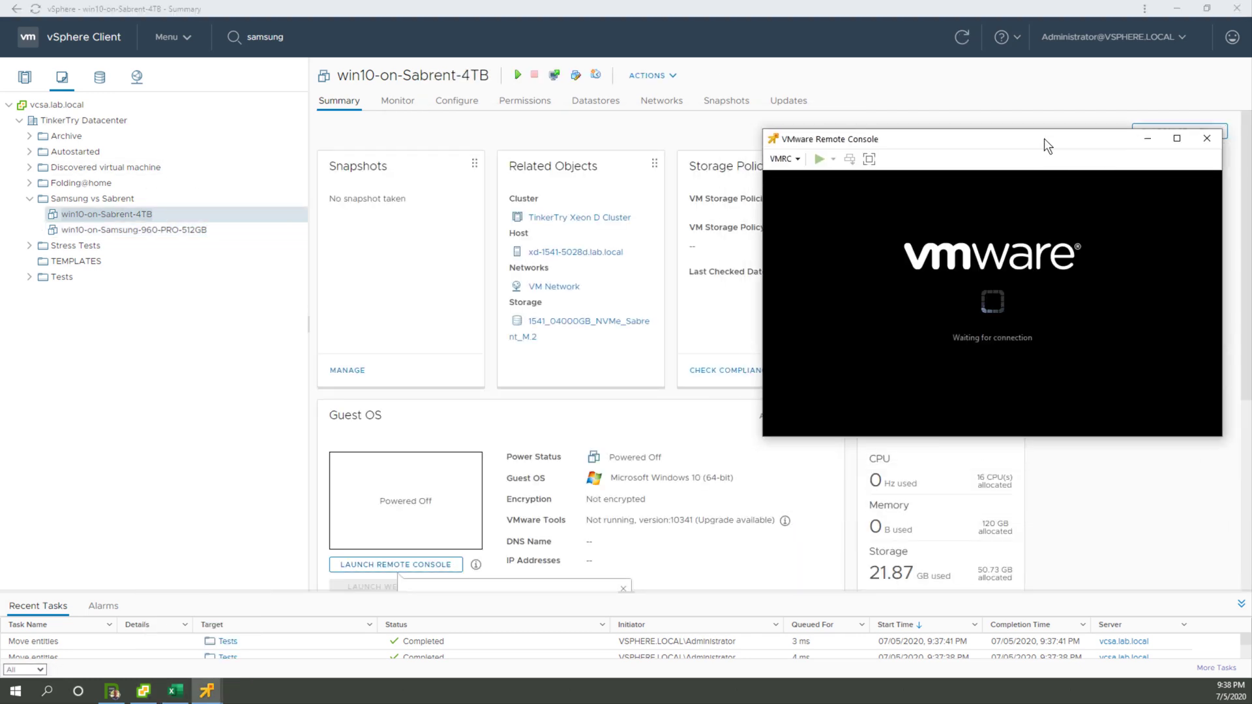
pyautogui.click(208, 655)
pyautogui.moveTo(692, 122); pyautogui.dragTo(533, 144)
pyautogui.moveTo(1089, 141); pyautogui.dragTo(1011, 139)
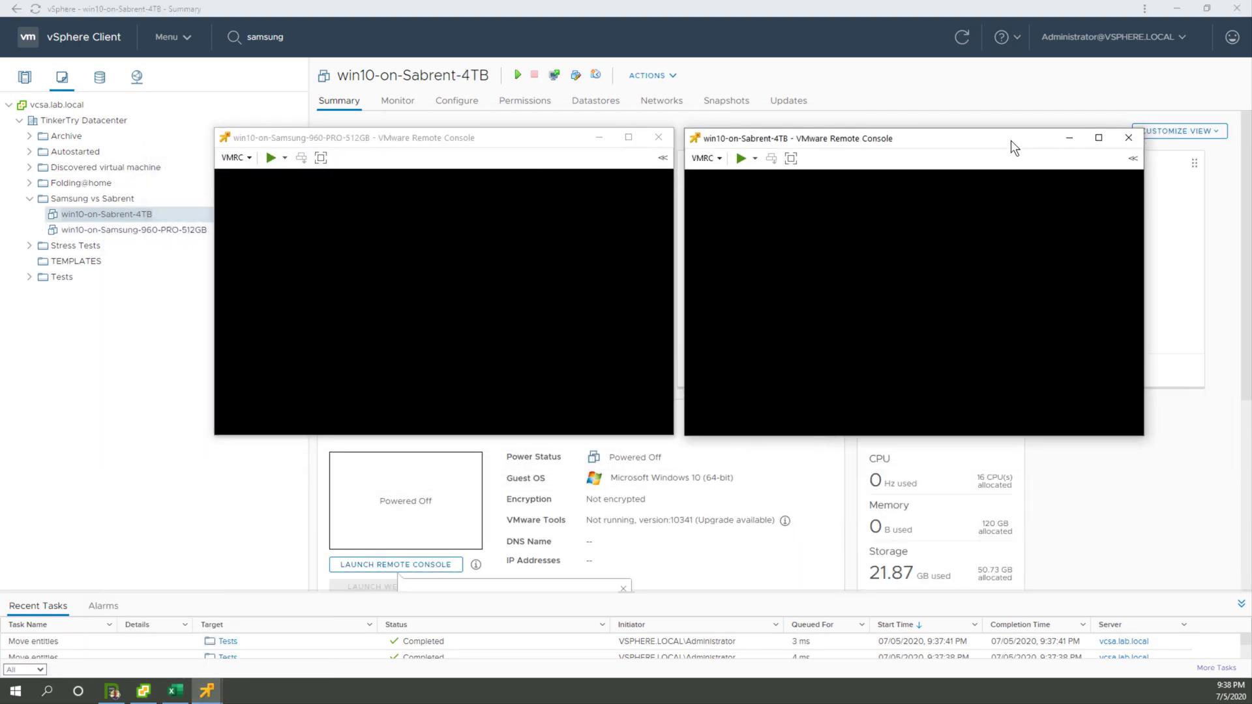
# Step: Power on the Samsung and Sabrent VMs from their consoles and reposition the enlarged windows next to each other
pyautogui.click(270, 159)
pyautogui.click(741, 158)
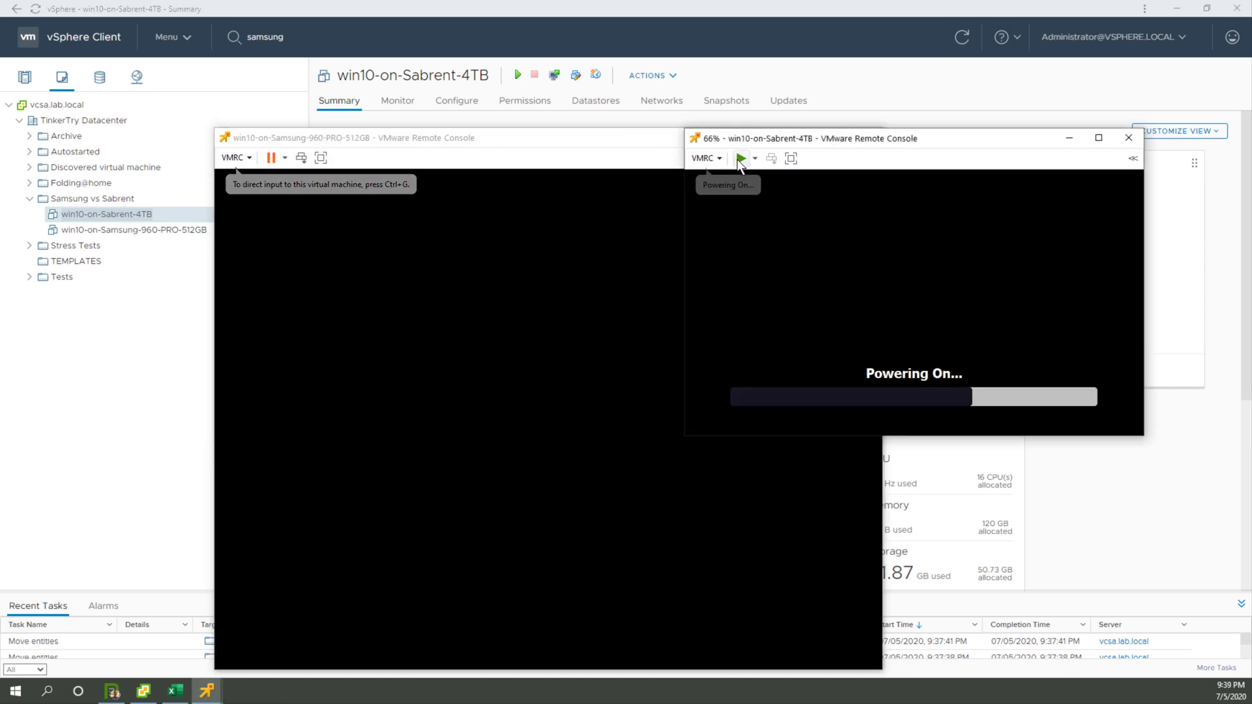
pyautogui.click(502, 137)
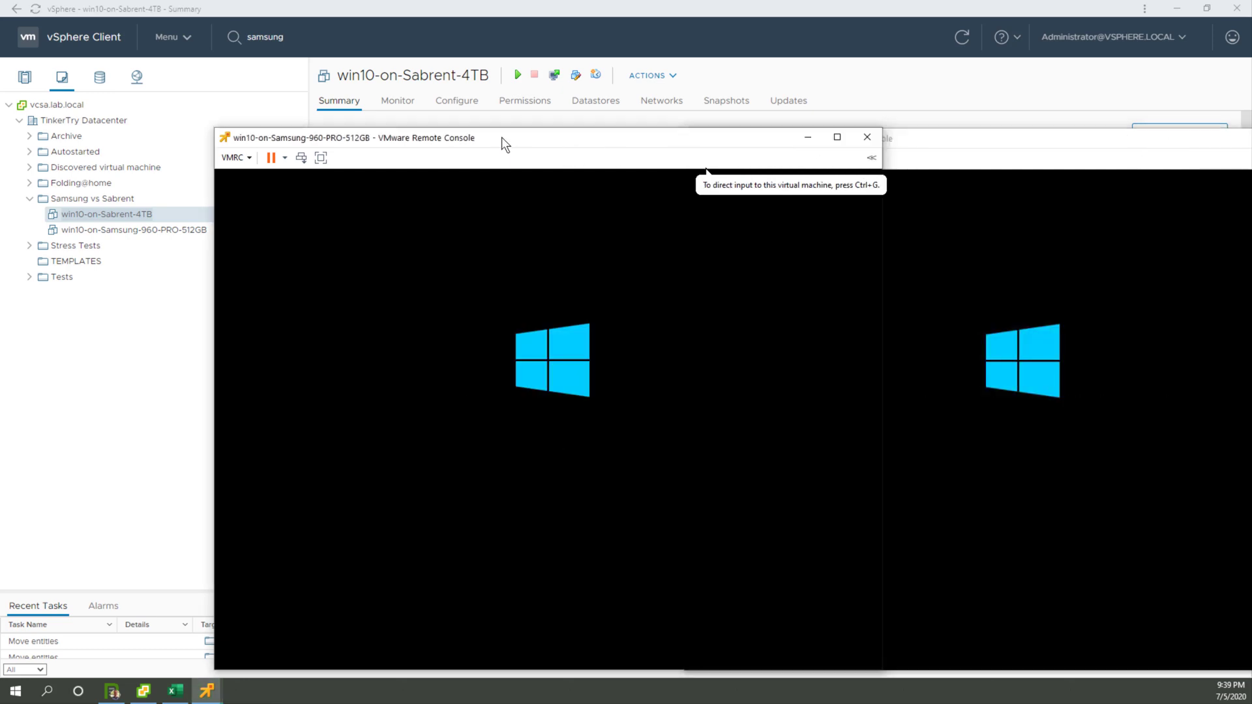
pyautogui.moveTo(502, 137); pyautogui.dragTo(291, 62)
pyautogui.moveTo(1047, 148); pyautogui.dragTo(1039, 65)
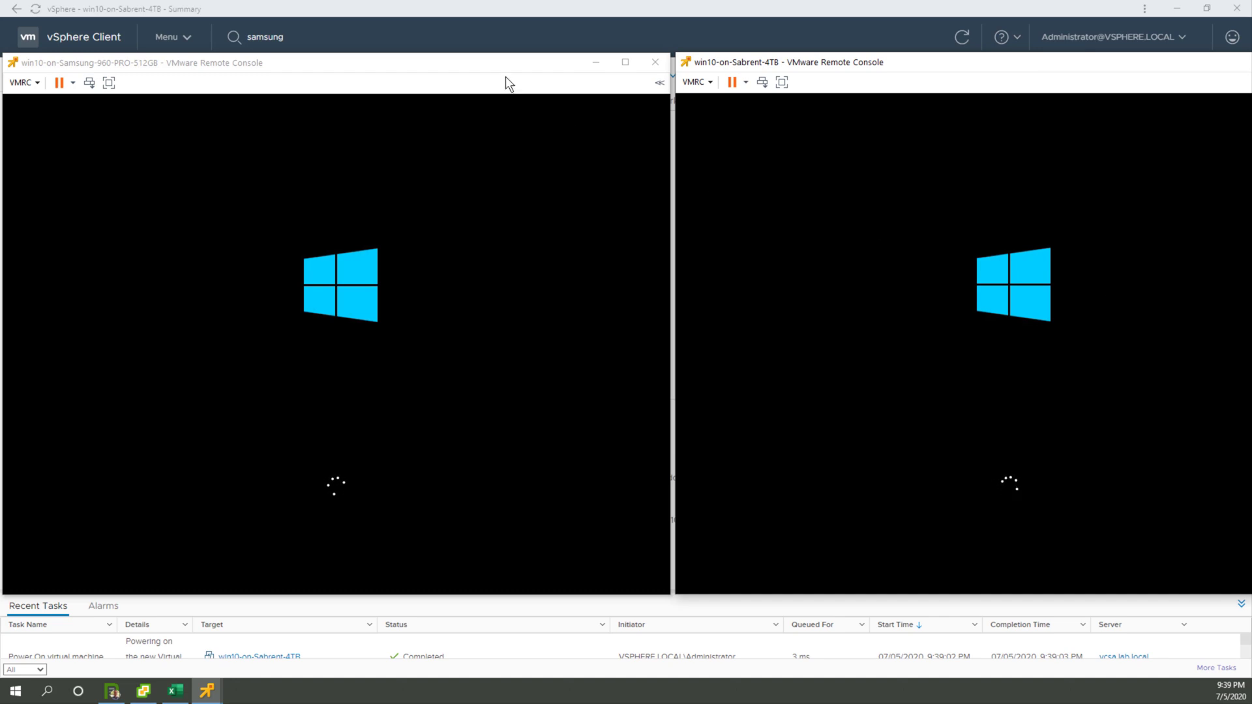
# Step: Check the connection state of Network adapter 1 in the Samsung VM's console, leaving it unchanged
pyautogui.click(35, 80)
pyautogui.moveTo(47, 112)
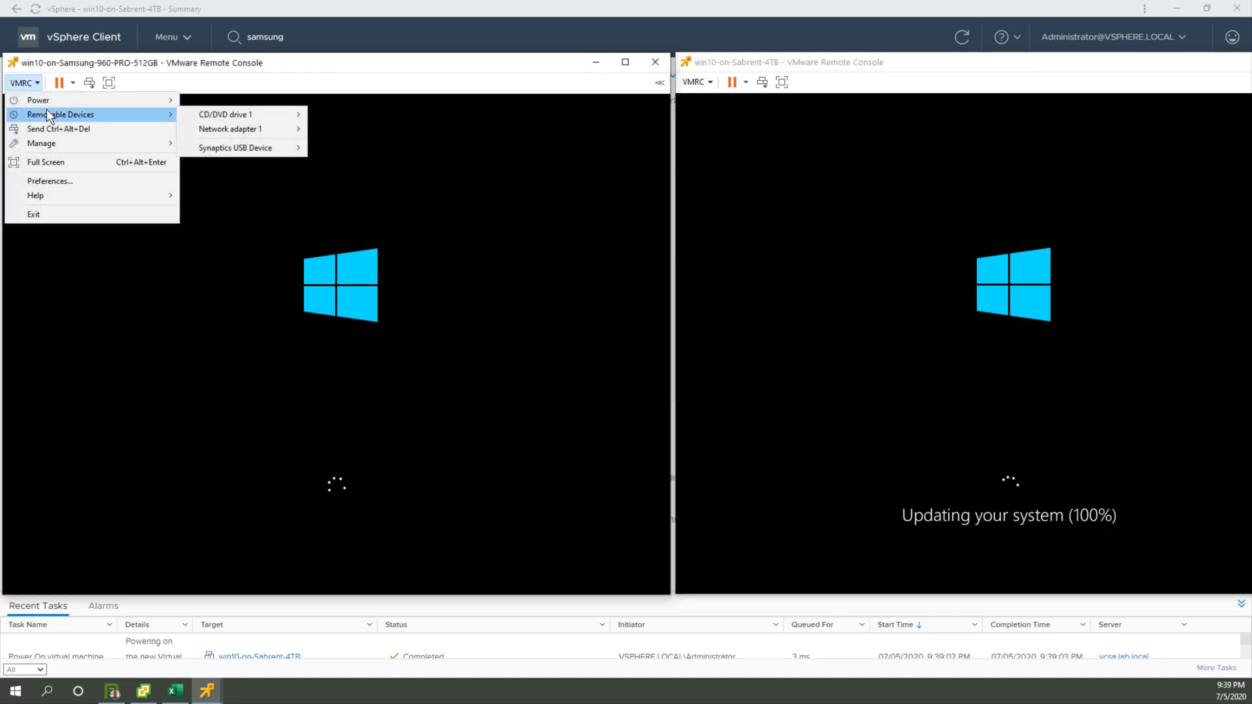
pyautogui.moveTo(234, 132)
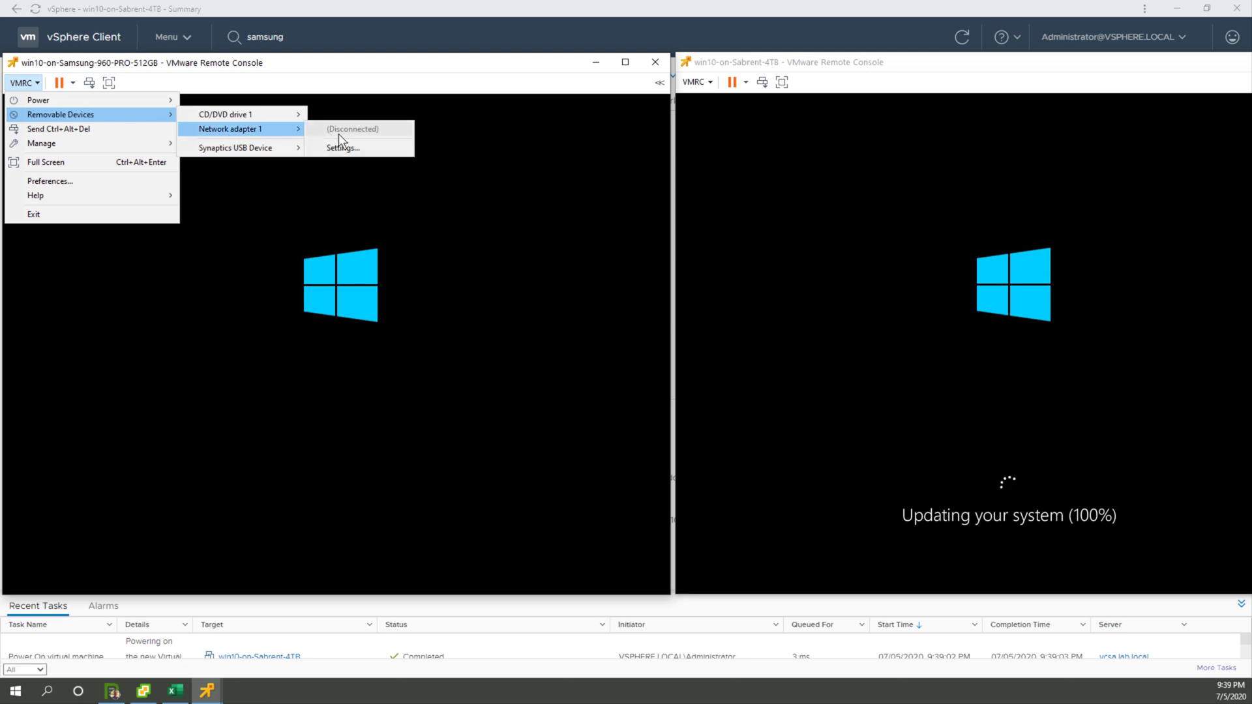
pyautogui.click(796, 60)
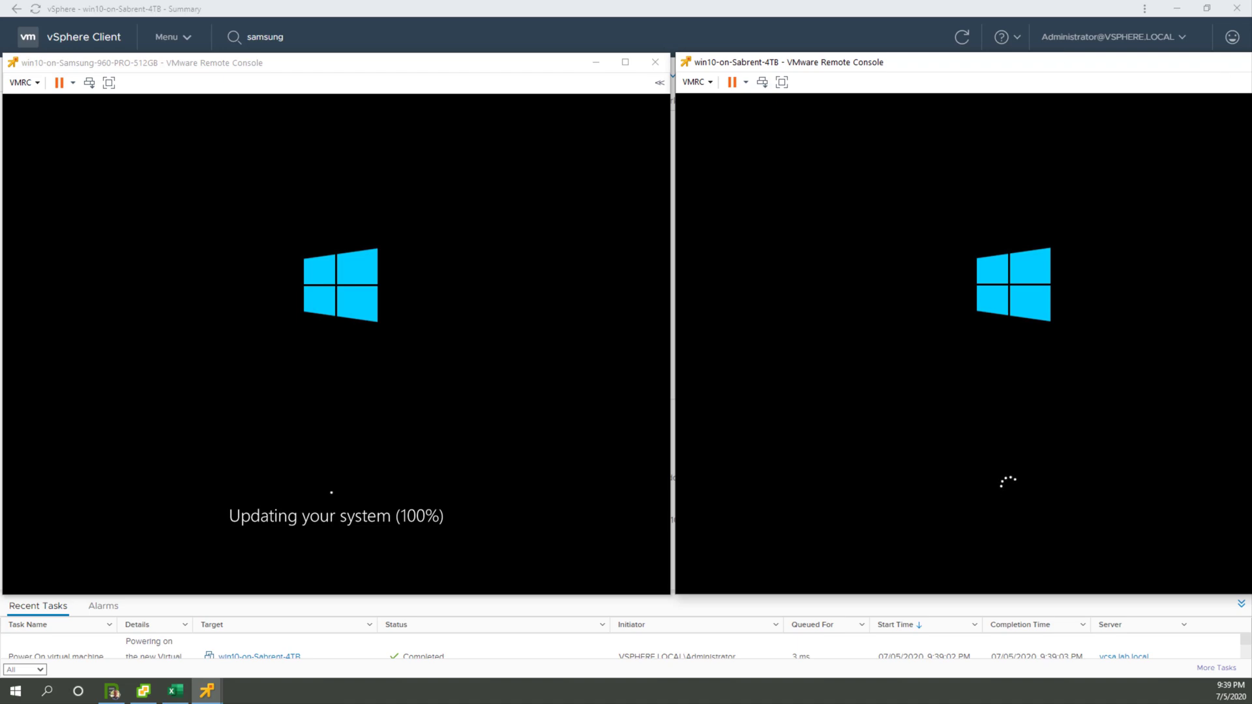
# Step: Minimize the vSphere Client and move both consoles so that the whole Sabrent console fits on the desktop
pyautogui.click(1178, 9)
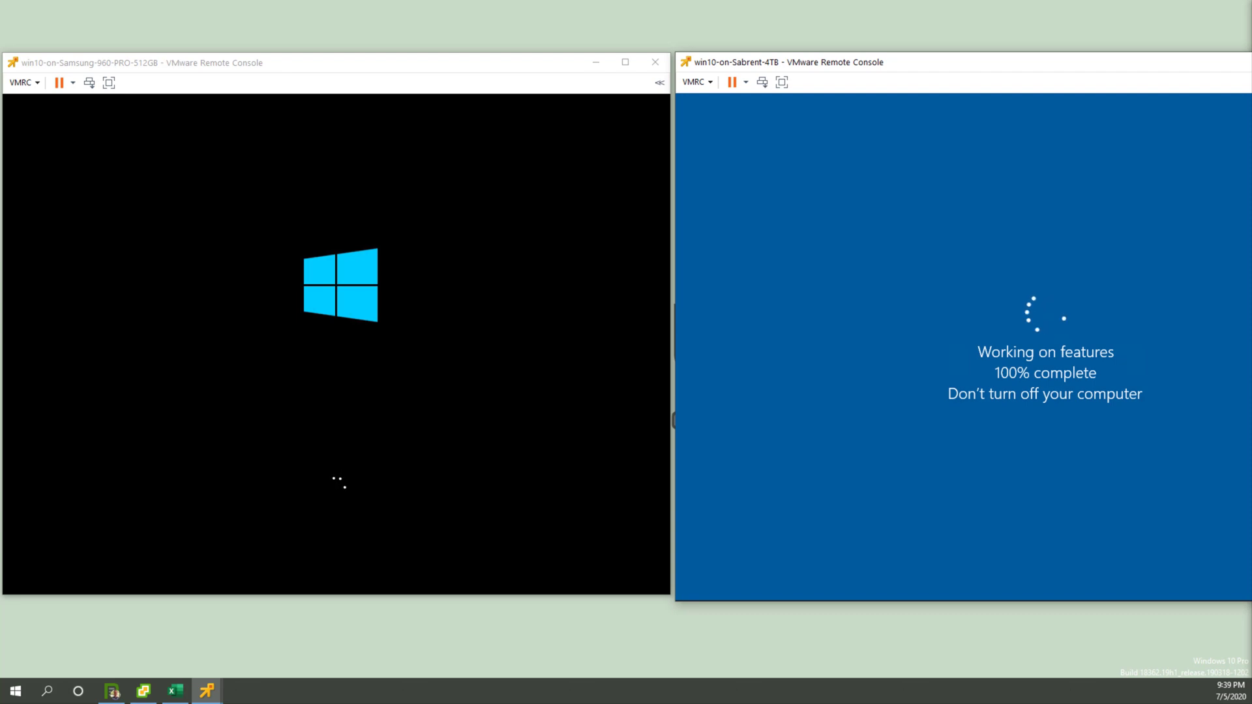
pyautogui.moveTo(495, 57); pyautogui.dragTo(494, 11)
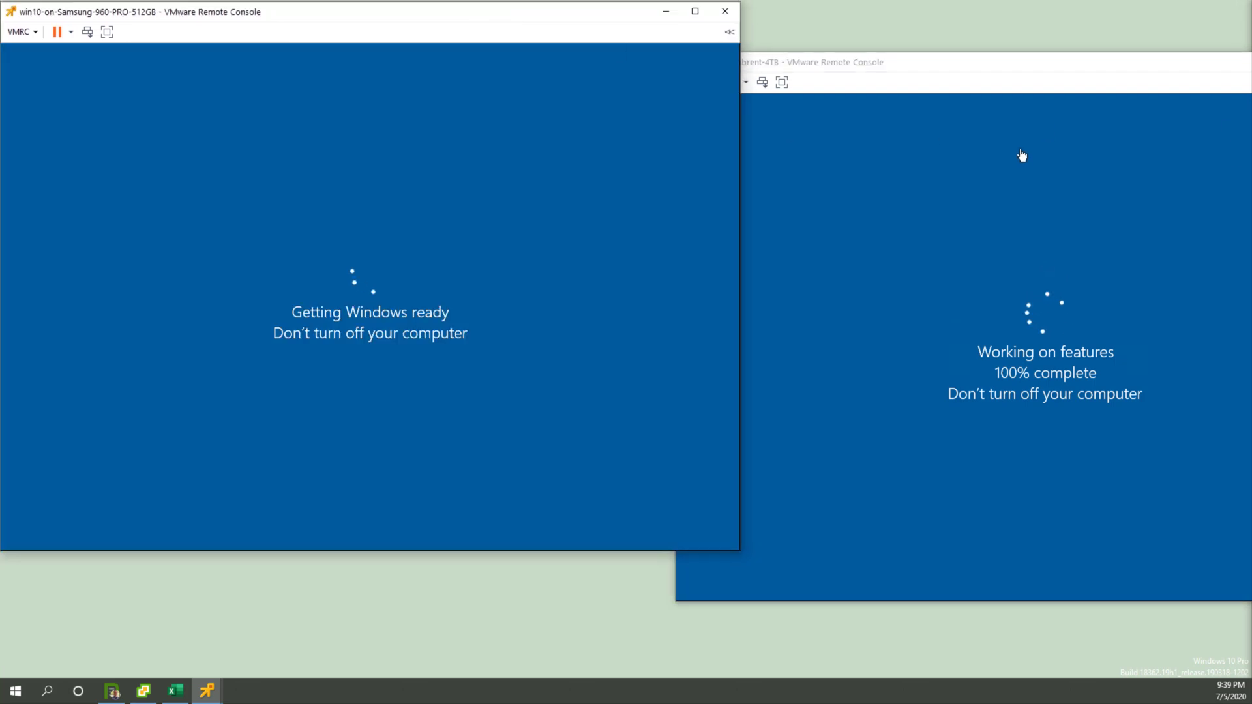
pyautogui.moveTo(1028, 64); pyautogui.dragTo(866, 13)
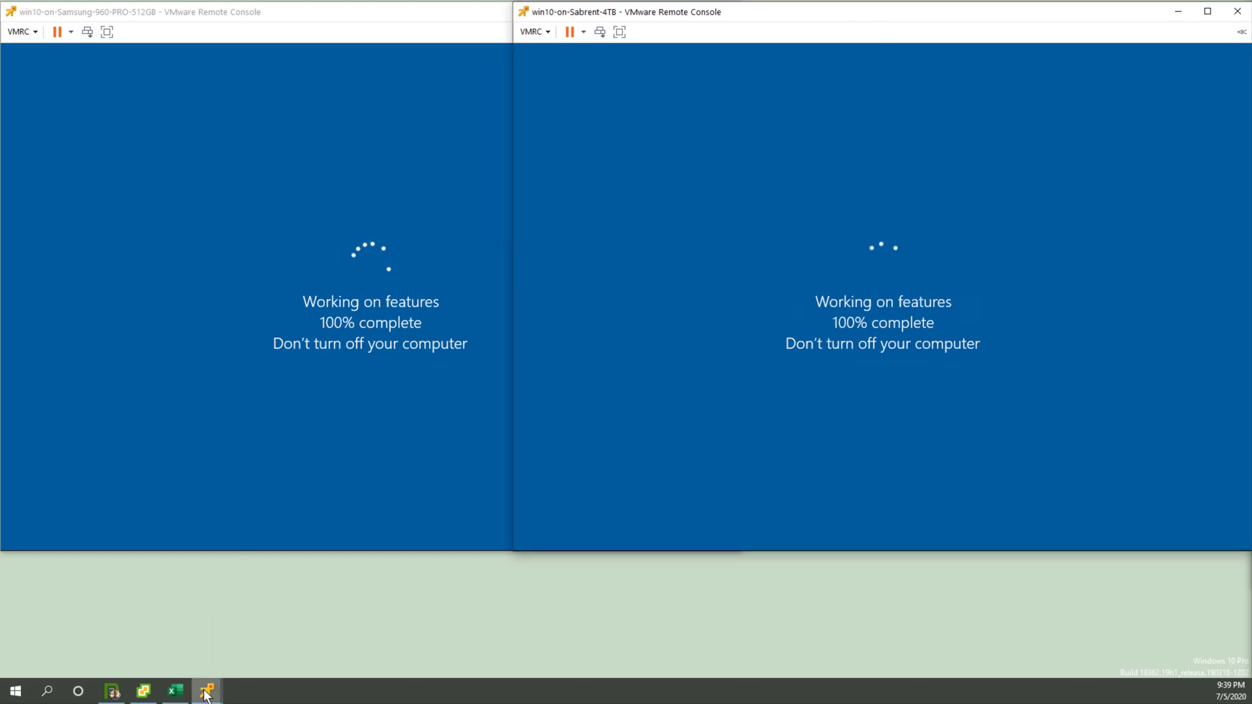
# Step: Return to the vSphere Client and view the performance overview charts of host xd-1541-5028d.lab.local
pyautogui.click(143, 691)
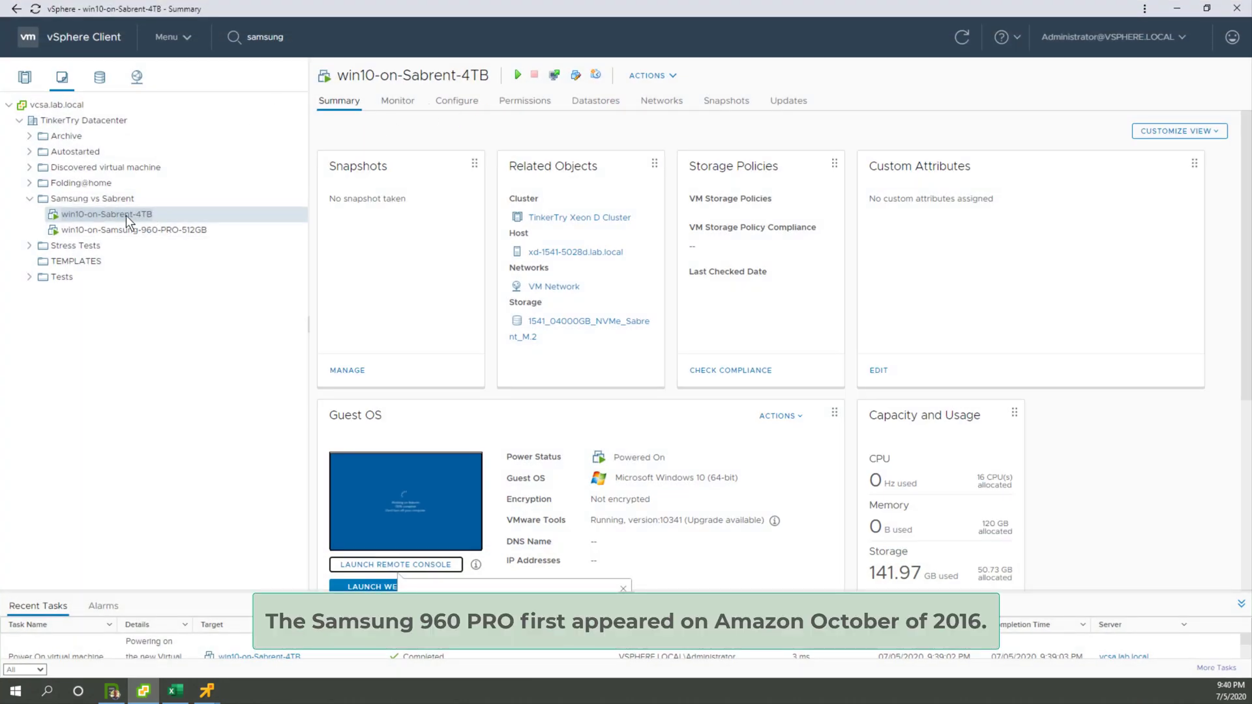
pyautogui.click(24, 77)
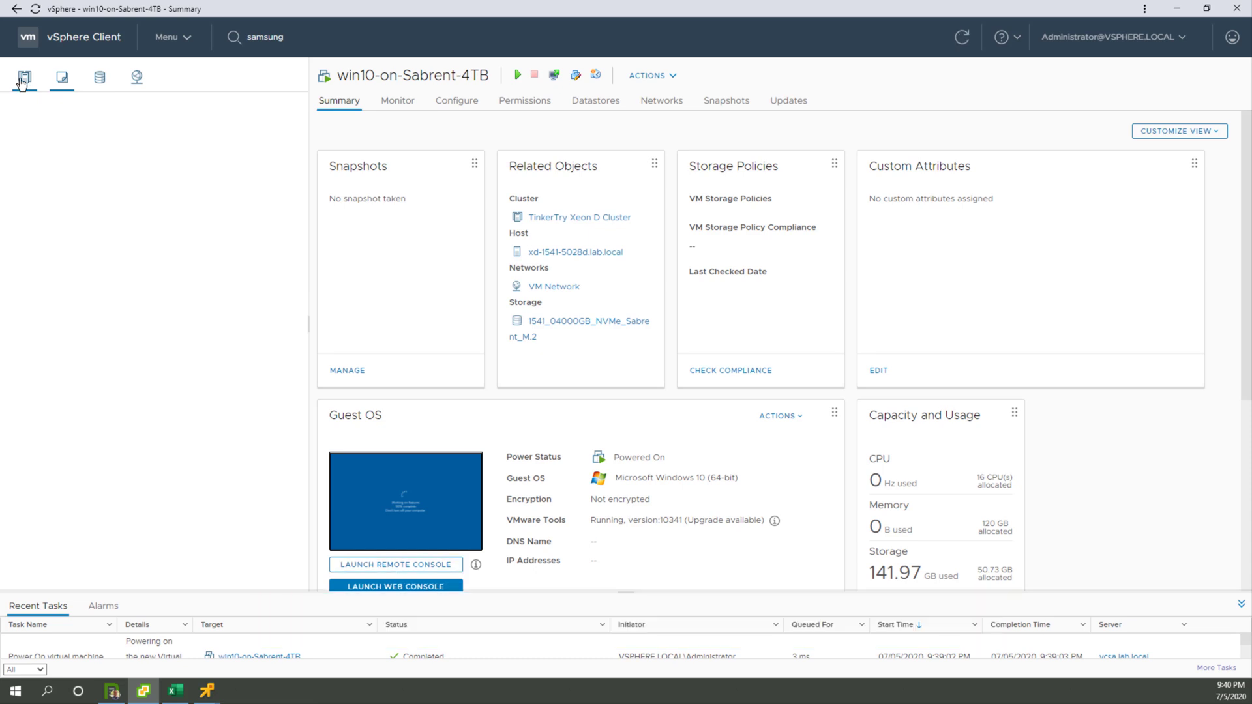
pyautogui.click(396, 103)
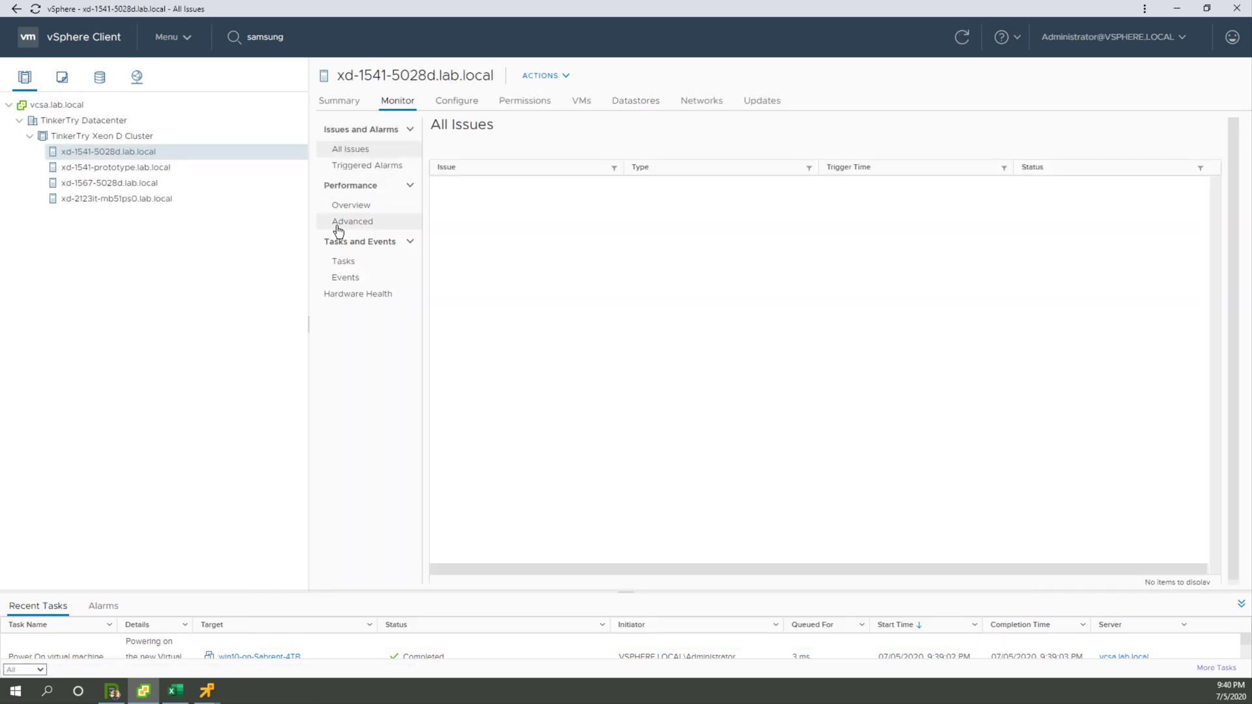
pyautogui.click(348, 207)
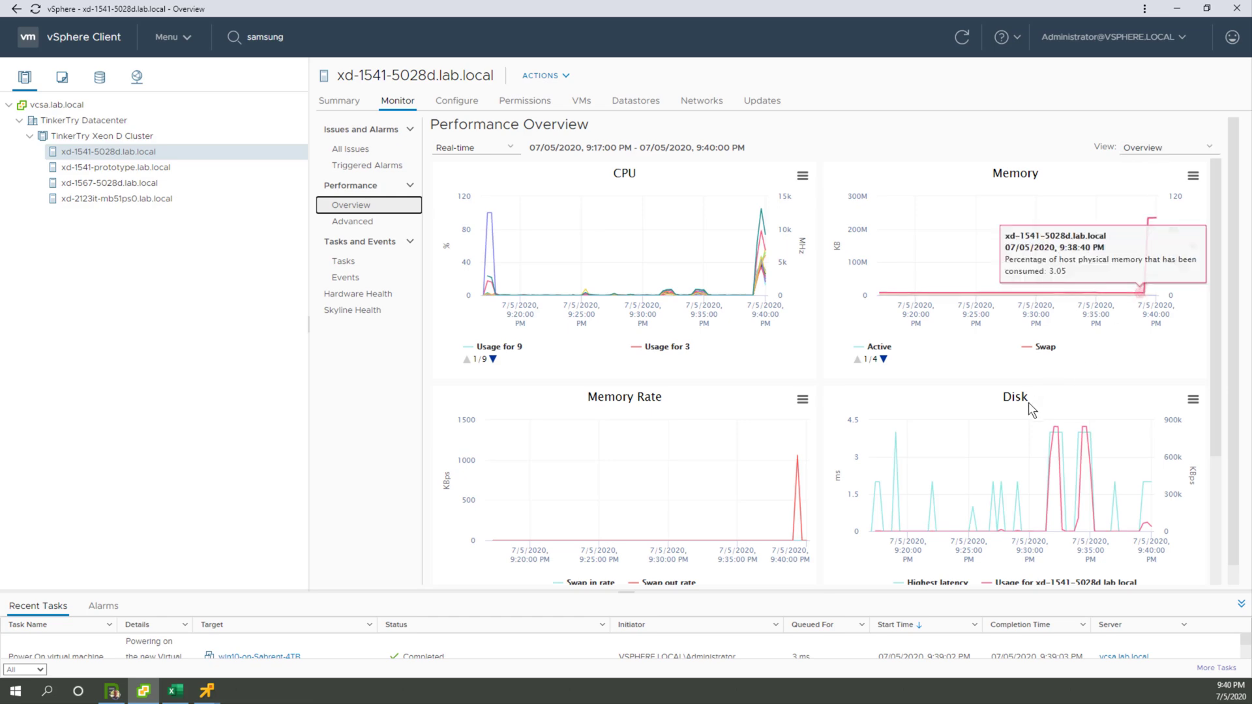
# Step: Check both VM consoles, return to the vSphere Client and examine the hypervisor build number in the host's summary
pyautogui.click(1177, 8)
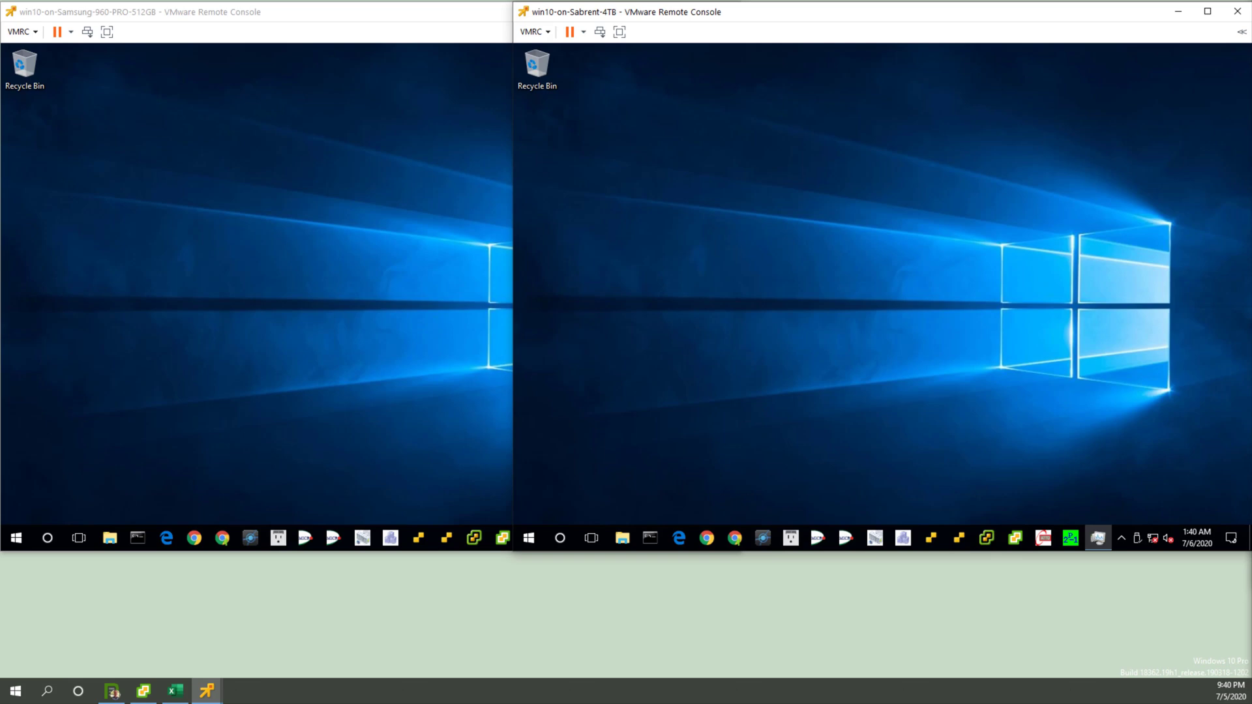
pyautogui.click(143, 691)
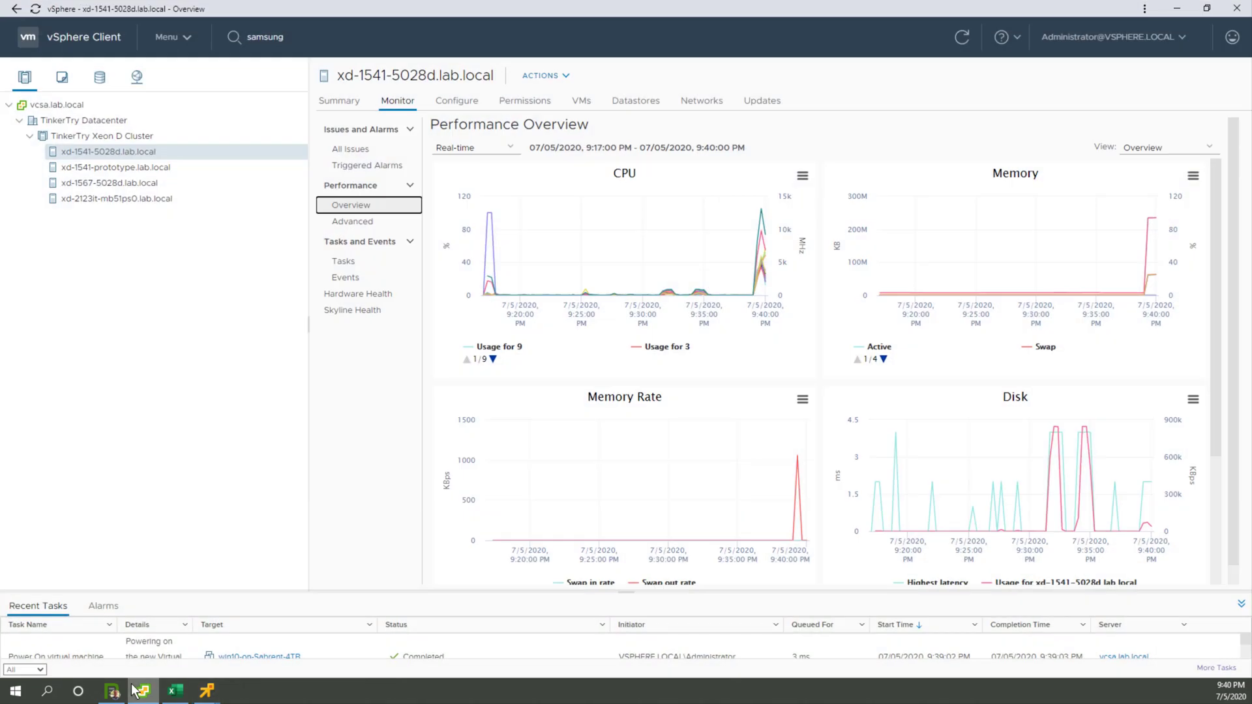
pyautogui.click(338, 100)
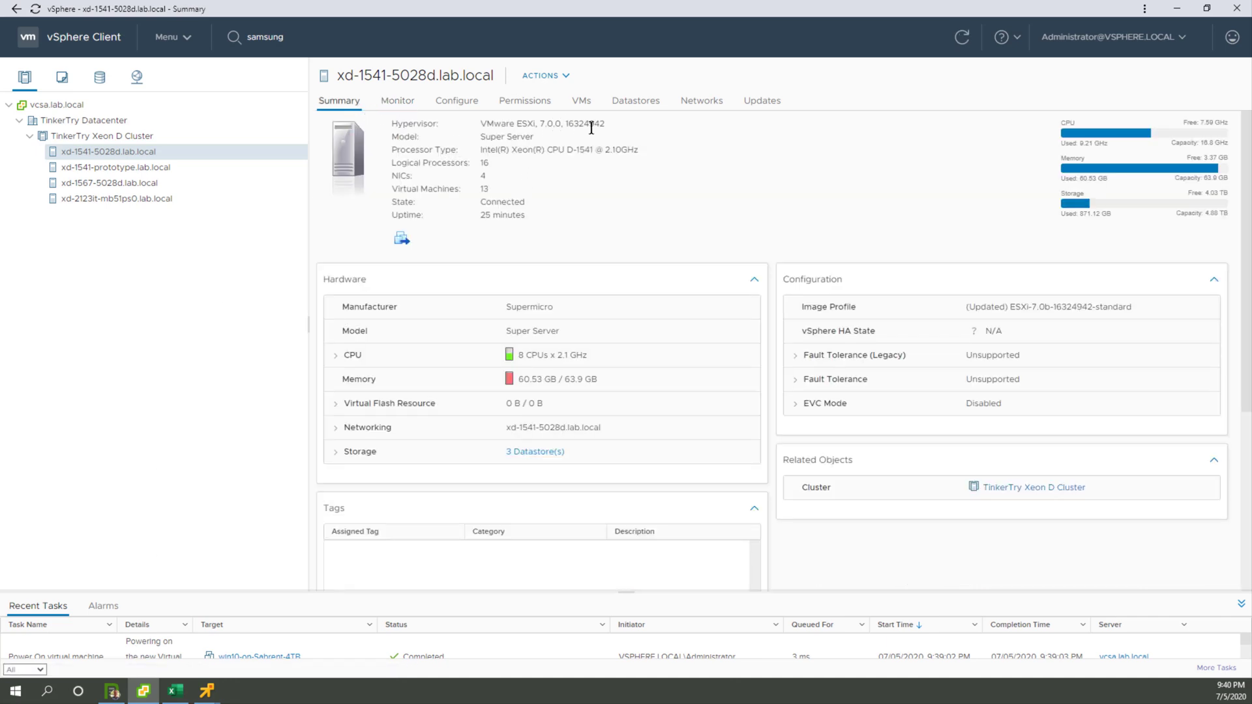
pyautogui.doubleClick(591, 126)
# Step: Switch to the TinkerTry website, open the easy-update-to-latest-esxi article, and look through its ESXi 7.0 and 6.7 update commands
pyautogui.click(113, 692)
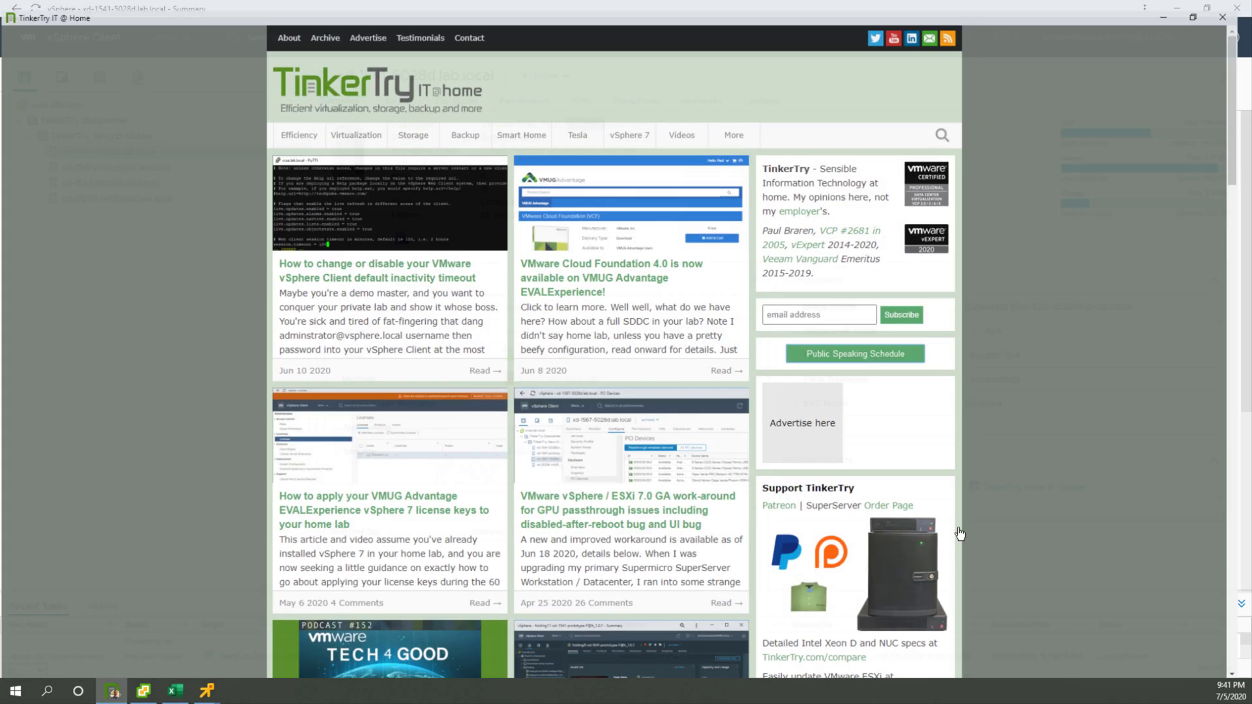
pyautogui.scroll(-1, 1007, 523)
pyautogui.click(887, 634)
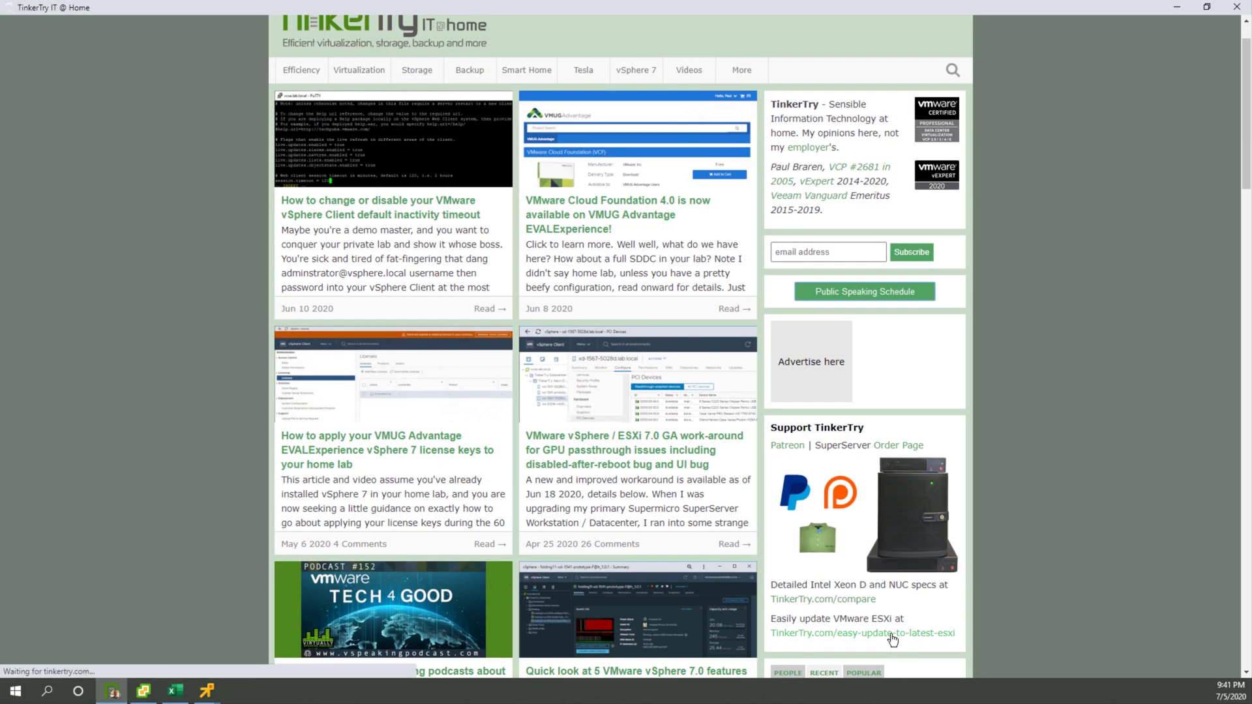
pyautogui.scroll(-15, 736, 483)
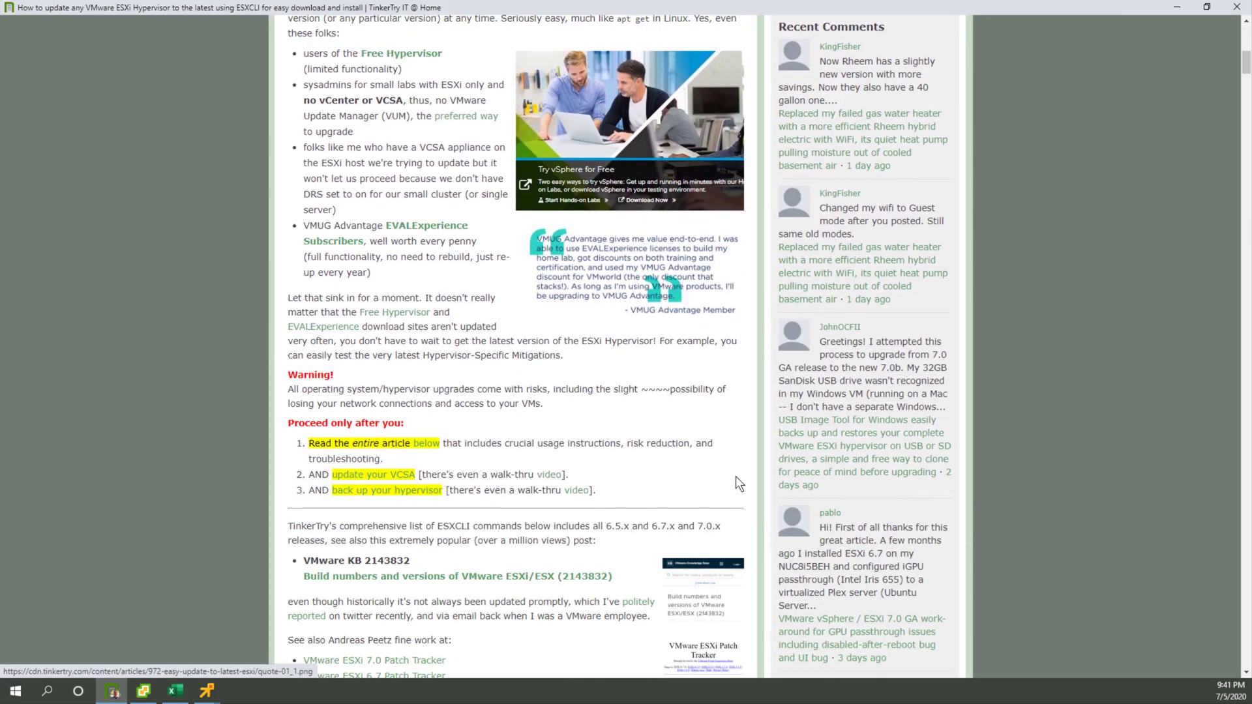
pyautogui.scroll(-12, 737, 480)
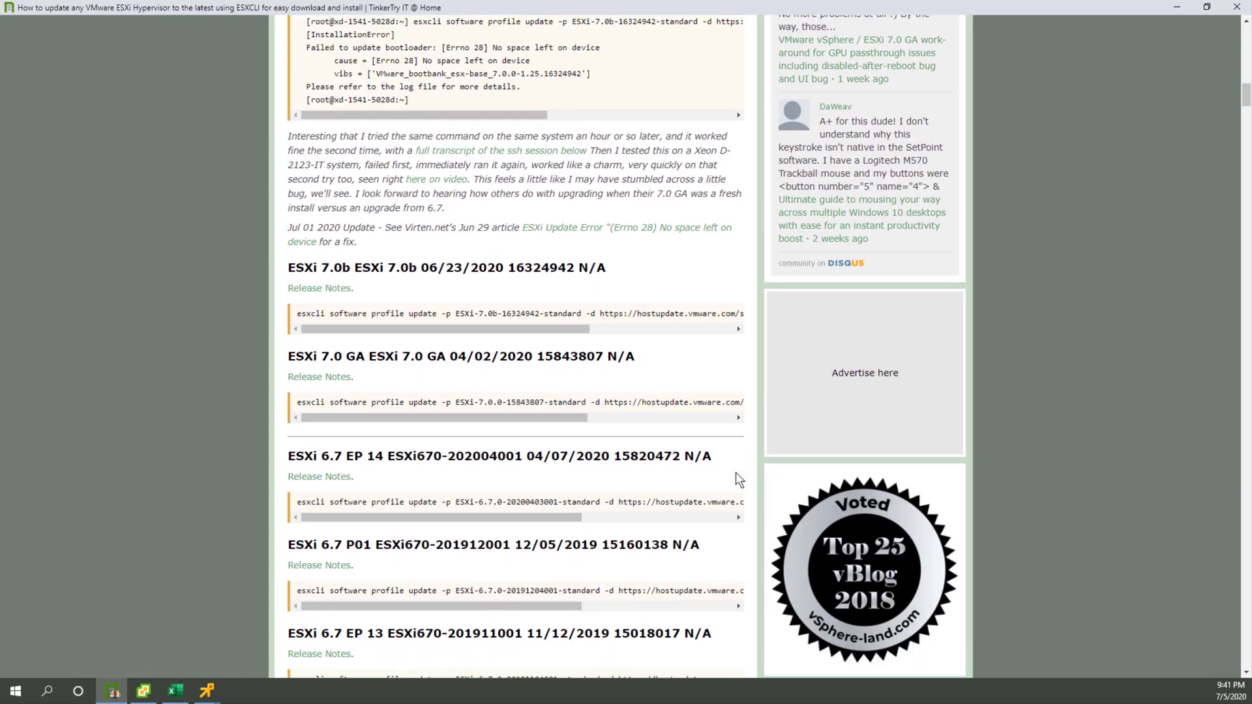
pyautogui.scroll(-3, 548, 233)
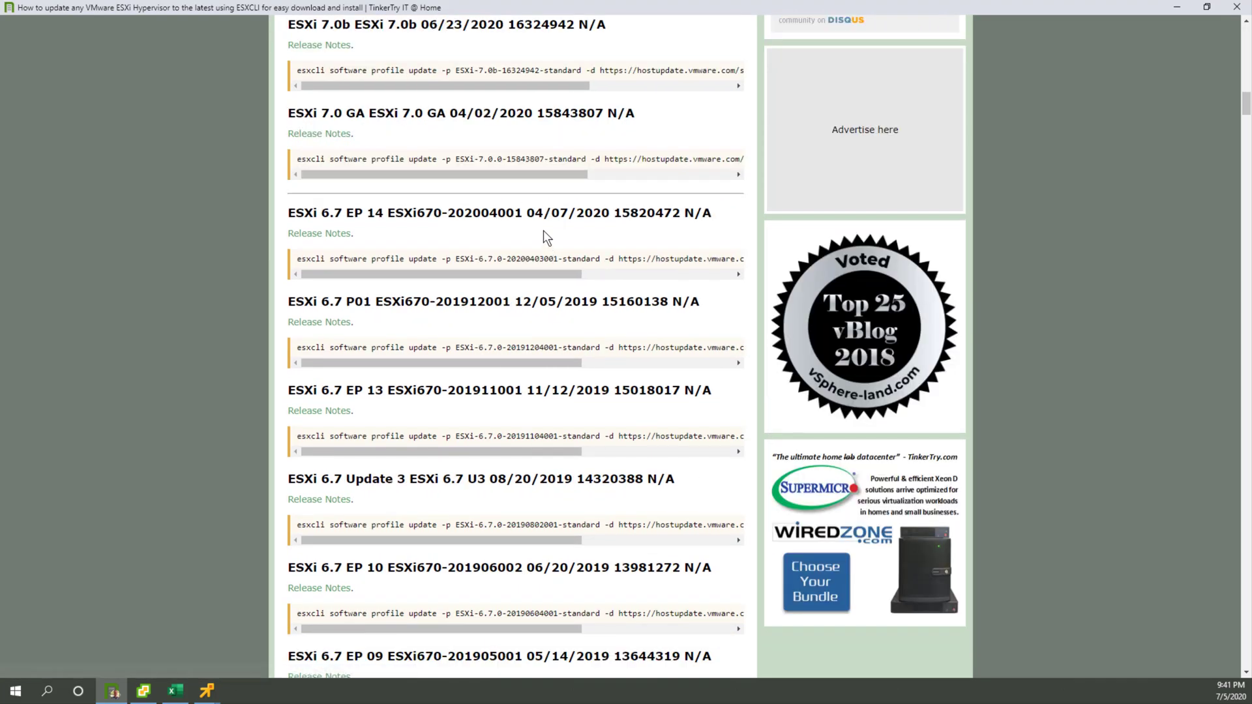
# Step: Minimize the TinkerTry website and bring the Samsung and Sabrent VM consoles in front of the vSphere Client
pyautogui.click(1178, 7)
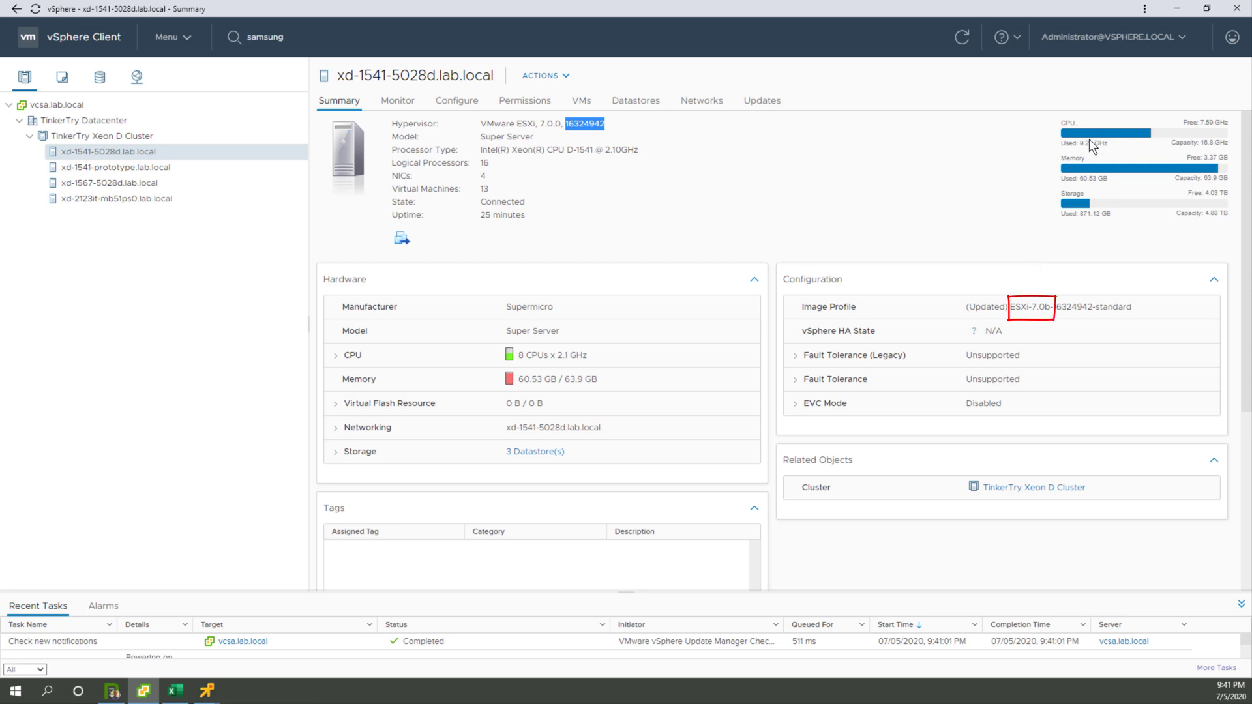
pyautogui.click(207, 691)
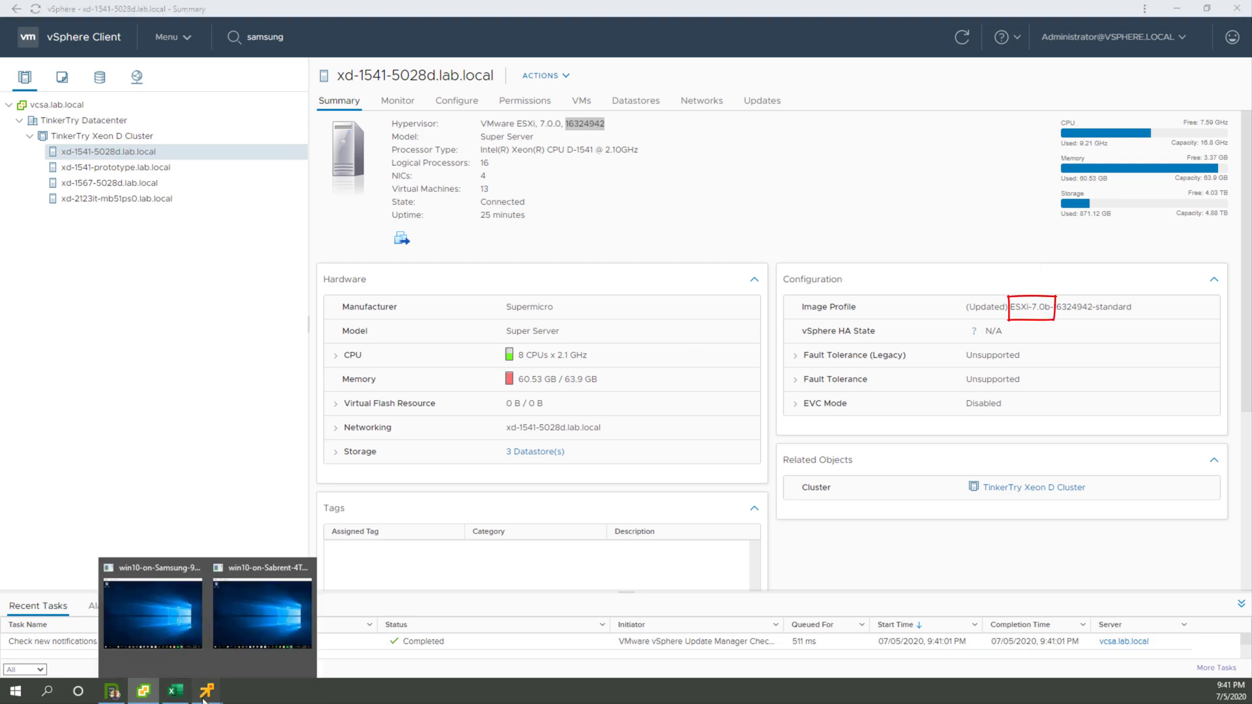
pyautogui.click(137, 603)
pyautogui.moveTo(207, 691)
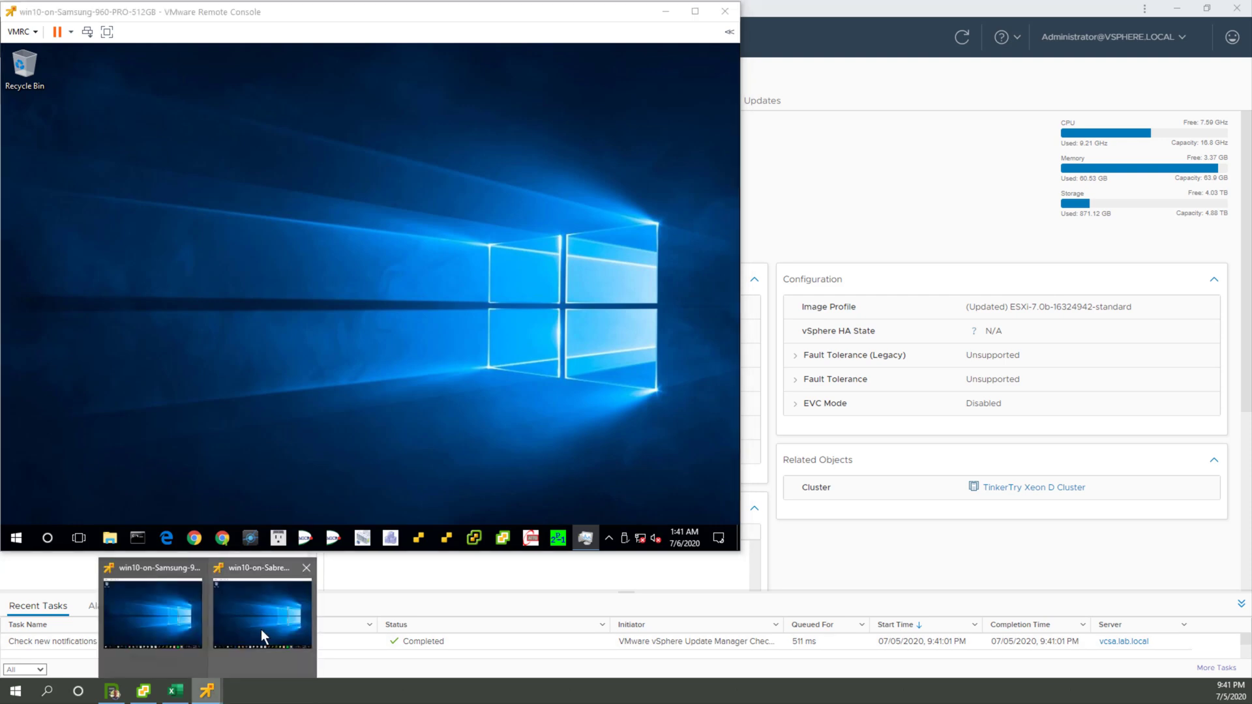
pyautogui.click(263, 635)
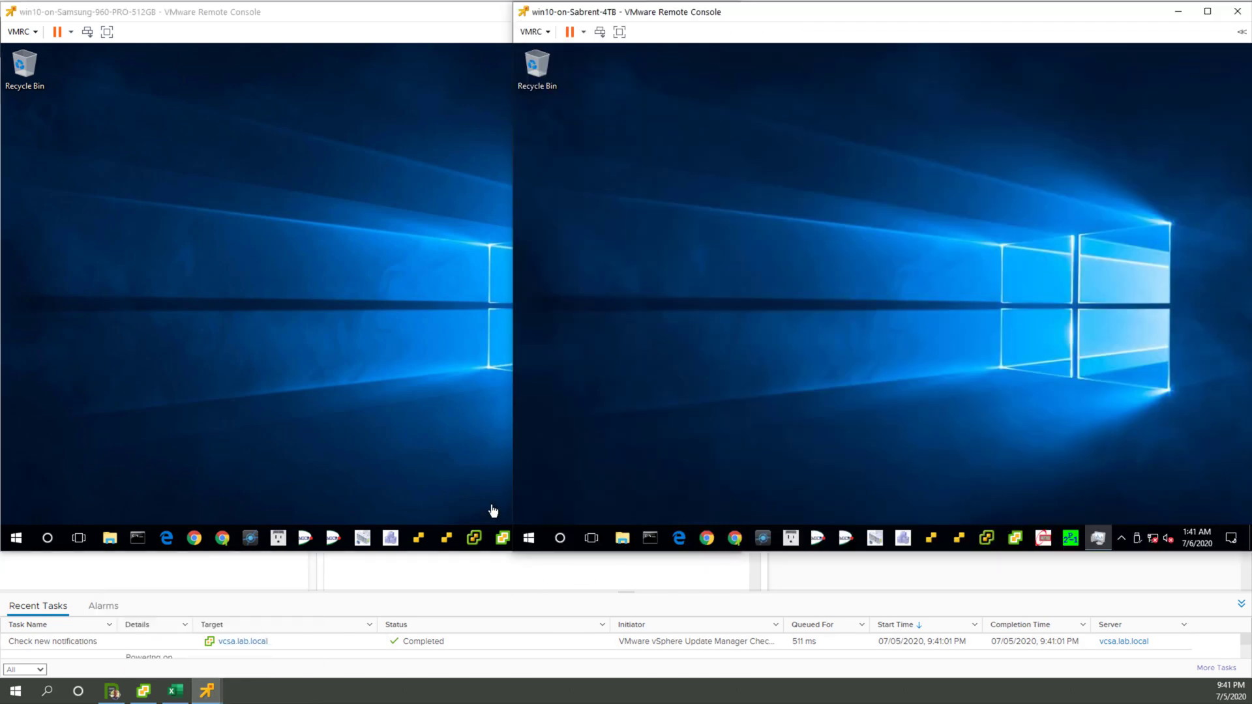
# Step: Bring up Task Manager inside both the Samsung 960 PRO and the Sabrent 4TB virtual machines
pyautogui.click(410, 471)
pyautogui.click(584, 538)
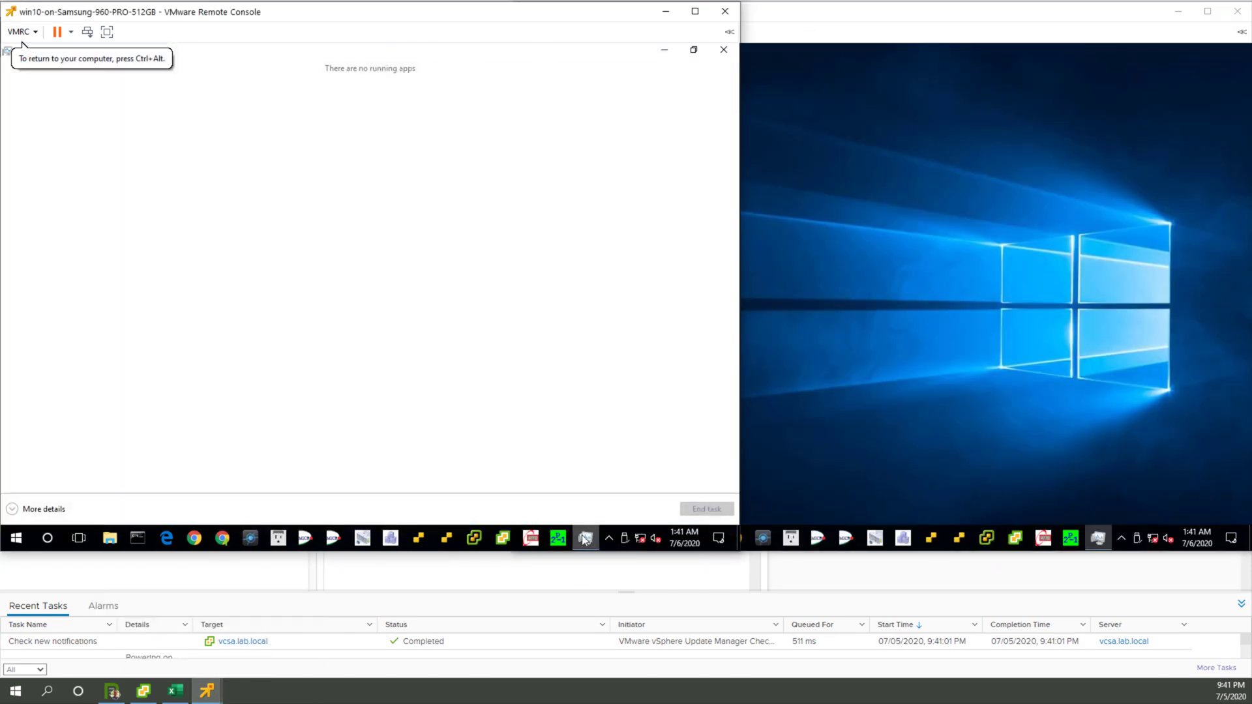
pyautogui.click(1098, 538)
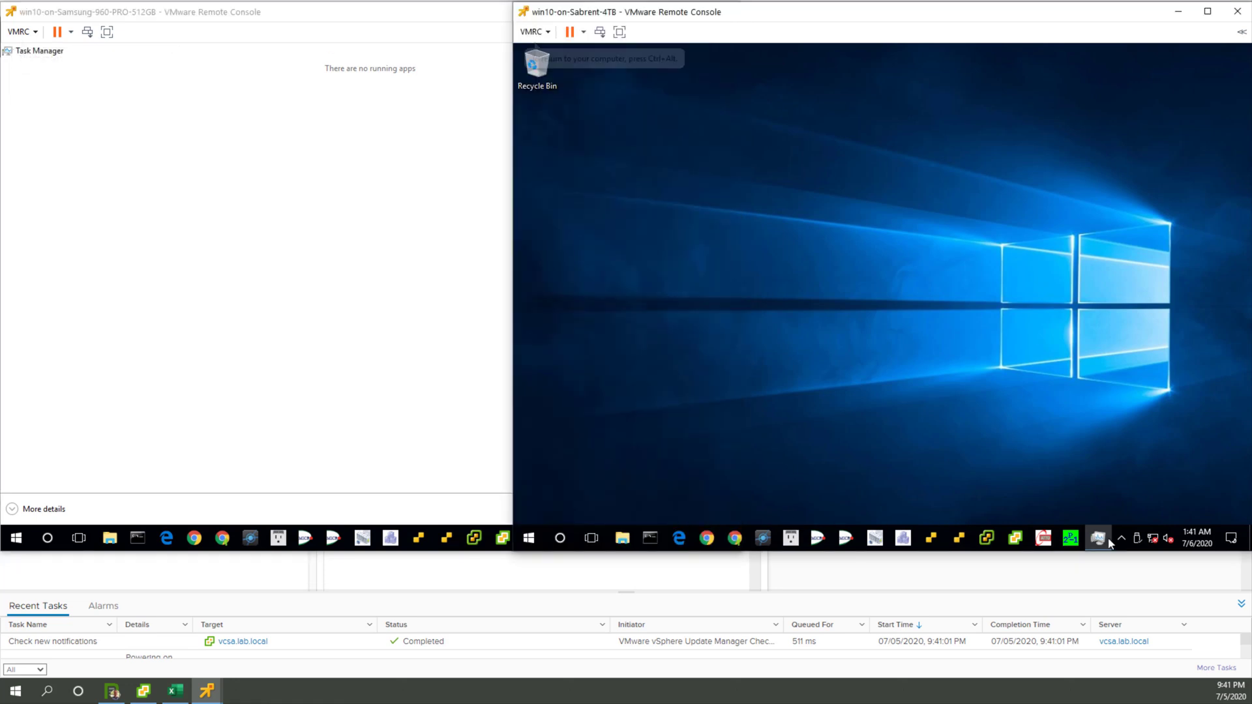
pyautogui.click(1098, 538)
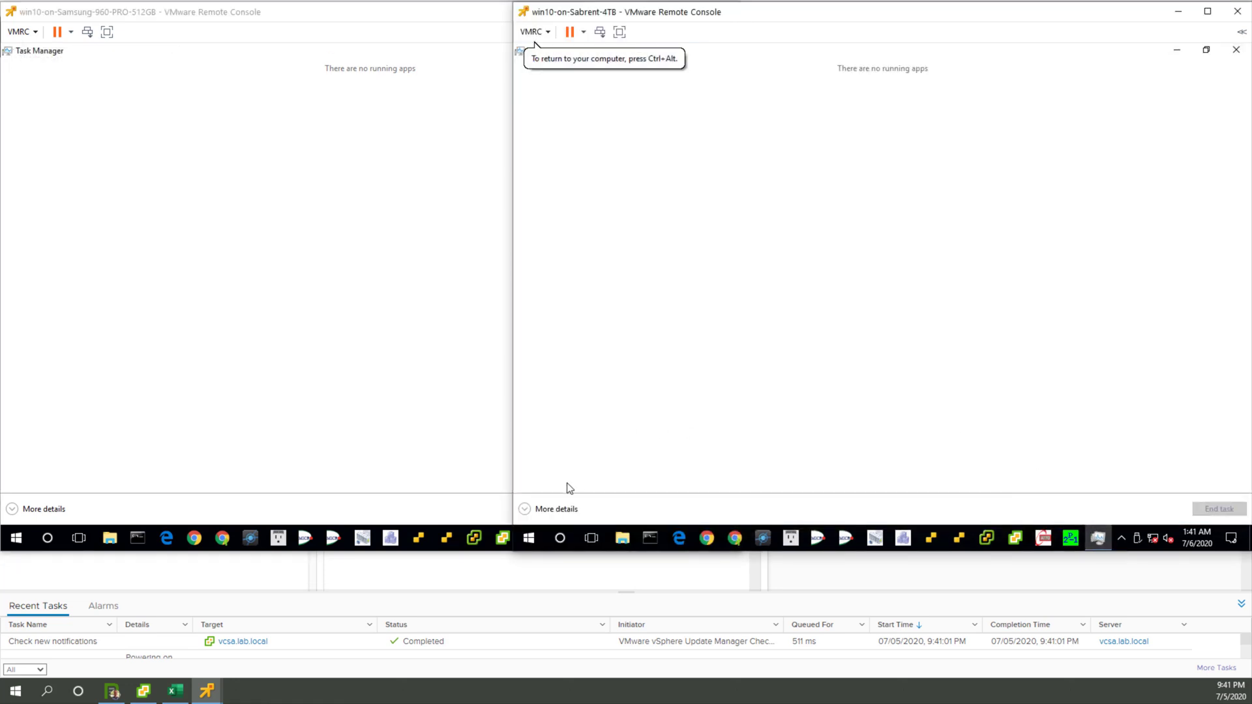
# Step: Expand Task Manager to its detailed view in both VMs and show the Performance graphs in each
pyautogui.click(530, 508)
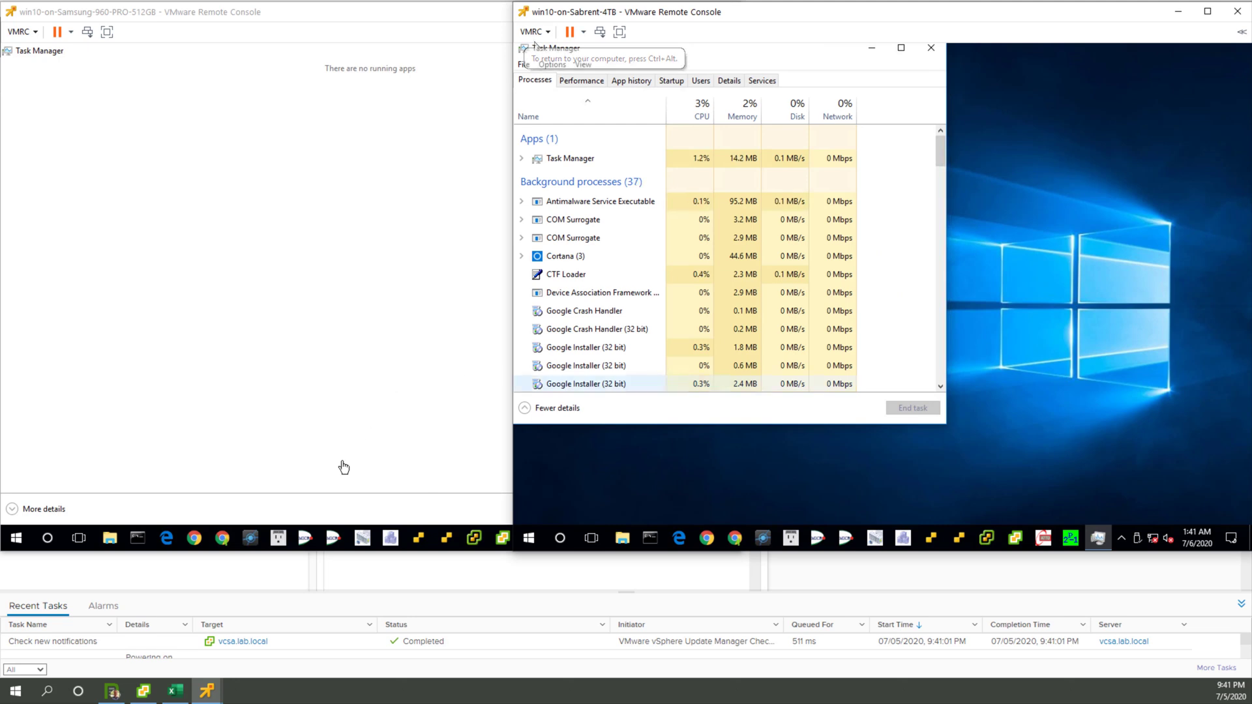
pyautogui.click(25, 511)
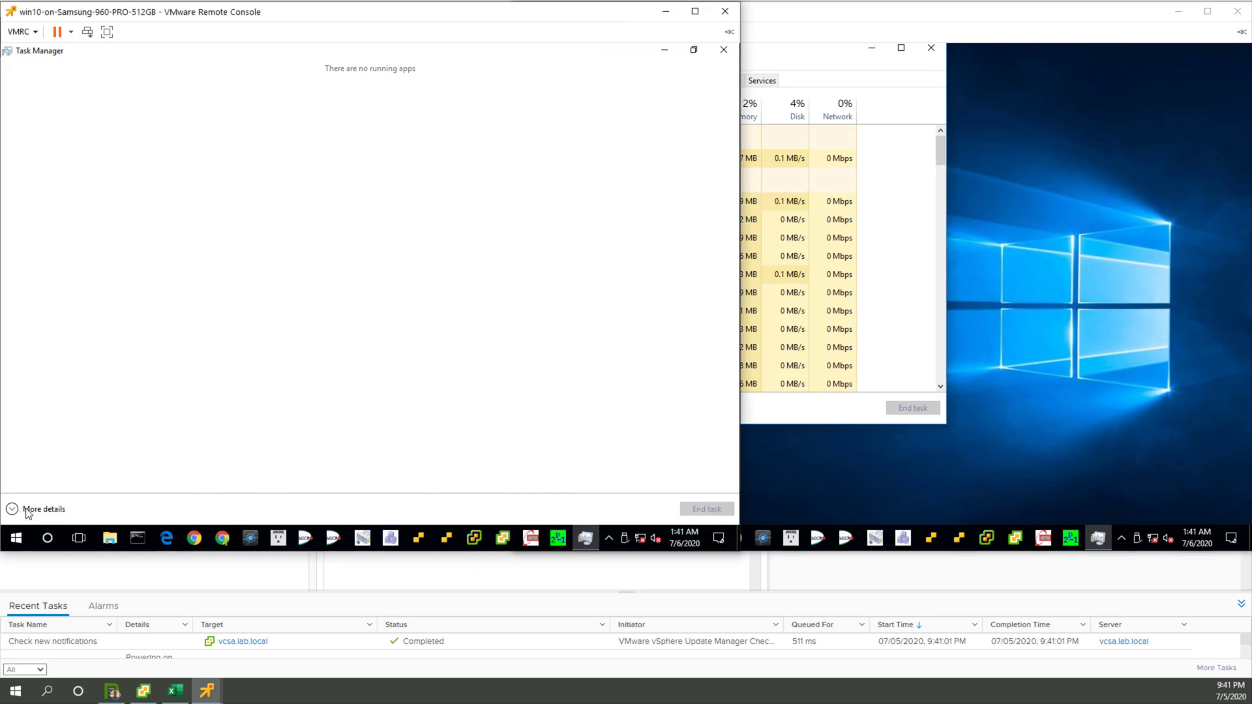
pyautogui.click(26, 511)
pyautogui.click(69, 81)
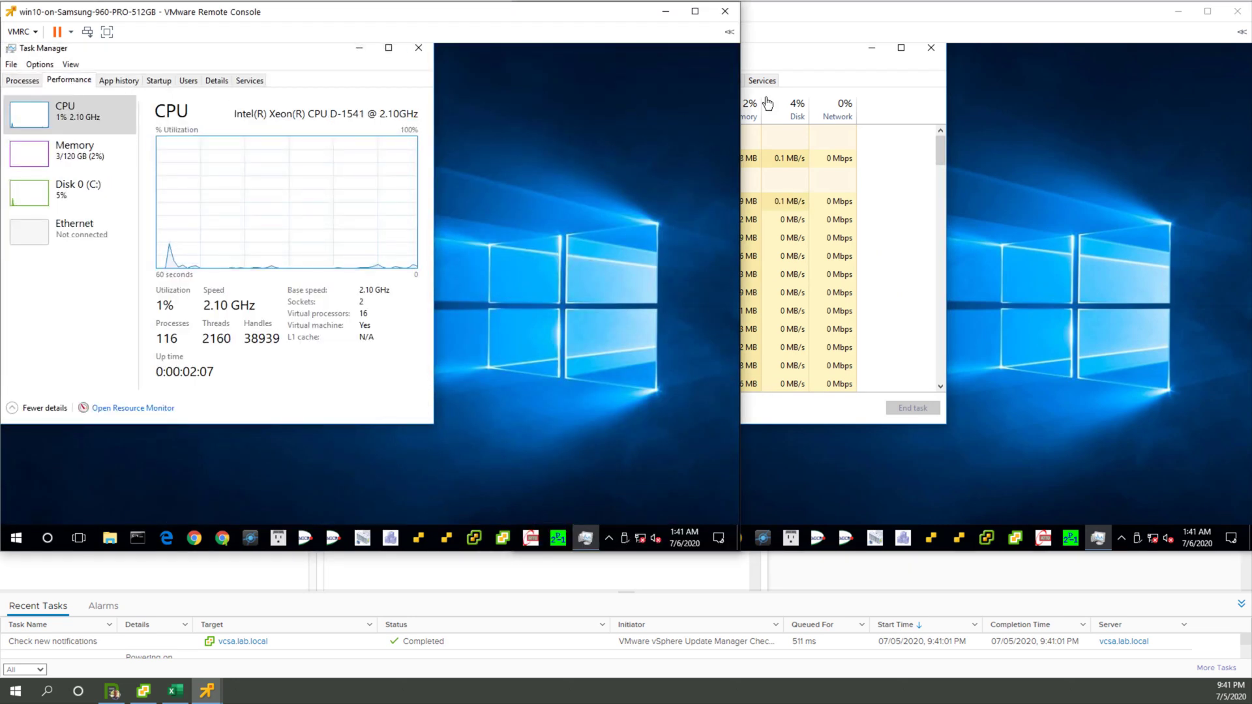
pyautogui.click(849, 53)
pyautogui.click(587, 81)
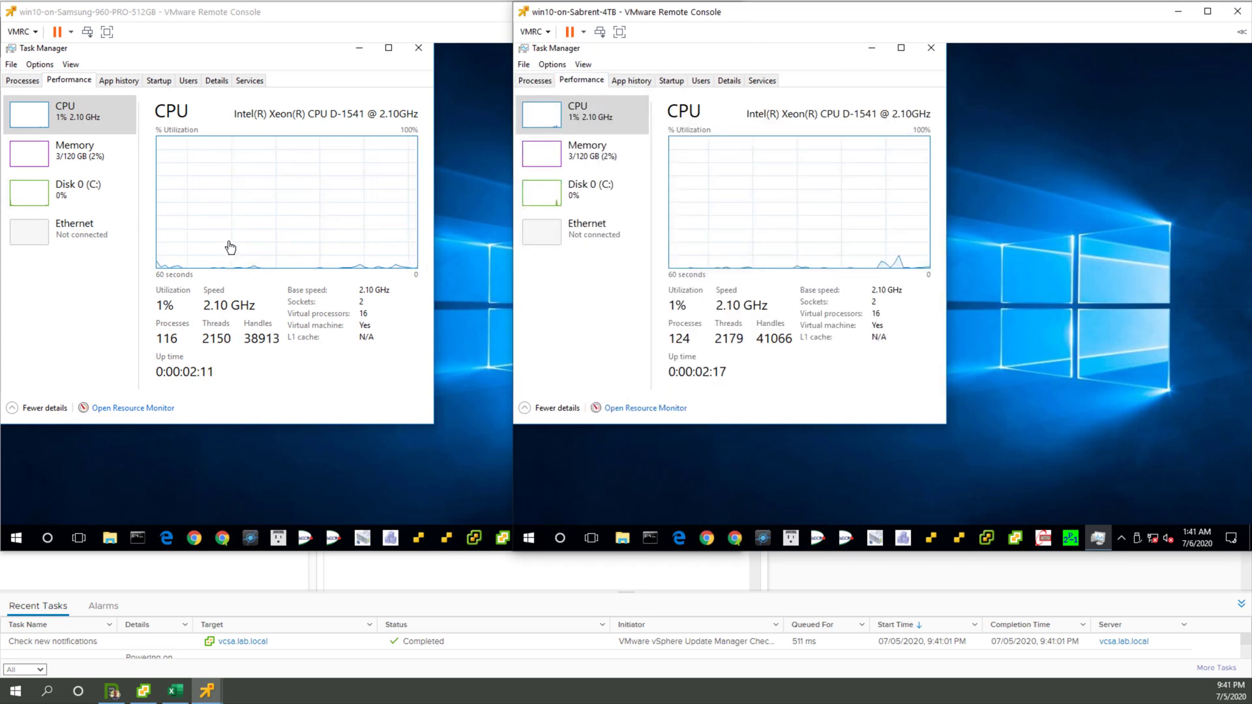
# Step: Select Disk 0 (C:) in the VMs' Task Managers to display the disk performance graphs
pyautogui.click(78, 196)
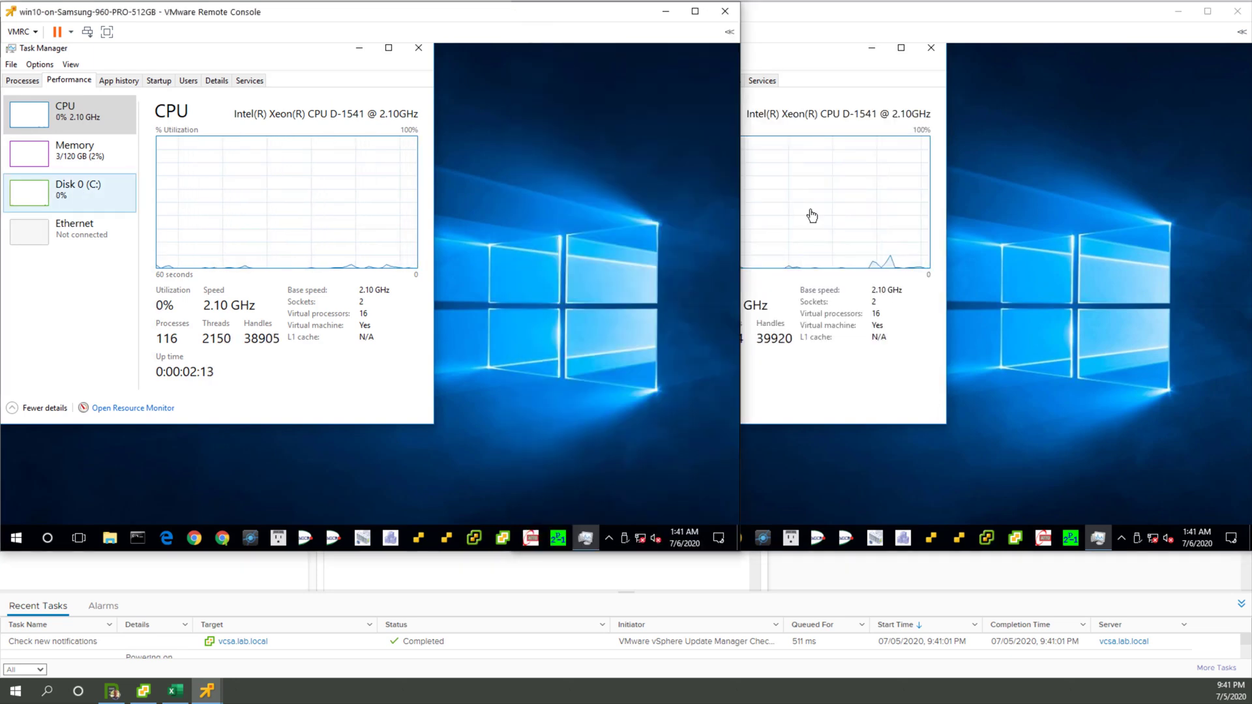
pyautogui.click(842, 83)
pyautogui.click(600, 192)
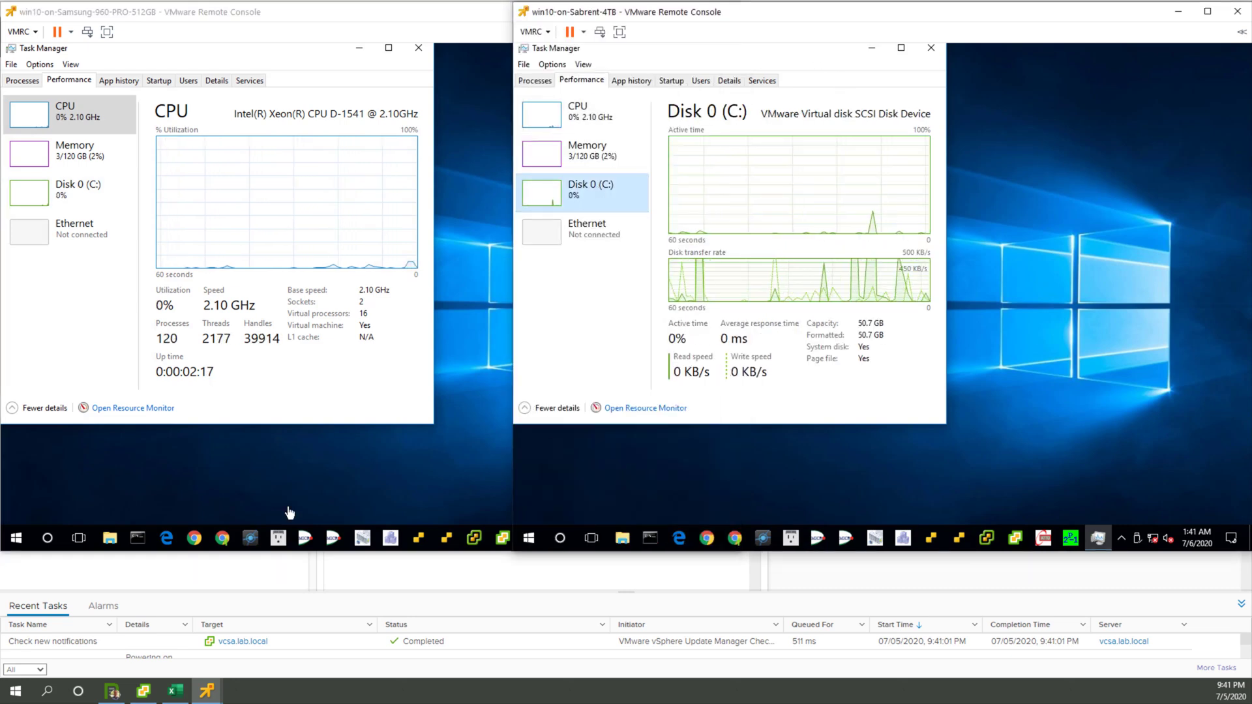
# Step: Launch ATTO Disk Benchmark in the Samsung VM and in the Sabrent VM
pyautogui.click(359, 502)
pyautogui.click(528, 537)
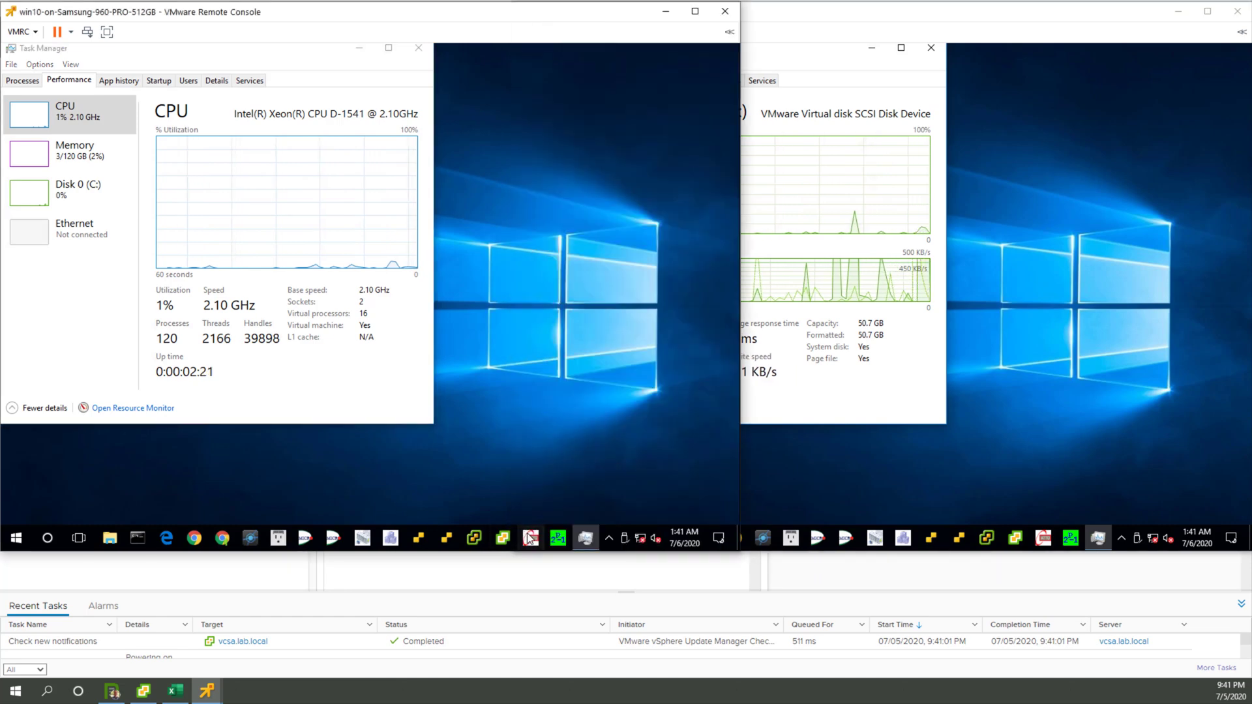
pyautogui.click(314, 385)
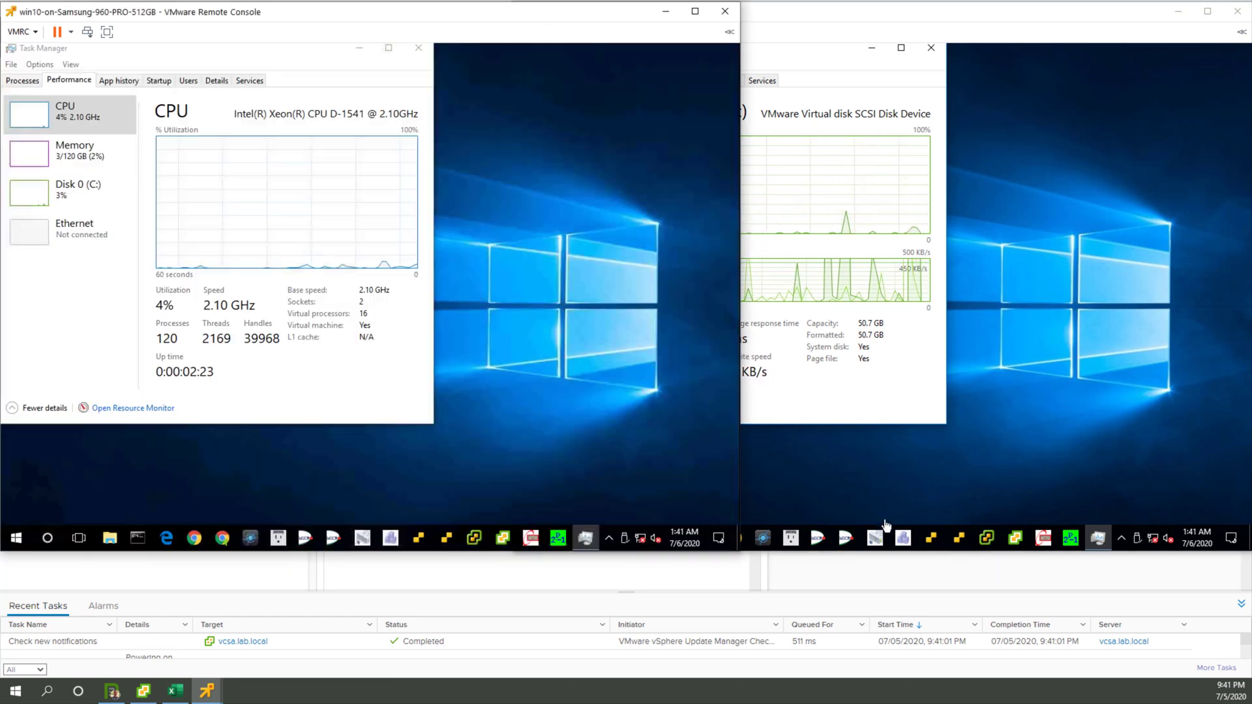
pyautogui.click(1041, 541)
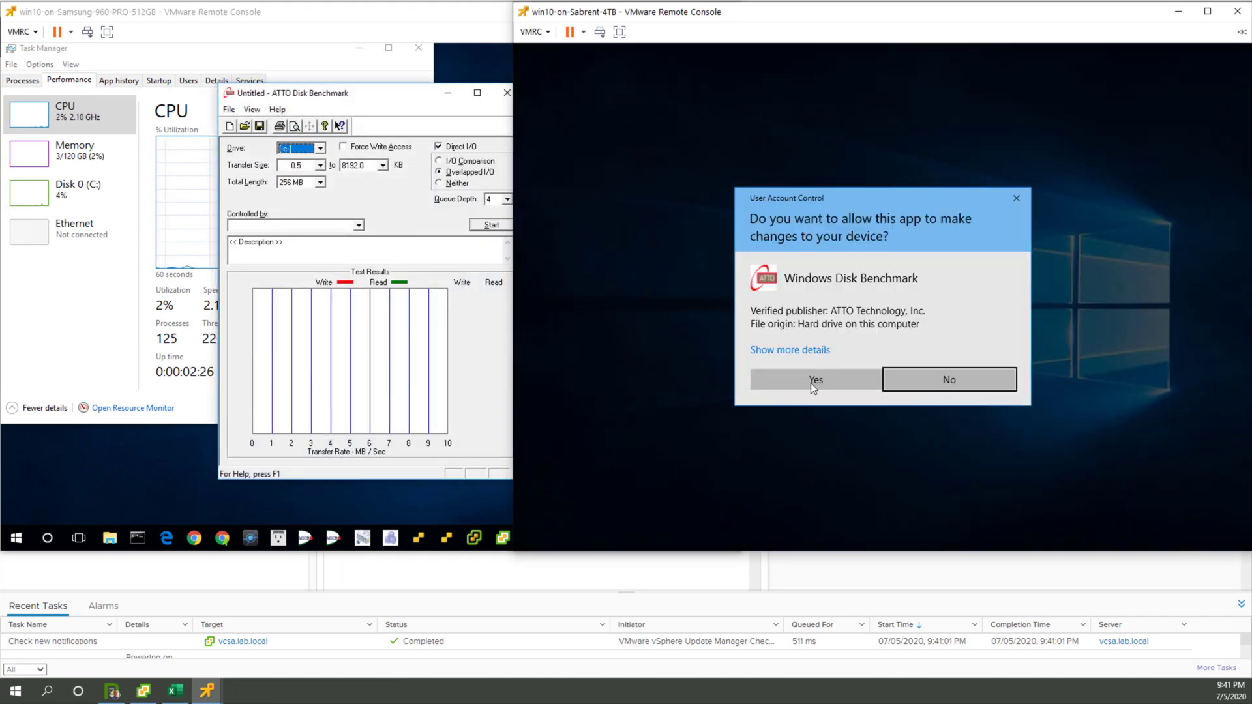
pyautogui.click(812, 381)
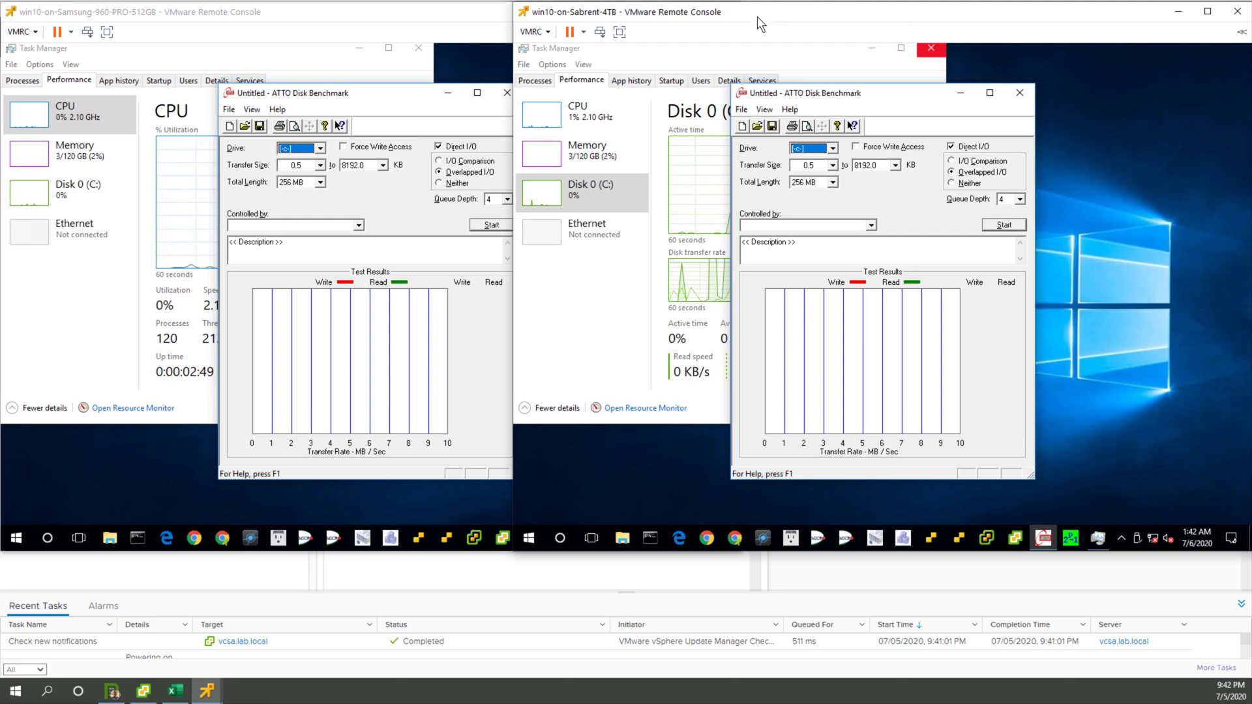
# Step: Move the Sabrent console further from the Samsung console and run its ATTO benchmark described as Sabrent 4TB
pyautogui.moveTo(757, 14); pyautogui.dragTo(865, 13)
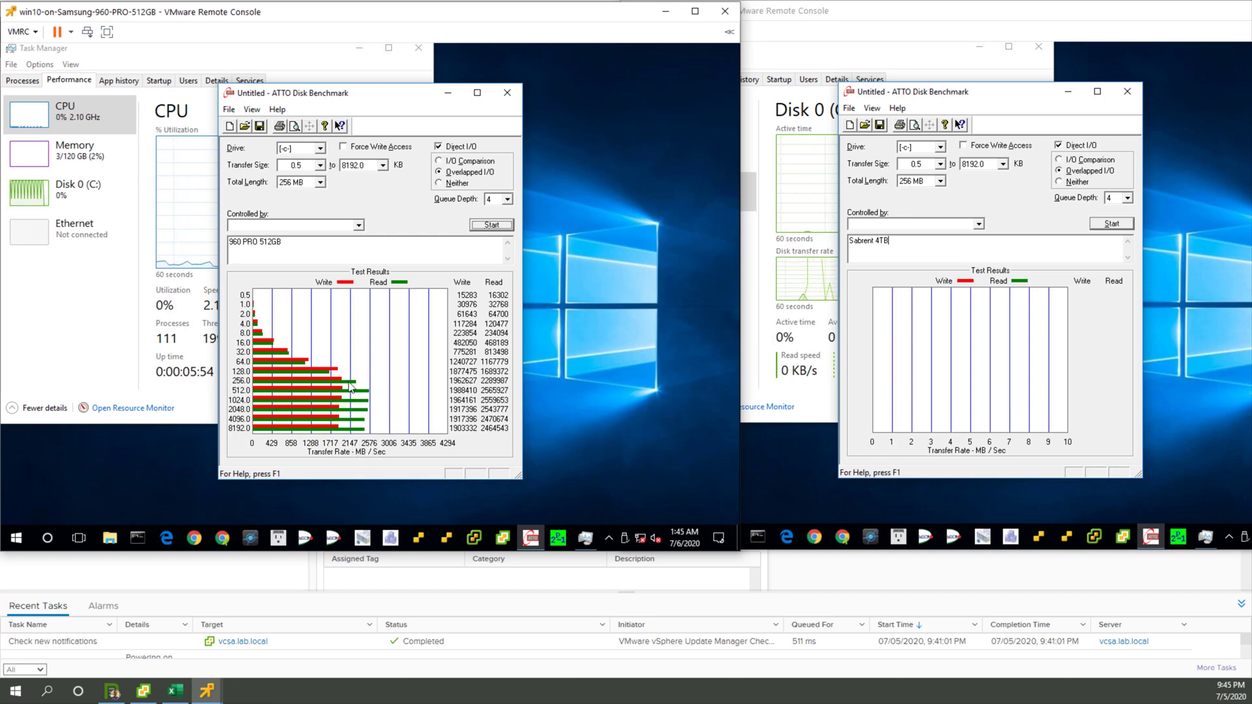
pyautogui.click(1128, 227)
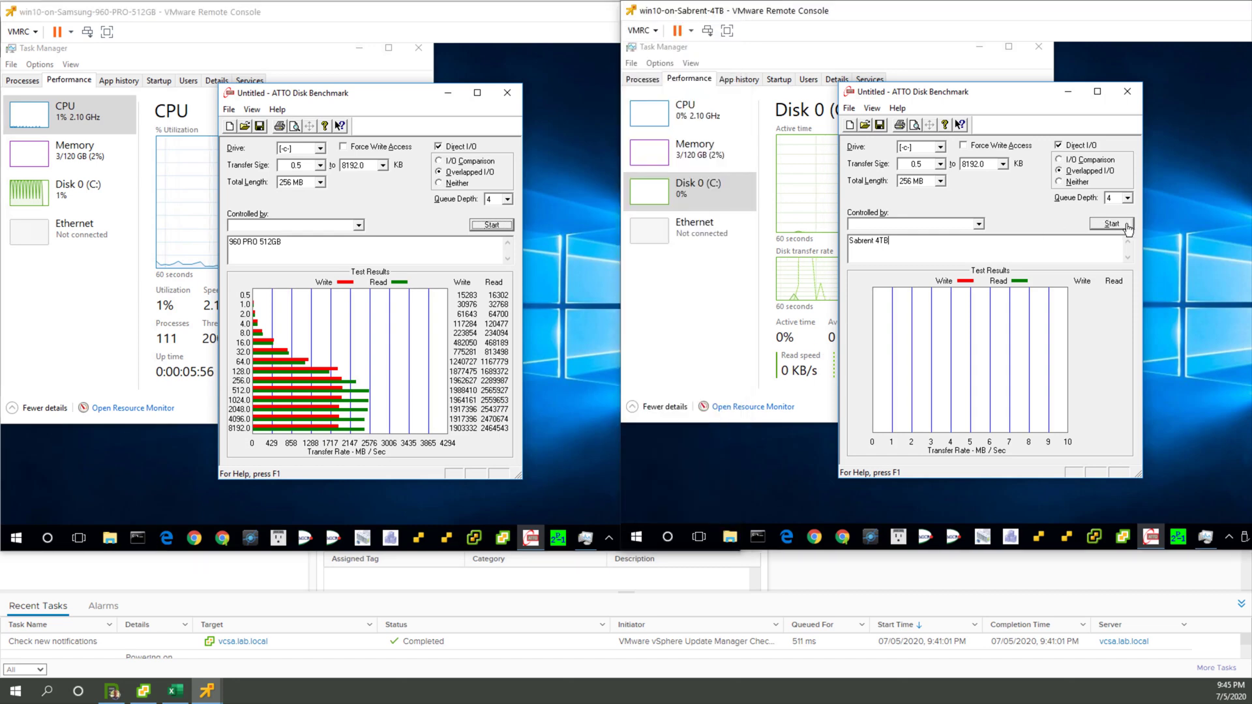
pyautogui.click(1128, 227)
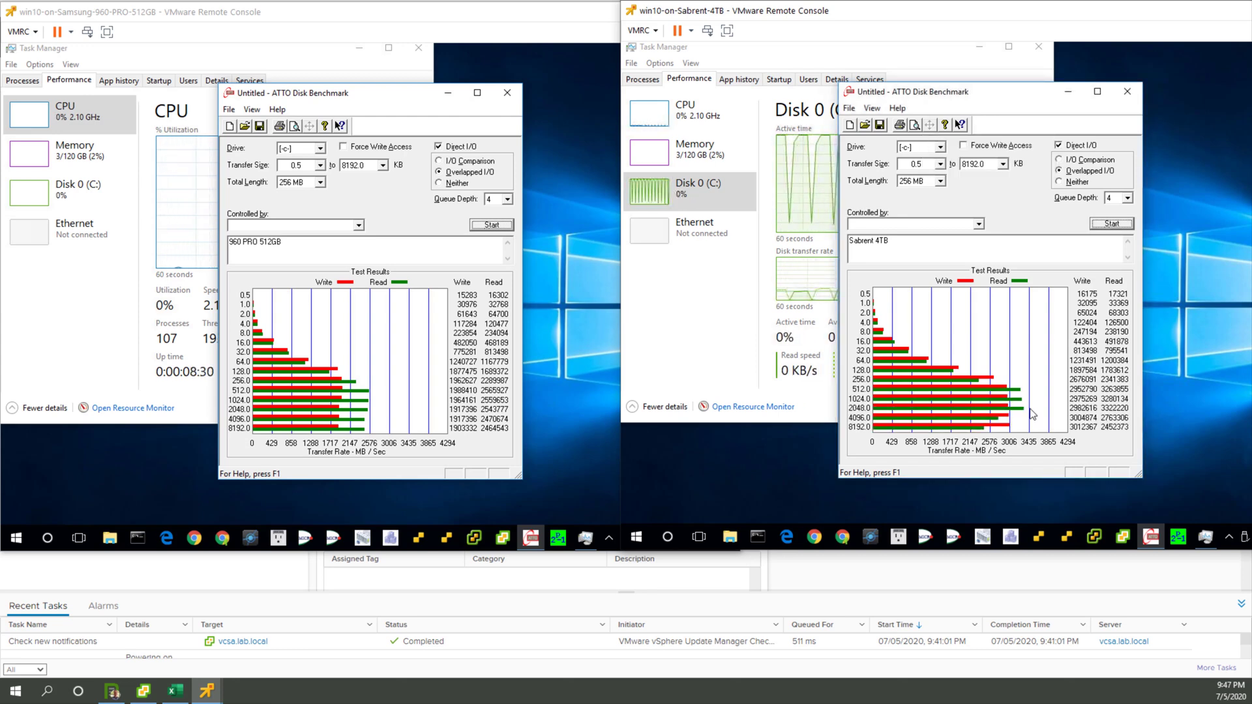
# Step: Show the Disk 0 (C:) graphs in the Samsung VM's Task Manager and move its ATTO window clear of them
pyautogui.click(64, 193)
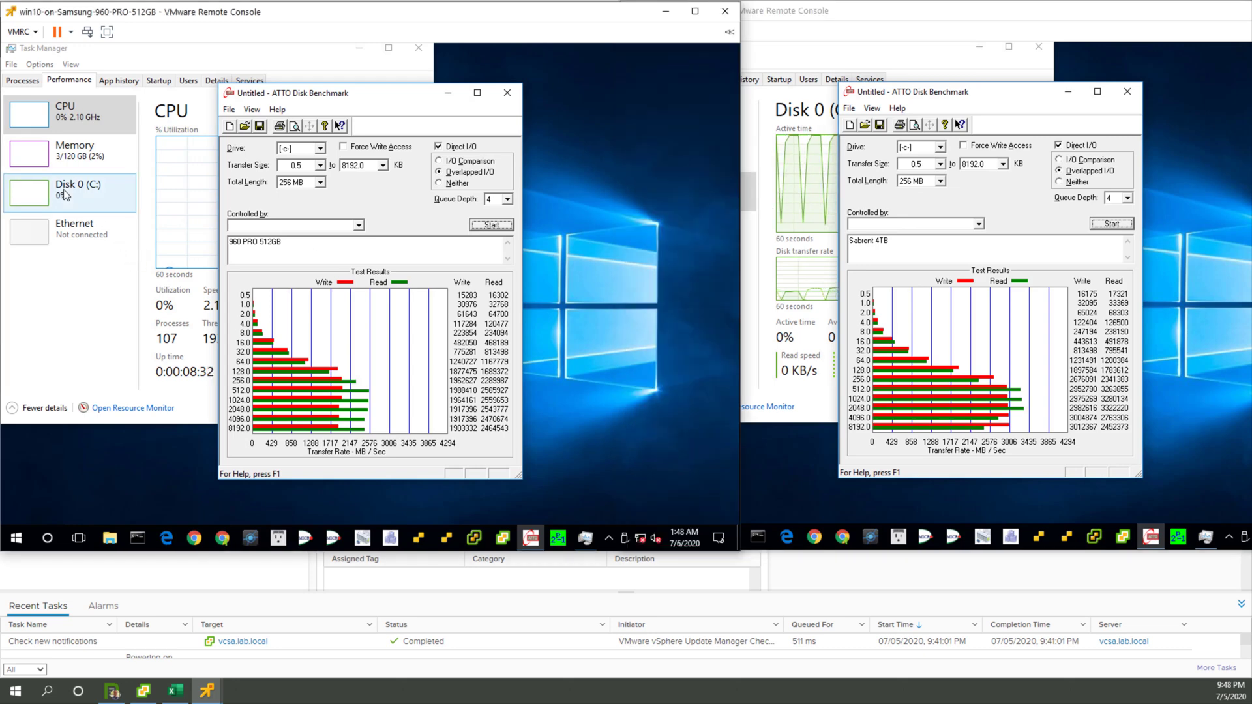
pyautogui.click(475, 123)
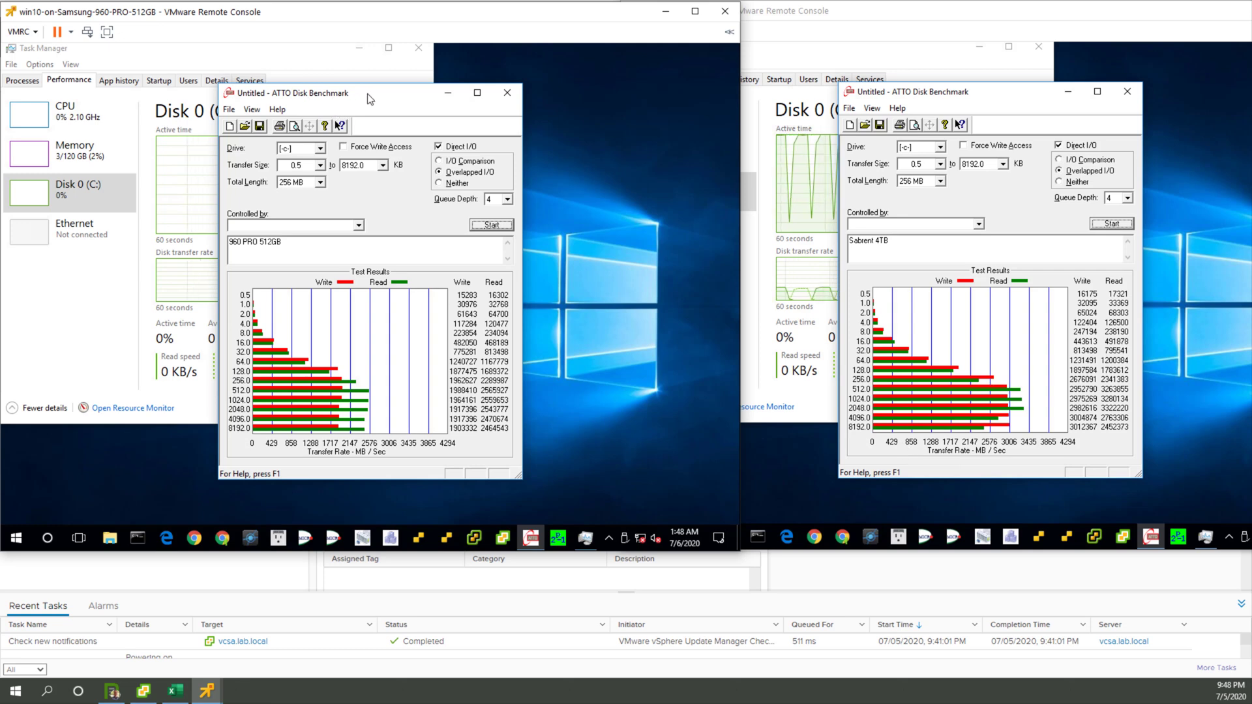
pyautogui.moveTo(370, 99); pyautogui.dragTo(585, 93)
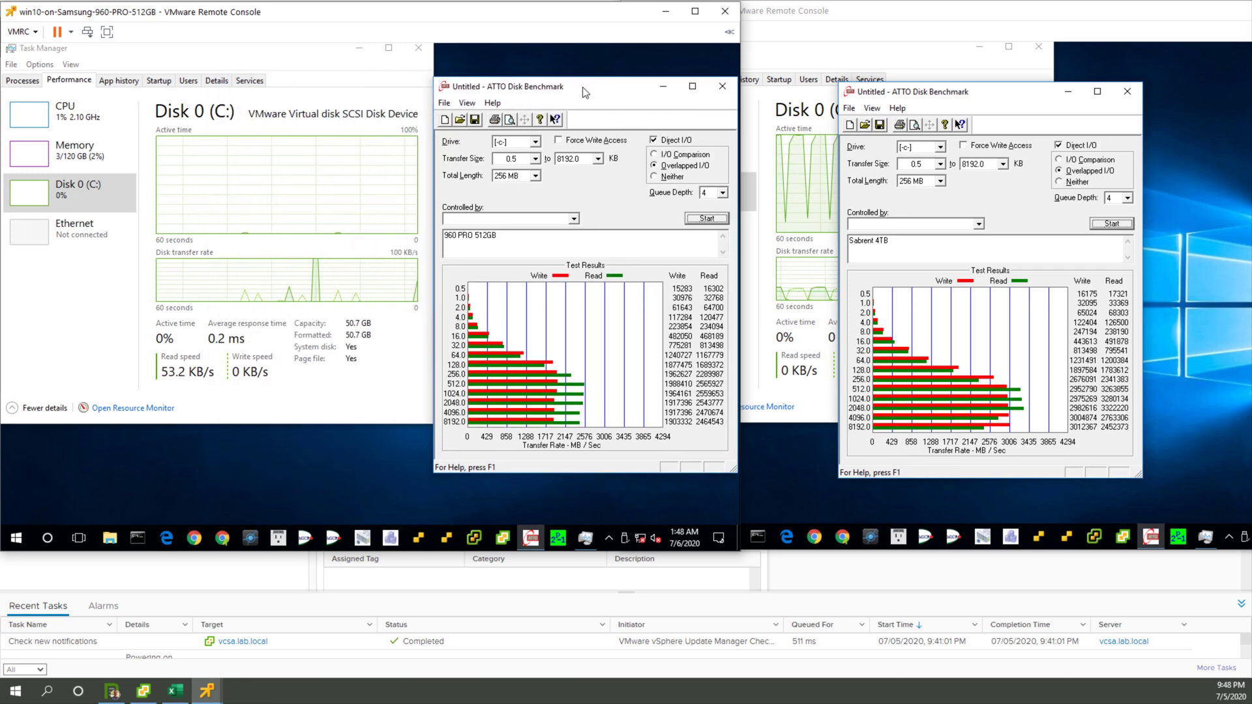
# Step: Line up the Sabrent VM's ATTO window directly beside the Samsung VM's so both sets of test results show side by side
pyautogui.click(1040, 104)
pyautogui.moveTo(1001, 100); pyautogui.dragTo(888, 94)
pyautogui.click(546, 16)
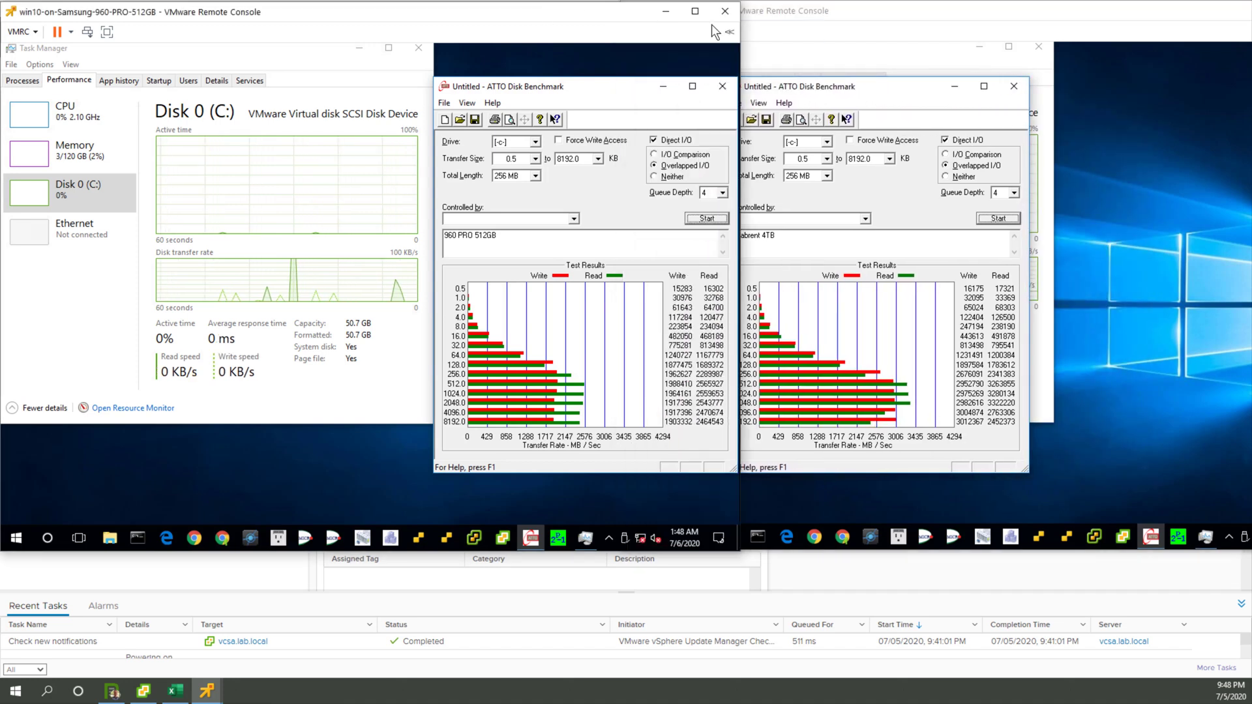
pyautogui.click(858, 95)
pyautogui.moveTo(859, 95); pyautogui.dragTo(883, 94)
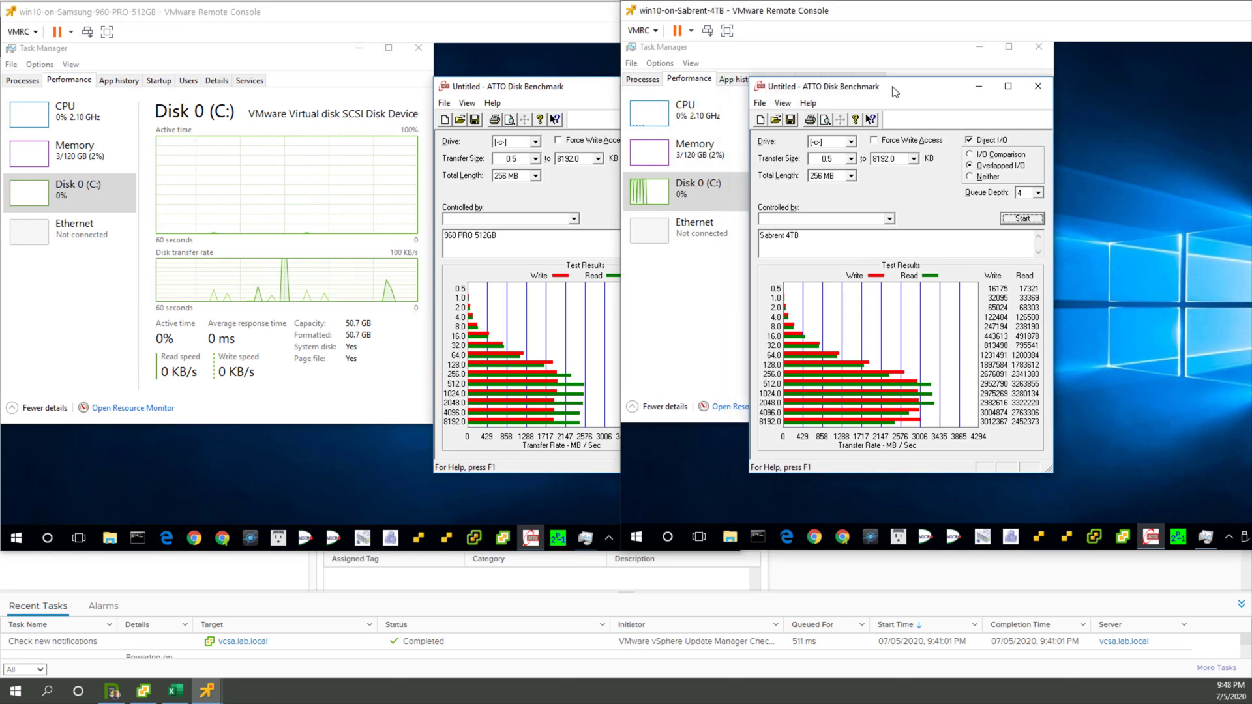
pyautogui.click(530, 9)
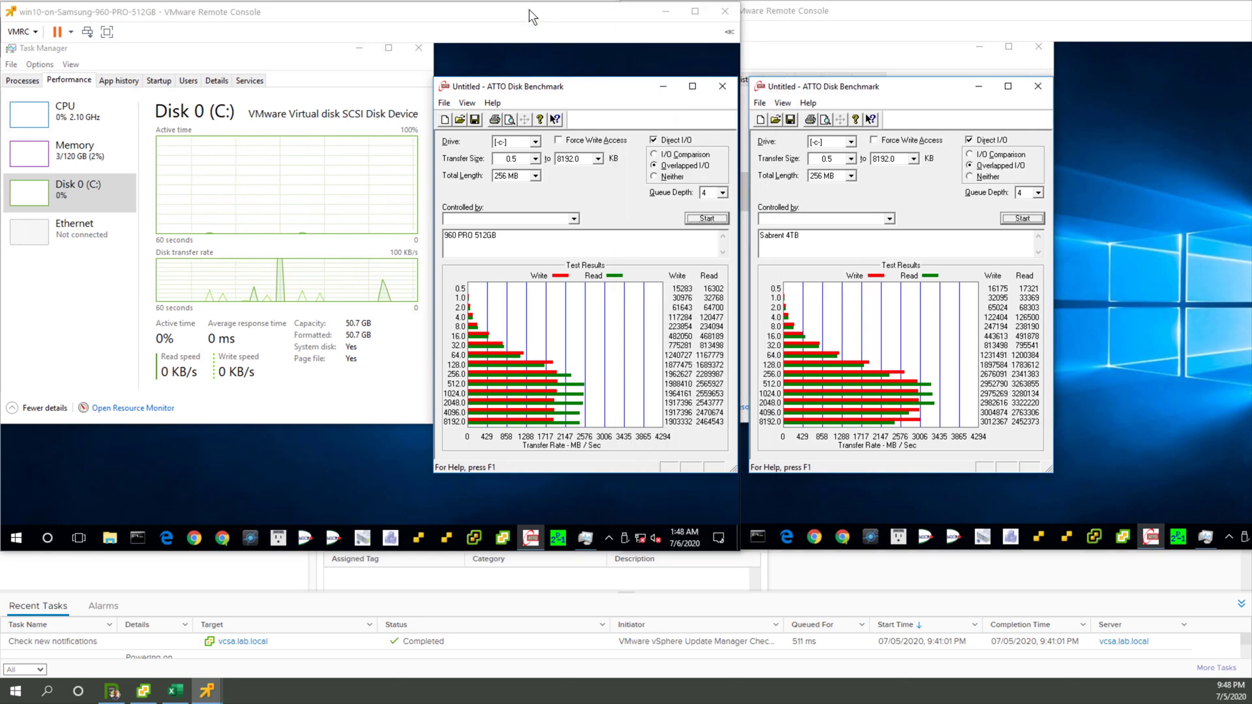
pyautogui.click(898, 95)
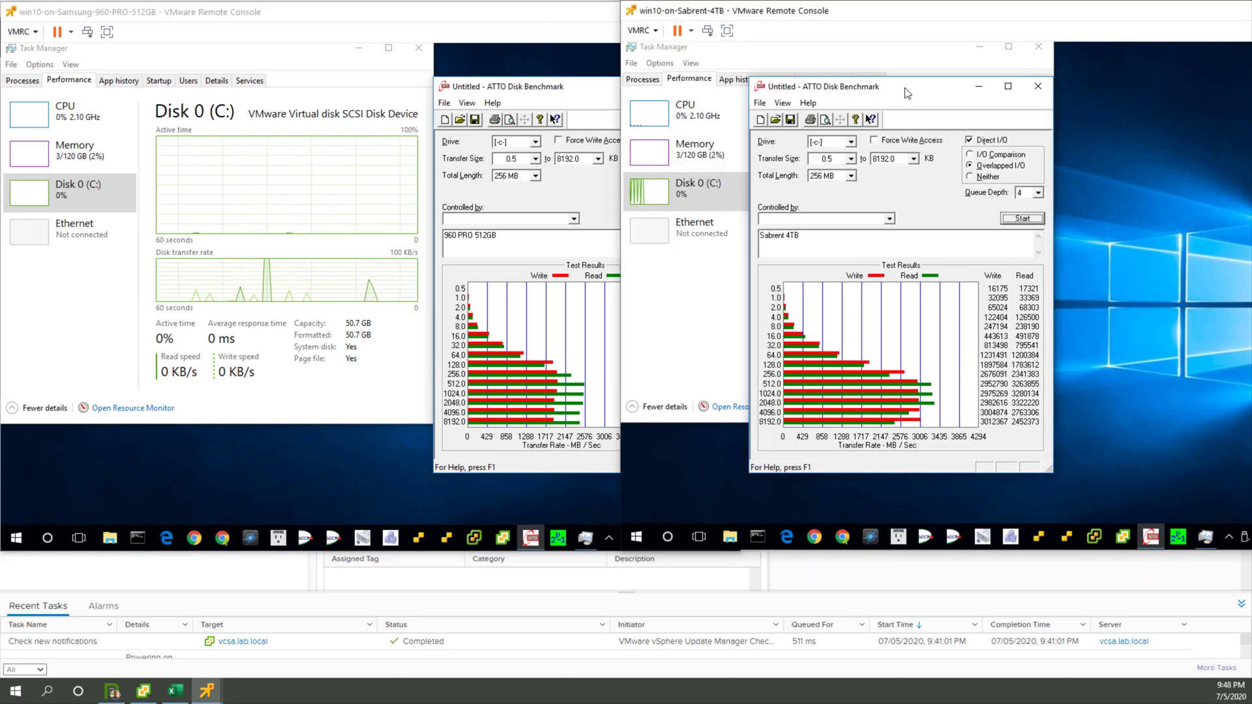
pyautogui.moveTo(907, 93); pyautogui.dragTo(900, 95)
pyautogui.click(535, 20)
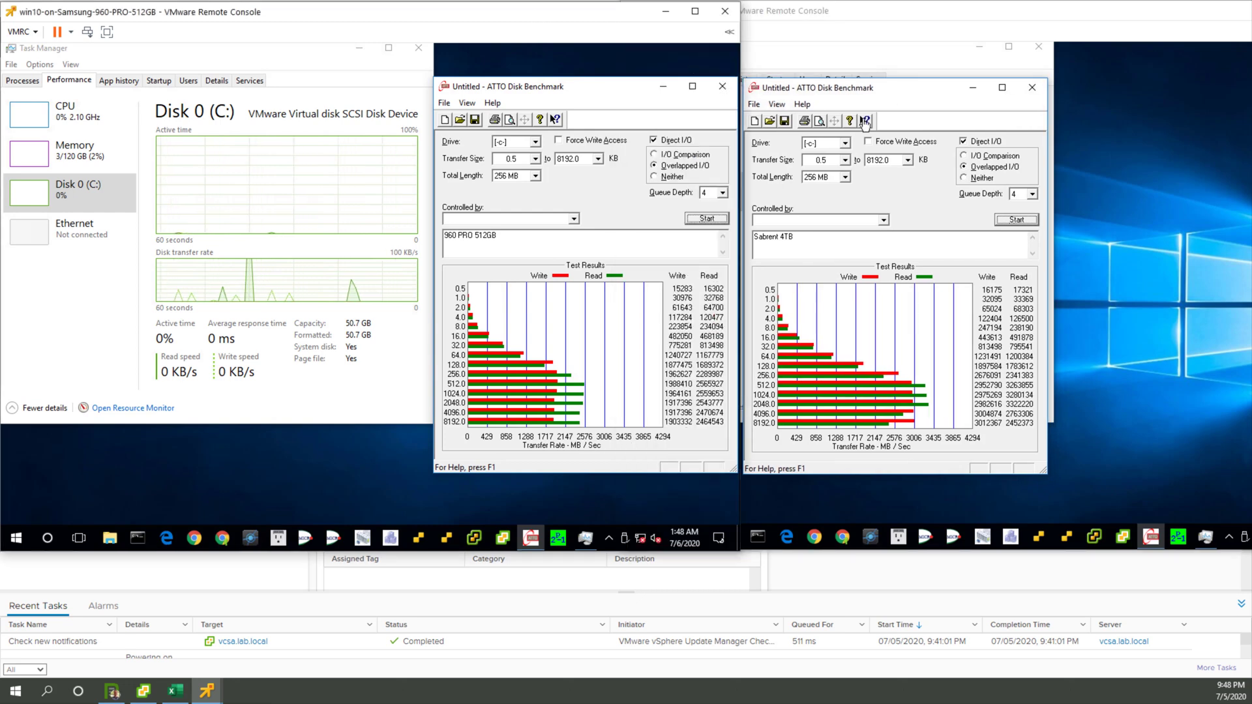
pyautogui.click(902, 92)
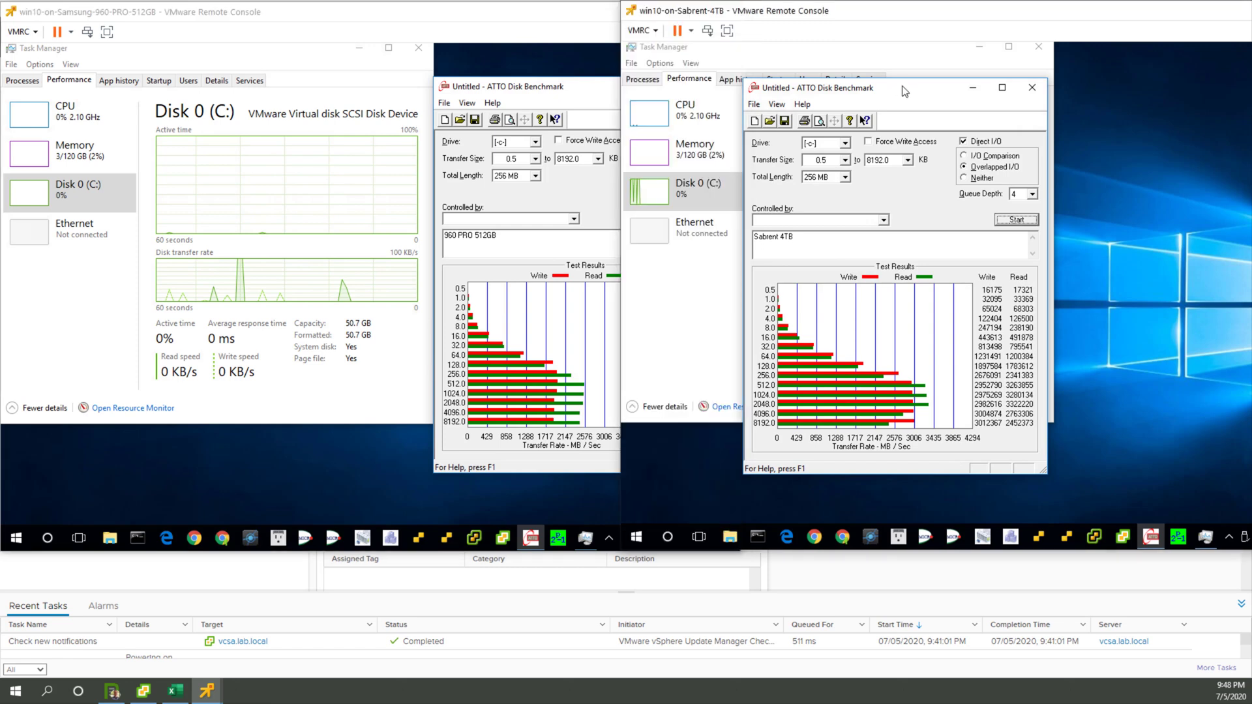
pyautogui.moveTo(901, 95); pyautogui.dragTo(902, 94)
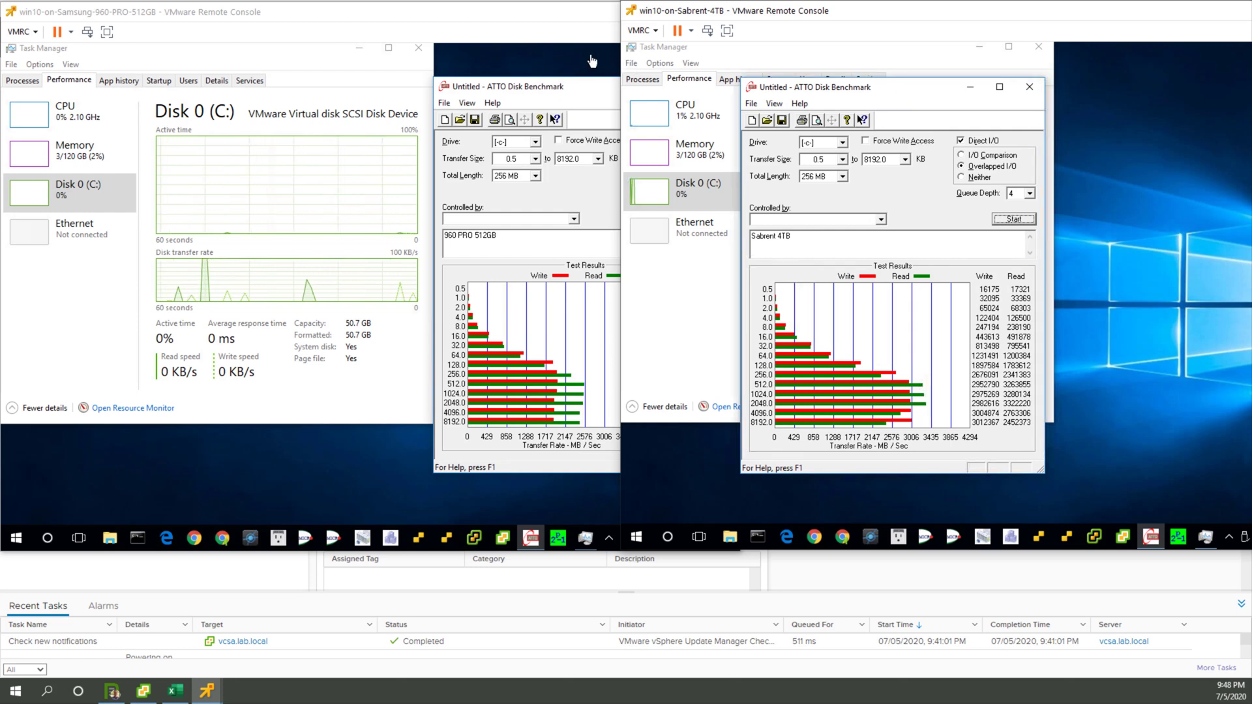
pyautogui.click(502, 14)
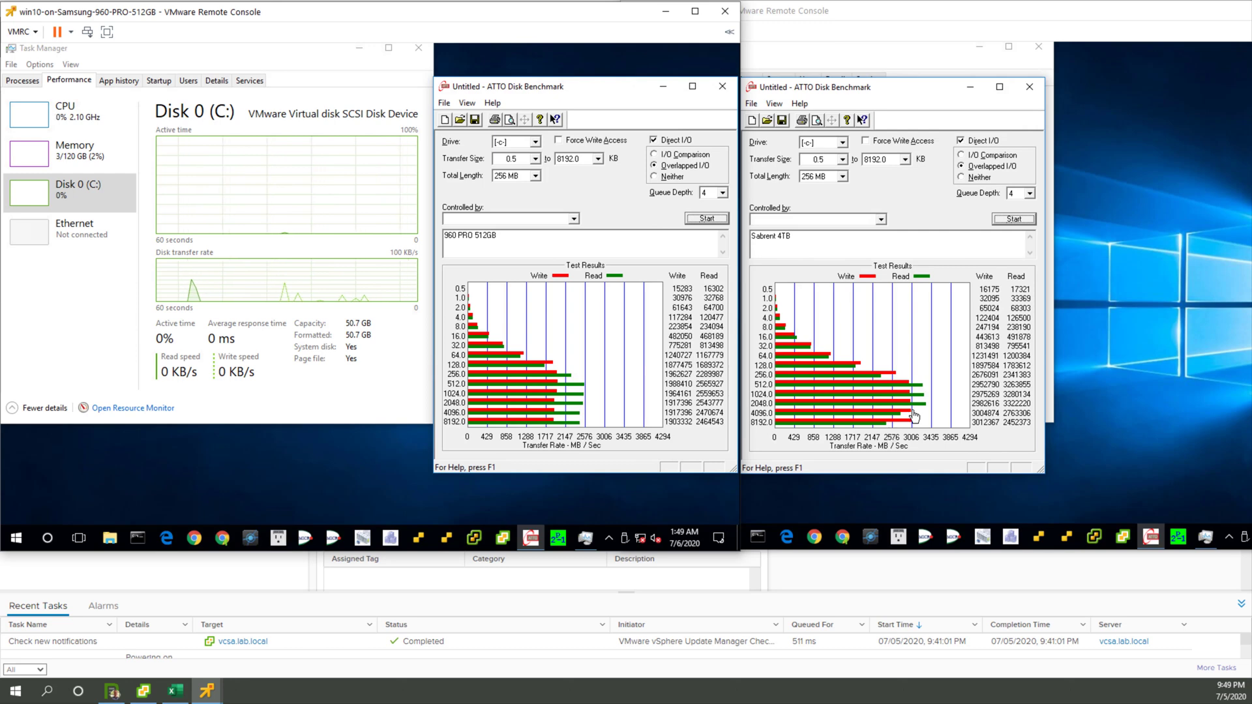
# Step: Find the CrystalDiskMark5_0_3 folder by searching "cry" in the Samsung VM and launch DiskMark64.exe from it
pyautogui.click(20, 539)
pyautogui.write('cry')
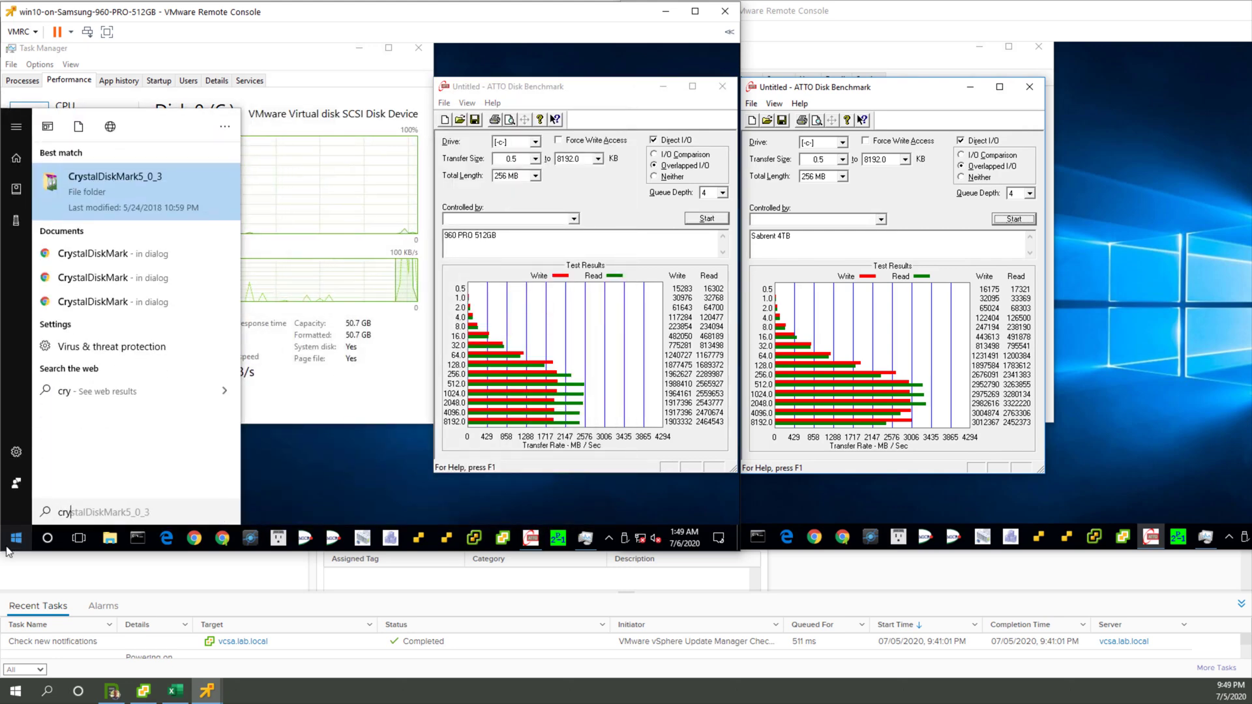
pyautogui.click(89, 176)
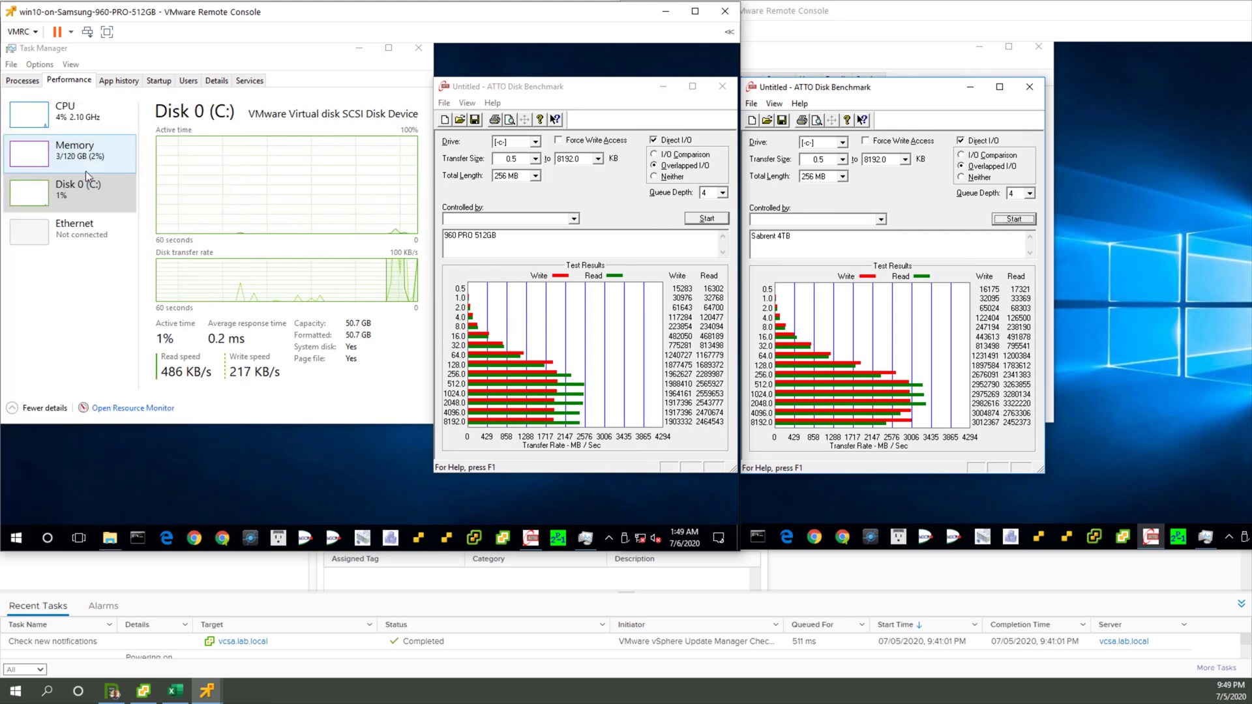
pyautogui.click(292, 208)
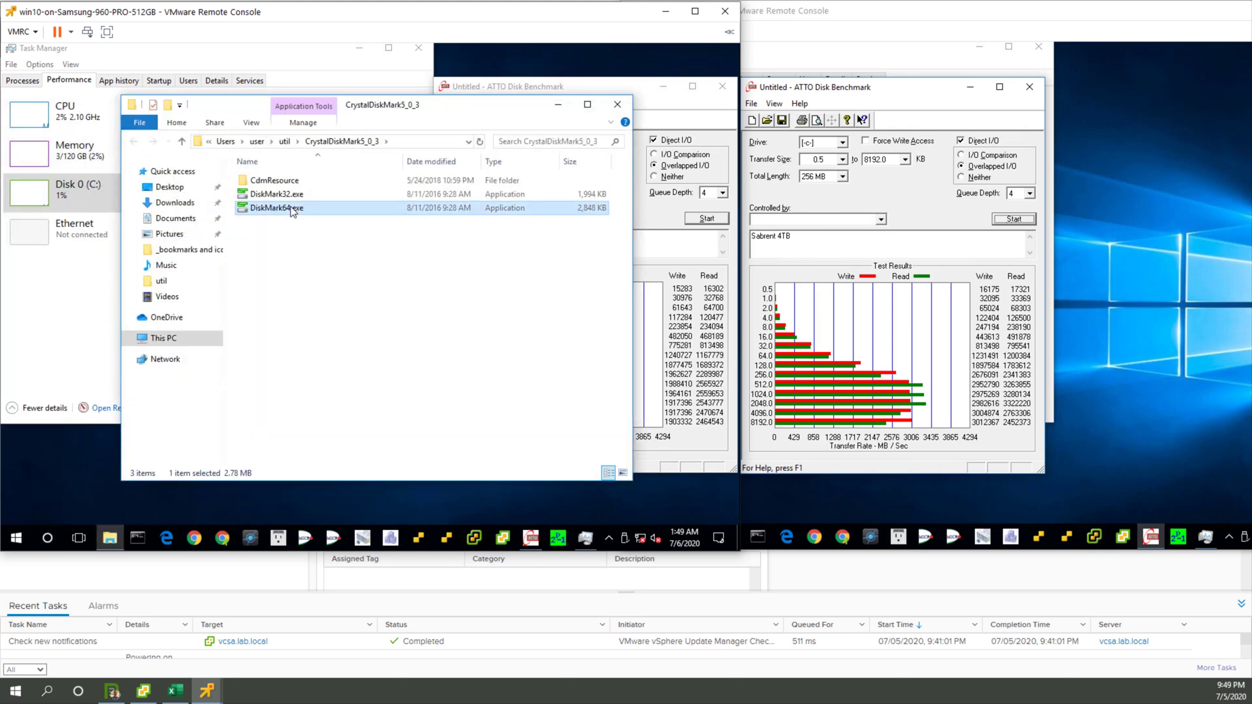
pyautogui.doubleClick(292, 209)
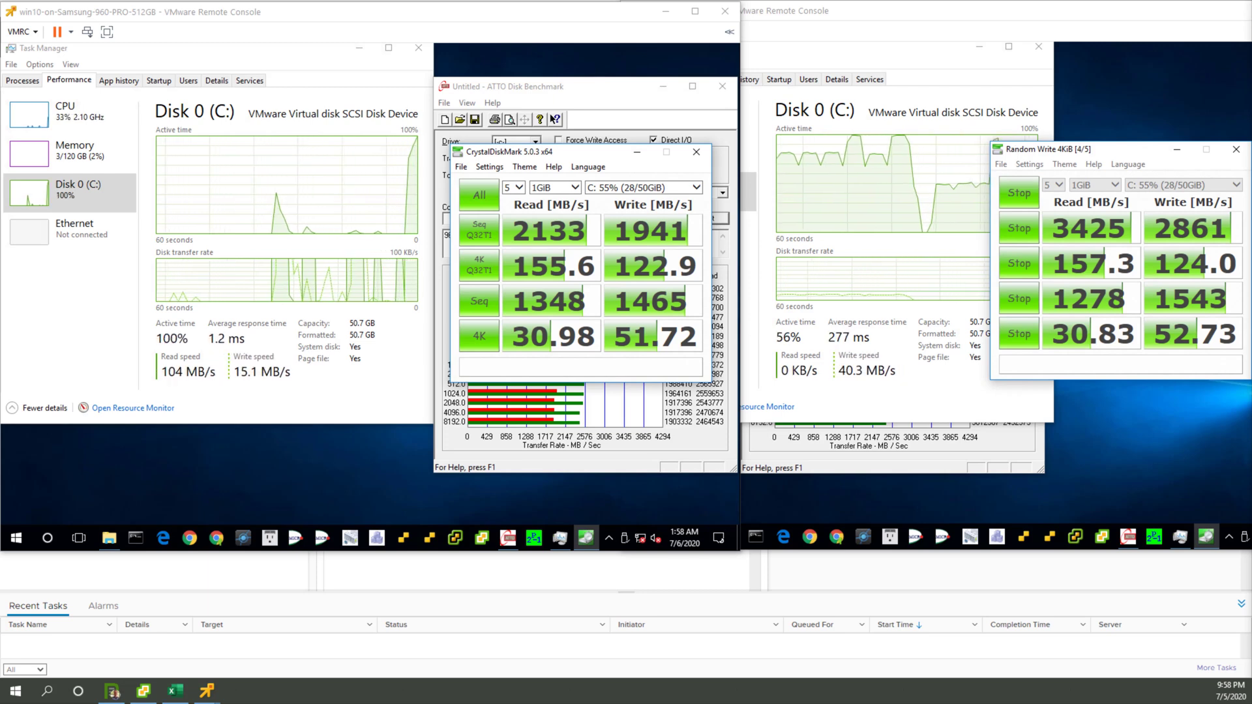
# Step: Bring the Samsung VM's ATTO results forward and minimize CrystalDiskMark and Task Manager in the Sabrent VM
pyautogui.click(574, 87)
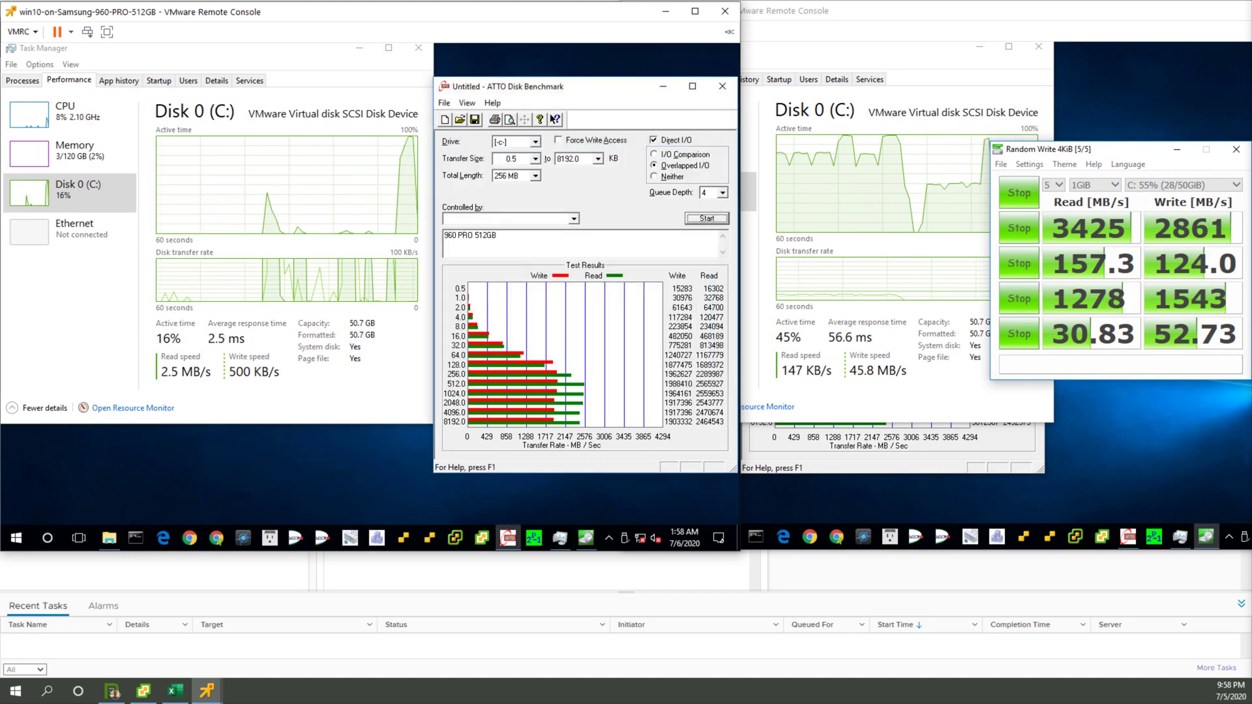
pyautogui.click(1177, 149)
pyautogui.click(1176, 149)
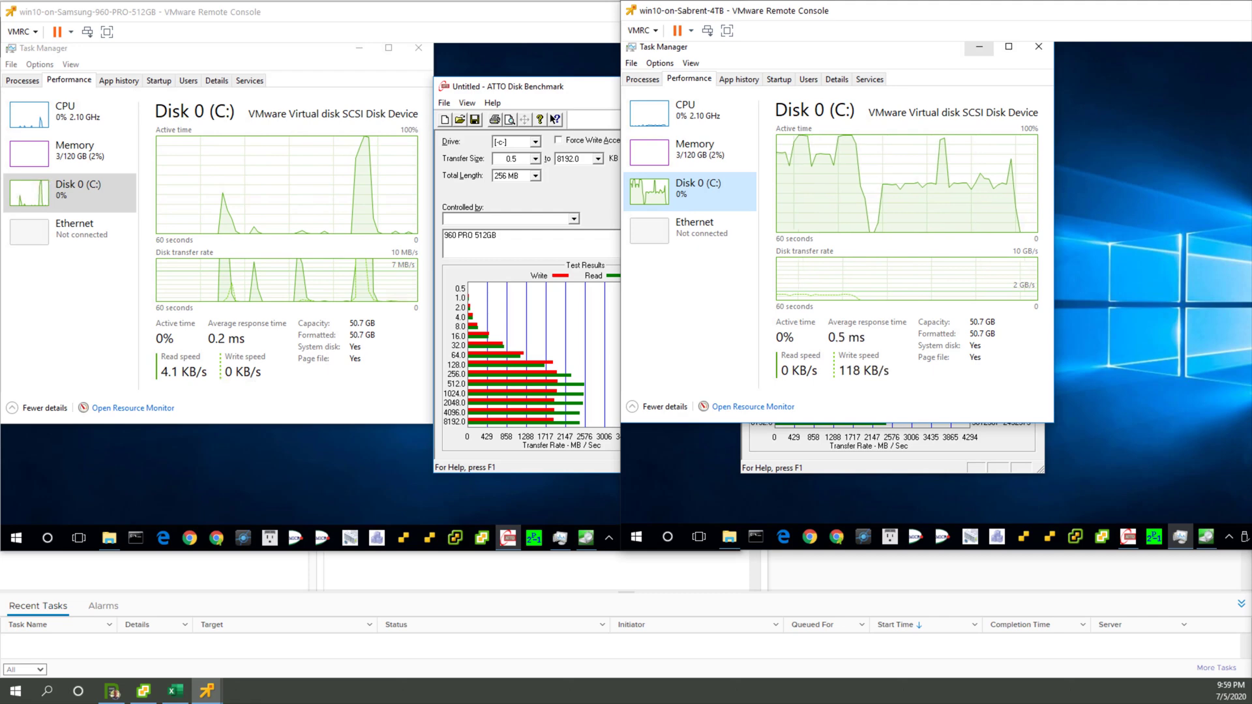
pyautogui.click(979, 46)
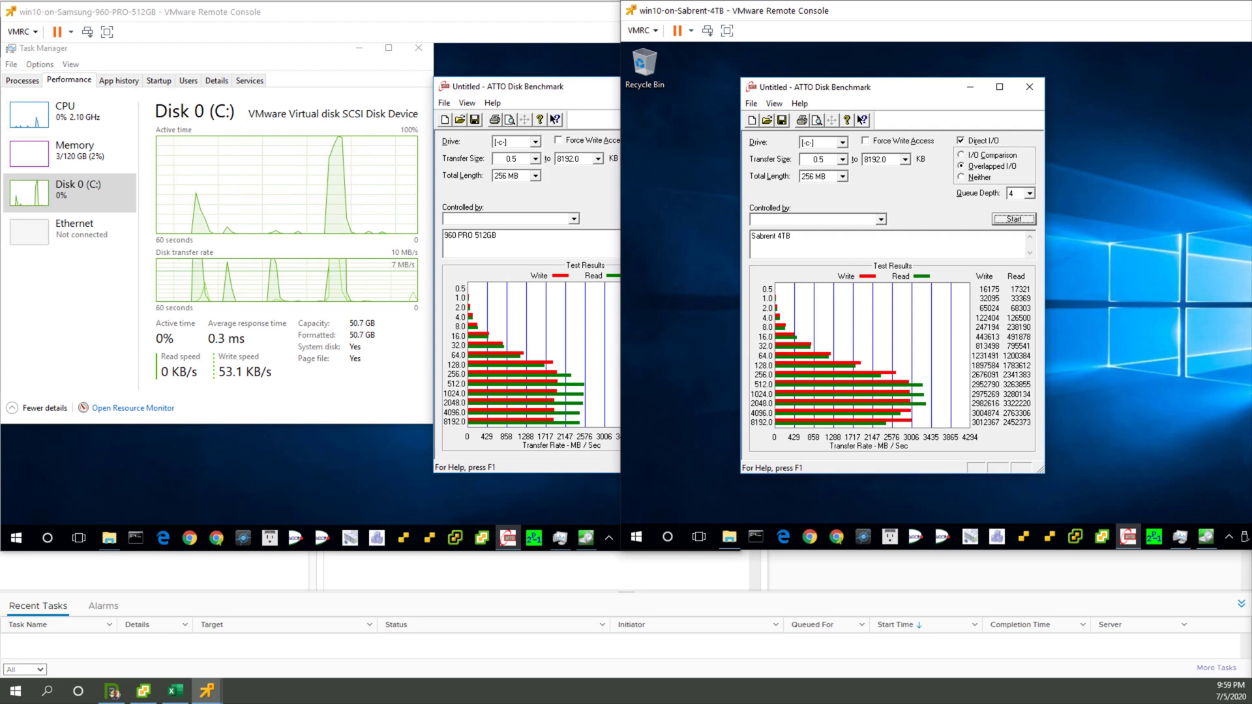
pyautogui.hotkey('alt', 'Tab')
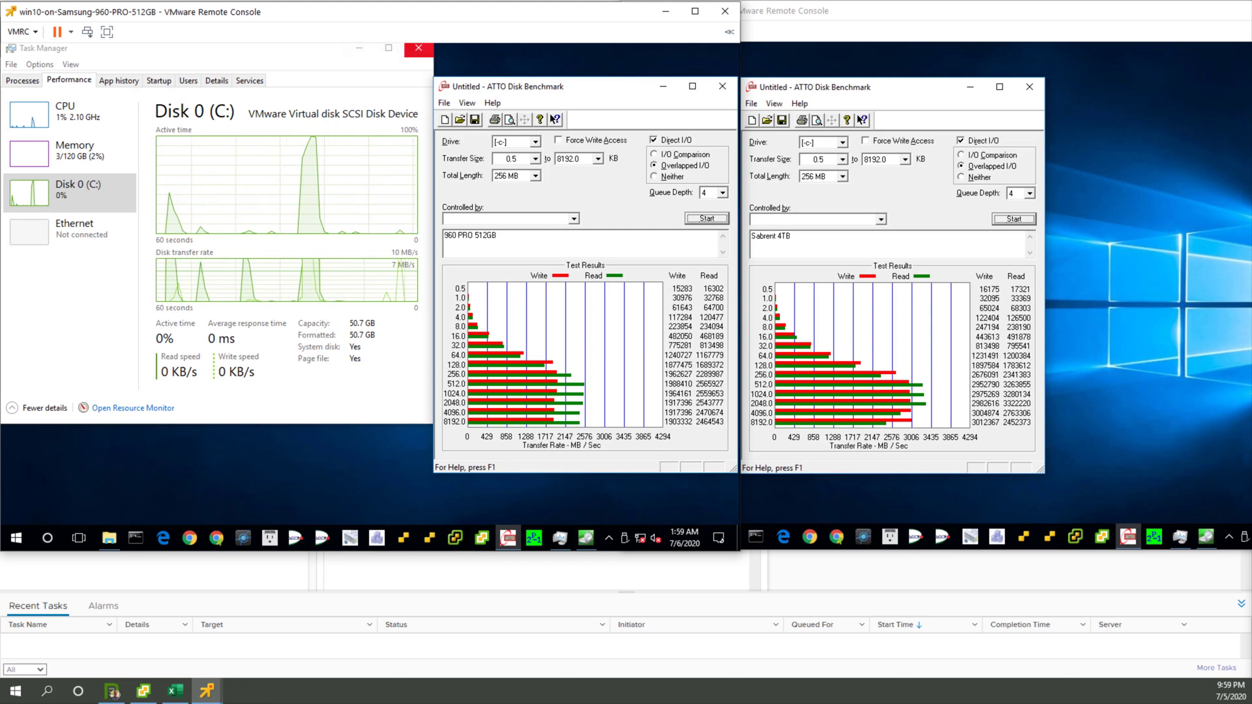
# Step: Close Task Manager in both the Samsung VM and the Sabrent VM, leaving the two ATTO windows side by side
pyautogui.click(418, 48)
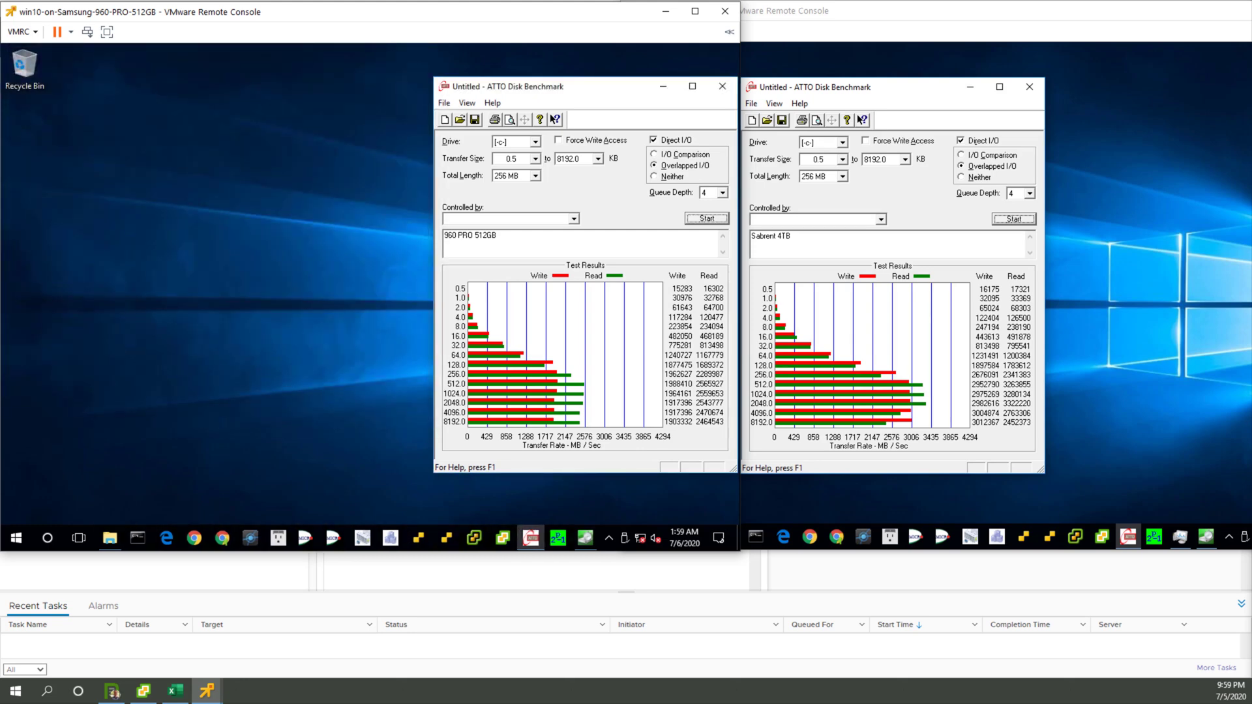
pyautogui.click(1149, 508)
pyautogui.click(1181, 537)
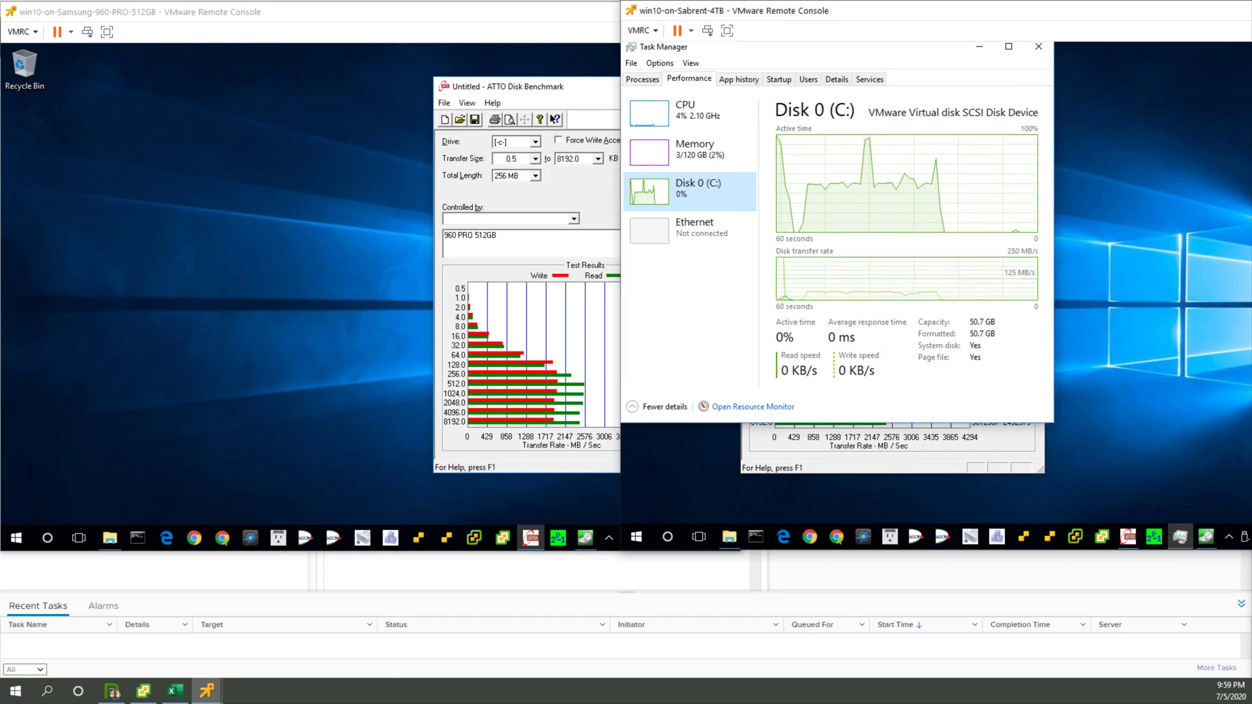
pyautogui.click(1038, 46)
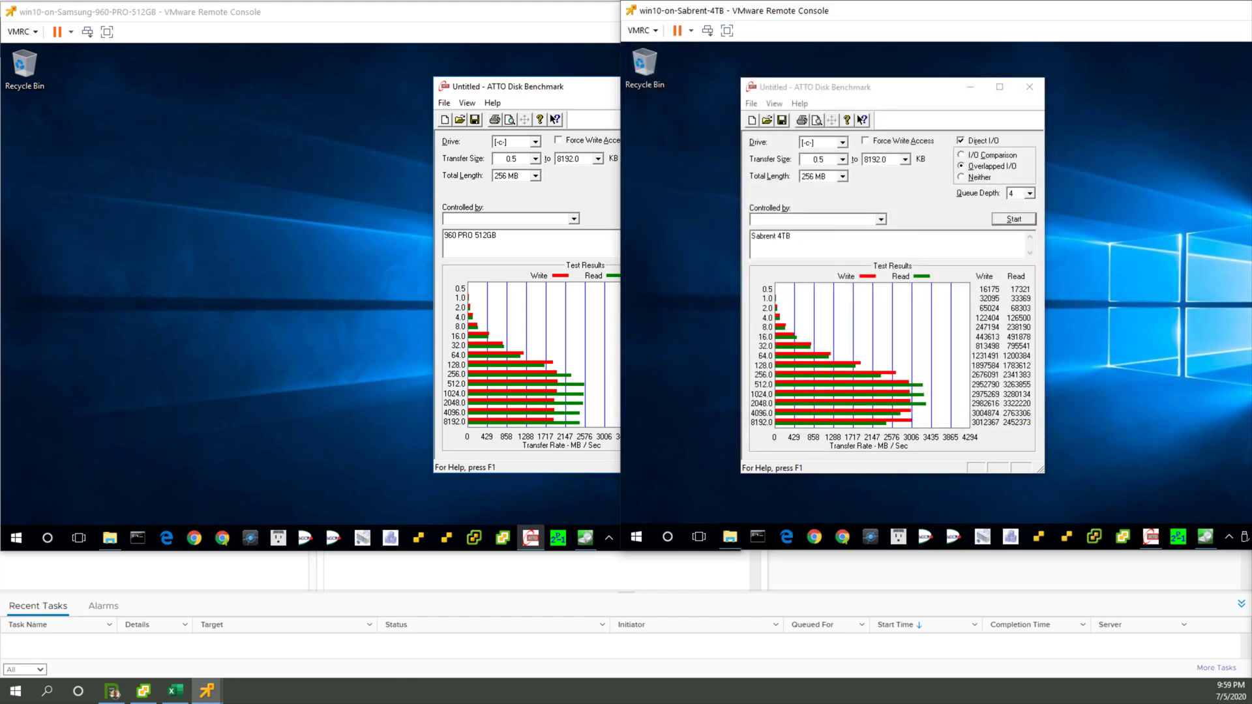
pyautogui.hotkey('alt', 'Tab')
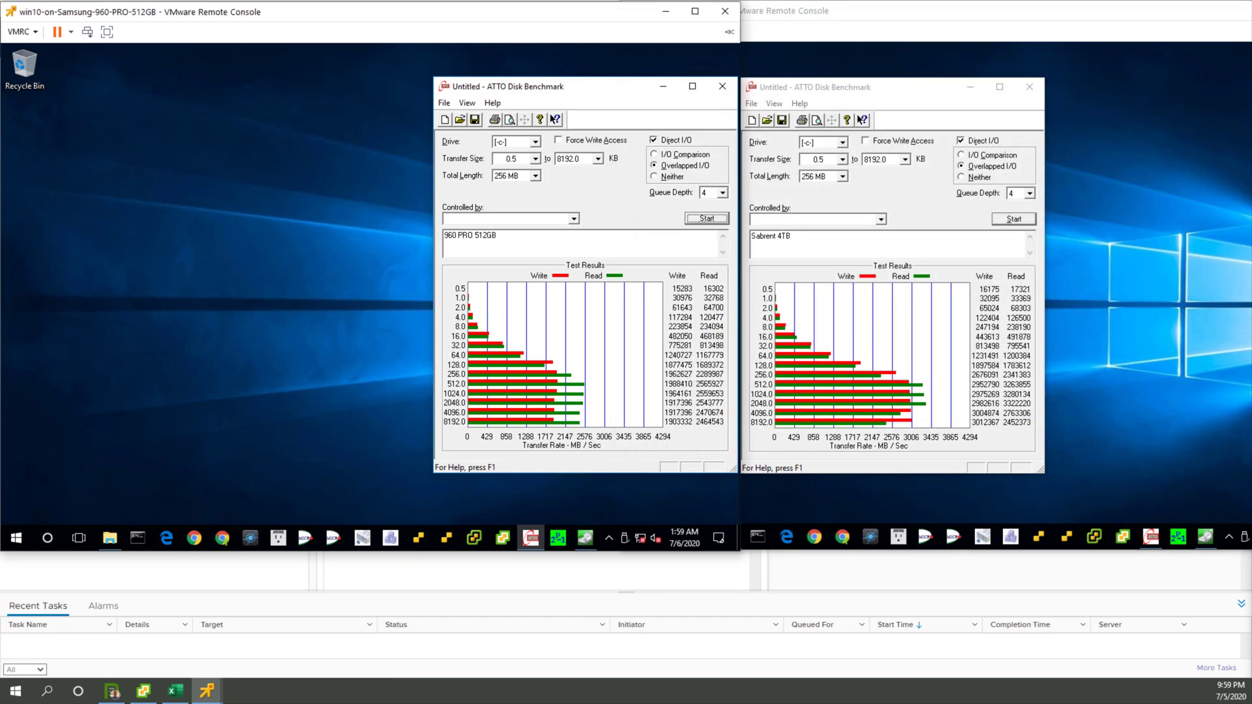
# Step: Move the Sabrent VM's ATTO window toward its desktop's edge and shift the Sabrent console clear of the Samsung console
pyautogui.click(808, 87)
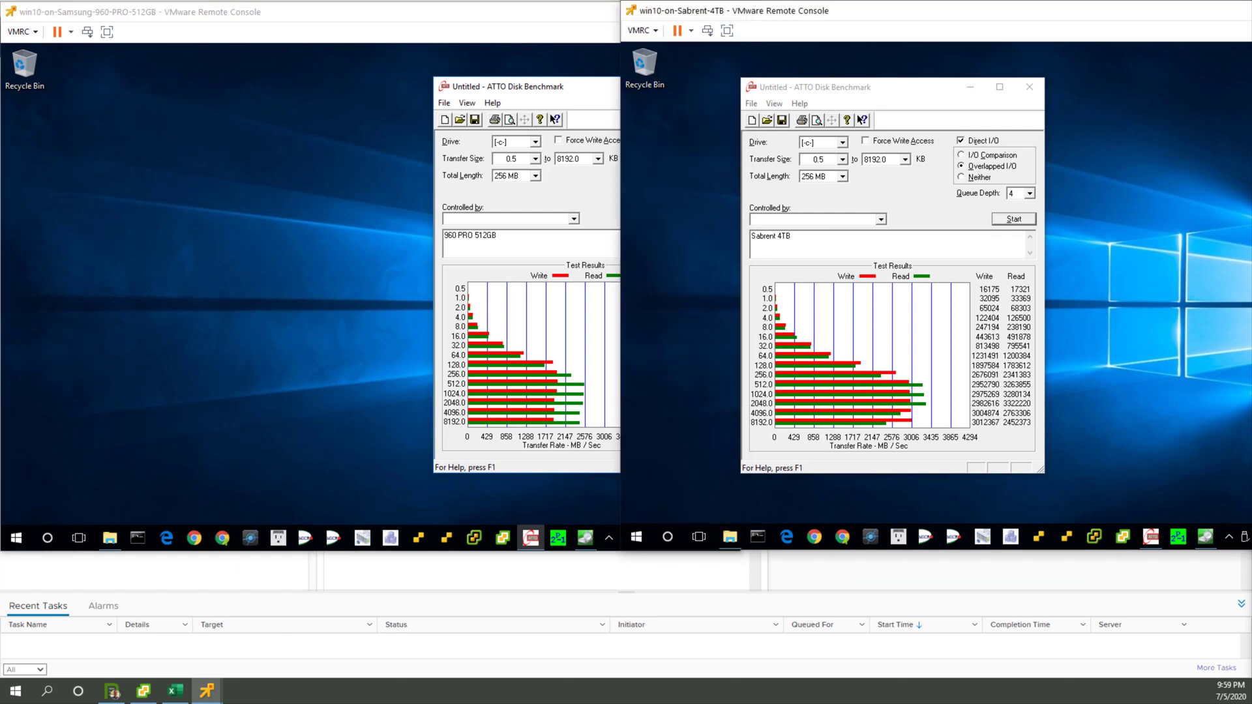
pyautogui.moveTo(835, 93); pyautogui.dragTo(719, 92)
pyautogui.moveTo(847, 10); pyautogui.dragTo(966, 10)
# Step: Minimize both VM consoles and show the VMs and Templates inventory in the vSphere Client
pyautogui.click(665, 11)
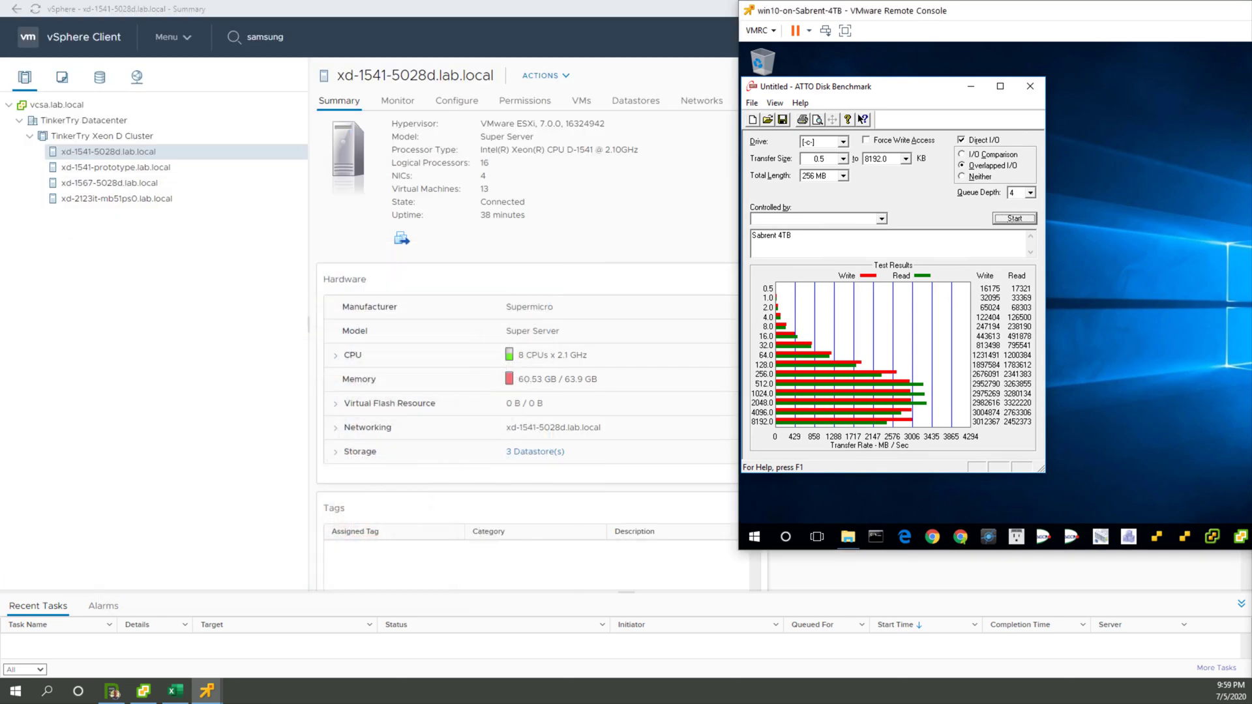
pyautogui.press('super+Down')
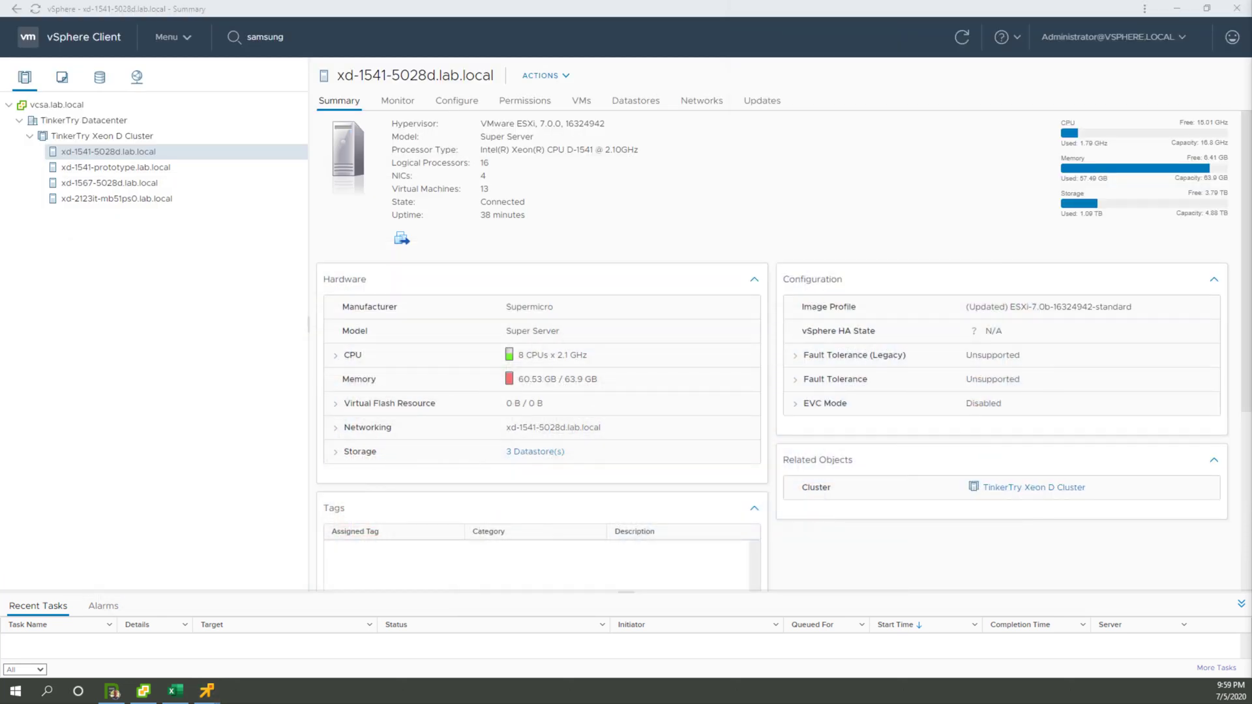
pyautogui.click(62, 77)
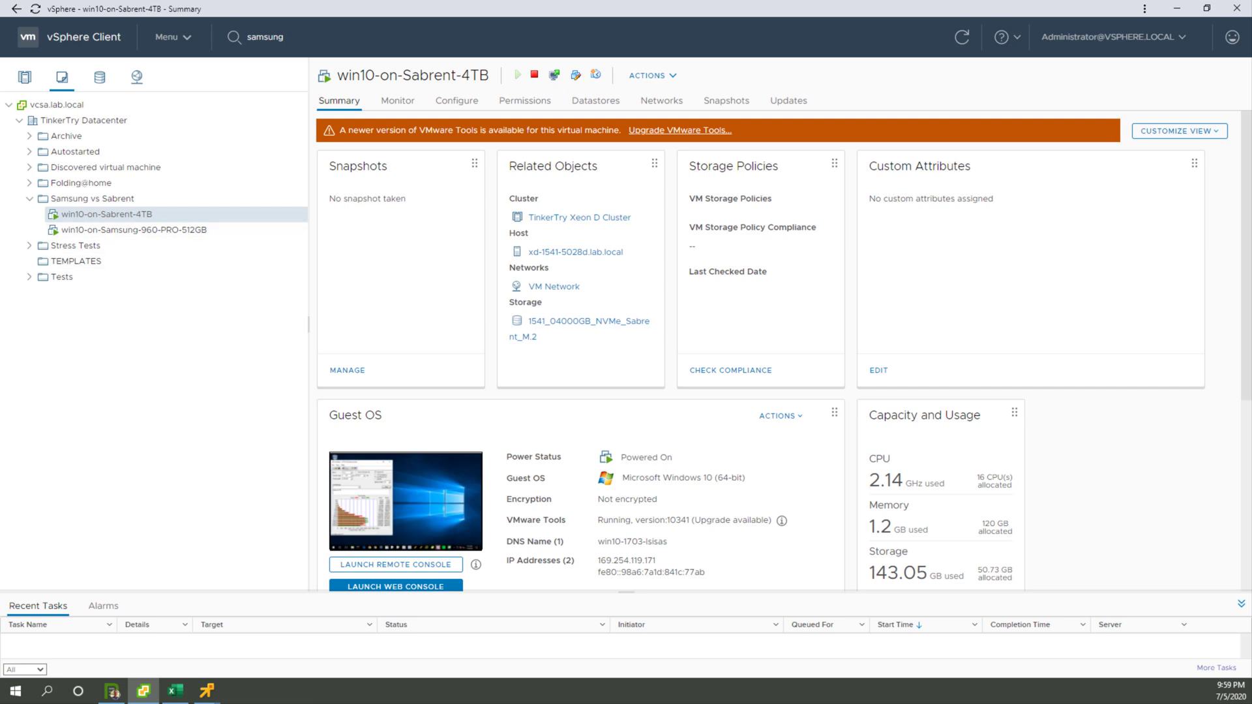
pyautogui.rightClick(157, 215)
pyautogui.moveTo(196, 355)
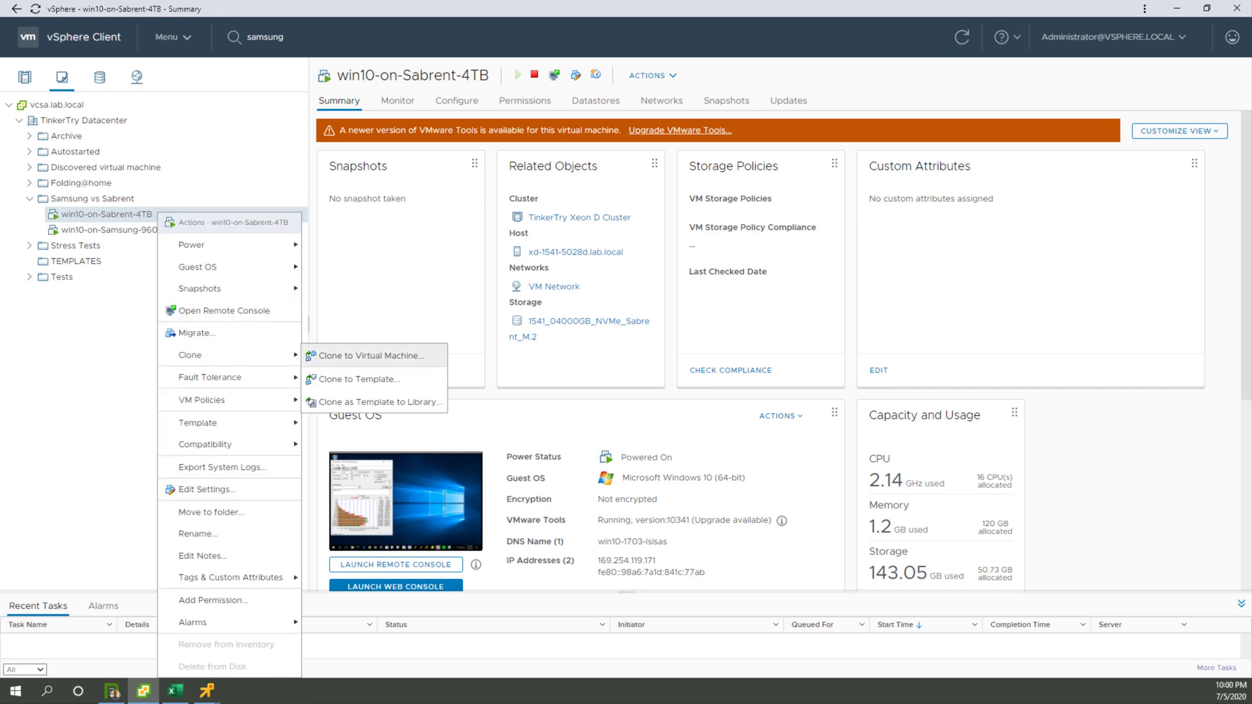
pyautogui.click(371, 355)
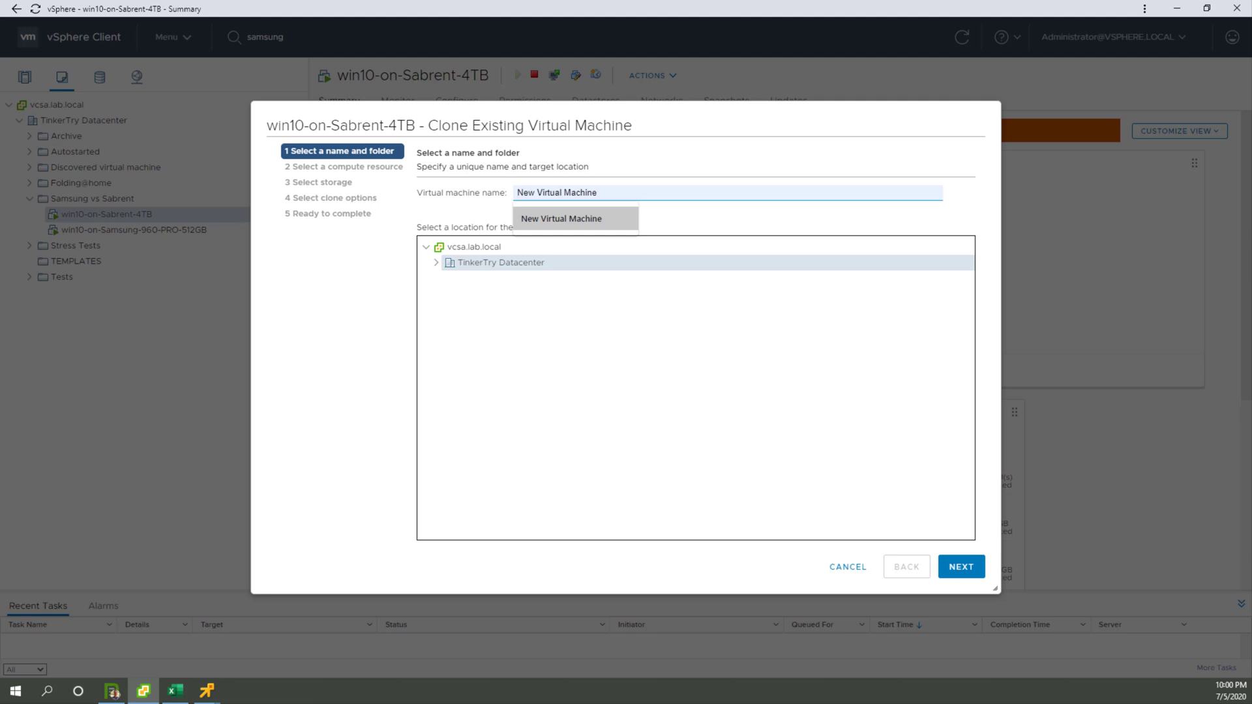
pyautogui.press('BackSpace')
pyautogui.press('Escape')
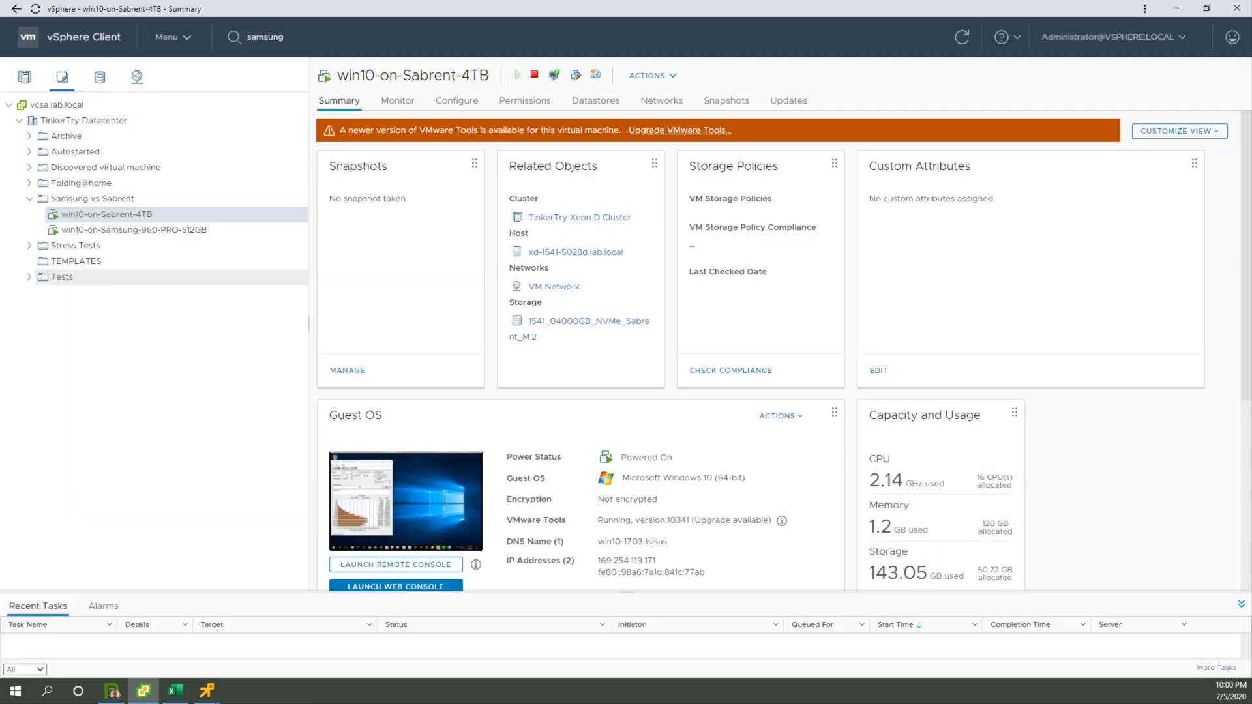
# Step: Copy the name of the win10-on-Sabrent-4TB VM from its Rename dialog without renaming it
pyautogui.rightClick(143, 215)
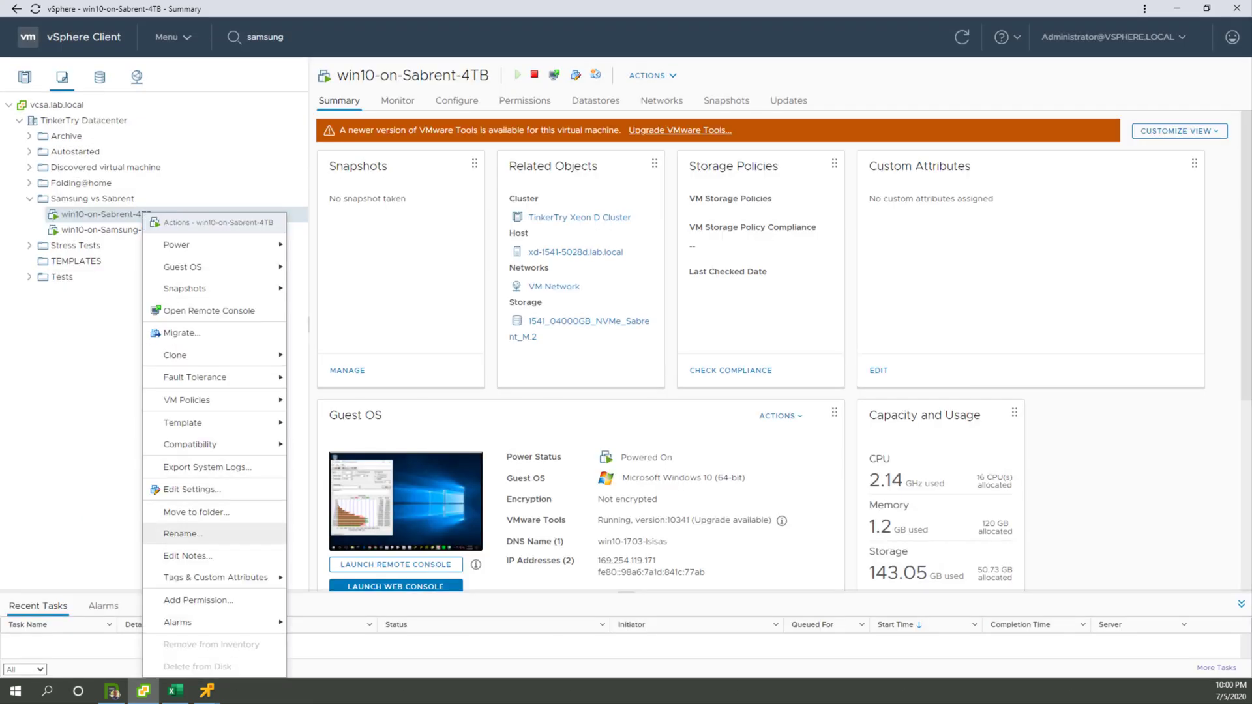
pyautogui.click(183, 534)
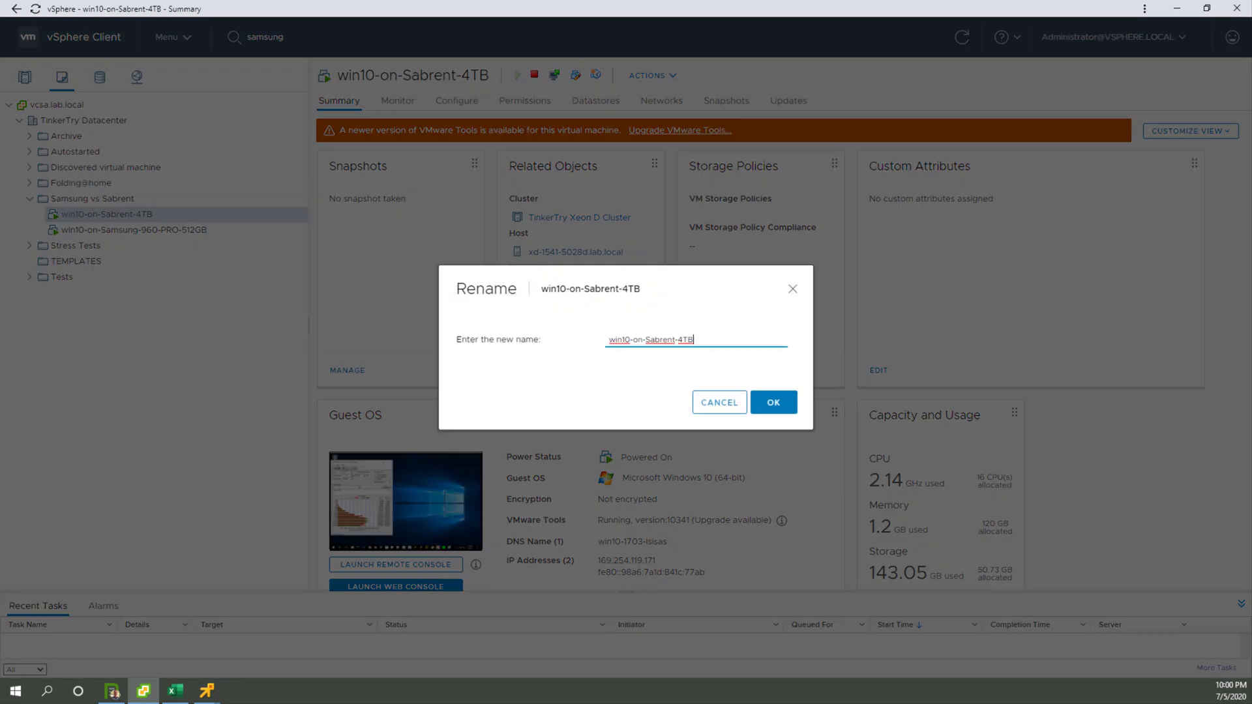
pyautogui.moveTo(695, 340); pyautogui.dragTo(607, 339)
pyautogui.hotkey('ctrl', 'c')
pyautogui.click(720, 402)
# Step: Try to clone win10-on-Sabrent-4TB as win10-on-Sabrent-4TB-2 onto the 1541_04000GB_NVMe_Sabrent_M.2 datastore
pyautogui.rightClick(182, 214)
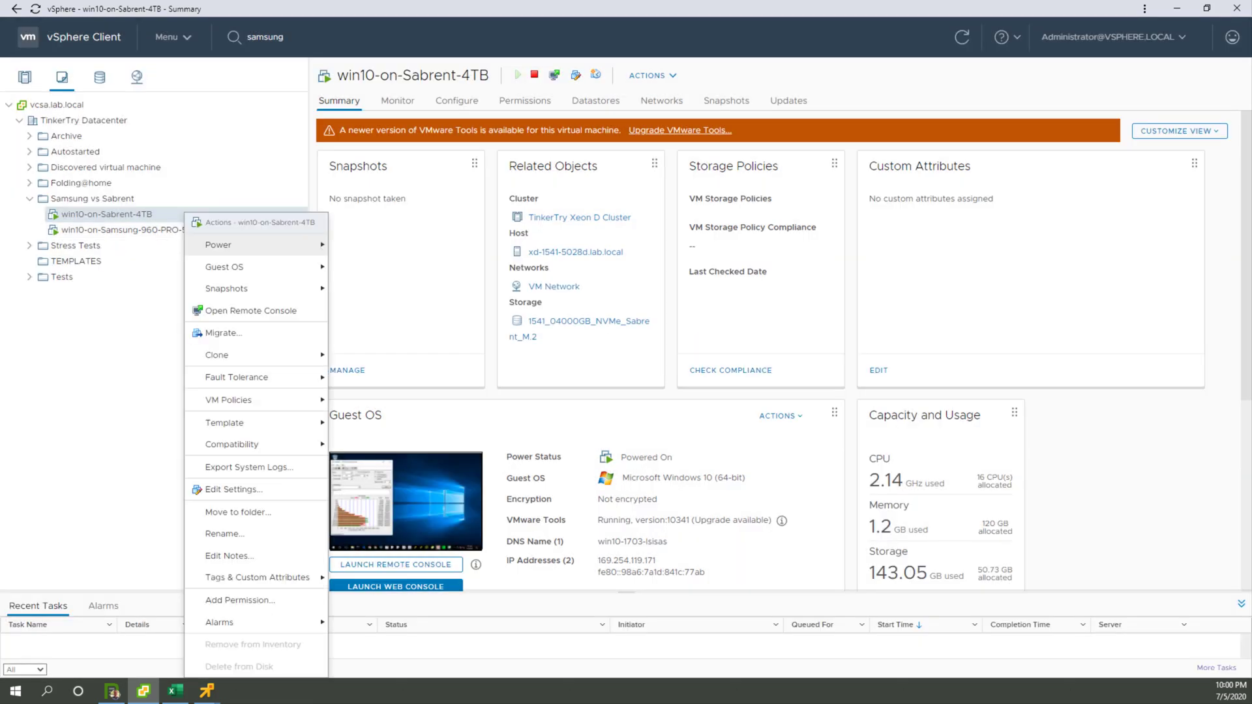
pyautogui.moveTo(243, 355)
pyautogui.click(391, 356)
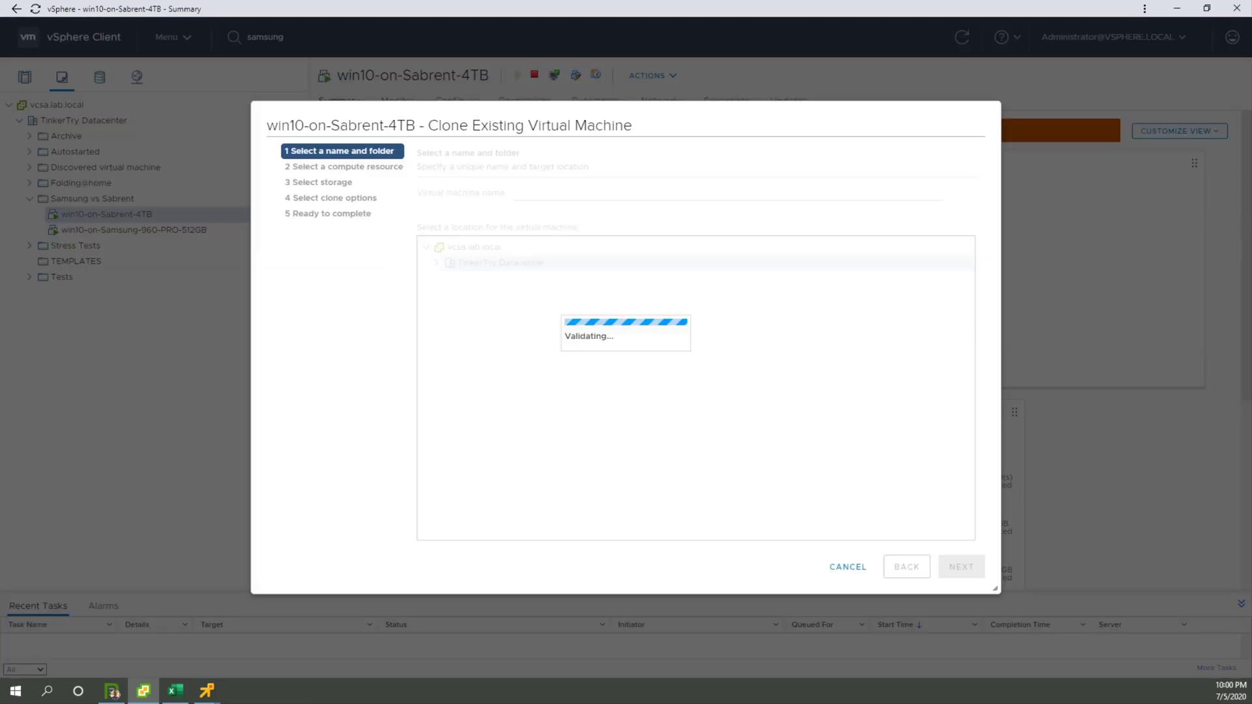
pyautogui.hotkey('ctrl', 'v')
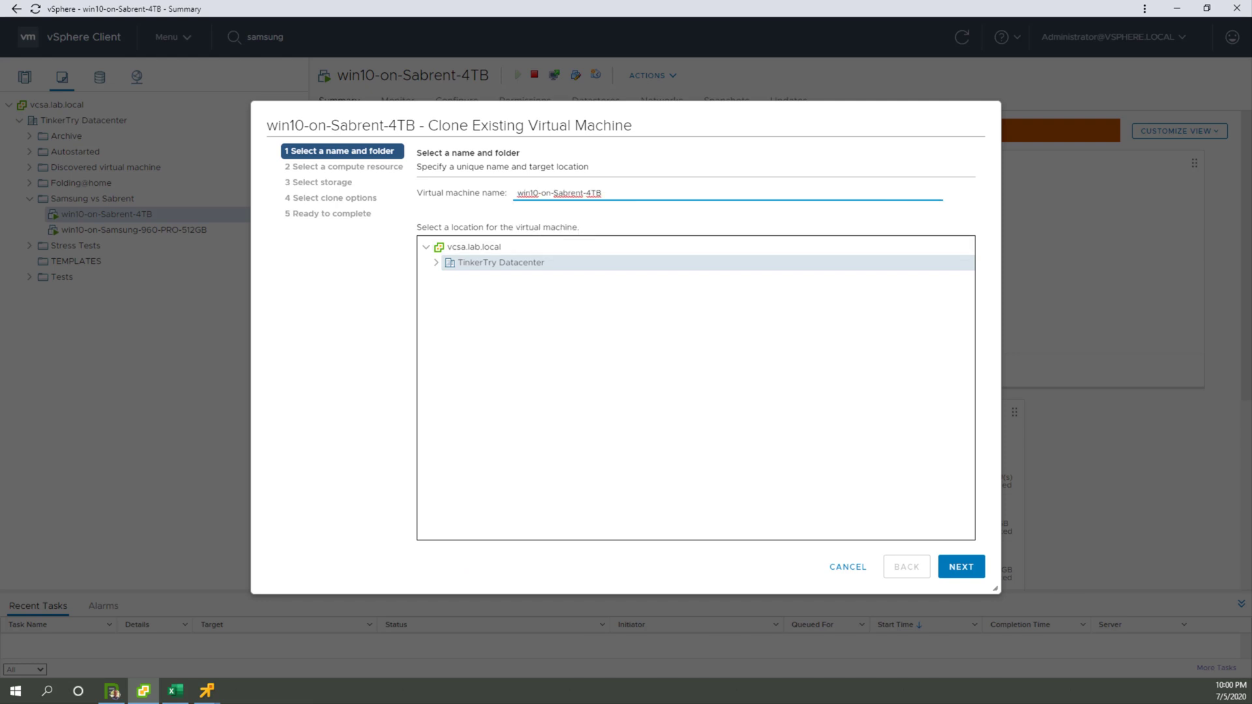
pyautogui.write('-2')
pyautogui.click(961, 566)
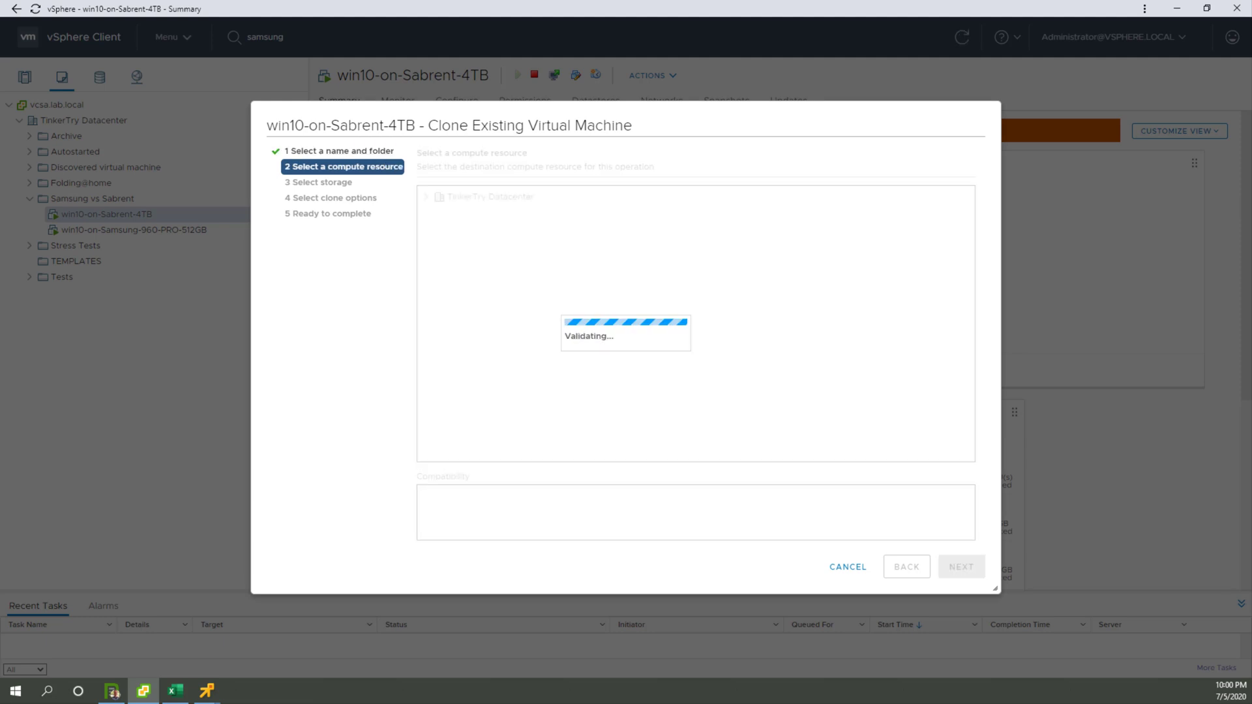
pyautogui.click(961, 567)
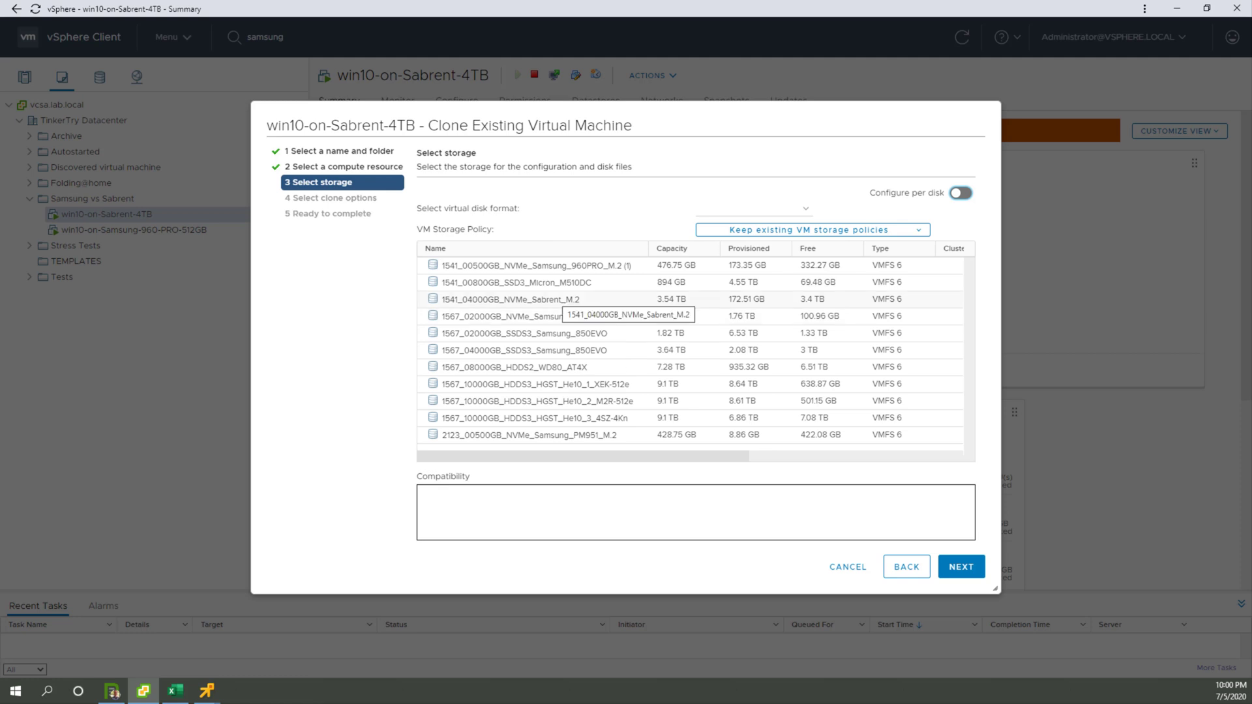
pyautogui.click(554, 299)
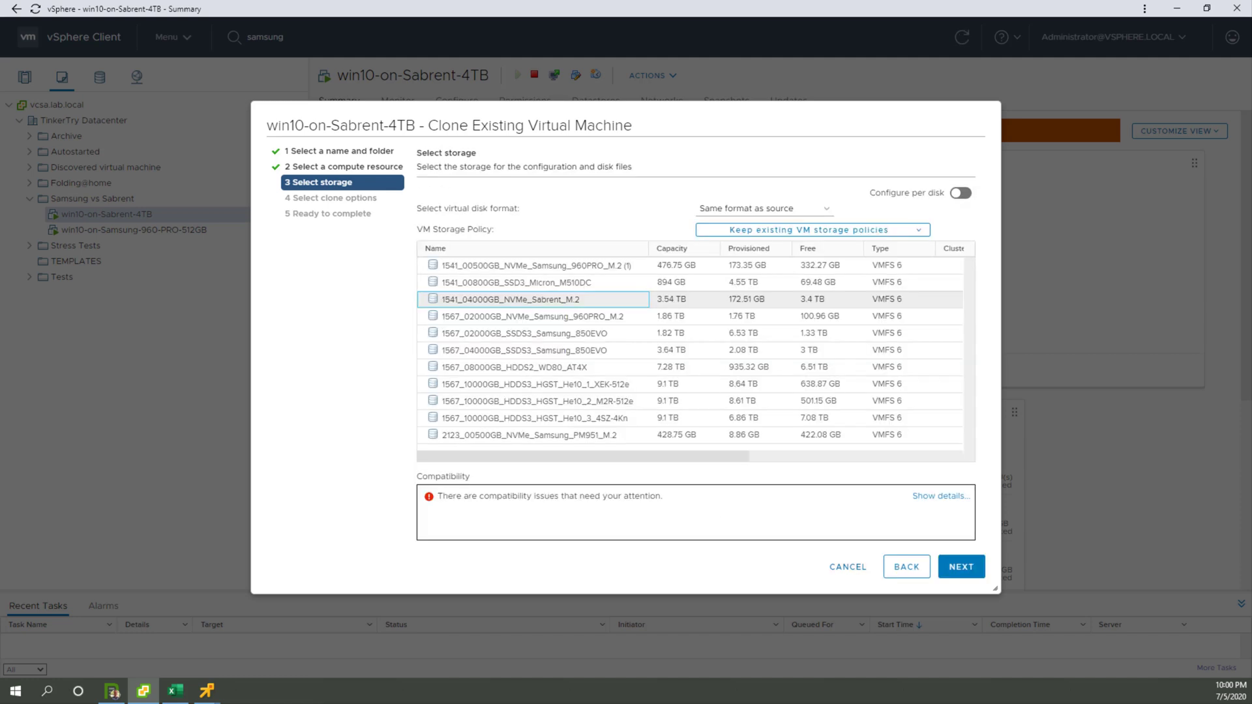
pyautogui.click(847, 568)
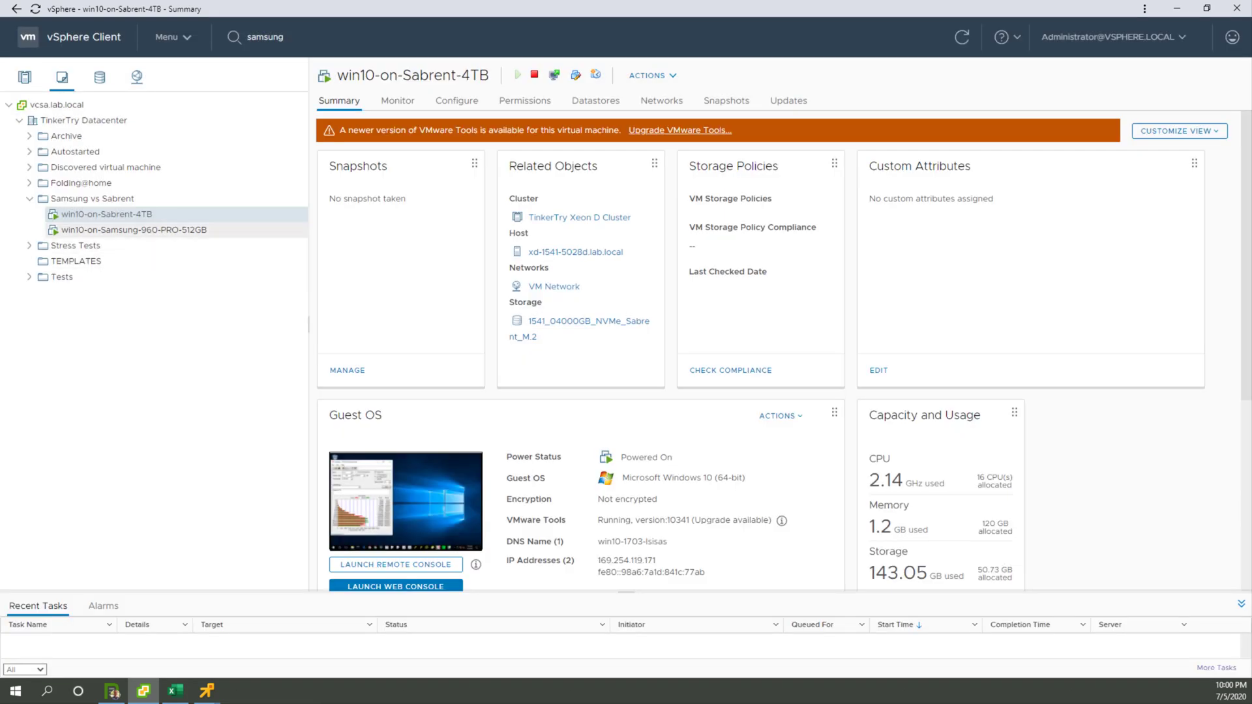
# Step: Copy the name of the win10-on-Samsung-960-PRO-512GB VM from its Rename dialog without renaming it
pyautogui.click(133, 230)
pyautogui.rightClick(206, 231)
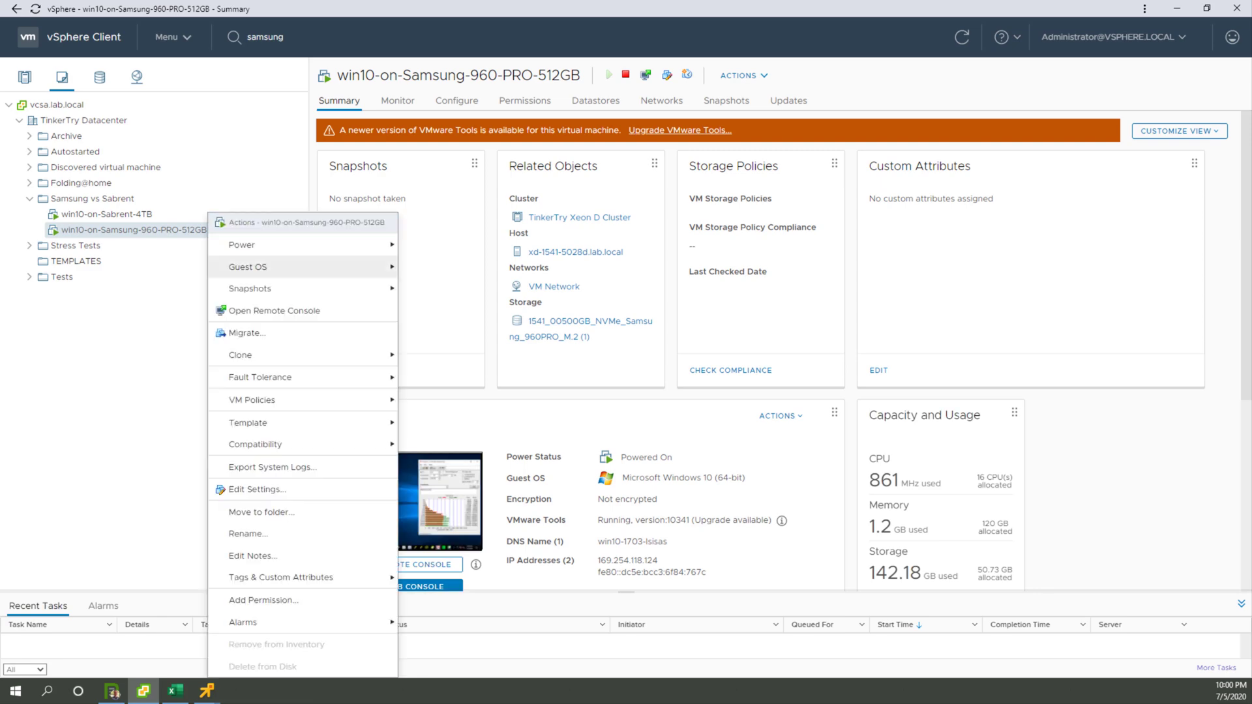
pyautogui.click(263, 533)
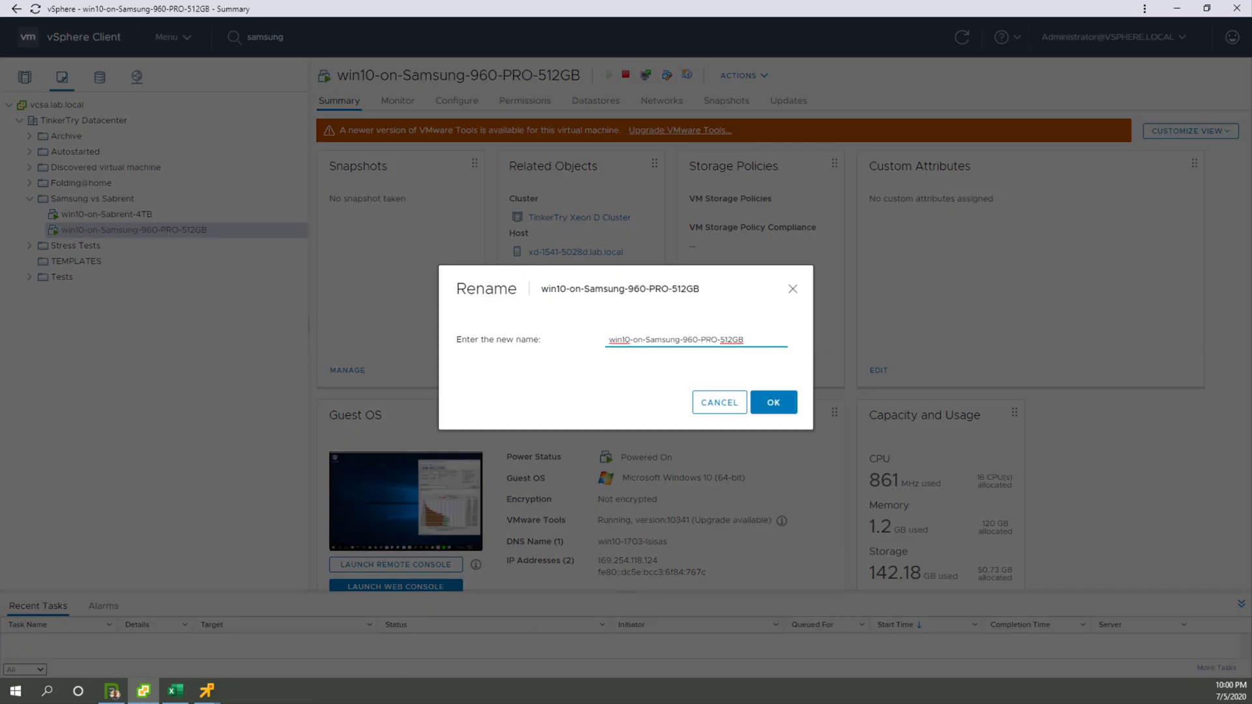
pyautogui.moveTo(745, 340); pyautogui.dragTo(606, 341)
pyautogui.hotkey('ctrl', 'c')
pyautogui.click(720, 402)
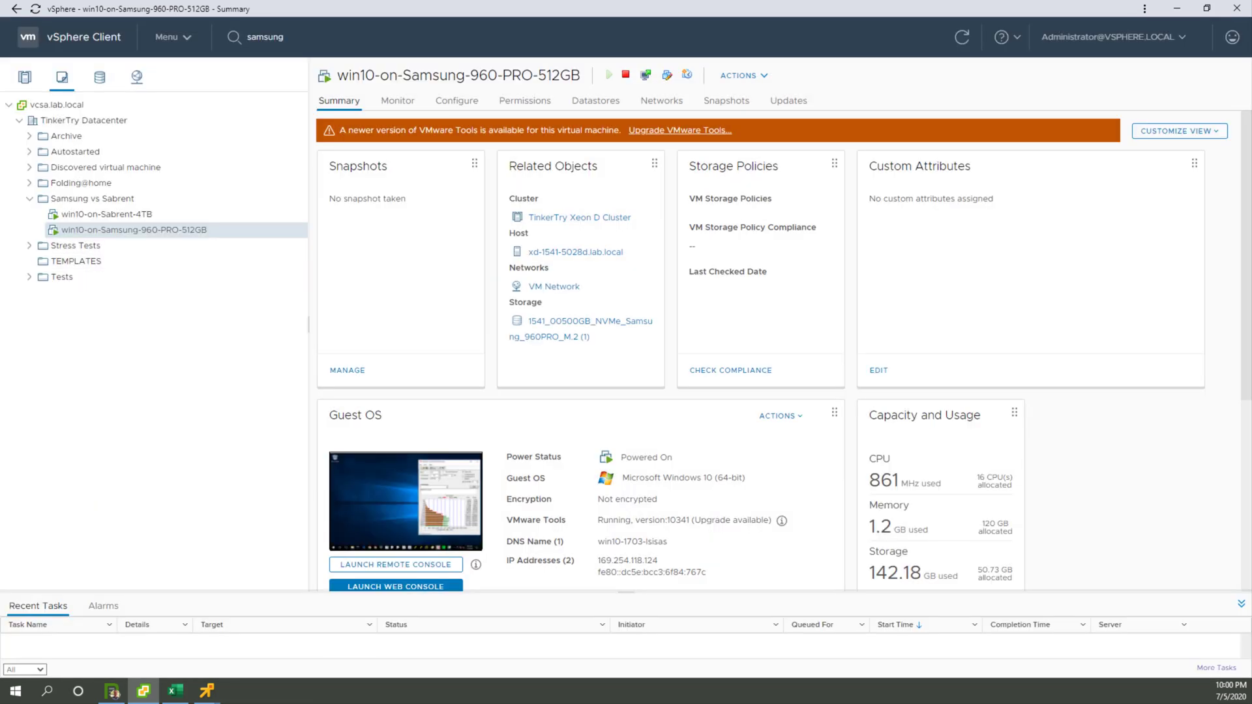
# Step: Start cloning the Samsung VM to a virtual machine named win10-on-Samsung-960-PRO-512GB-2, keeping the default location and compute resource
pyautogui.rightClick(208, 229)
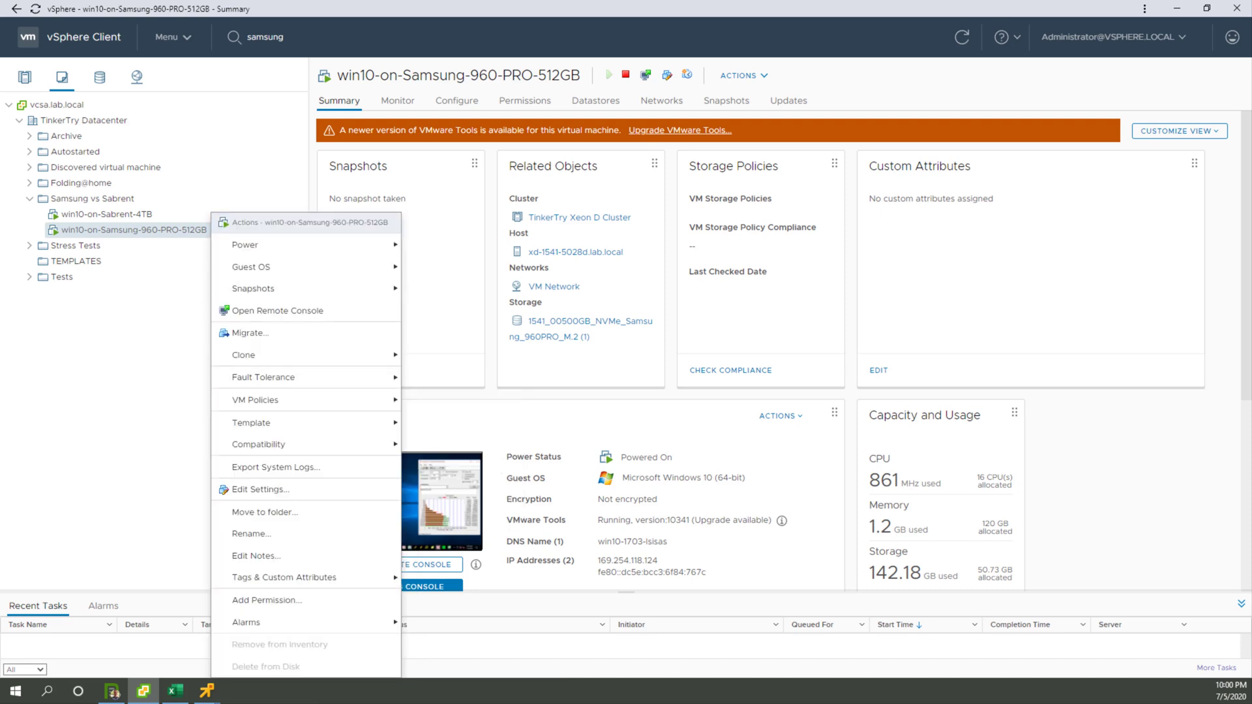
pyautogui.moveTo(274, 355)
pyautogui.click(469, 356)
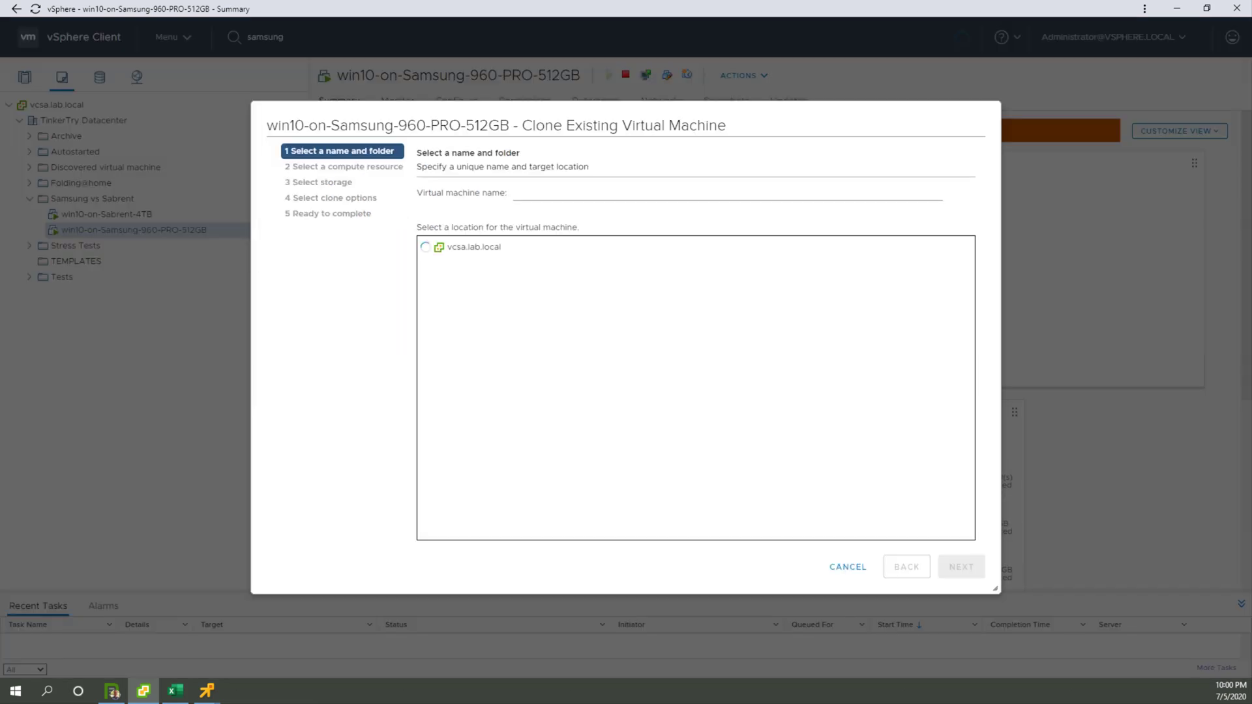
pyautogui.hotkey('ctrl', 'v')
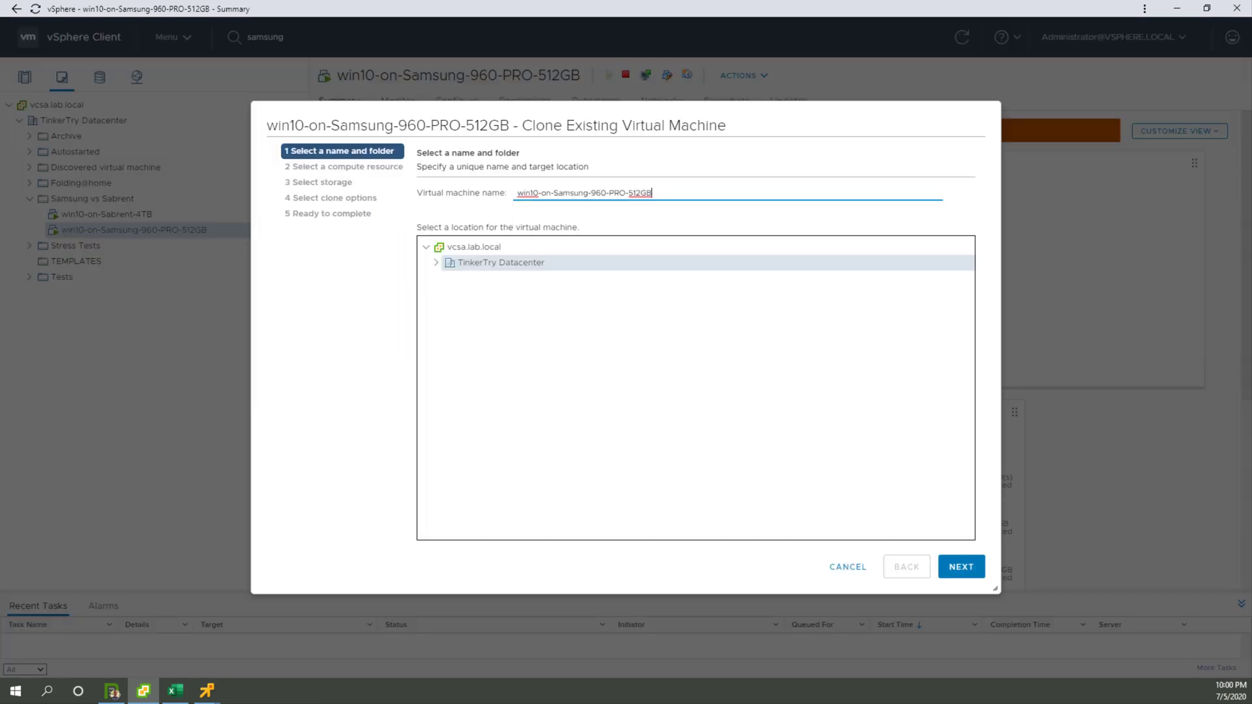
pyautogui.write('-2')
pyautogui.click(961, 566)
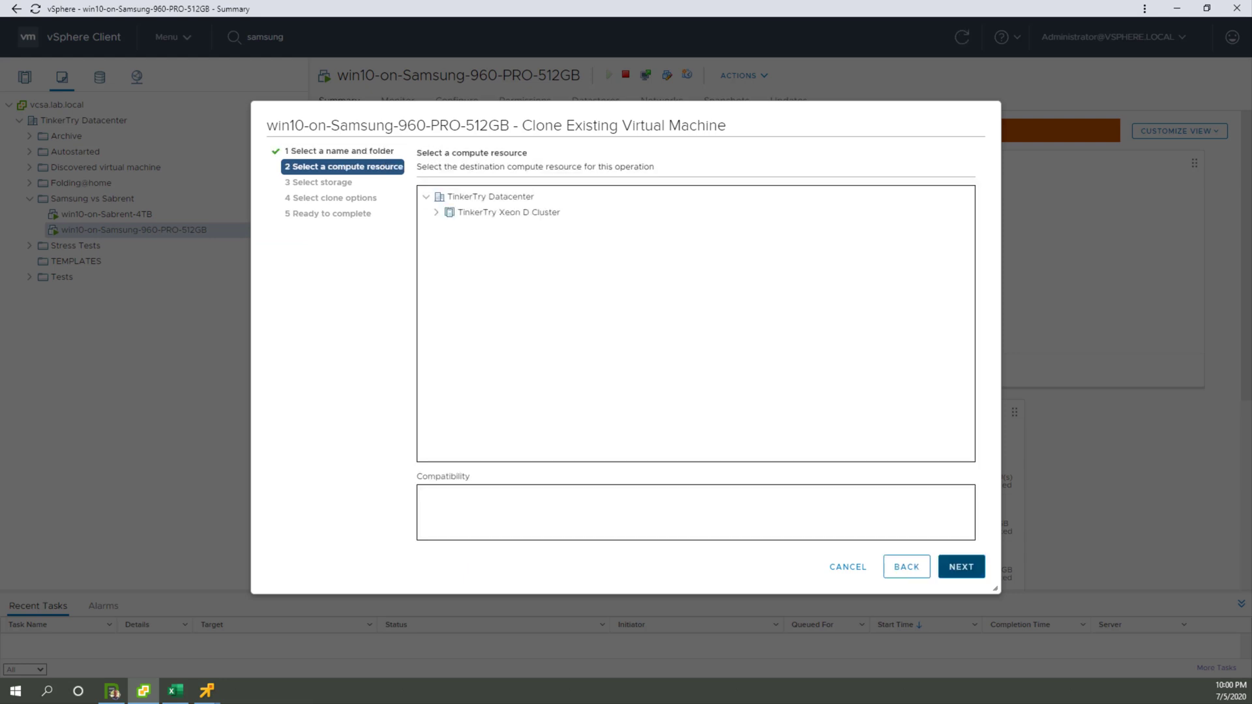
pyautogui.click(962, 567)
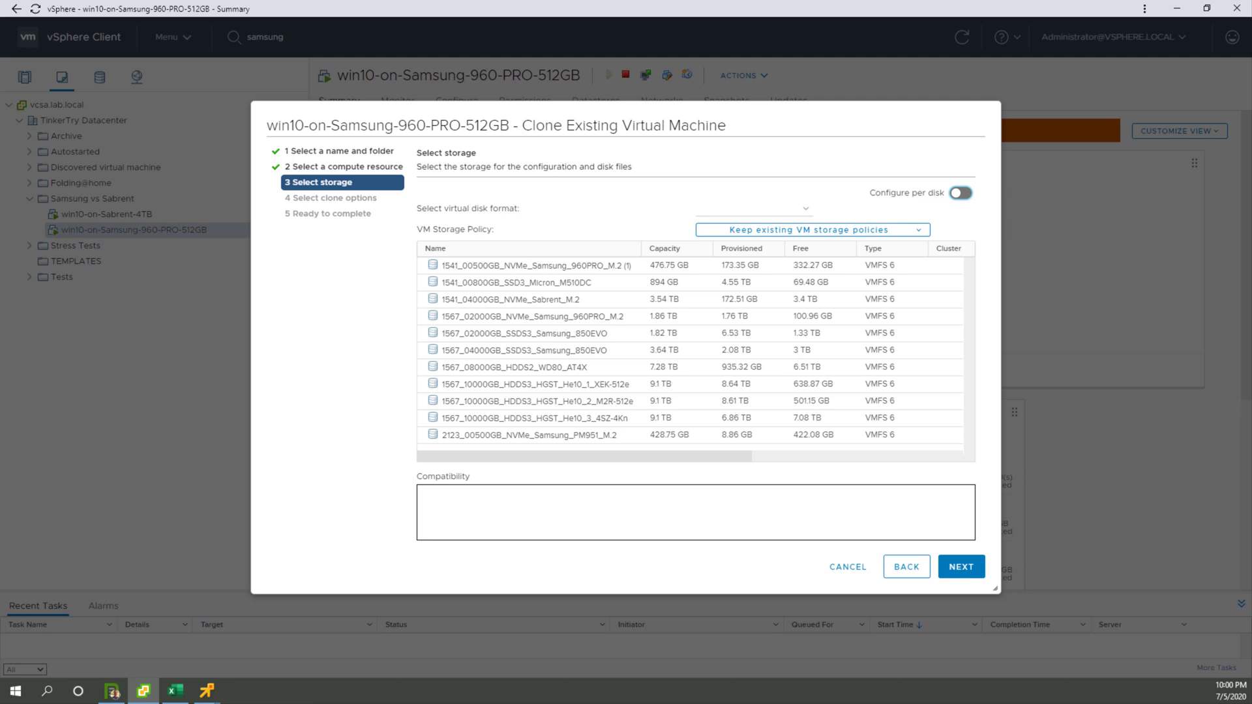
# Step: Sort the datastores by name, choose 1541_00500GB_NVMe_Samsung_960PRO_M.2 (1) for the clone, review its compatibility issues and continue to the clone options
pyautogui.click(527, 248)
pyautogui.click(536, 266)
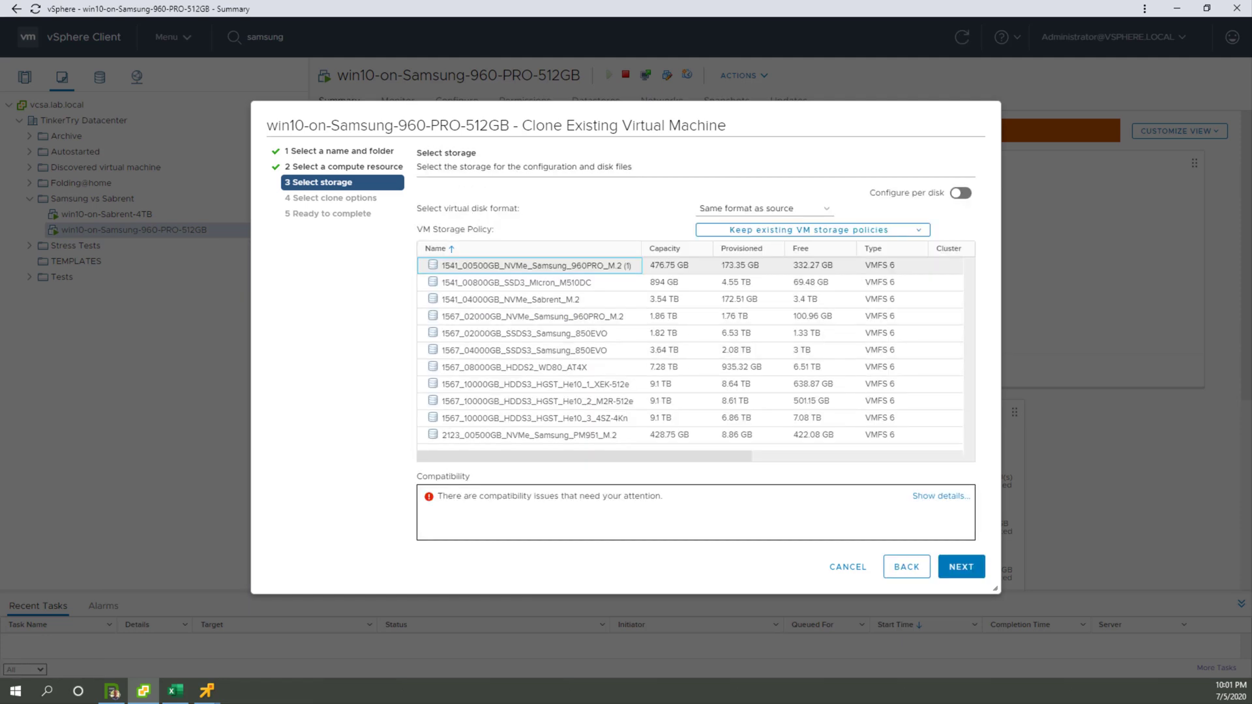
pyautogui.click(941, 496)
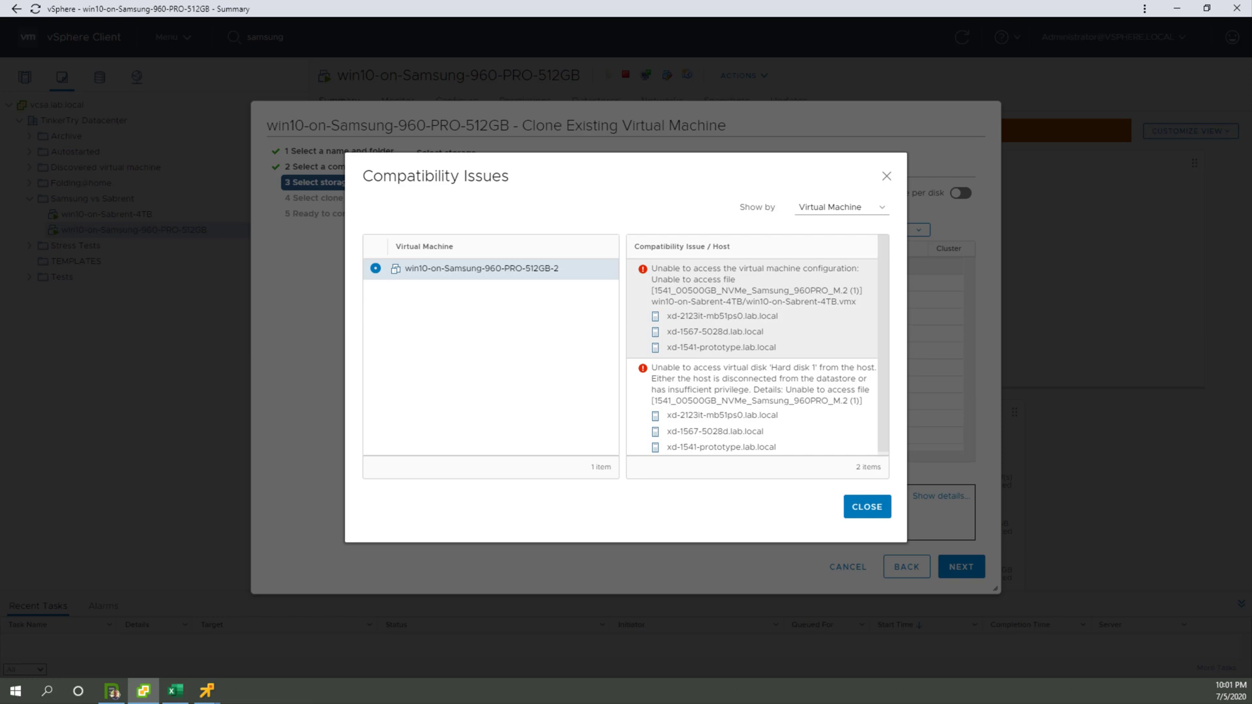
pyautogui.click(867, 507)
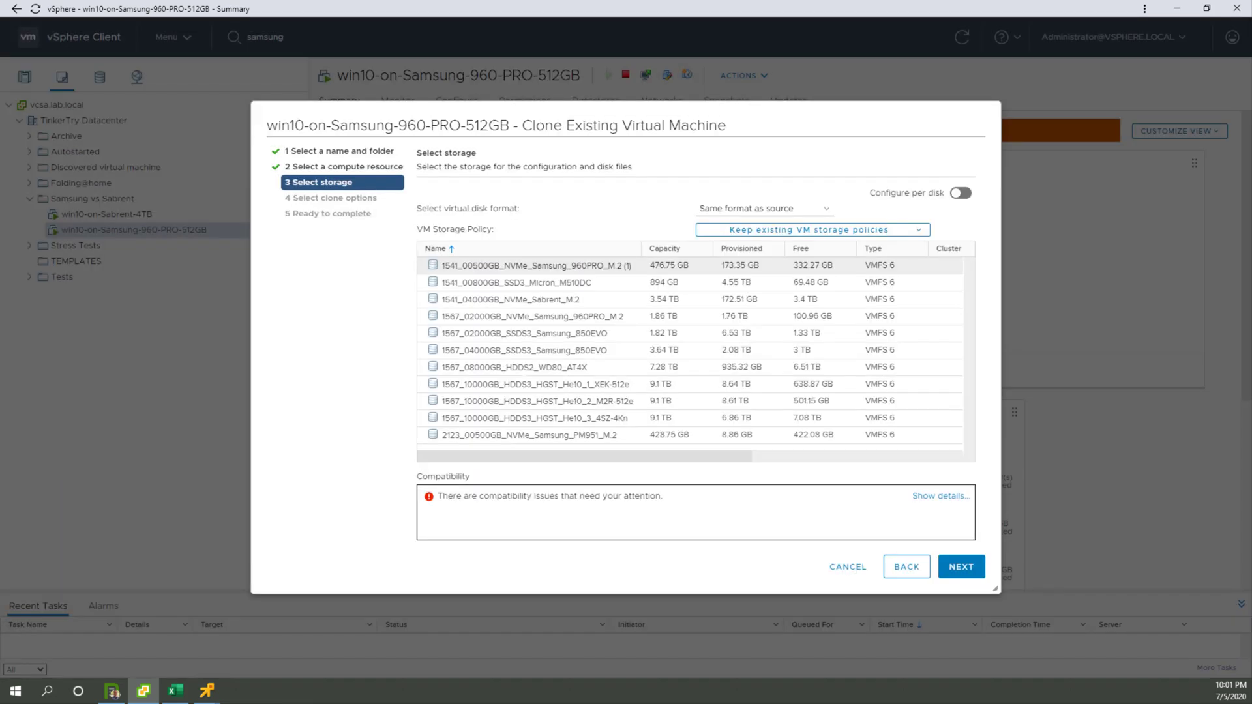
pyautogui.click(961, 566)
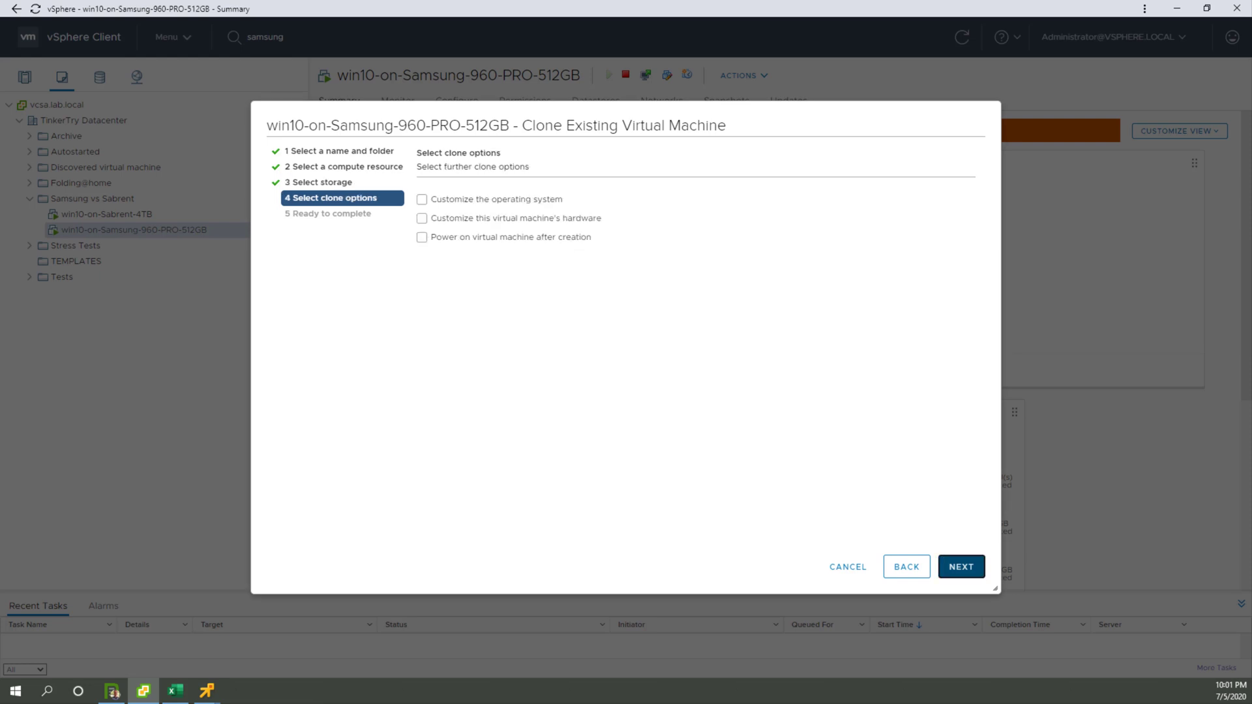
# Step: Leave all clone options off and finish the wizard to start cloning win10-on-Samsung-960-PRO-512GB-2
pyautogui.click(961, 566)
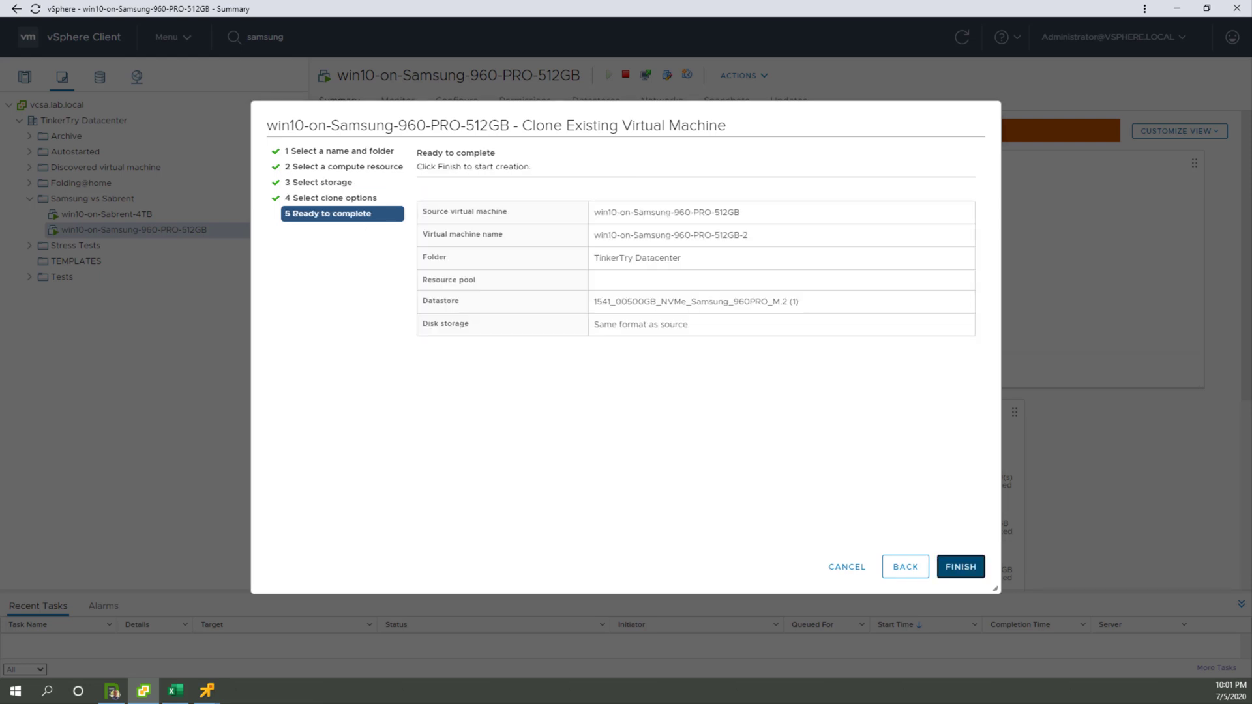
pyautogui.click(961, 567)
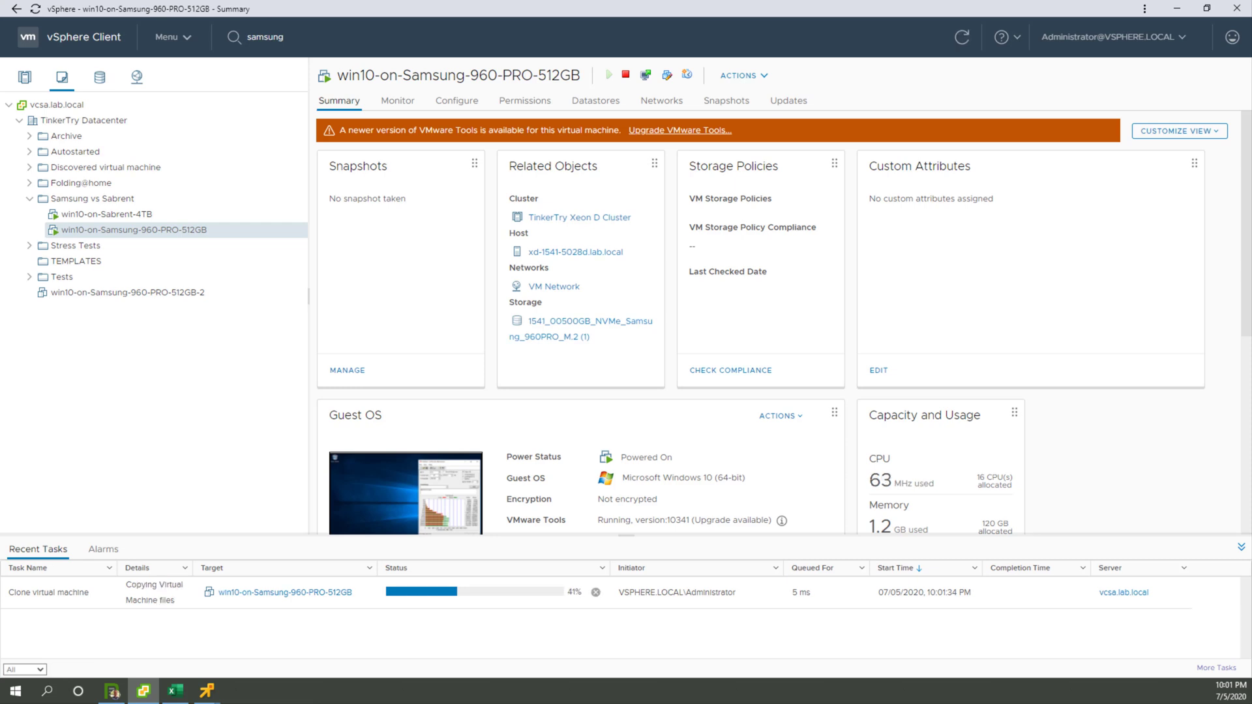
# Step: Switch to the Excel timing sheet and enter the headings "Copy to" in B5 and "Clone within" in B8
pyautogui.hotkey('alt', 'Tab')
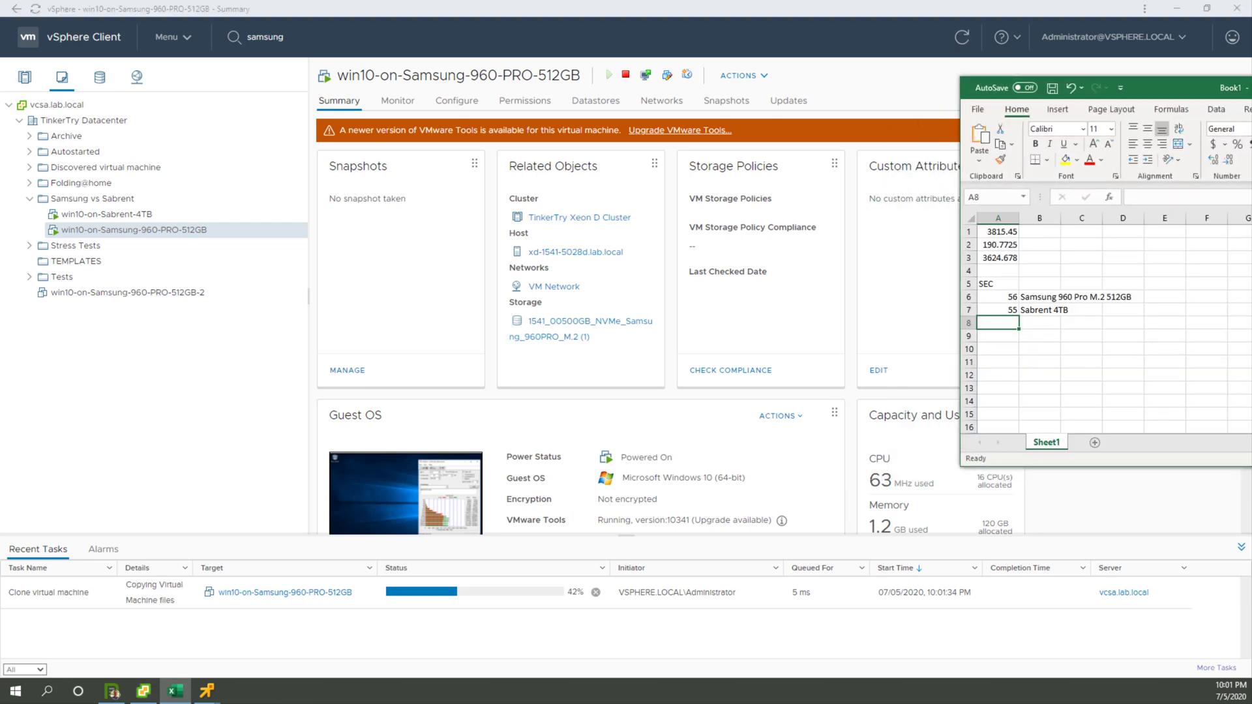
pyautogui.press('Down')
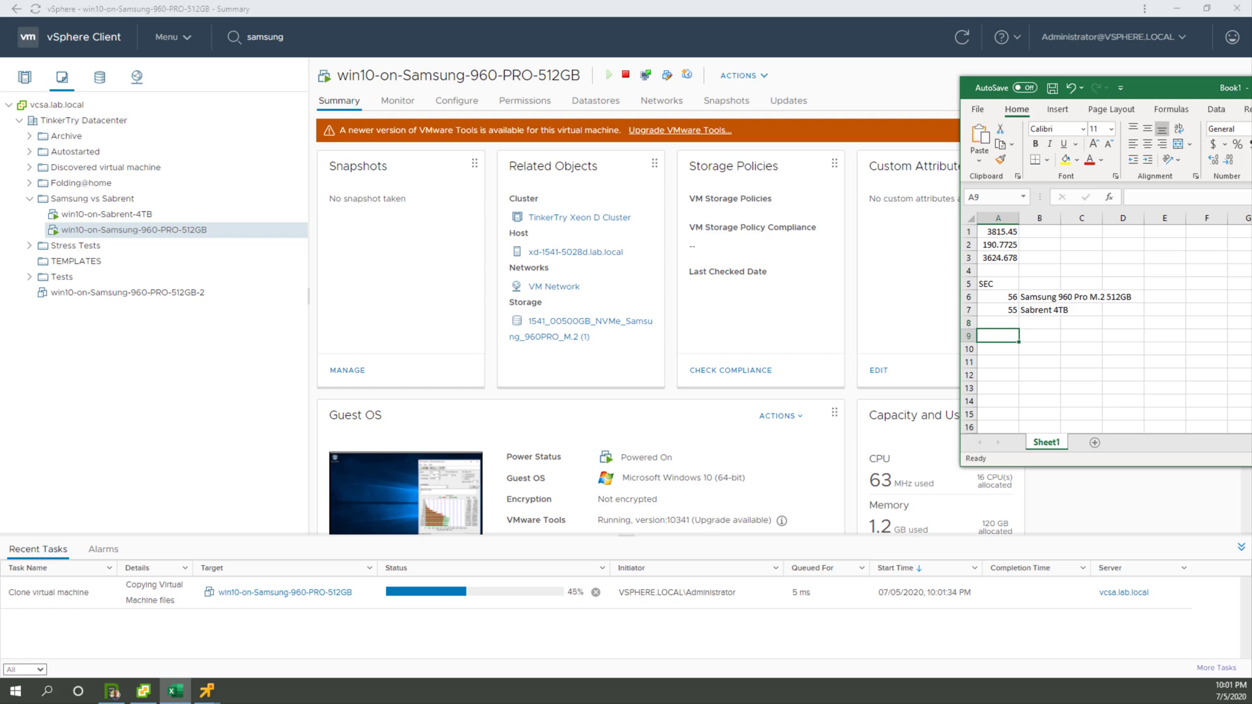
pyautogui.press('Right')
pyautogui.press('Up')
pyautogui.press('Up')
pyautogui.press('Up')
pyautogui.press('Up')
pyautogui.write('Copy to')
pyautogui.press('Return')
pyautogui.press('Down')
pyautogui.press('Down')
pyautogui.write('Clone within')
pyautogui.press('Return')
# Step: Copy the two drive labels from B6:B7 into B9:B10 under the "Clone within" heading
pyautogui.press('Left')
pyautogui.press('Down')
pyautogui.press('Up')
pyautogui.press('Right')
pyautogui.press('Up')
pyautogui.press('Up')
pyautogui.press('Up')
pyautogui.hotkey('shift', 'Down')
pyautogui.hotkey('ctrl', 'c')
pyautogui.press('Down')
pyautogui.press('Down')
pyautogui.press('Down')
pyautogui.hotkey('ctrl', 'v')
pyautogui.press('Left')
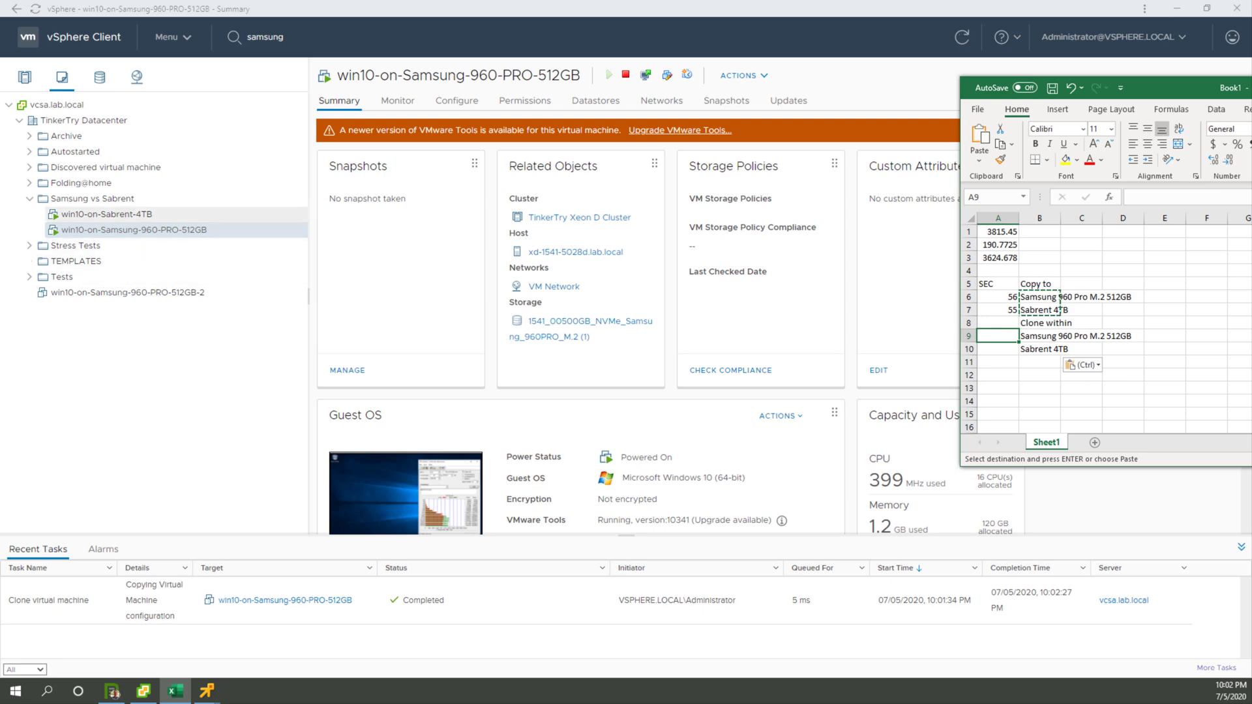
# Step: Return to vSphere and copy the win10-on-Sabrent-4TB VM's name from its Rename dialog without renaming it
pyautogui.click(145, 214)
pyautogui.rightClick(145, 214)
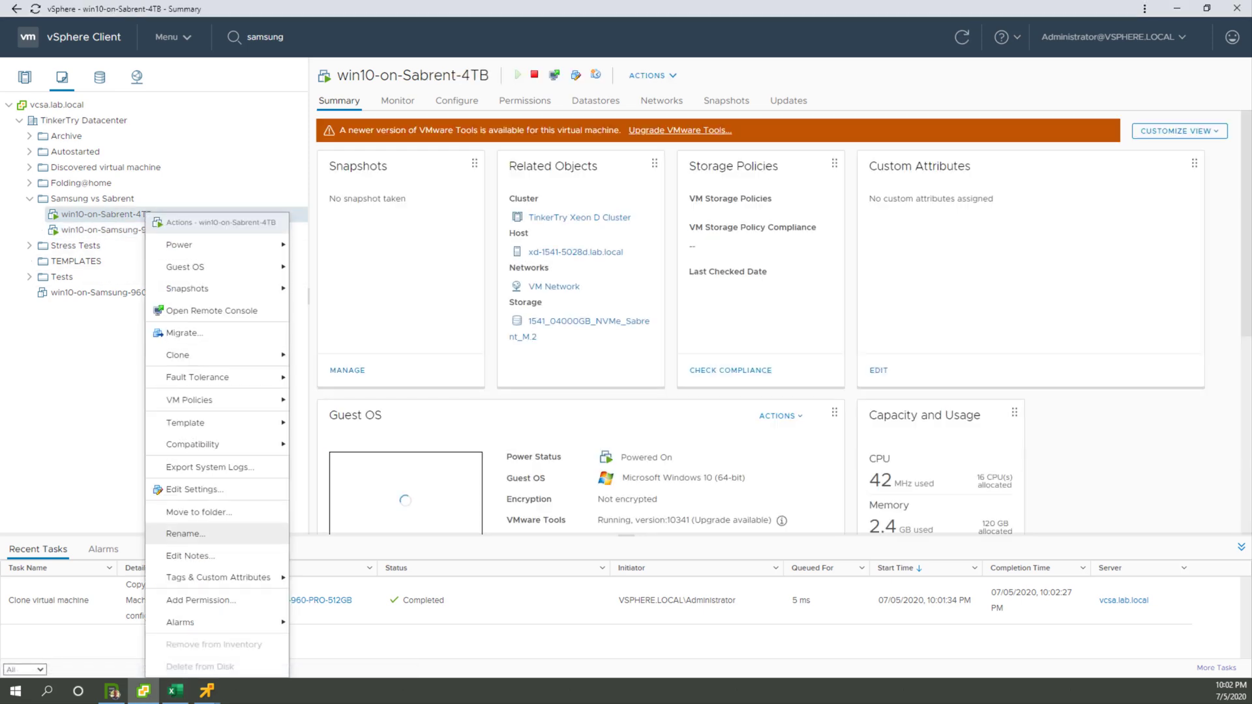
pyautogui.click(185, 534)
pyautogui.moveTo(696, 339); pyautogui.dragTo(607, 340)
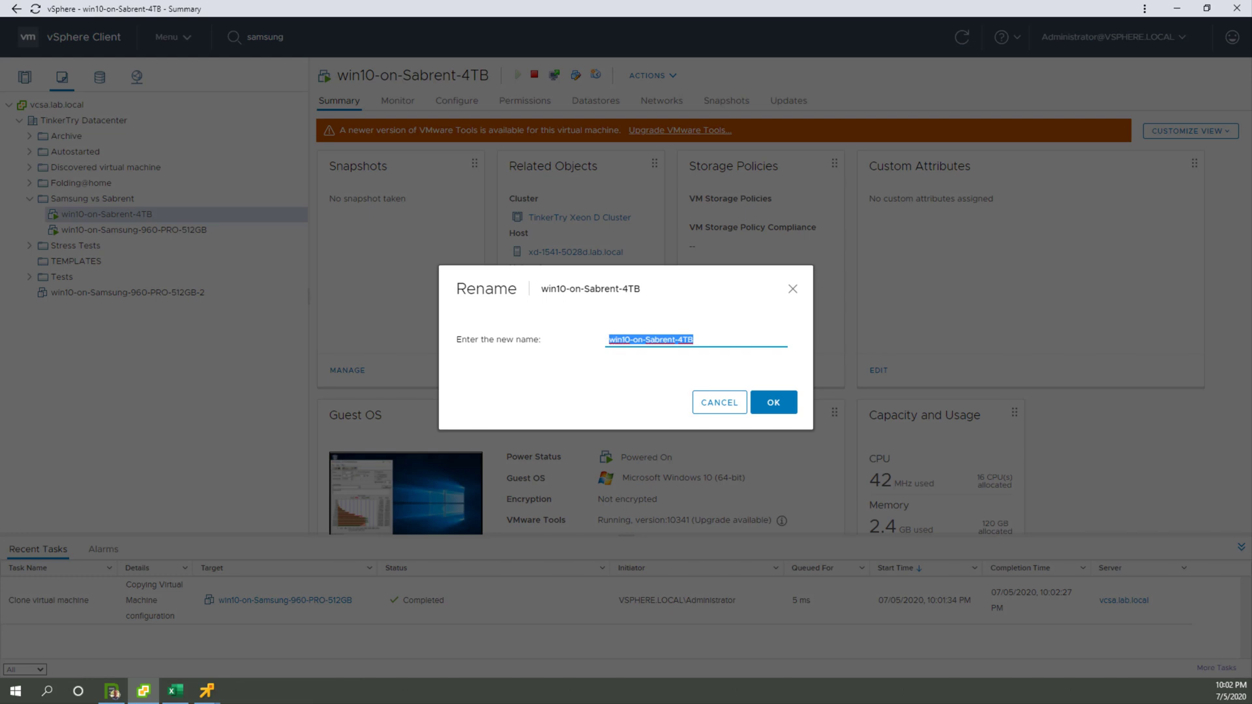
pyautogui.click(719, 402)
# Step: Start cloning win10-on-Sabrent-4TB to a virtual machine named win10-on-Sabrent-4TB-2, keeping the default location and compute resource
pyautogui.rightClick(160, 215)
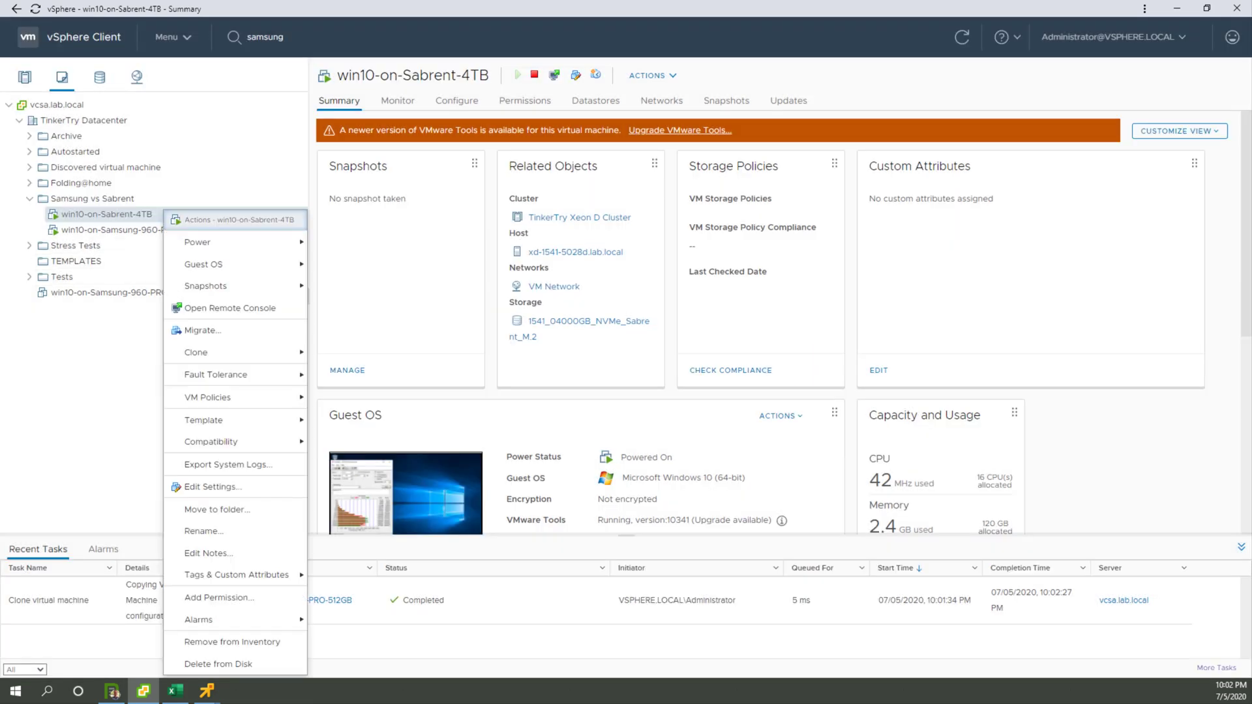
pyautogui.moveTo(222, 353)
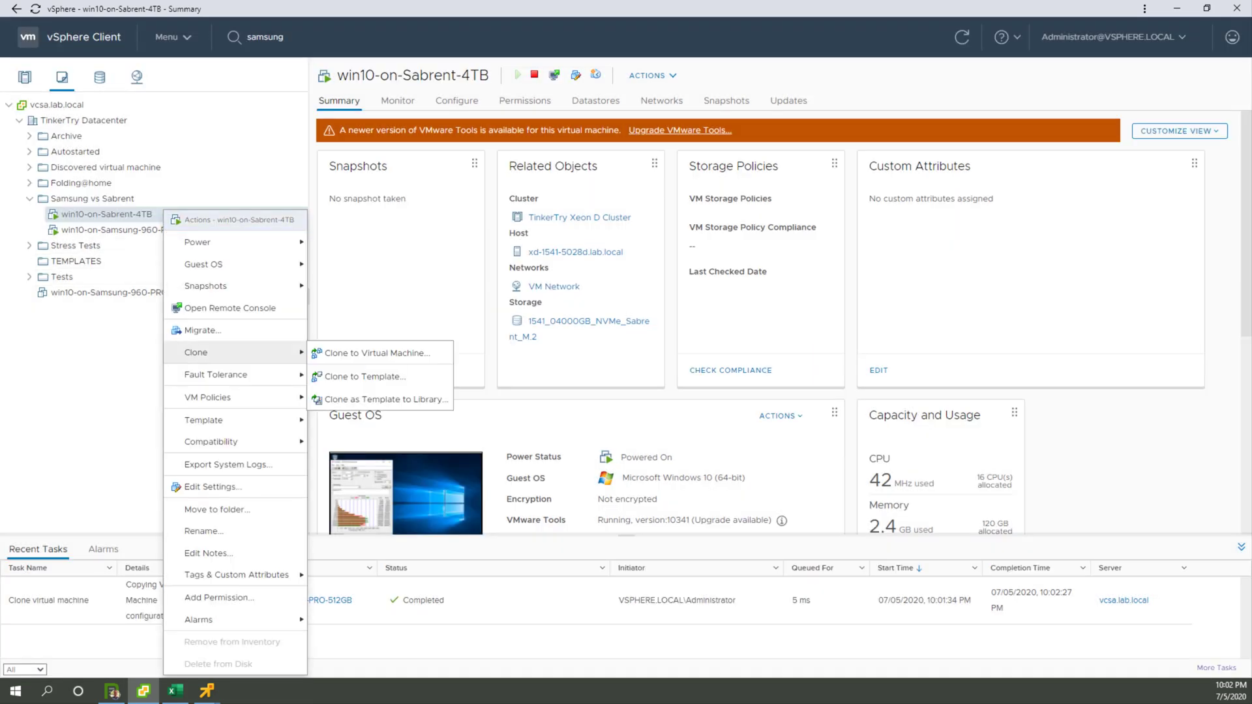
pyautogui.click(377, 353)
pyautogui.click(574, 193)
pyautogui.hotkey('ctrl', 'v')
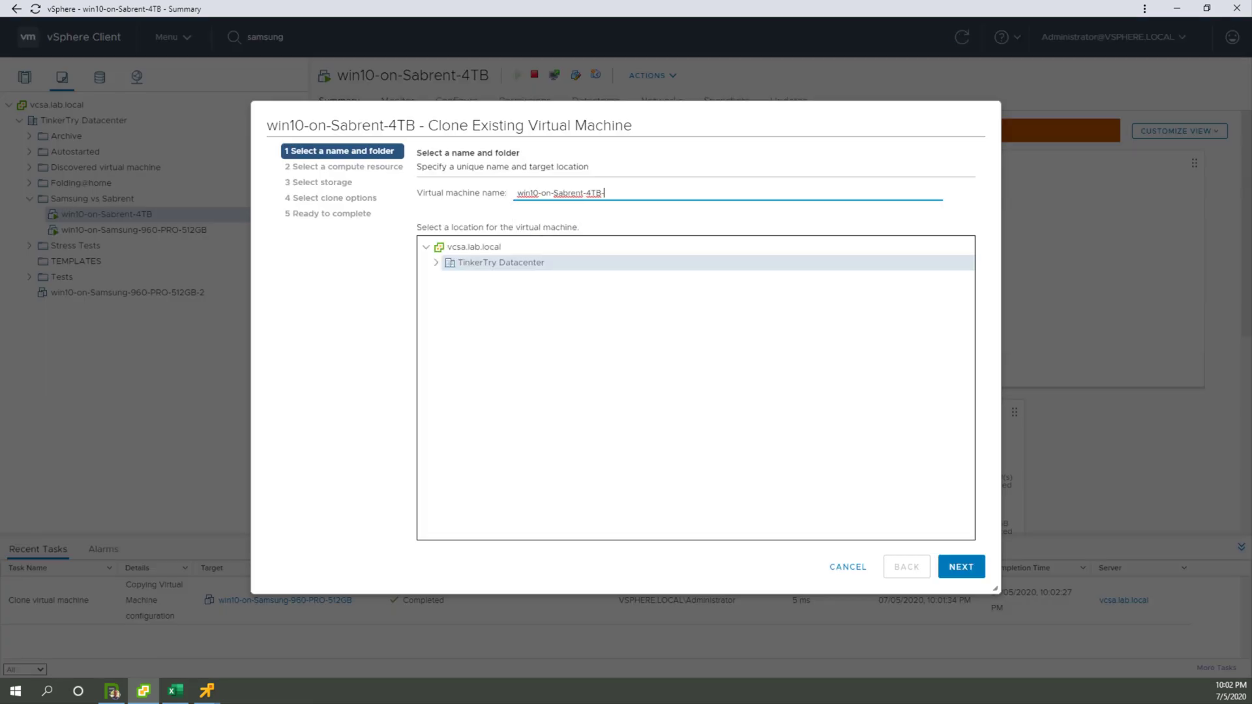
pyautogui.click(962, 567)
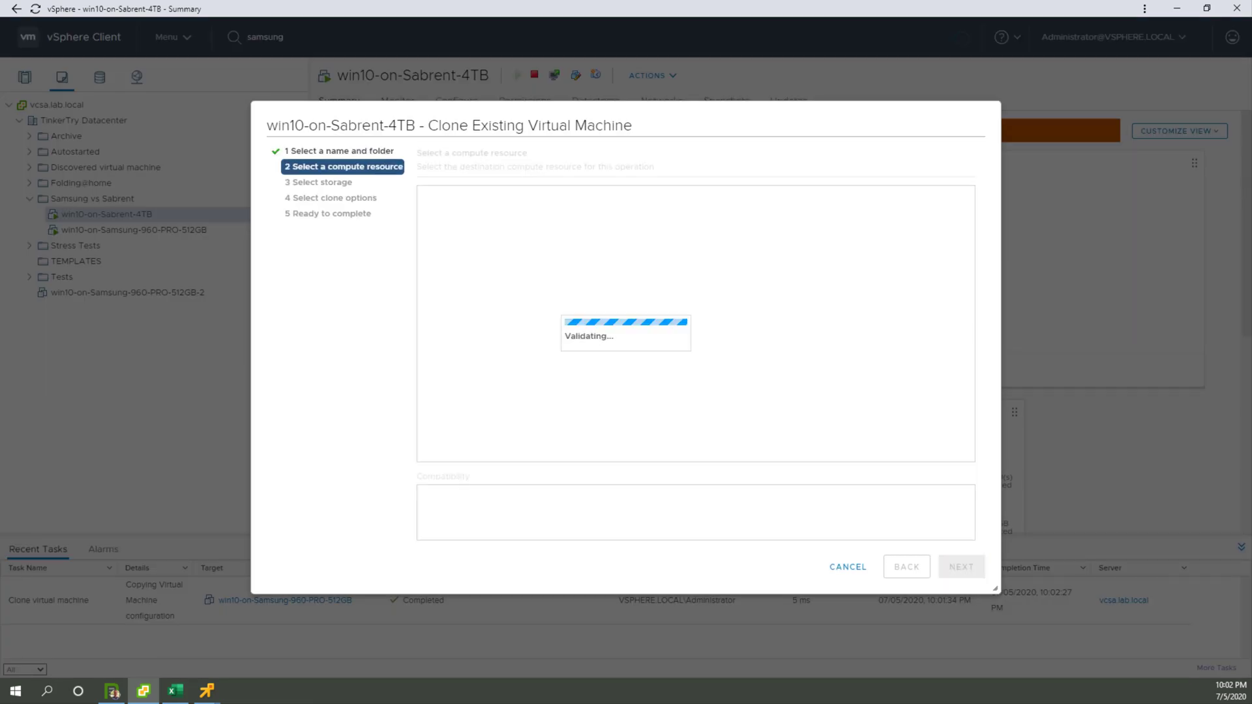
pyautogui.click(961, 567)
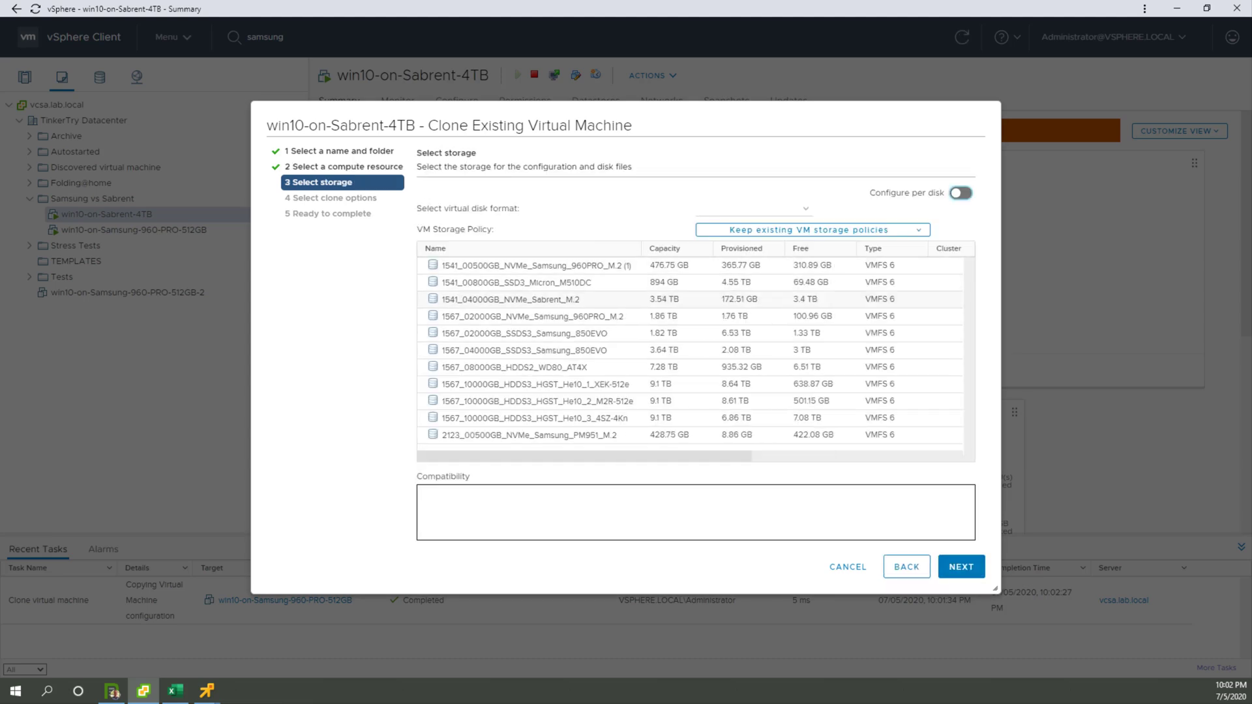
# Step: Choose the 1541_04000GB_NVMe_Sabrent_M.2 datastore for the clone, leave the clone options off and finish the wizard
pyautogui.click(511, 299)
pyautogui.click(961, 567)
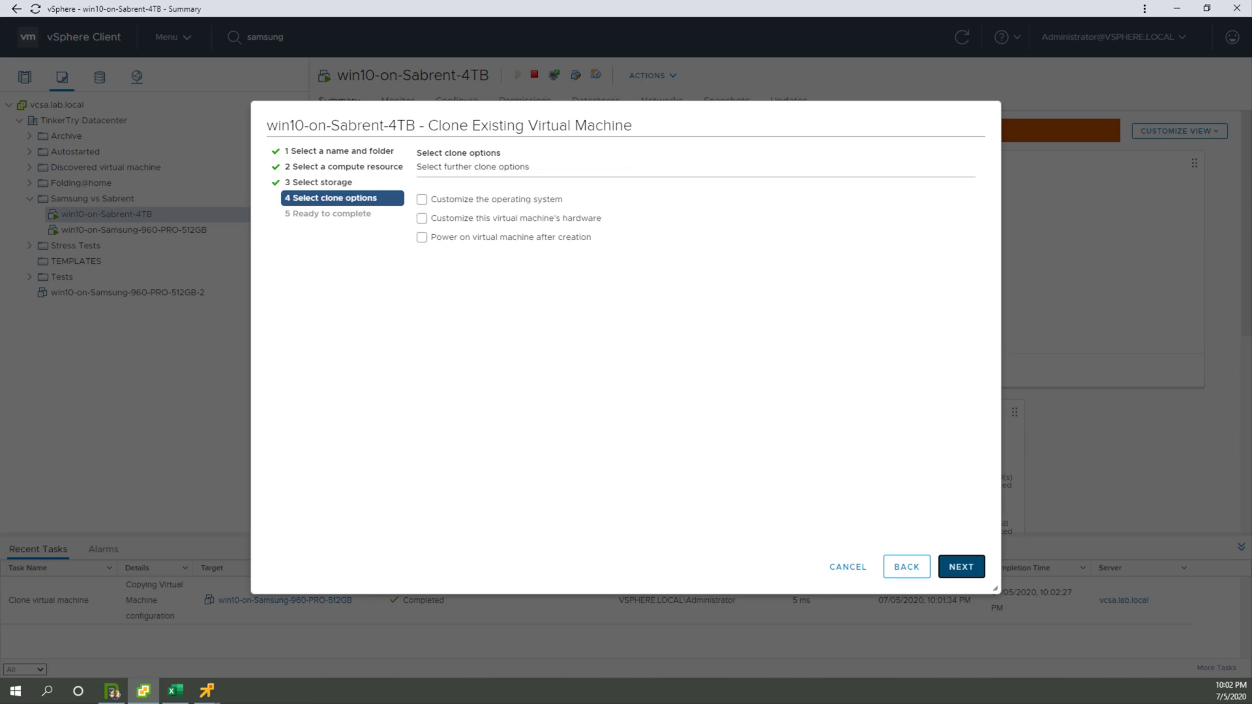
pyautogui.click(961, 566)
pyautogui.click(961, 566)
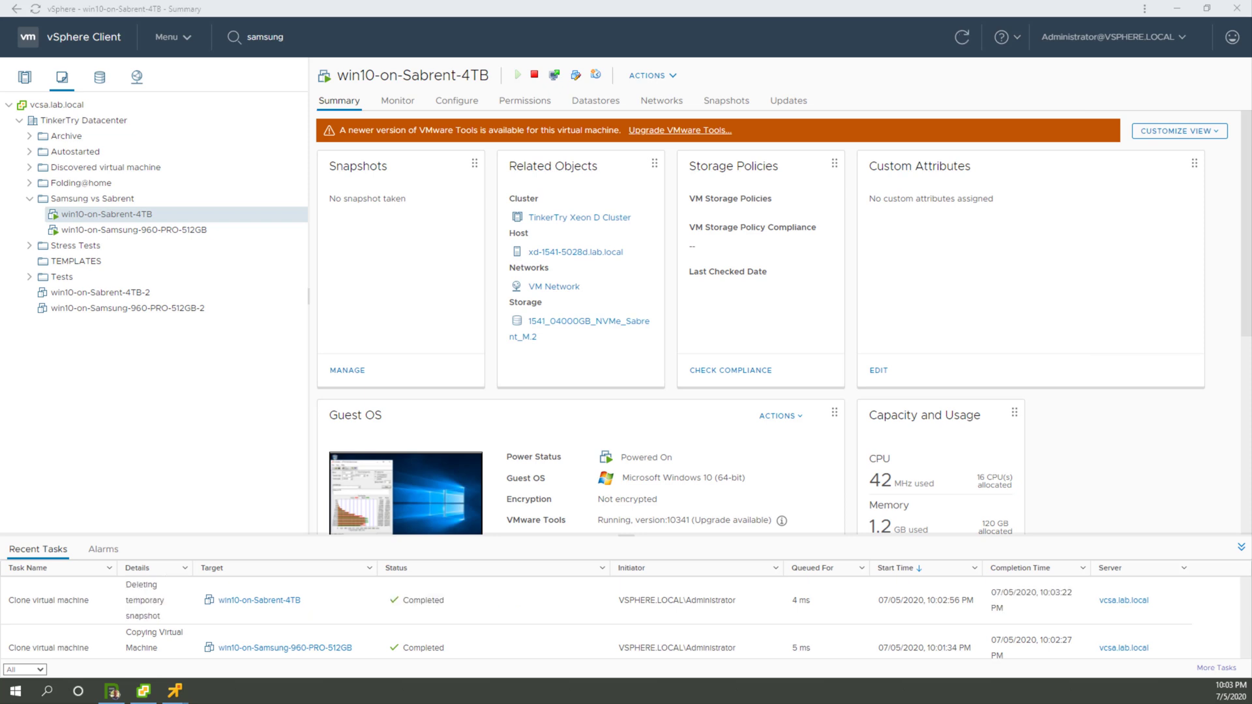
# Step: Bring the Excel sheet into view, record 26 seconds for the Sabrent 4TB clone in A10, and move the sheet aside
pyautogui.moveTo(1251, 94); pyautogui.dragTo(1070, 123)
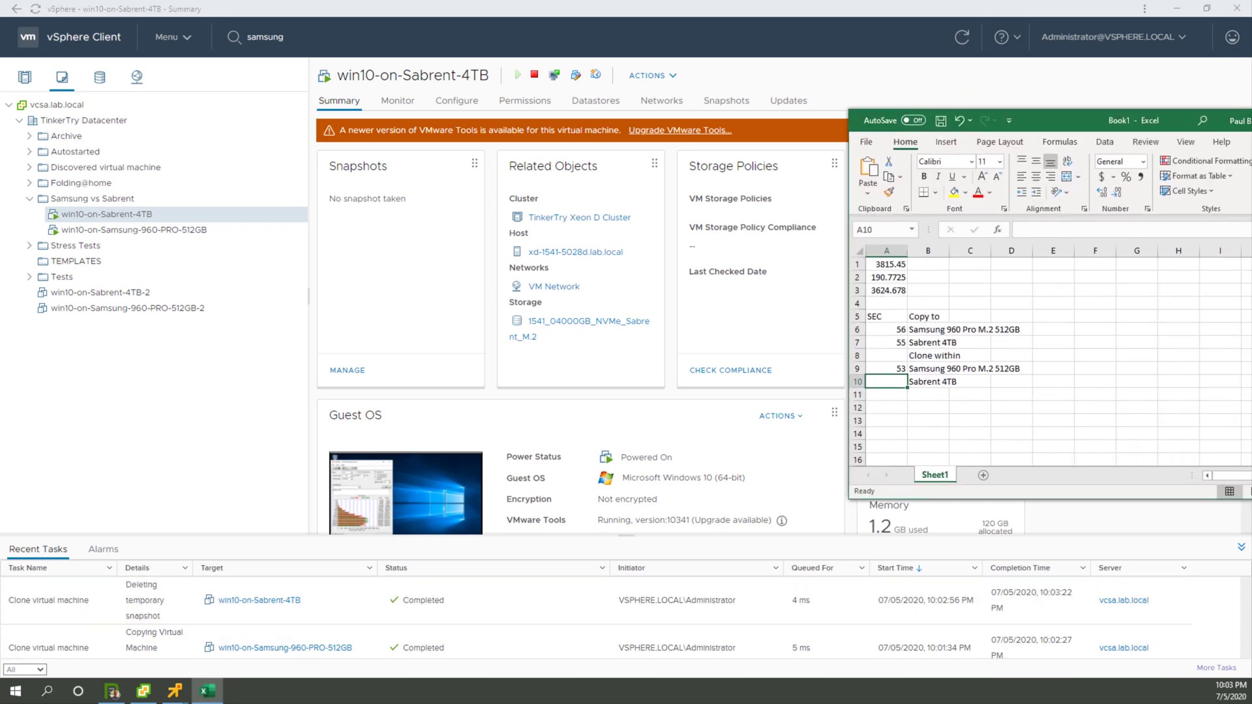
pyautogui.write('26')
pyautogui.press('Return')
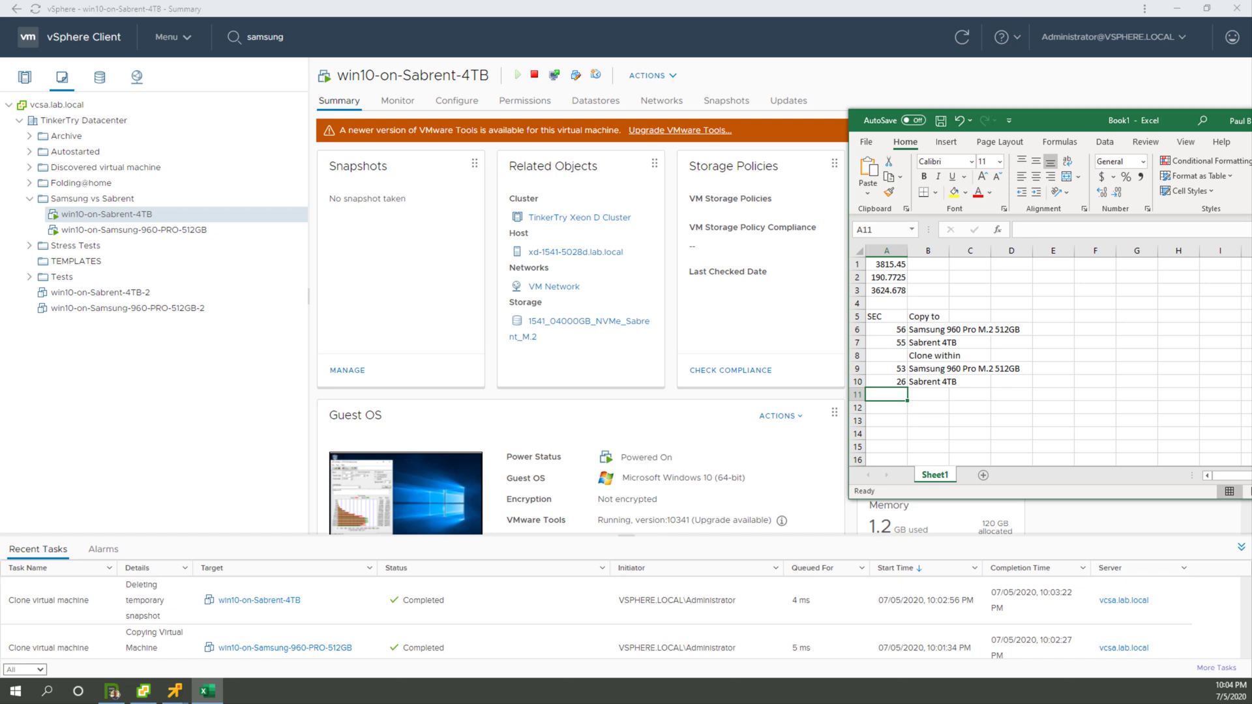
pyautogui.moveTo(1174, 121); pyautogui.dragTo(1251, 120)
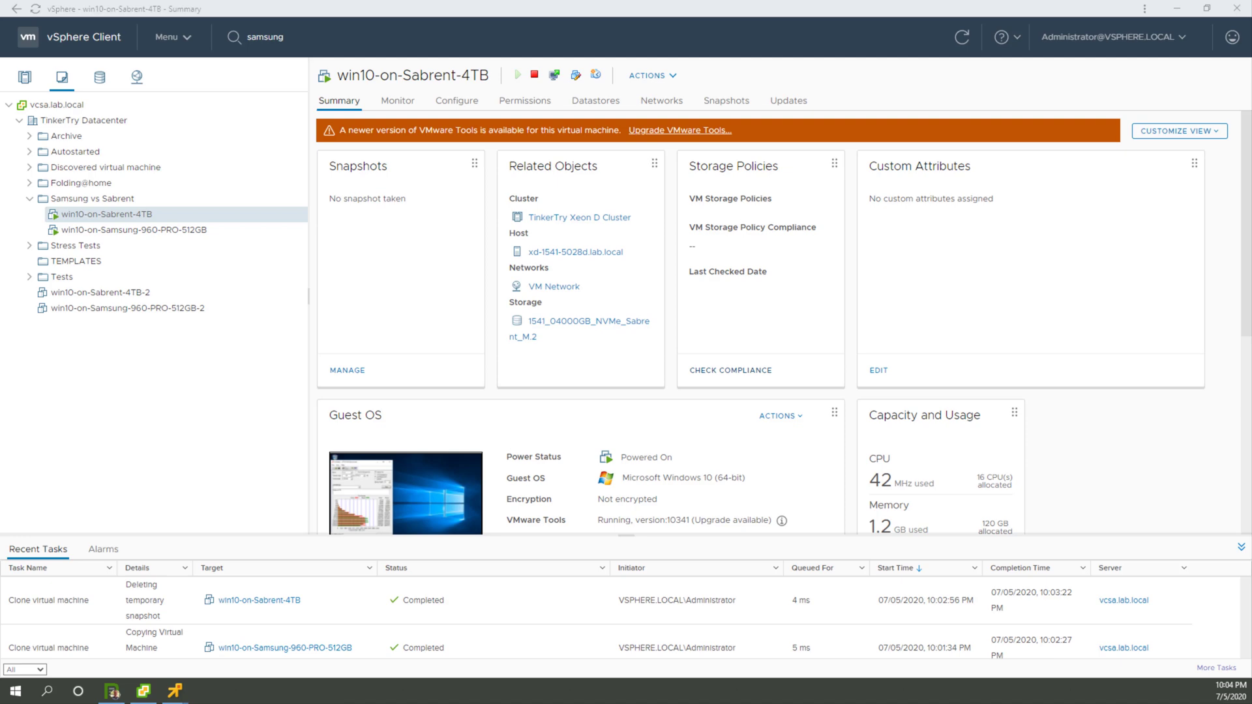
# Step: Bring up both VM remote consoles and start the ATTO disk benchmark on the Samsung VM and the Sabrent VM together
pyautogui.moveTo(174, 692)
pyautogui.click(121, 614)
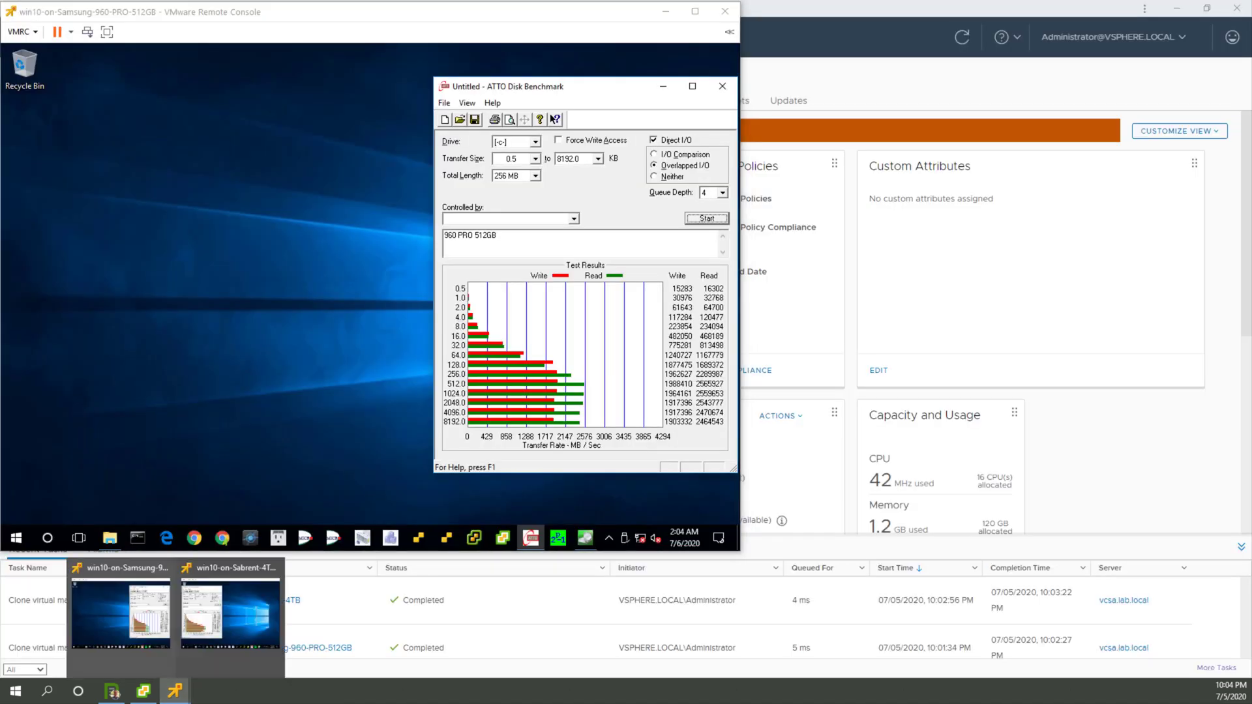
pyautogui.click(230, 614)
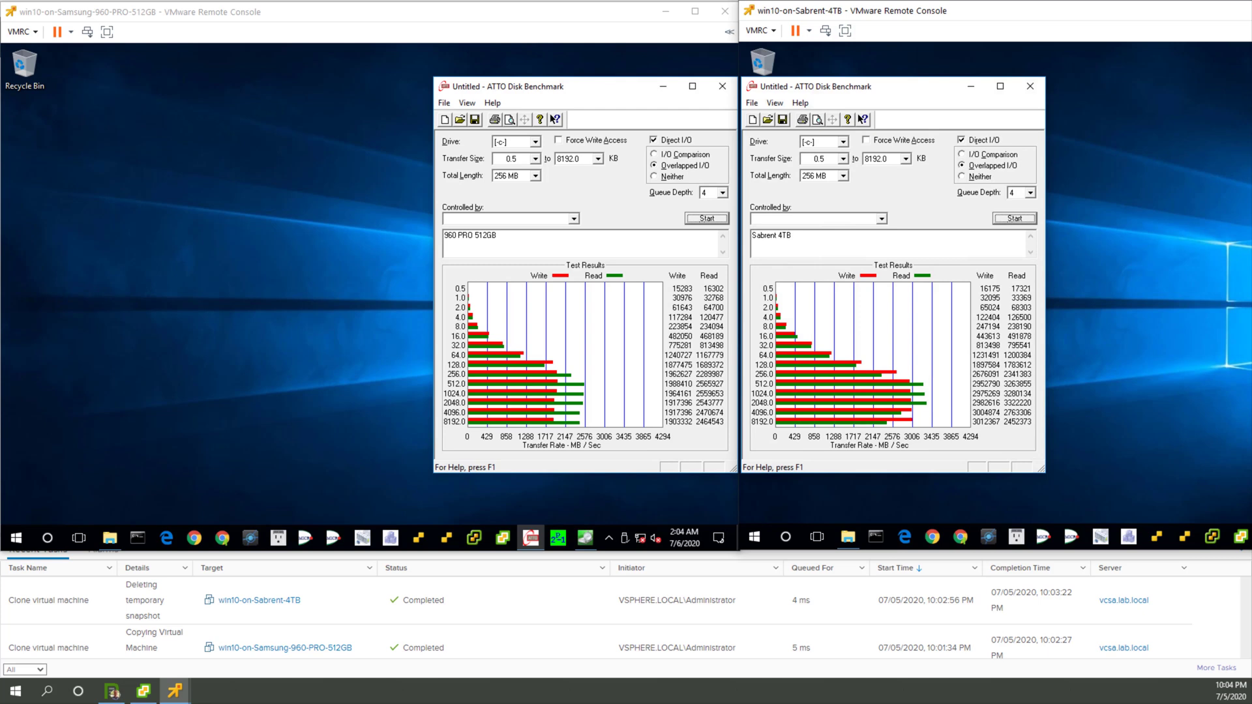
pyautogui.click(706, 218)
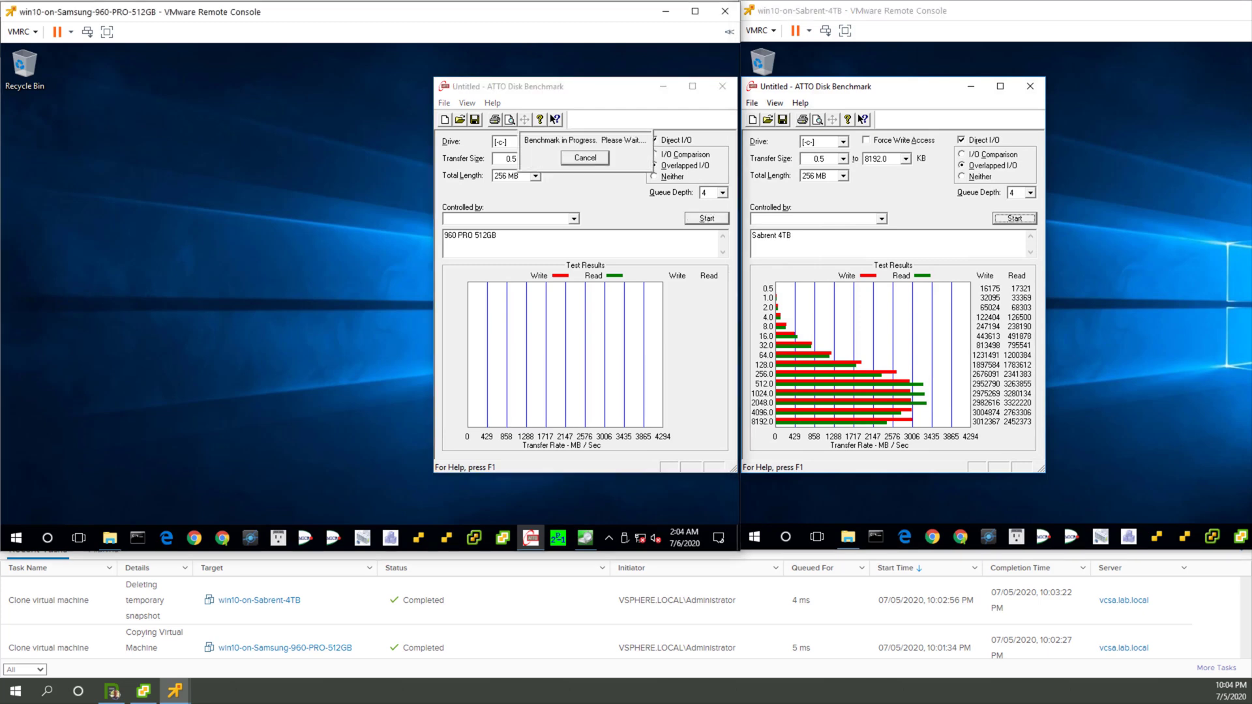
pyautogui.click(1014, 219)
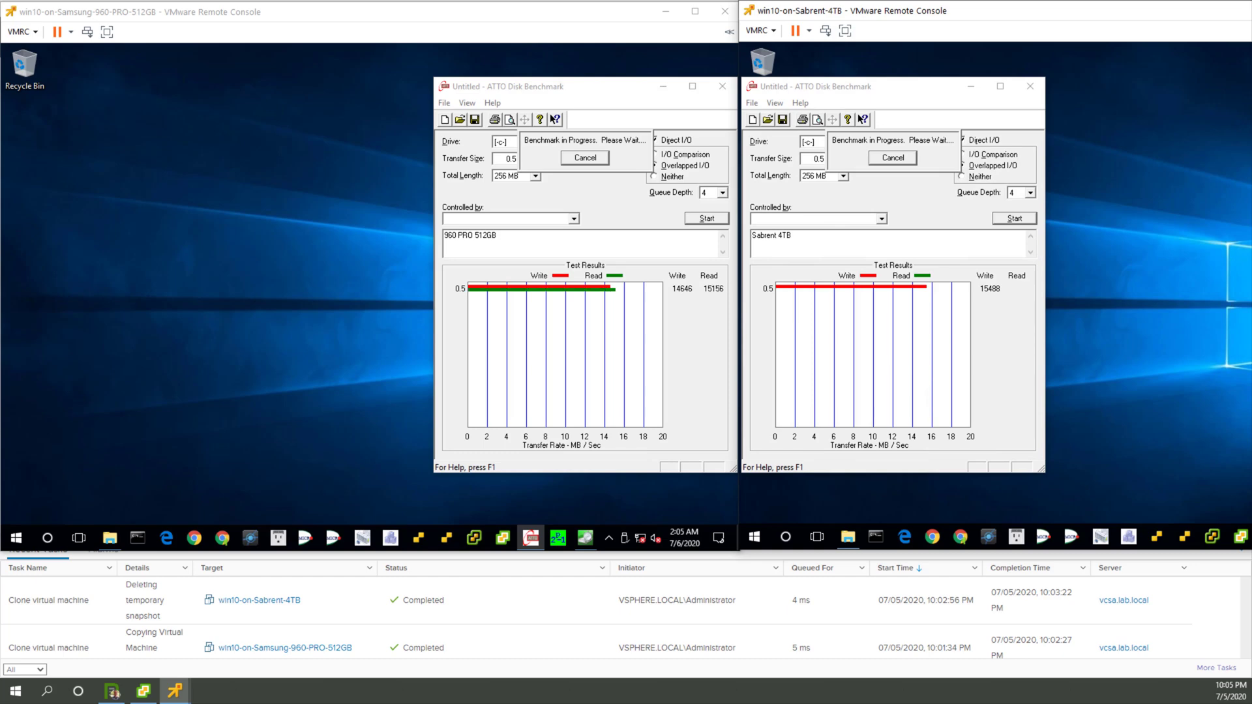
# Step: Examine the Disks performance overview charts for host xd-1541-5028d.lab.local in vSphere, and return to the running benchmarks
pyautogui.click(144, 691)
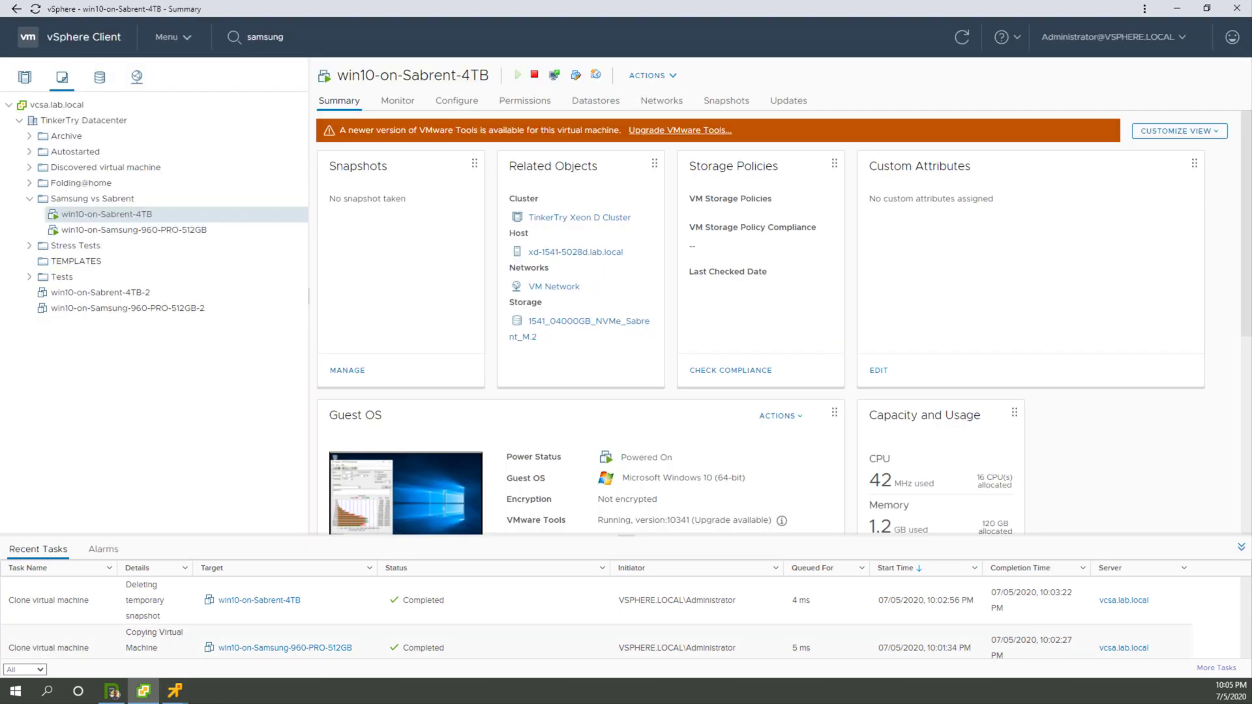
pyautogui.click(24, 76)
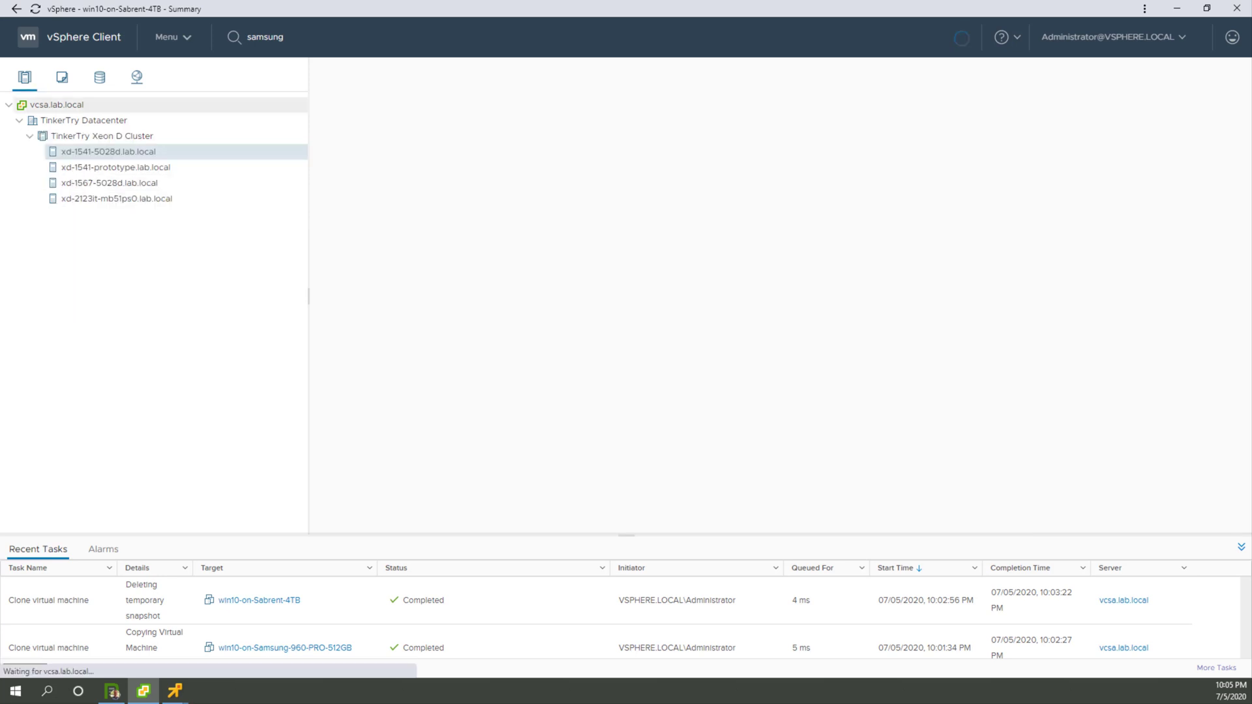
pyautogui.click(397, 101)
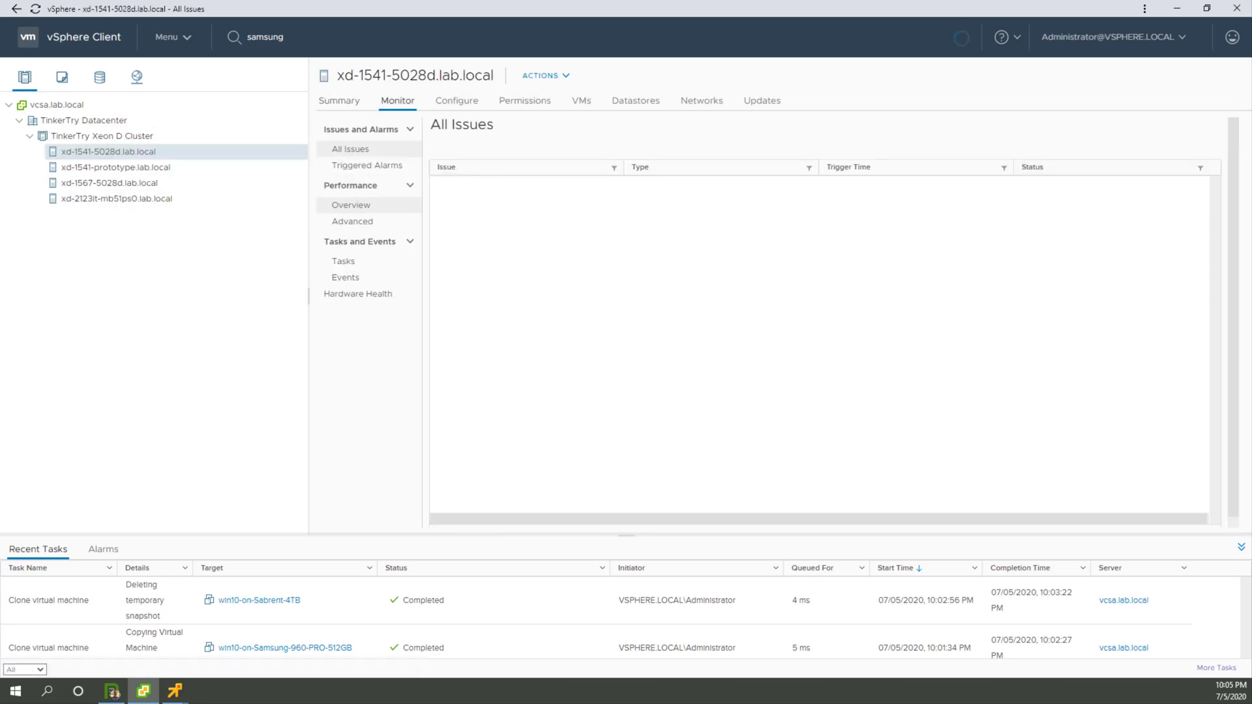
pyautogui.click(353, 206)
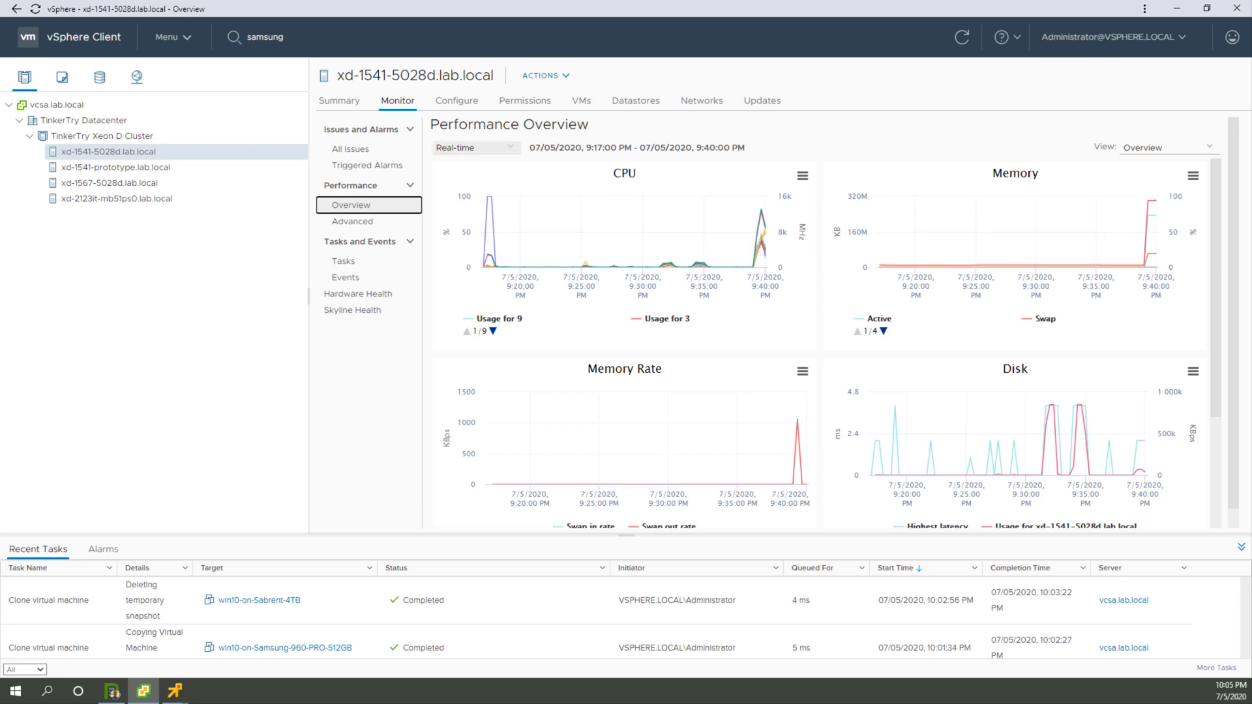
pyautogui.click(1167, 147)
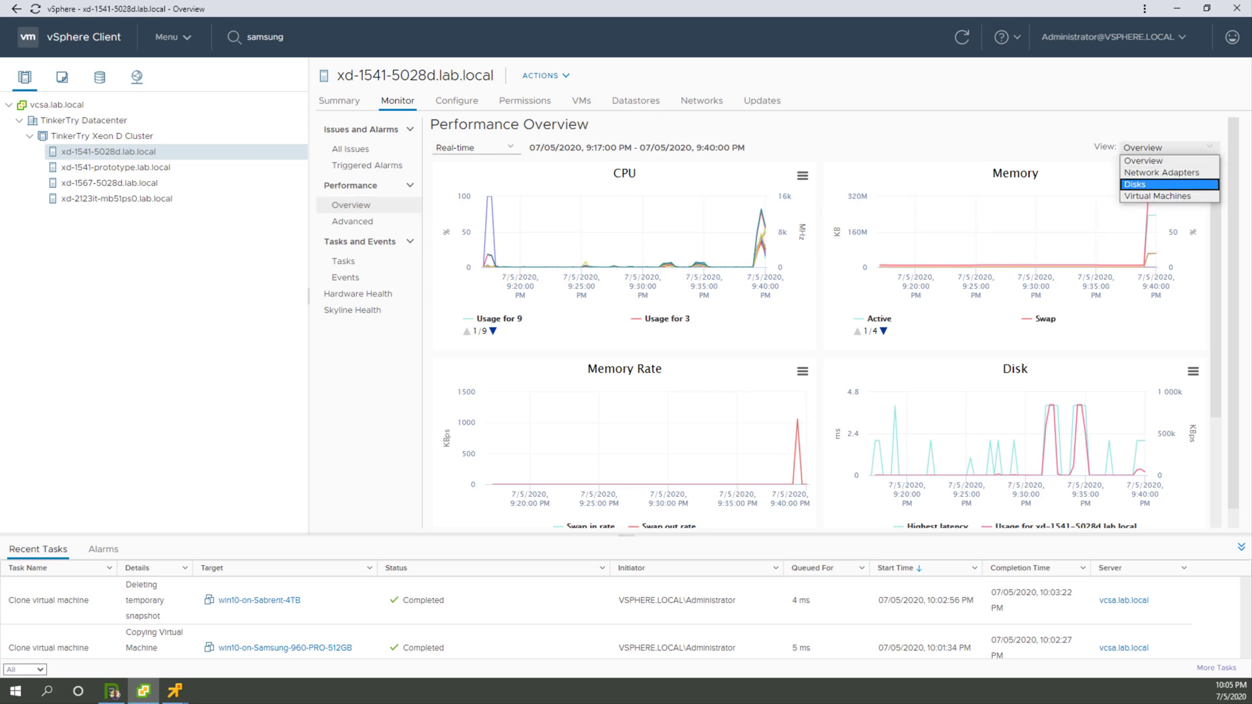
pyautogui.press('Return')
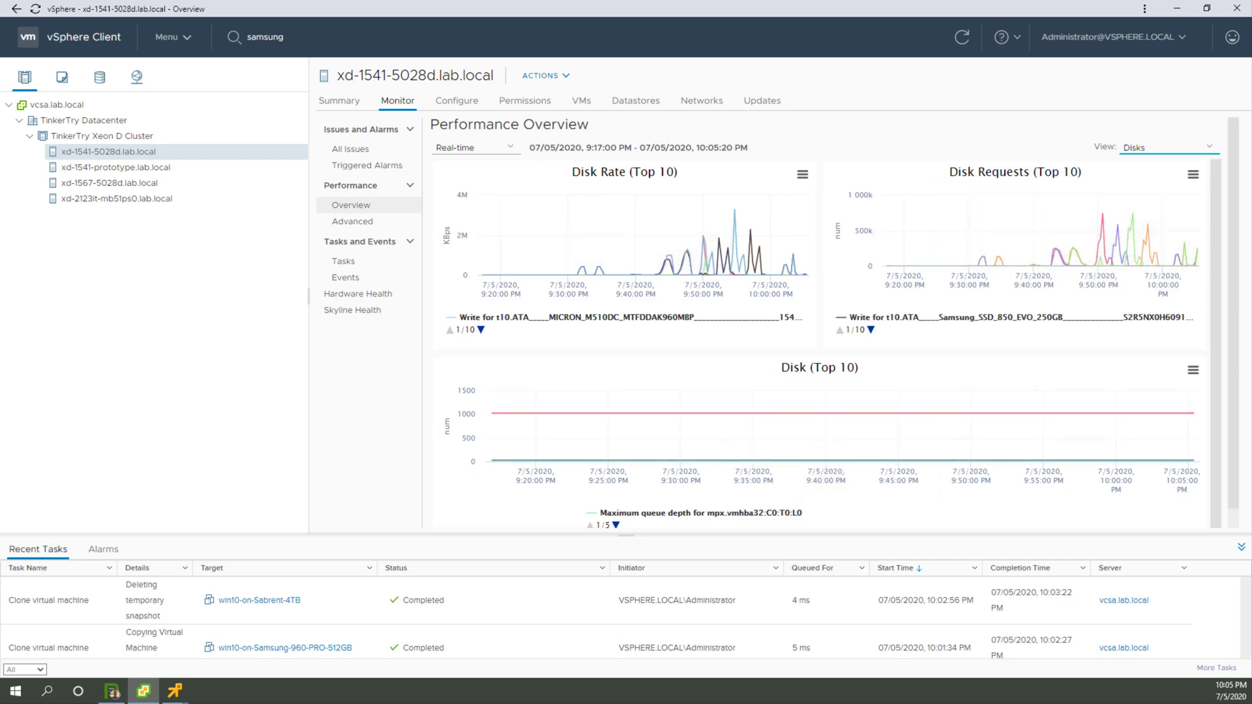
pyautogui.scroll(-1, 1008, 391)
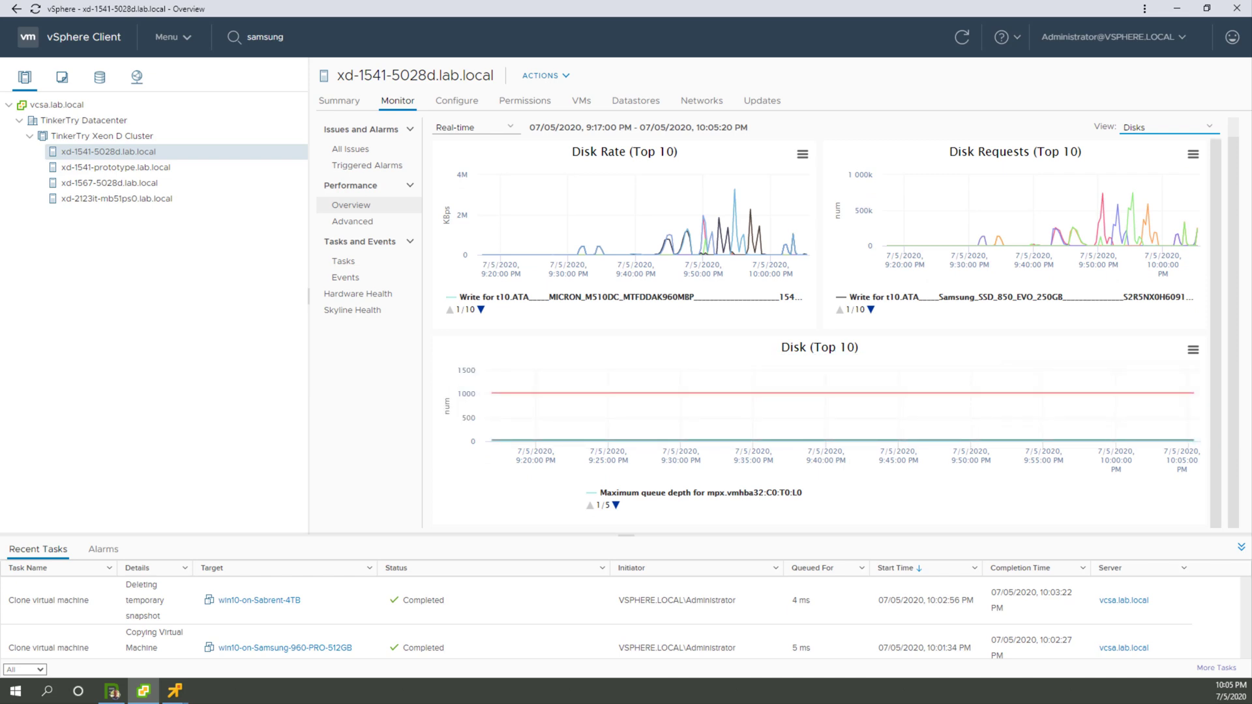
pyautogui.scroll(1, 821, 326)
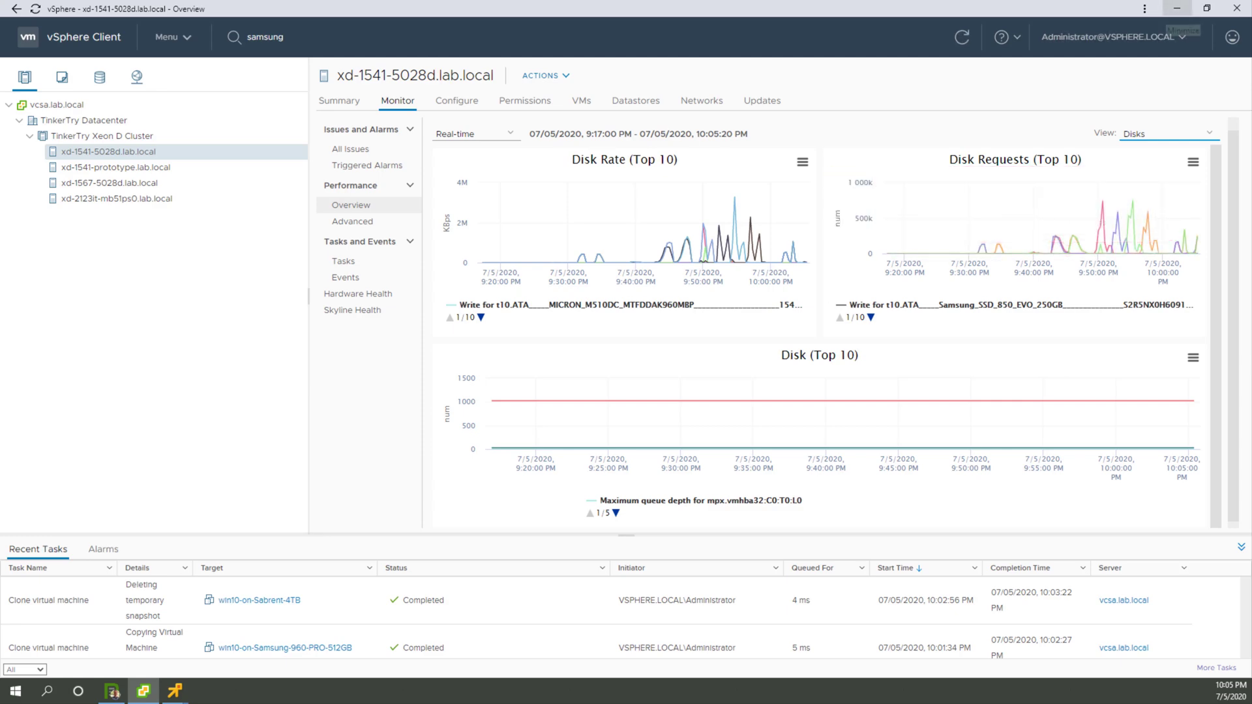
pyautogui.click(1178, 9)
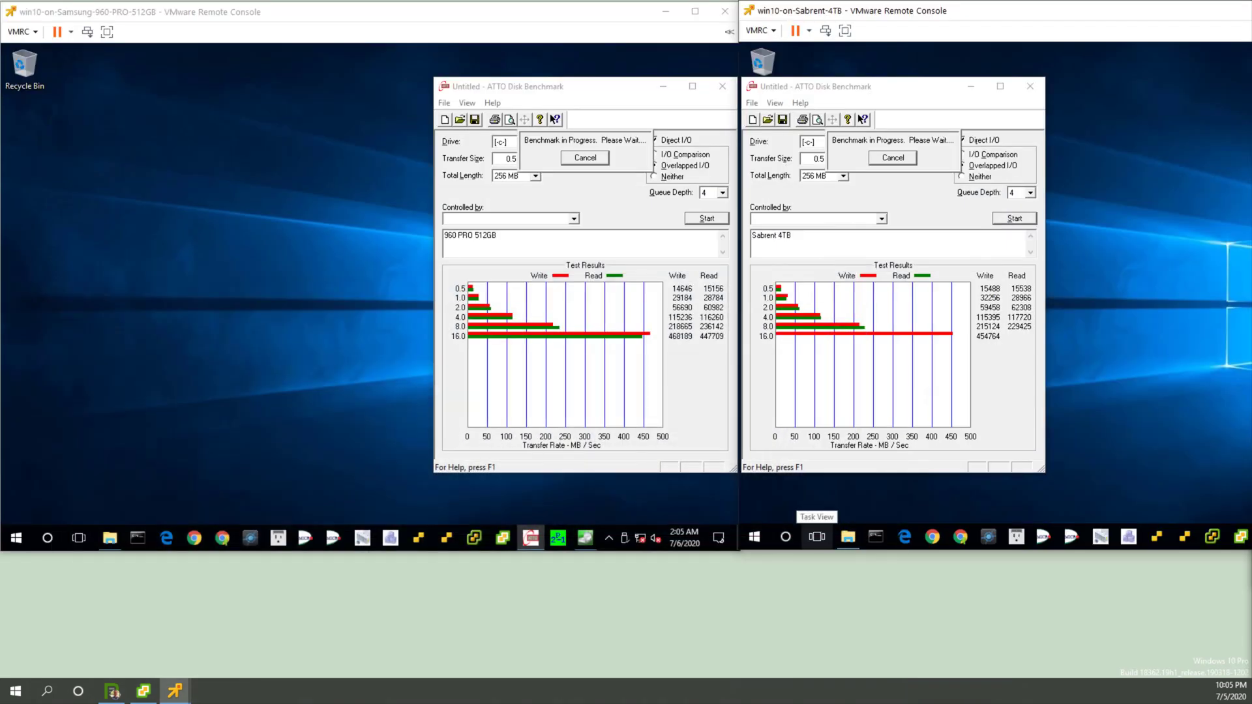
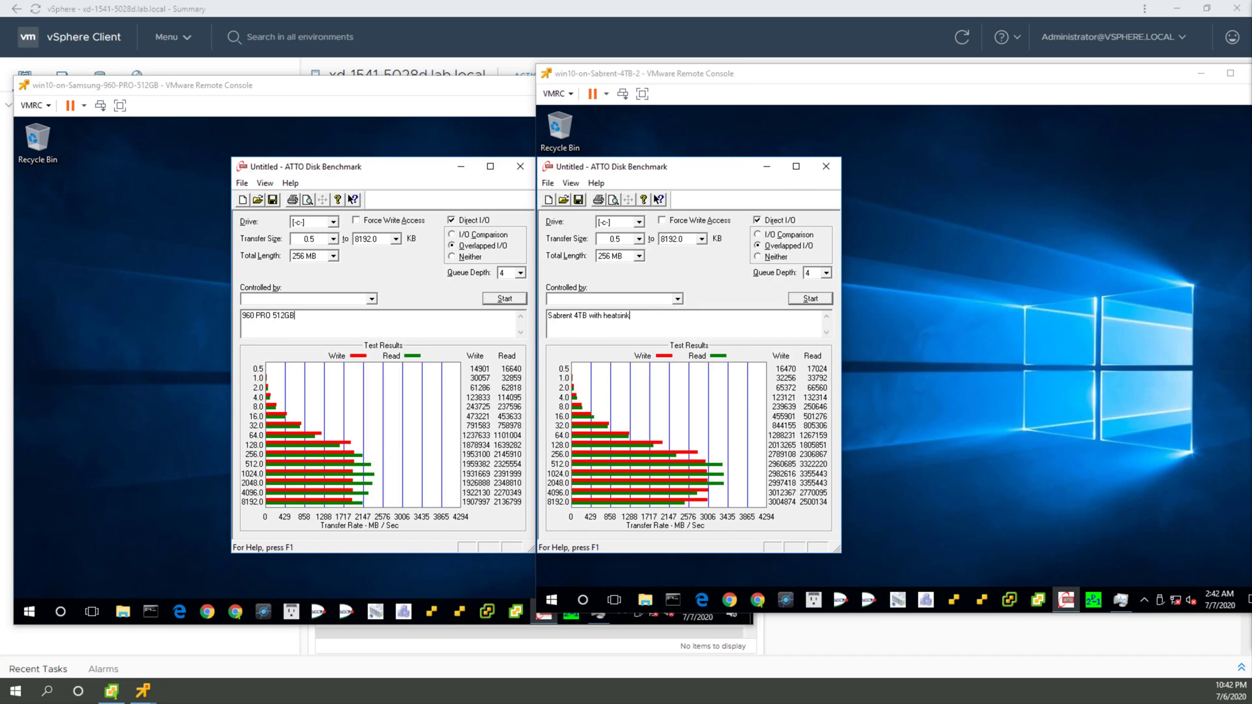
# Step: Switch to Snagit Editor and alternate between the two ATTO captures to compare the Sabrent 4TB results with and without heatsink
pyautogui.moveTo(1251, 130); pyautogui.dragTo(585, 2)
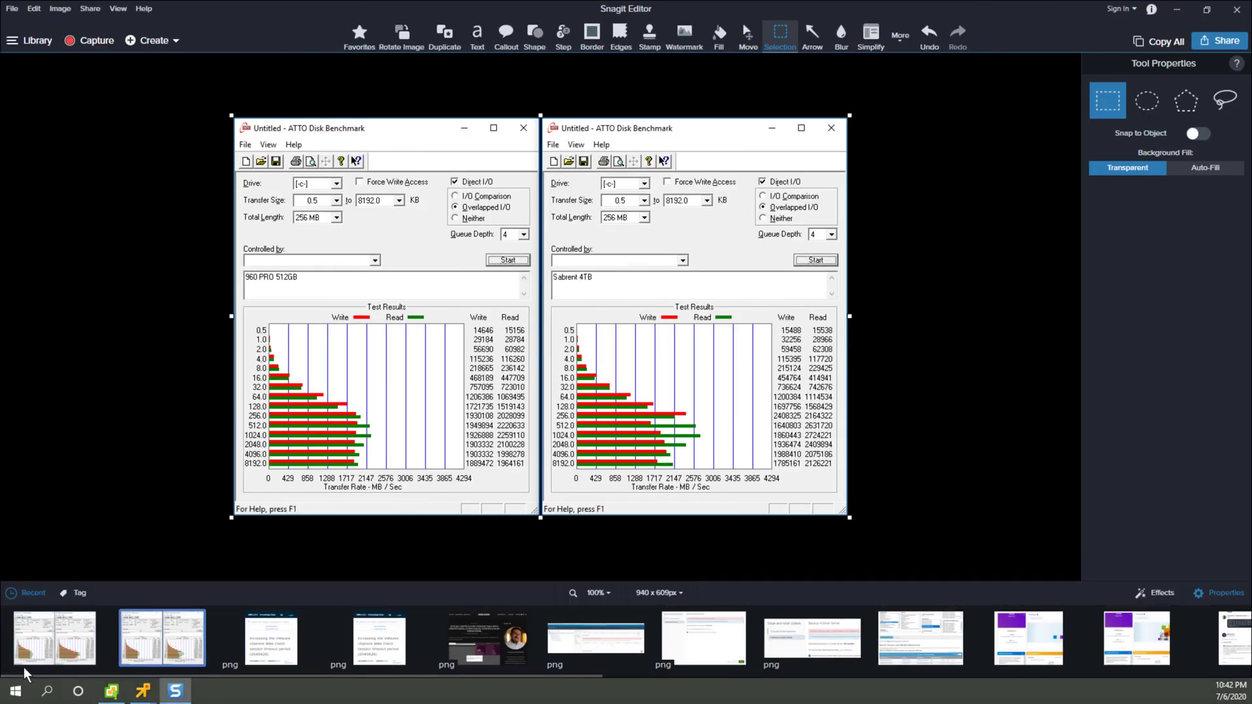
pyautogui.click(44, 641)
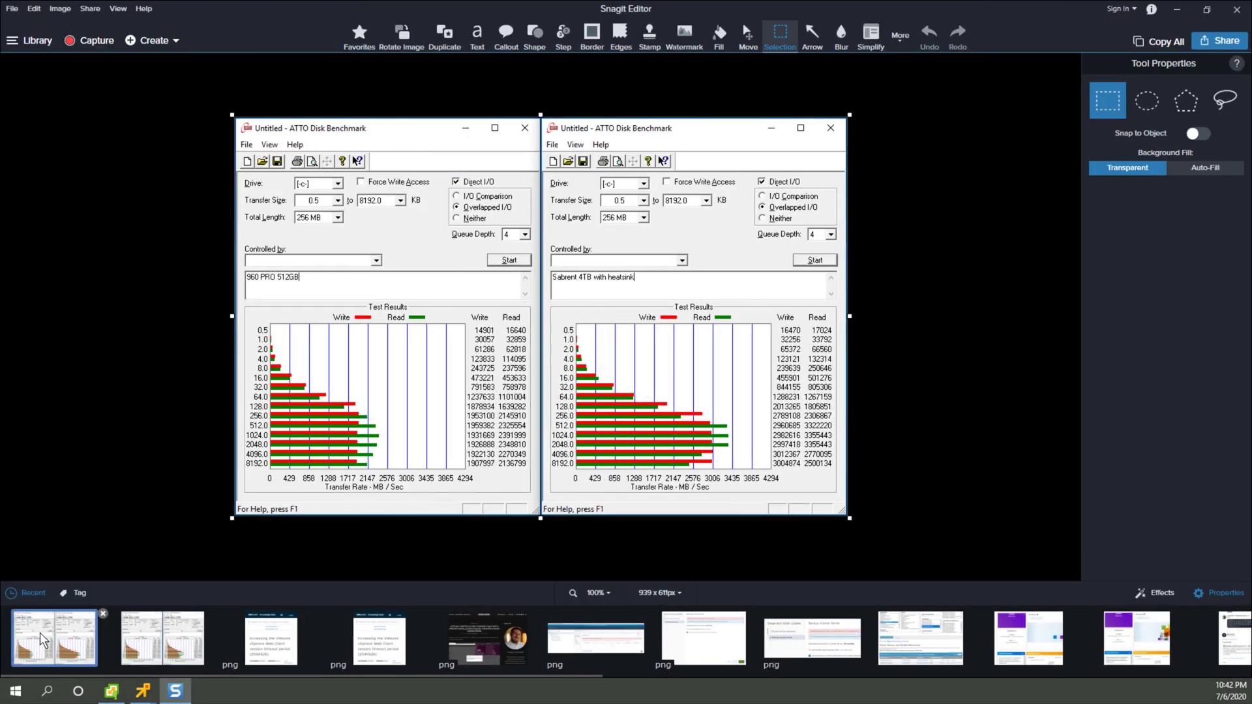
pyautogui.click(152, 644)
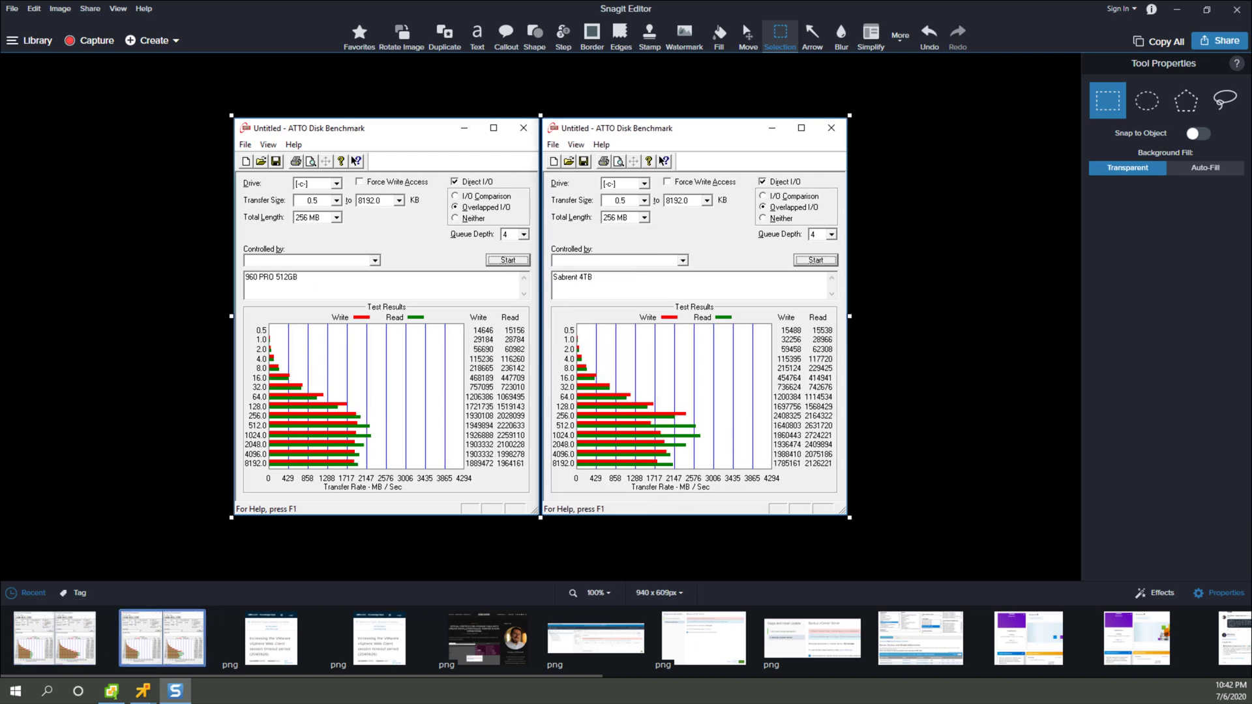
pyautogui.click(54, 639)
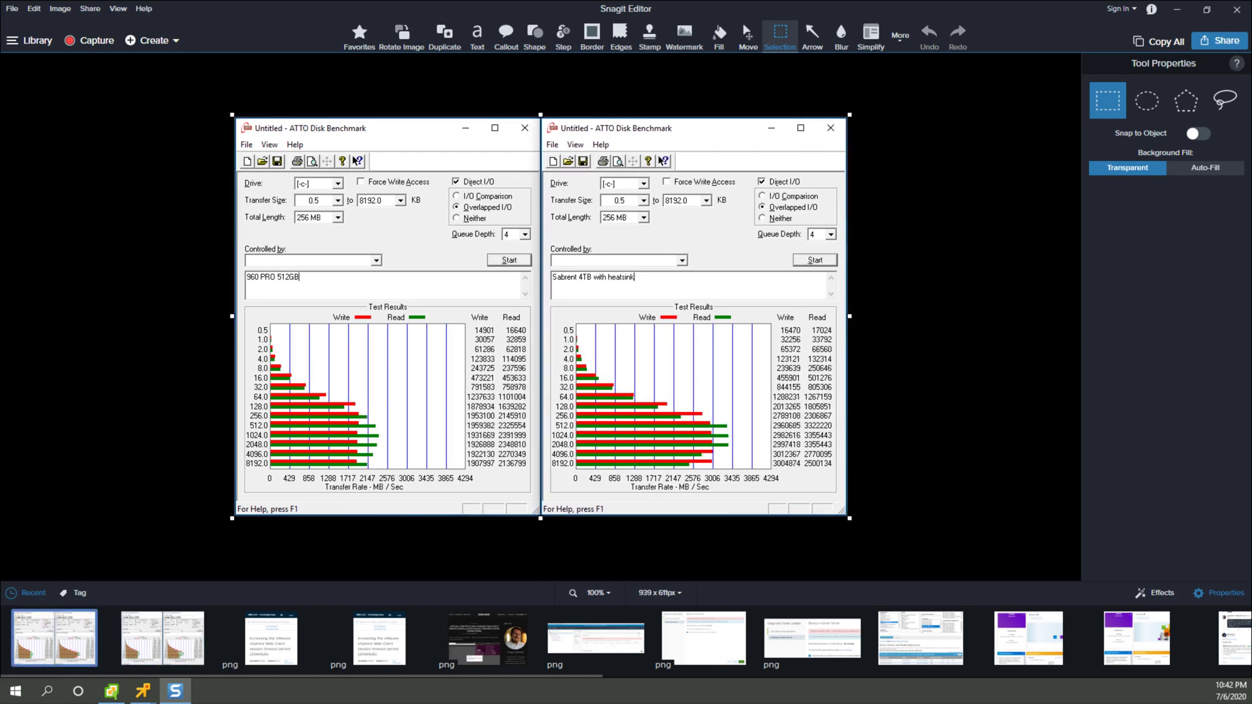
pyautogui.press('Right')
pyautogui.press('Left')
pyautogui.press('Right')
pyautogui.press('Right')
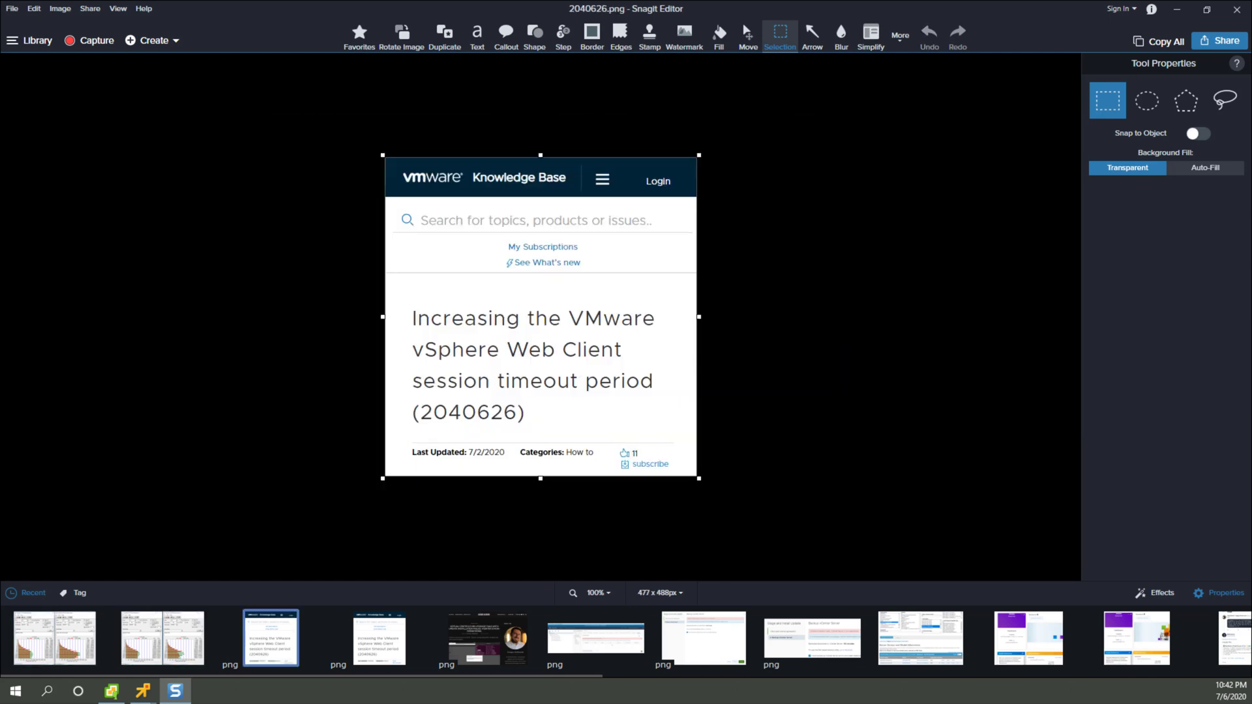
pyautogui.press('Left')
pyautogui.press('Left')
pyautogui.press('Right')
pyautogui.press('Left')
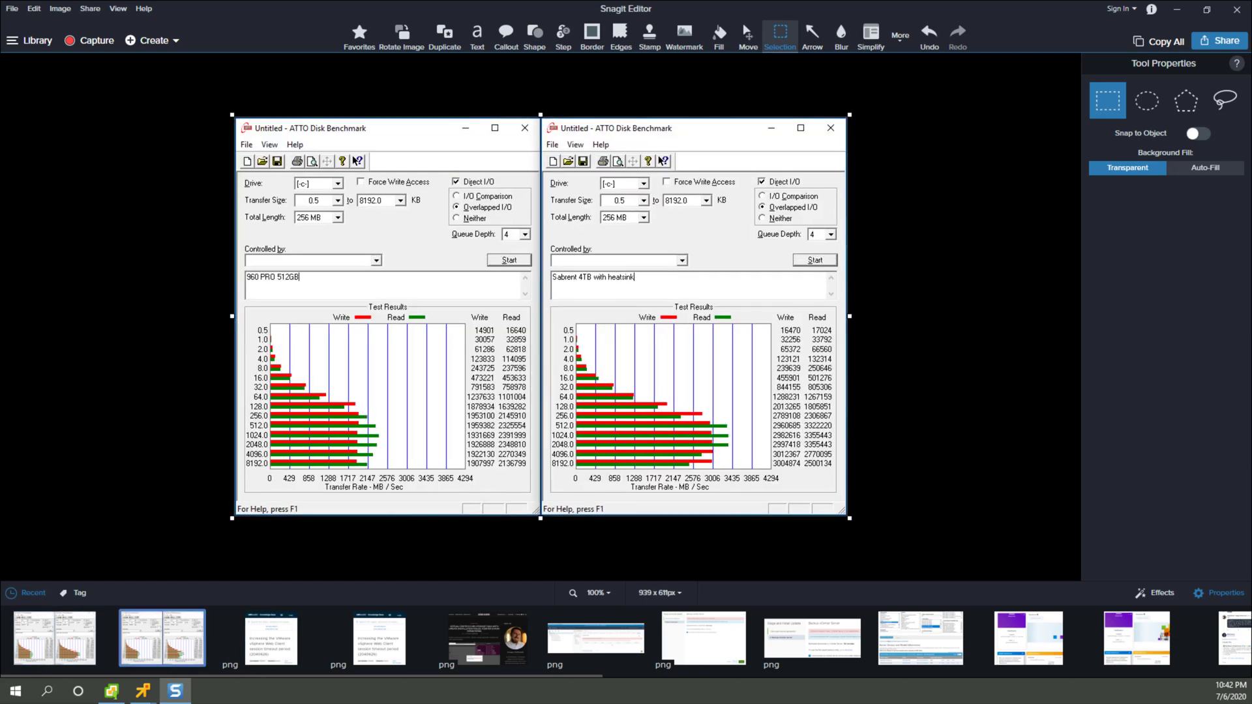
pyautogui.press('Right')
pyautogui.press('Left')
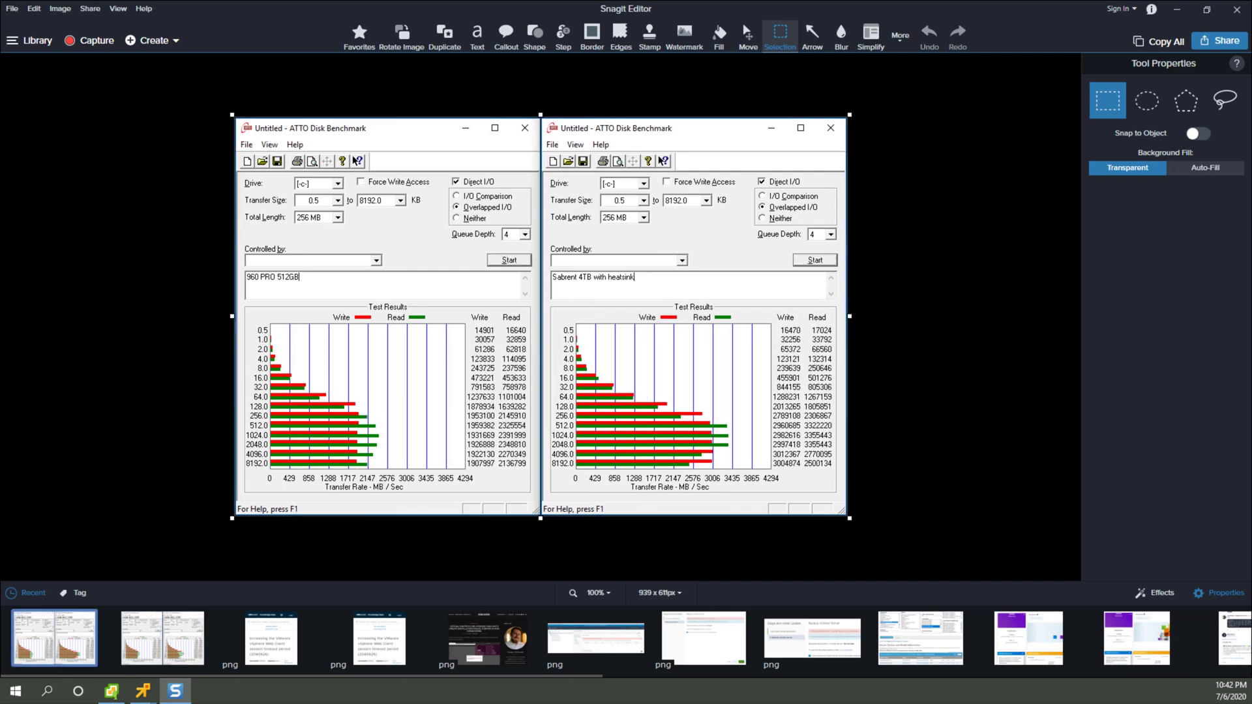
pyautogui.press('Right')
pyautogui.press('Left')
pyautogui.press('Right')
pyautogui.press('Left')
pyautogui.press('Right')
pyautogui.press('Left')
pyautogui.press('Right')
pyautogui.press('Left')
pyautogui.press('Right')
pyautogui.press('Left')
pyautogui.press('Right')
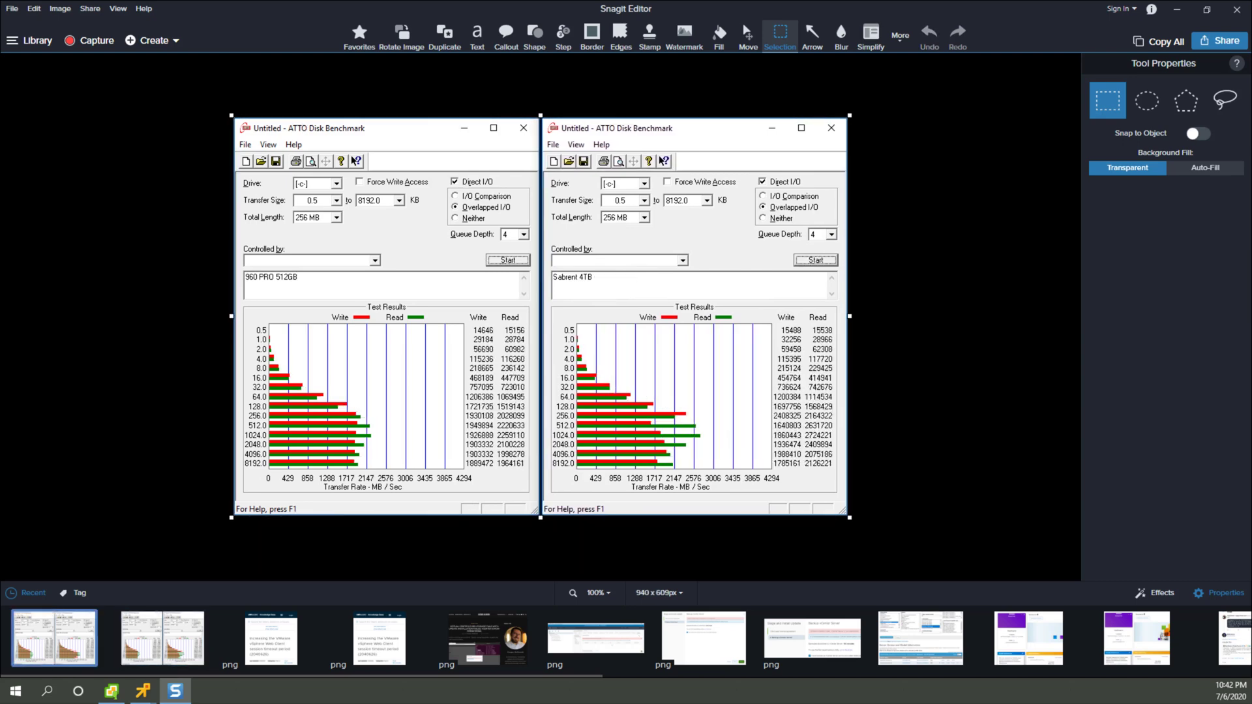
pyautogui.press('Left')
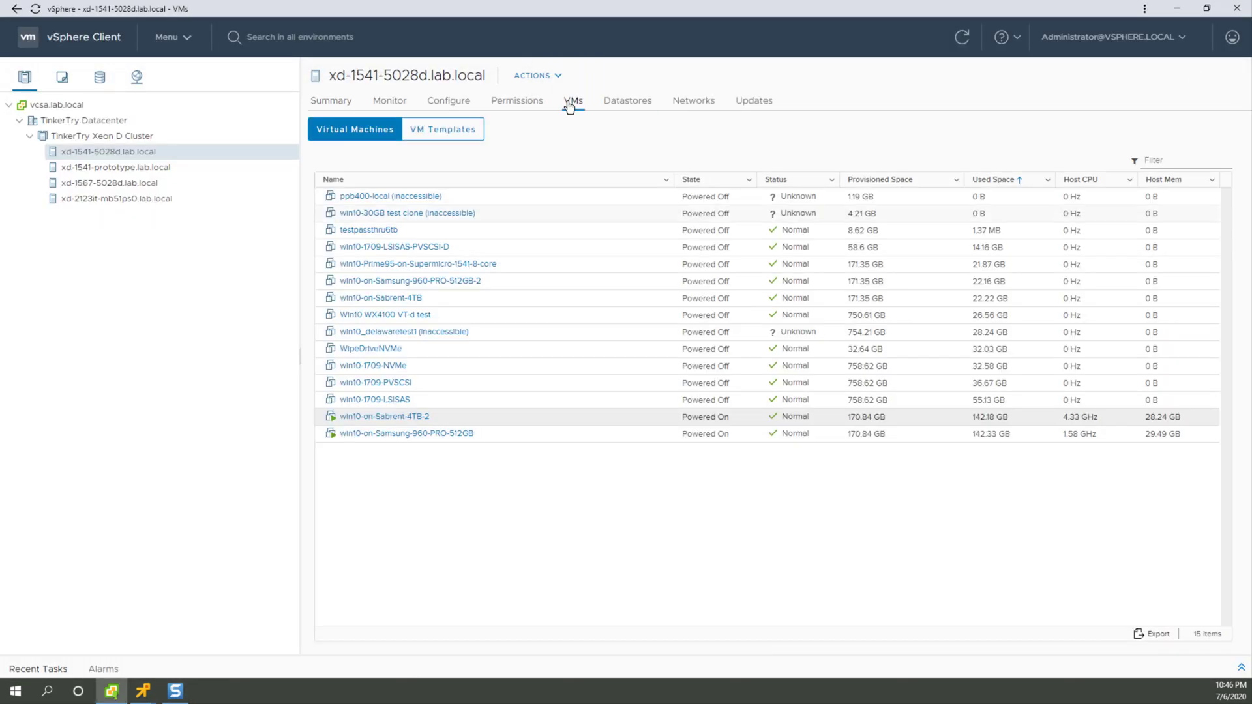
# Step: Clone the powered-on VM win10-on-Sabrent-4TB-2 to a new VM named win10-on-Sabrent-4TB-2-3 in the TinkerTry Xeon D Cluster
pyautogui.rightClick(397, 418)
pyautogui.click(419, 534)
pyautogui.rightClick(439, 420)
pyautogui.click(643, 356)
pyautogui.click(649, 190)
pyautogui.write('win10-on-Sabrent-4TB-3')
pyautogui.click(966, 569)
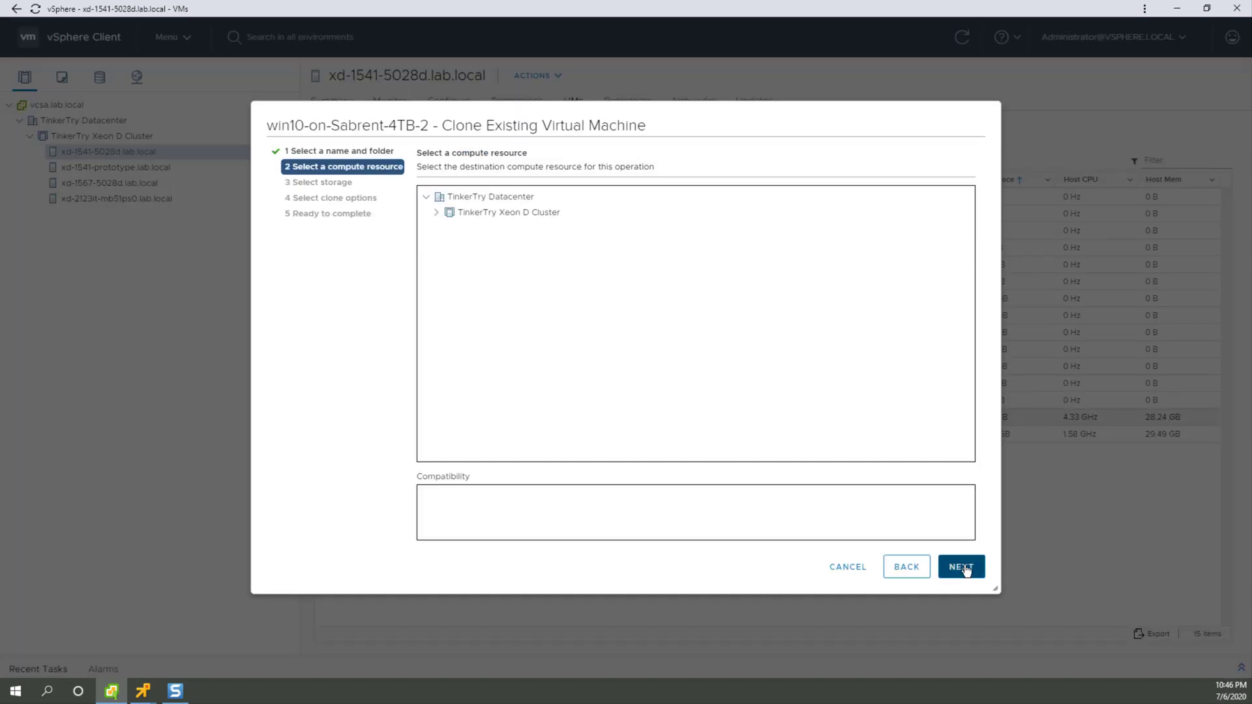
pyautogui.click(576, 302)
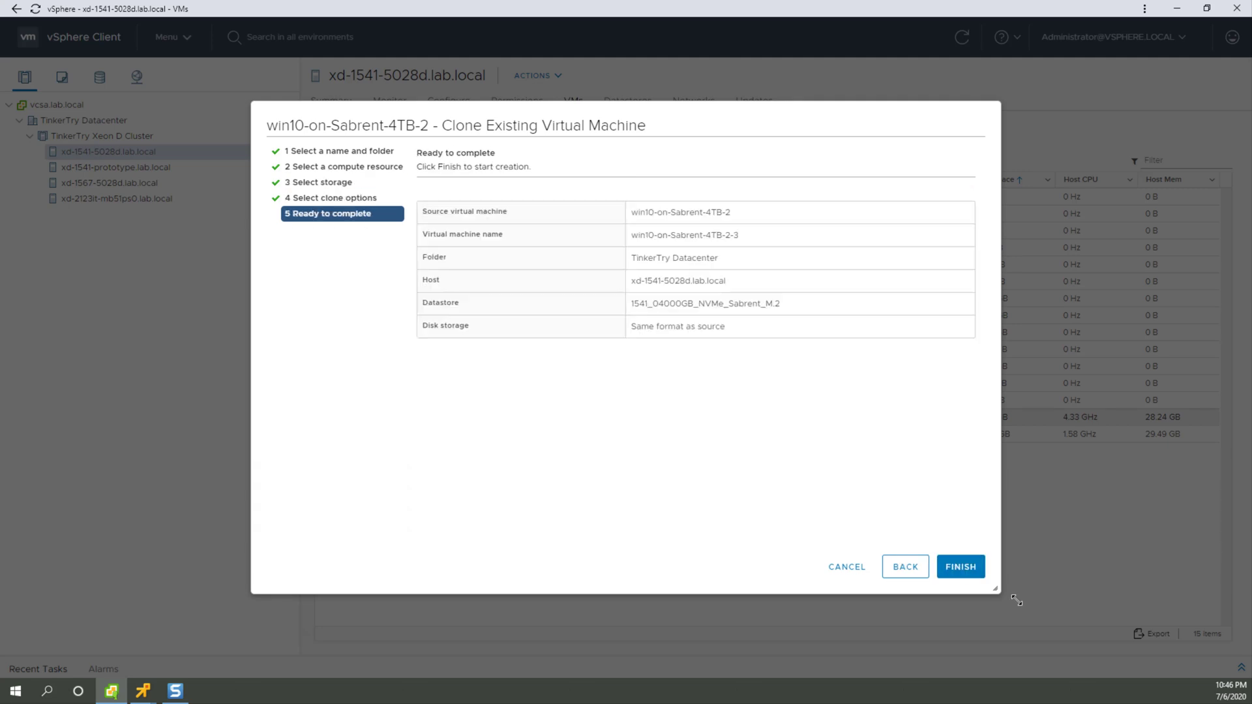
pyautogui.click(961, 567)
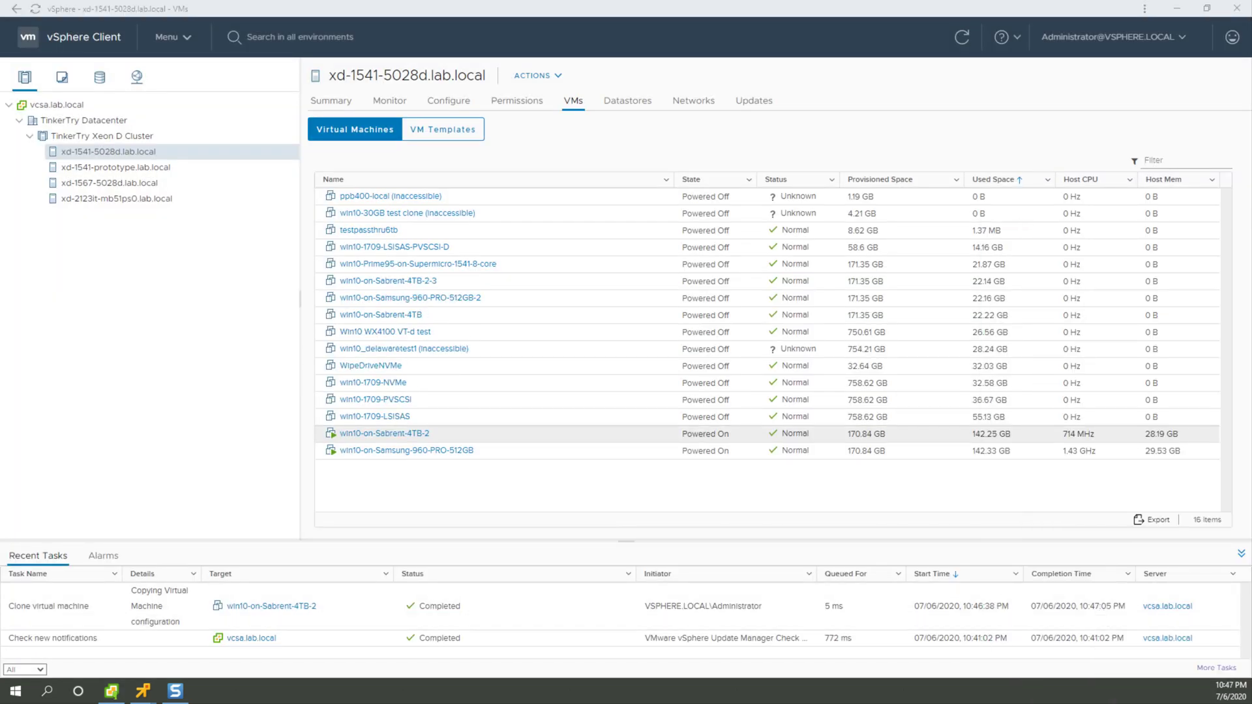
# Step: Bring the Sabrent Summary.xlsx sheet into view and record 27 seconds in A11 for the Sabrent clone with heatsink
pyautogui.moveTo(1251, 318); pyautogui.dragTo(992, 320)
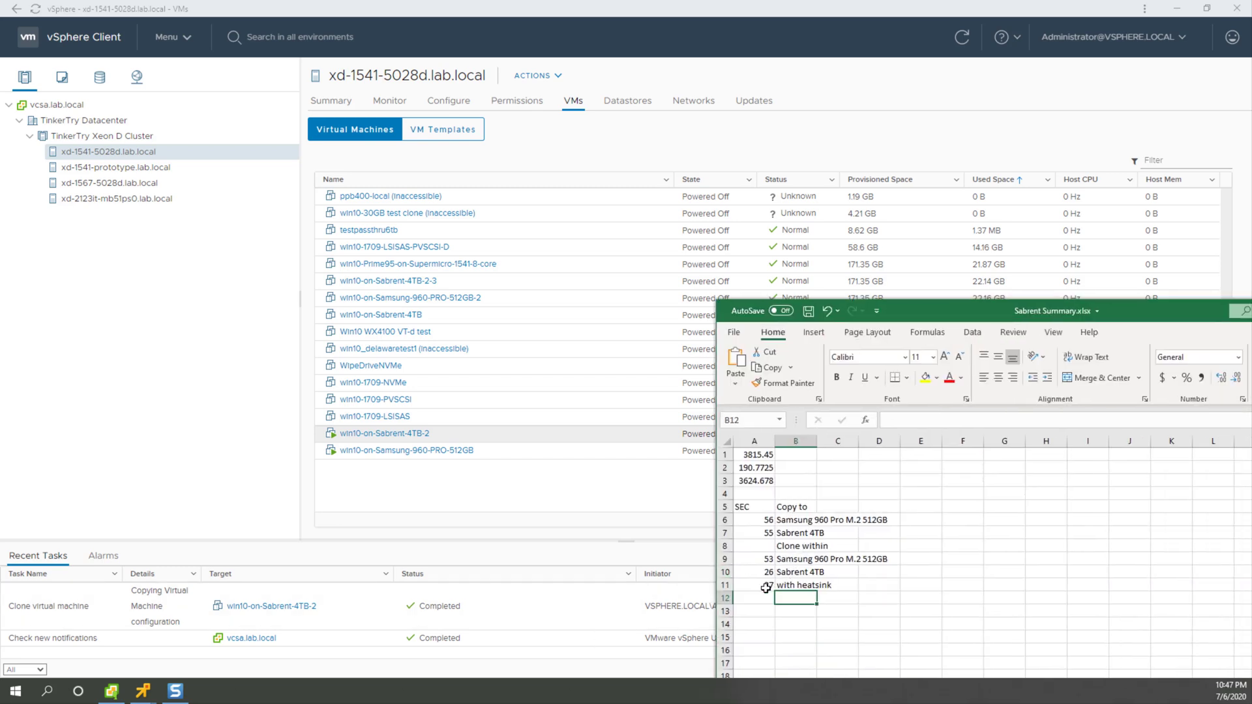
pyautogui.click(795, 586)
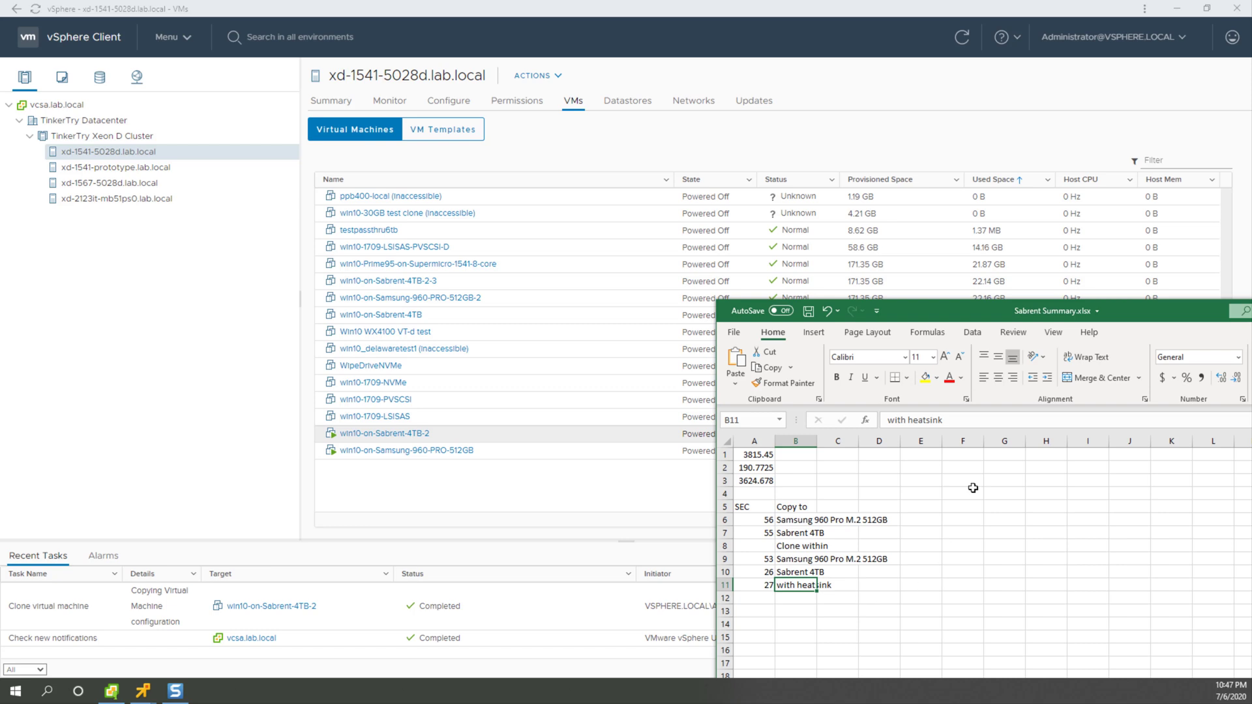
pyautogui.moveTo(951, 306); pyautogui.dragTo(862, 300)
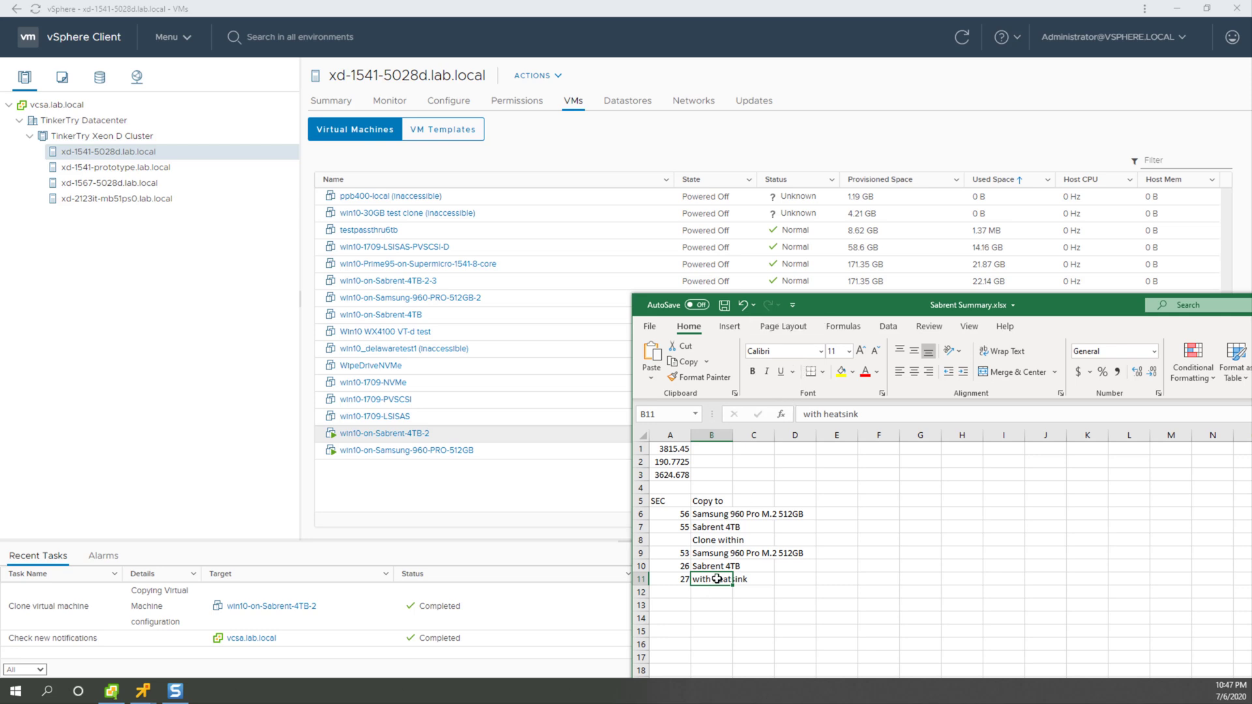
pyautogui.click(682, 581)
pyautogui.write('27')
pyautogui.press('Tab')
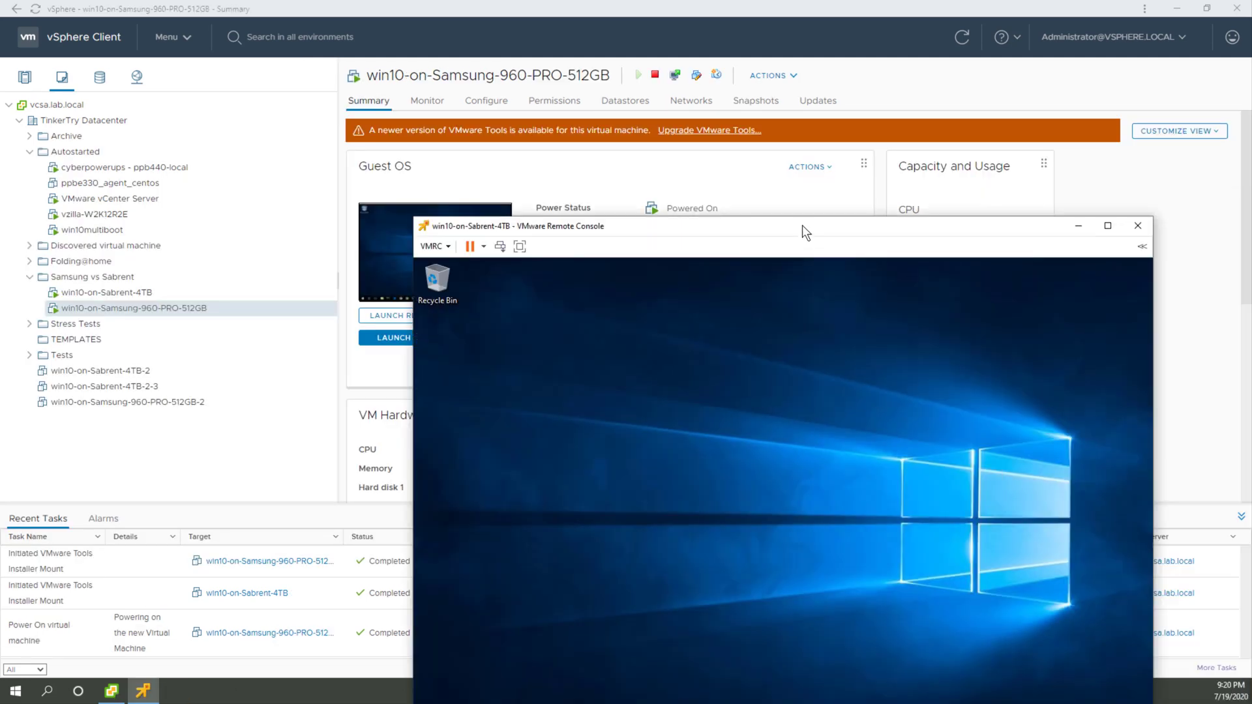
# Step: Arrange the win10-on-Sabrent-4TB and win10-on-Samsung-960-PRO-512GB remote consoles side by side, with the Sabrent console in front
pyautogui.moveTo(802, 225); pyautogui.dragTo(464, 93)
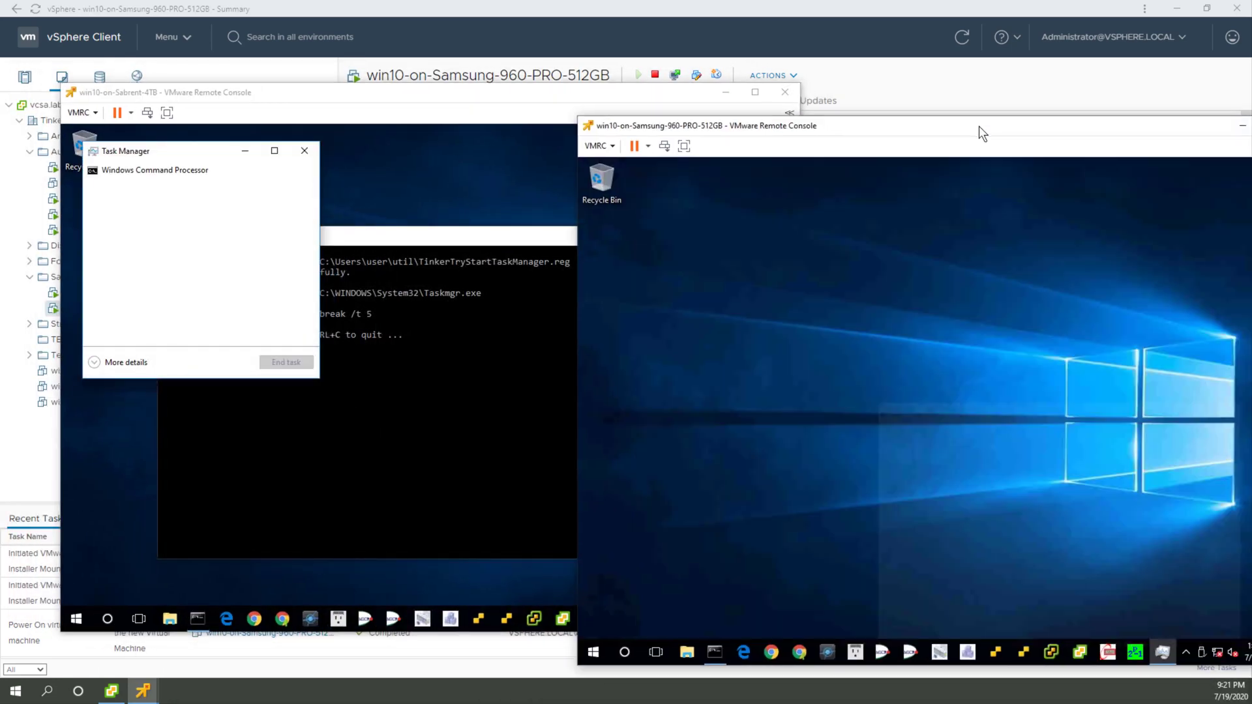
pyautogui.moveTo(980, 127); pyautogui.dragTo(869, 94)
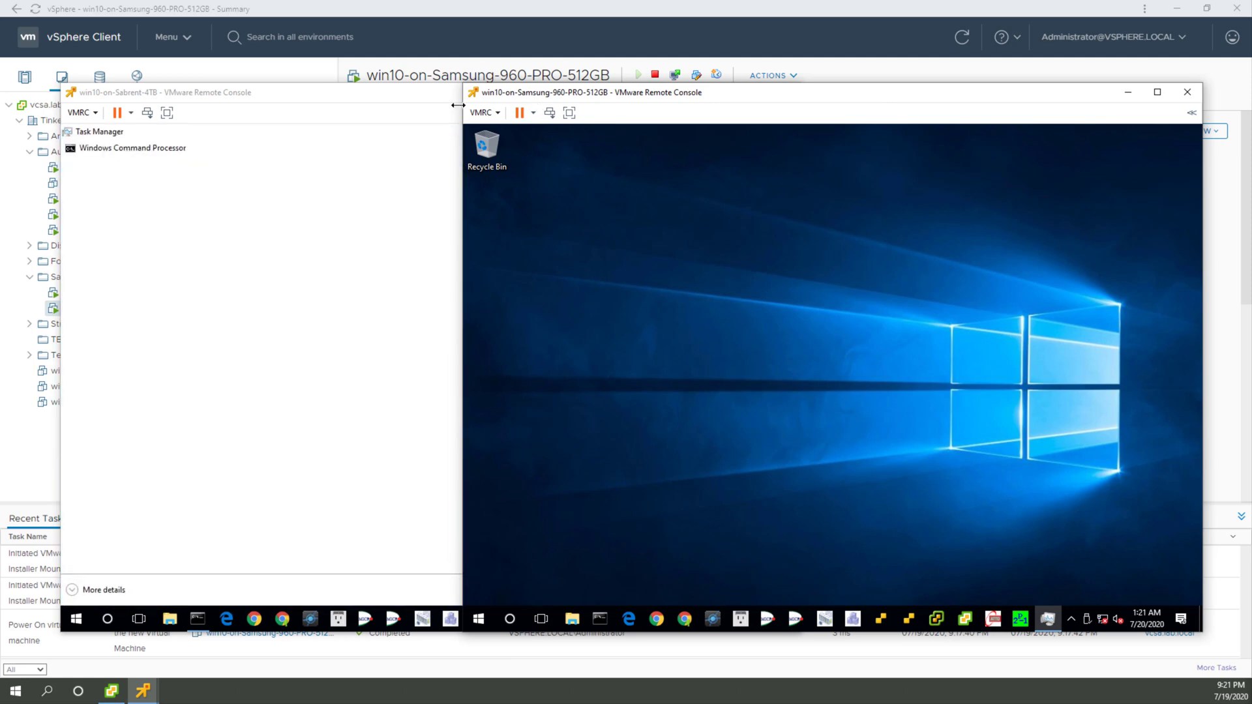
pyautogui.click(424, 89)
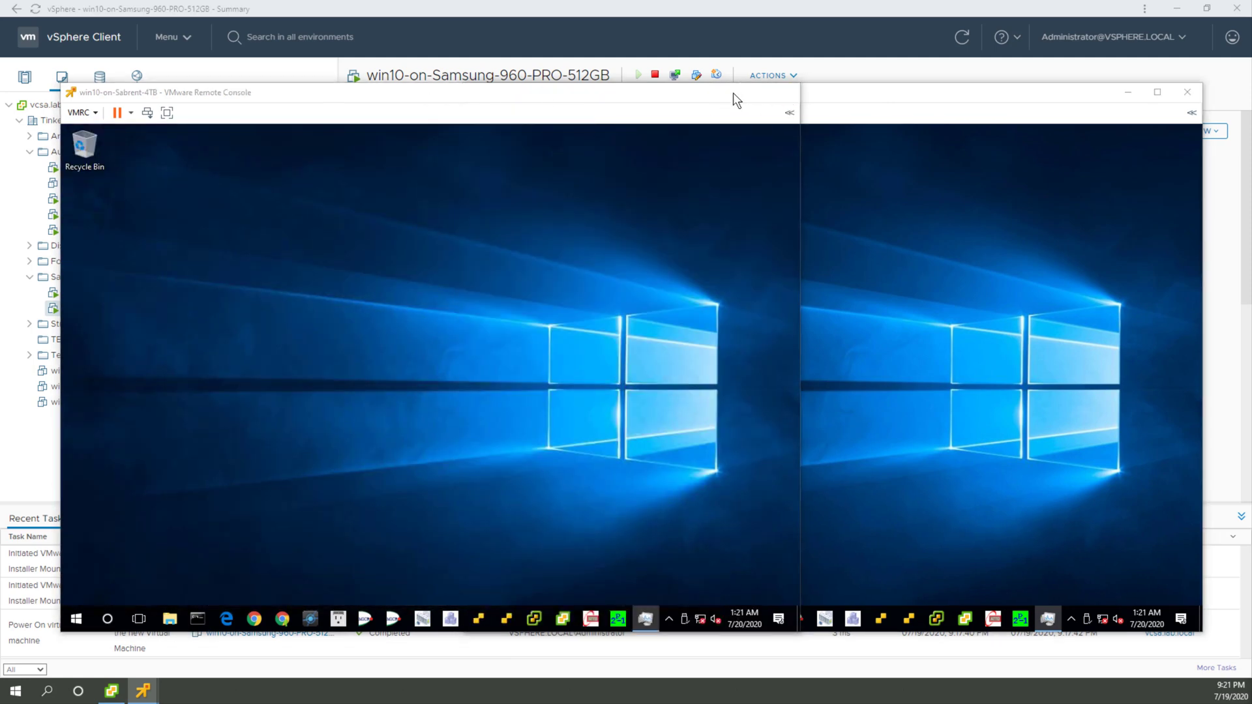
# Step: Minimize both VM remote consoles and refresh the vSphere Client view of win10-on-Samsung-960-PRO-512GB
pyautogui.click(726, 92)
pyautogui.click(1131, 91)
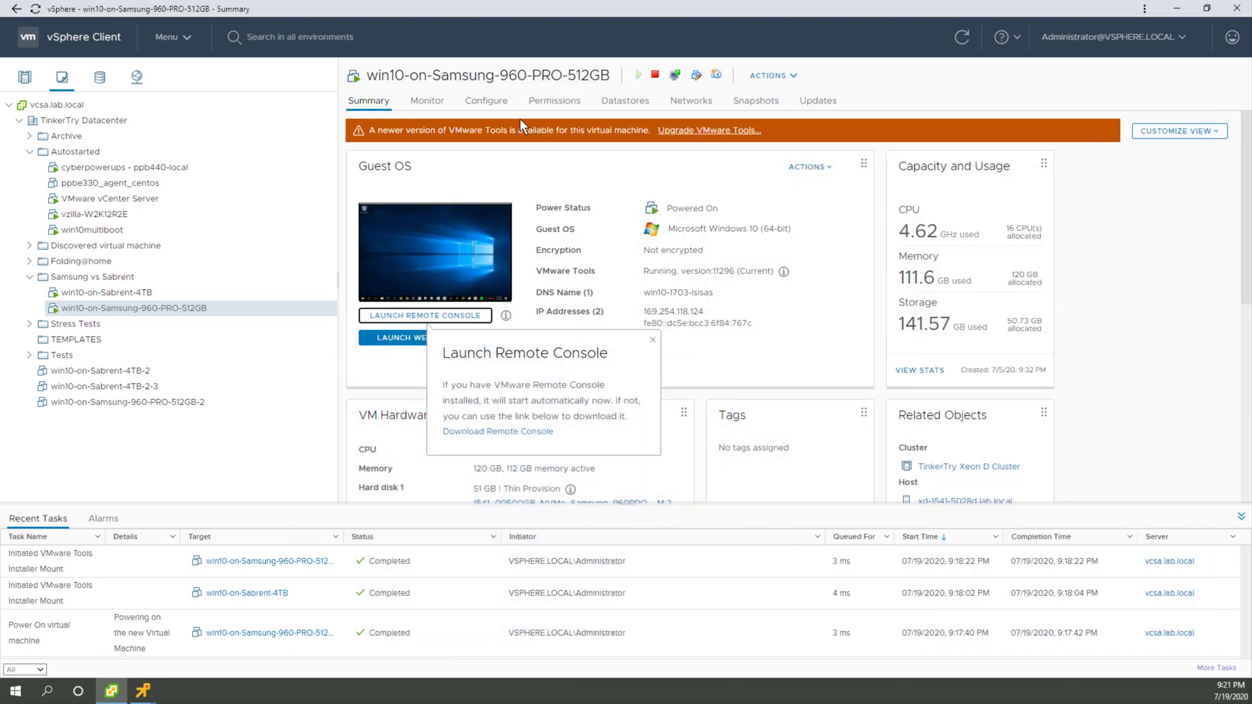
pyautogui.click(963, 39)
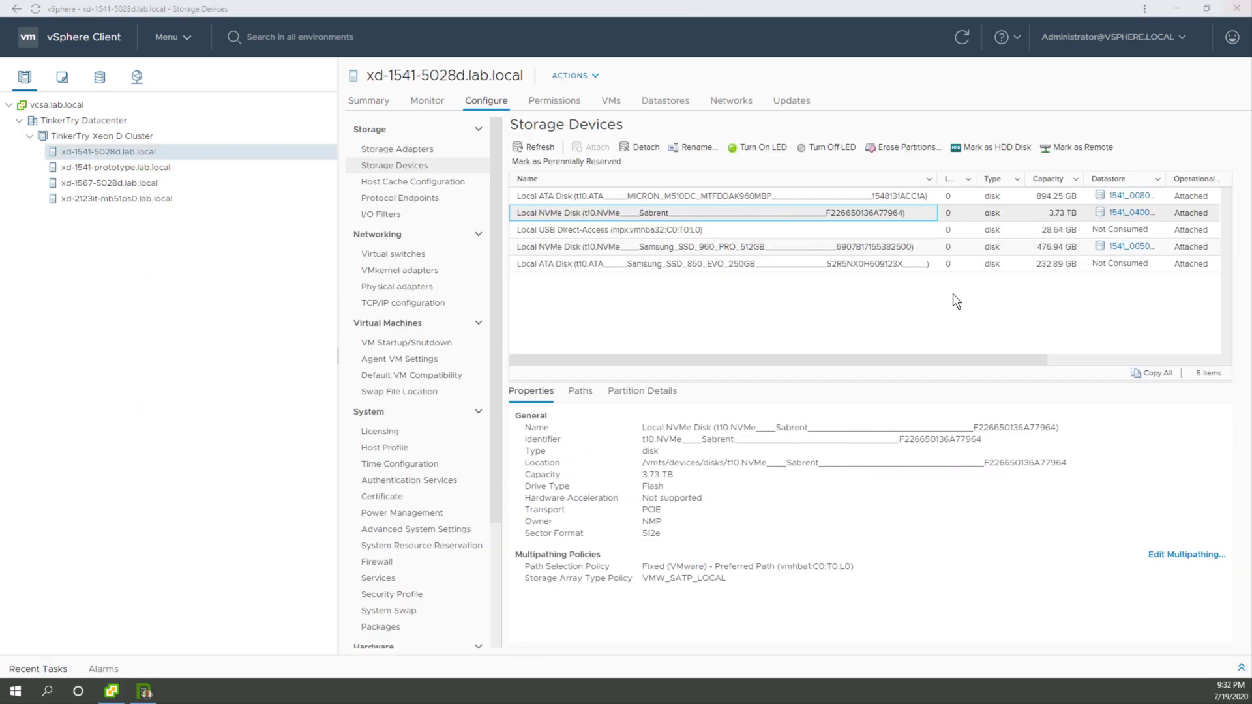
# Step: Open the TinkerTry NVMe firmware article at Step 1, and log in to xd-1541-5028d.lab.local in PuTTY as root with the account password
pyautogui.click(144, 692)
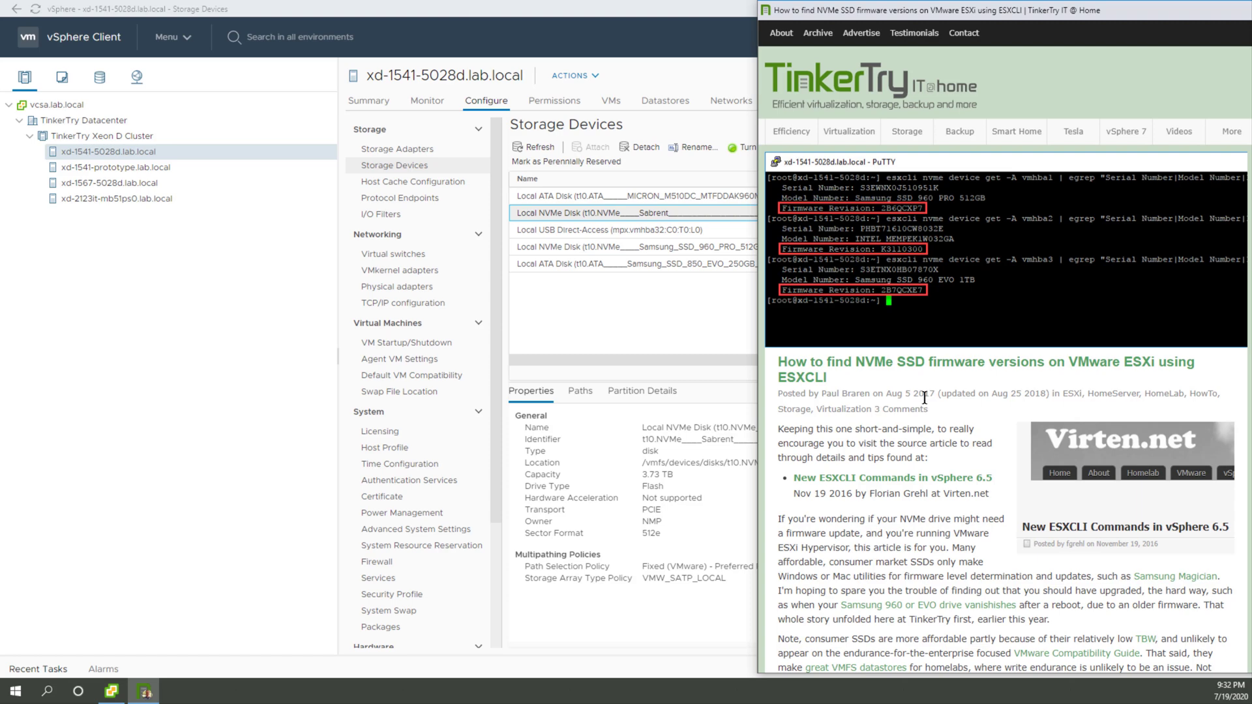
pyautogui.scroll(-8, 924, 398)
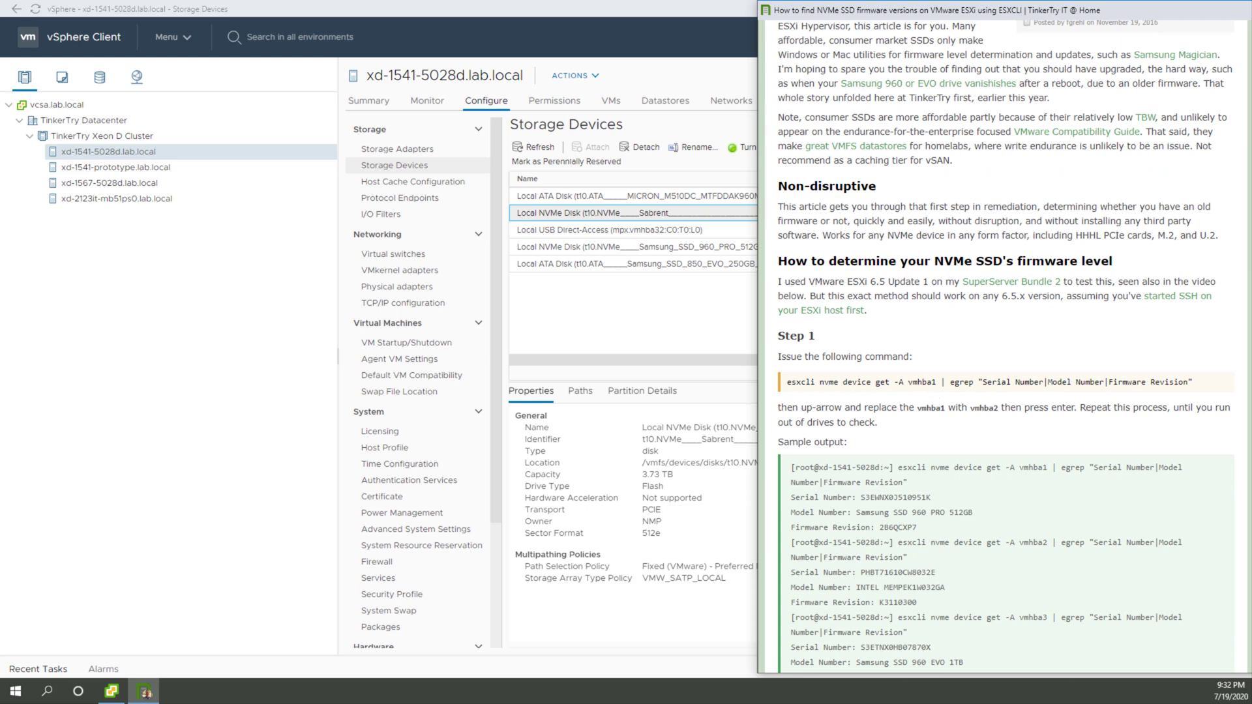
pyautogui.press('super')
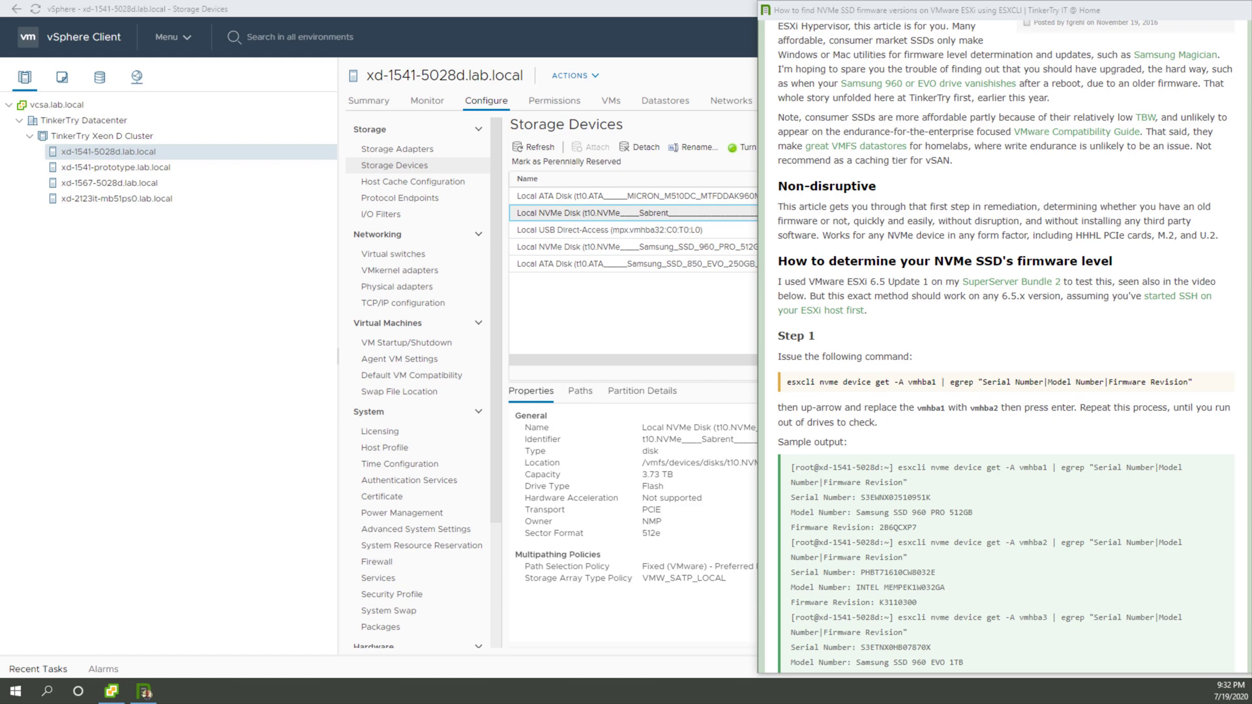
pyautogui.moveTo(724, 266); pyautogui.dragTo(359, 250)
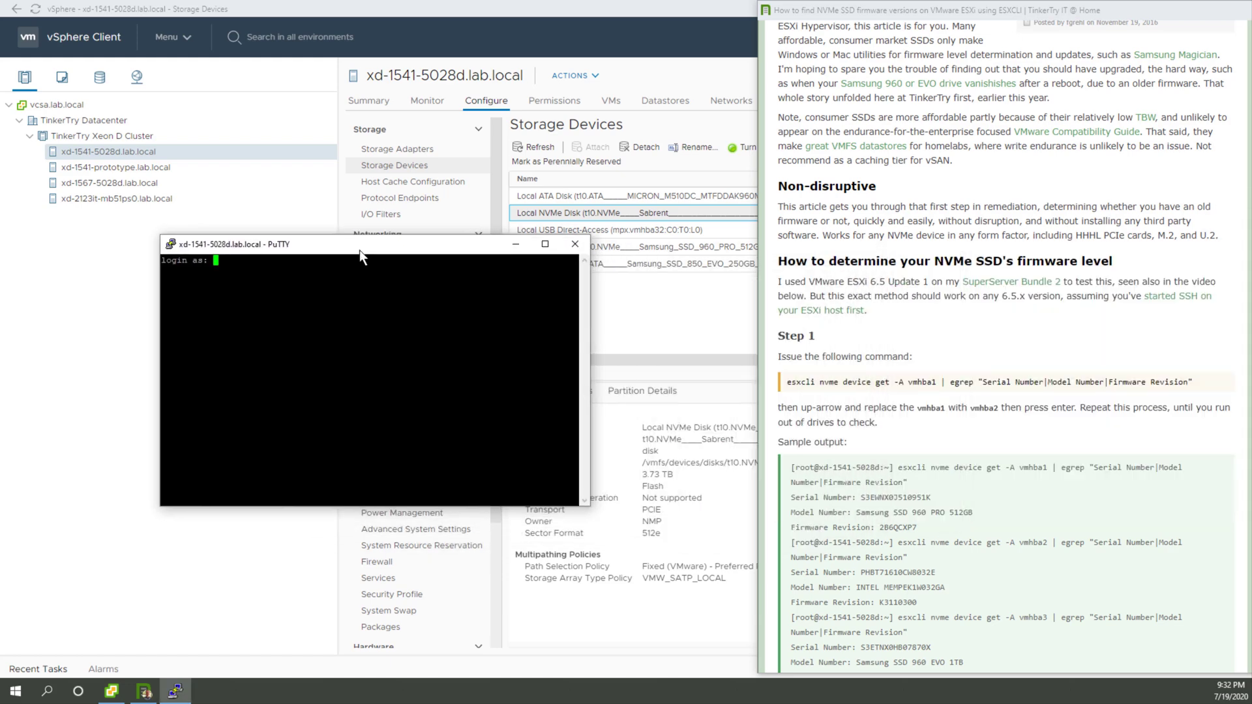
pyautogui.write('root')
pyautogui.press('Return')
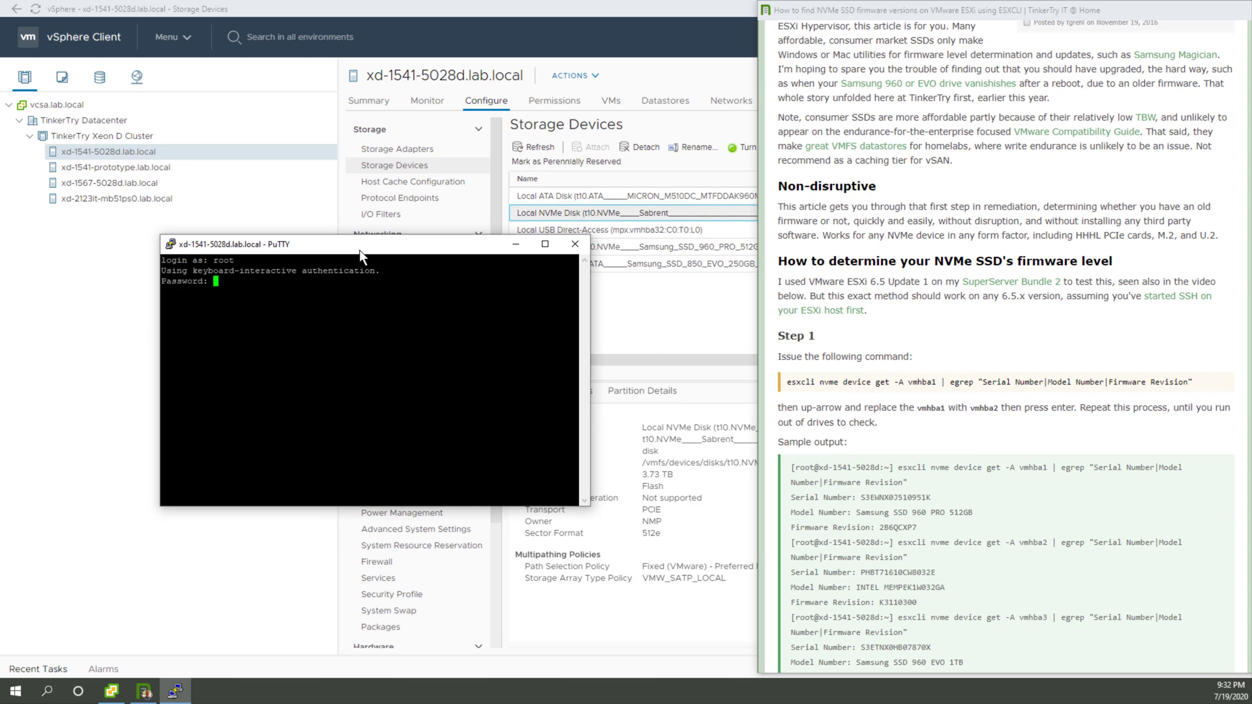
pyautogui.press('Return')
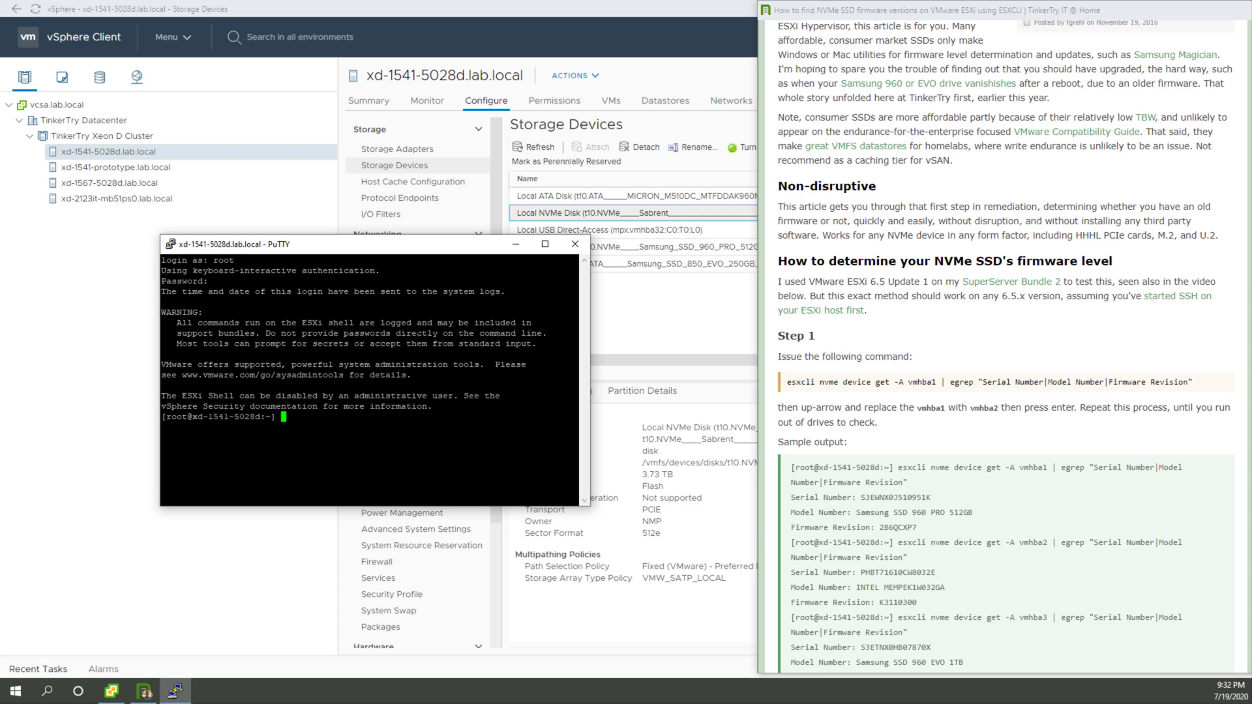
# Step: Enlarge PuTTY beside the article and run its command esxcli nvme device get -A vmhba1 | egrep "Serial Number|Model Number|Firmware Revision"
pyautogui.tripleClick(893, 383)
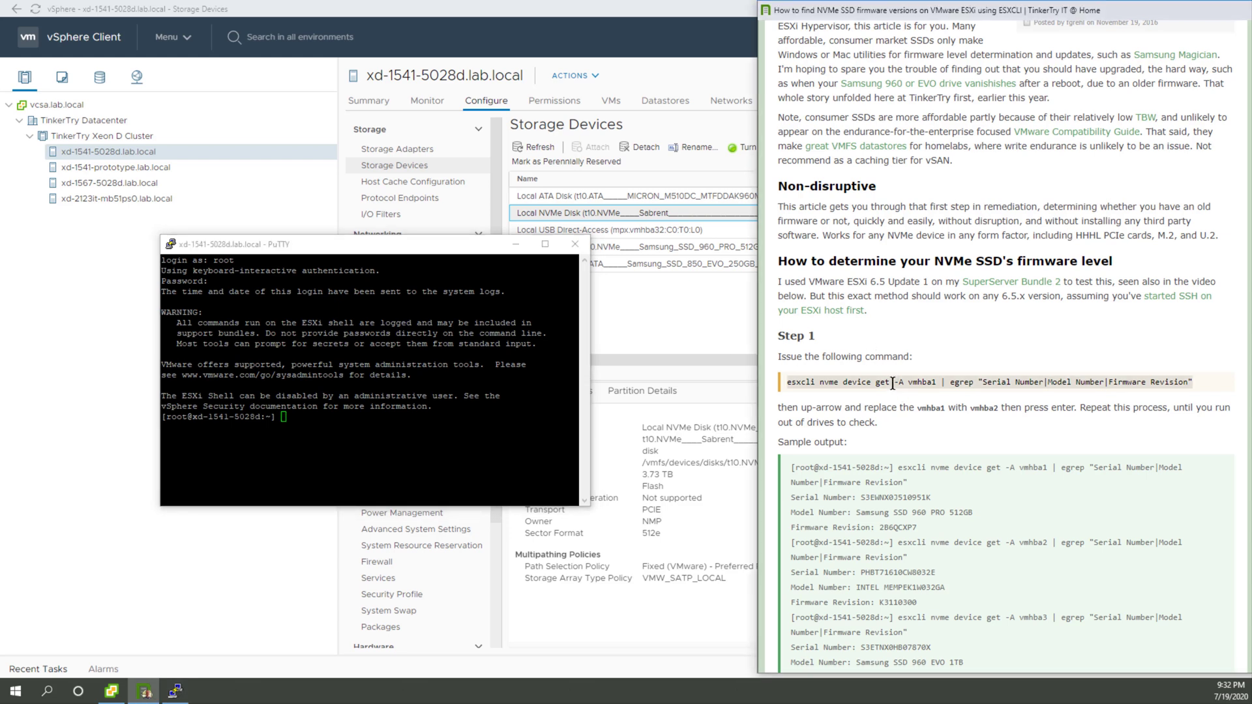
pyautogui.click(518, 9)
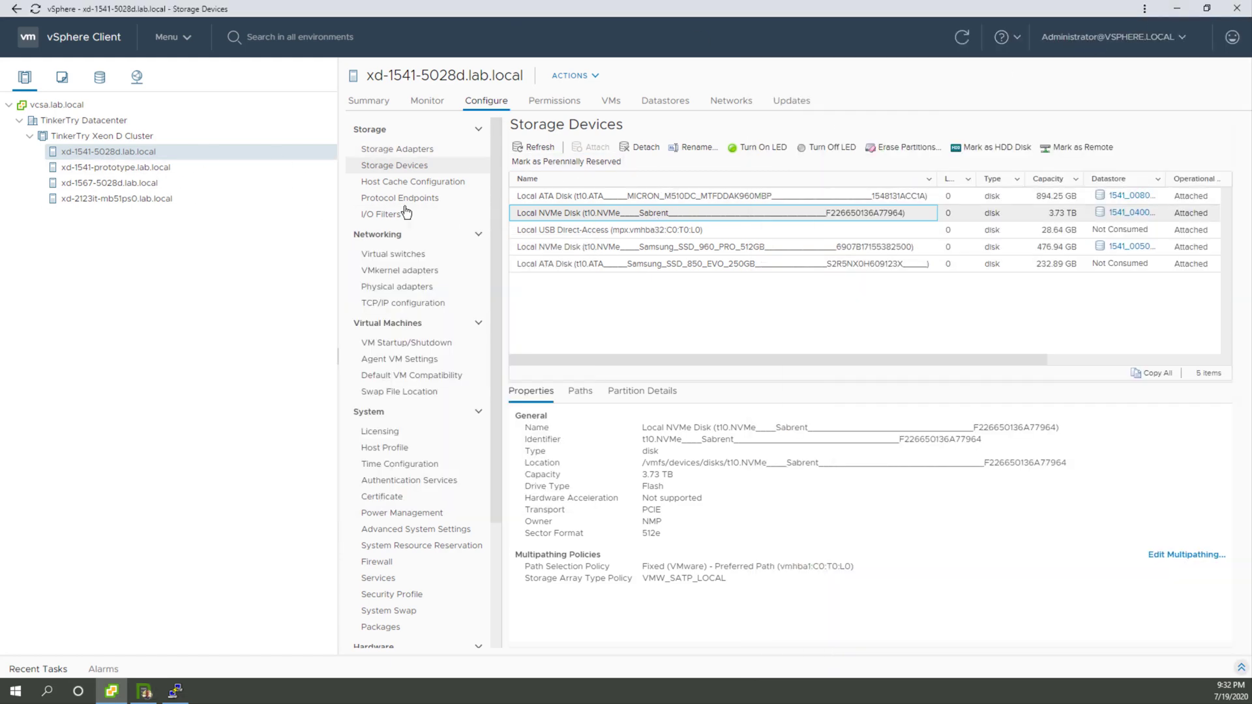
pyautogui.click(1177, 9)
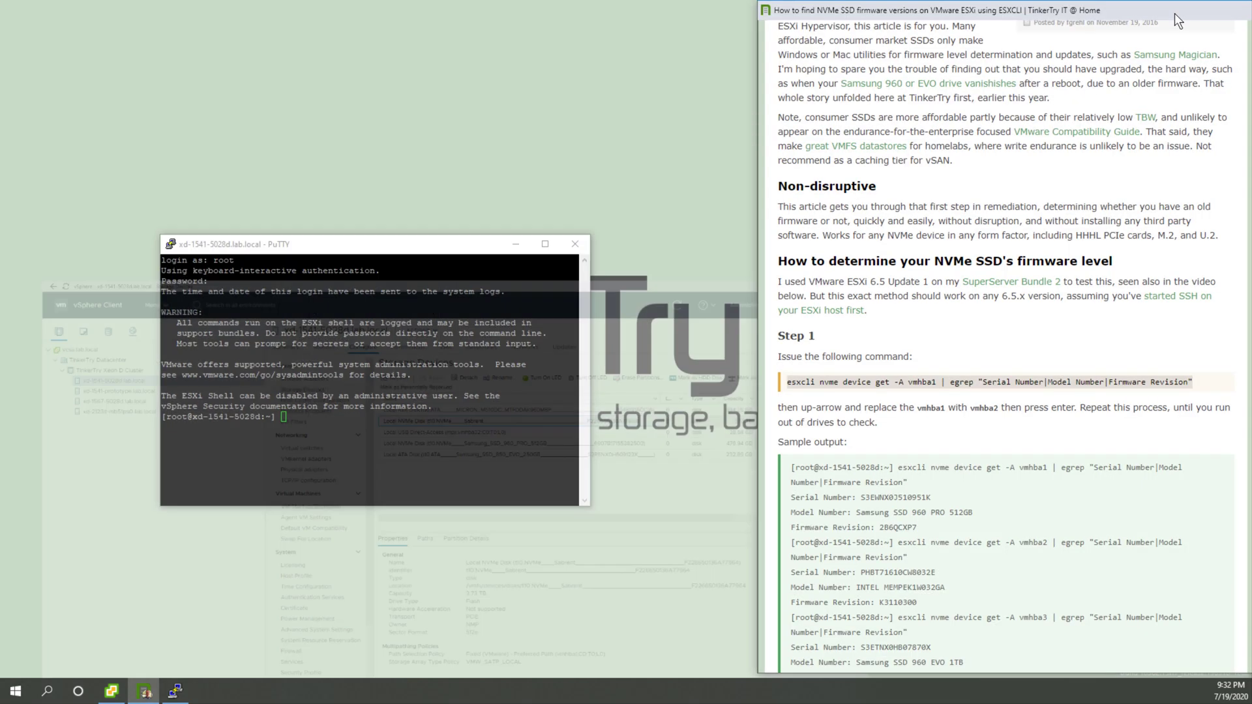
pyautogui.moveTo(394, 252); pyautogui.dragTo(239, 25)
pyautogui.moveTo(436, 283); pyautogui.dragTo(754, 678)
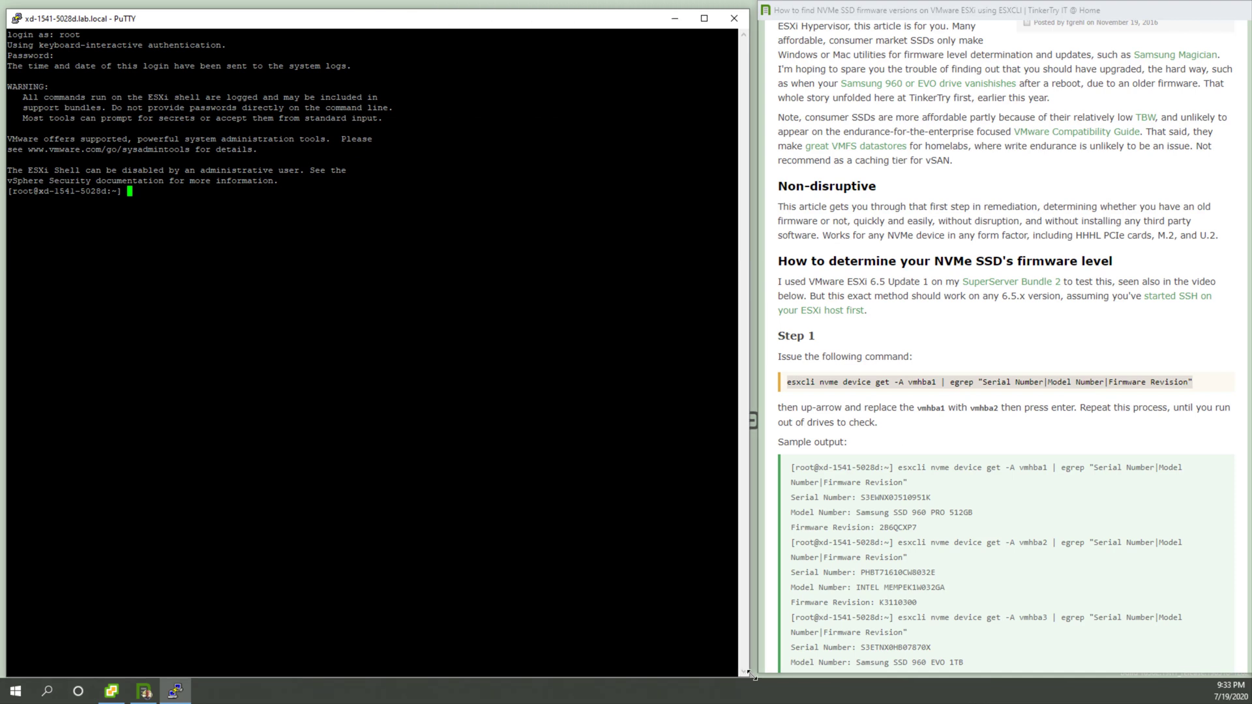
pyautogui.press('shift+Insert')
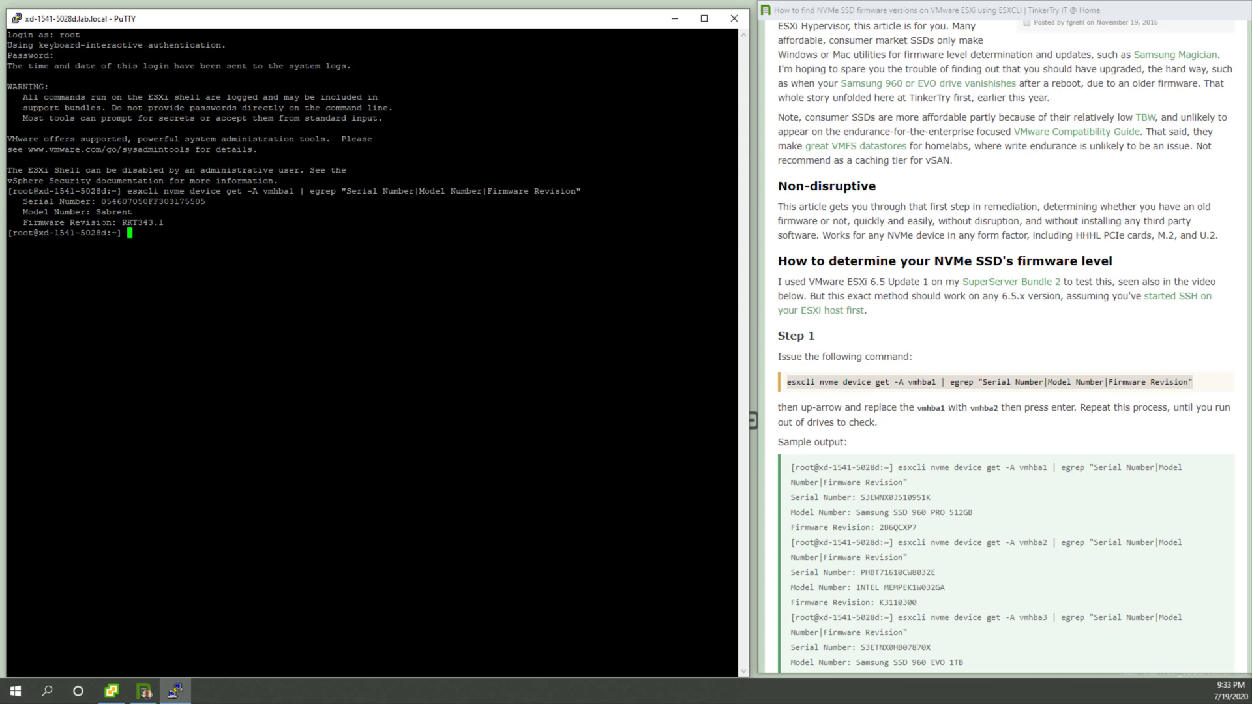
# Step: Run the article's optional Step 2 command, esxcli nvme device get -A vmhba1, in PuTTY and review the full drive details
pyautogui.scroll(-3, 914, 461)
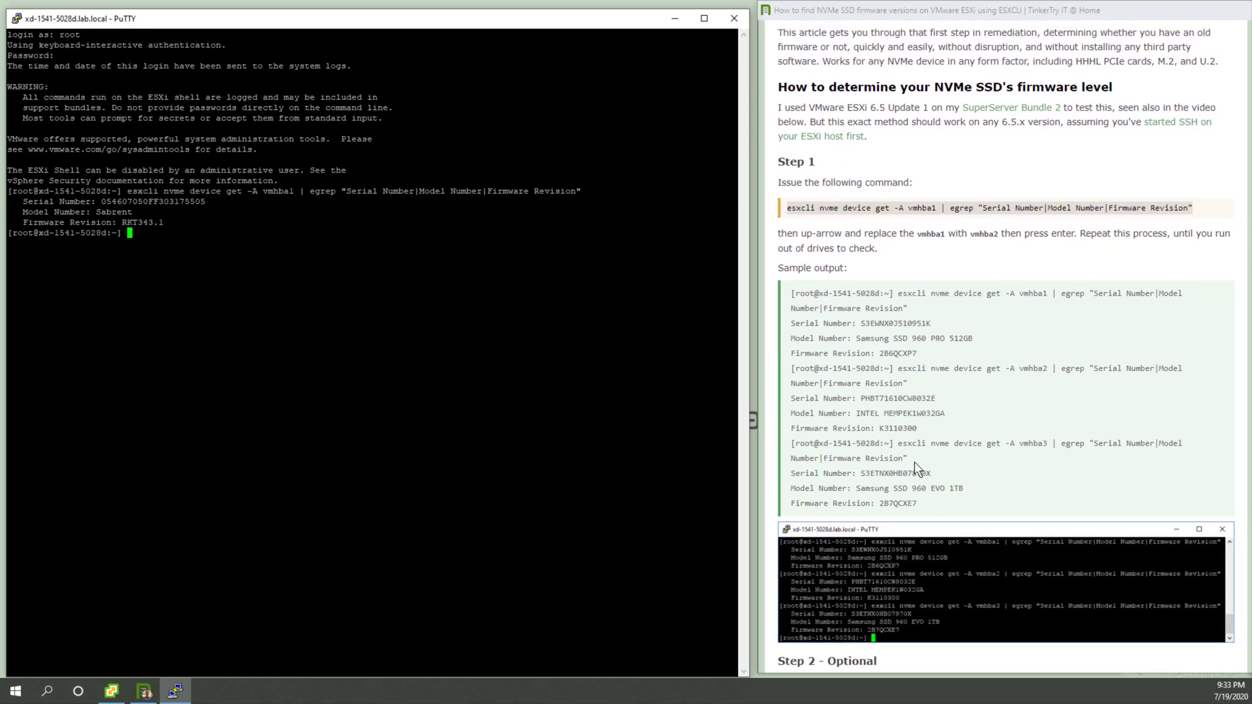
pyautogui.scroll(-4, 887, 554)
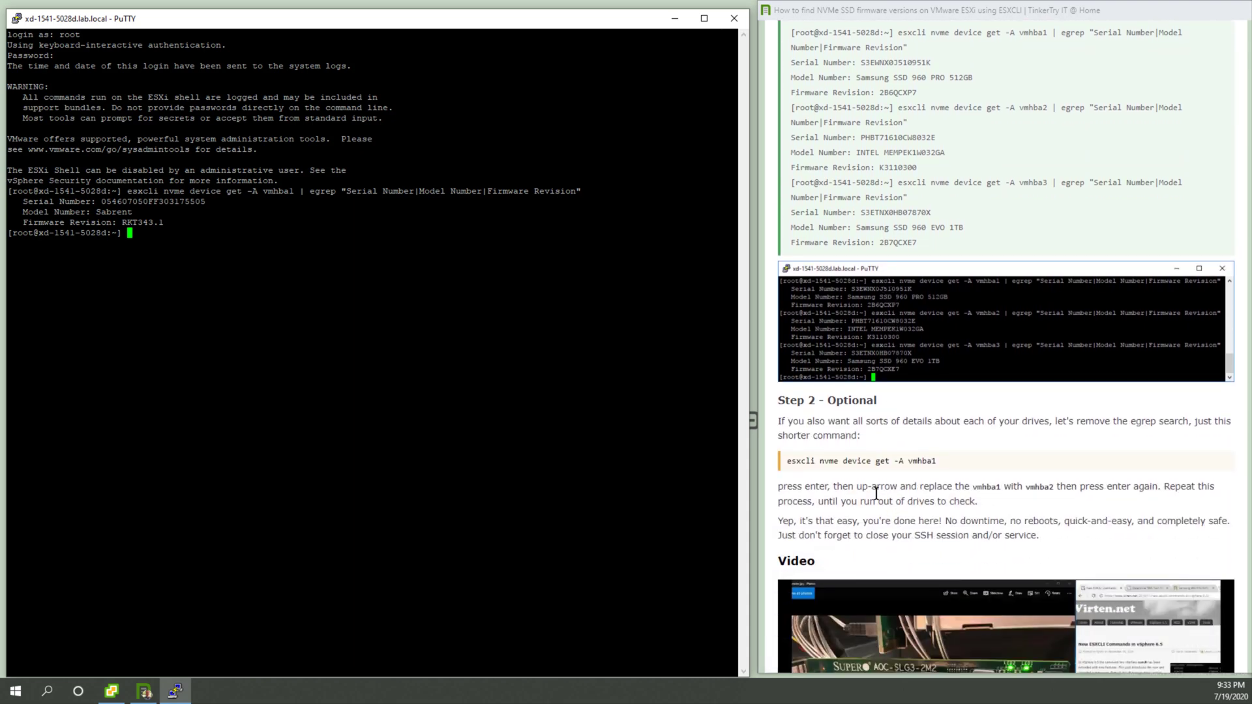
pyautogui.click(873, 461)
pyautogui.rightClick(554, 392)
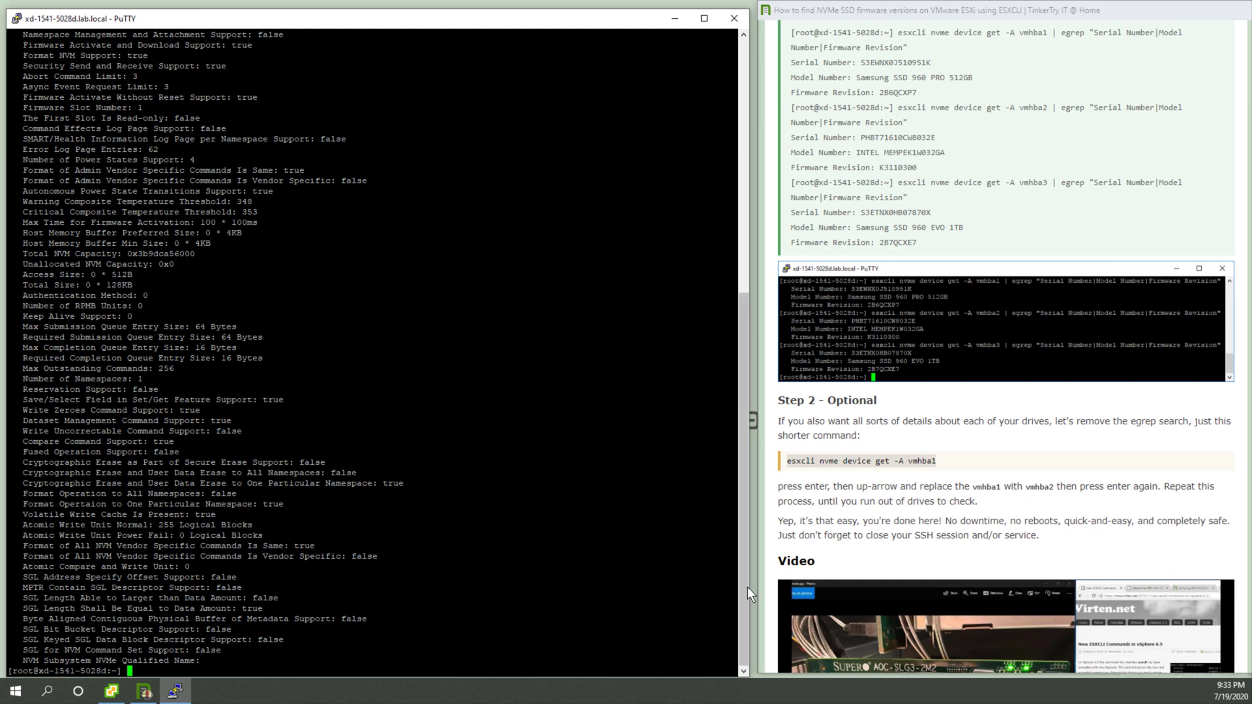
pyautogui.moveTo(741, 518); pyautogui.dragTo(719, 320)
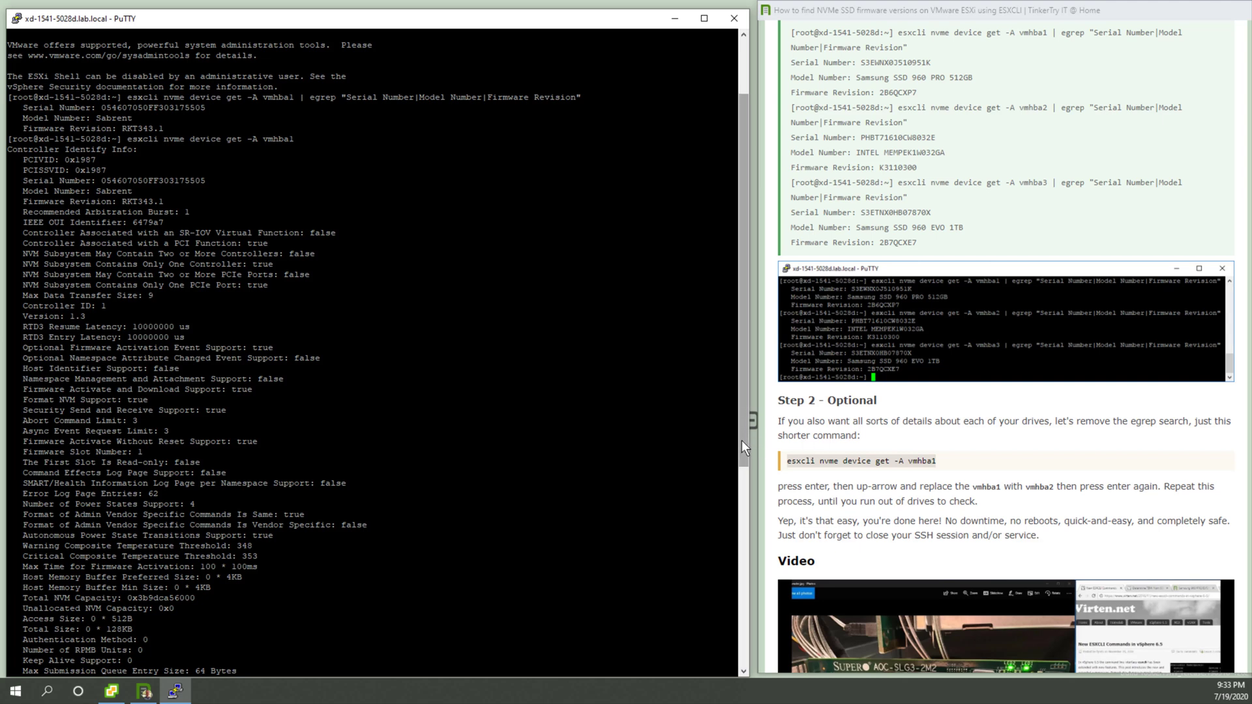
# Step: Switch to the vSphere Client and select win10-on-Sabrent-4TB under Samsung vs Sabrent in the VM inventory
pyautogui.moveTo(741, 440); pyautogui.dragTo(746, 343)
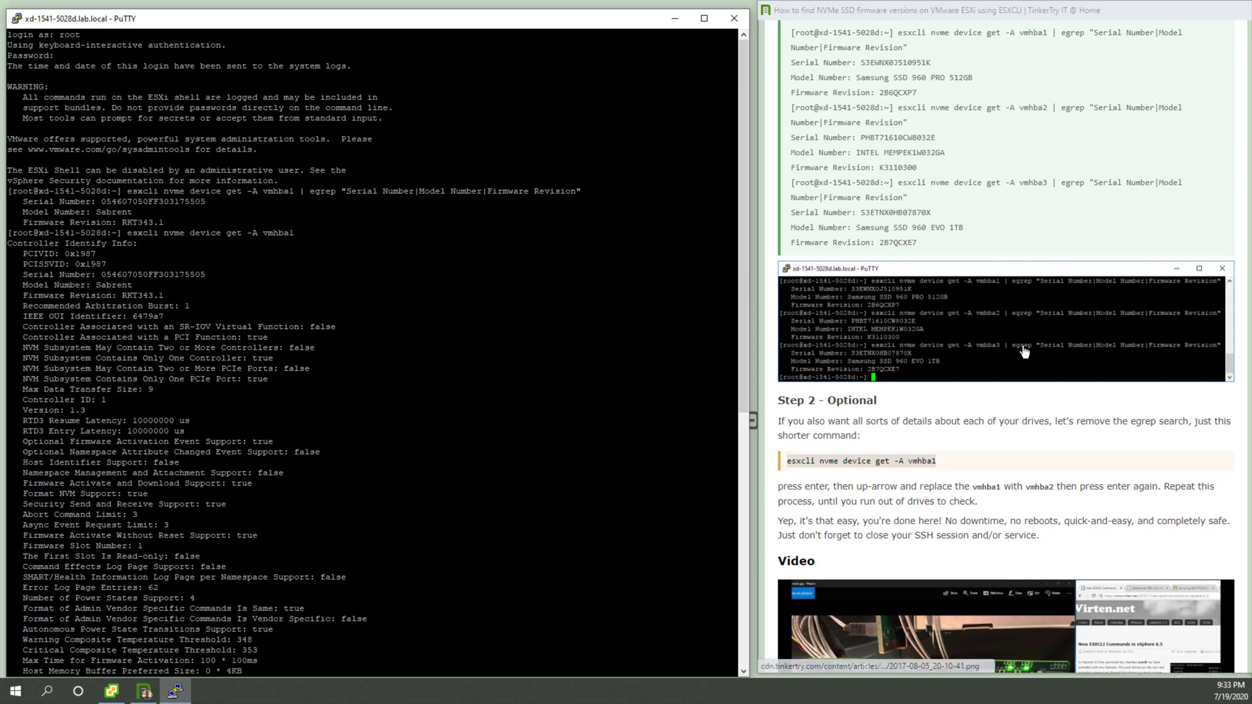
pyautogui.scroll(15, 1023, 352)
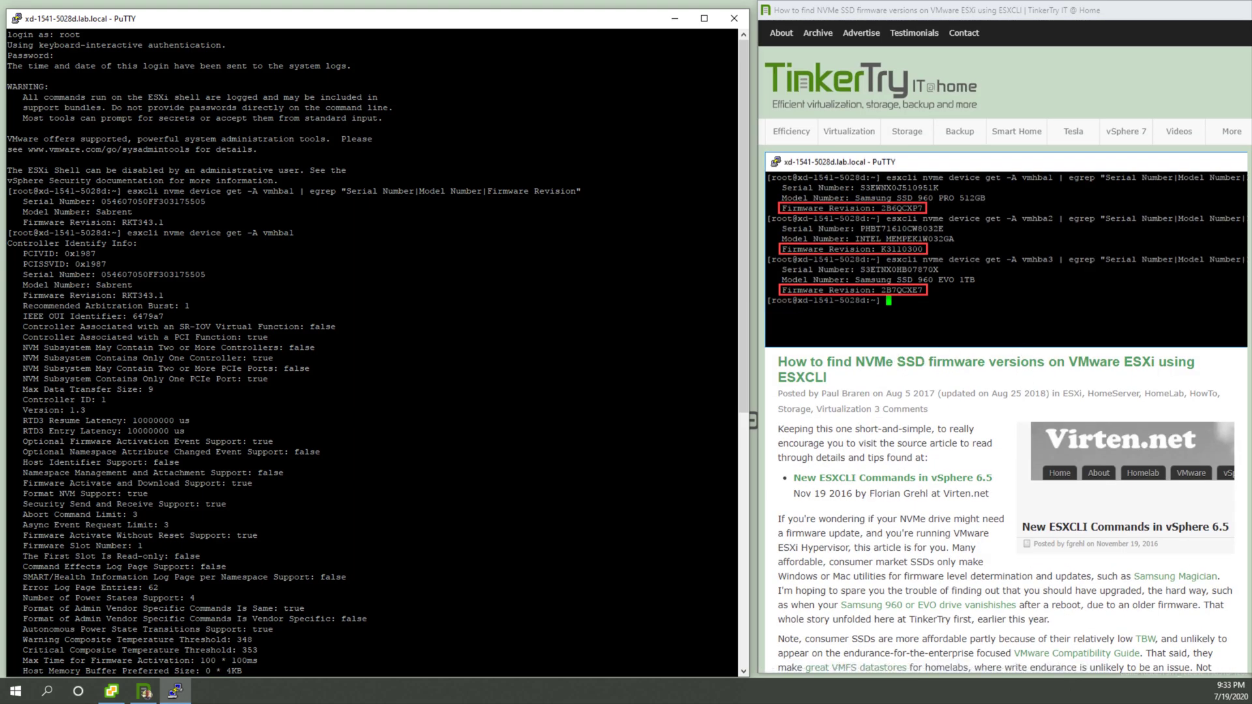
pyautogui.click(112, 691)
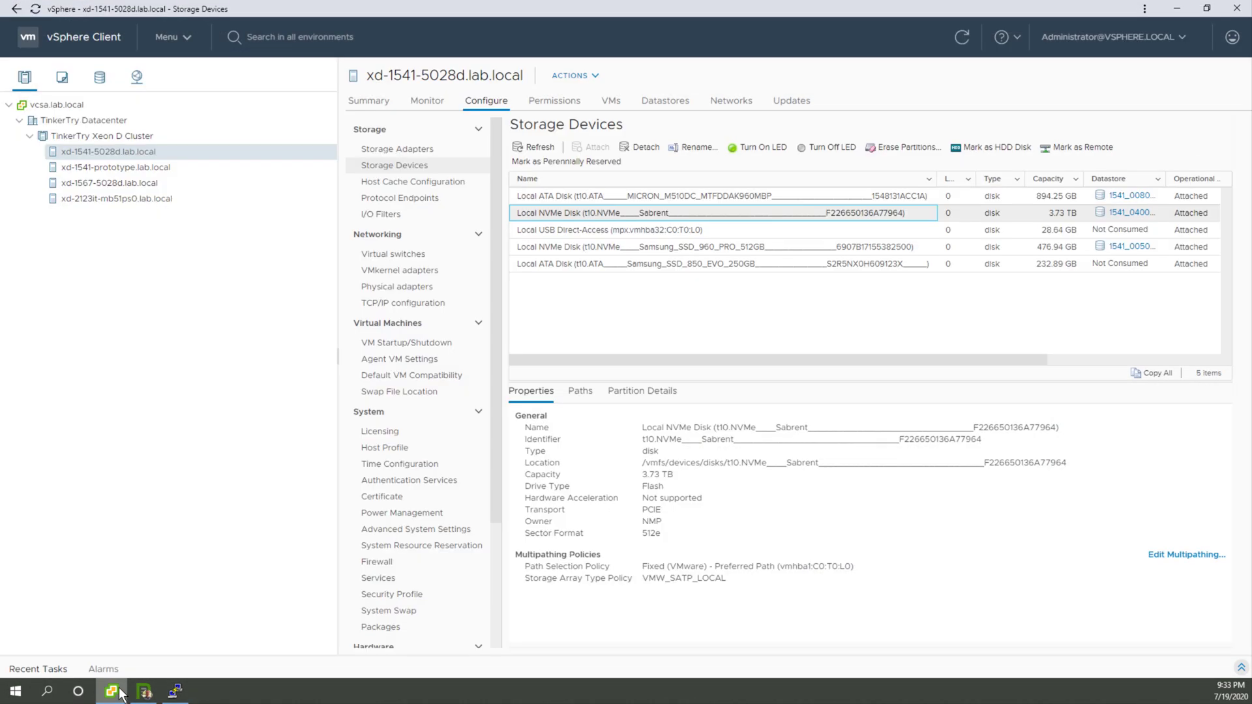
pyautogui.click(53, 81)
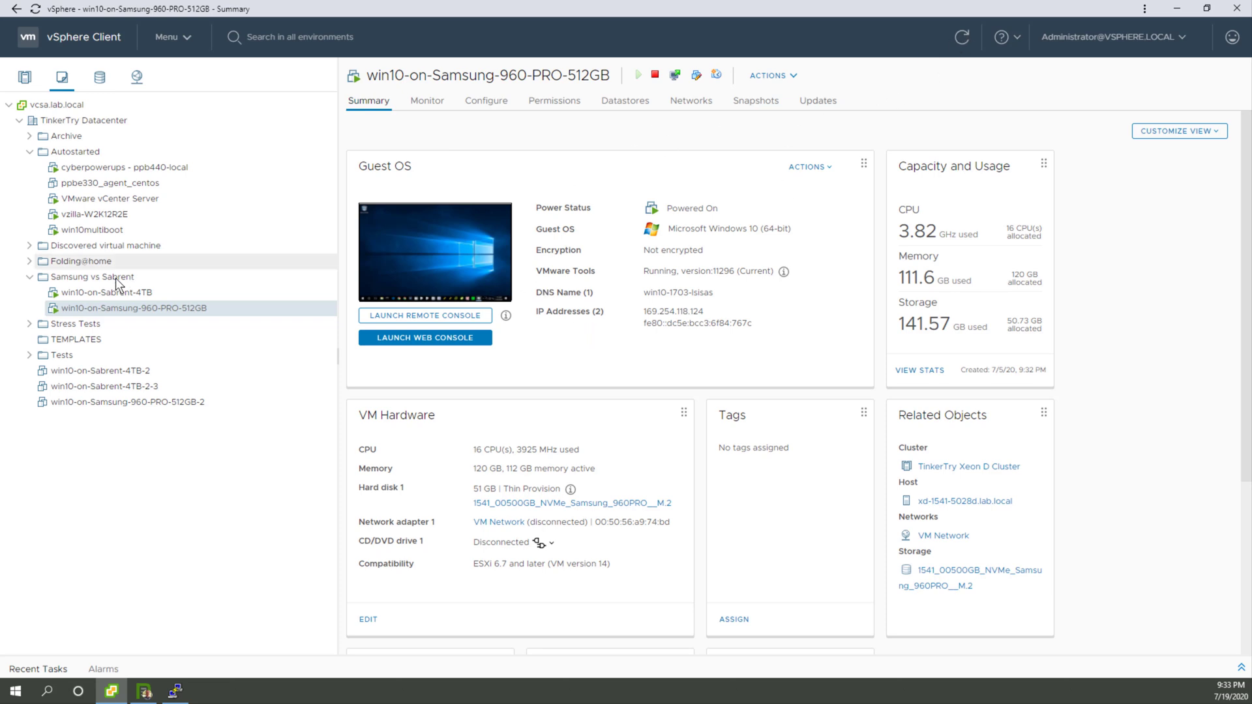
pyautogui.click(99, 295)
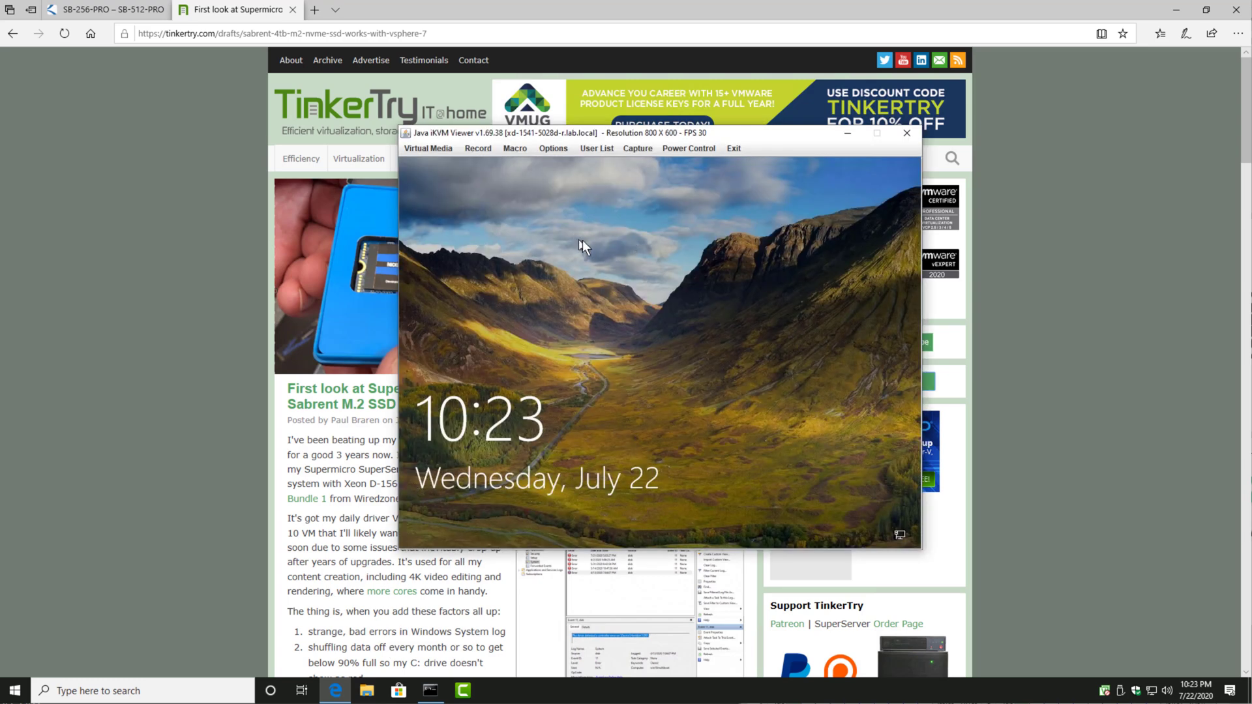
# Step: Minimize the Java iKVM Viewer and bring up Sabrent's Rocket Nano/Rocket Pro Firmware Update page in the browser
pyautogui.click(688, 241)
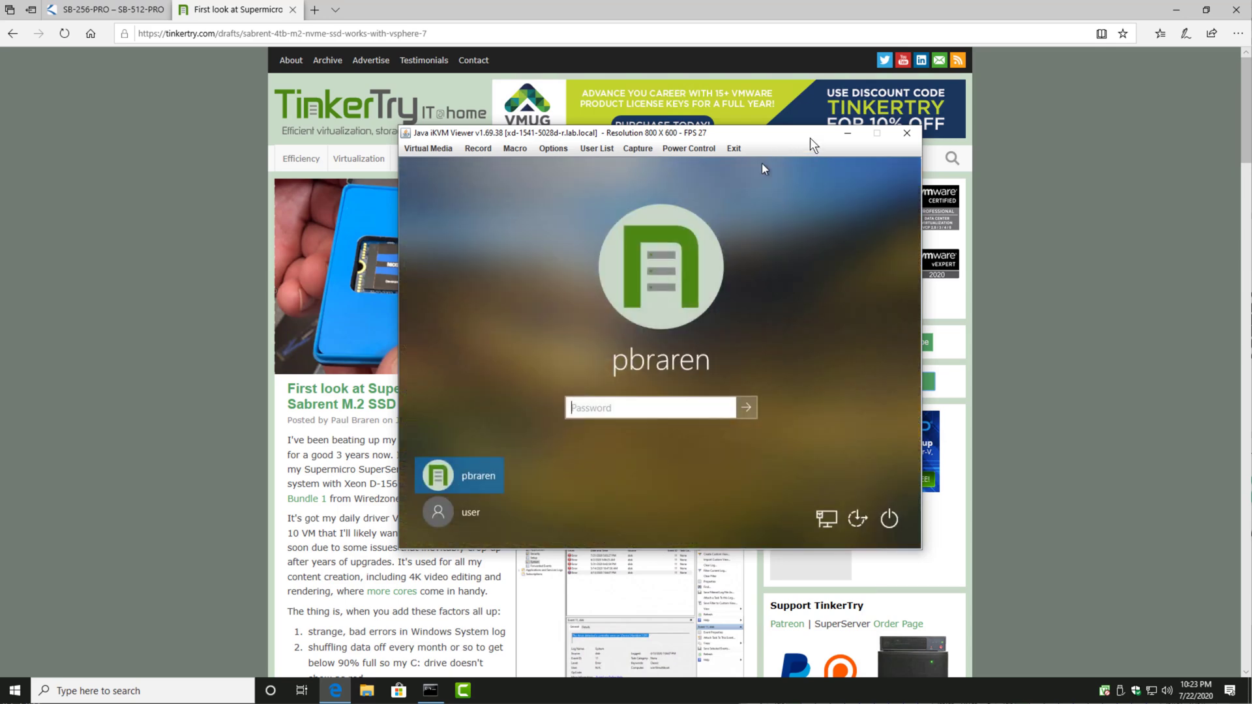
pyautogui.click(848, 135)
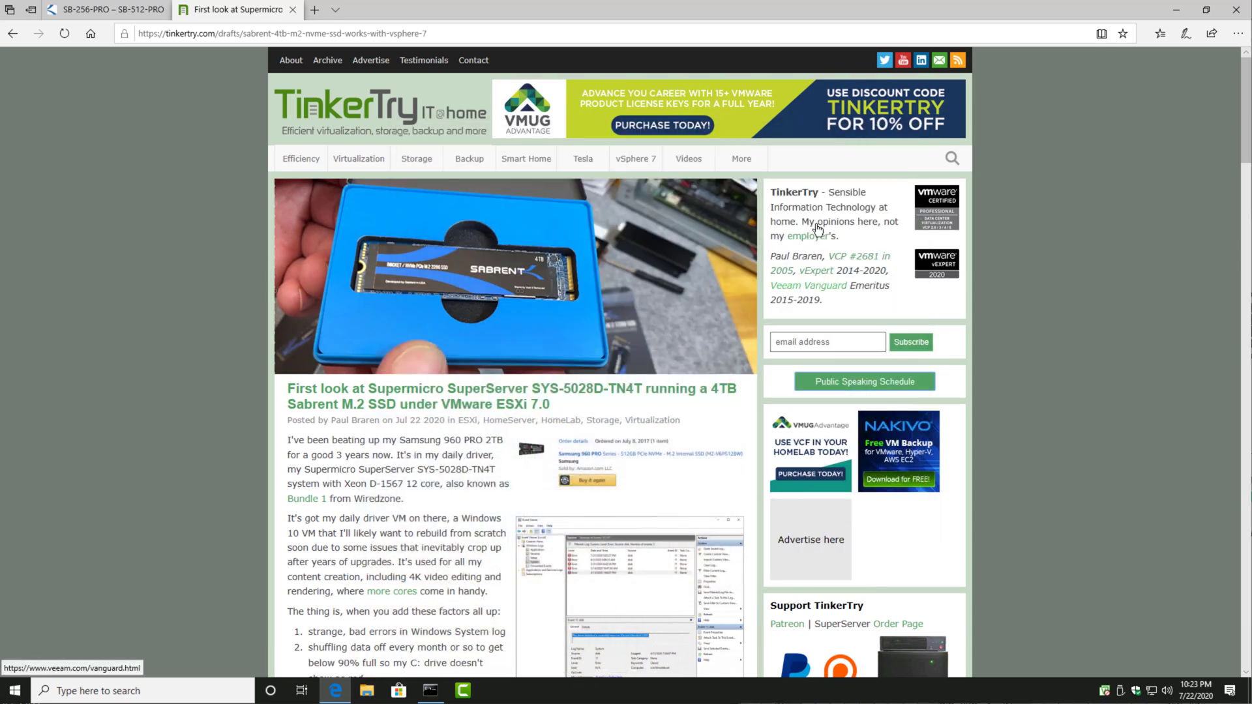
pyautogui.click(135, 15)
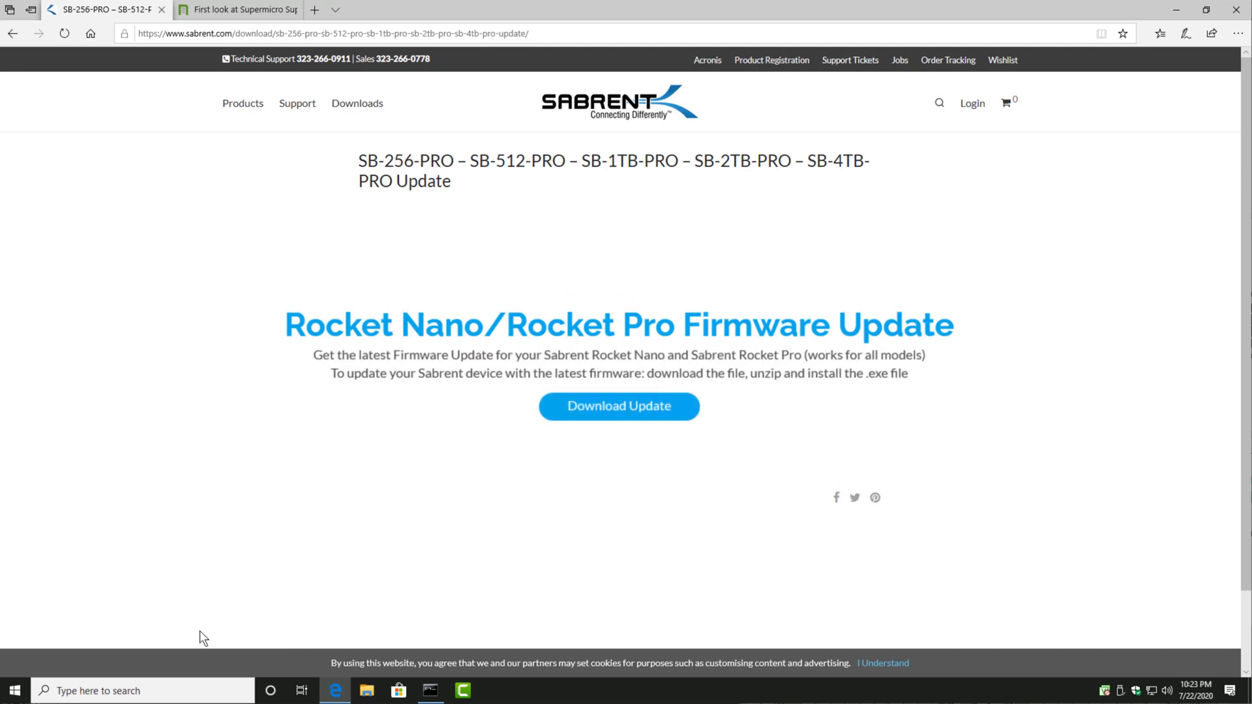
# Step: Minimize the browser and open Device Manager with its Storage controllers and Disk drives categories expanded in a taller window
pyautogui.click(1177, 10)
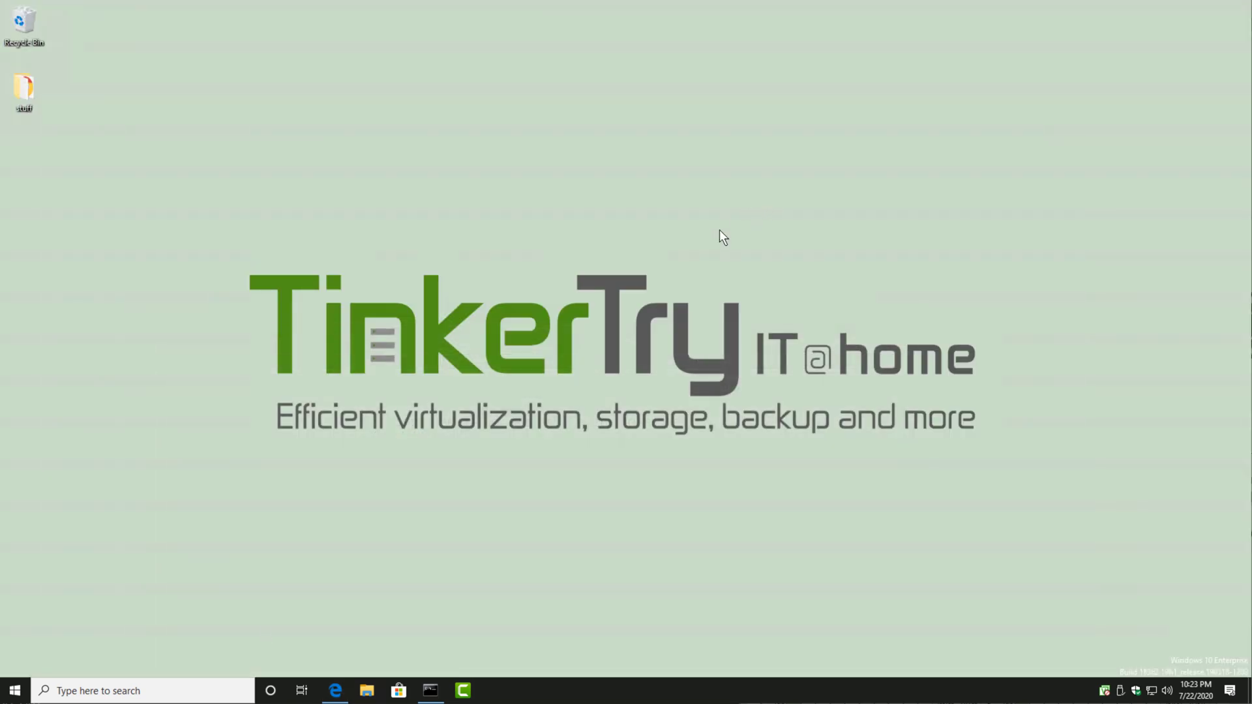
pyautogui.rightClick(14, 691)
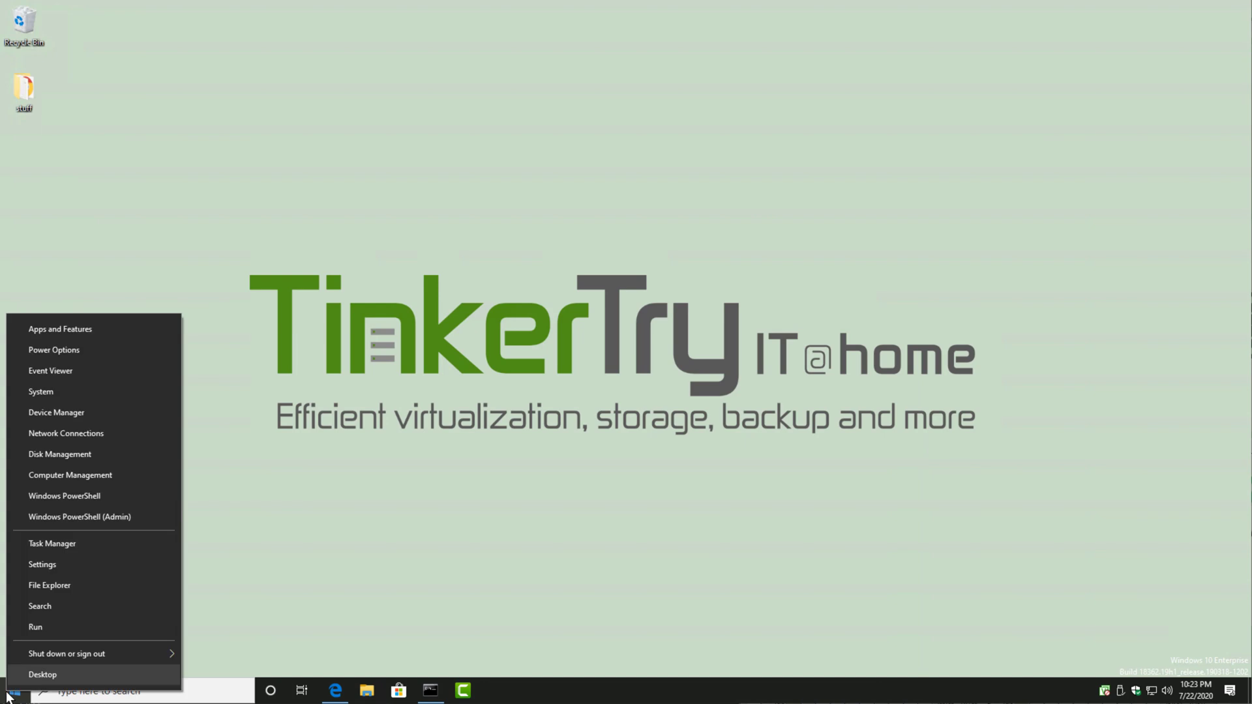
pyautogui.click(88, 411)
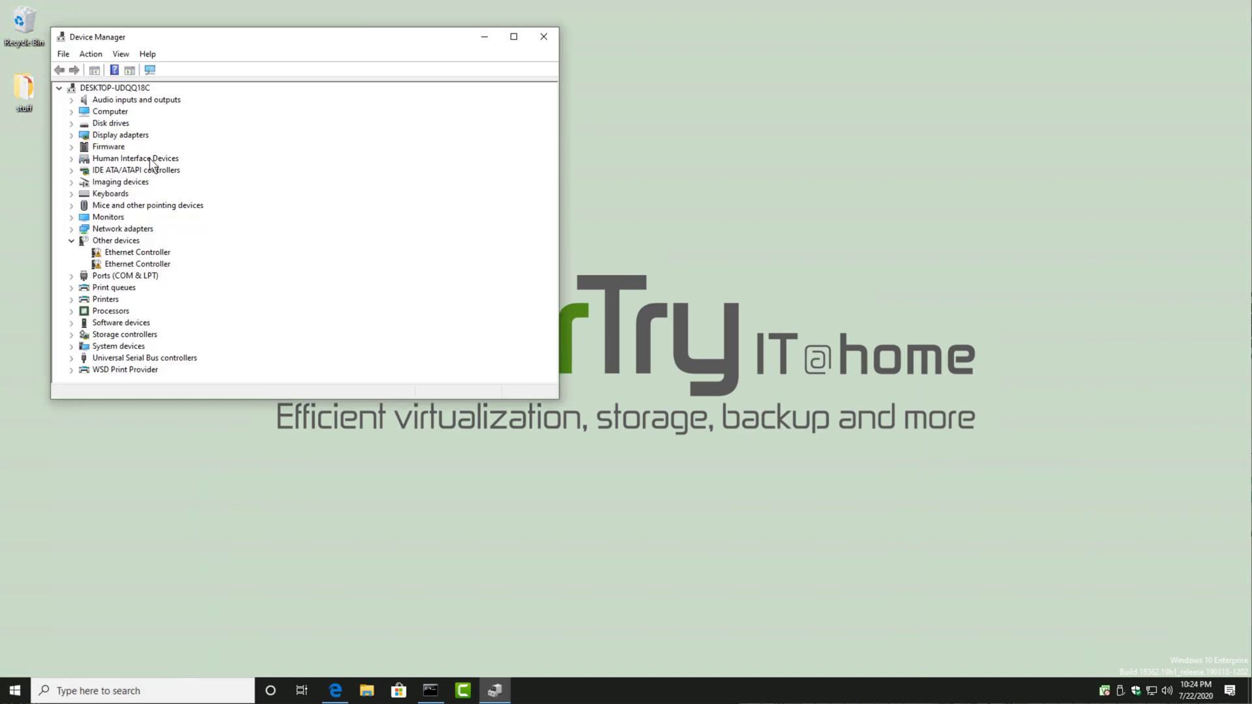
pyautogui.click(71, 335)
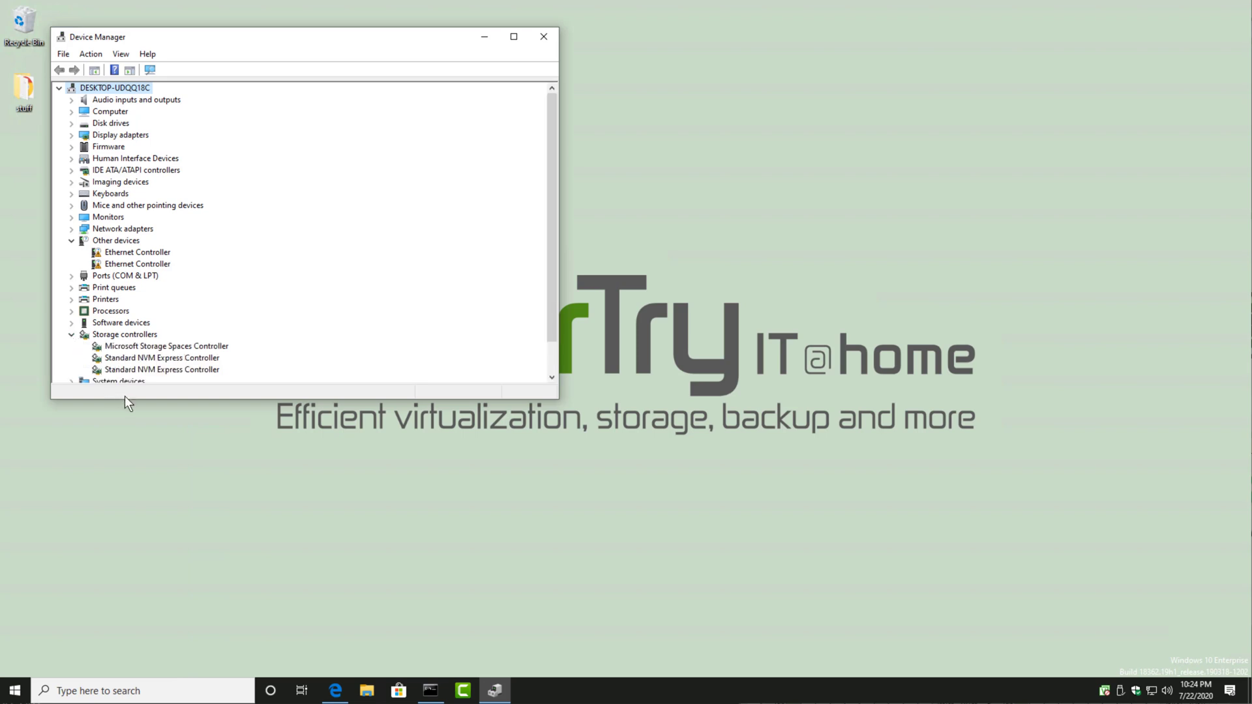
pyautogui.moveTo(124, 398); pyautogui.dragTo(122, 543)
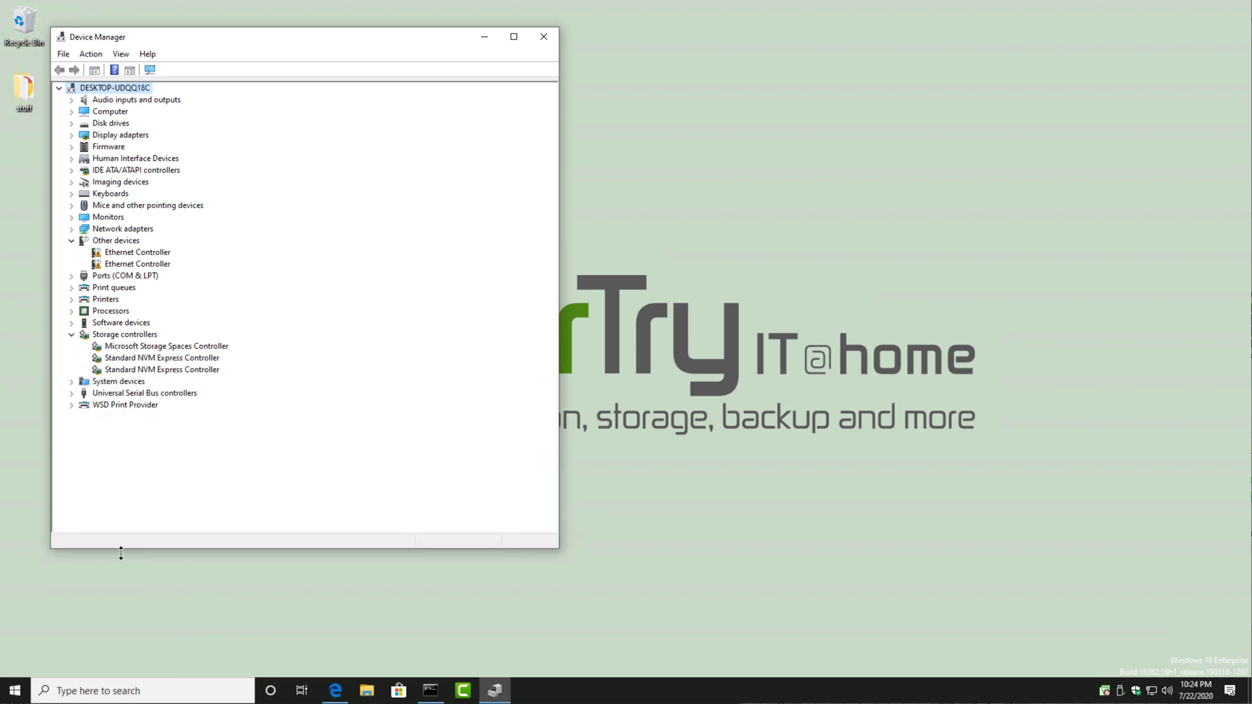
pyautogui.click(72, 126)
# Step: View the Hardware Ids in the Sabrent disk drive's property details, and minimize Device Manager
pyautogui.click(108, 146)
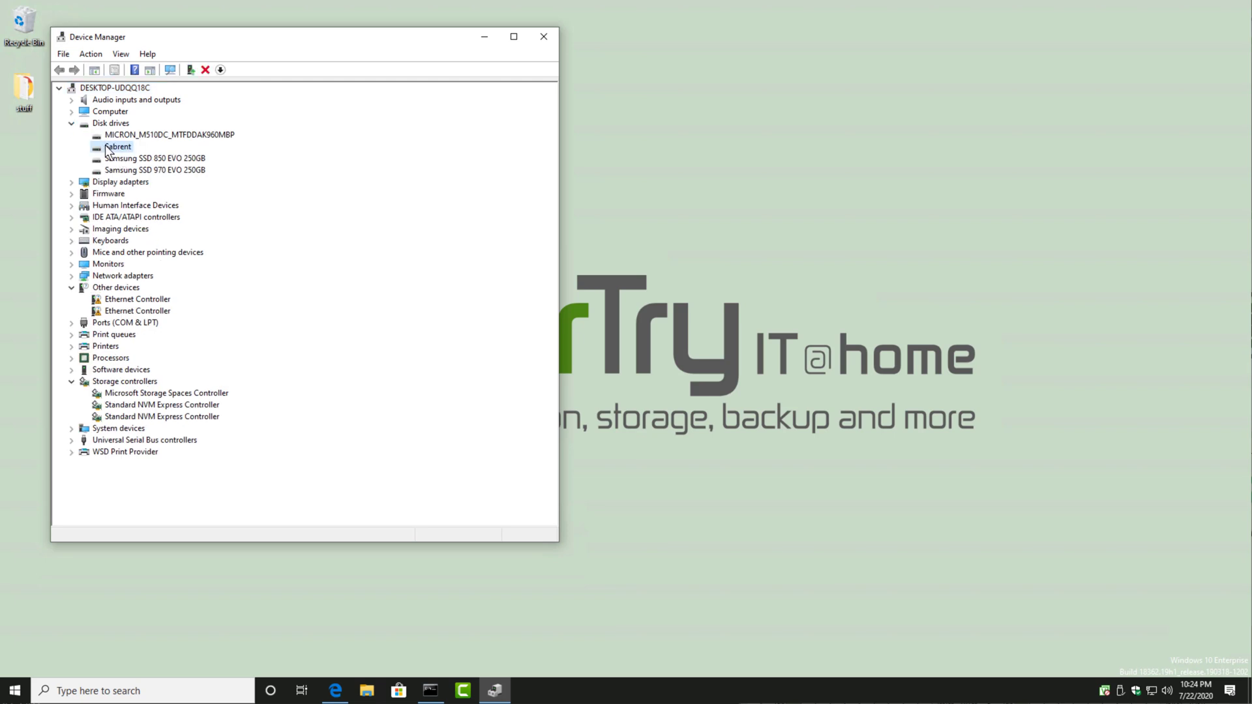
pyautogui.rightClick(107, 147)
pyautogui.click(153, 225)
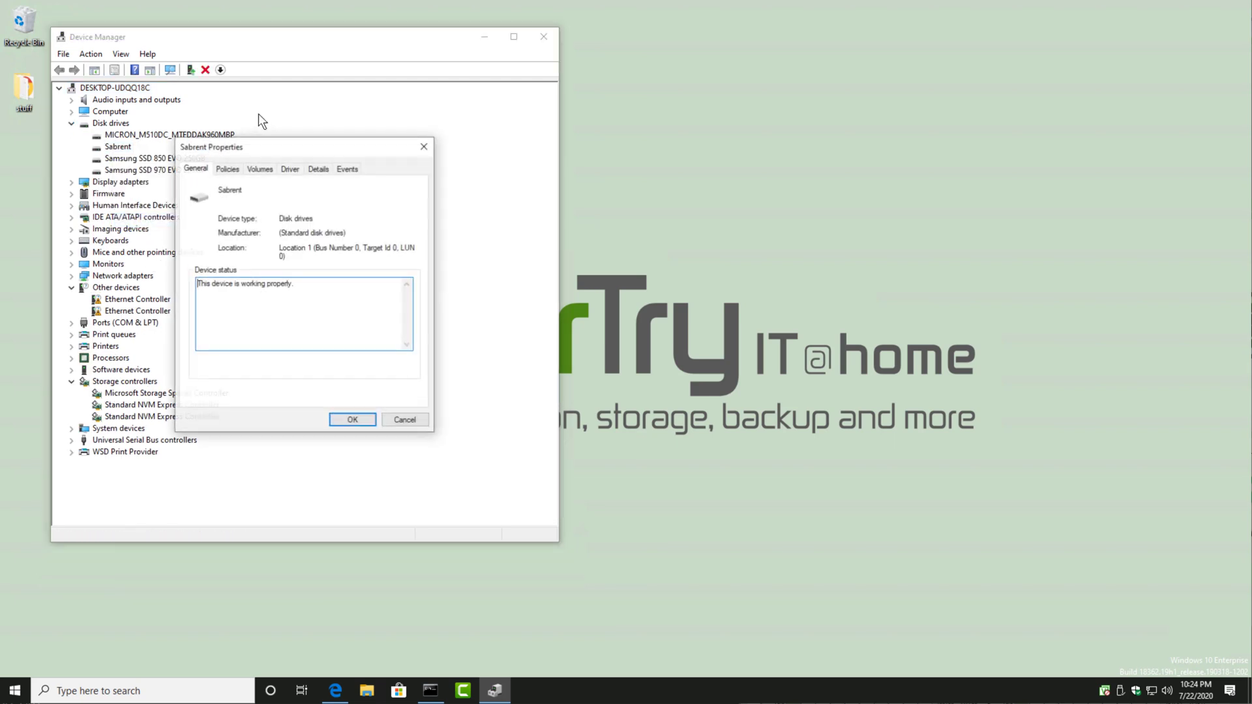
pyautogui.click(311, 166)
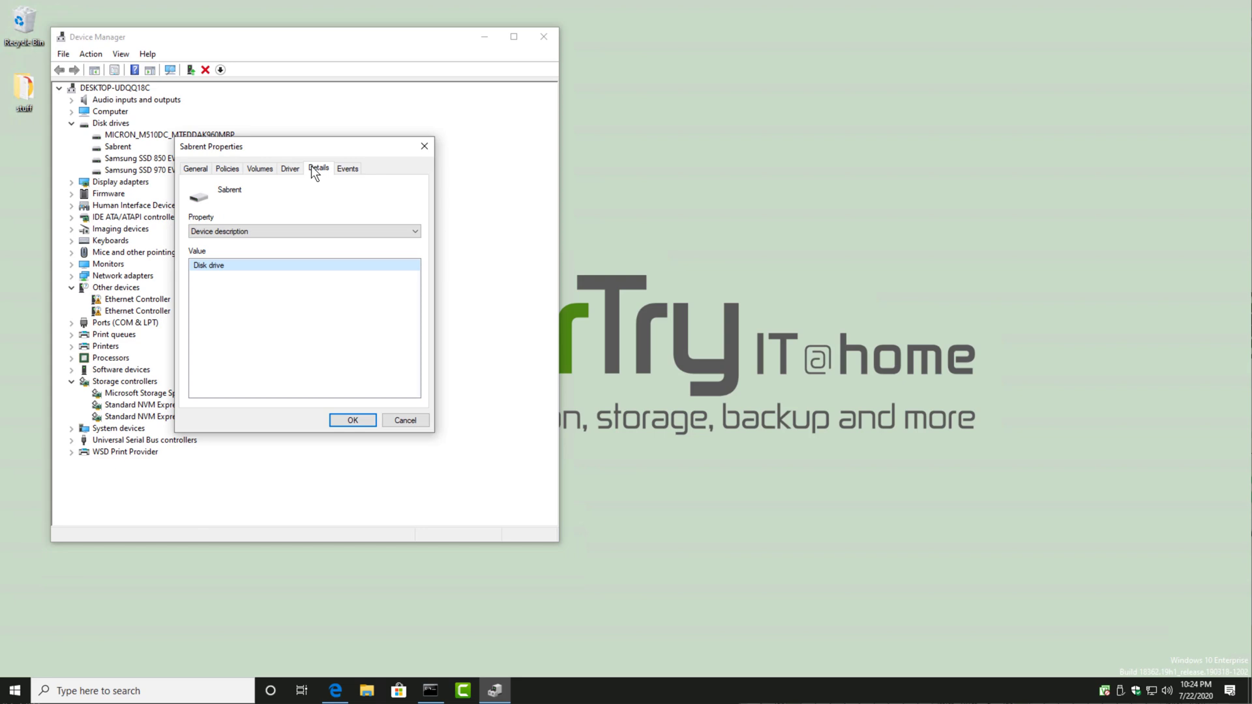
pyautogui.click(274, 231)
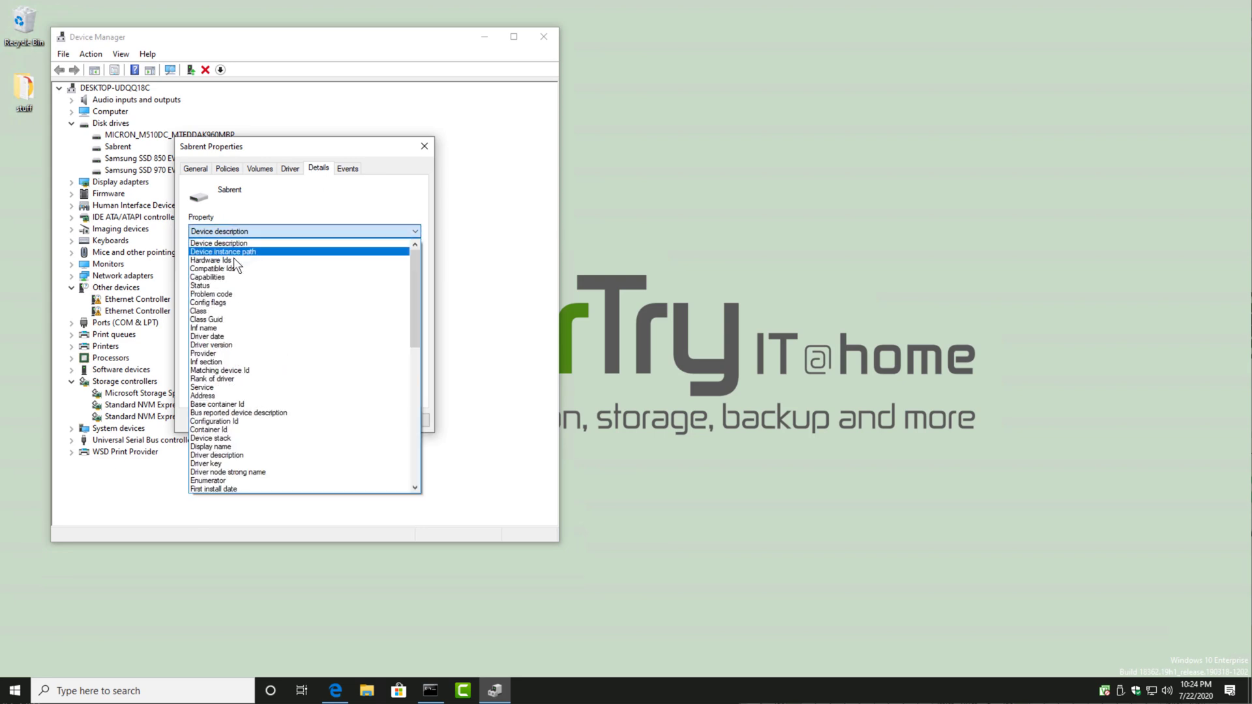
pyautogui.click(233, 260)
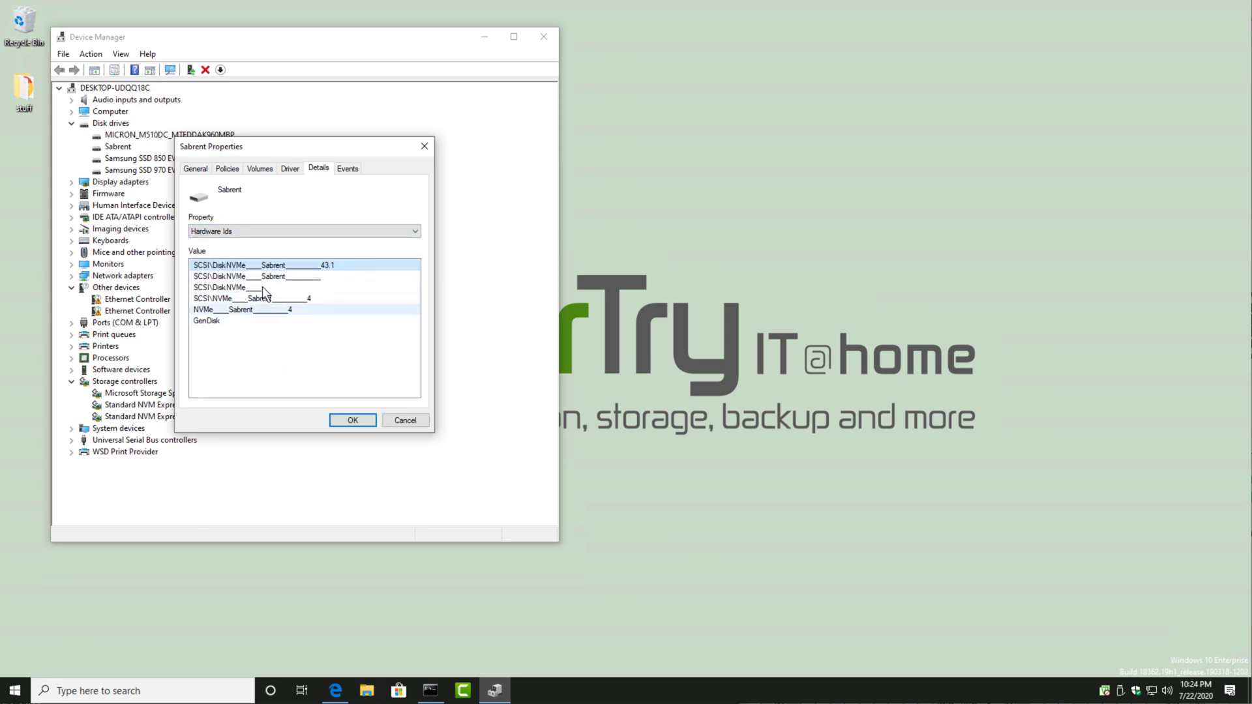
pyautogui.moveTo(366, 155); pyautogui.dragTo(1186, 326)
pyautogui.click(482, 37)
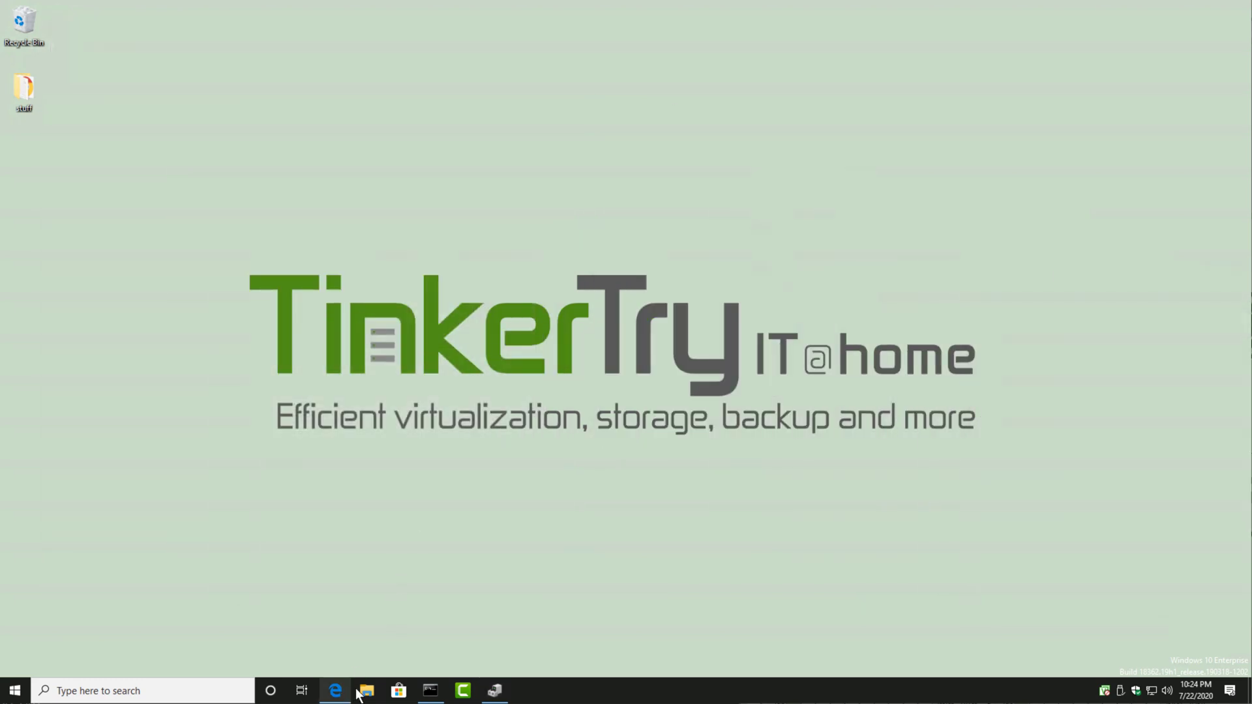
# Step: Download the Sabrent firmware update, allowing the pop-up once, and save JMS583_FWUpdate_Utility_v1_0_0_1-0211-for-nano-and-pro.zip in the Downloads folder
pyautogui.click(335, 690)
pyautogui.click(606, 420)
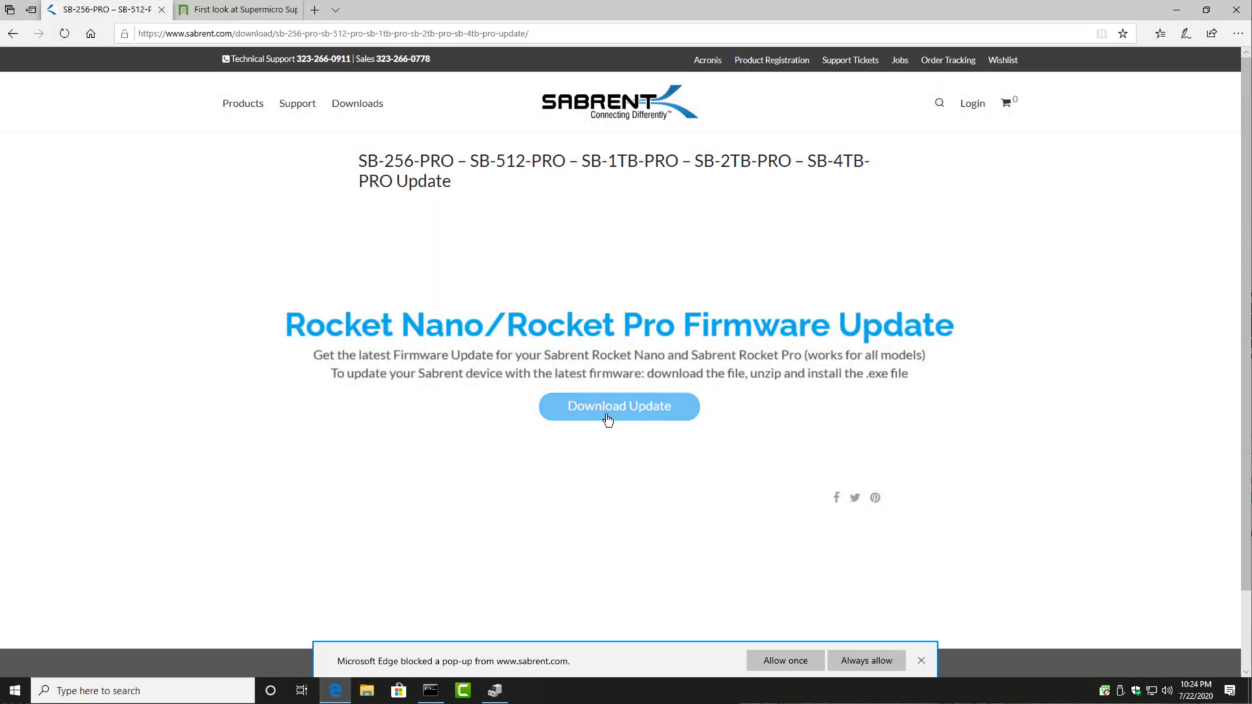
pyautogui.click(785, 660)
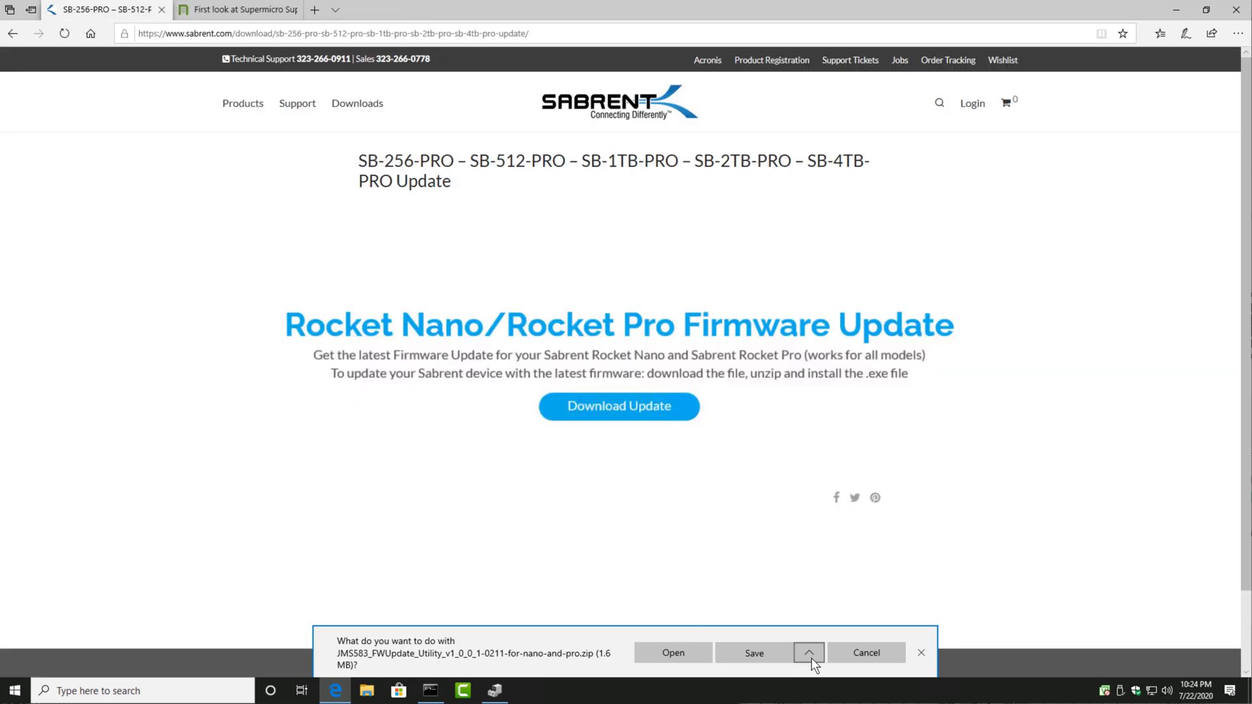
pyautogui.click(809, 652)
pyautogui.click(792, 626)
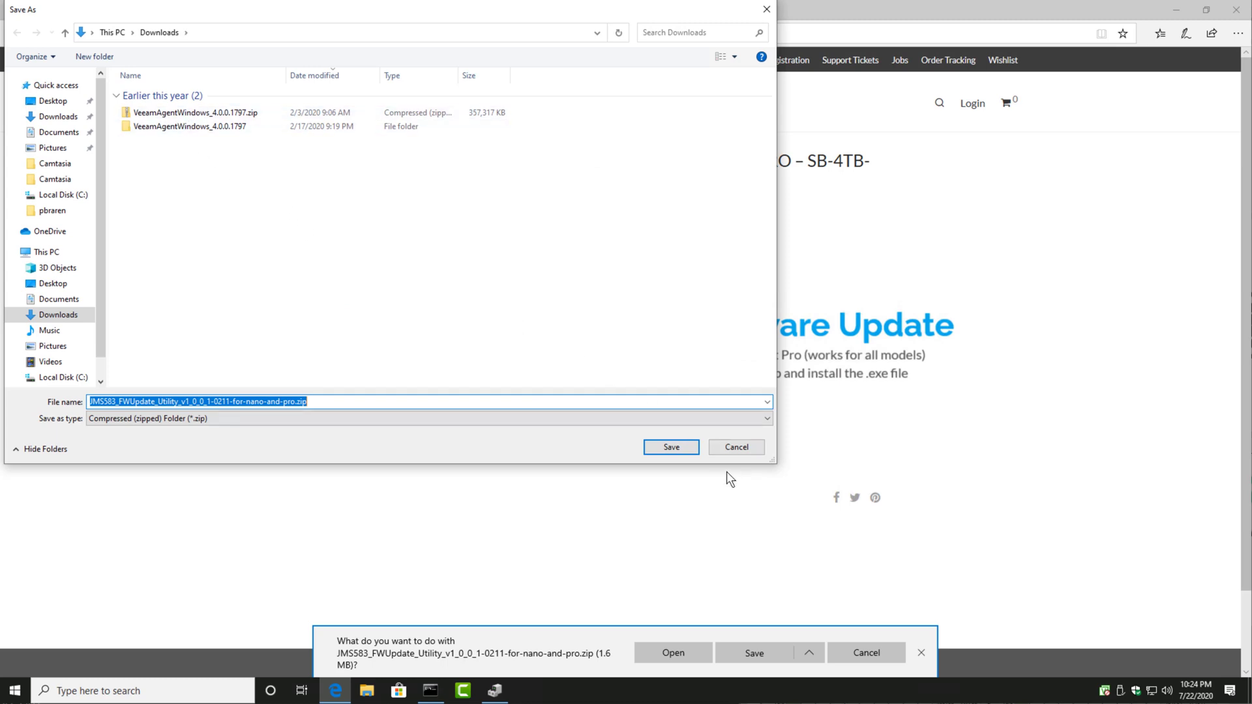
pyautogui.click(671, 451)
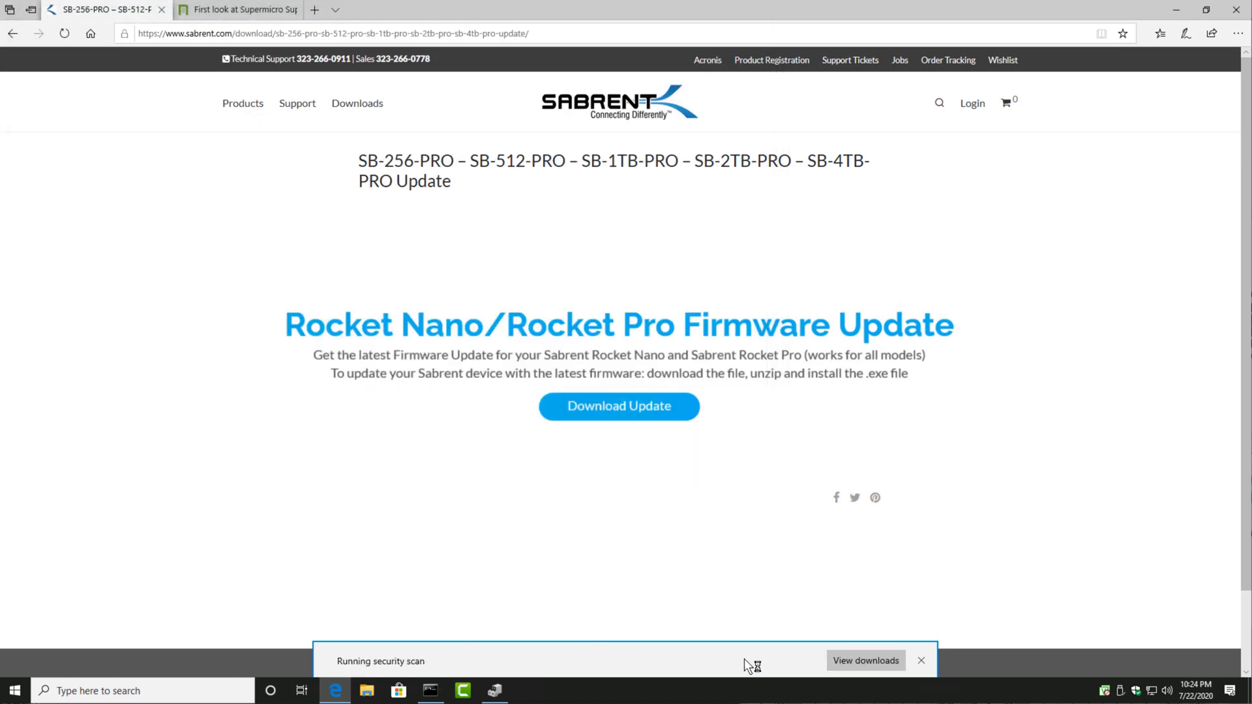
# Step: Open the browser's download folder, minimize the browser, and enlarge the Downloads window to show the full file list
pyautogui.click(854, 660)
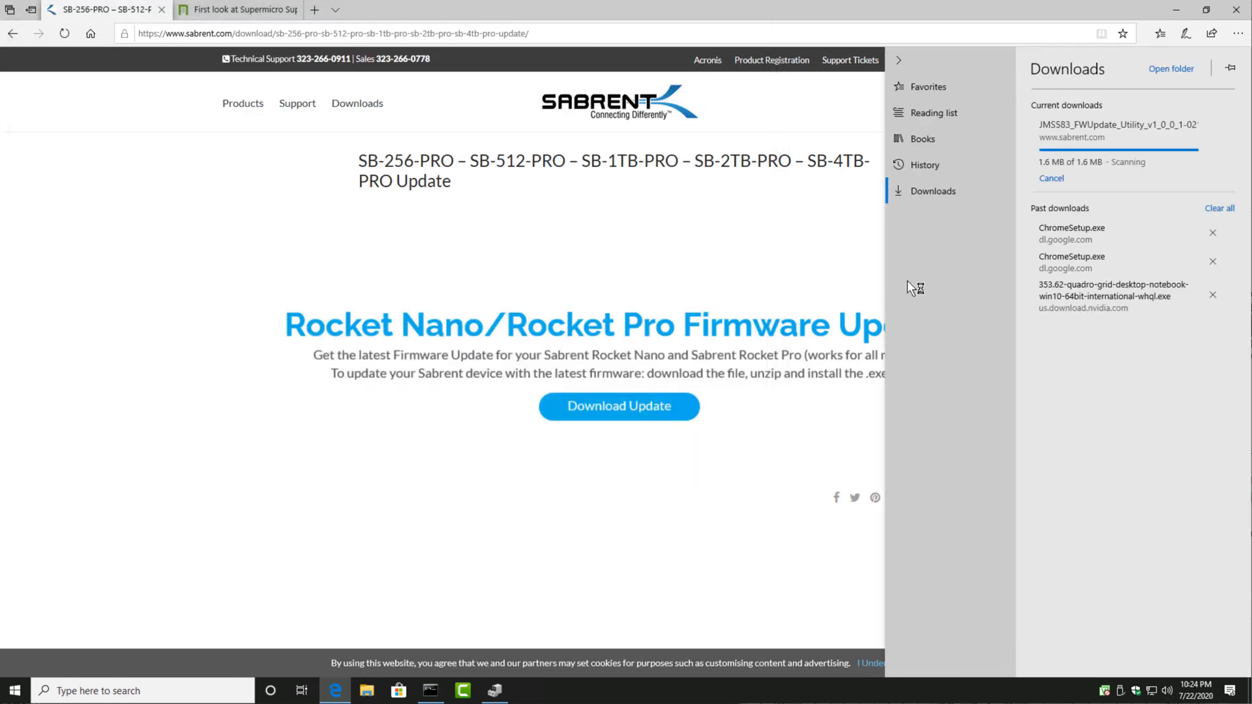
pyautogui.click(1171, 68)
pyautogui.click(1177, 13)
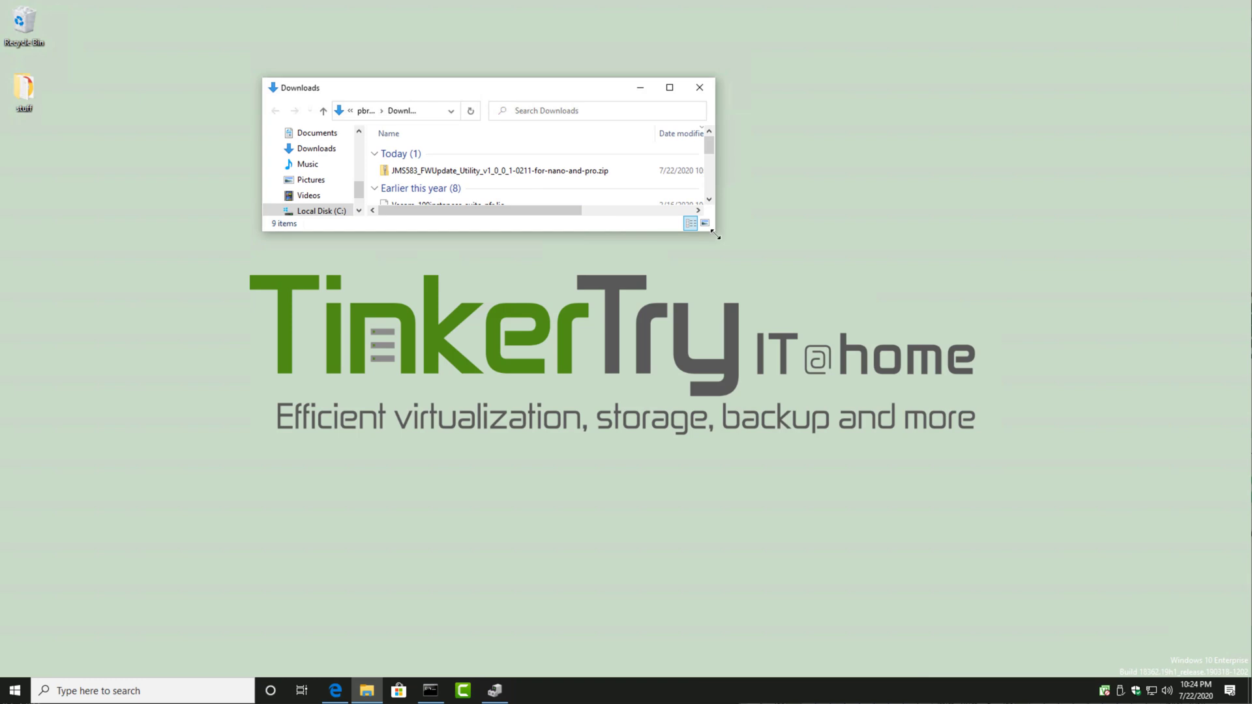
pyautogui.moveTo(717, 232); pyautogui.dragTo(923, 425)
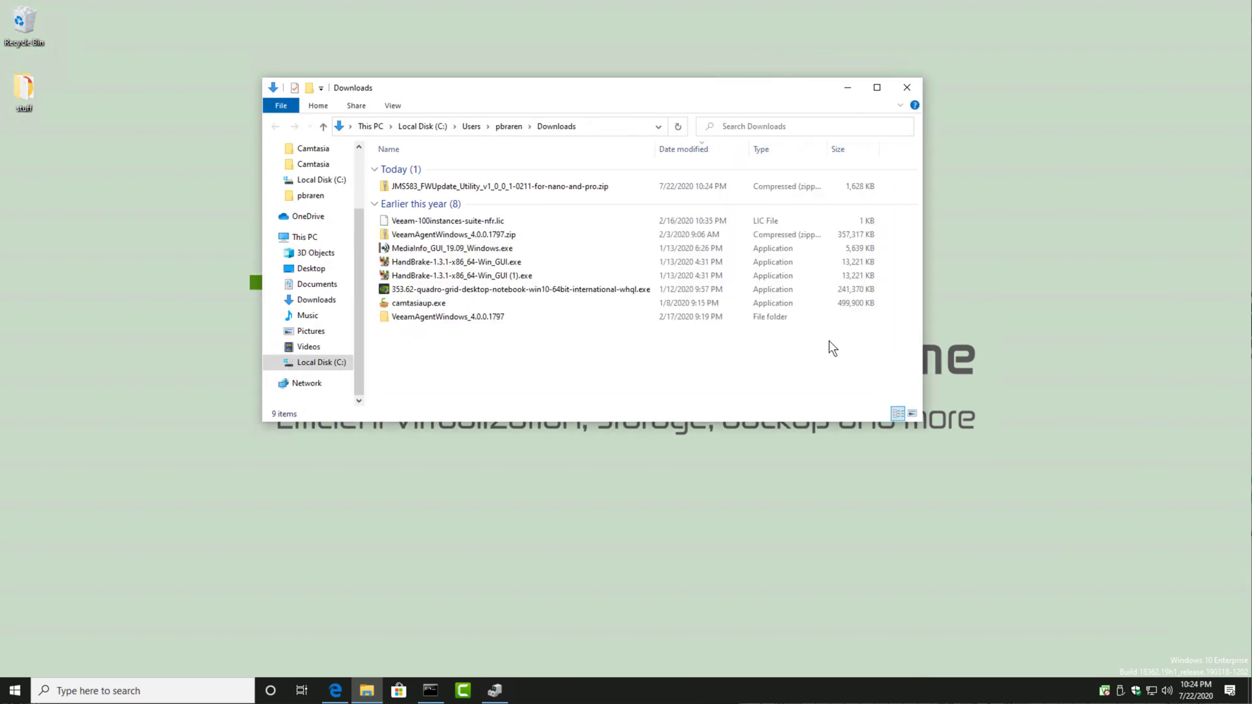
# Step: Extract JMS583_FWUpdate_Utility_v1_0_0_1-0211-for-nano-and-pro.zip to its suggested folder and close the original Downloads window
pyautogui.rightClick(566, 184)
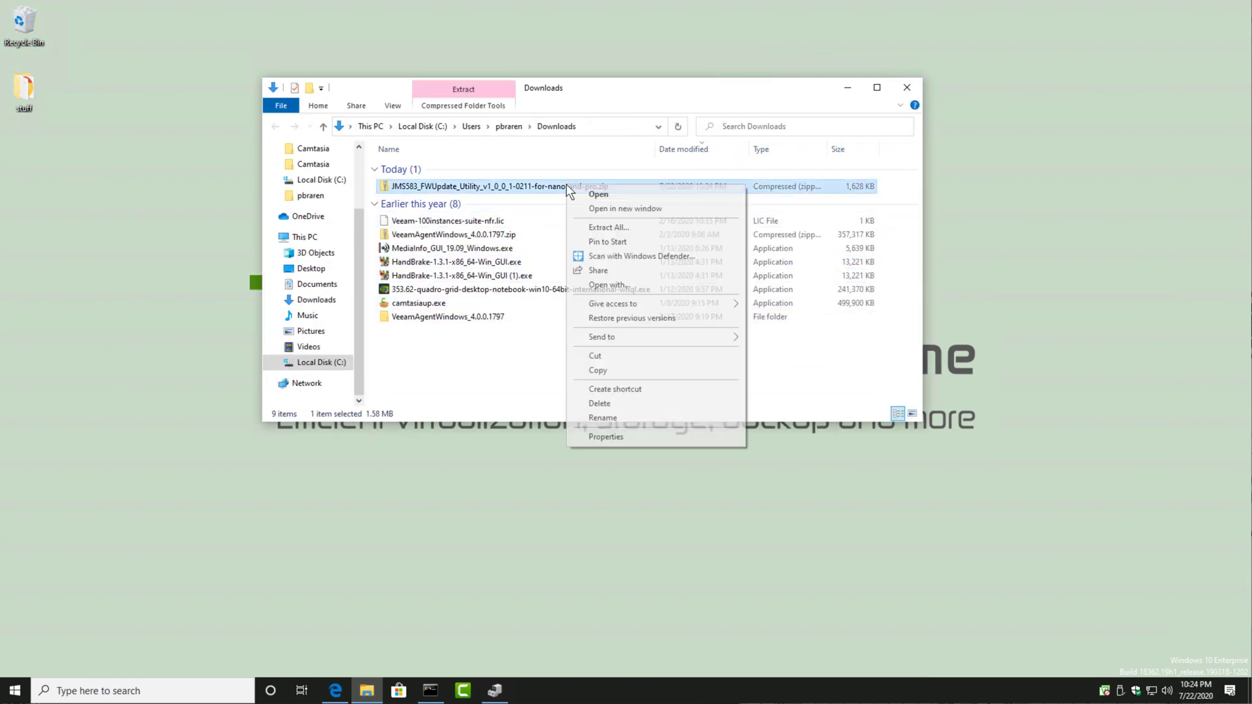
pyautogui.click(584, 230)
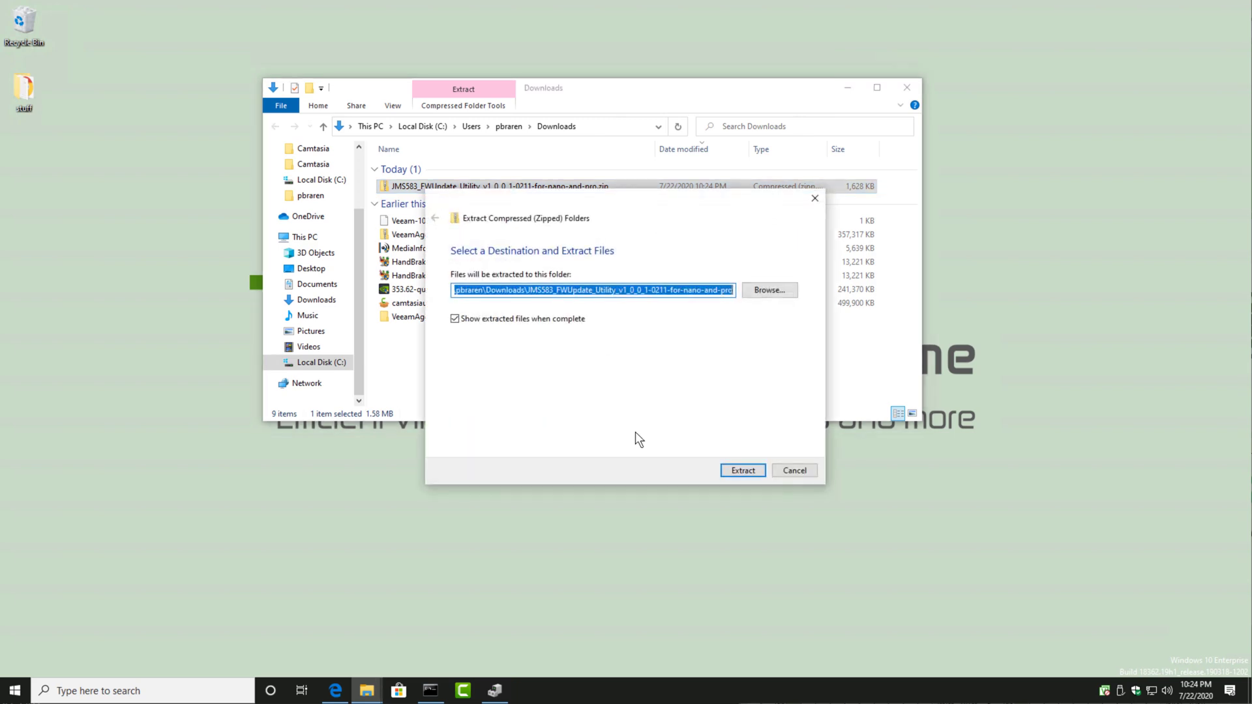
pyautogui.click(740, 468)
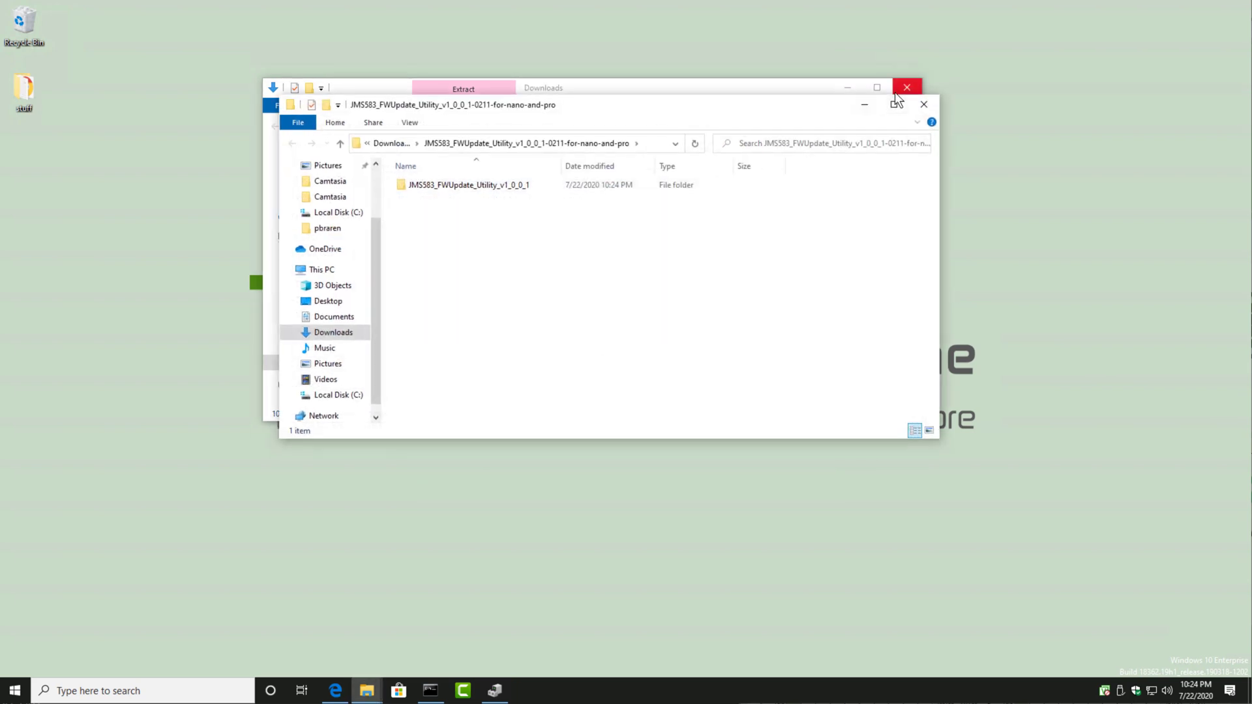
pyautogui.click(902, 85)
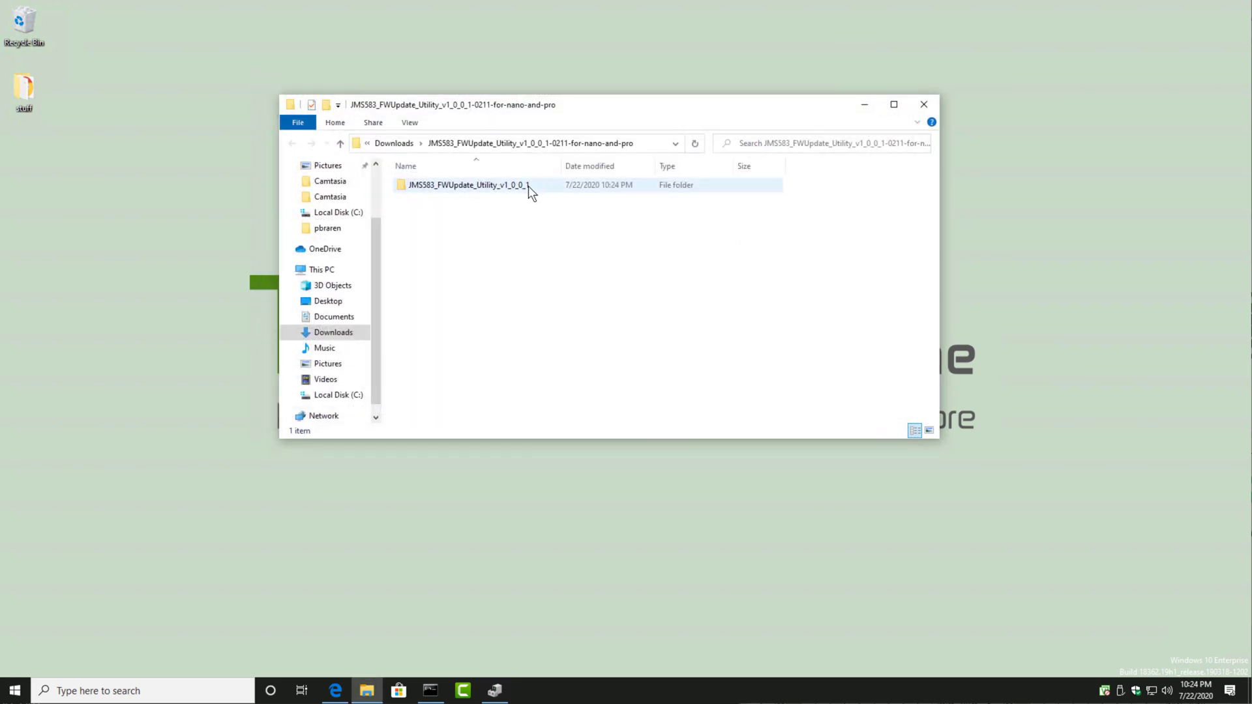
# Step: Run JMS583_FWUpdate_Utility_v1_0_0_1.exe from the extracted subfolder, overriding the SmartScreen block and allowing it to make changes to the device
pyautogui.doubleClick(528, 186)
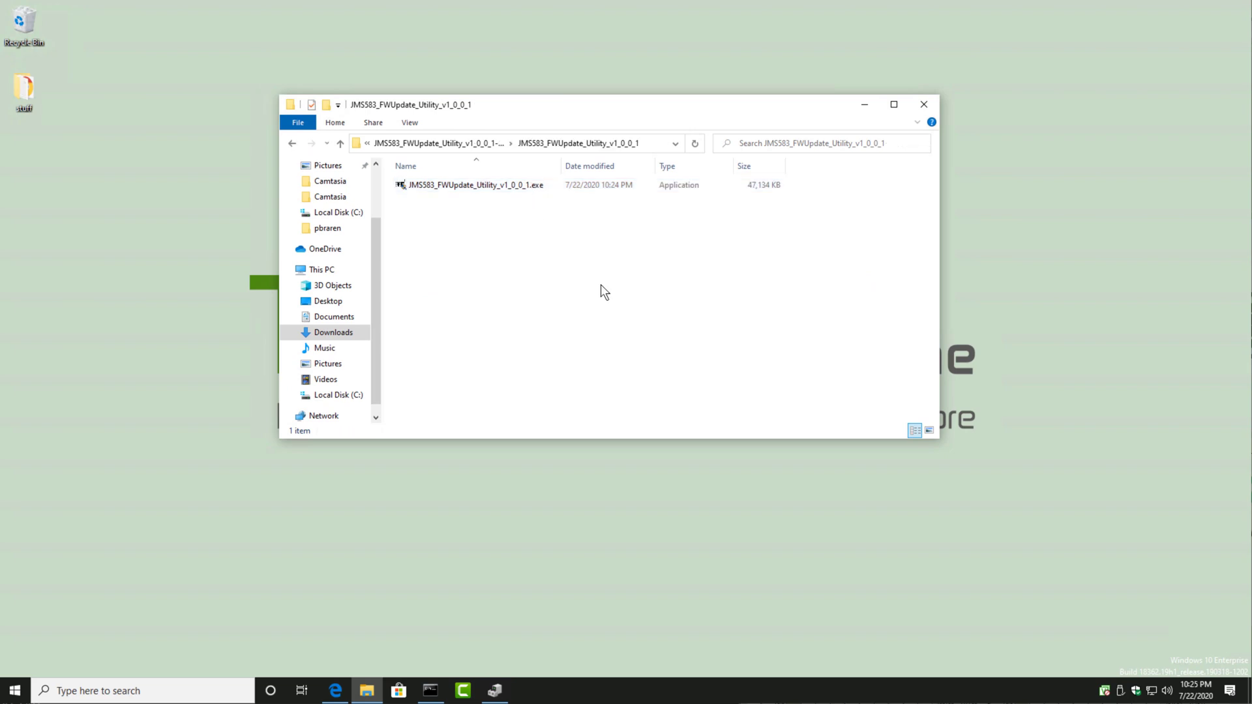
pyautogui.doubleClick(524, 187)
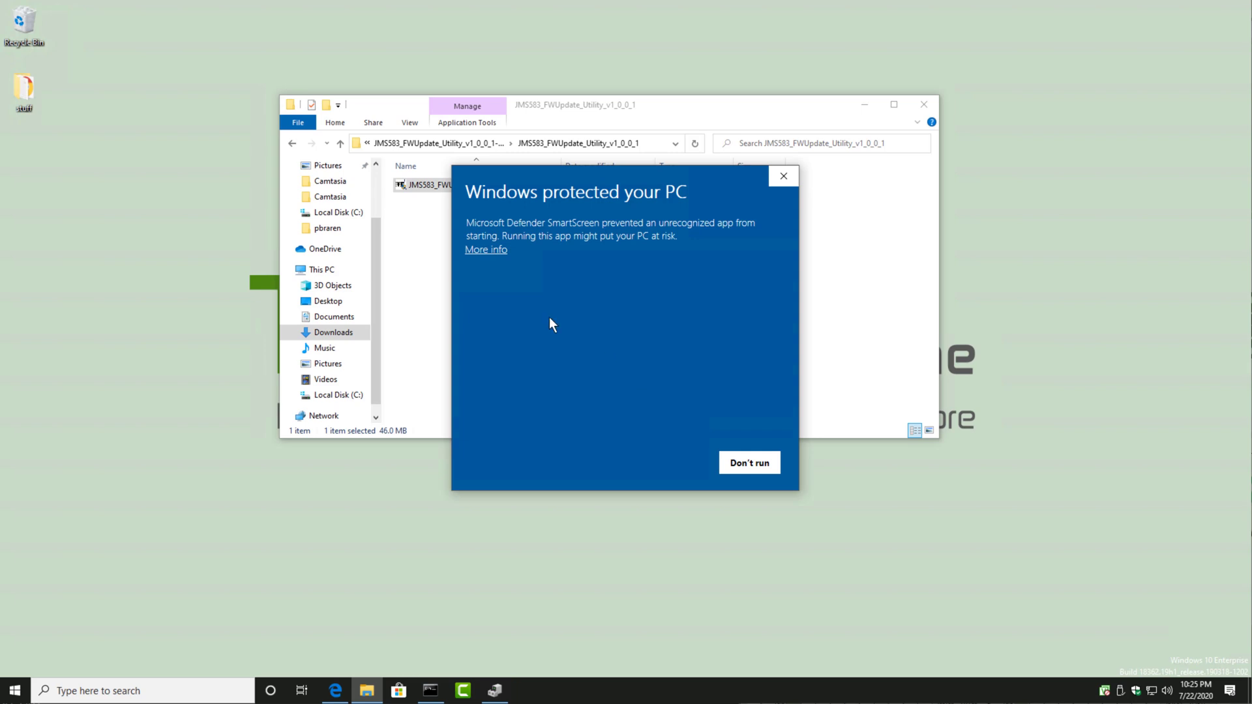
pyautogui.click(487, 251)
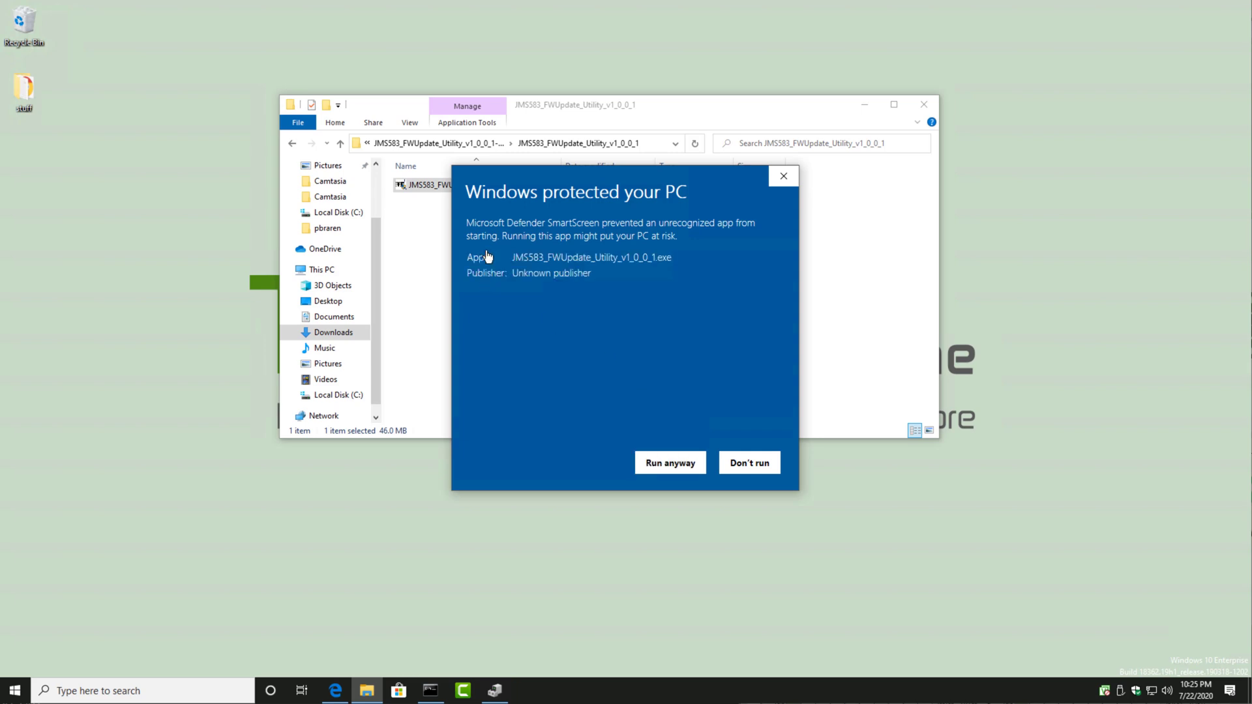
pyautogui.click(664, 464)
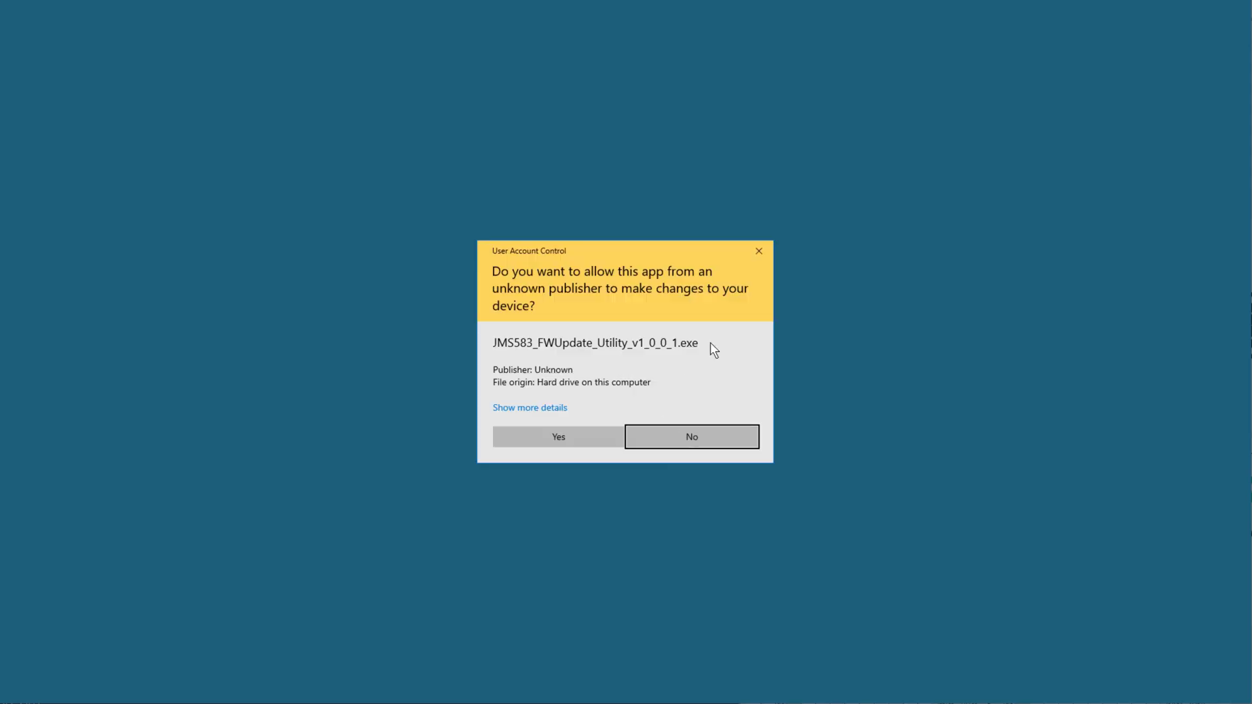
pyautogui.click(570, 436)
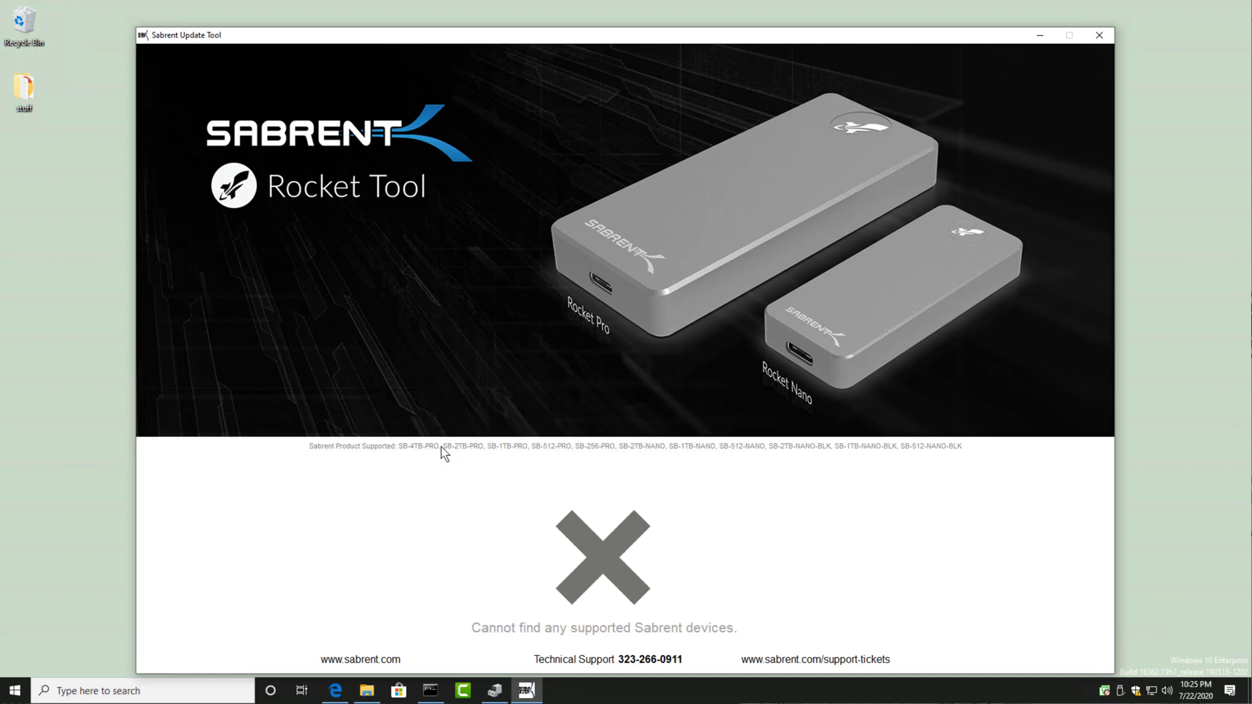
# Step: Return to the TinkerTry article in the browser, follow its Firmware Updates link to Sabrent's site, and dismiss the finished-download notice
pyautogui.click(336, 690)
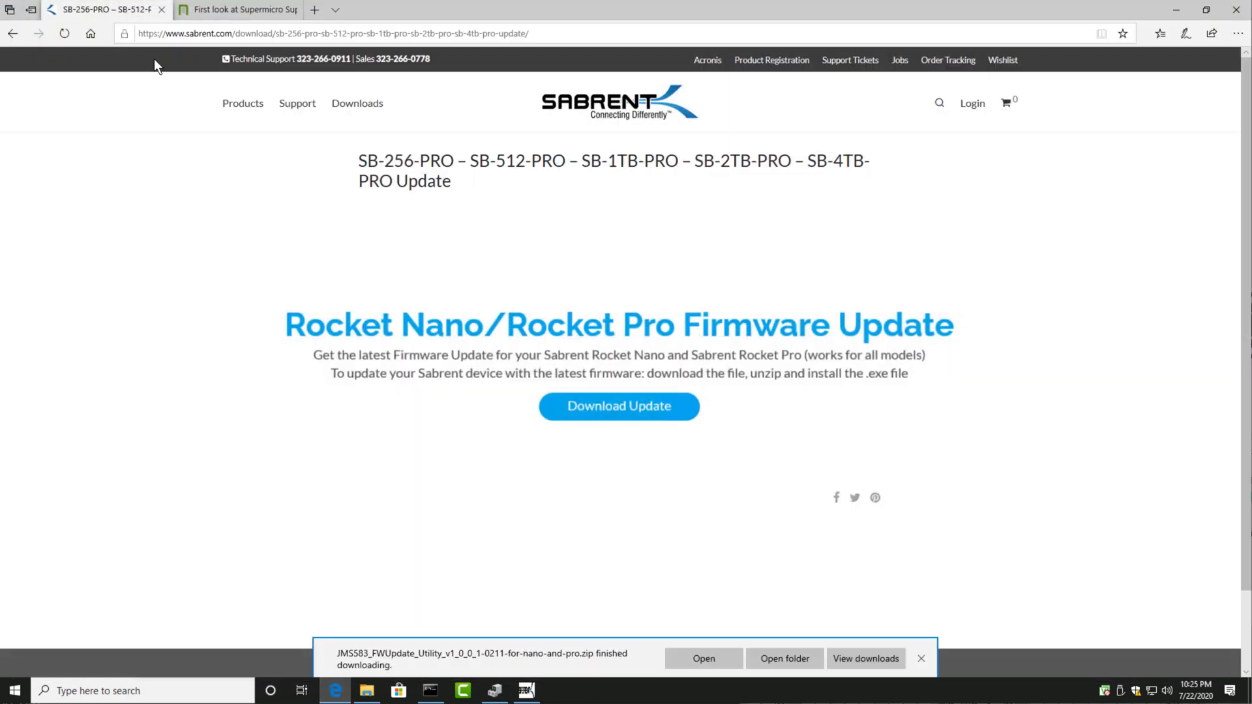
pyautogui.click(233, 14)
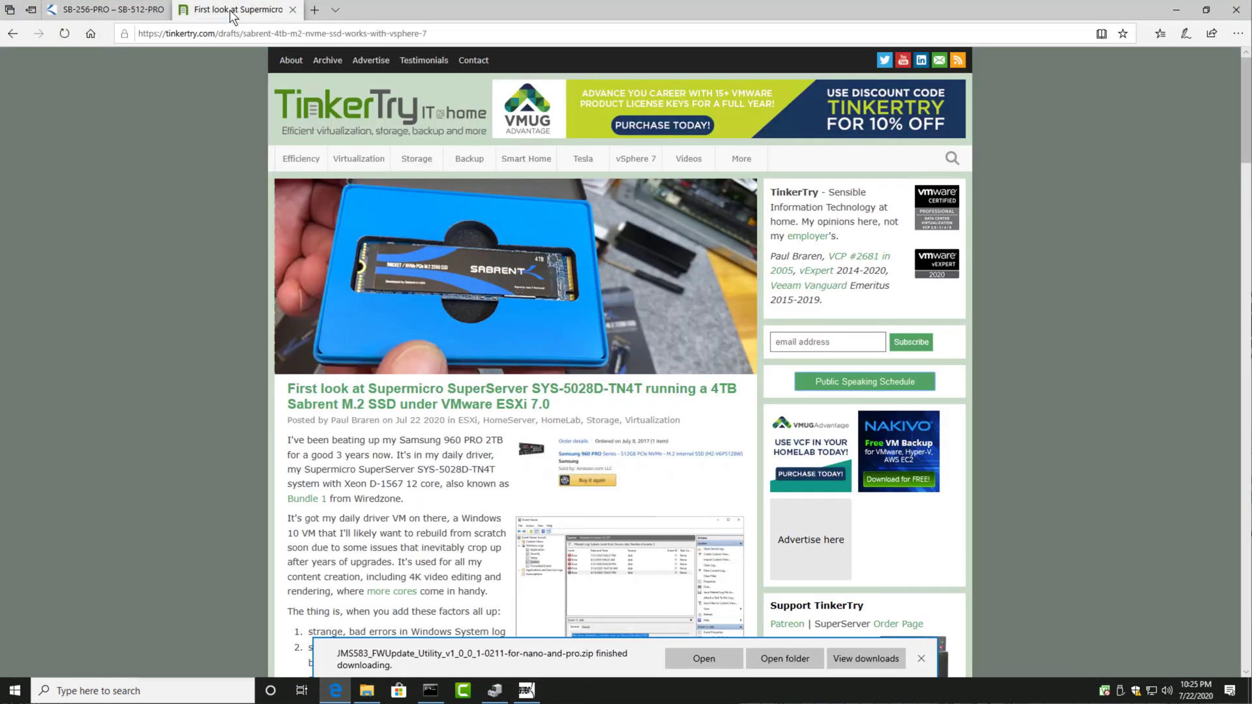
pyautogui.scroll(-20, 270, 178)
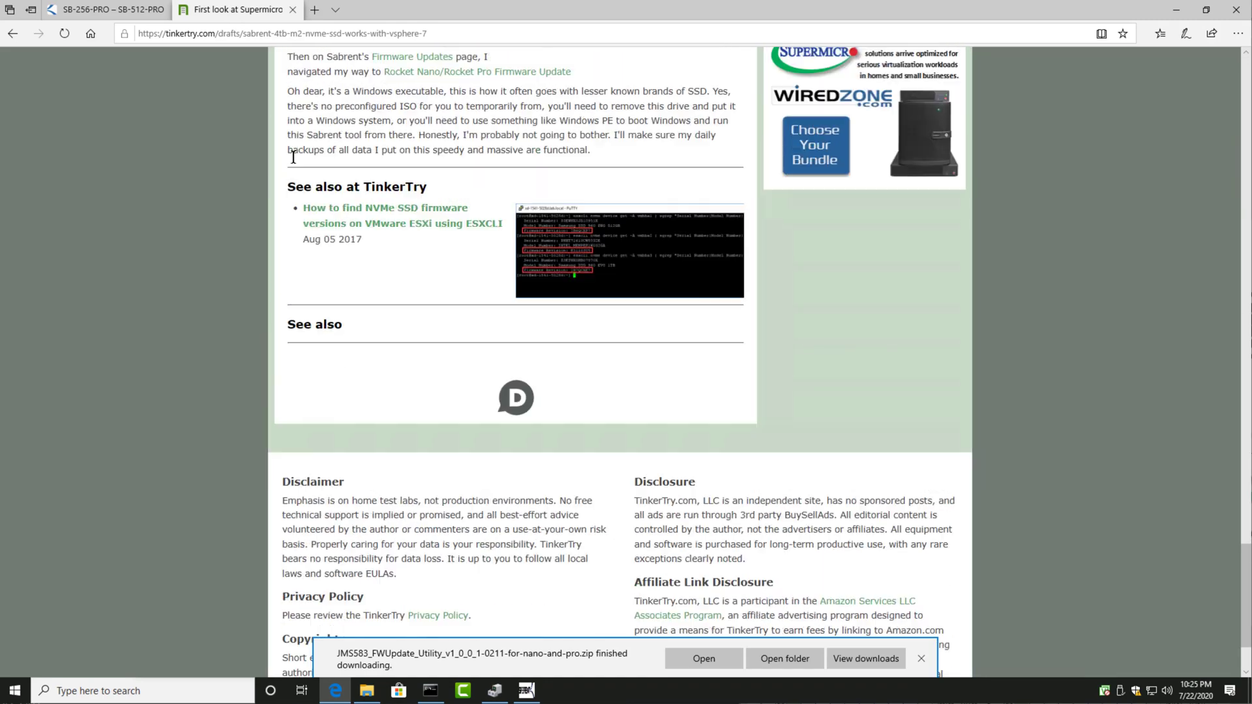
pyautogui.scroll(8, 293, 157)
pyautogui.scroll(-4, 346, 488)
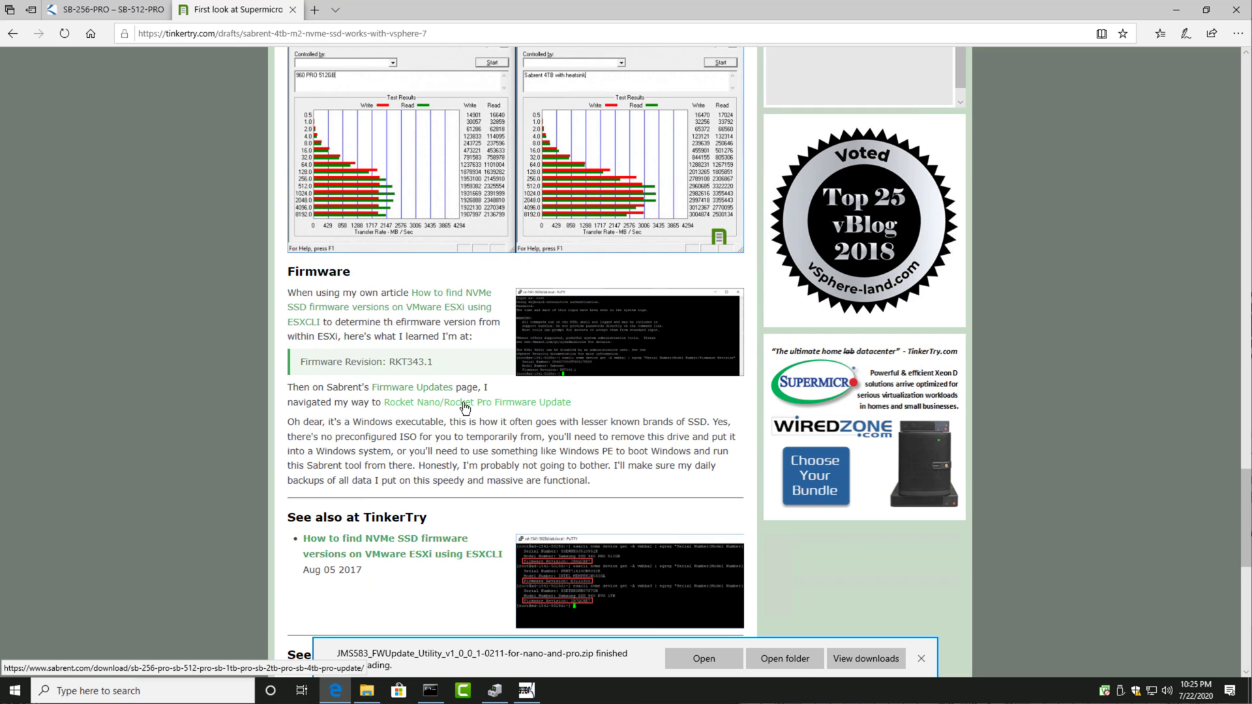
pyautogui.click(441, 392)
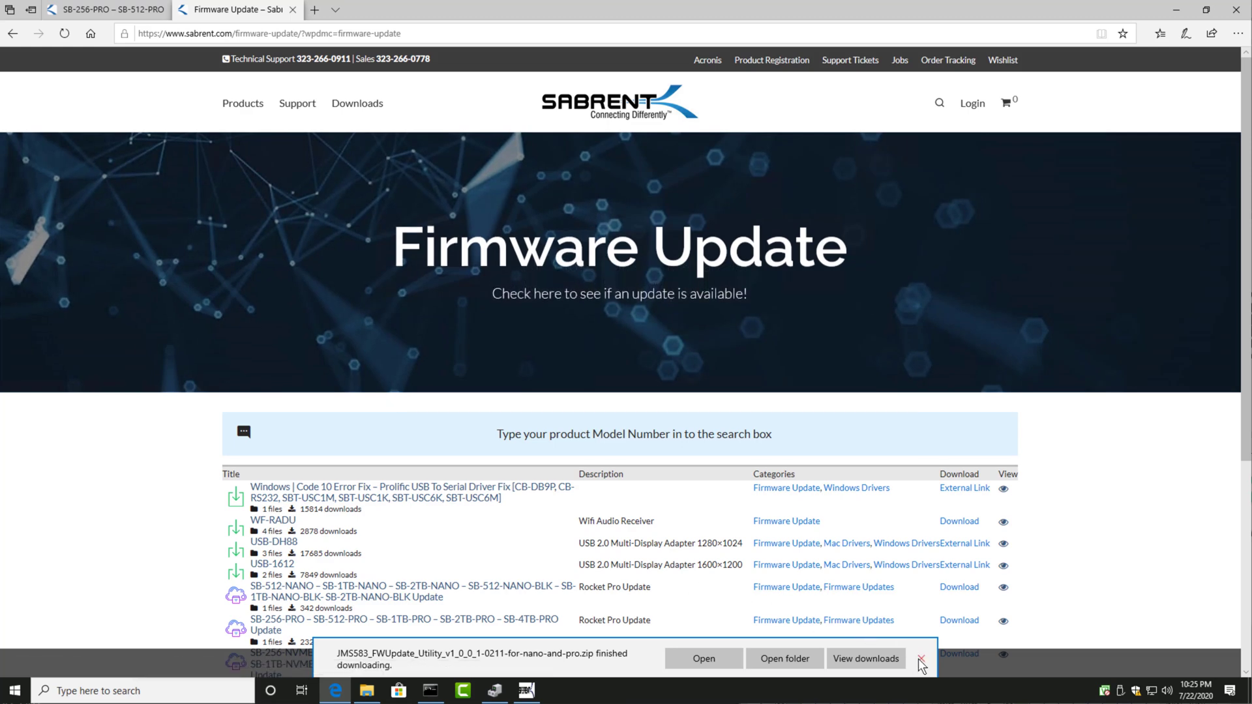
pyautogui.click(921, 664)
# Step: Search Sabrent's Firmware Update page for "4tb" to find entries for the 4 TB drive
pyautogui.scroll(-4, 187, 469)
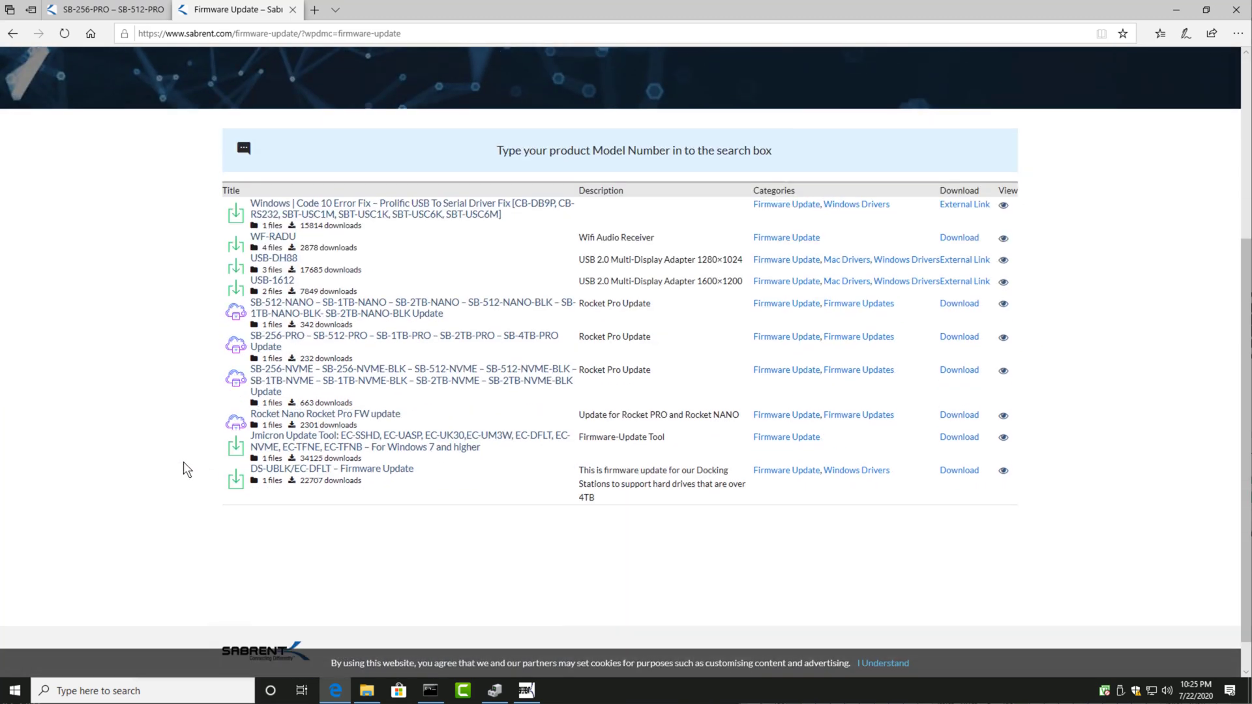
pyautogui.hotkey('ctrl', 'f')
pyautogui.write('4tb')
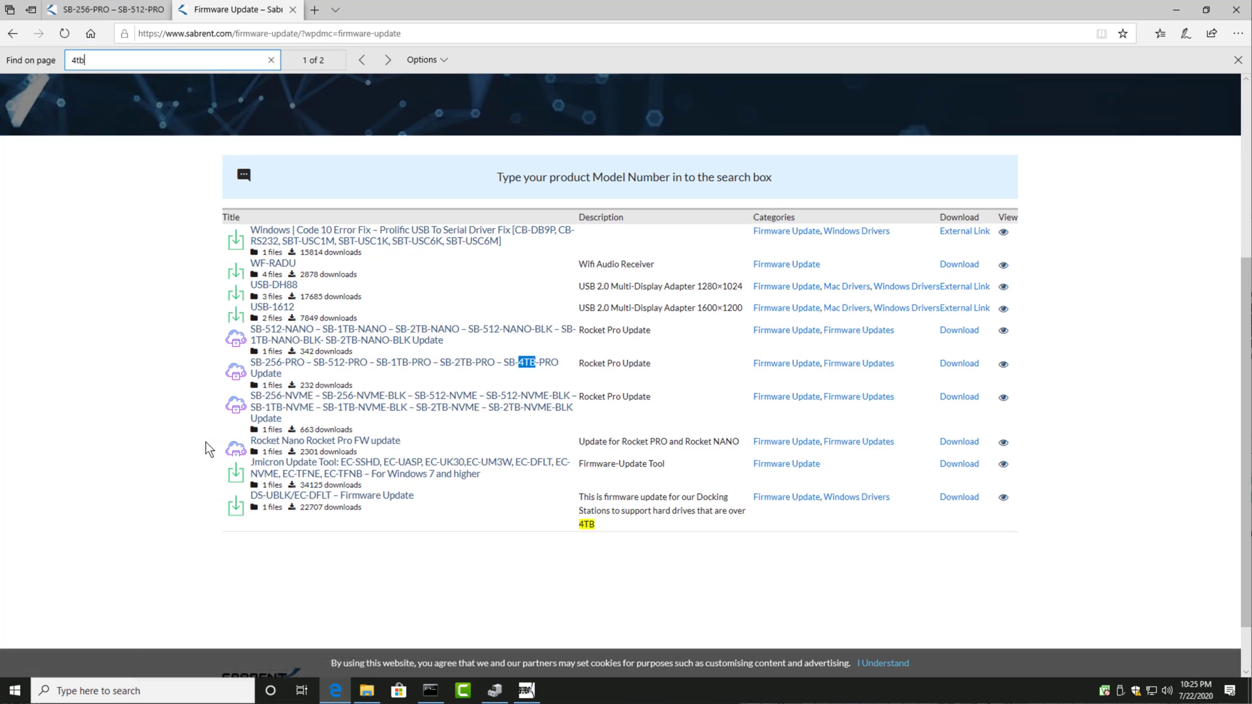
pyautogui.press('Return')
pyautogui.press('Return')
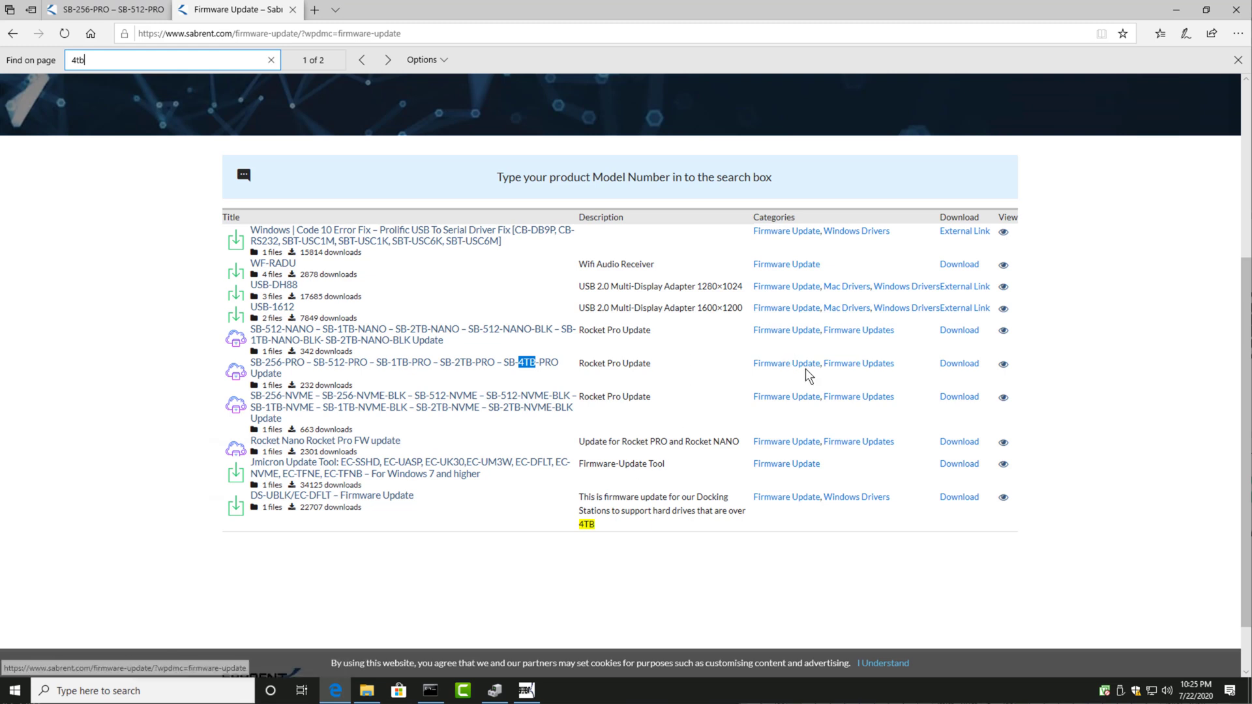
# Step: Filter the list by the Firmware Update category and by Firmware Updates, and accept the cookie notice
pyautogui.click(780, 369)
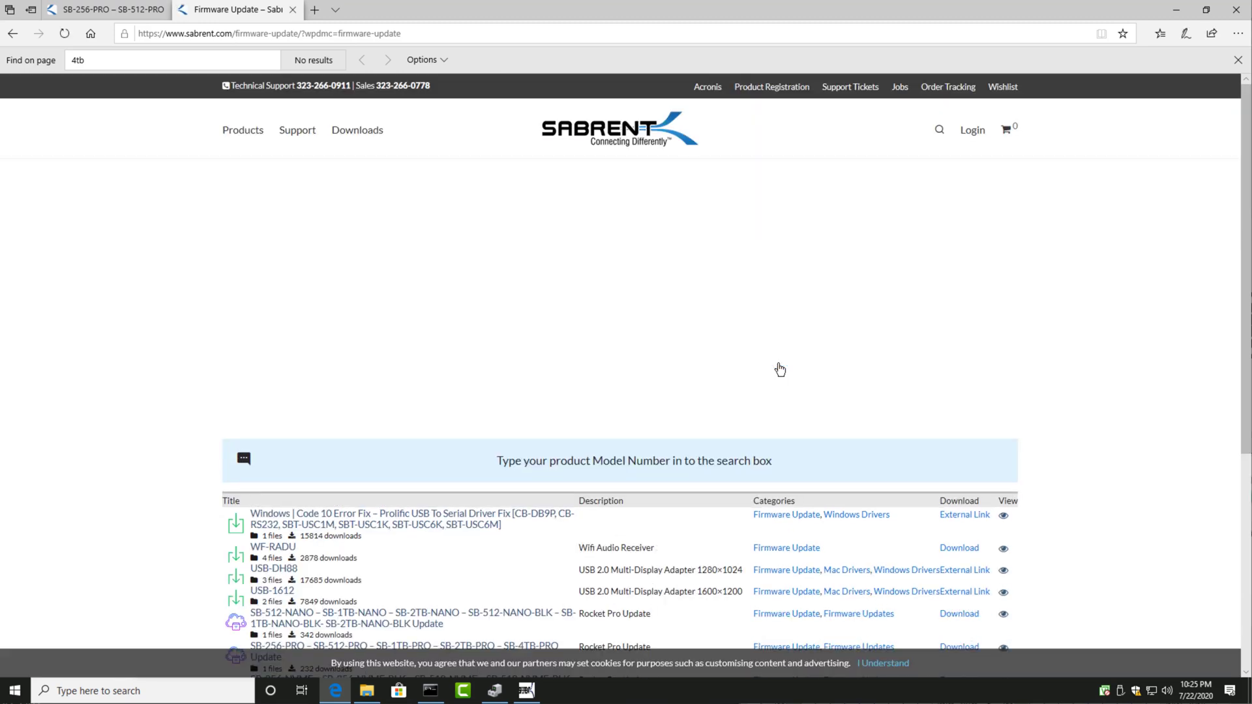
pyautogui.scroll(-4, 780, 375)
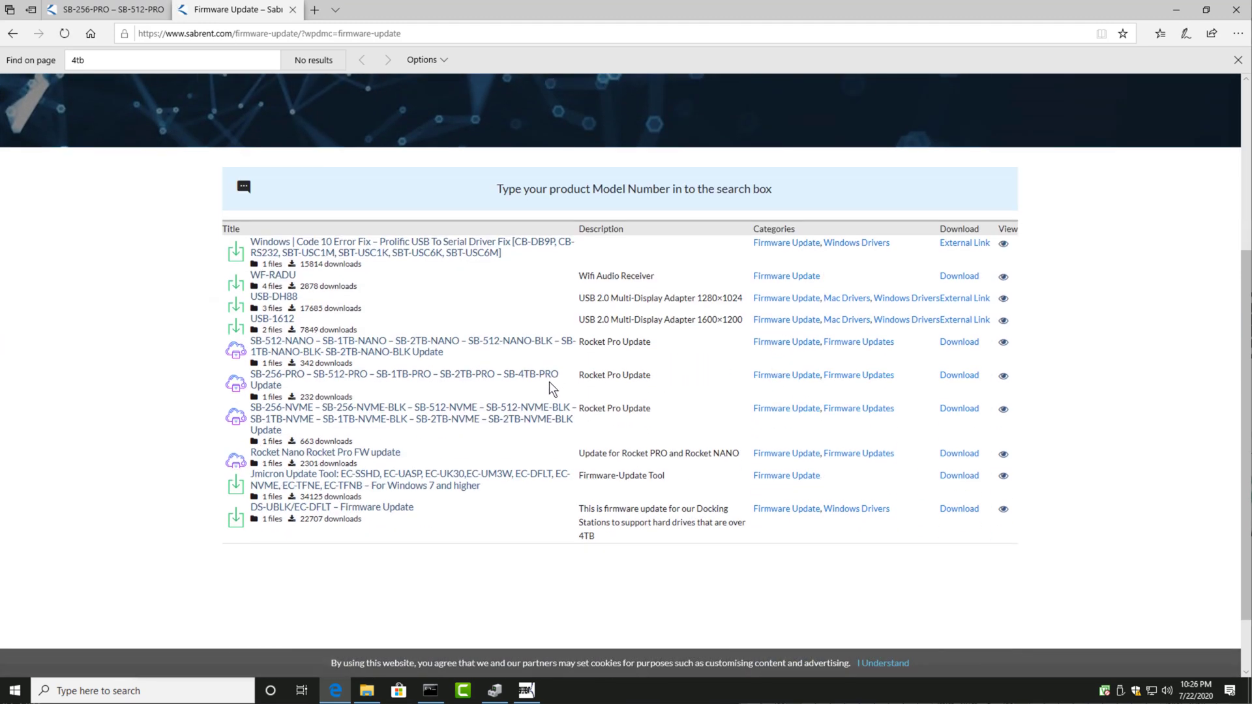
pyautogui.click(869, 378)
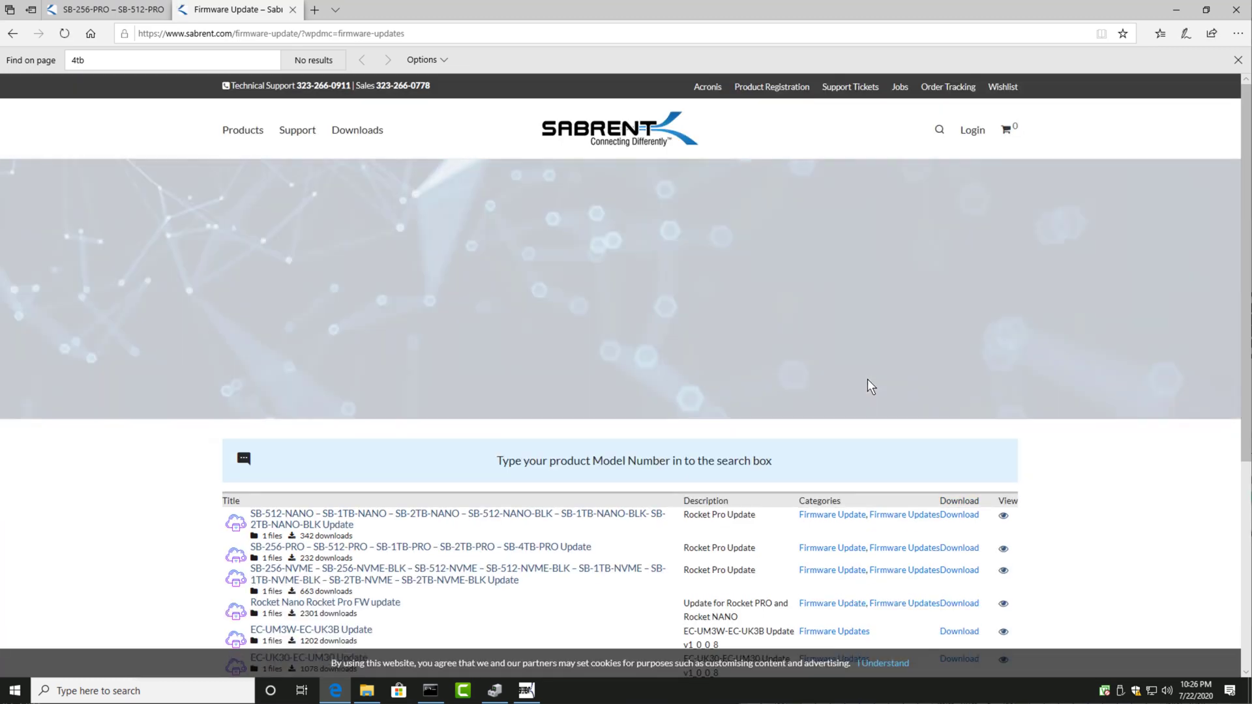
pyautogui.scroll(-3, 874, 387)
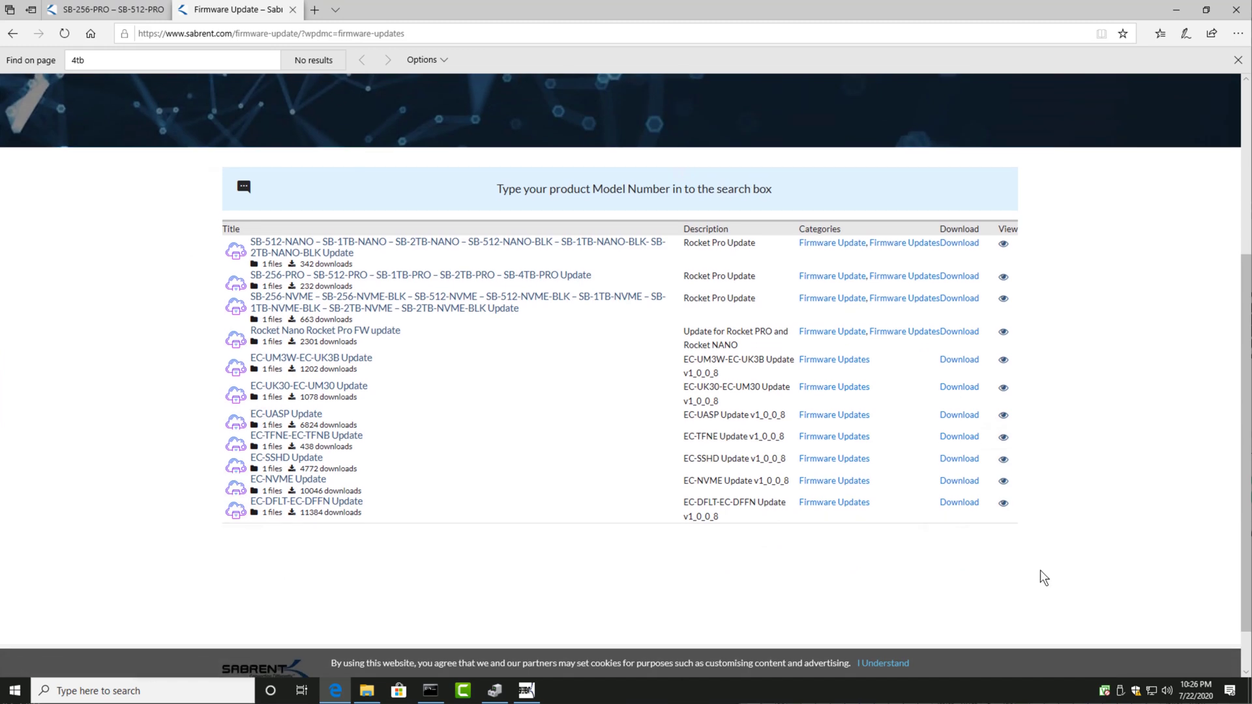
pyautogui.click(895, 665)
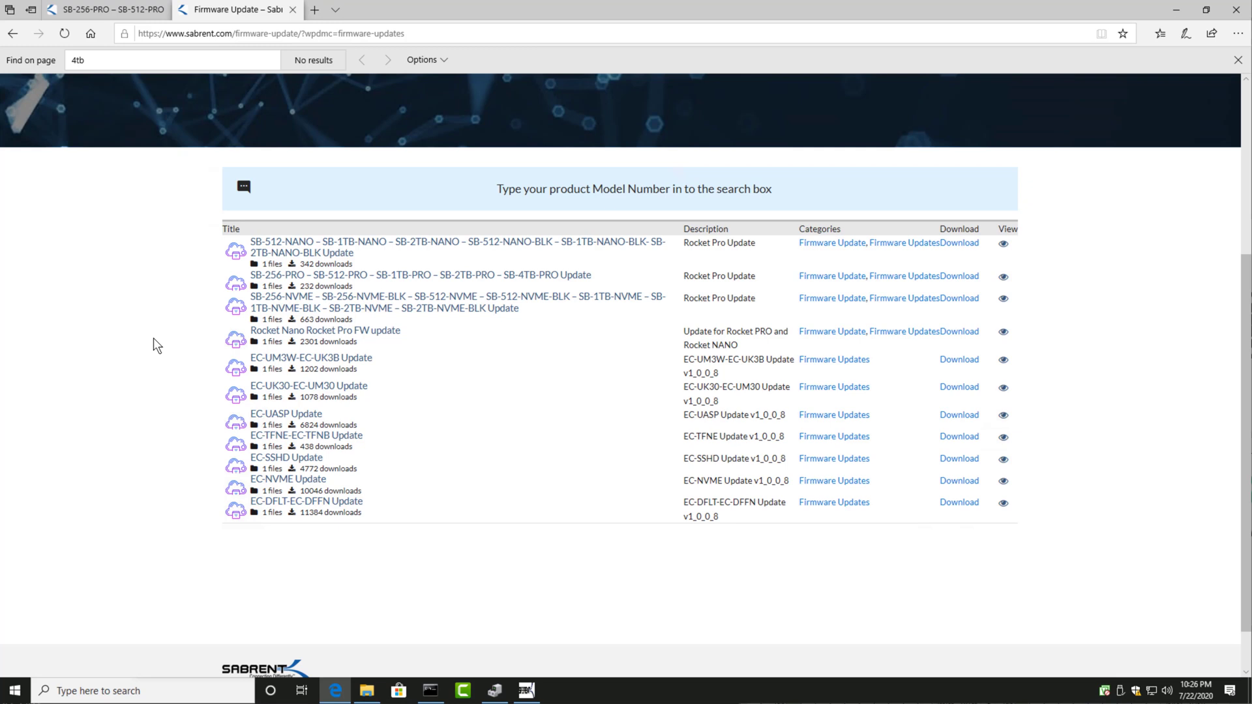
# Step: Find the 4TB entry, save its JMS583_FWUpdate_Utility zip again, dismiss the download notice, and view that entry's details page
pyautogui.hotkey('ctrl', 'f')
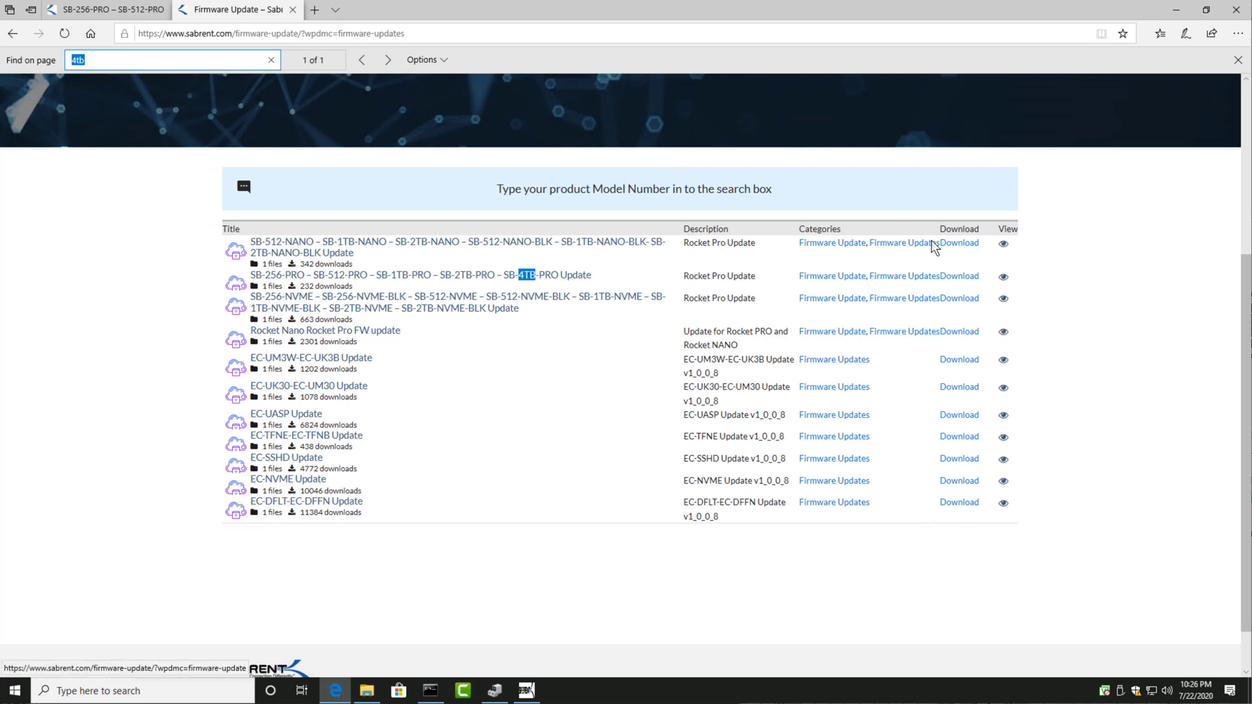
pyautogui.click(967, 282)
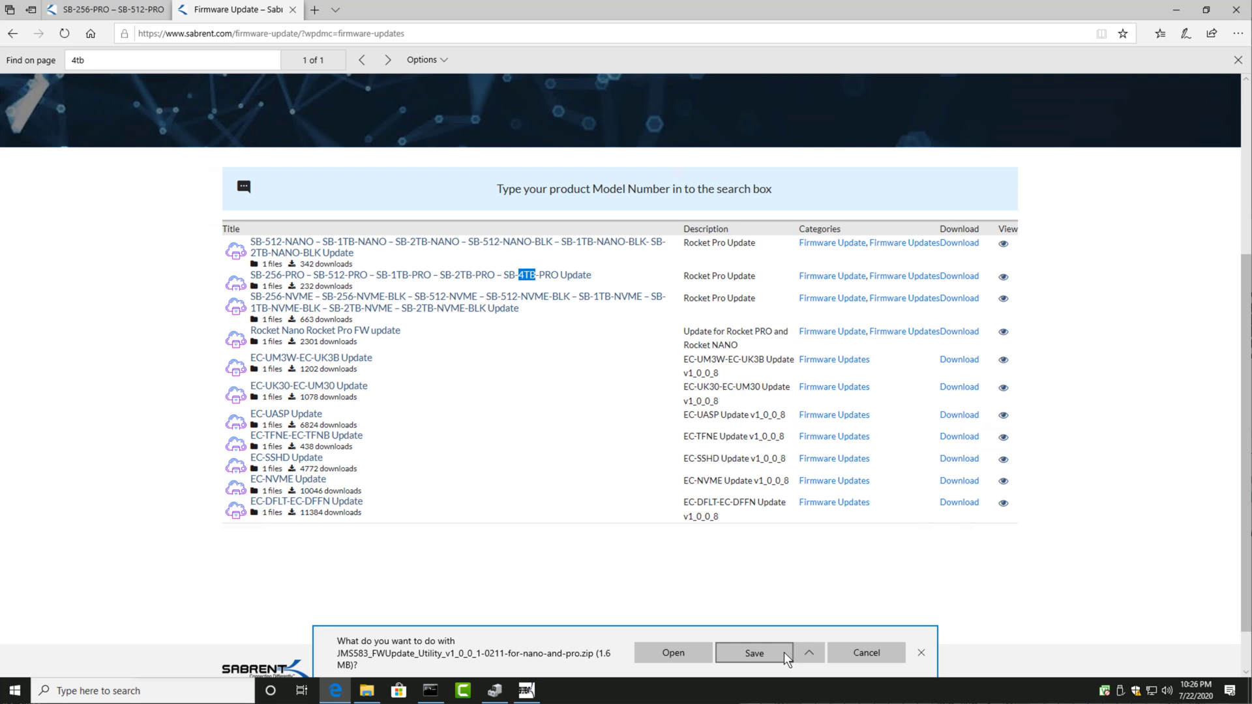
pyautogui.click(786, 655)
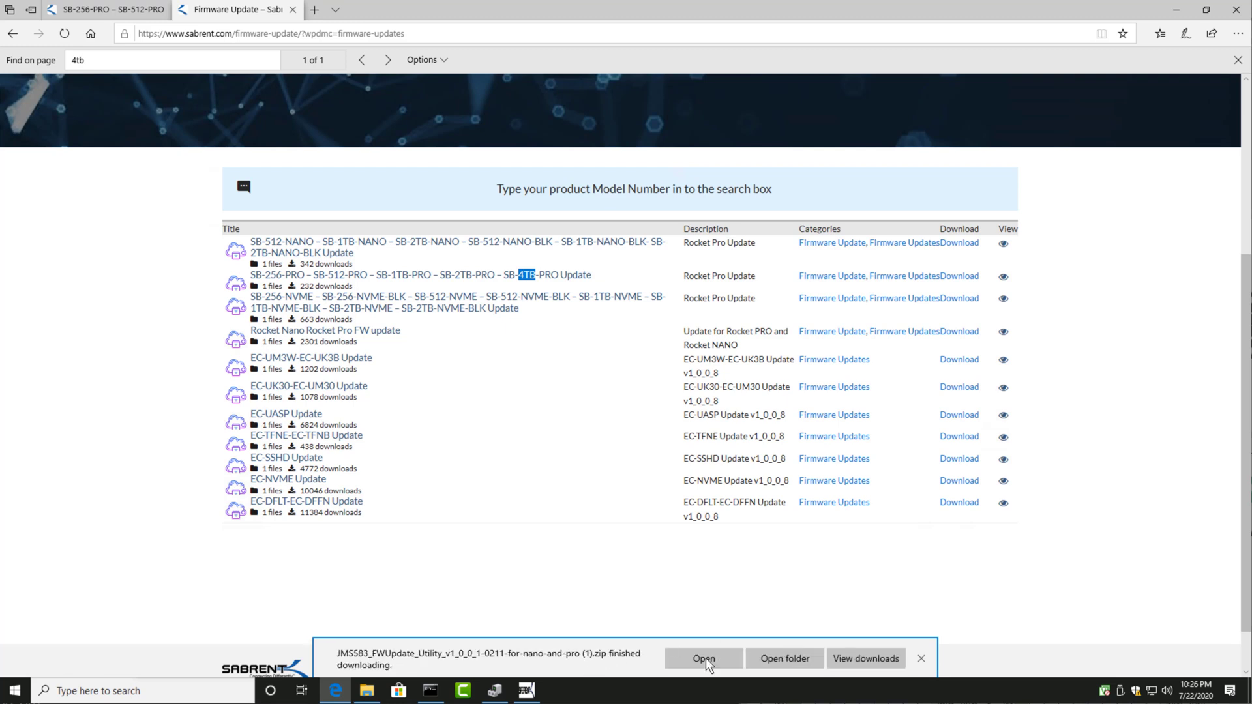
pyautogui.click(921, 659)
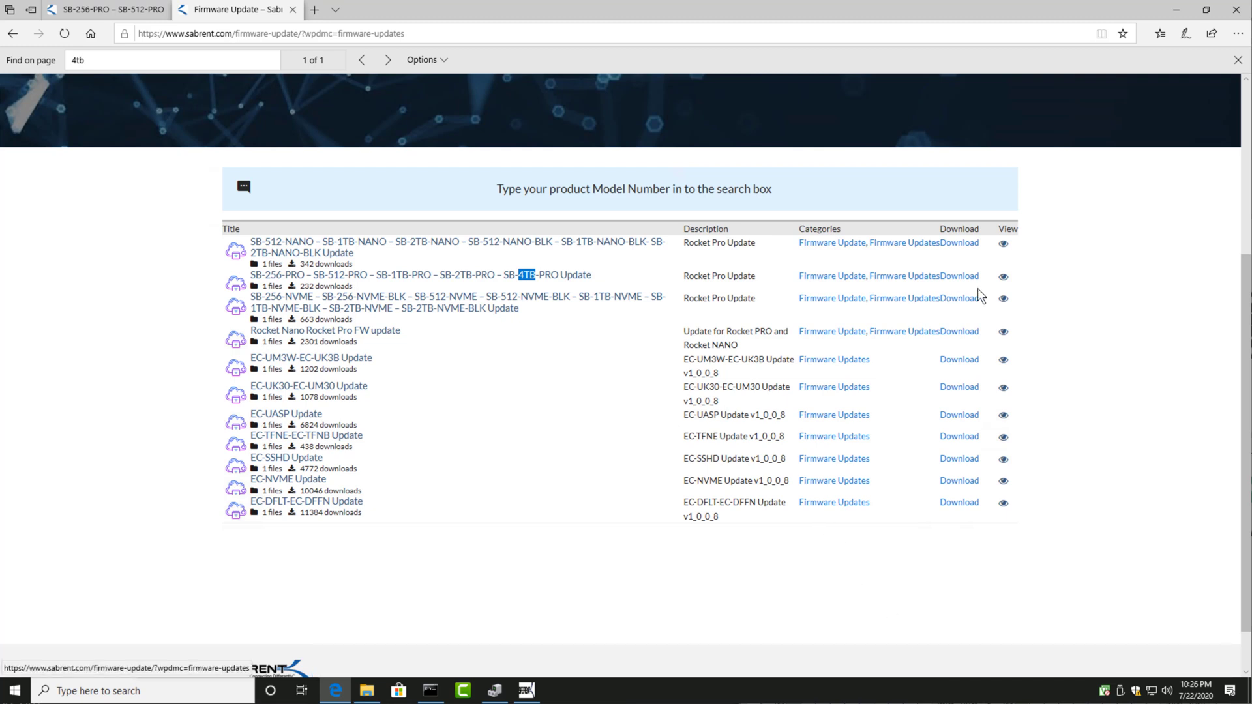
pyautogui.click(1004, 279)
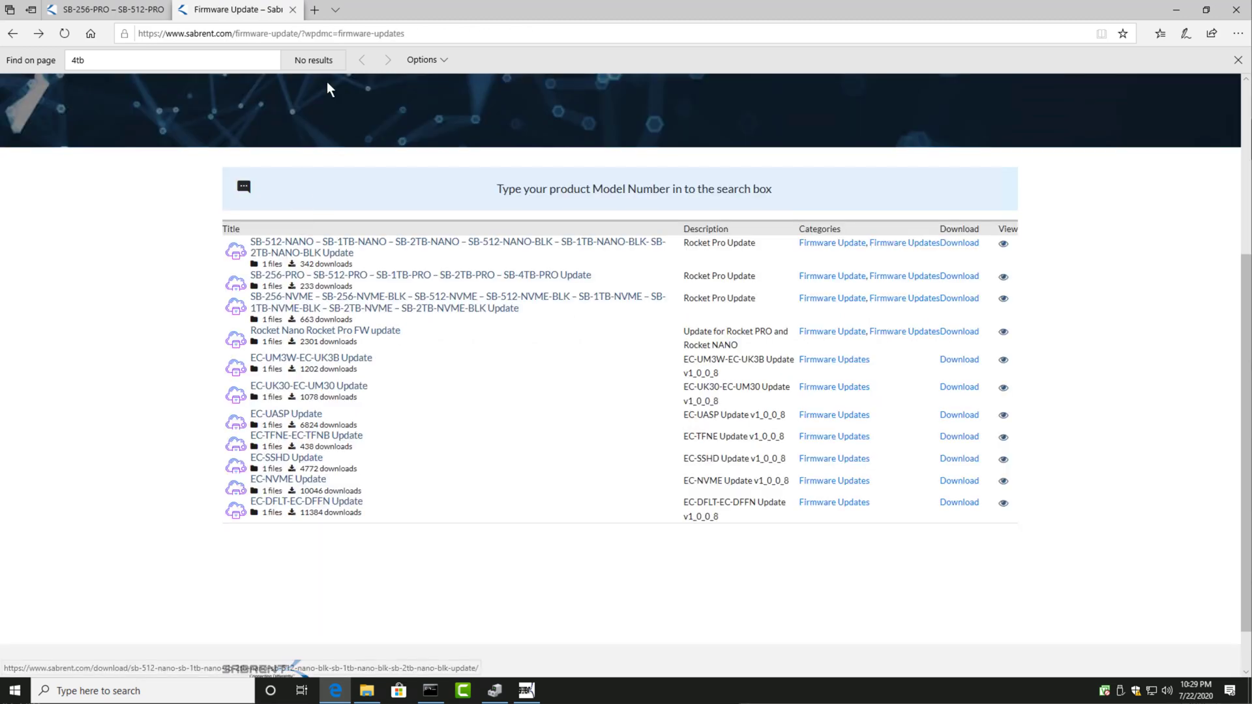
pyautogui.click(314, 10)
pyautogui.write('https://www.sabrent.com/downloads/')
pyautogui.press('Return')
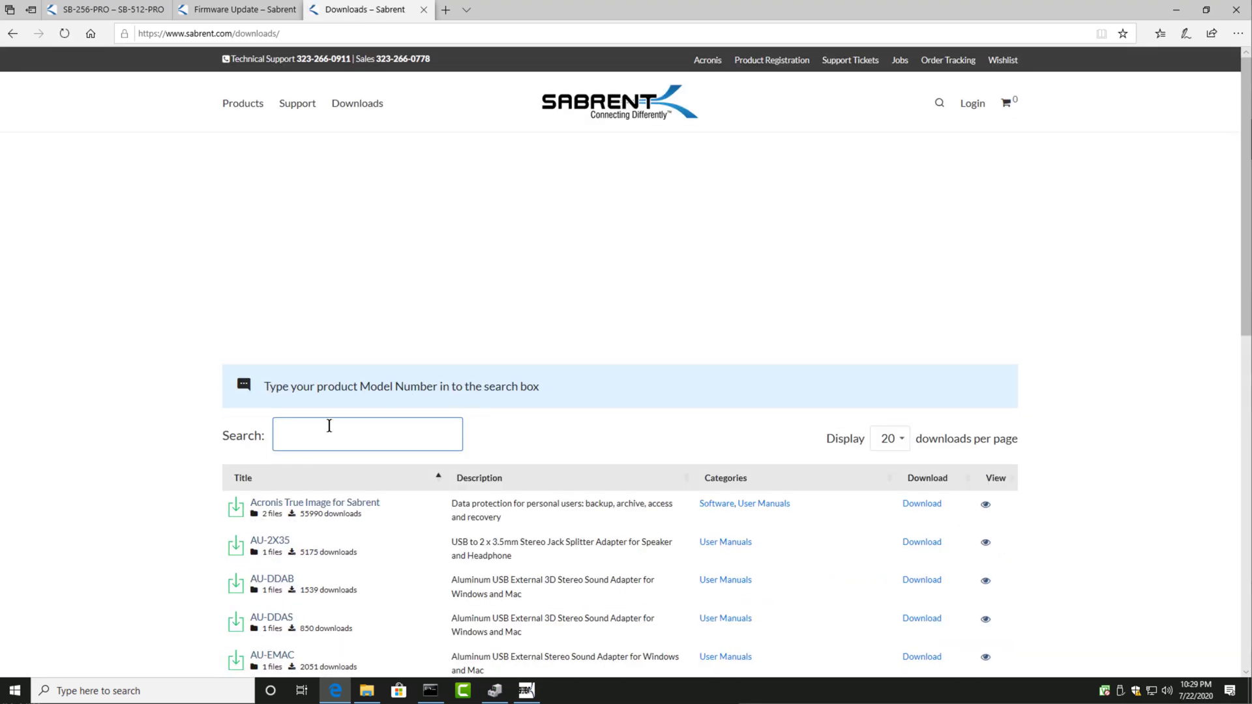
pyautogui.click(327, 427)
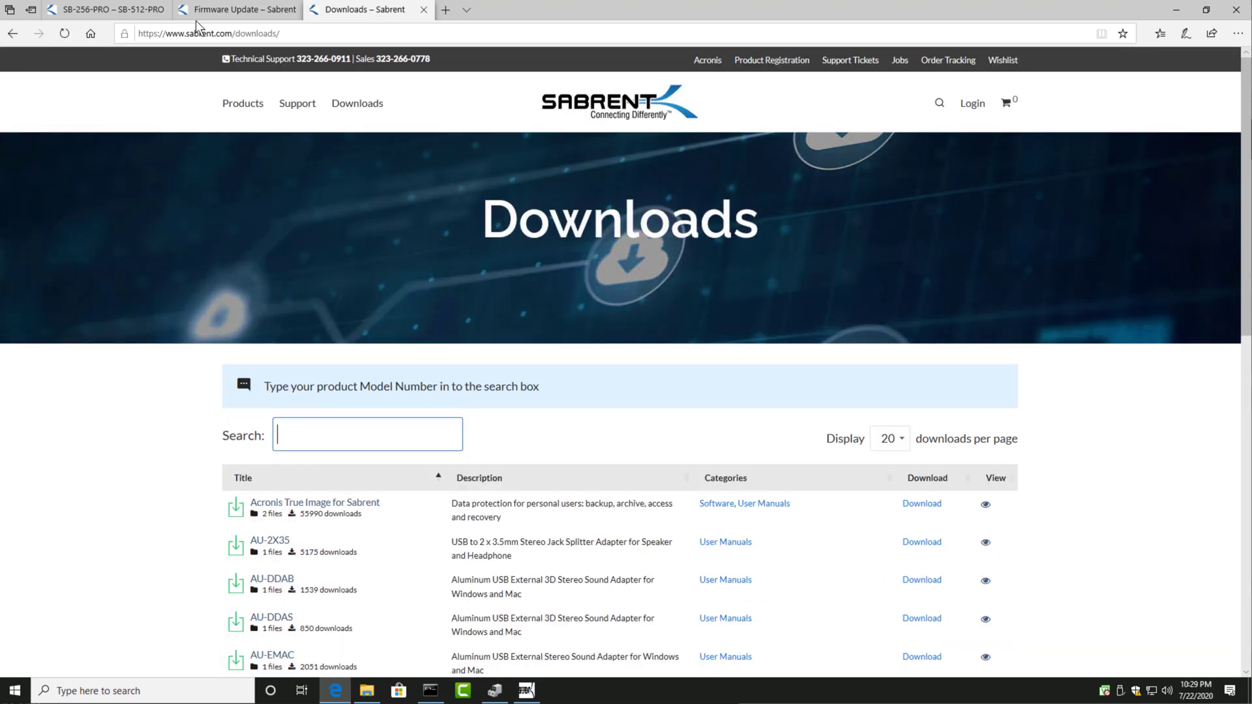
# Step: Go back to the TinkerTry article and follow its Amazon link for the Sabrent 4TB Rocket NVMe drive
pyautogui.click(242, 16)
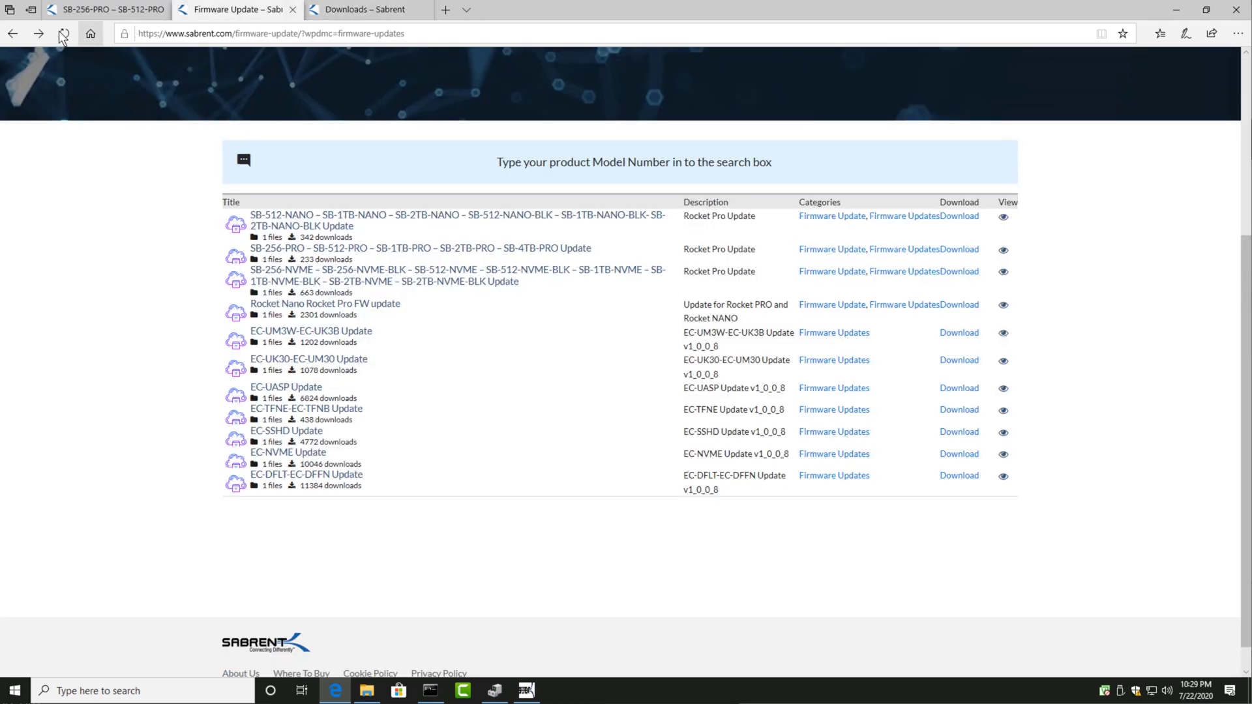
pyautogui.click(7, 36)
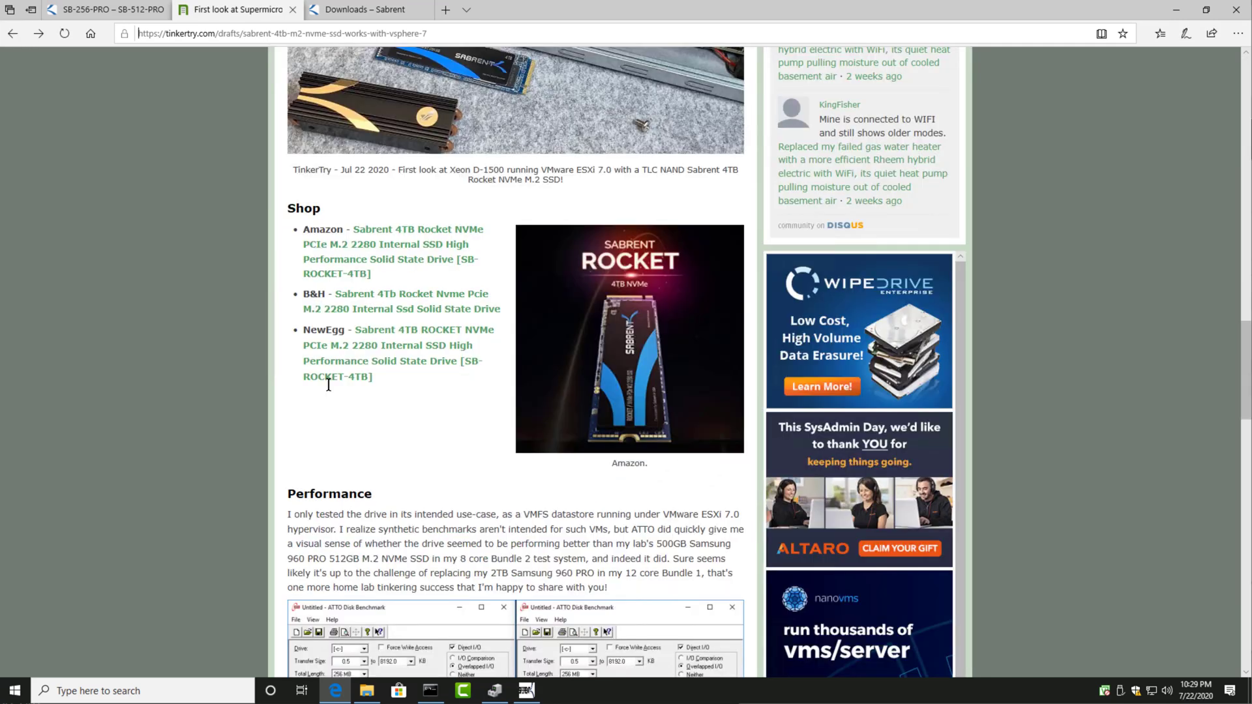
pyautogui.click(413, 233)
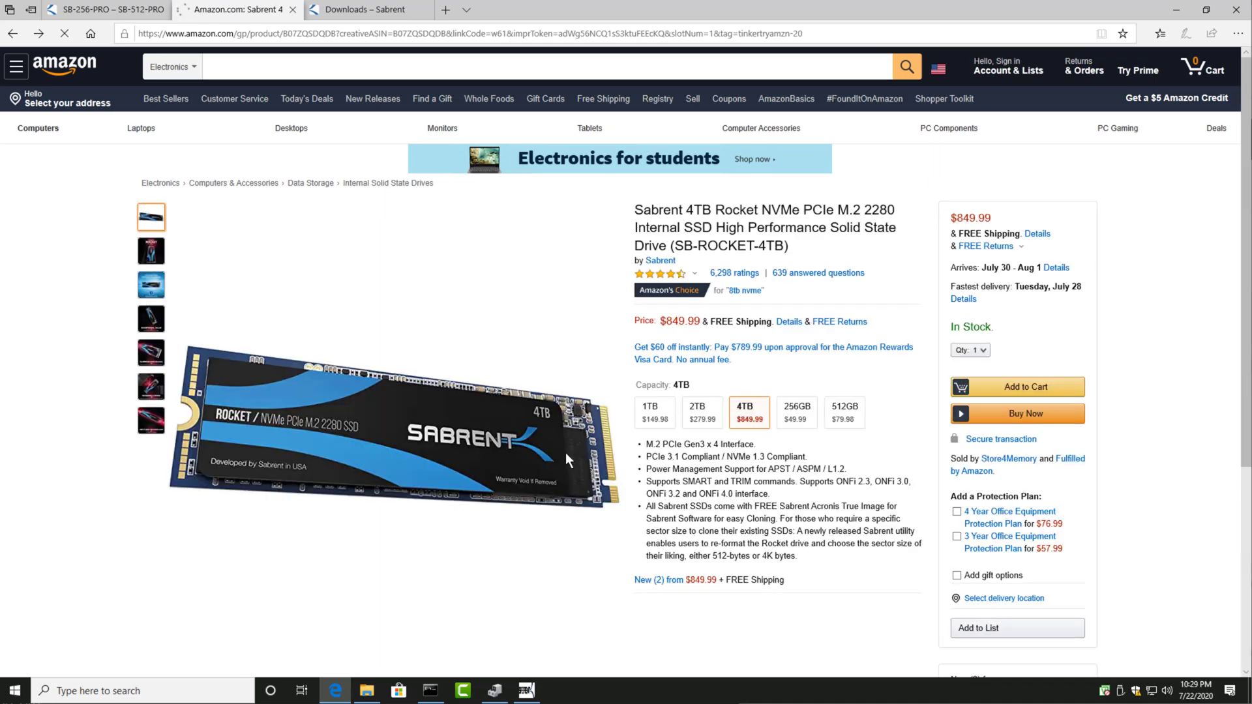
# Step: Find "date first" on the Amazon page to reach the technical details and select the item model number SB-ROCKET-4TB for copying
pyautogui.scroll(-10, 565, 453)
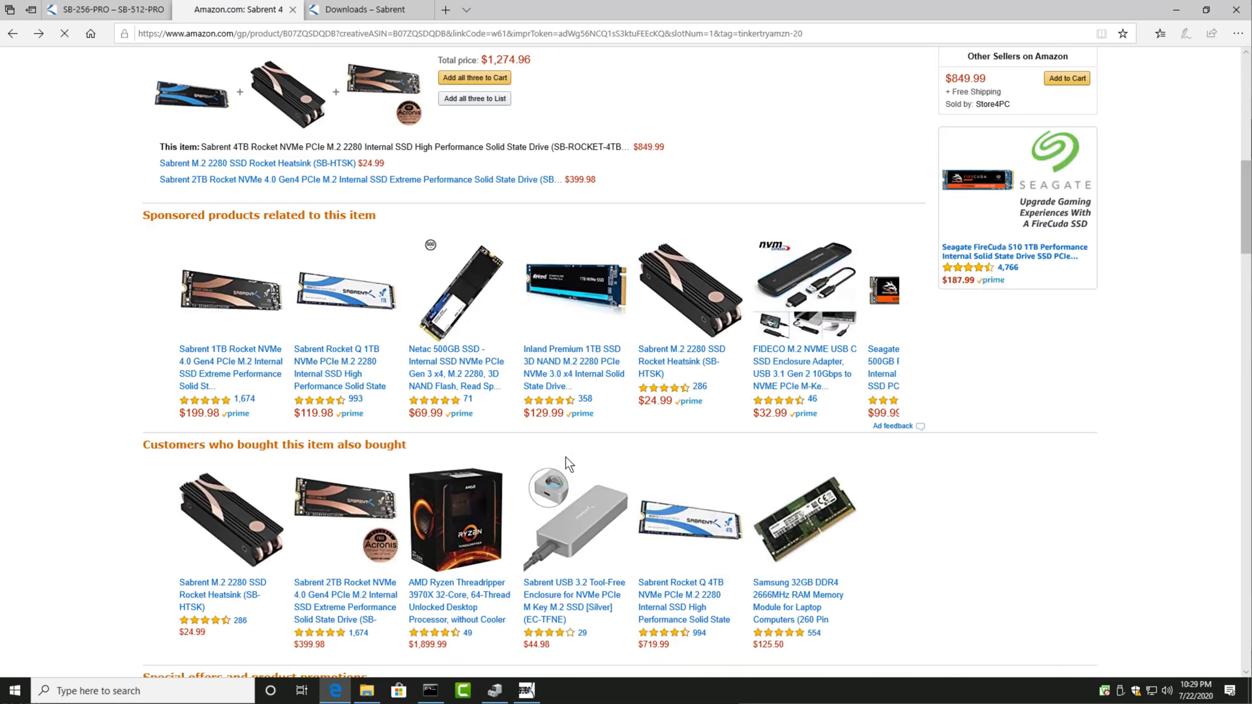
pyautogui.hotkey('ctrl', 'f')
pyautogui.write('date first')
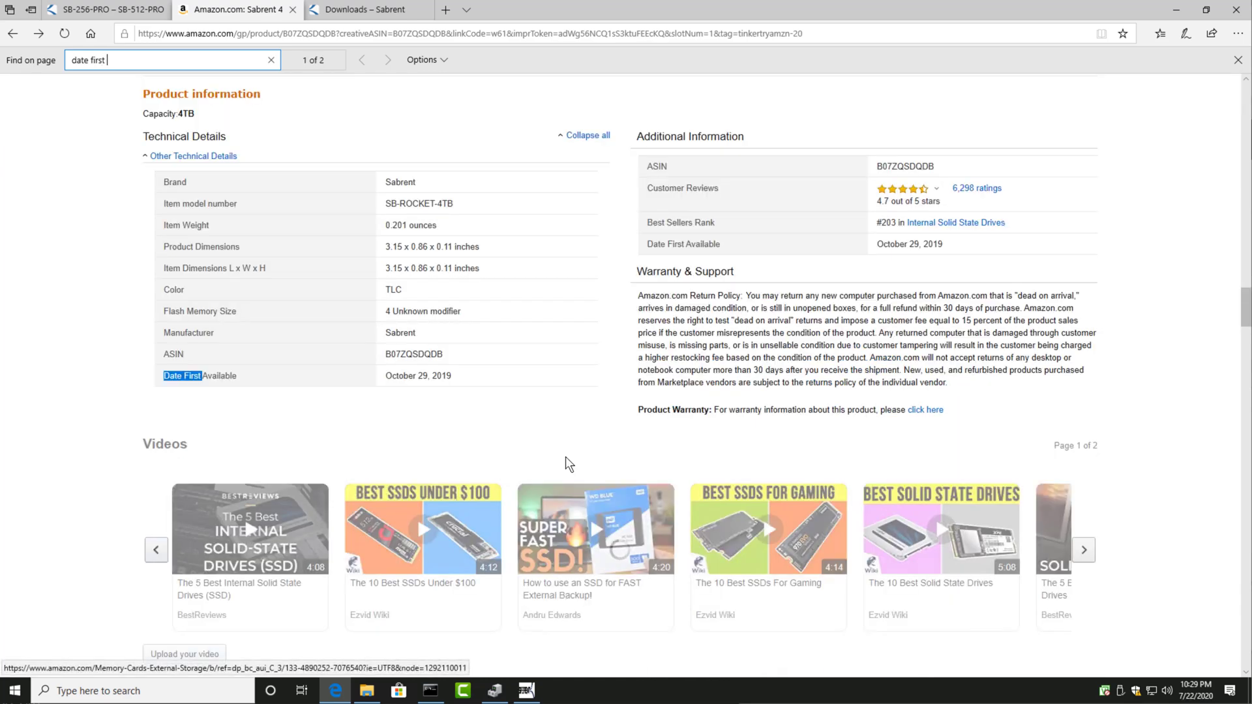
pyautogui.click(454, 225)
pyautogui.moveTo(439, 226); pyautogui.dragTo(384, 229)
pyautogui.hotkey('ctrl', 'c')
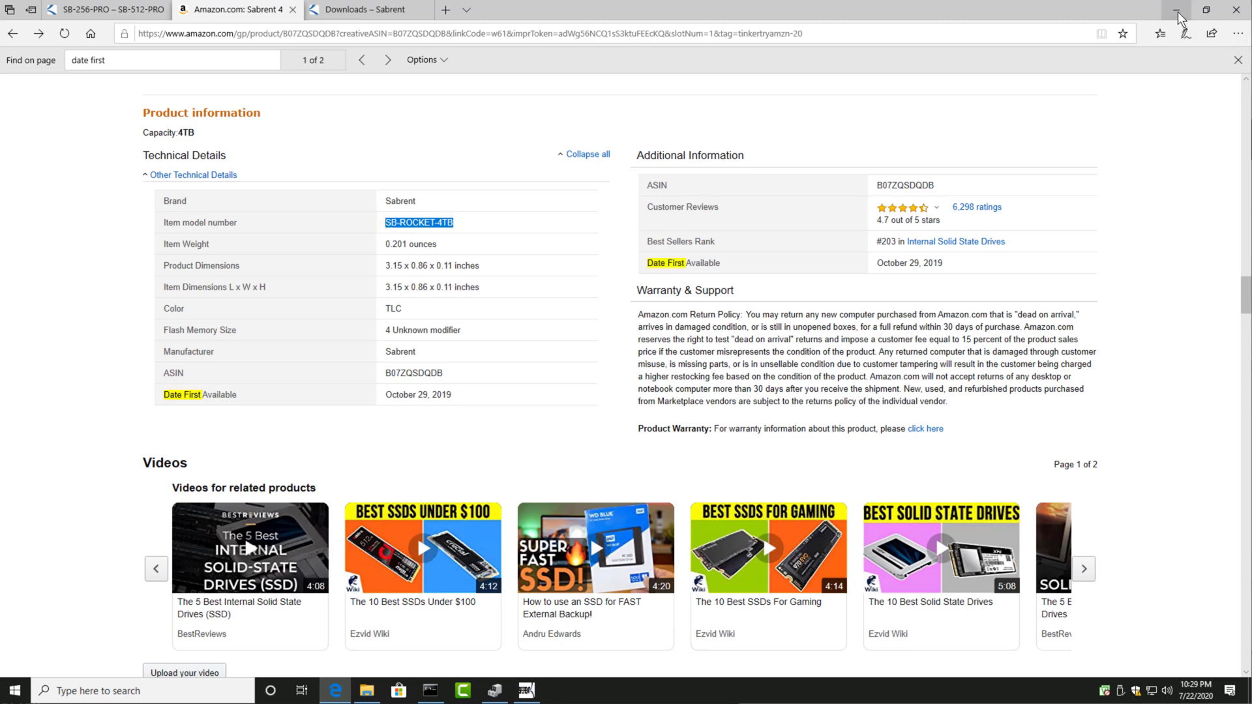
# Step: Minimize the browser, close the Sabrent Update Tool, and minimize the firmware utility's folder window
pyautogui.click(1177, 12)
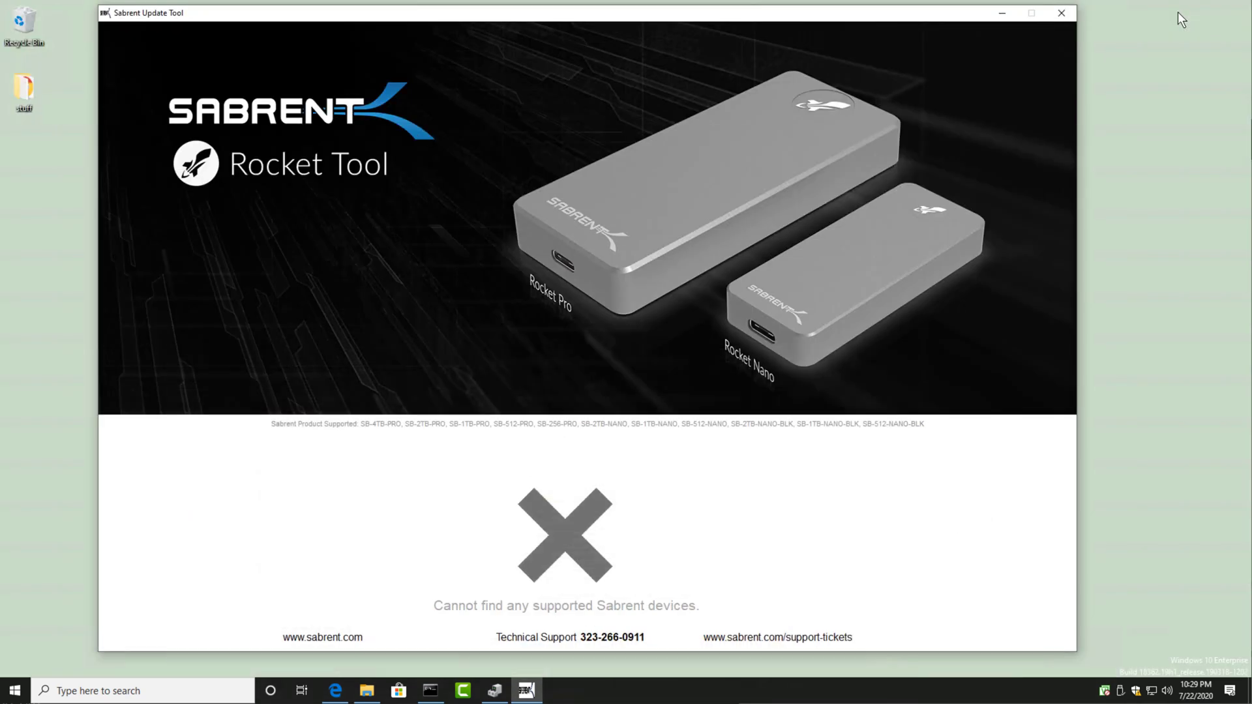
pyautogui.click(1059, 14)
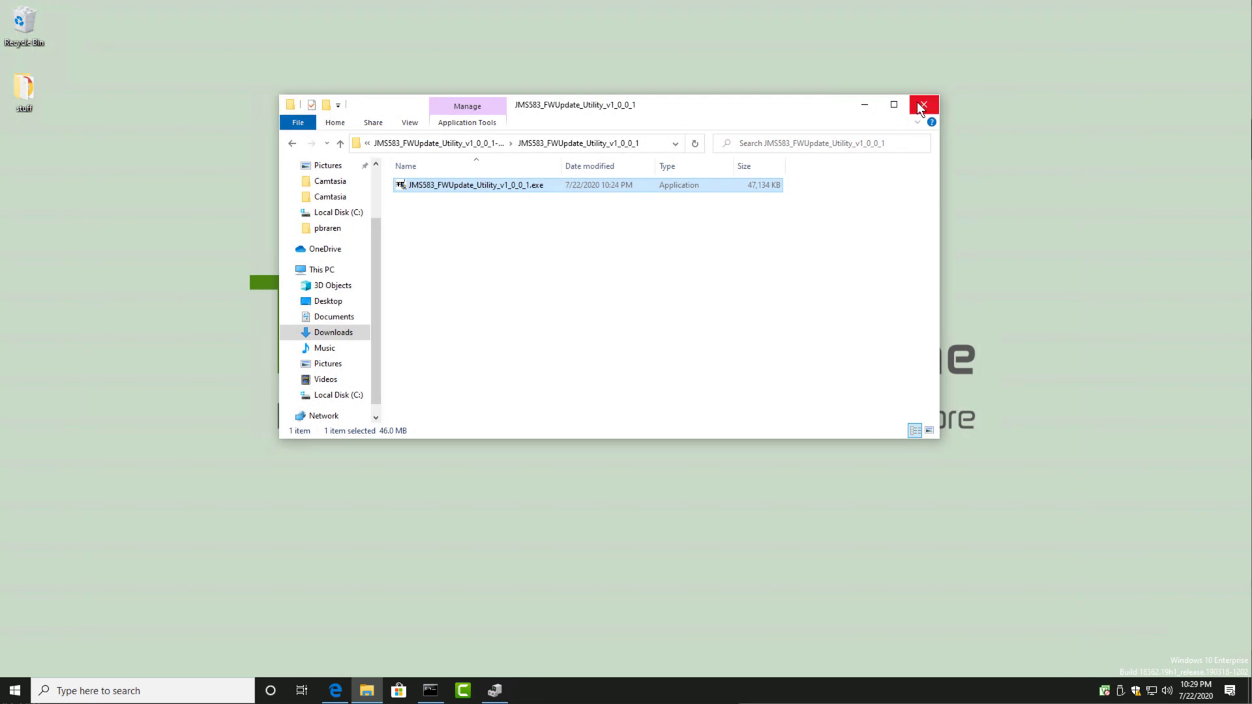
pyautogui.click(864, 105)
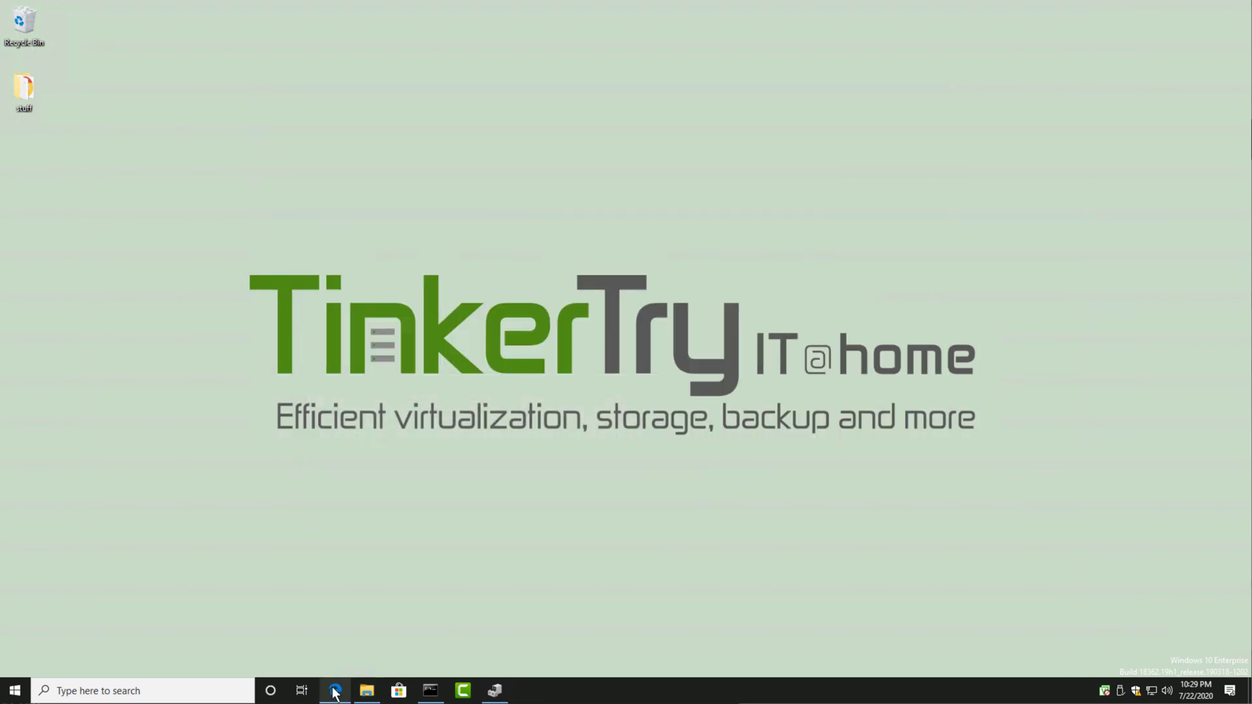
# Step: Search Sabrent's Downloads page for the copied model number SB-ROCKET-4TB
pyautogui.click(336, 691)
pyautogui.click(381, 15)
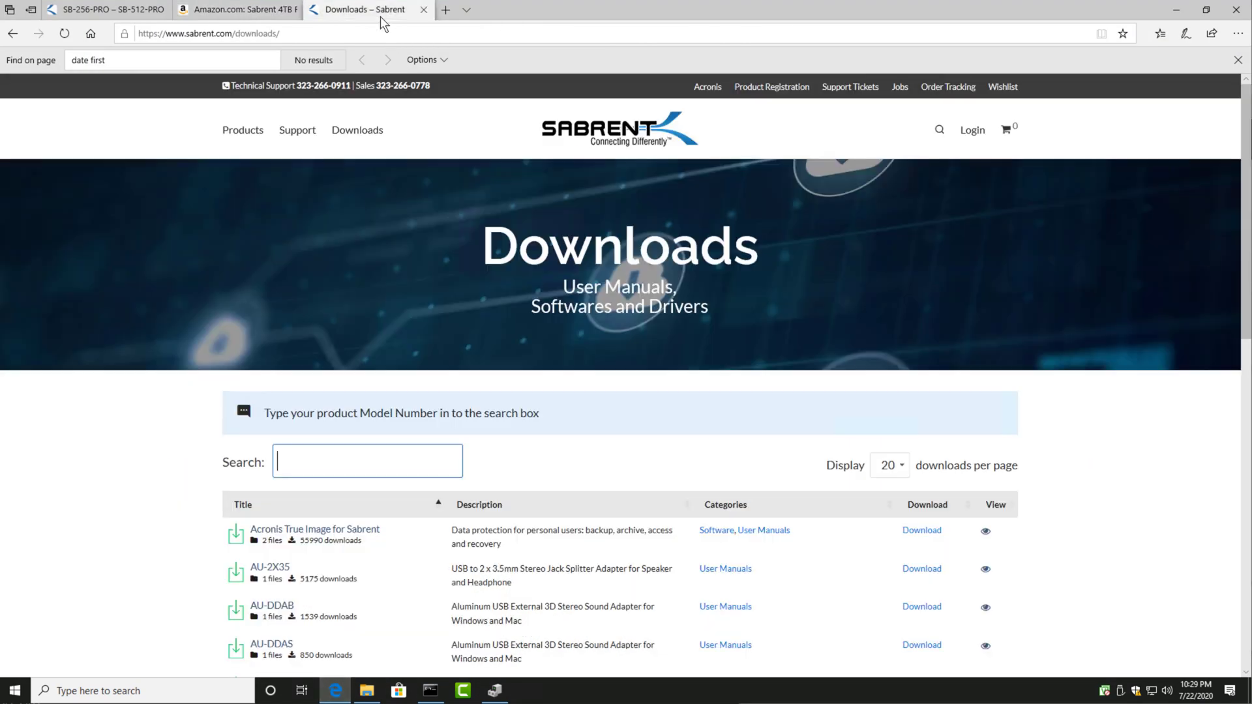
pyautogui.hotkey('ctrl', 'v')
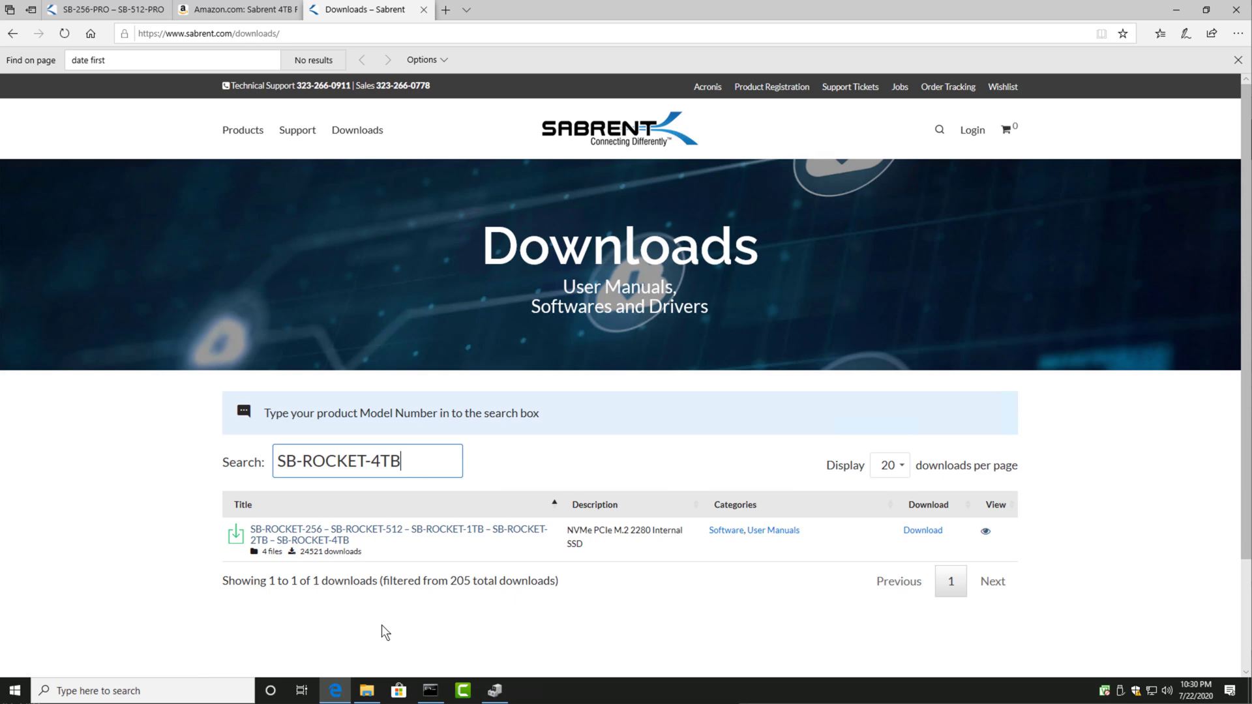
# Step: Download the zip for the SB-ROCKET-256 through SB-ROCKET-4TB drives and save it in the Downloads folder under its suggested name
pyautogui.click(943, 533)
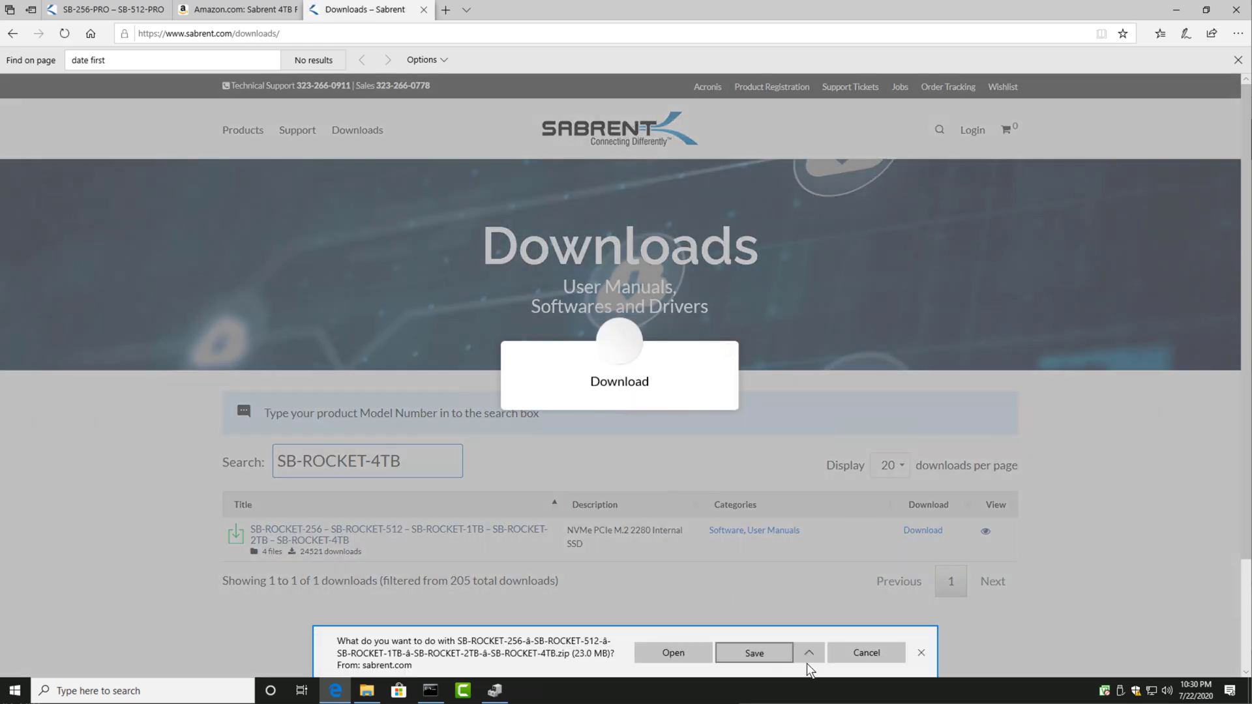
pyautogui.click(808, 652)
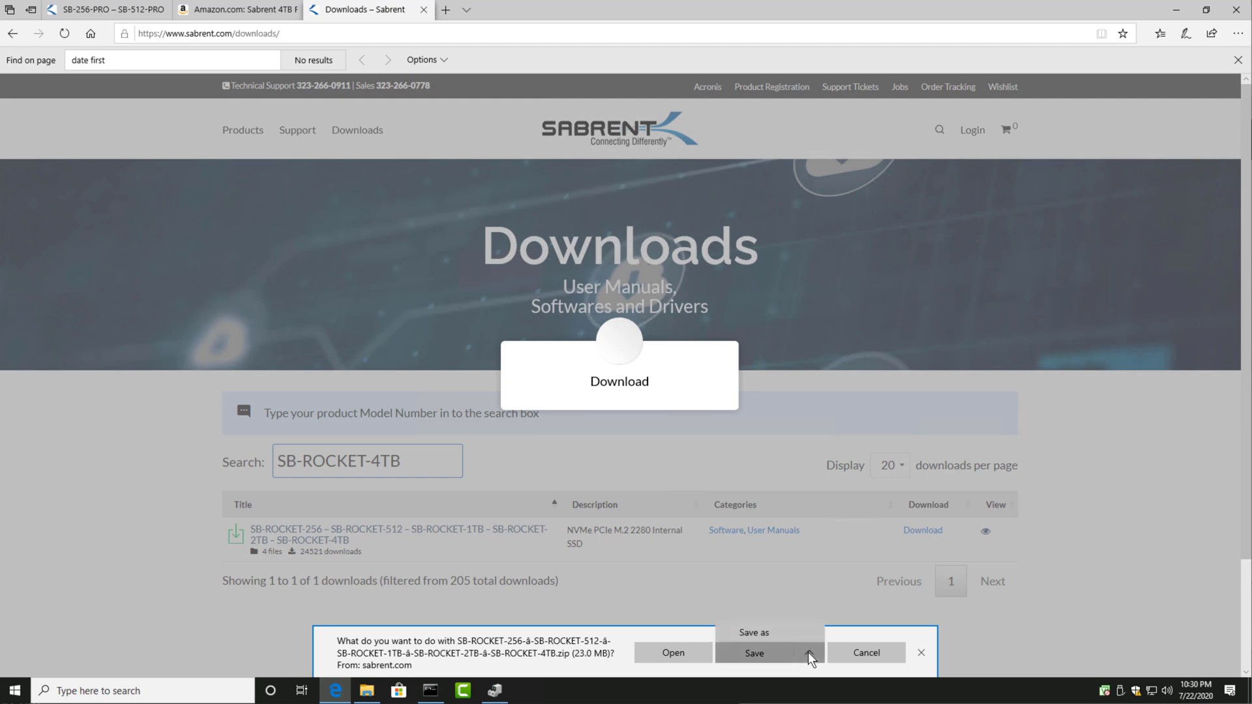
pyautogui.click(757, 632)
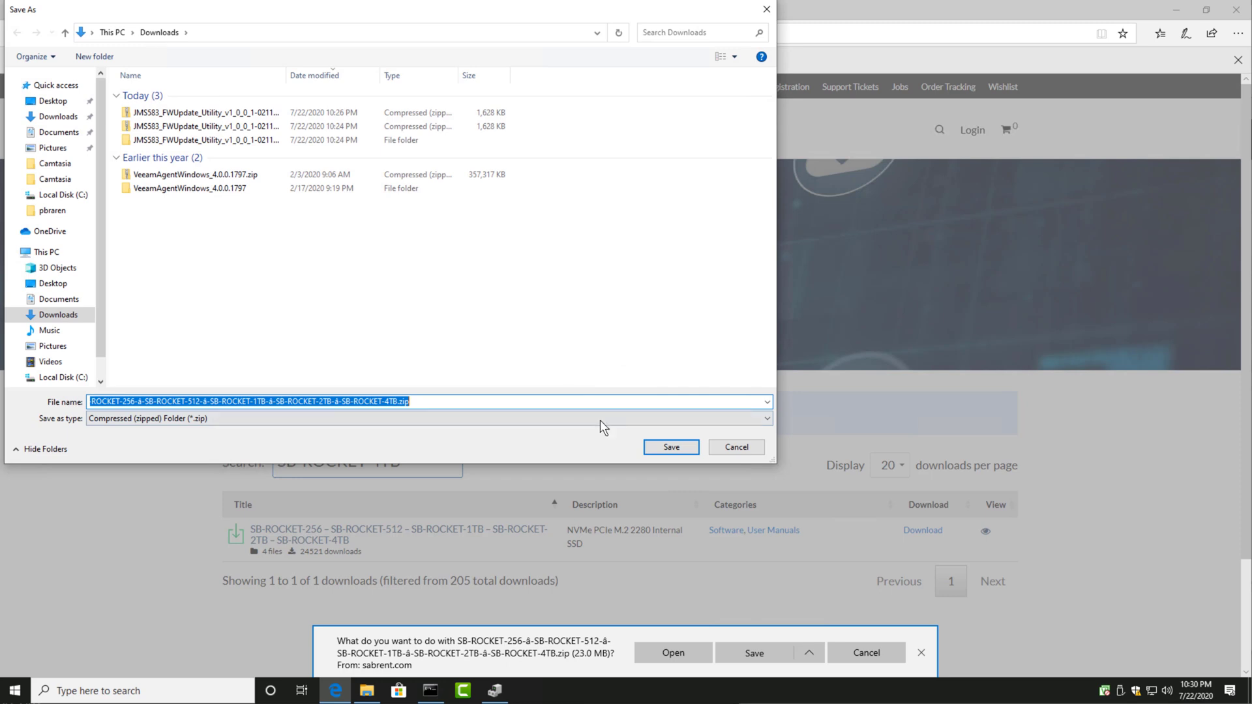
pyautogui.click(672, 447)
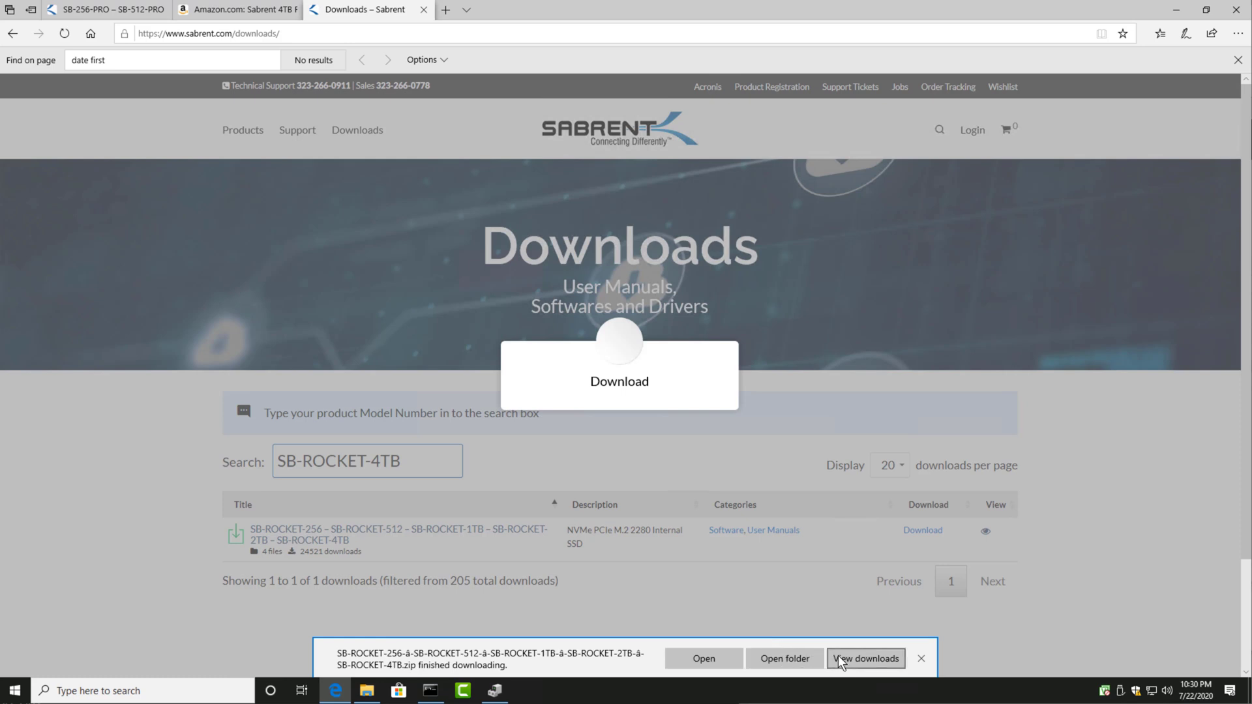
# Step: Extract the downloaded SB-ROCKET zip into its suggested folder, close the Downloads folder window, and minimize the browser
pyautogui.click(800, 654)
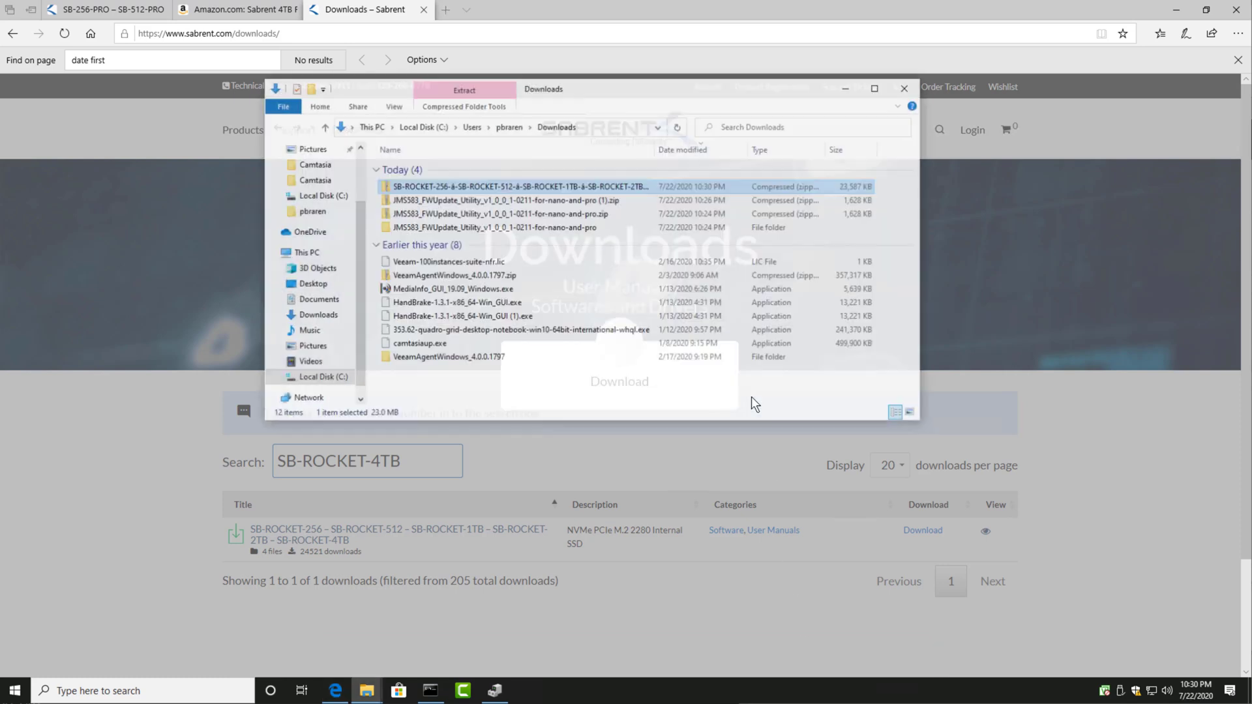
pyautogui.rightClick(585, 193)
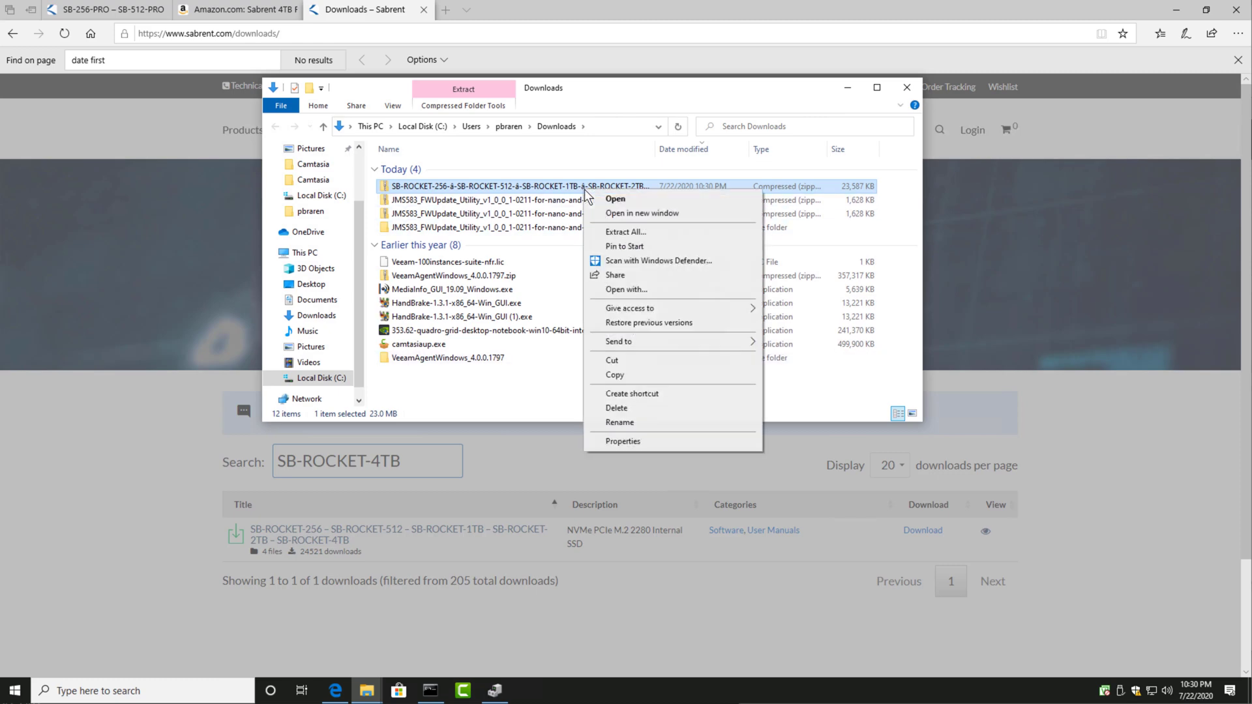
pyautogui.click(611, 236)
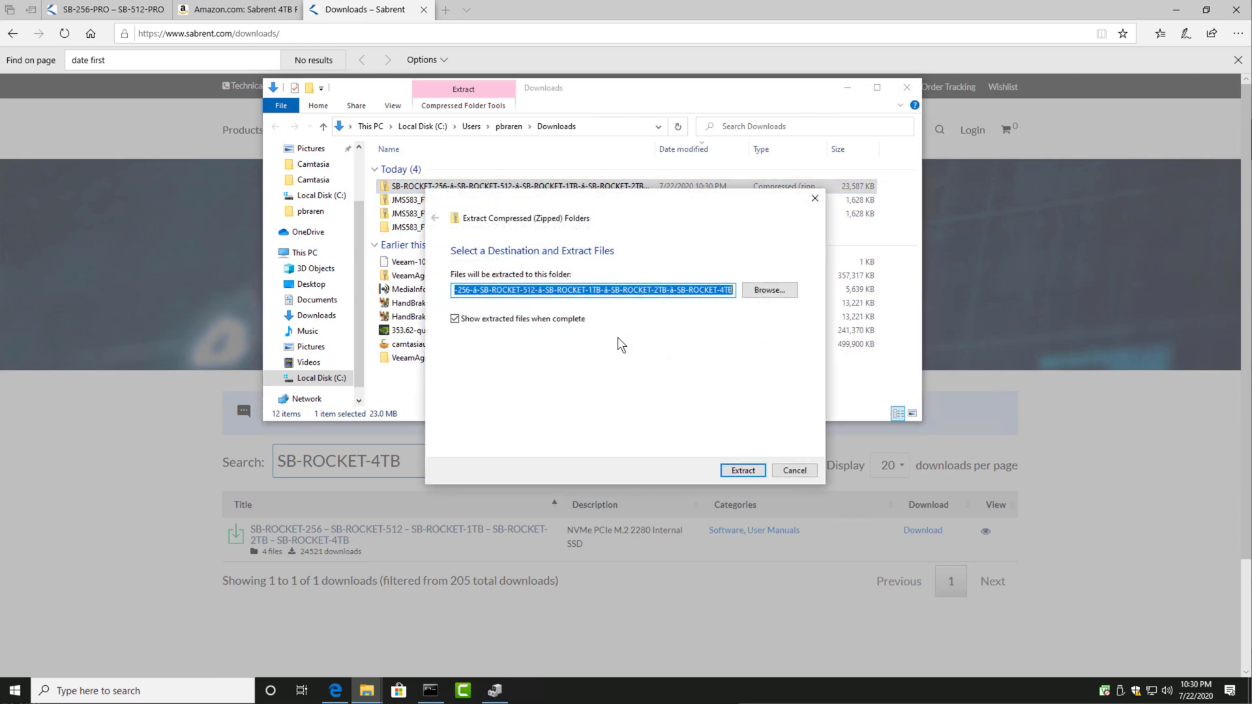
pyautogui.click(744, 469)
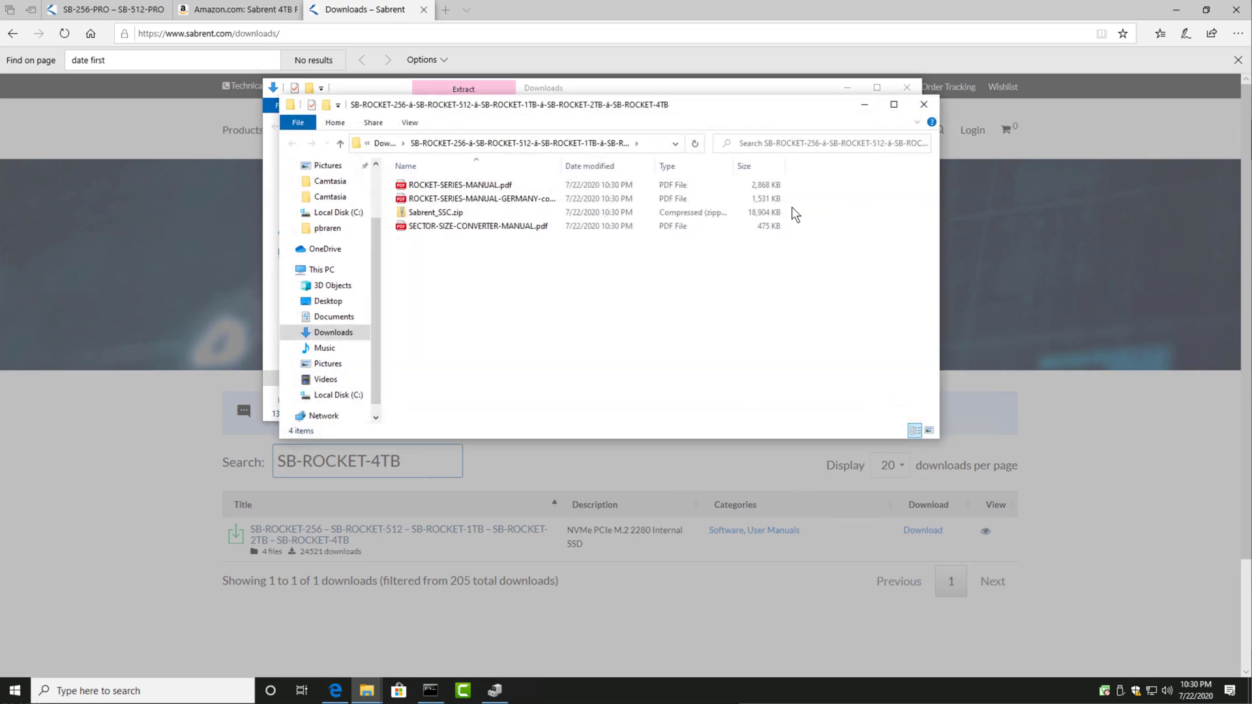
pyautogui.click(907, 87)
pyautogui.click(1175, 10)
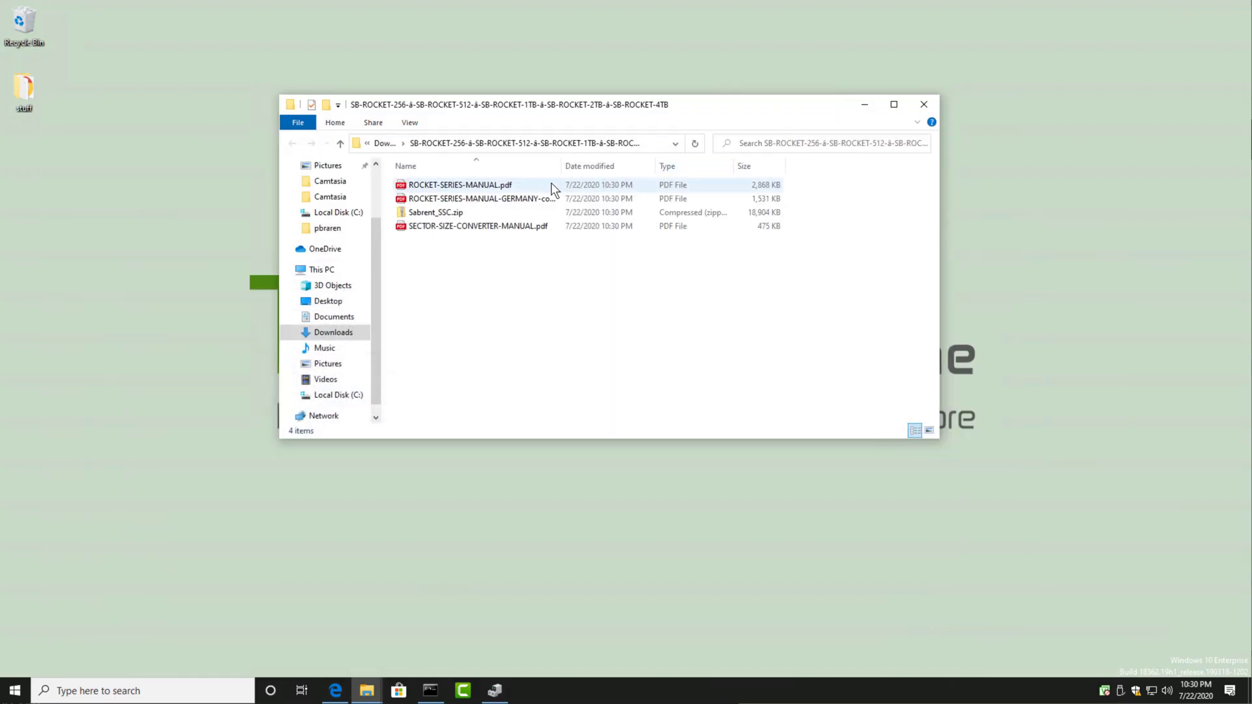
# Step: Widen the Name column in the extracted folder and extract Sabrent_SSC.zip into its suggested Sabrent_SSC folder
pyautogui.moveTo(560, 167); pyautogui.dragTo(634, 168)
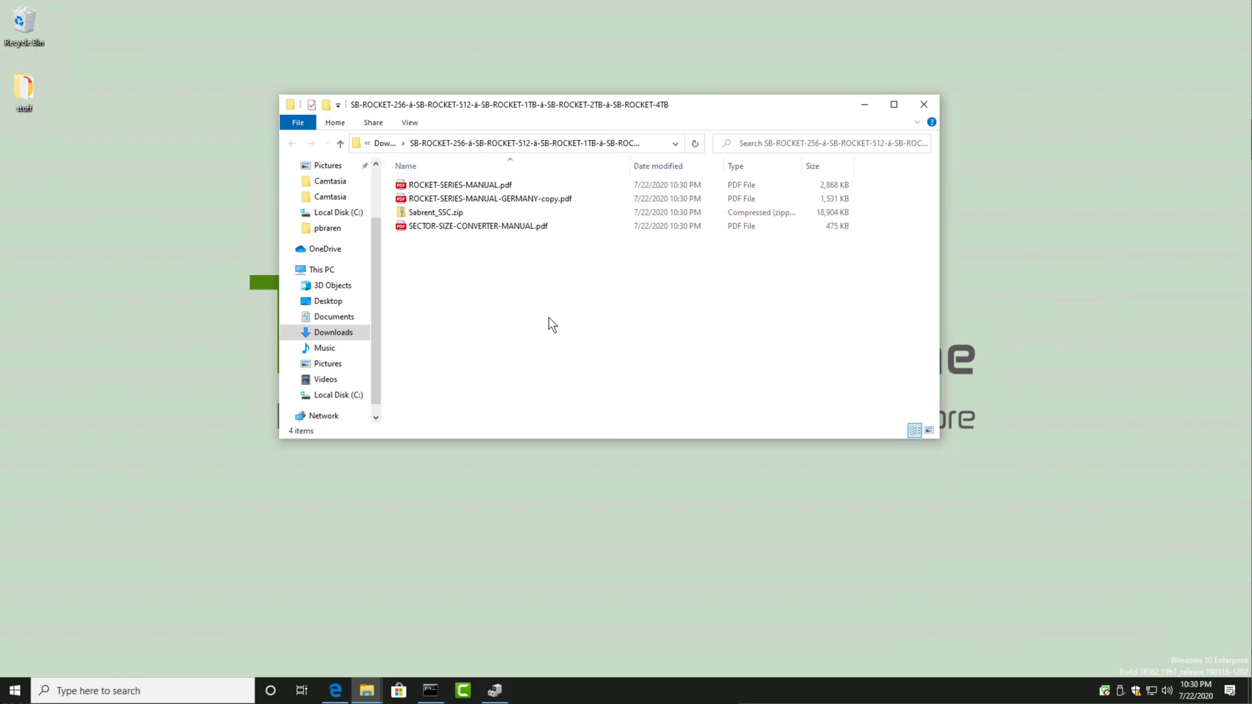
pyautogui.click(467, 213)
pyautogui.rightClick(467, 214)
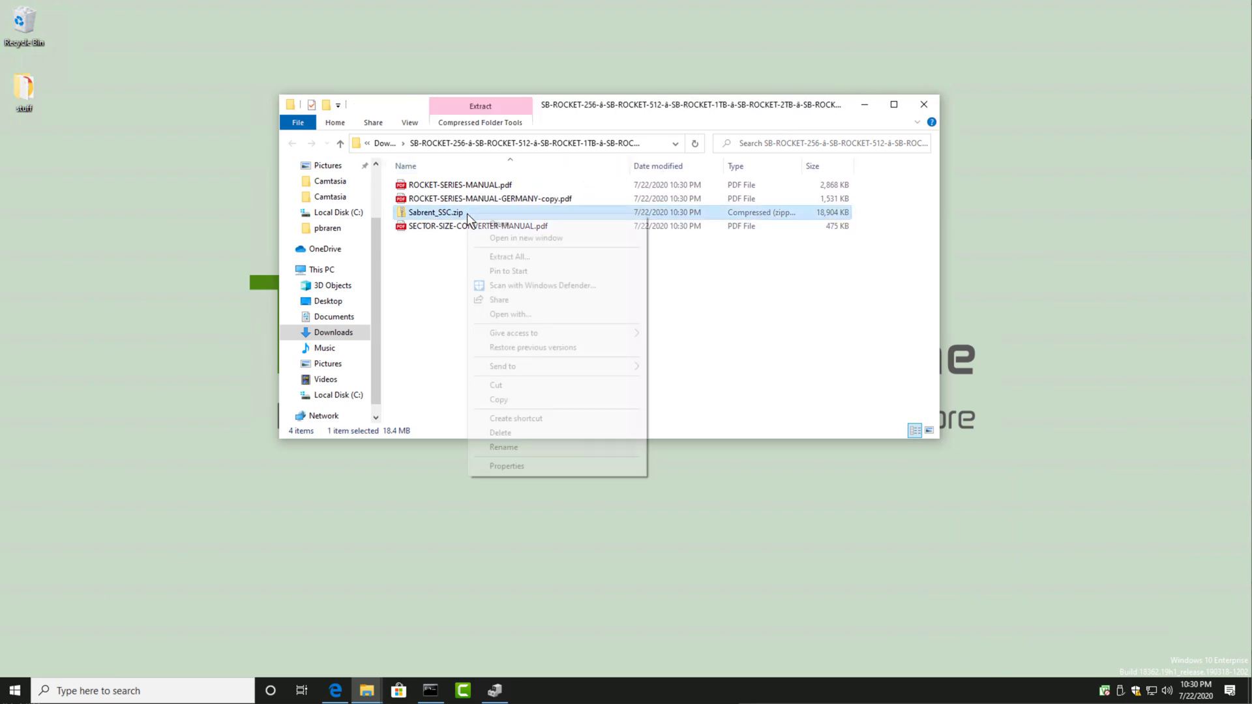
pyautogui.click(498, 258)
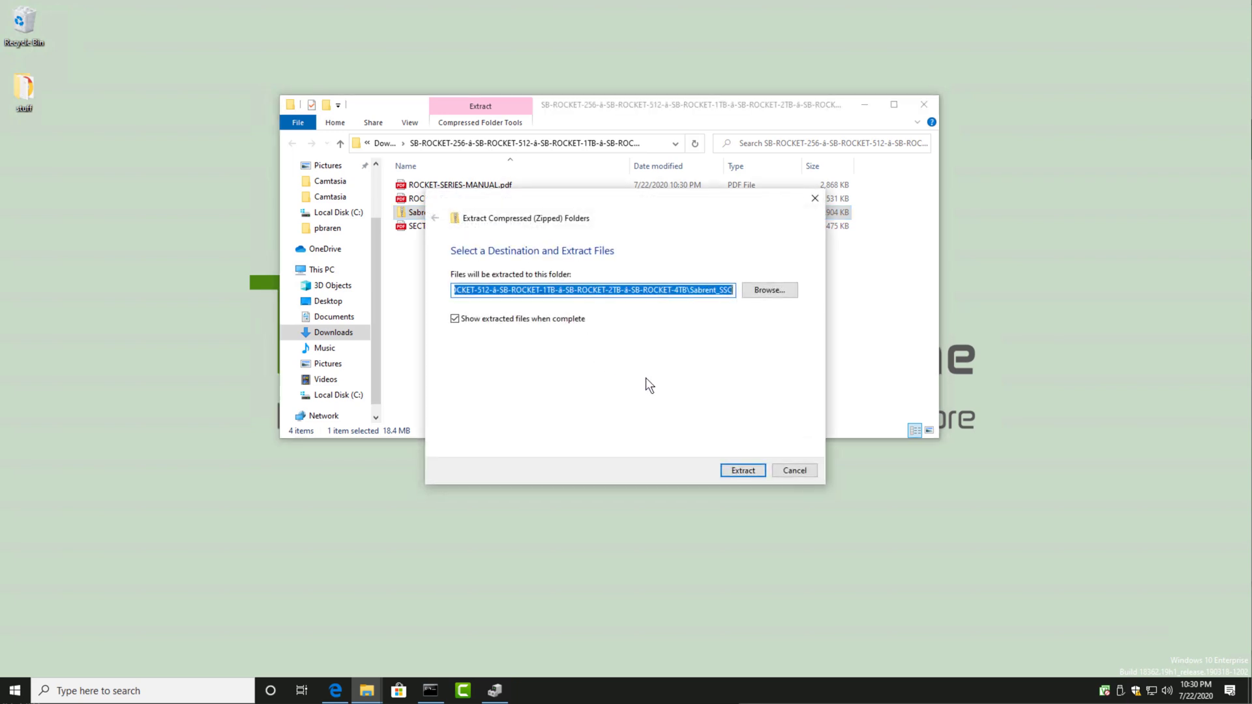
pyautogui.click(744, 471)
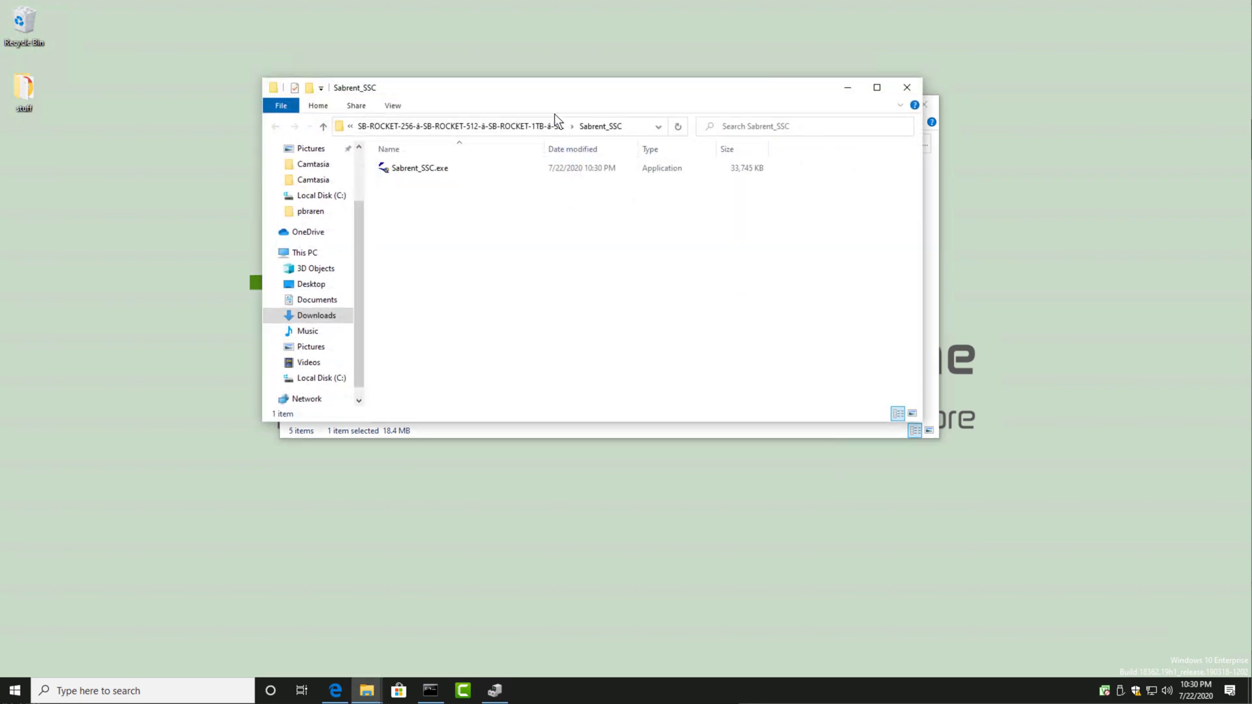
# Step: Run Sabrent_SSC.exe from the extracted folder, overriding the SmartScreen block and allowing it to make changes to the device
pyautogui.moveTo(592, 83); pyautogui.dragTo(639, 274)
pyautogui.doubleClick(496, 356)
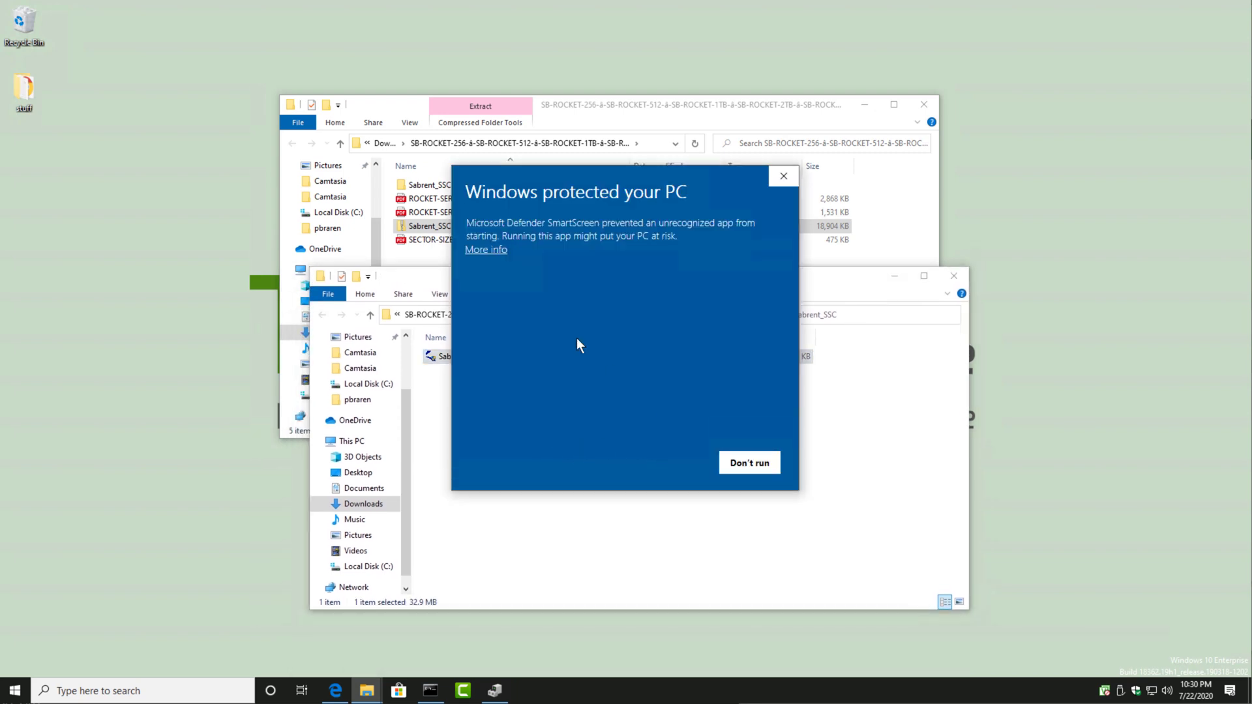
pyautogui.click(486, 250)
pyautogui.click(684, 464)
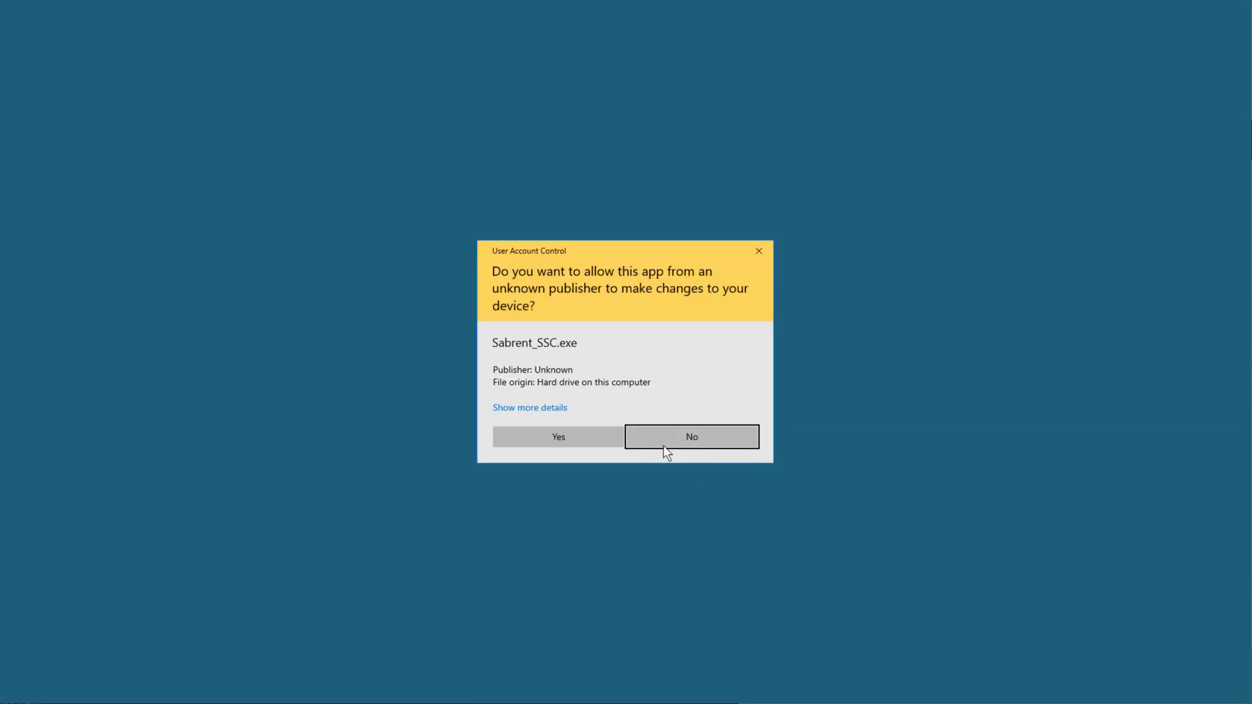
pyautogui.click(601, 437)
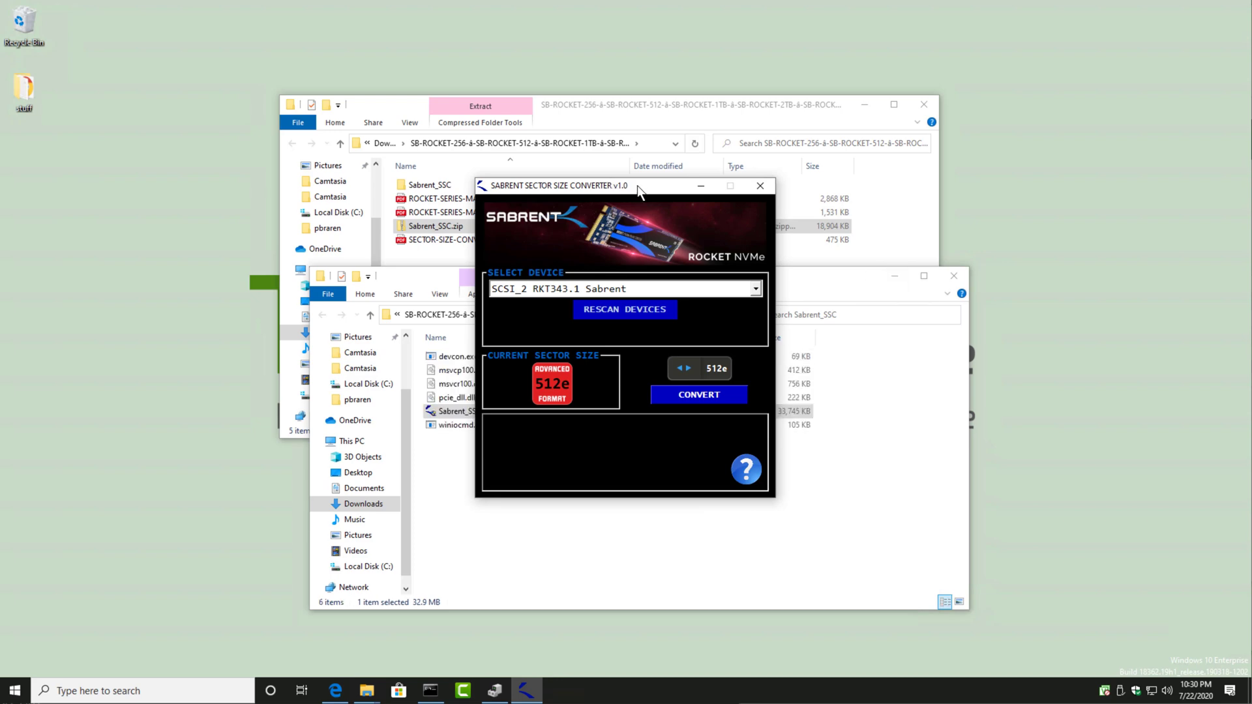
# Step: Open SECTOR-SIZE-CONVERTER-MANUAL.pdf and read its introduction and conversion instructions
pyautogui.click(466, 238)
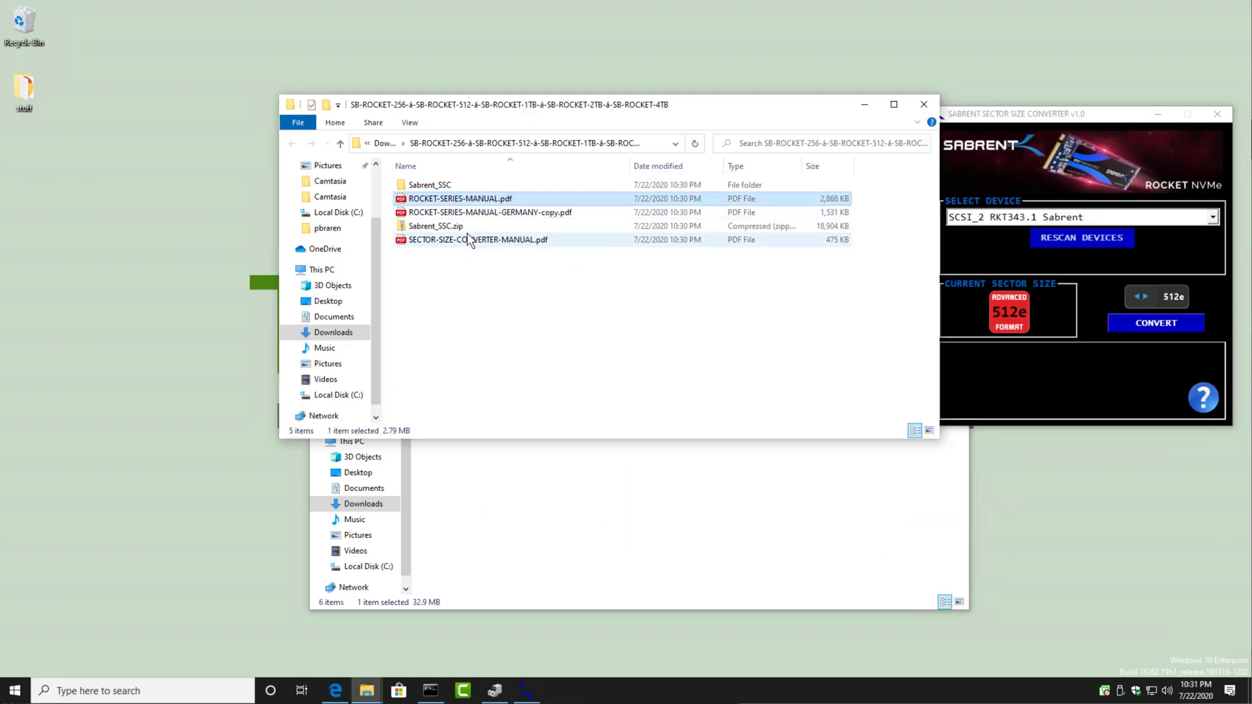
pyautogui.doubleClick(467, 238)
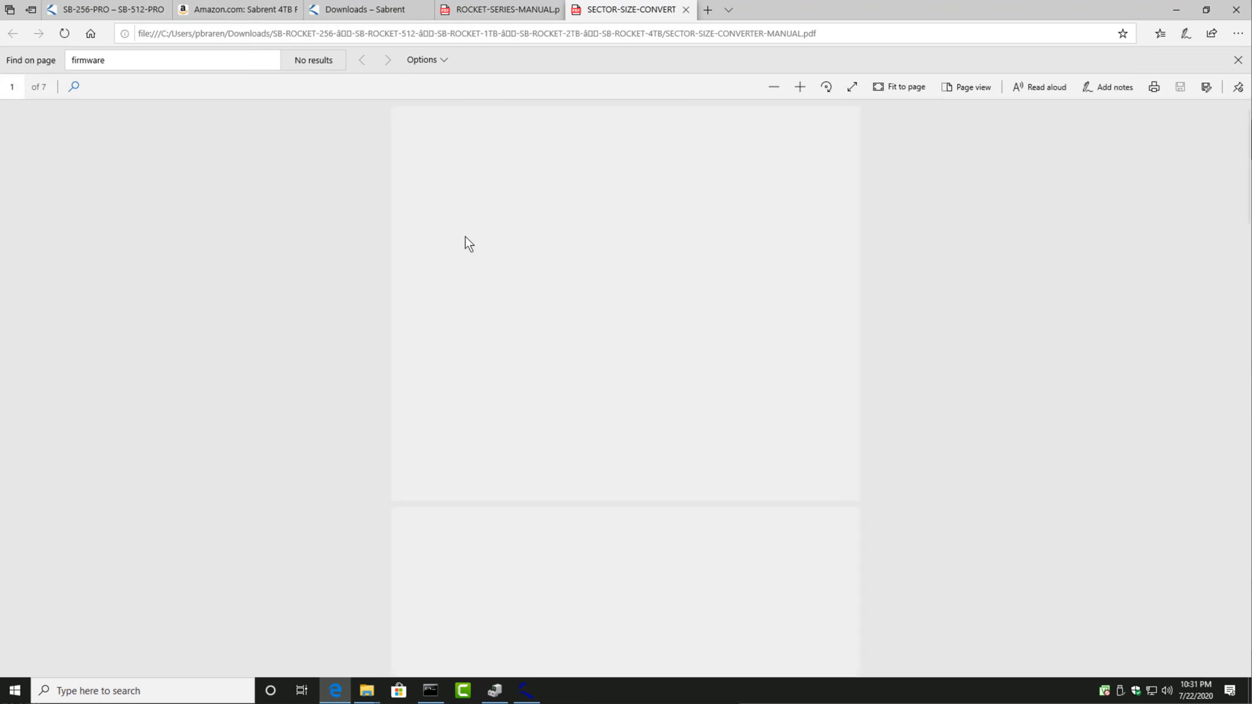
pyautogui.scroll(-5, 434, 326)
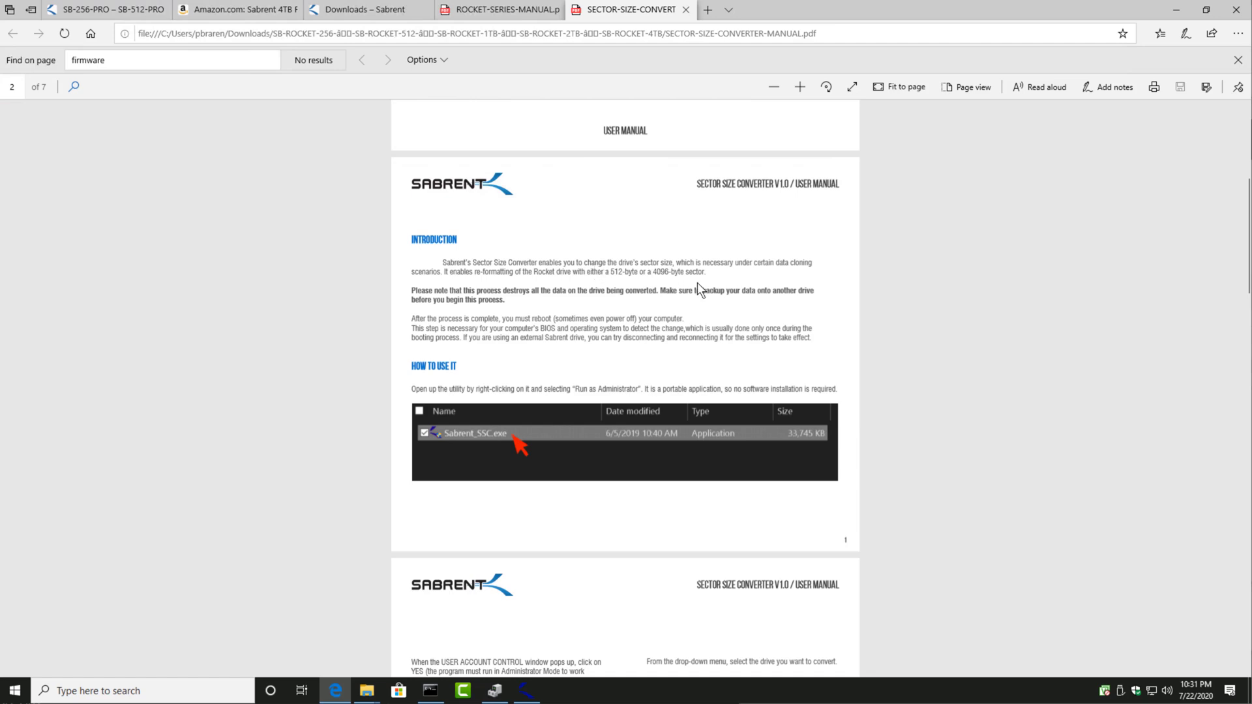
pyautogui.scroll(-6, 698, 283)
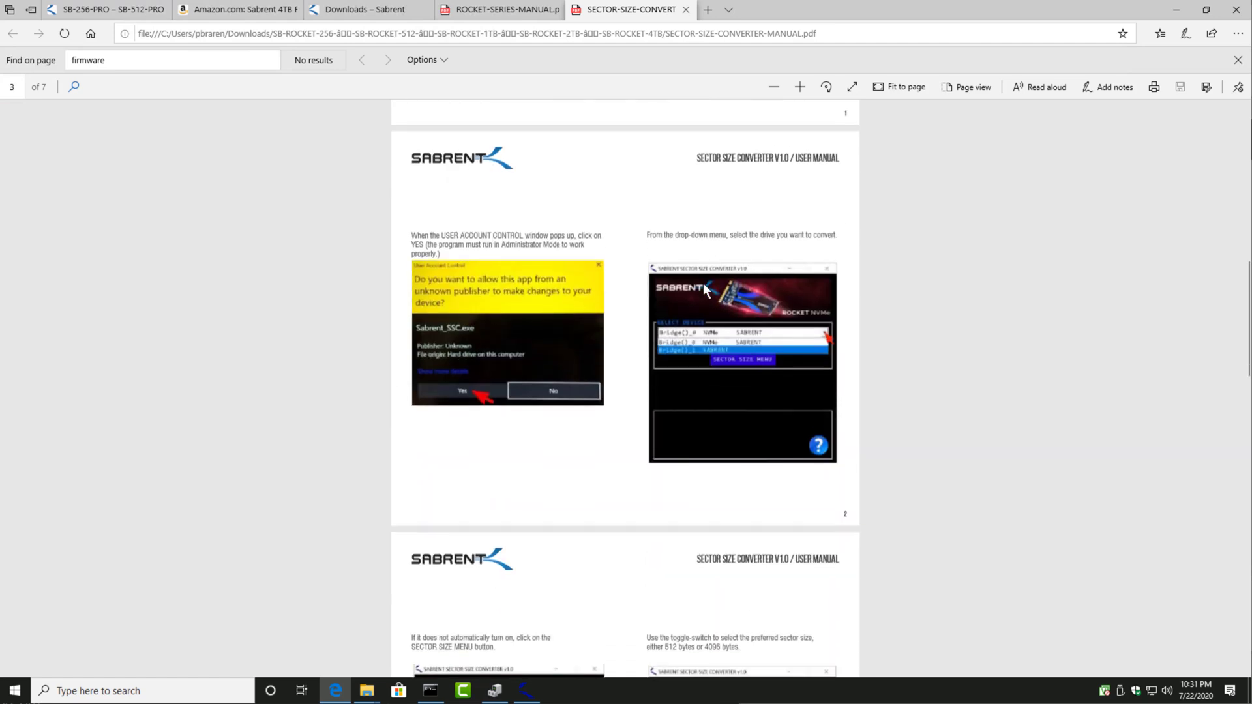
pyautogui.scroll(-4, 703, 283)
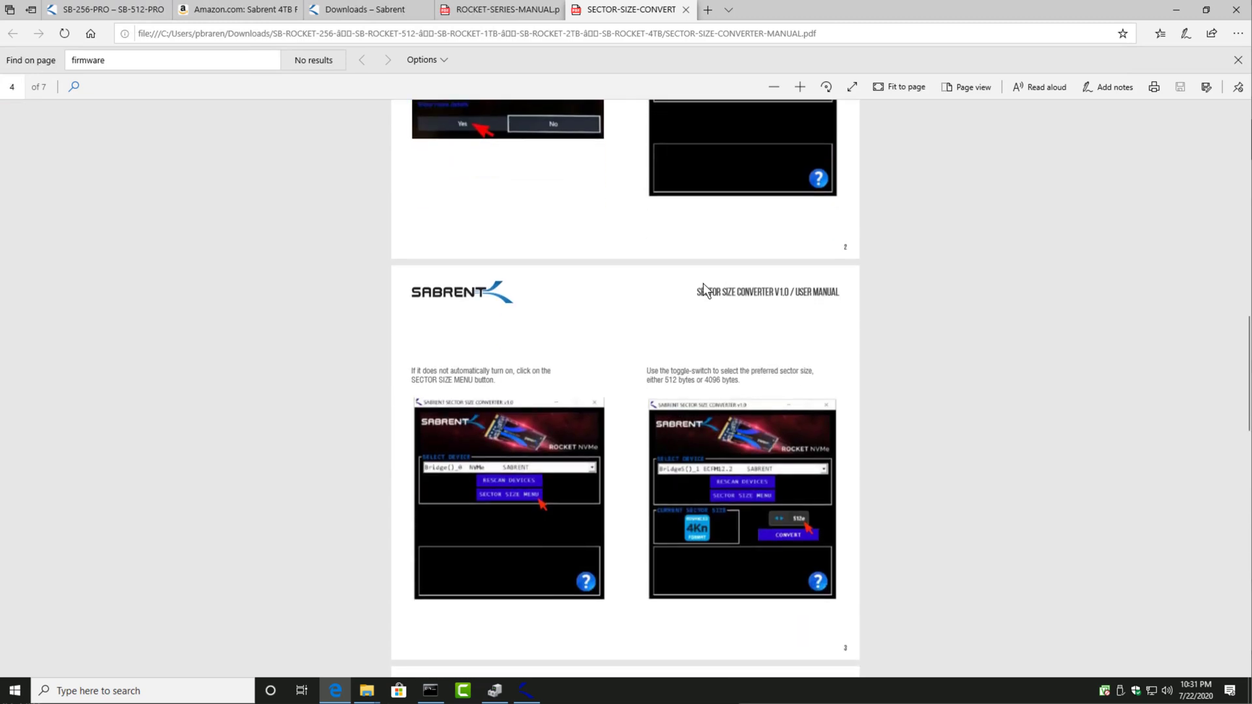
pyautogui.scroll(-2, 703, 283)
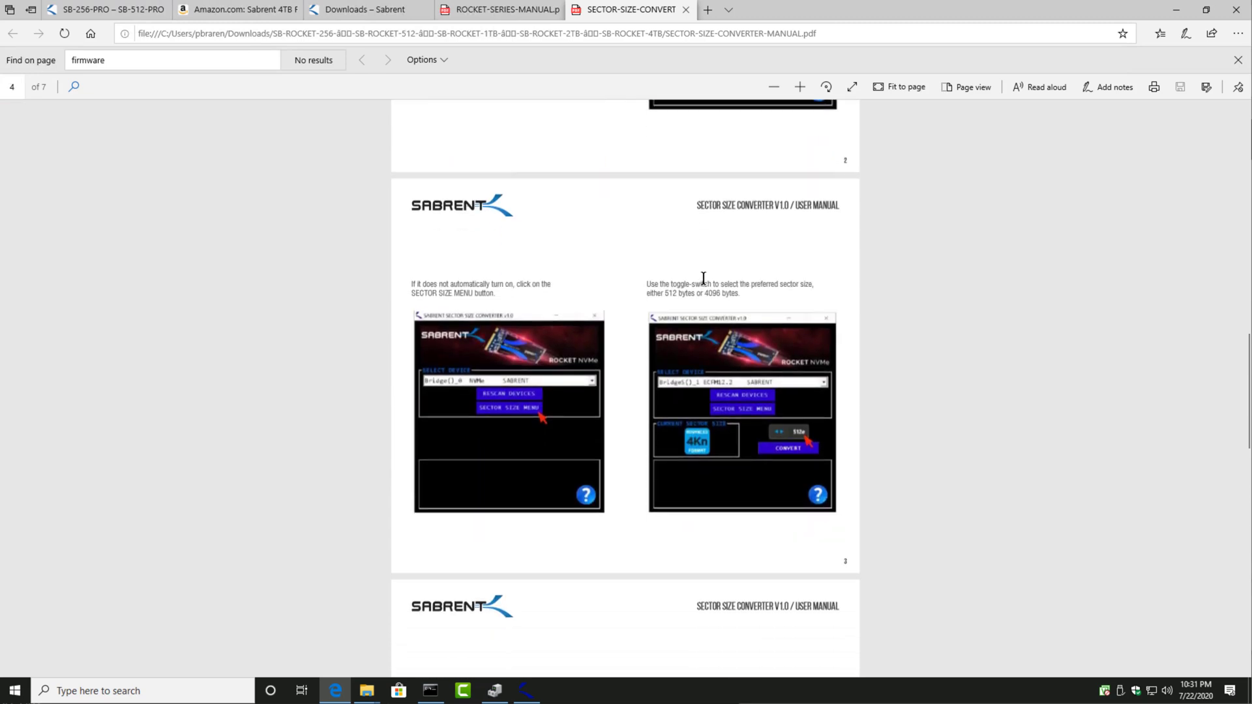
pyautogui.scroll(-4, 703, 278)
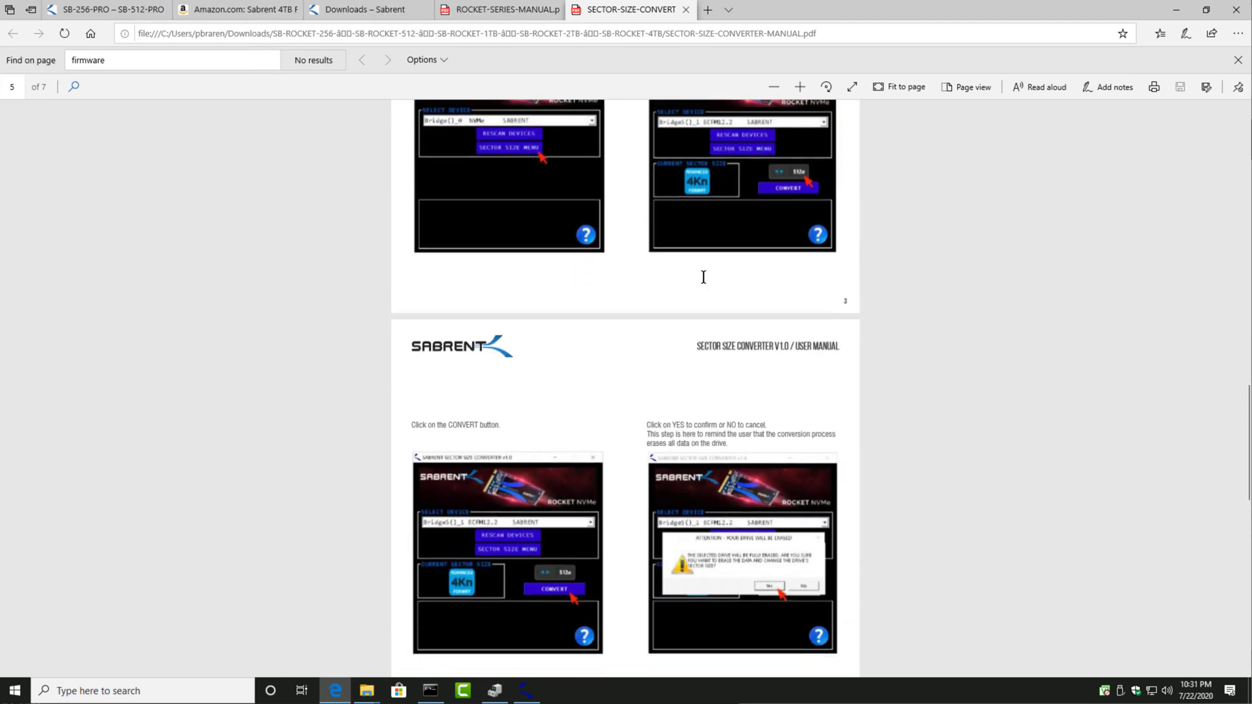
# Step: Minimize the manual's browser window and both extracted-file folder windows, leaving the Sector Size Converter open
pyautogui.click(1177, 12)
pyautogui.click(864, 105)
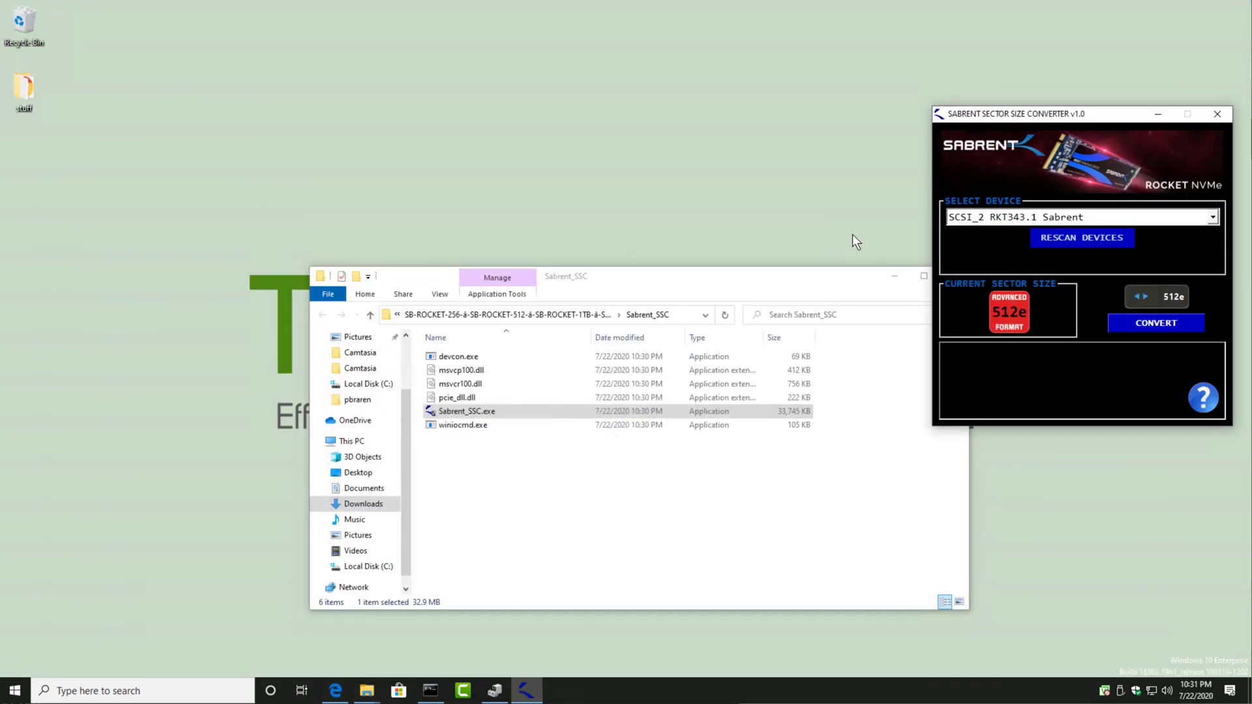
pyautogui.click(893, 276)
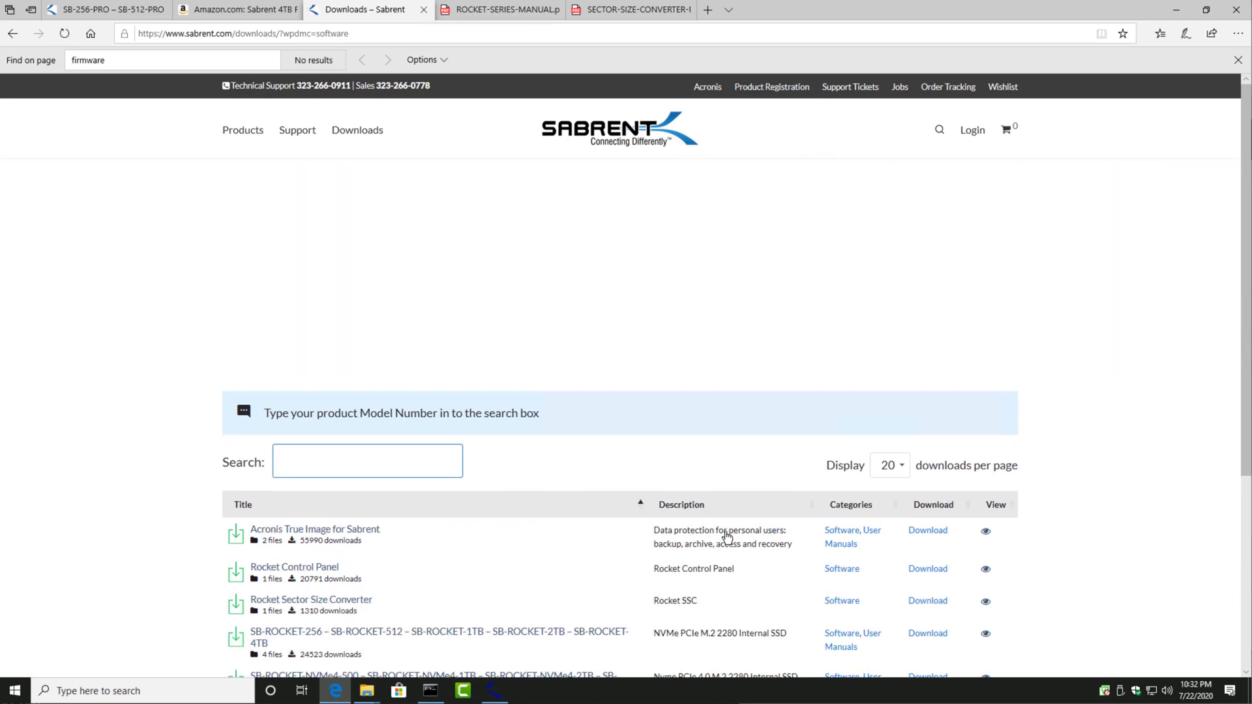
# Step: Look through the software listings on Sabrent's Downloads page, and open the site's Support page
pyautogui.scroll(-3, 718, 554)
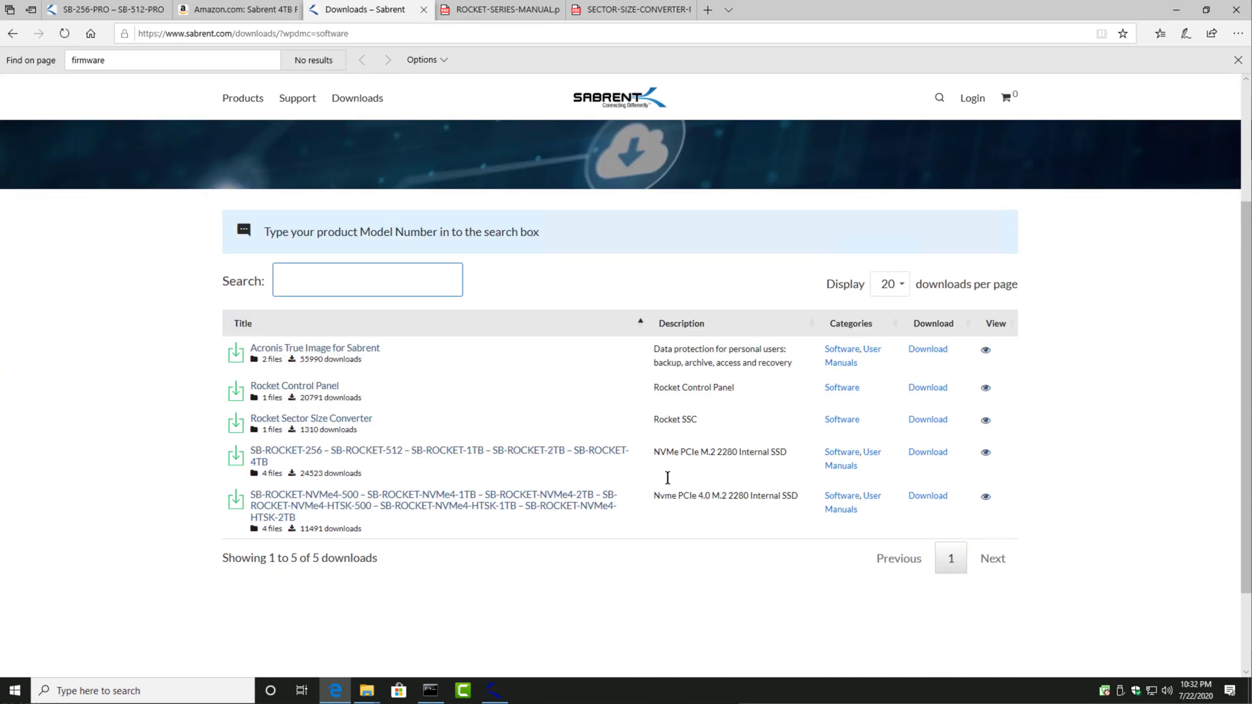
pyautogui.click(297, 98)
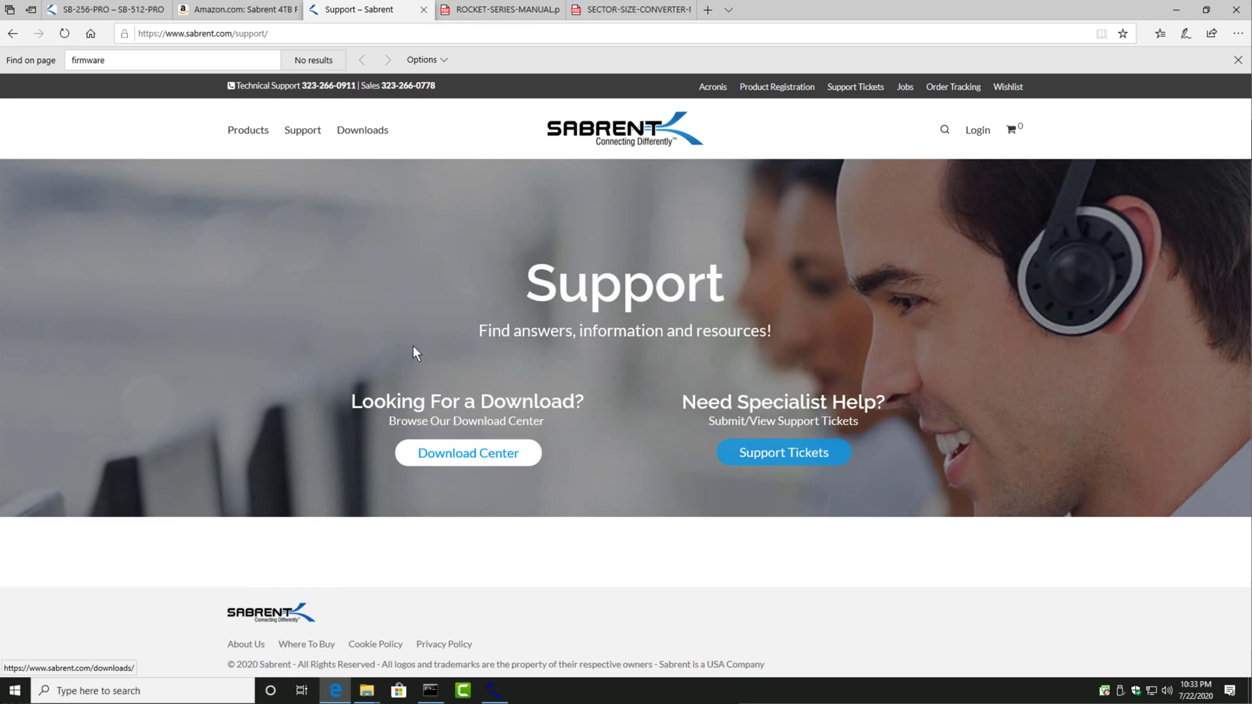
# Step: Browse Sabrent's Memory & Storage products, load more of them, and open the 4TB ROCKET NVMe drive (SB-ROCKET-4TB) page
pyautogui.click(244, 134)
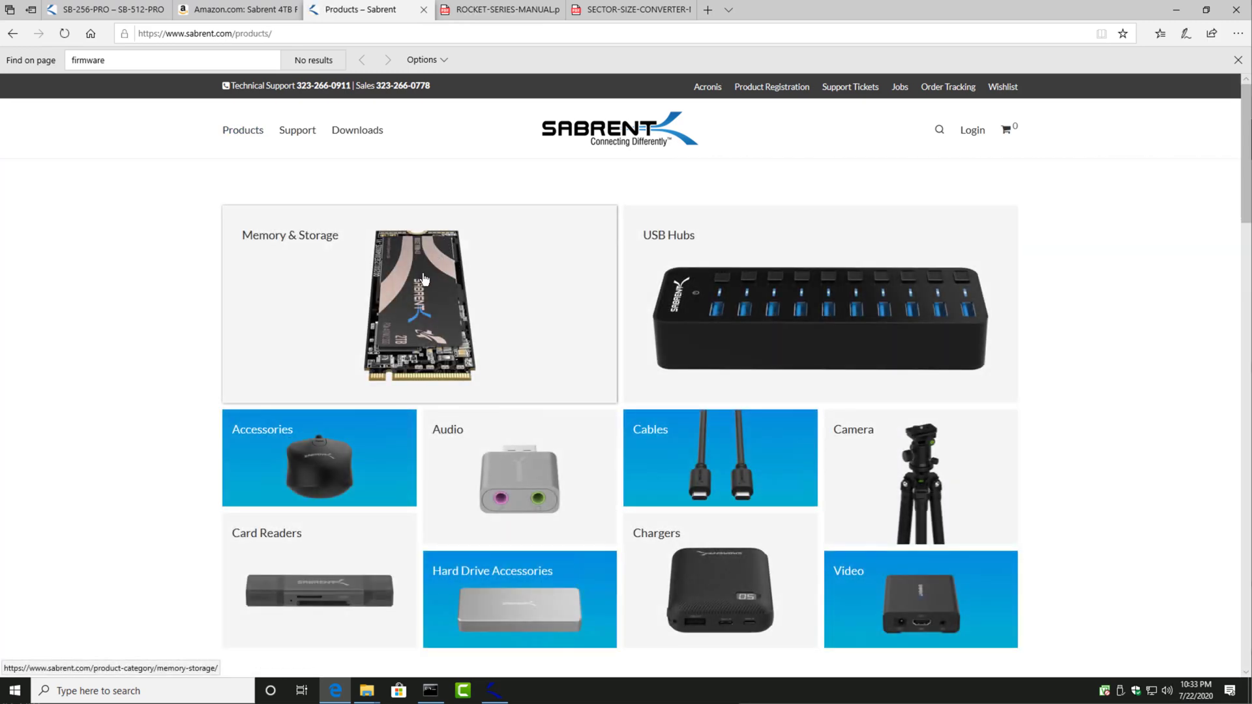
pyautogui.click(424, 279)
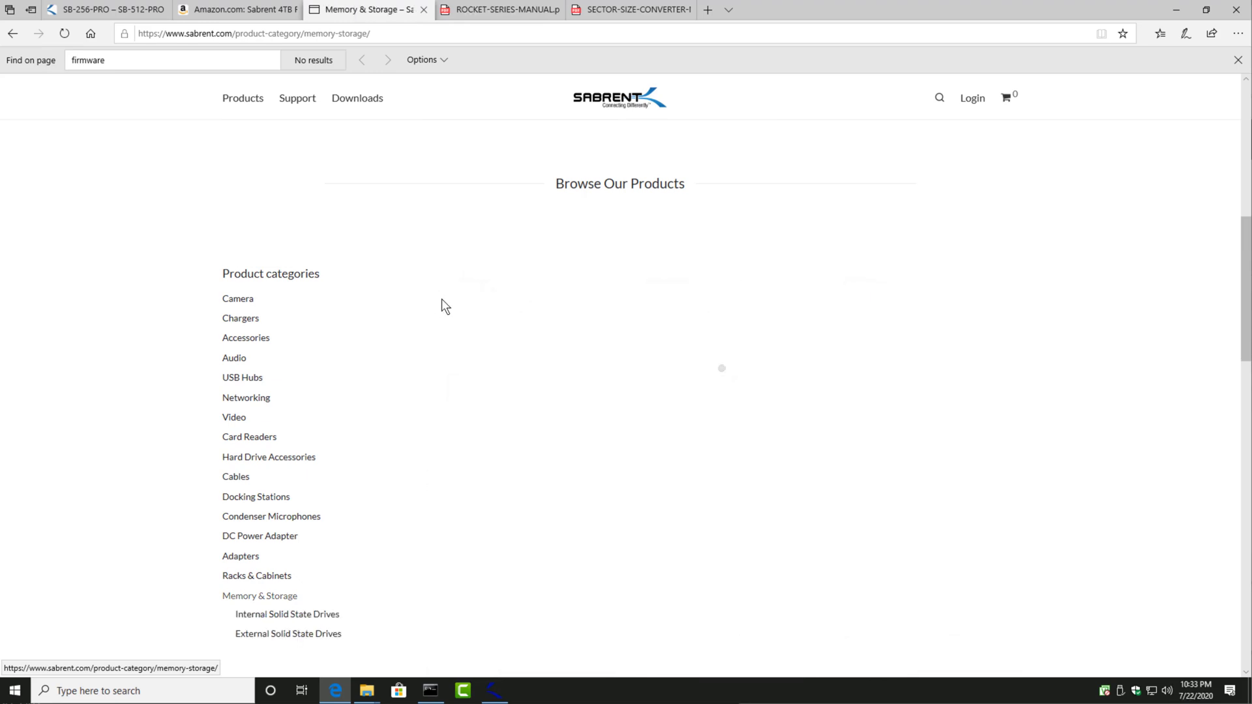
pyautogui.scroll(-3, 666, 430)
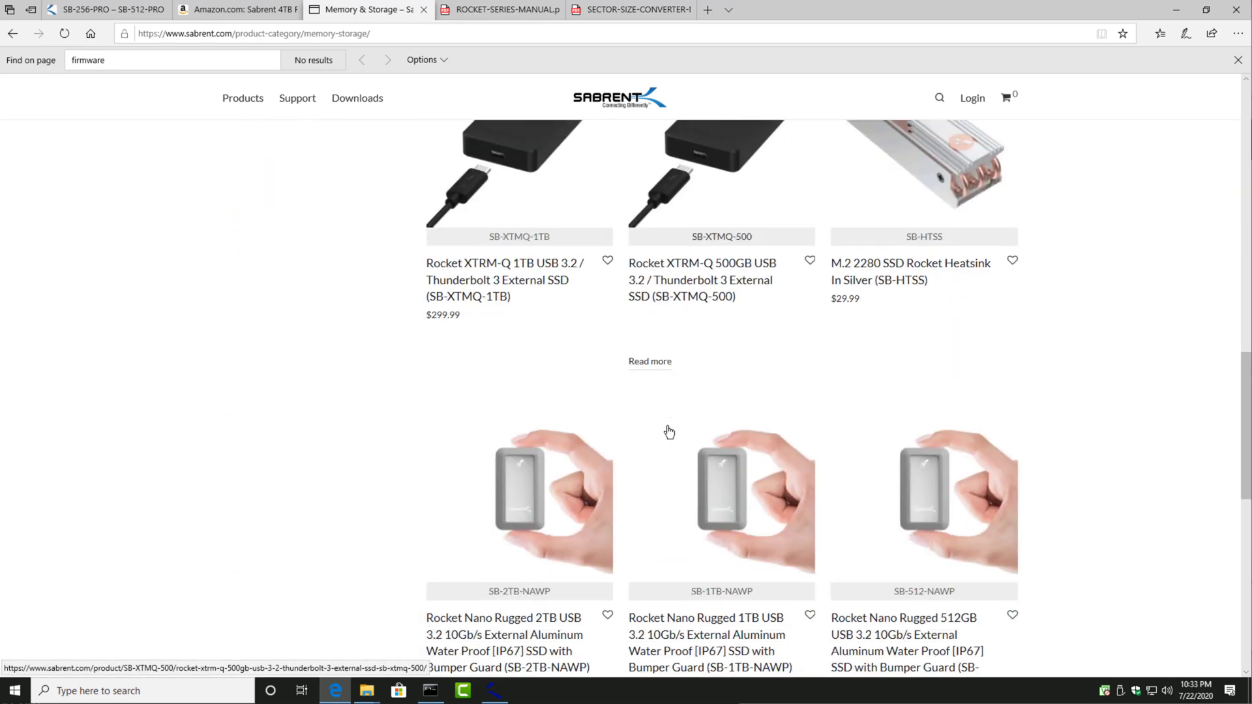
pyautogui.scroll(-5, 669, 431)
pyautogui.scroll(-1, 679, 427)
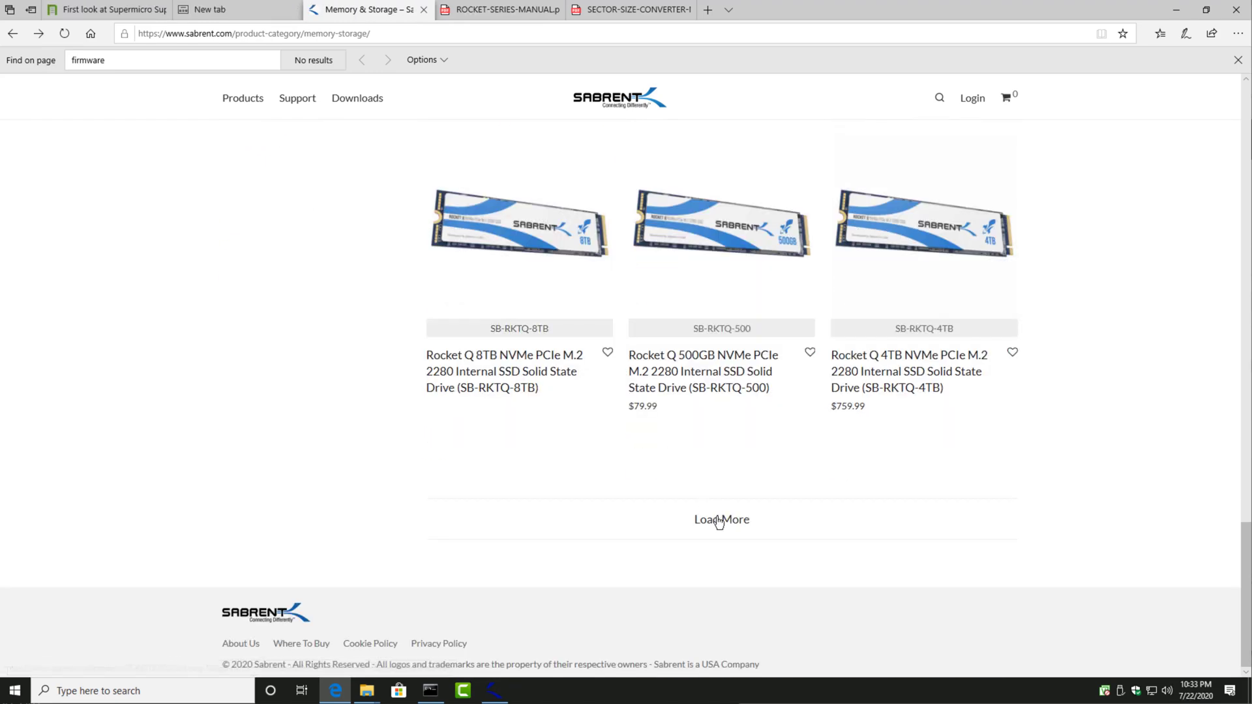
pyautogui.click(720, 520)
pyautogui.scroll(-8, 719, 523)
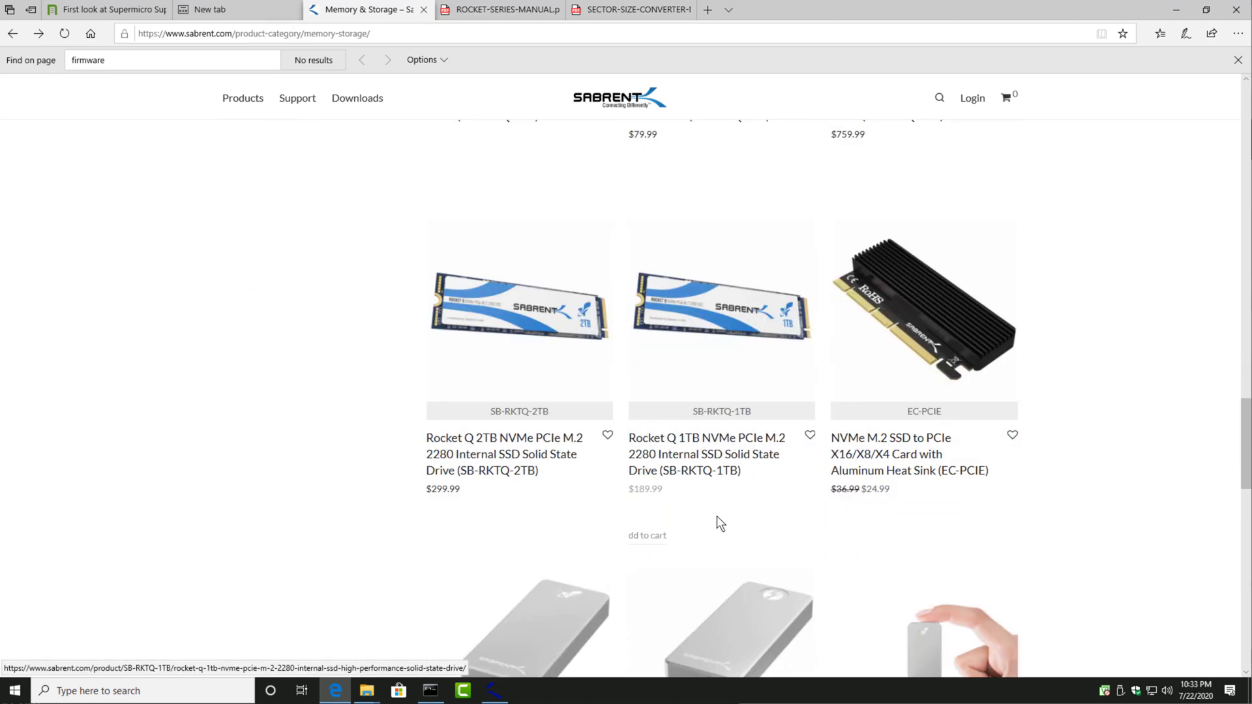
pyautogui.scroll(-6, 720, 522)
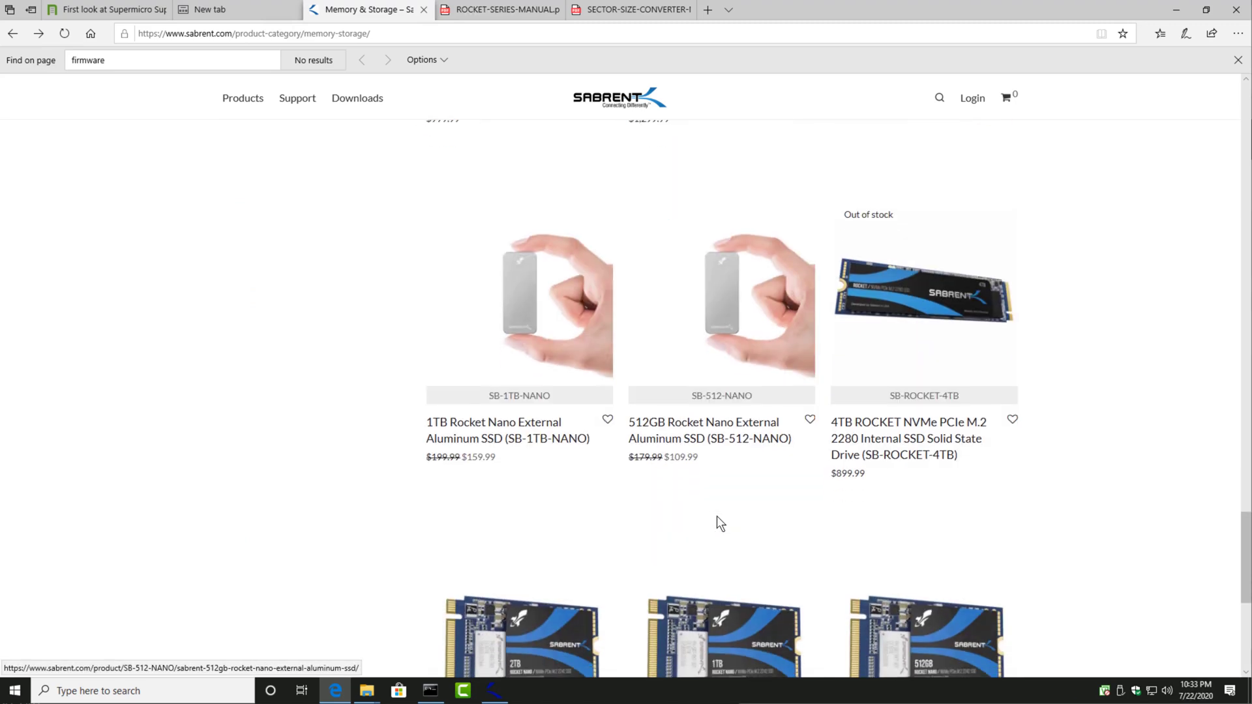
pyautogui.scroll(-3, 720, 523)
pyautogui.click(916, 252)
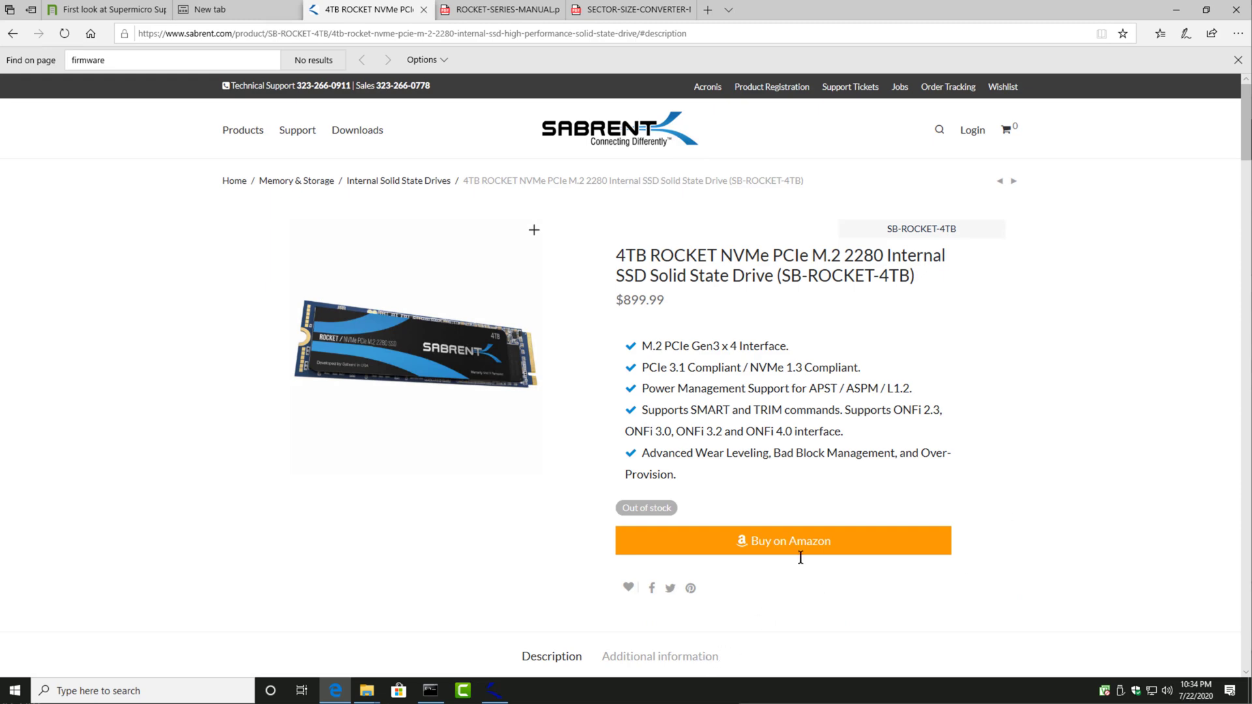
# Step: Examine the SB-ROCKET-4TB product page's description, its additional product information, and its packaging details
pyautogui.scroll(-8, 801, 558)
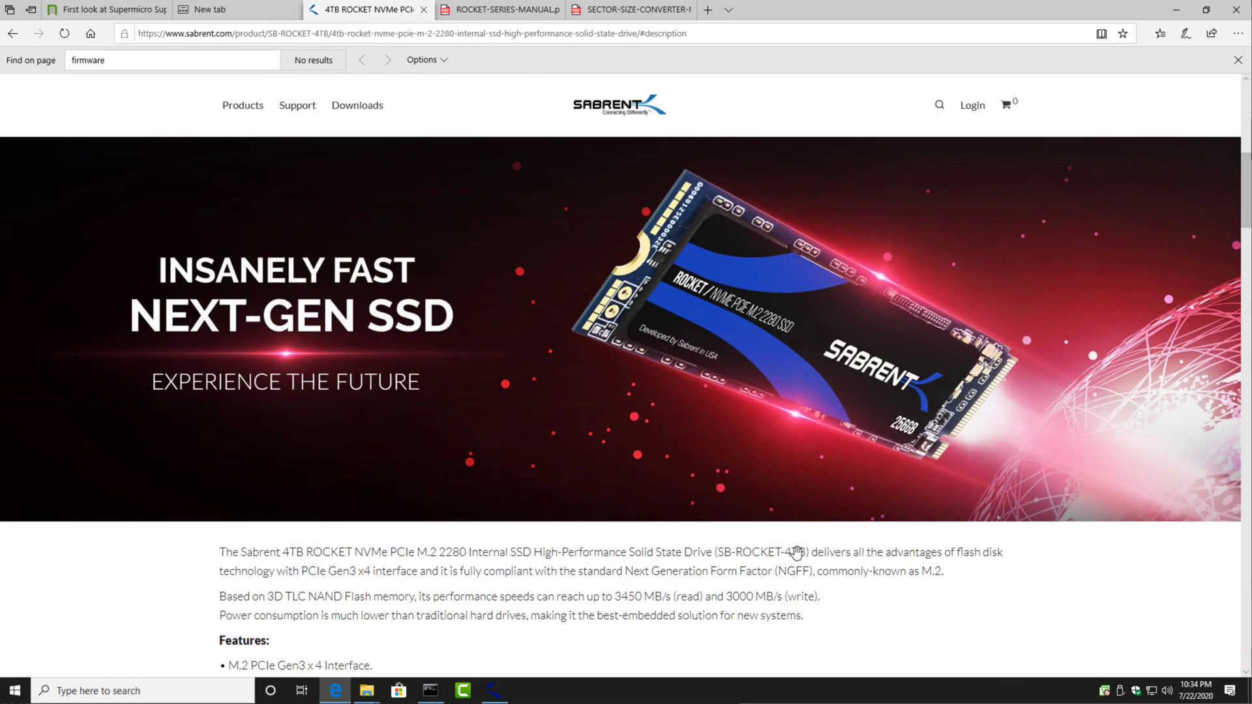
pyautogui.scroll(-10, 796, 551)
pyautogui.scroll(18, 794, 545)
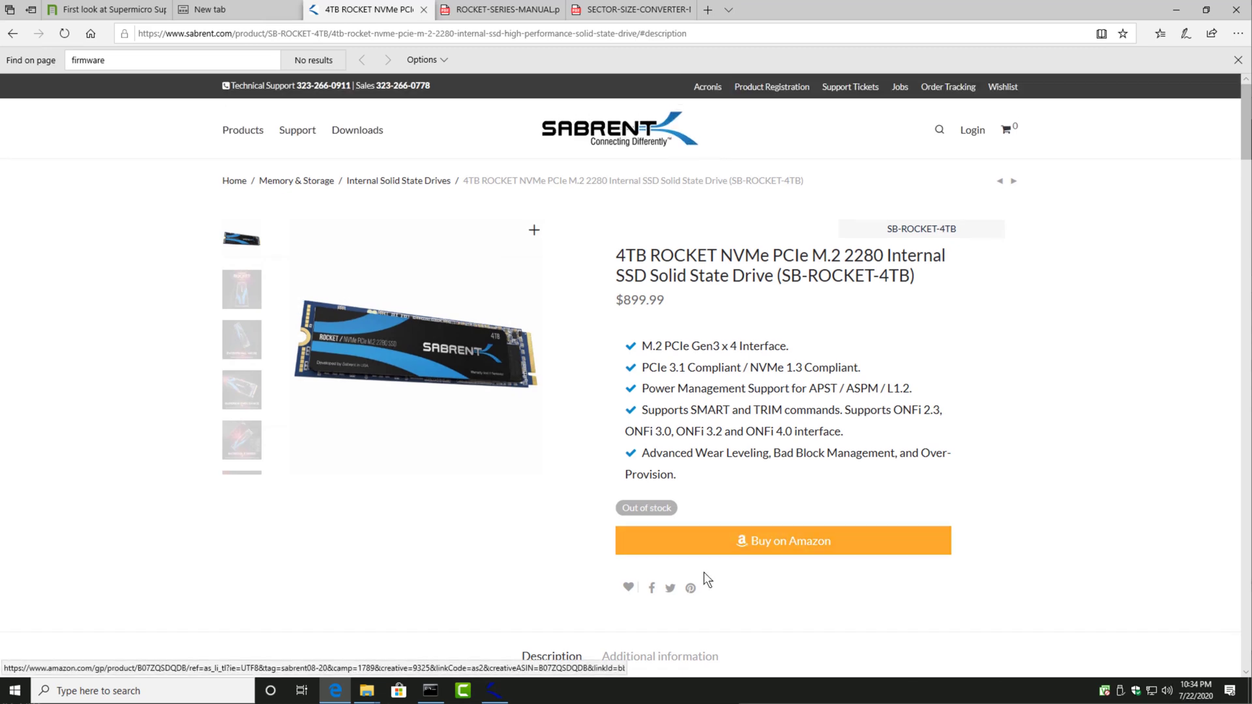
pyautogui.scroll(-3, 772, 588)
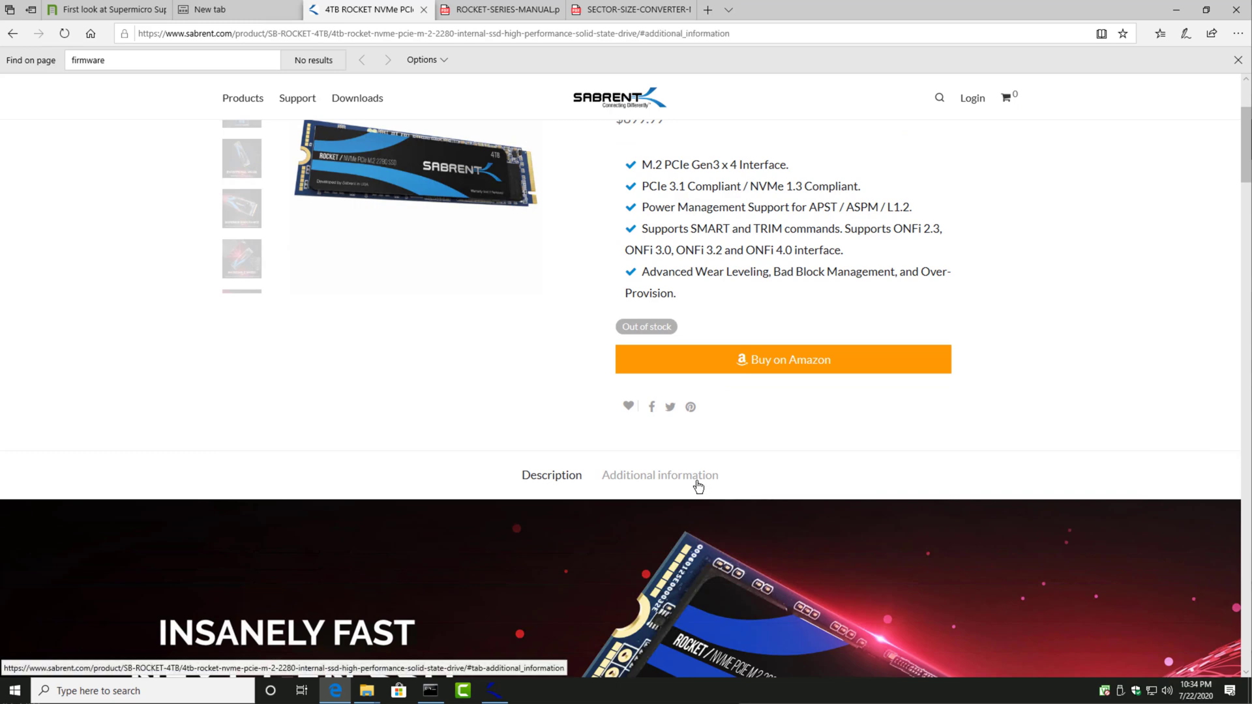
pyautogui.click(699, 486)
pyautogui.scroll(-2, 698, 486)
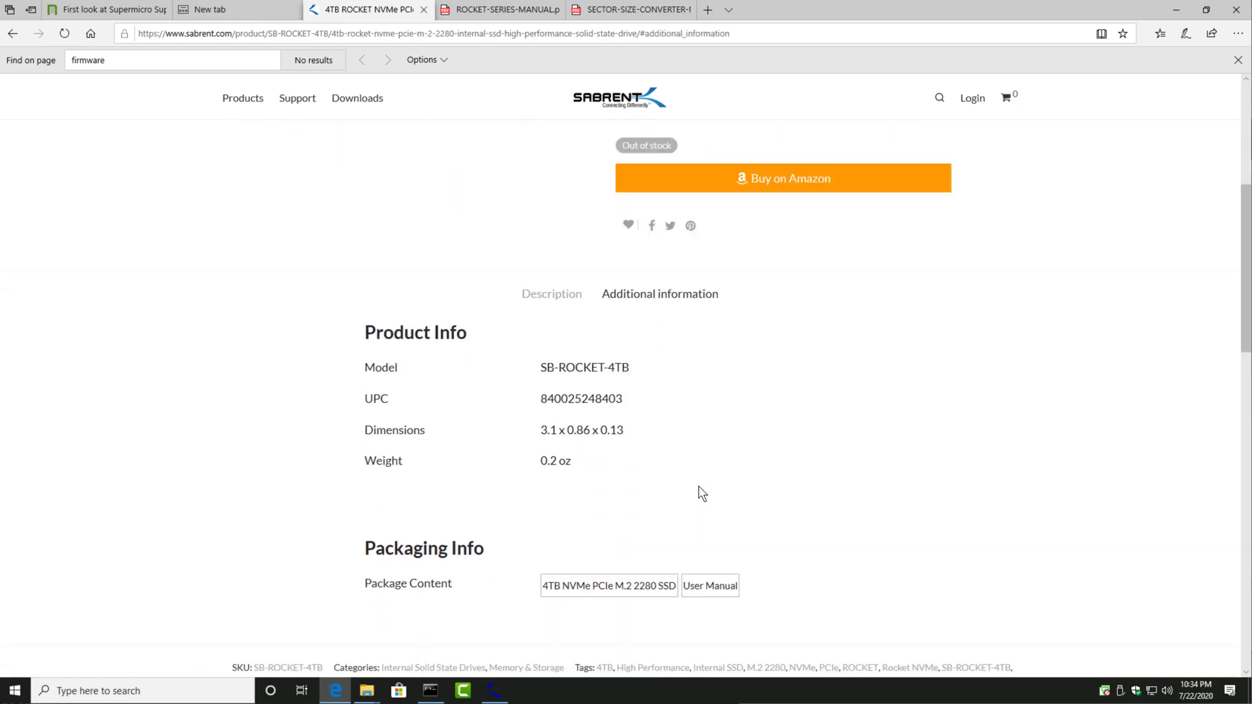
pyautogui.scroll(-2, 698, 486)
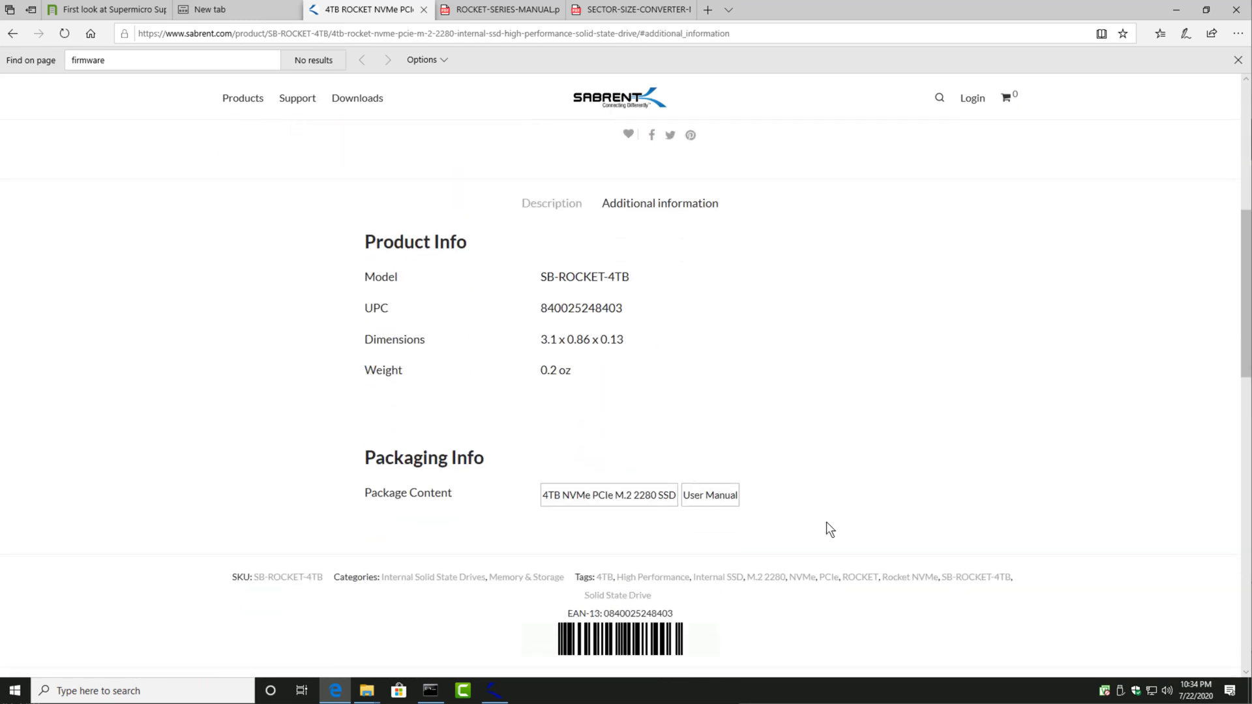
# Step: Search the web in a new browser tab for "SB-ROCKET-4TB firmware"
pyautogui.scroll(10, 827, 525)
pyautogui.click(710, 11)
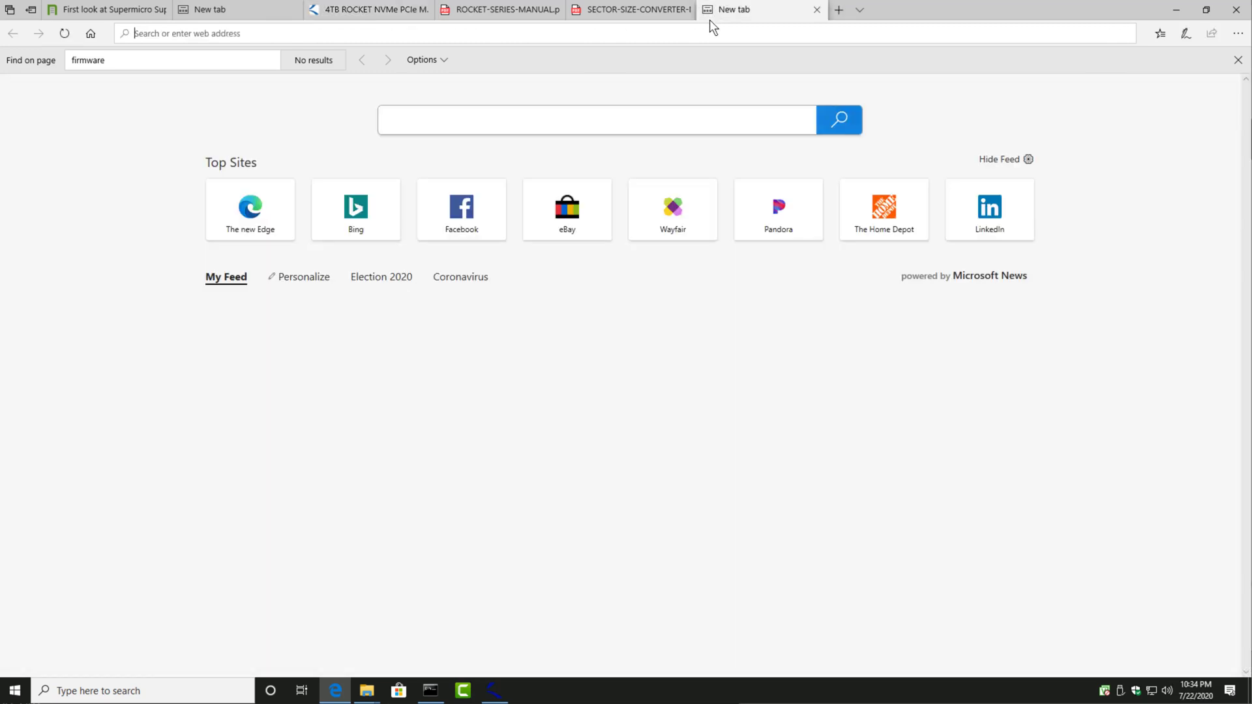
pyautogui.write('SB-ROCKET-4TB')
pyautogui.write('f')
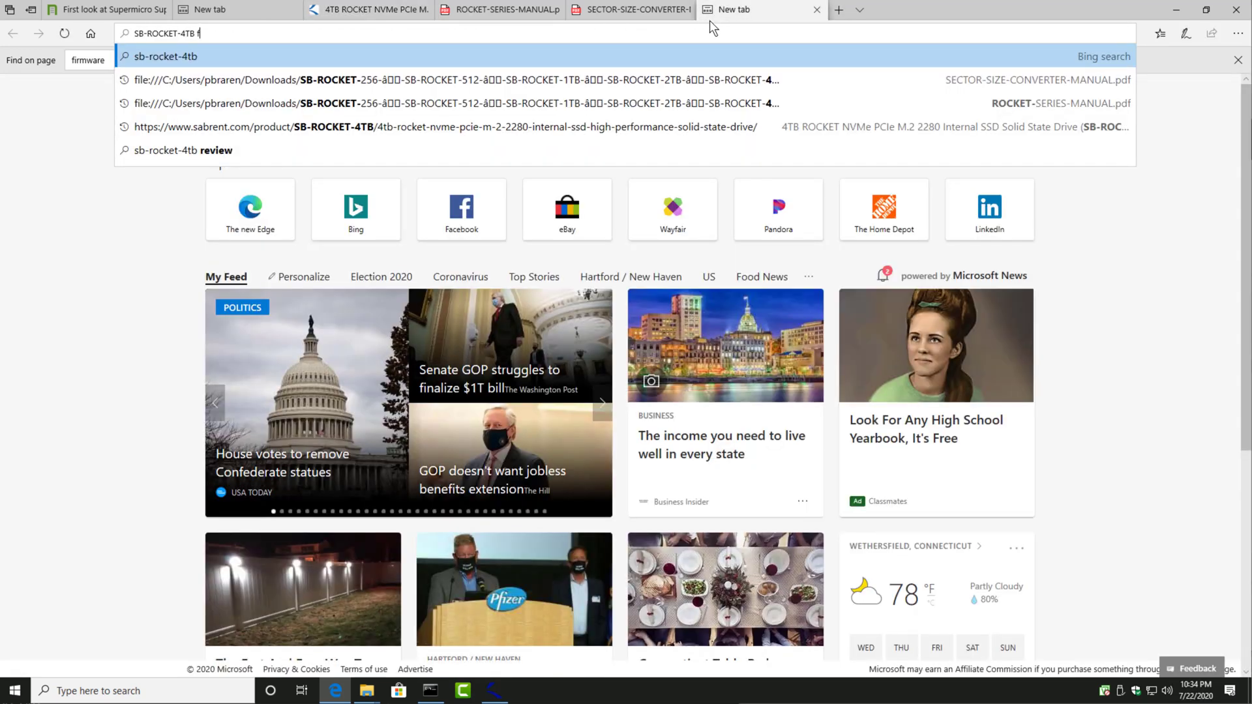
pyautogui.write('irmware')
pyautogui.press('Return')
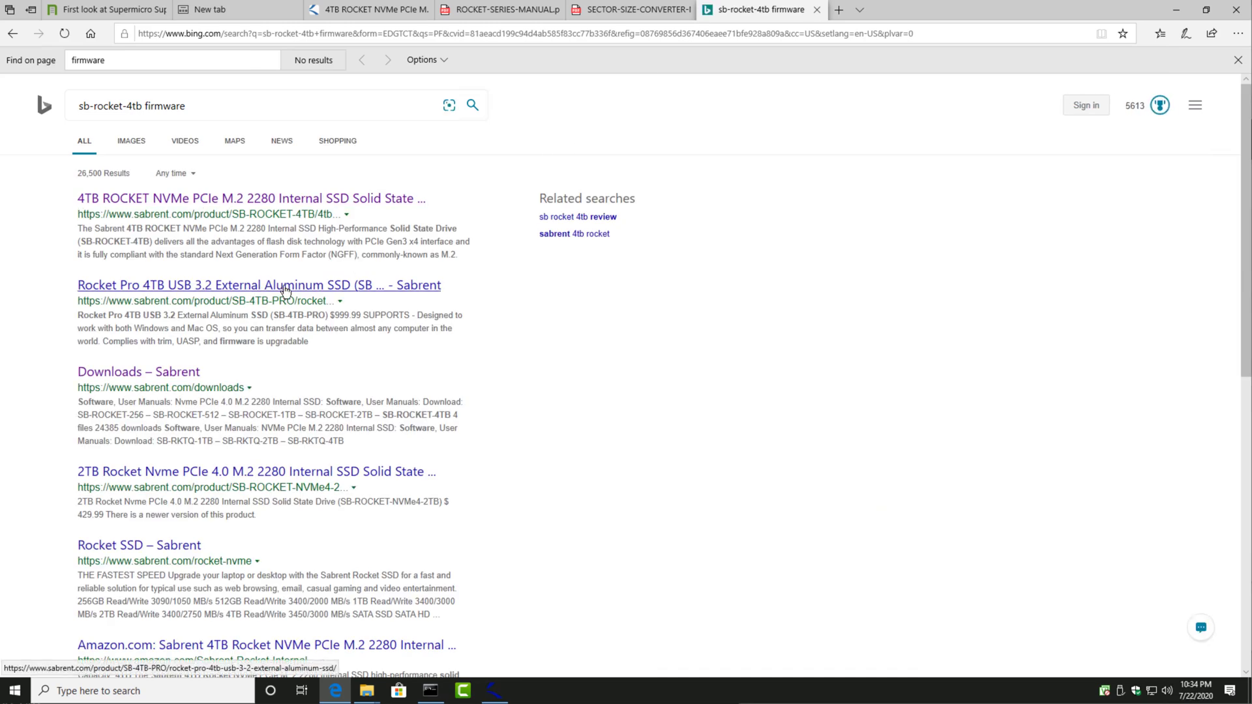
# Step: Open Sabrent's Rocket SSD page from the search results and go through its tech specs to the drive family's Downloads page
pyautogui.click(156, 550)
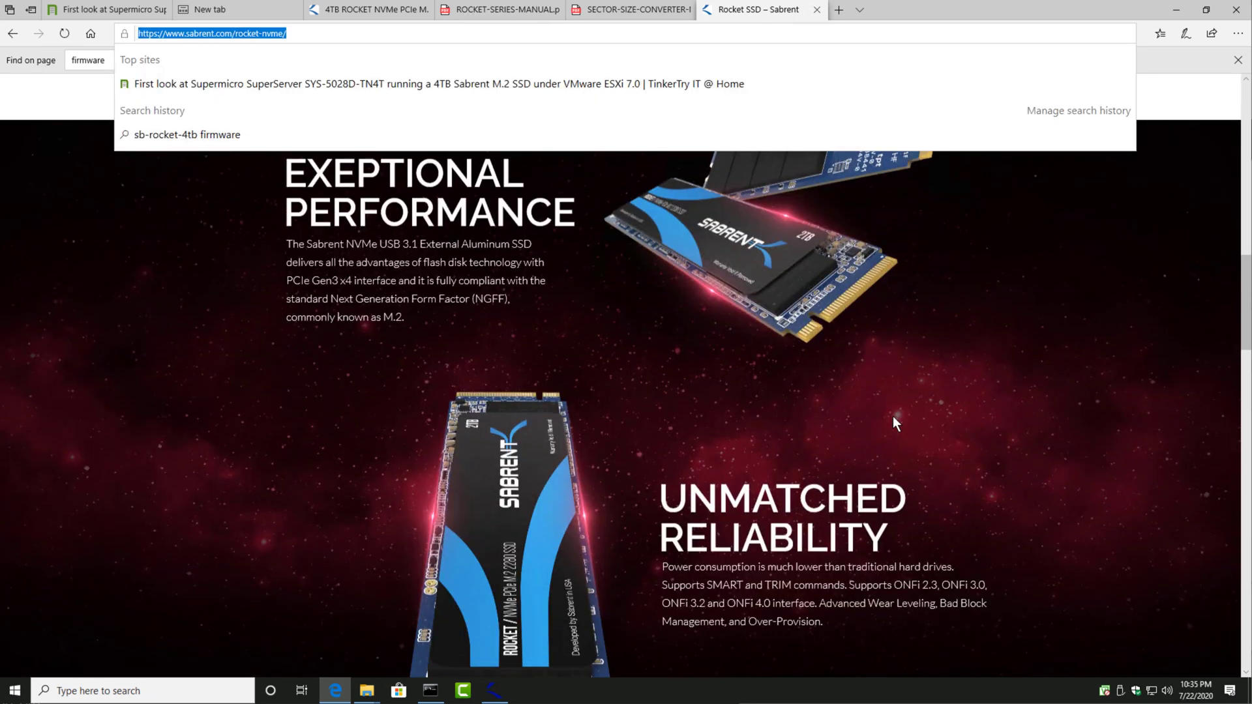
pyautogui.scroll(-7, 893, 416)
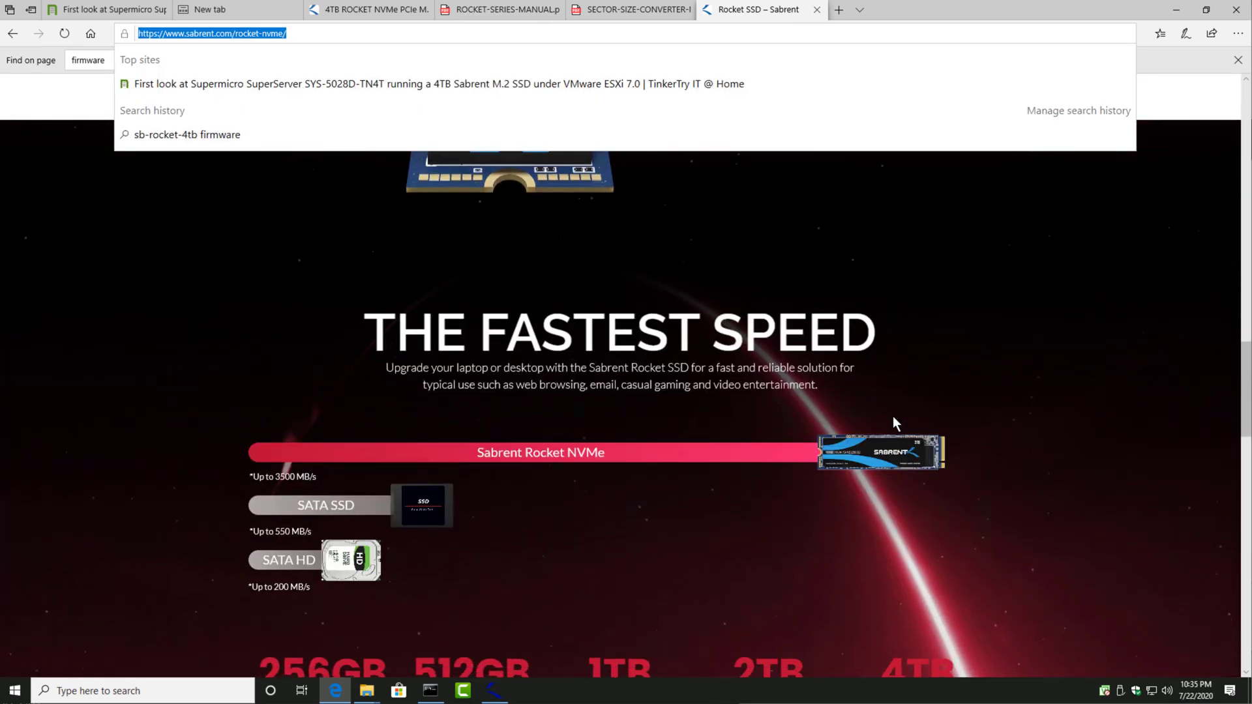
pyautogui.scroll(-4, 894, 417)
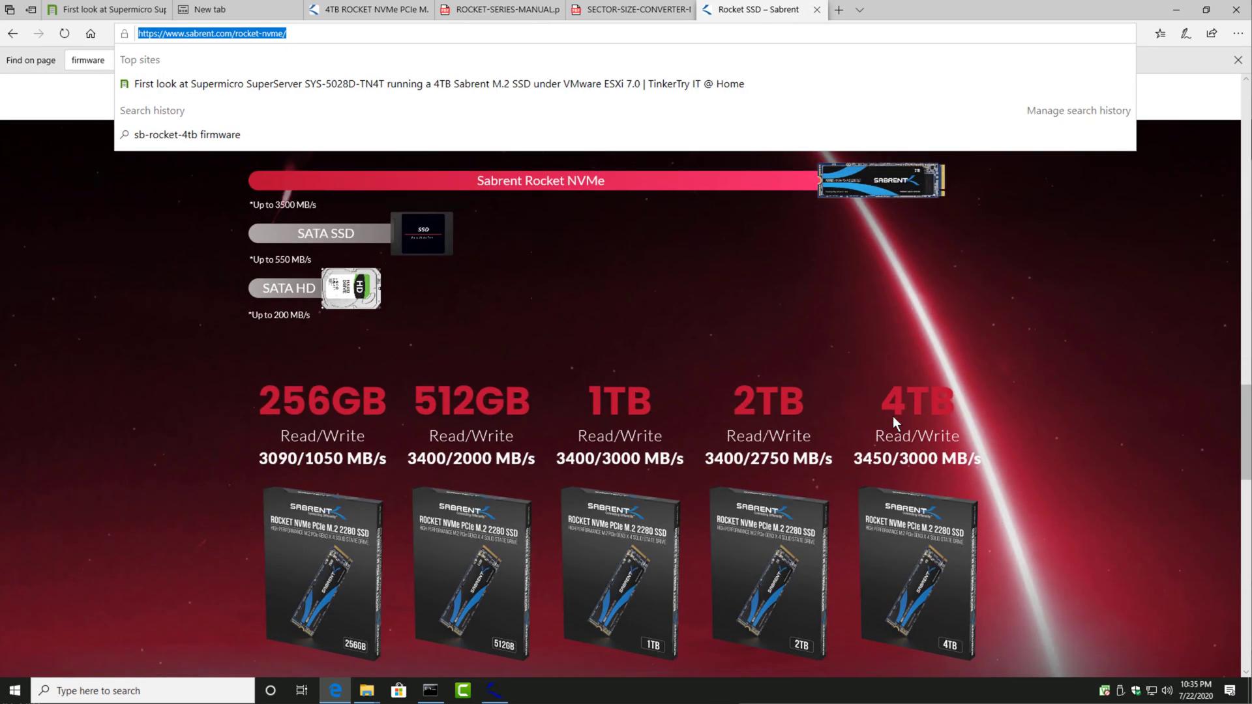
pyautogui.scroll(-5, 893, 417)
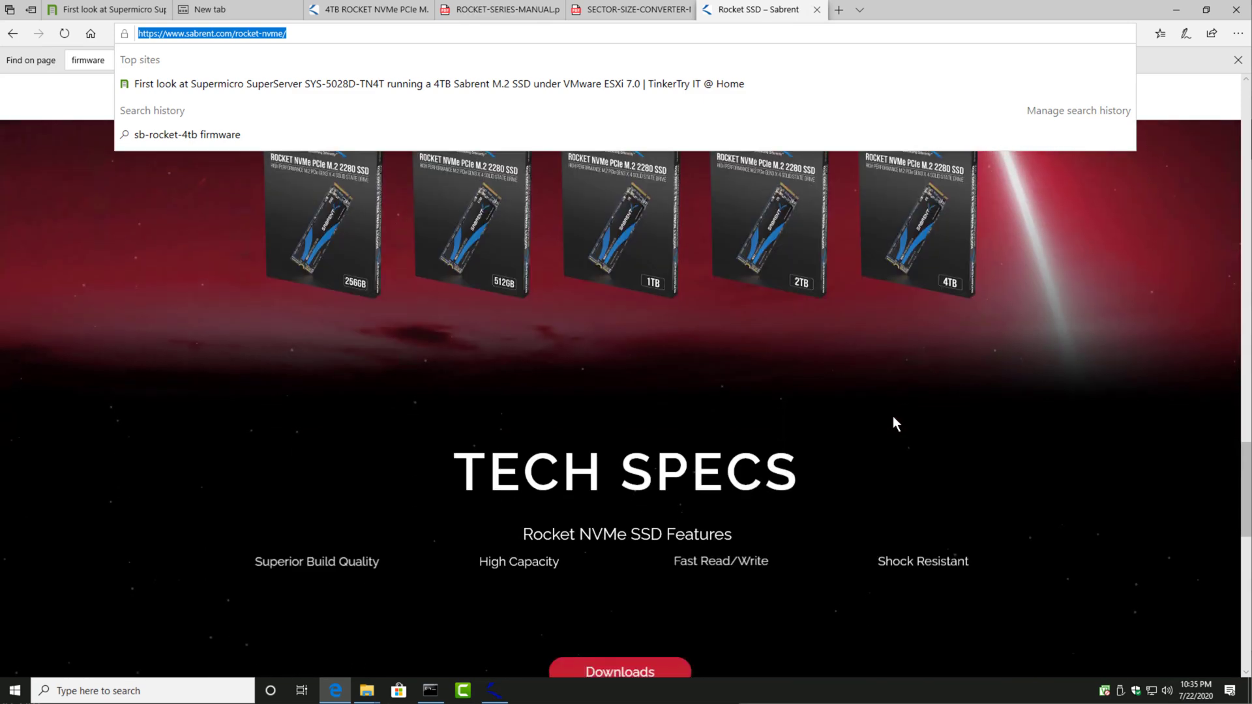
pyautogui.scroll(-4, 894, 418)
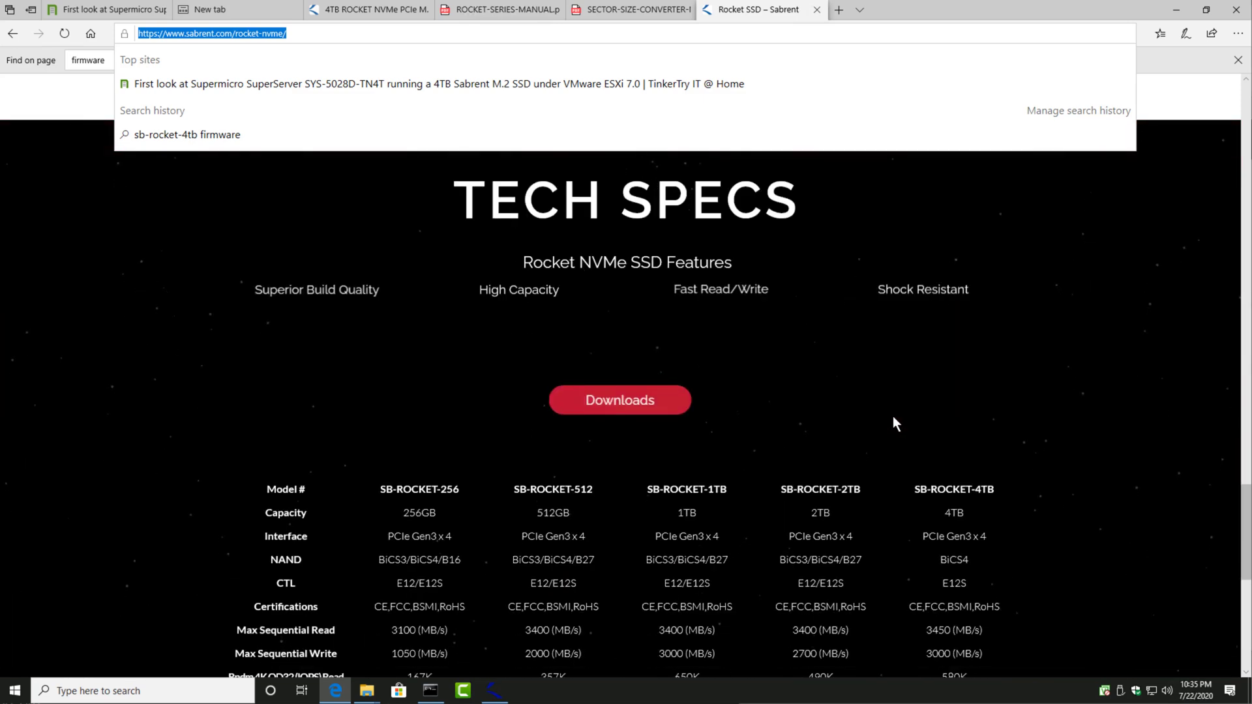
pyautogui.click(594, 400)
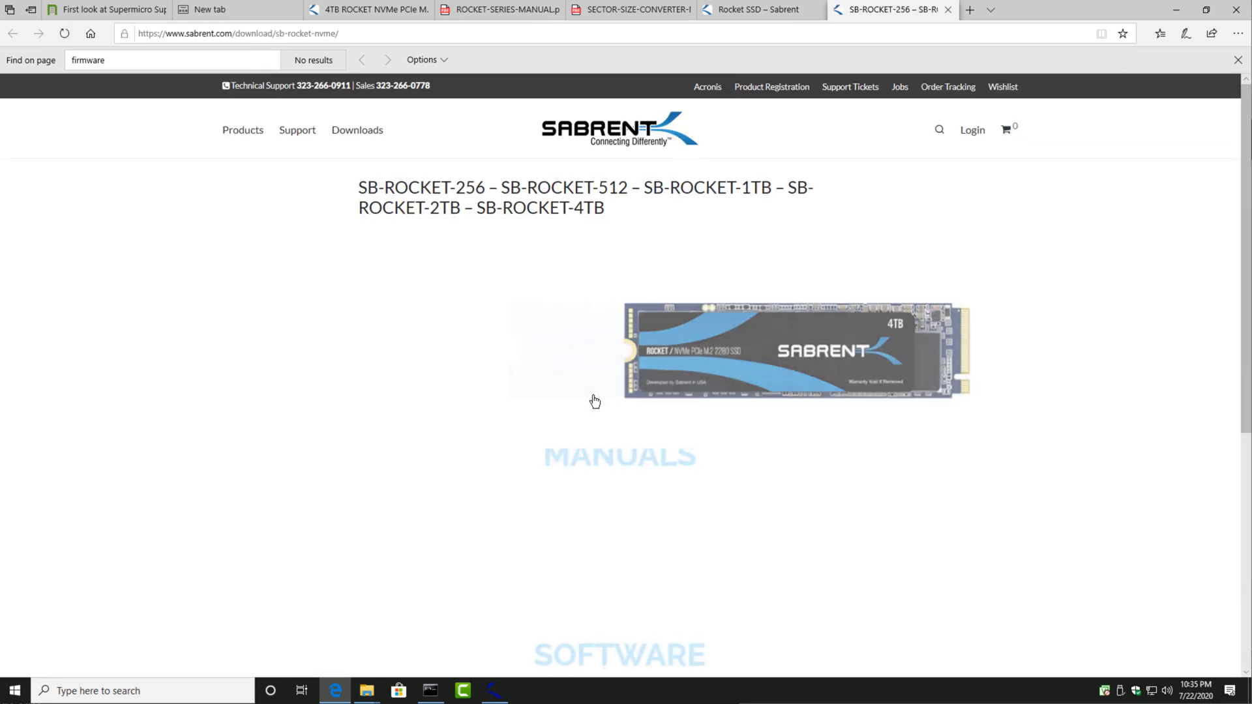
# Step: Download the Control Panel software, Sabrent-Rocket-Control-Panel_1_00_beta.zip, from the SB-ROCKET software section and save it to the Downloads folder
pyautogui.scroll(-4, 617, 402)
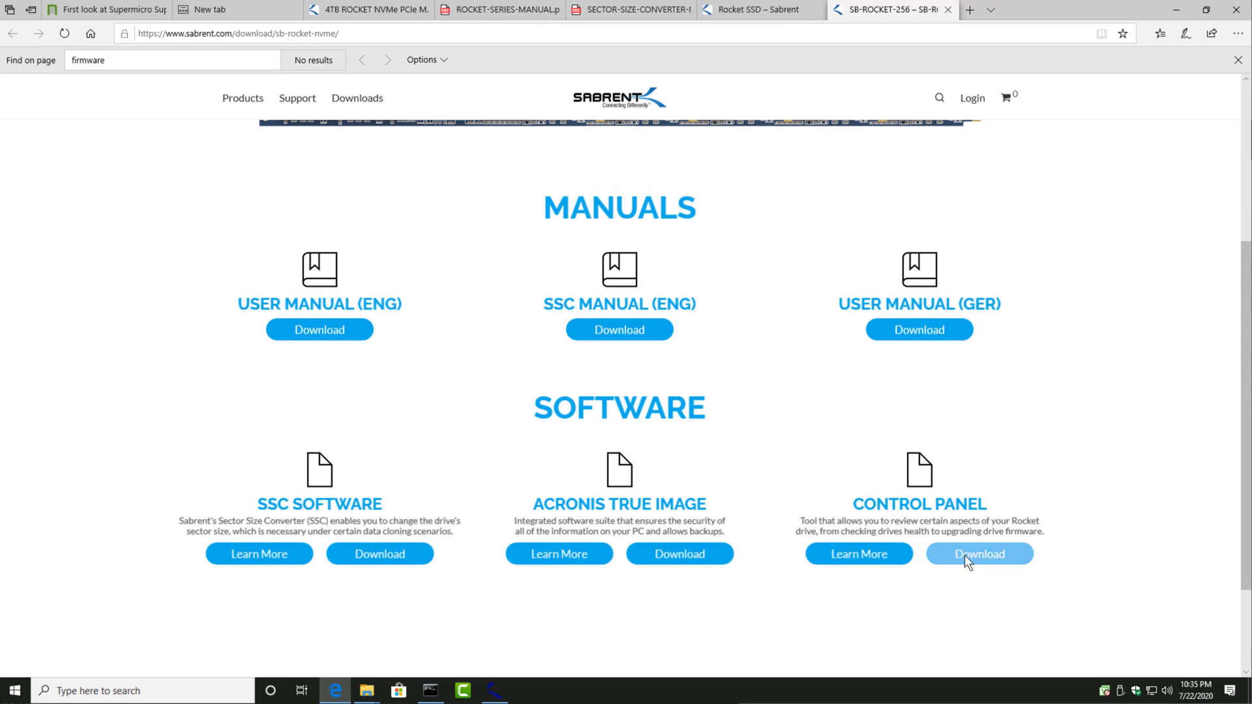
pyautogui.click(960, 605)
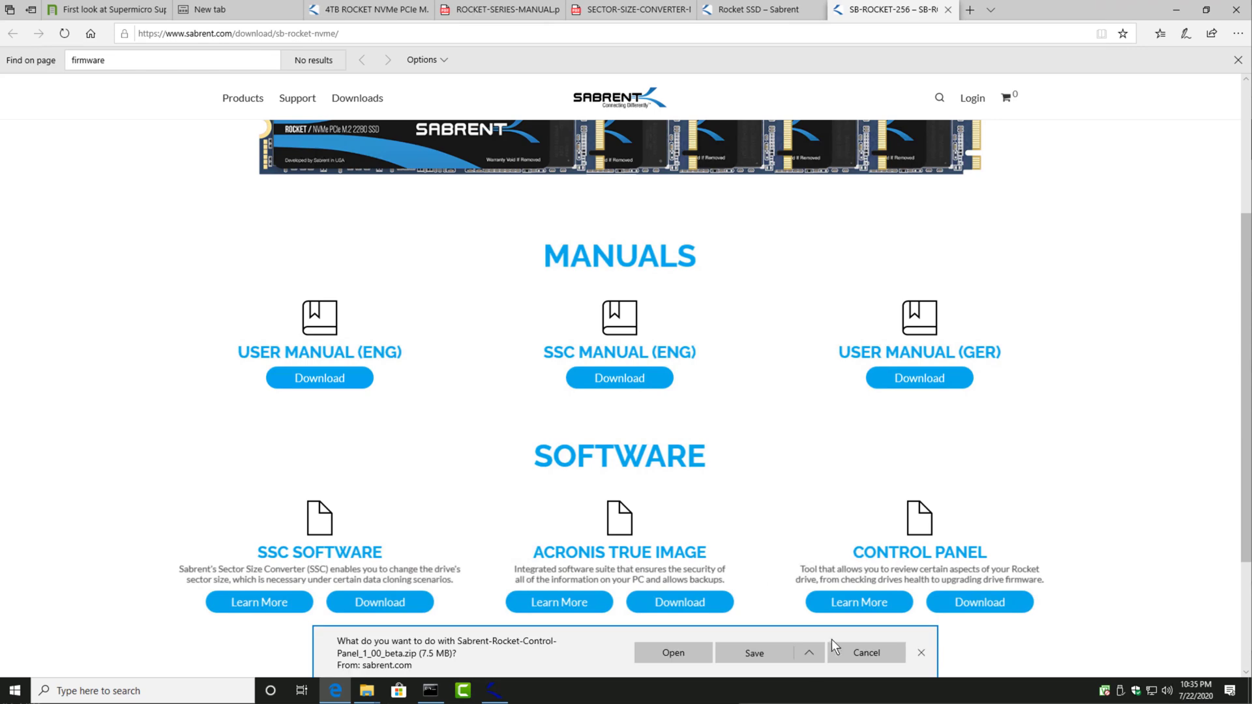
pyautogui.click(809, 653)
pyautogui.click(789, 635)
pyautogui.click(666, 443)
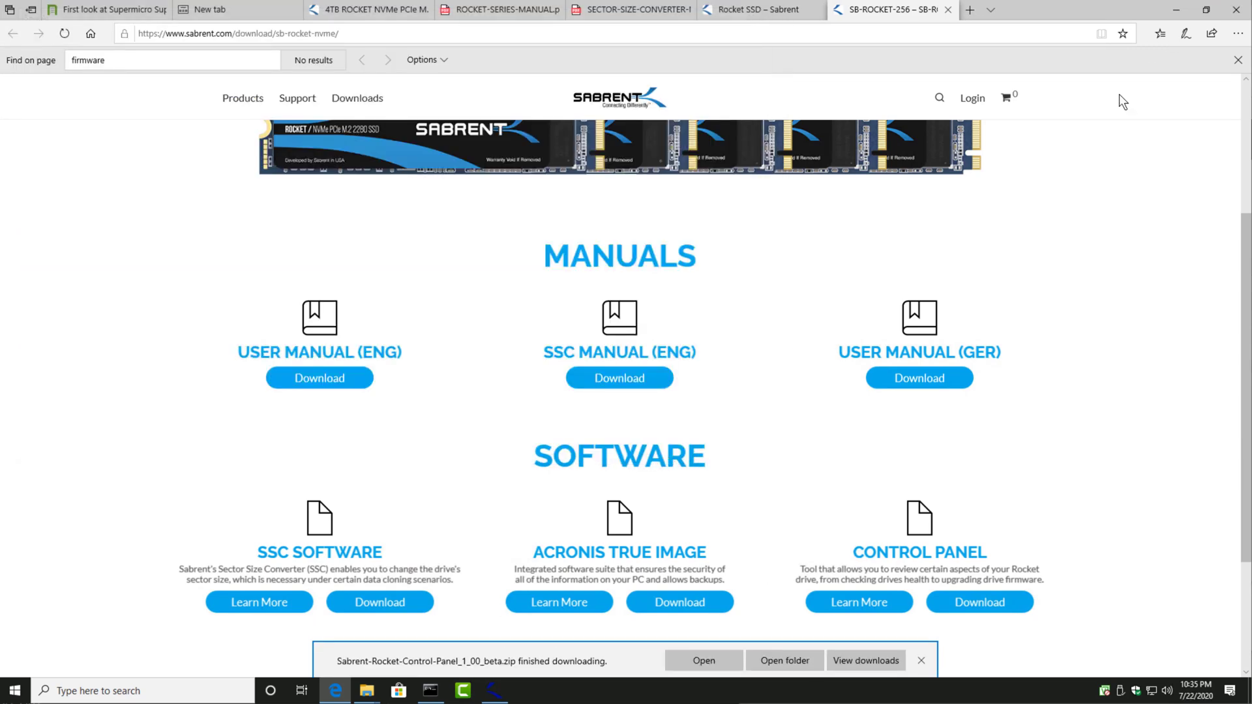
# Step: Show the downloaded Control Panel archive in its folder and extract all its files to the suggested destination
pyautogui.click(797, 666)
pyautogui.rightClick(583, 391)
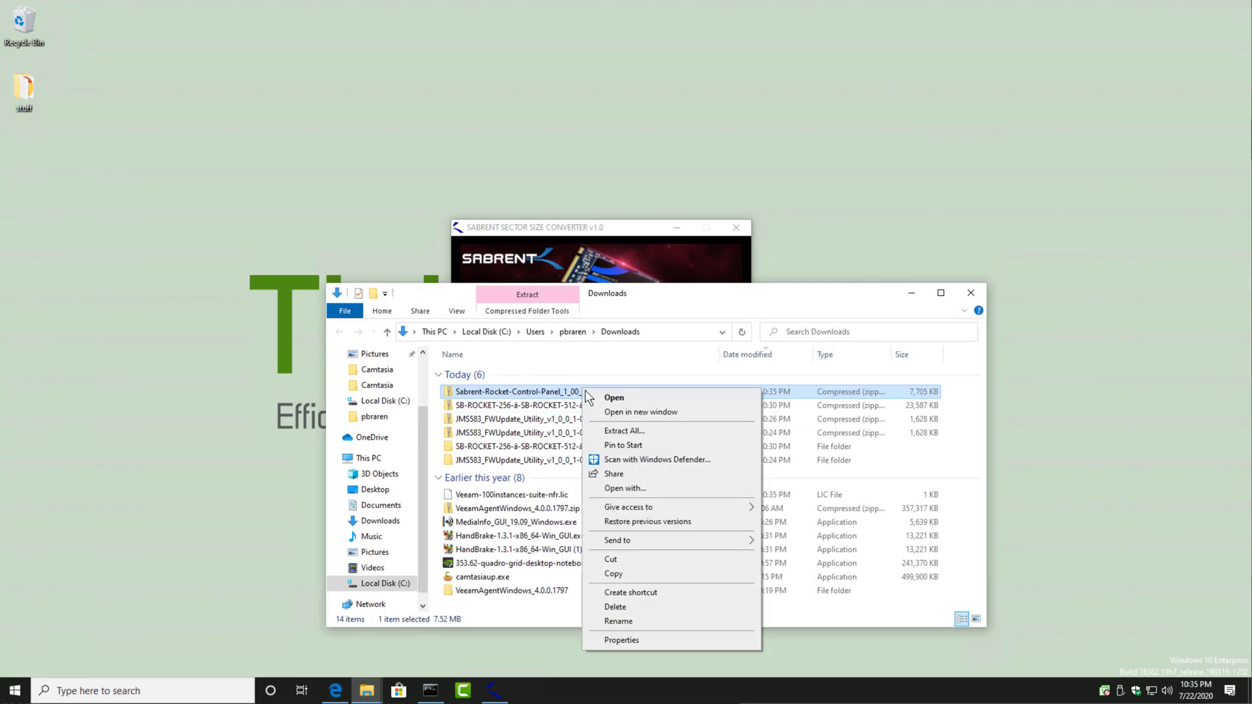
pyautogui.click(617, 432)
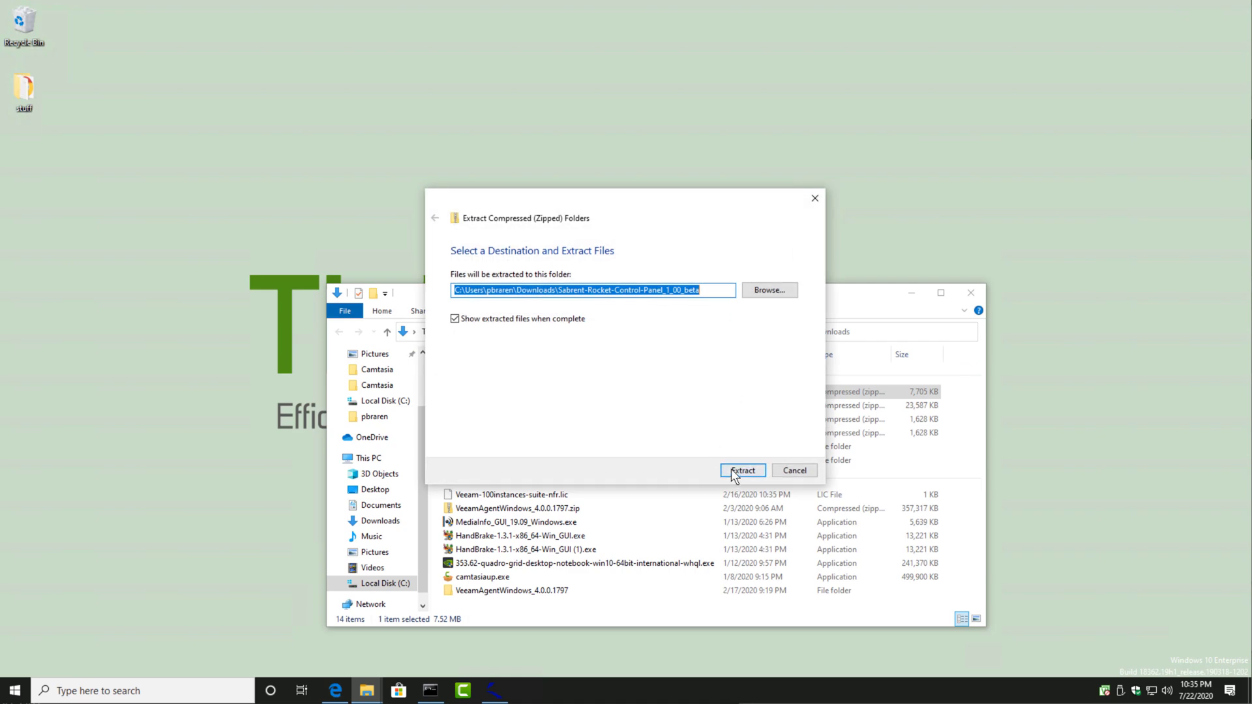
pyautogui.click(734, 473)
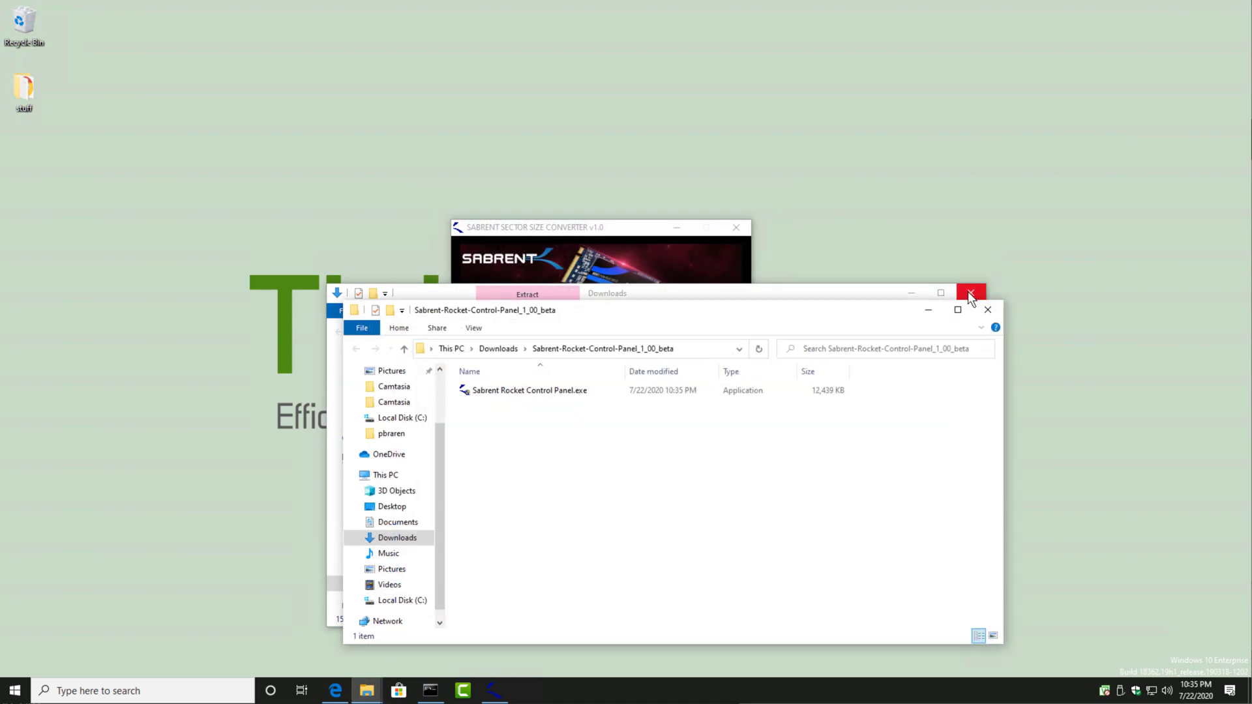
# Step: Close the Downloads window and the Sector Size Converter, and reposition the extracted Control Panel folder window higher on the desktop
pyautogui.click(969, 294)
pyautogui.click(733, 233)
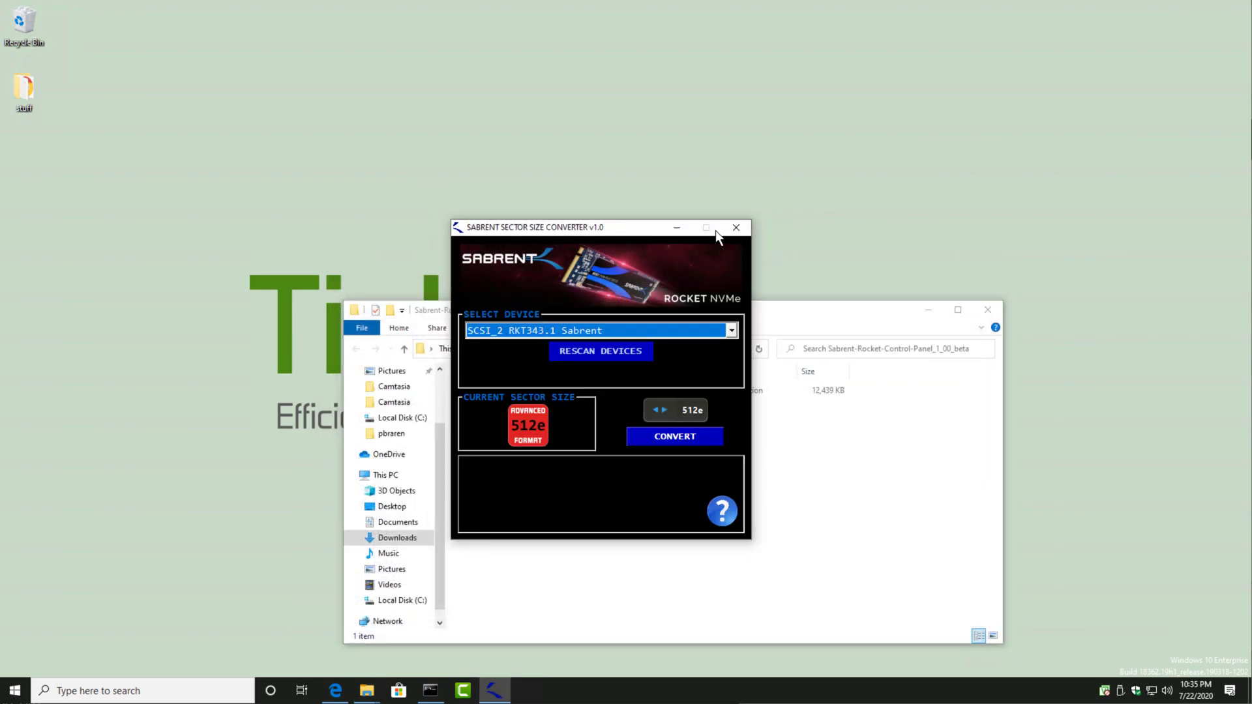
pyautogui.click(734, 225)
pyautogui.moveTo(834, 312); pyautogui.dragTo(778, 184)
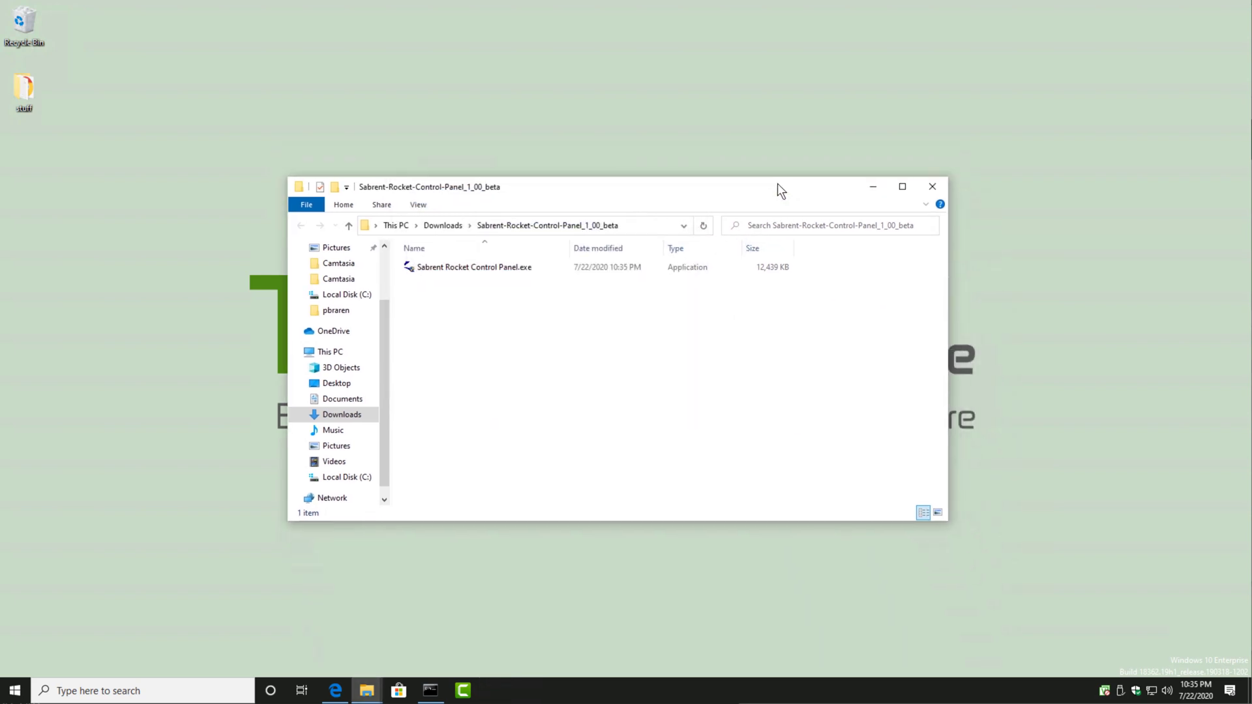
# Step: Launch Sabrent Rocket Control Panel.exe, allow it to make changes to the device, and minimize the folder window
pyautogui.doubleClick(550, 265)
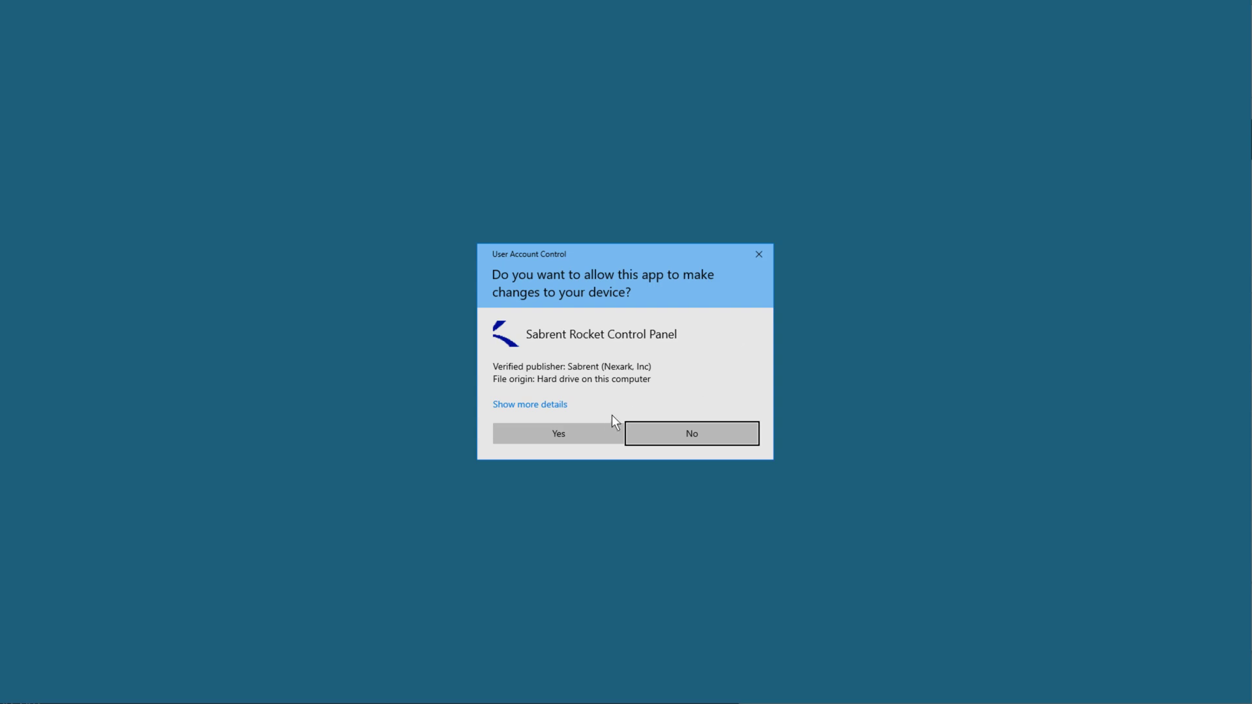
pyautogui.click(590, 436)
pyautogui.click(873, 182)
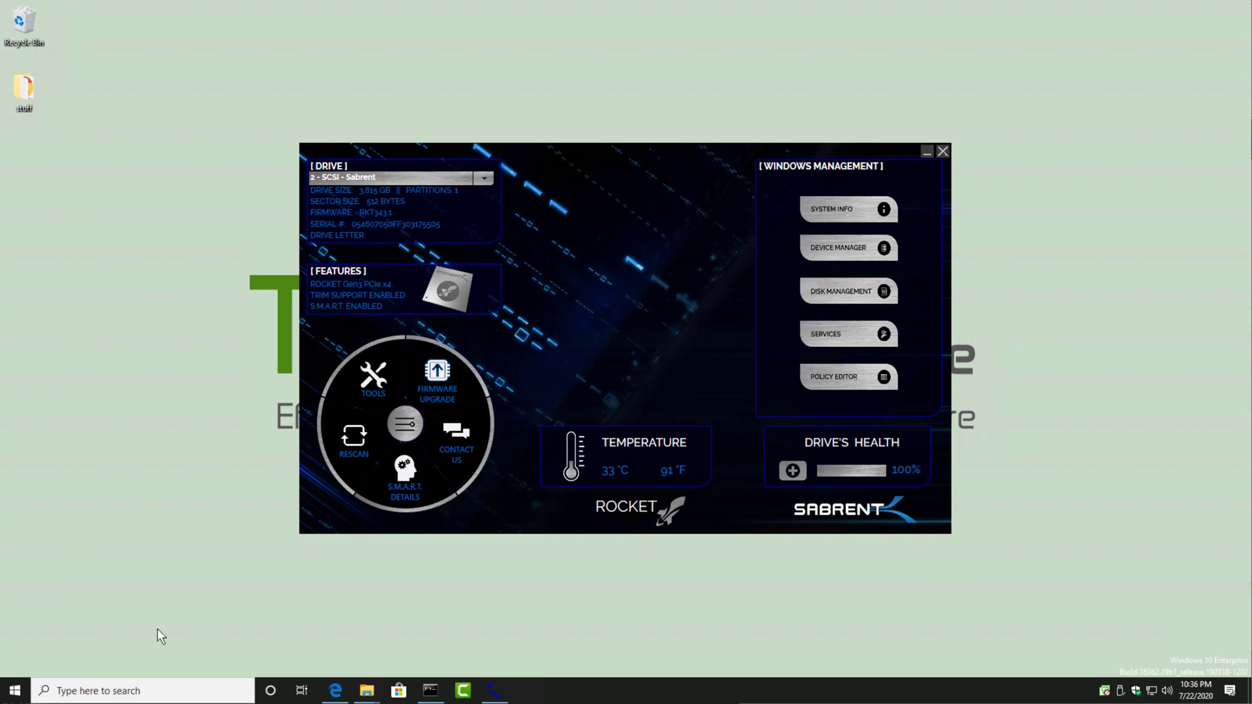
pyautogui.click(15, 691)
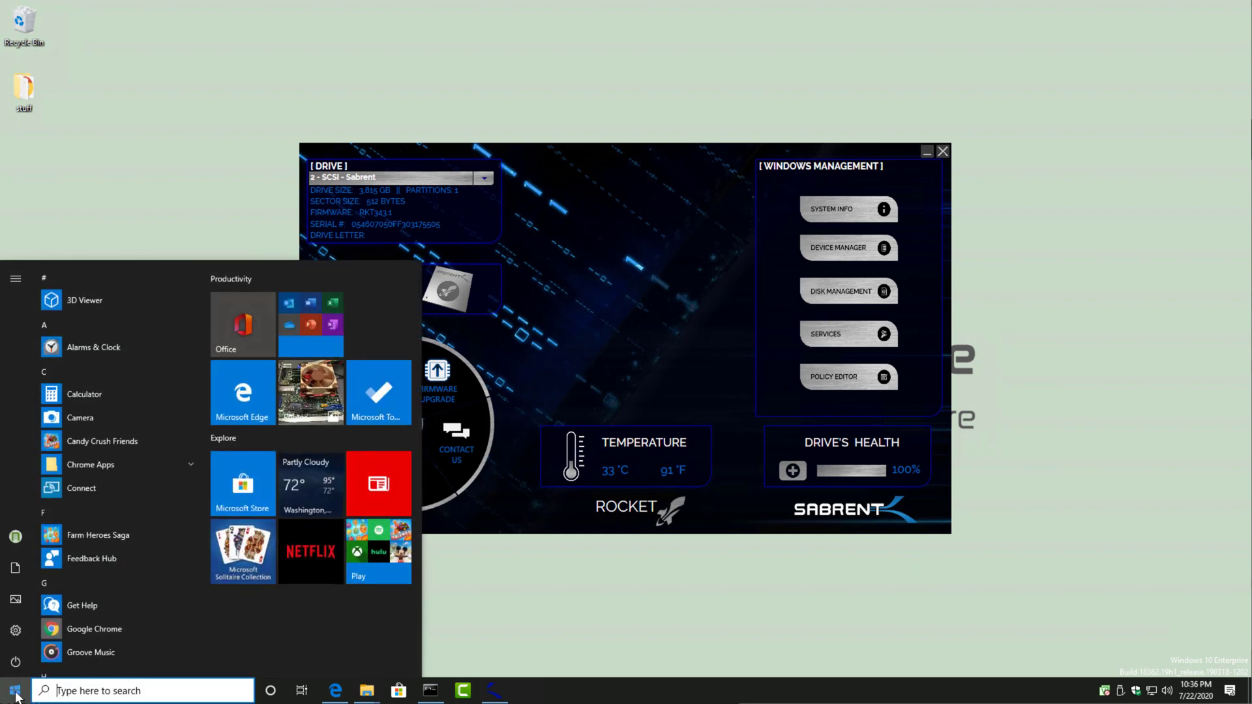
pyautogui.write('att')
pyautogui.press('Escape')
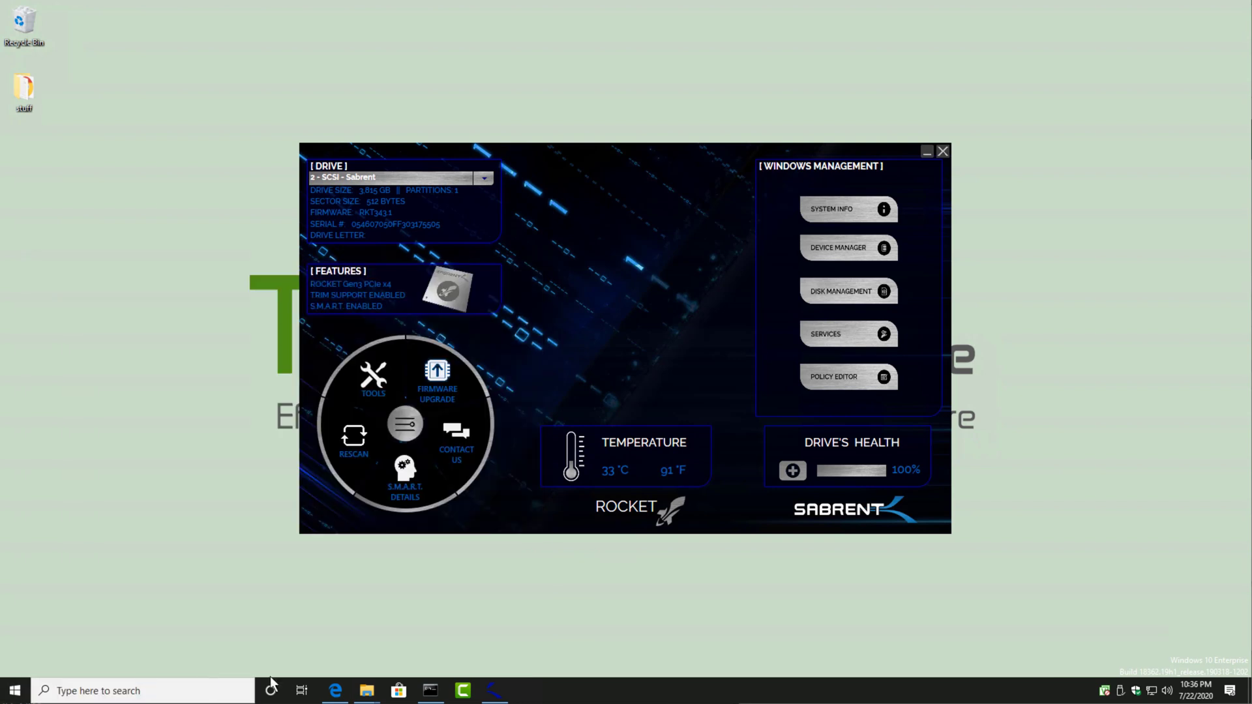
# Step: Bring up the Sabrent_SSC folder window, switch it to the Downloads folder, and paste the copied Bench32.exe there
pyautogui.moveTo(366, 690)
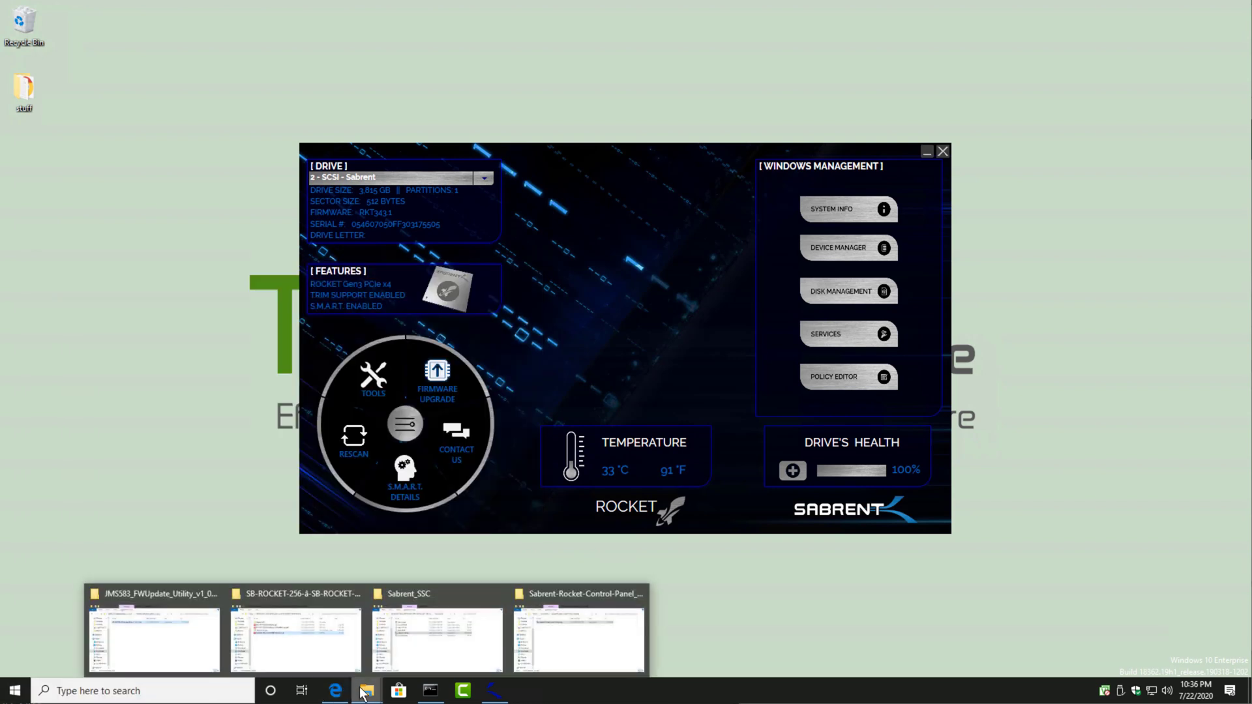
pyautogui.click(405, 639)
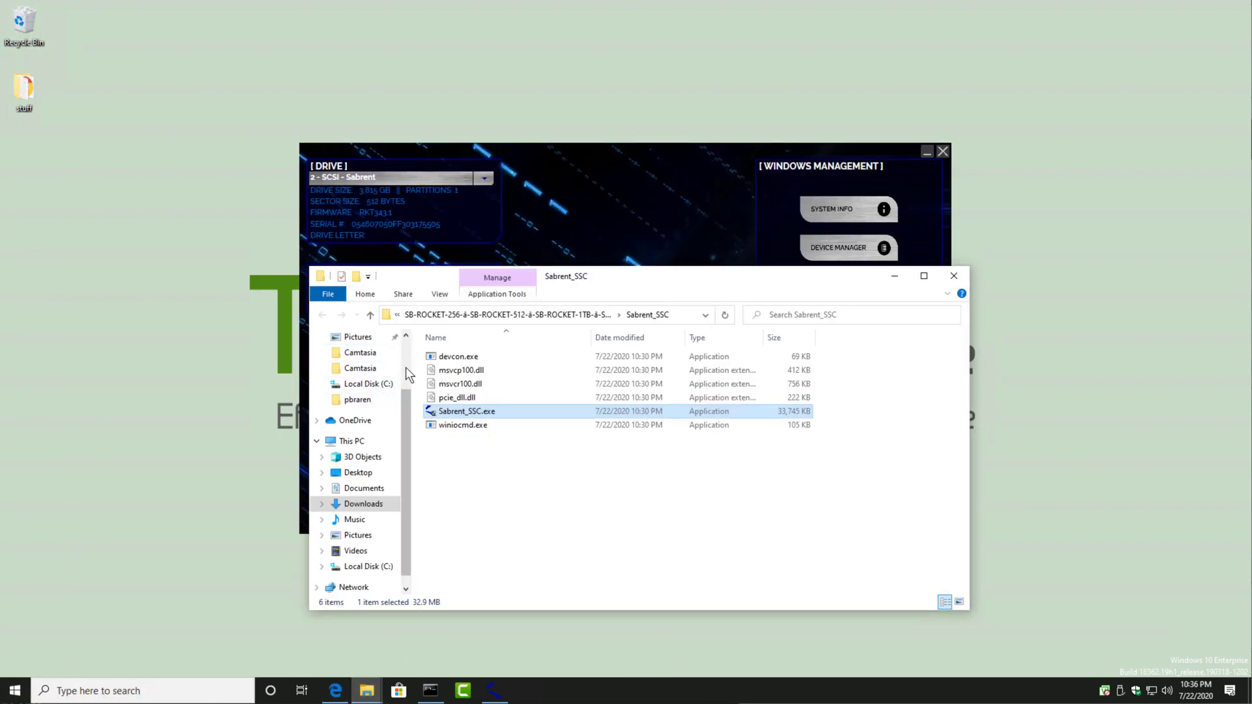
pyautogui.scroll(2, 403, 366)
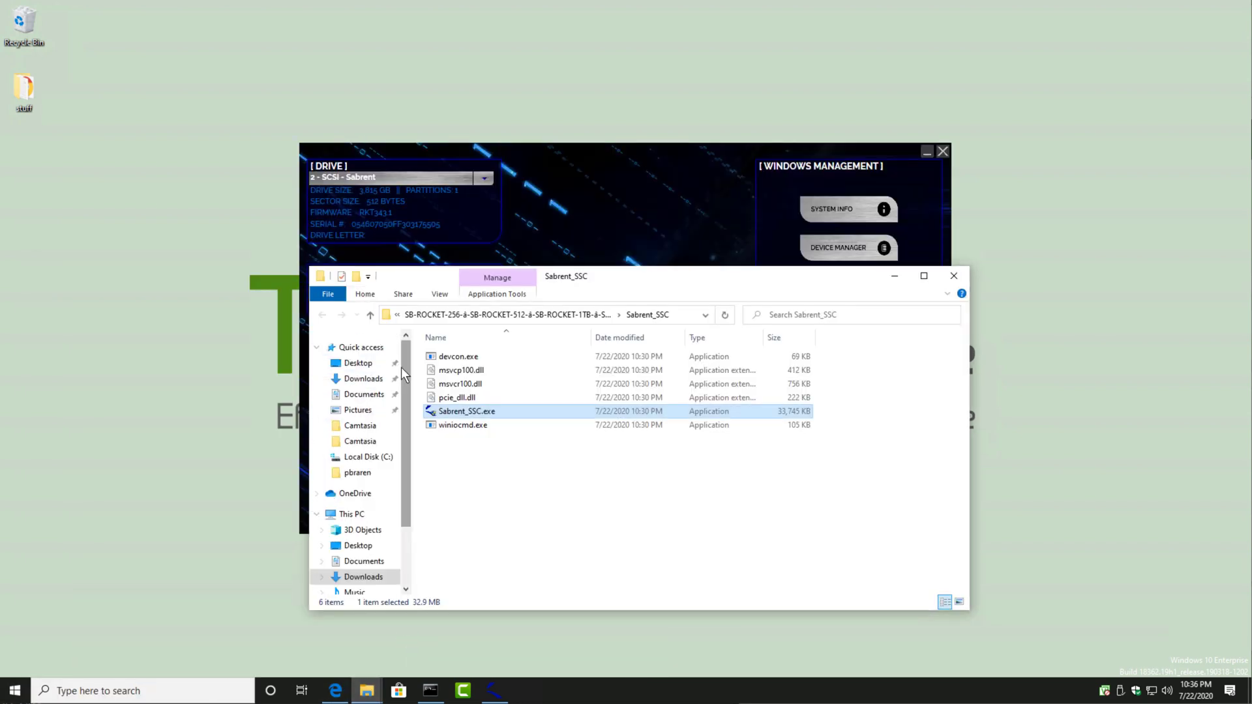
pyautogui.click(364, 379)
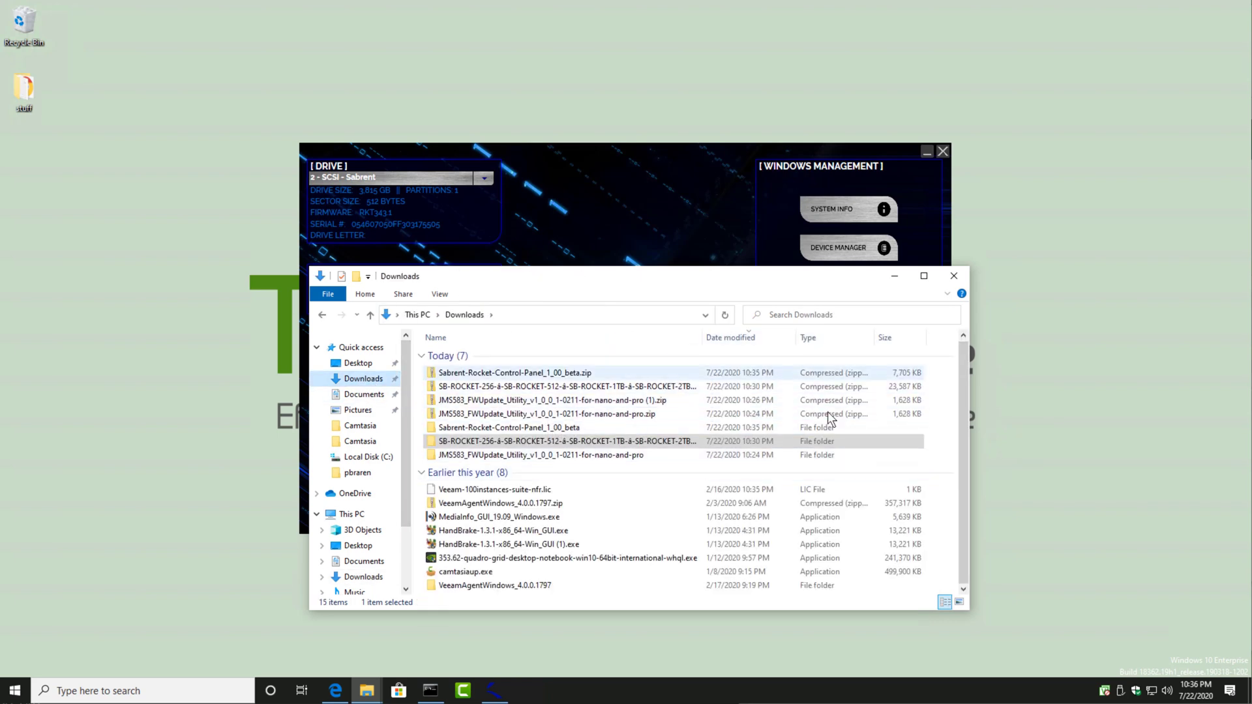
pyautogui.moveTo(1105, 691)
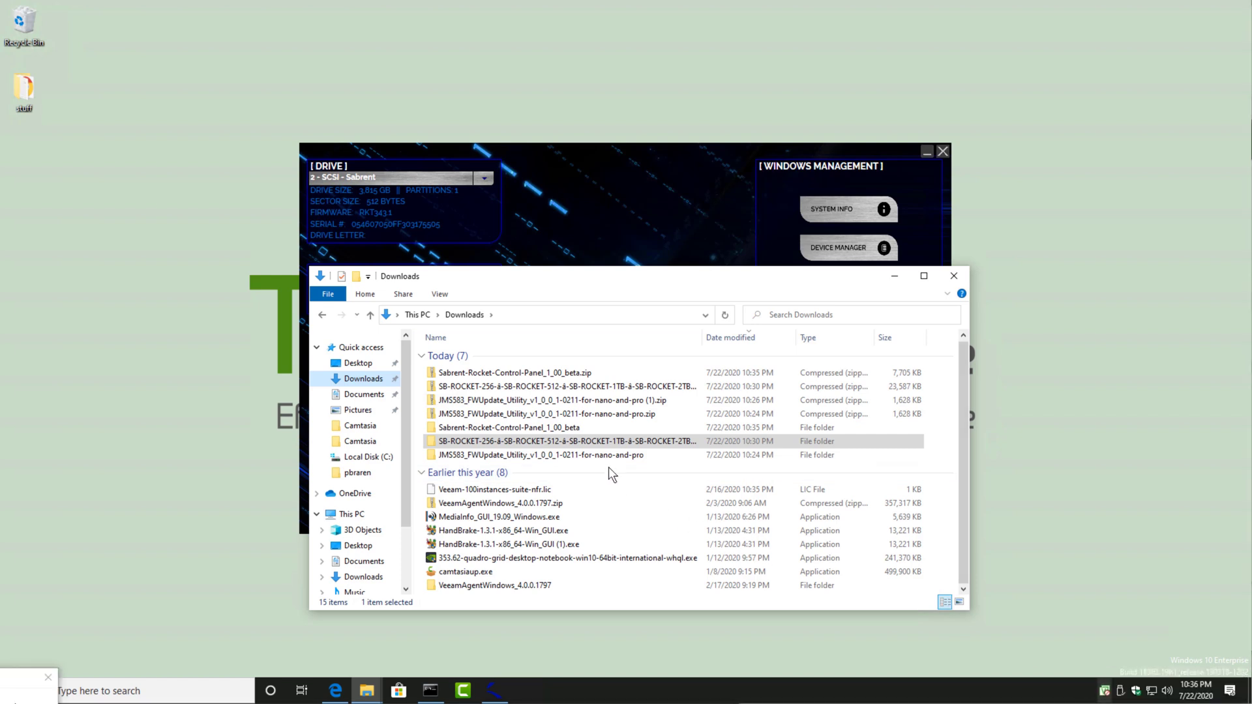
pyautogui.rightClick(947, 455)
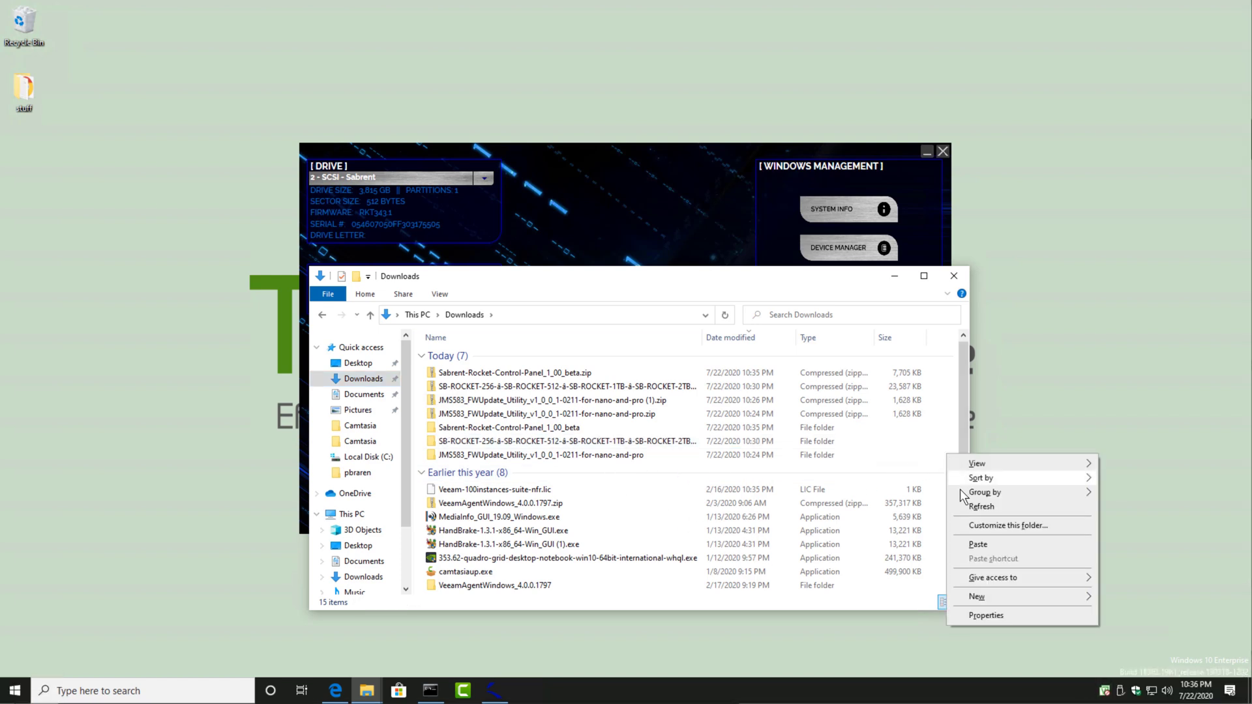
pyautogui.click(976, 545)
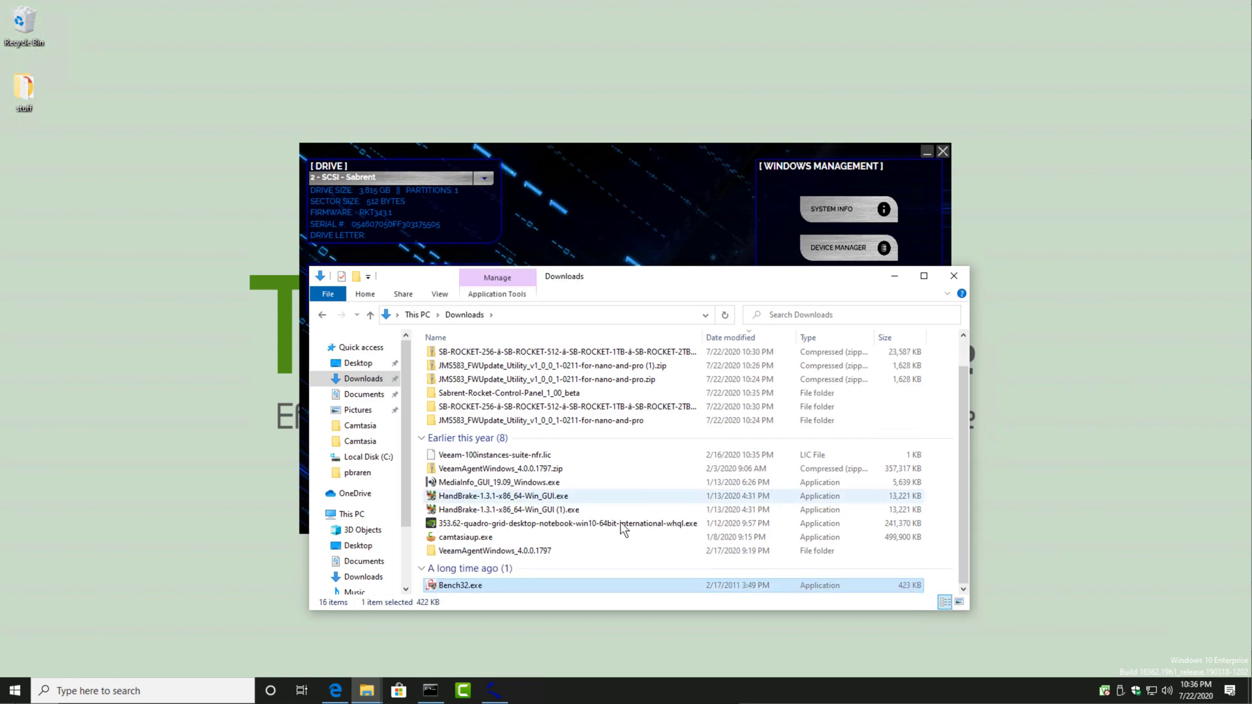
# Step: Run Bench32.exe with permission, clear the folder window away, place ATTO Disk Benchmark beside the Control Panel, and start the benchmark on drive C
pyautogui.doubleClick(478, 586)
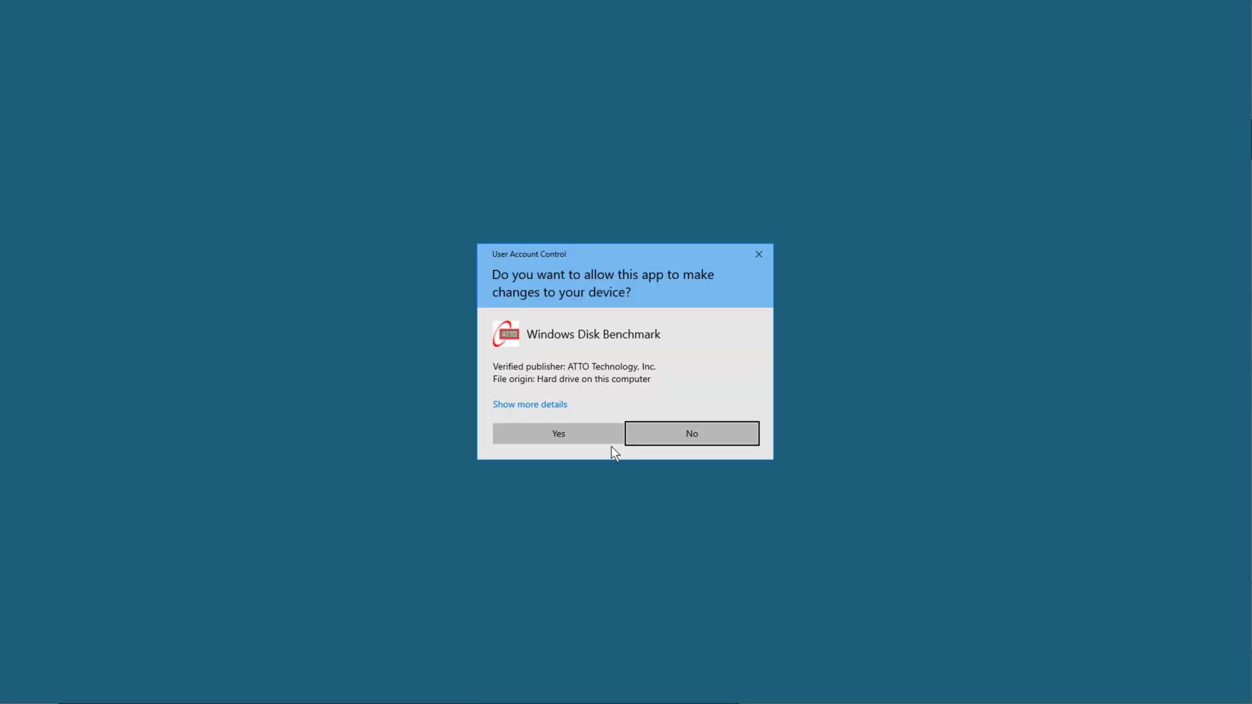
pyautogui.click(606, 439)
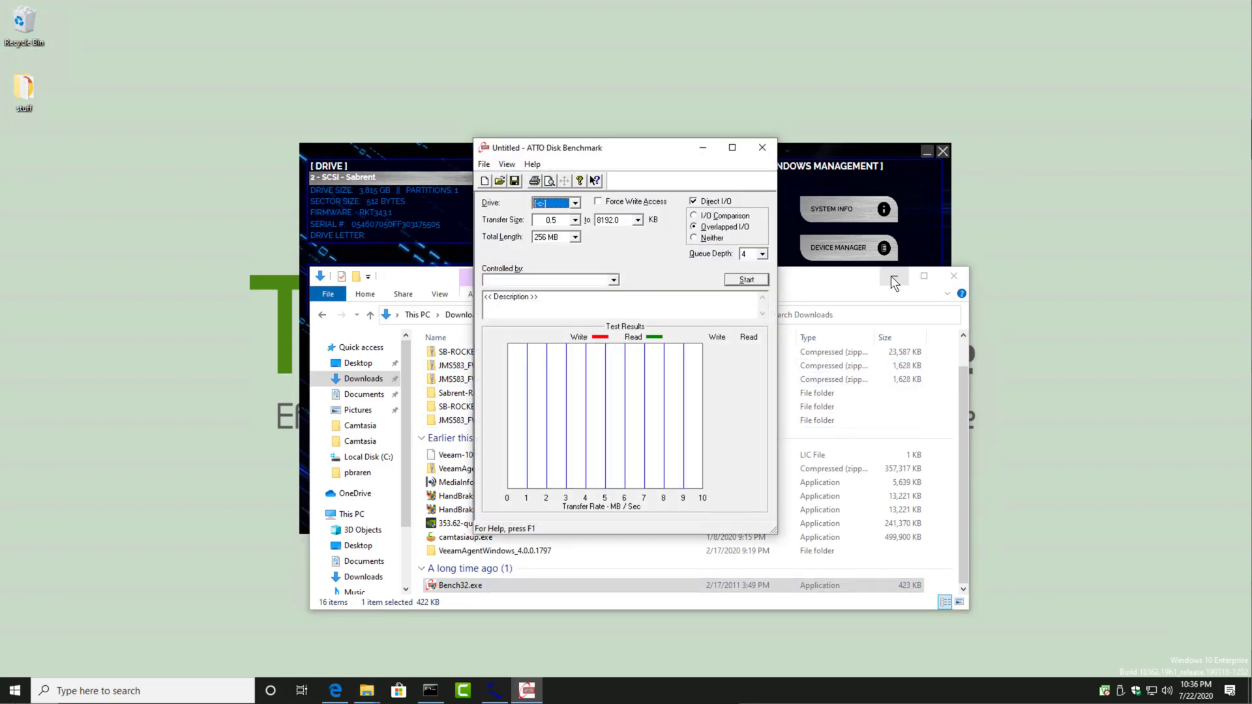
pyautogui.click(894, 276)
pyautogui.moveTo(694, 148); pyautogui.dragTo(1089, 60)
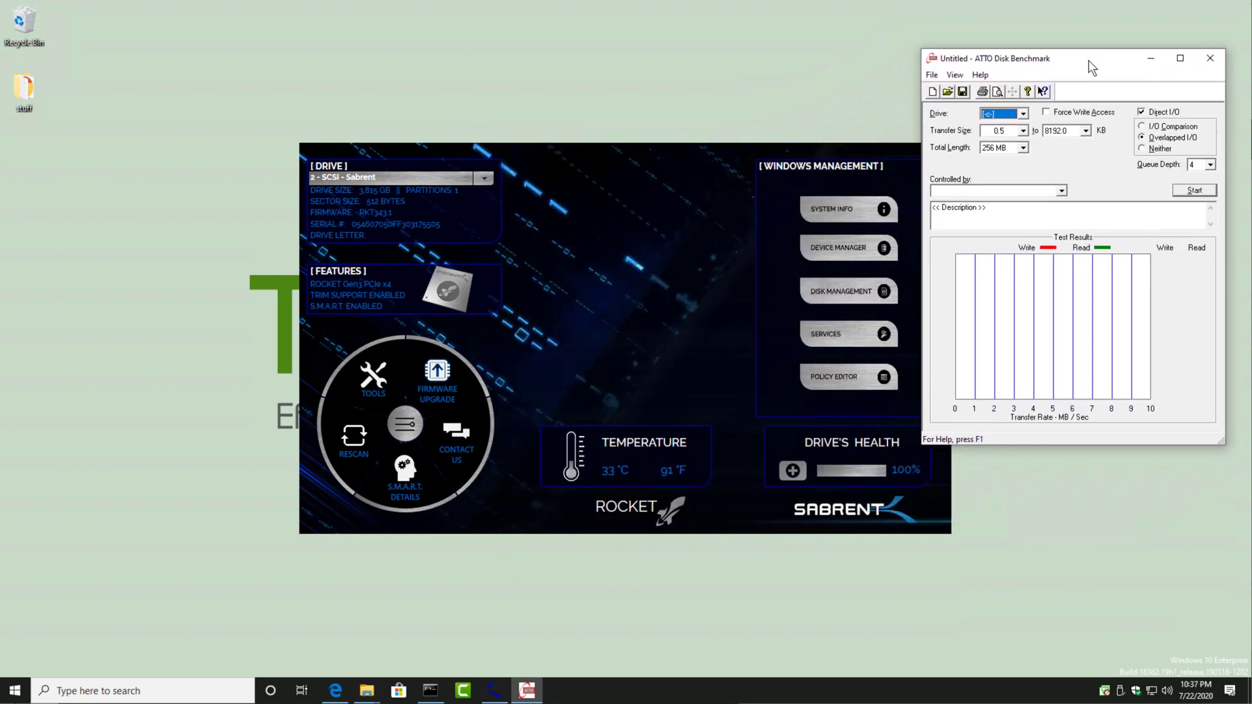
pyautogui.click(1202, 193)
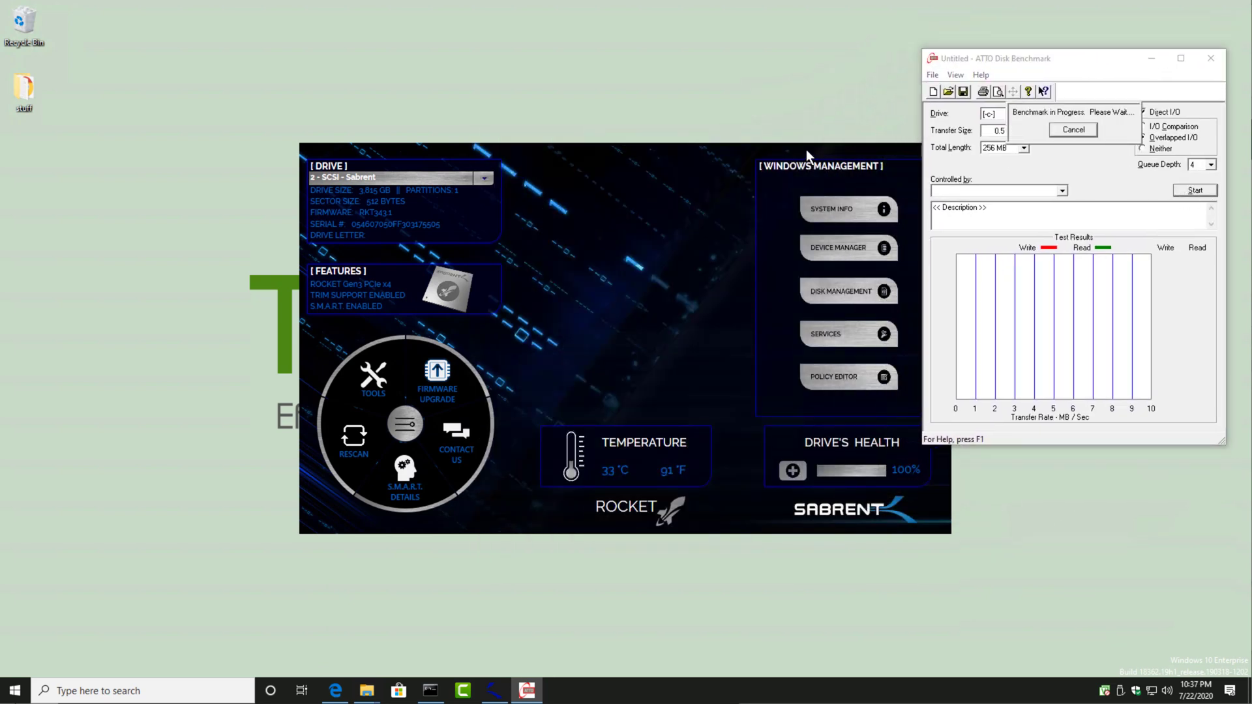
# Step: Move the Rocket Control Panel clear of the benchmark window and display the details of the Samsung SSD 970 EVO 250GB drive
pyautogui.moveTo(806, 150); pyautogui.dragTo(683, 154)
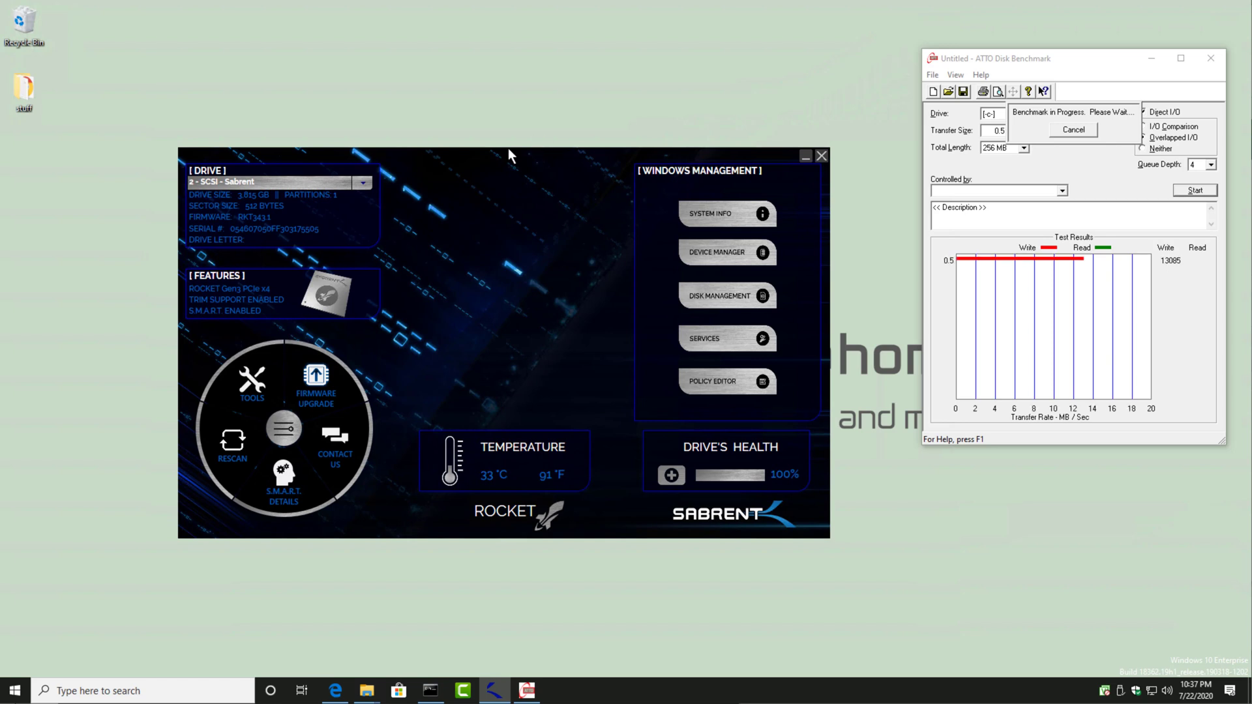
pyautogui.click(363, 183)
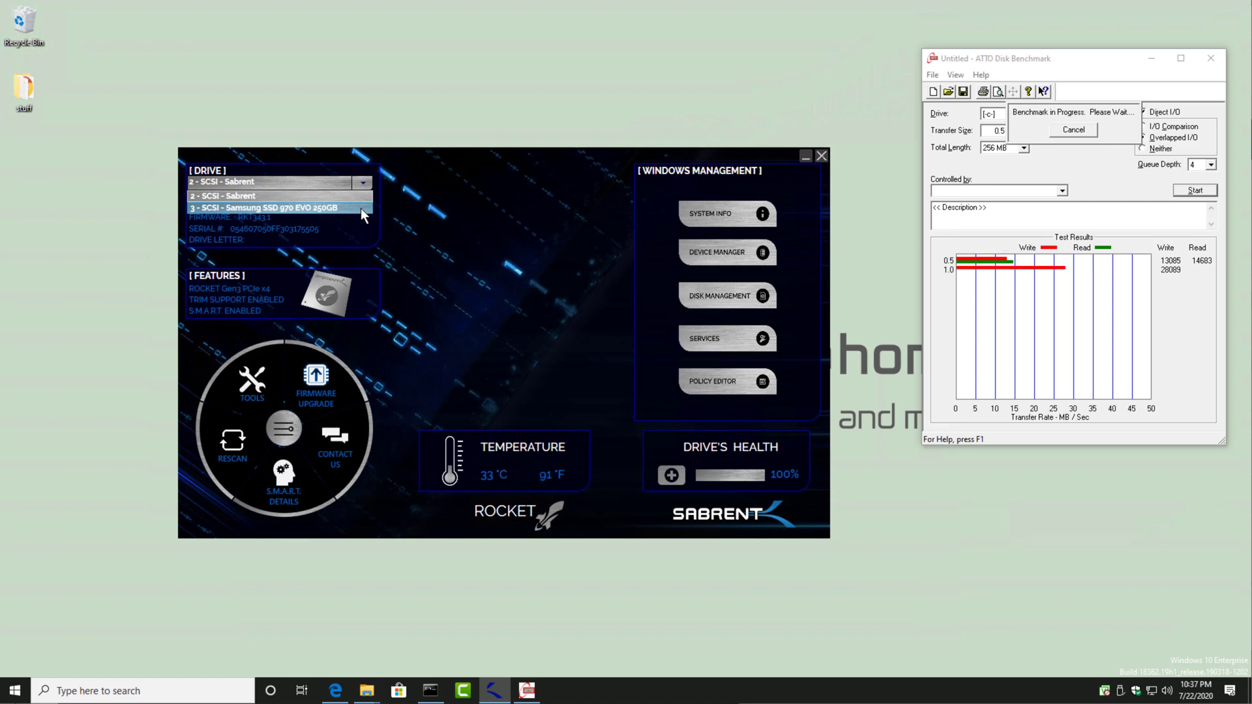
pyautogui.click(361, 209)
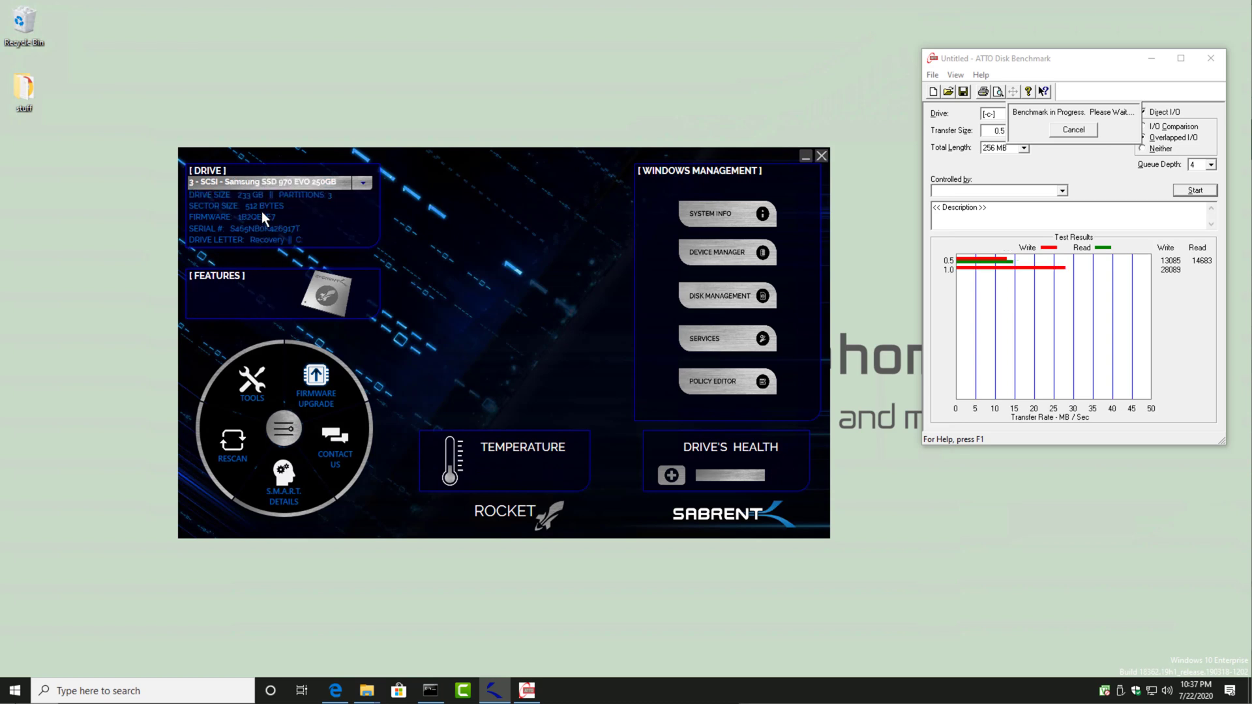
# Step: Select the Sabrent drive in the Rocket Control Panel, view its tools, and rescan the drives, keeping the window clear of the benchmark
pyautogui.click(363, 185)
pyautogui.click(320, 197)
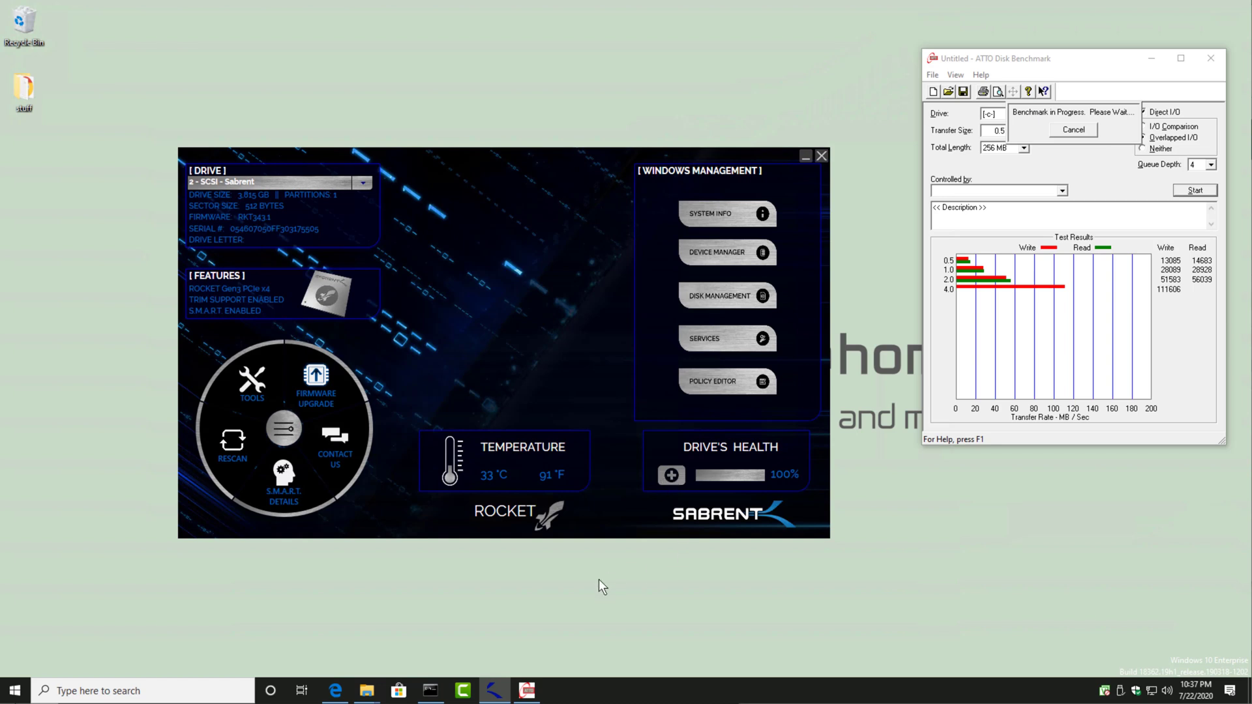
pyautogui.click(255, 381)
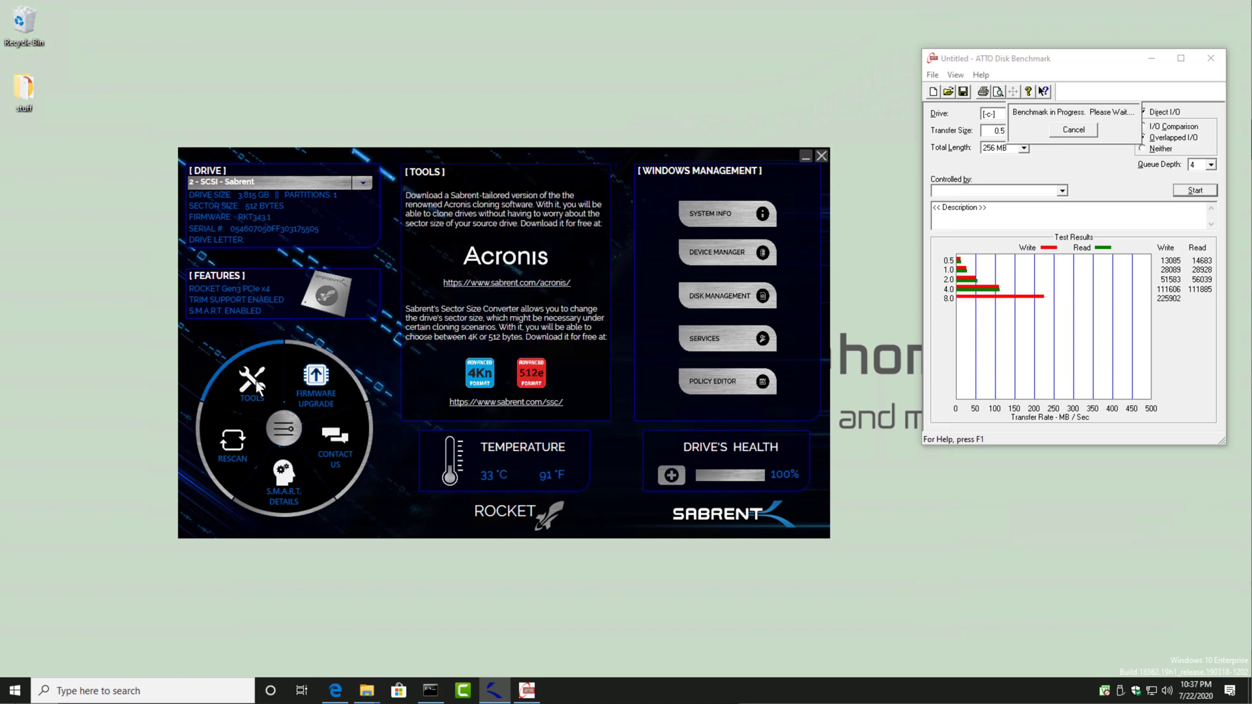
pyautogui.click(228, 441)
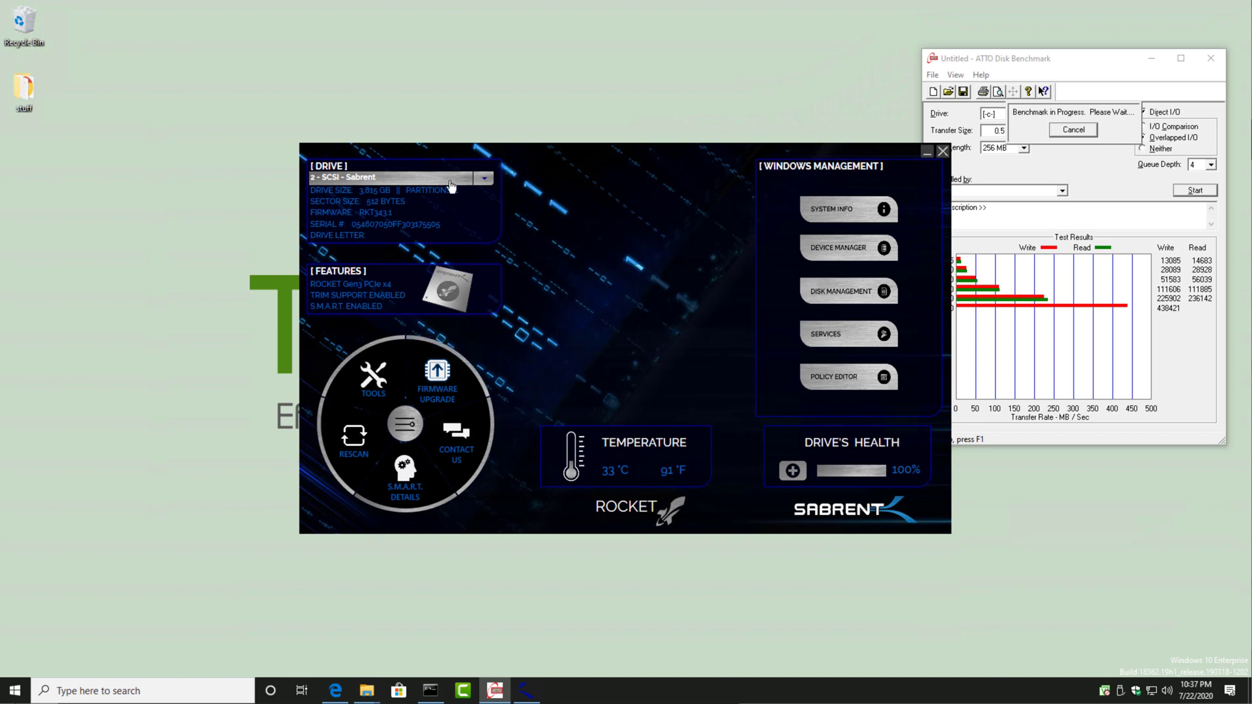
pyautogui.moveTo(706, 148); pyautogui.dragTo(574, 148)
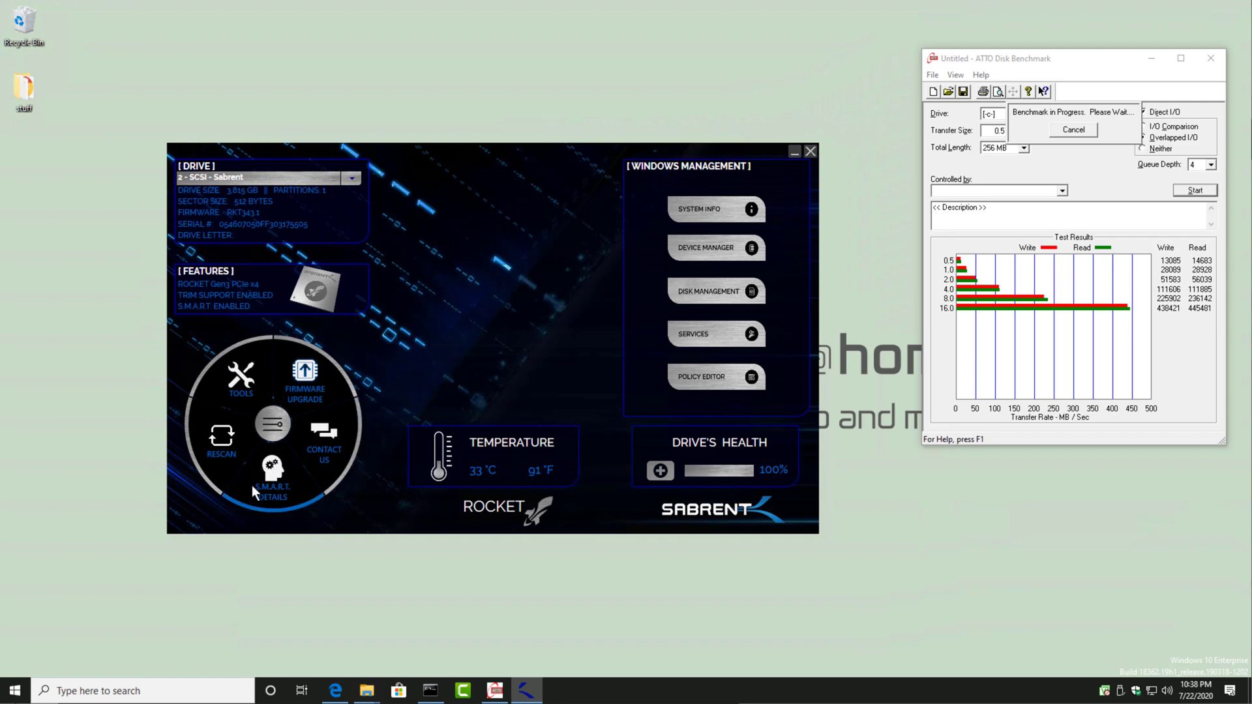
# Step: Save the Sabrent drive's S.M.A.R.T. details to a CSV file and view the Control Panel's contact information
pyautogui.click(271, 466)
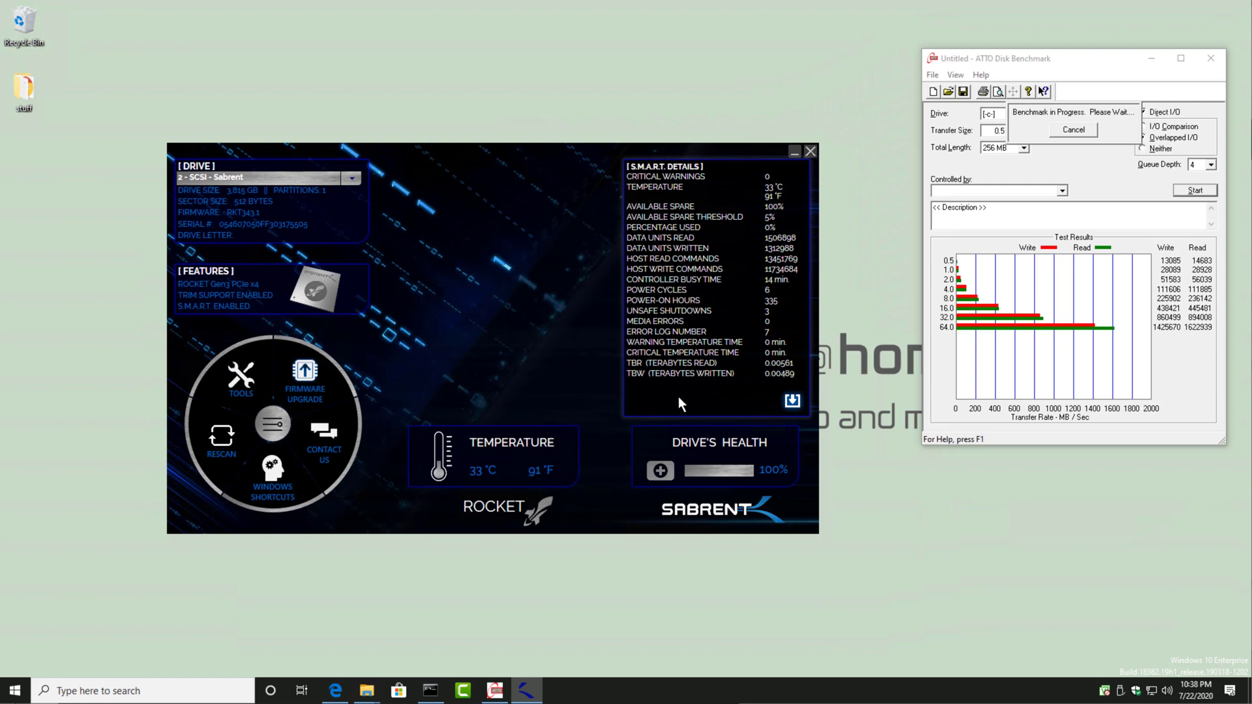
pyautogui.click(793, 408)
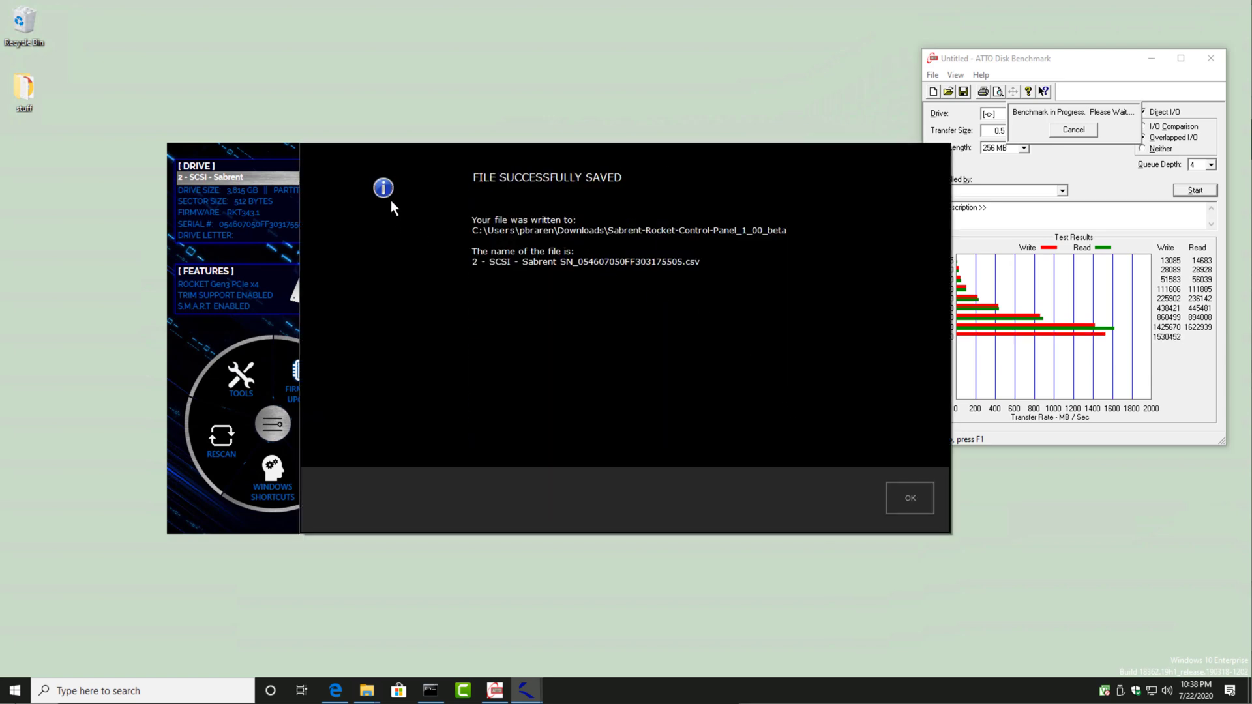
pyautogui.click(916, 503)
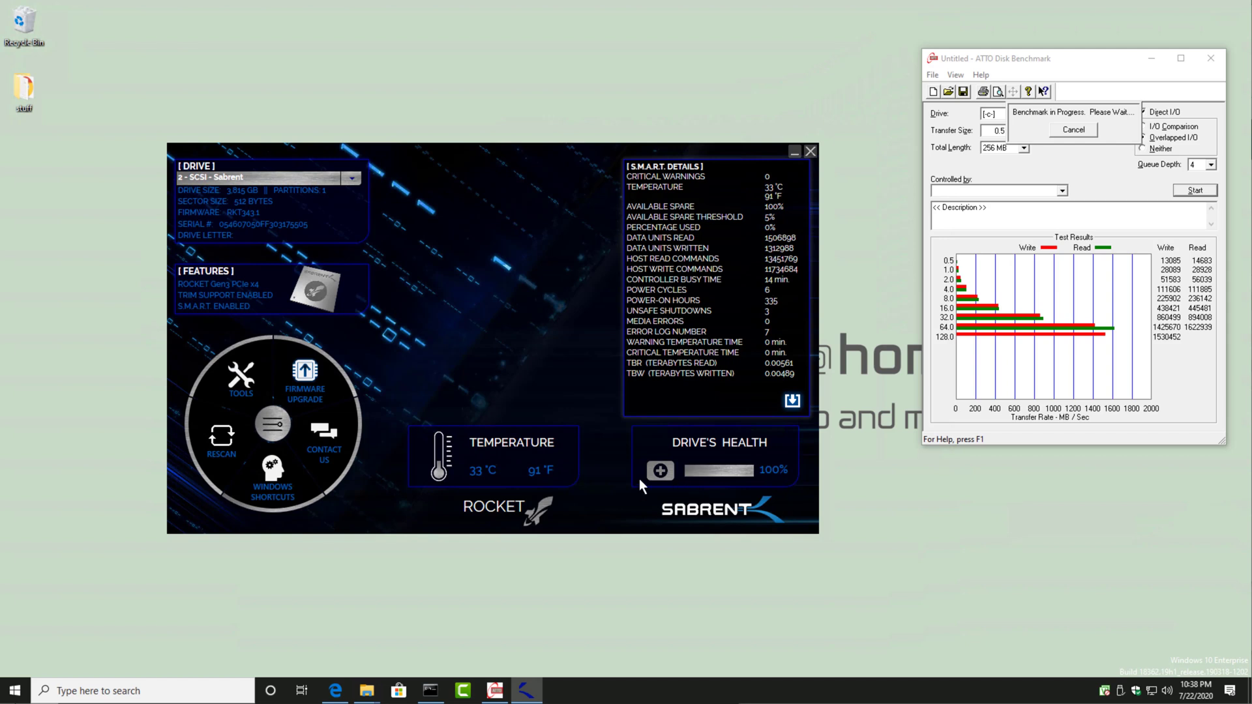
pyautogui.click(329, 434)
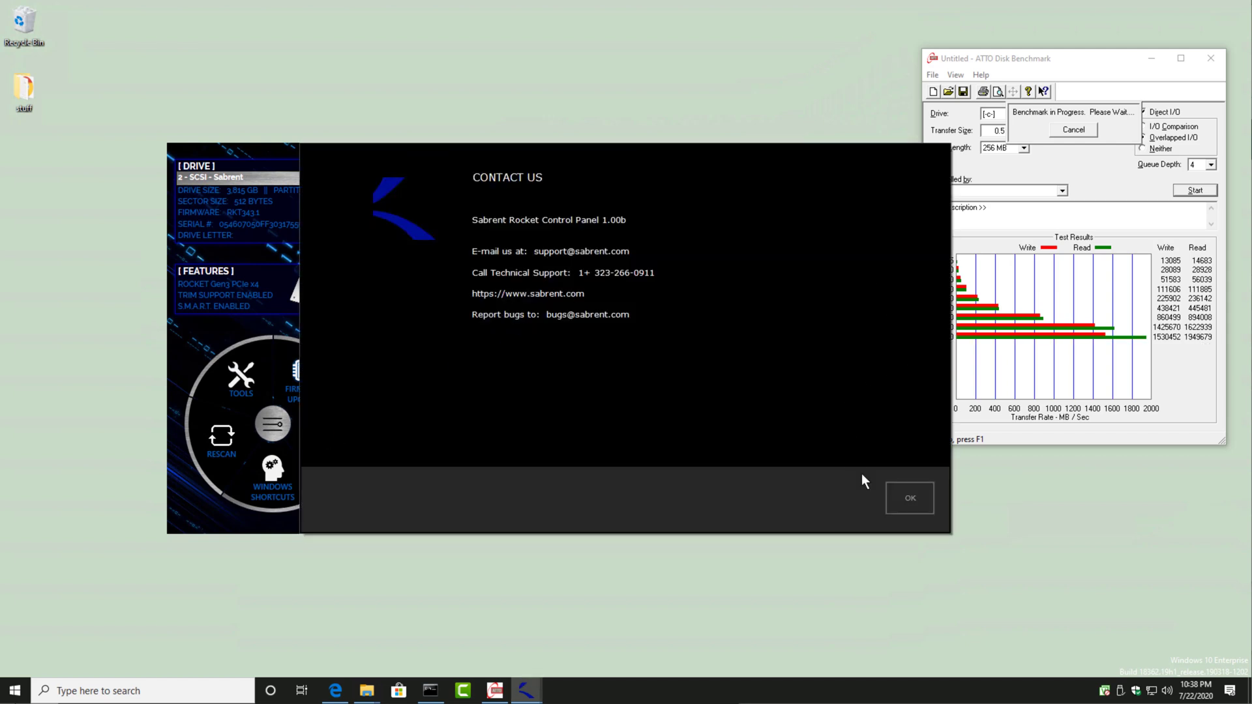
pyautogui.click(911, 499)
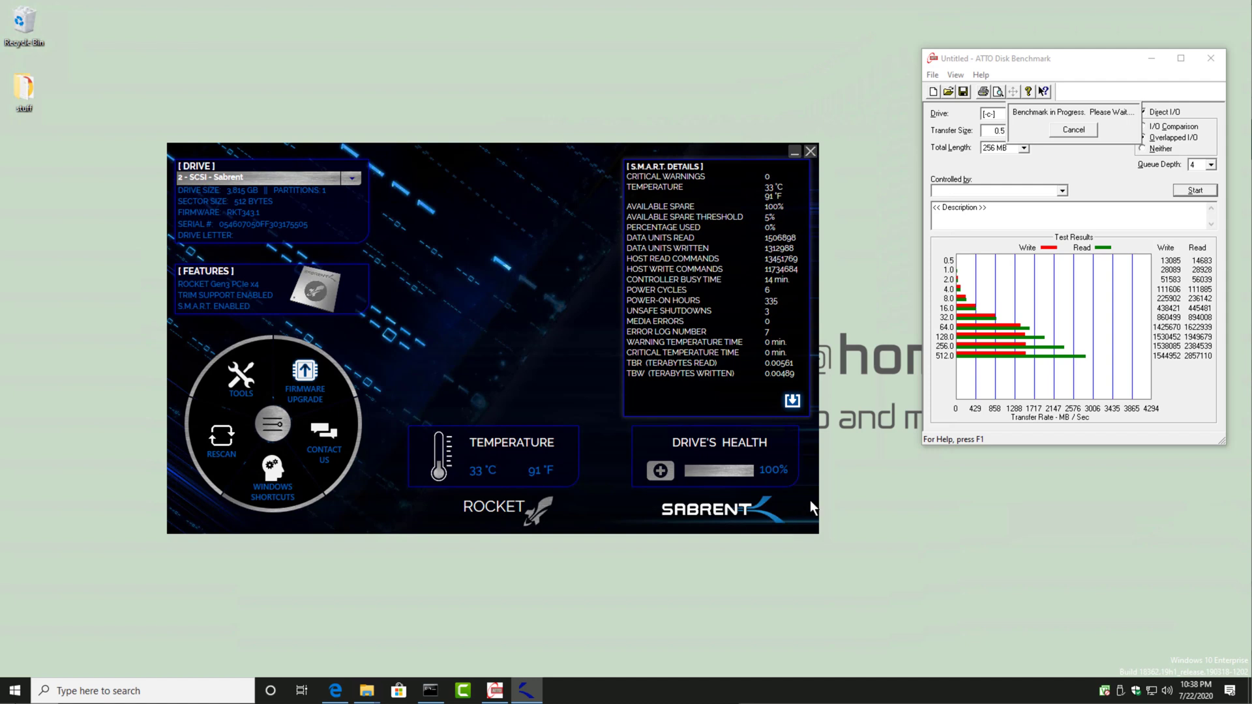
# Step: Cancel the running drive C benchmark and open Disk Management, enlarged to show all four disks
pyautogui.click(1073, 129)
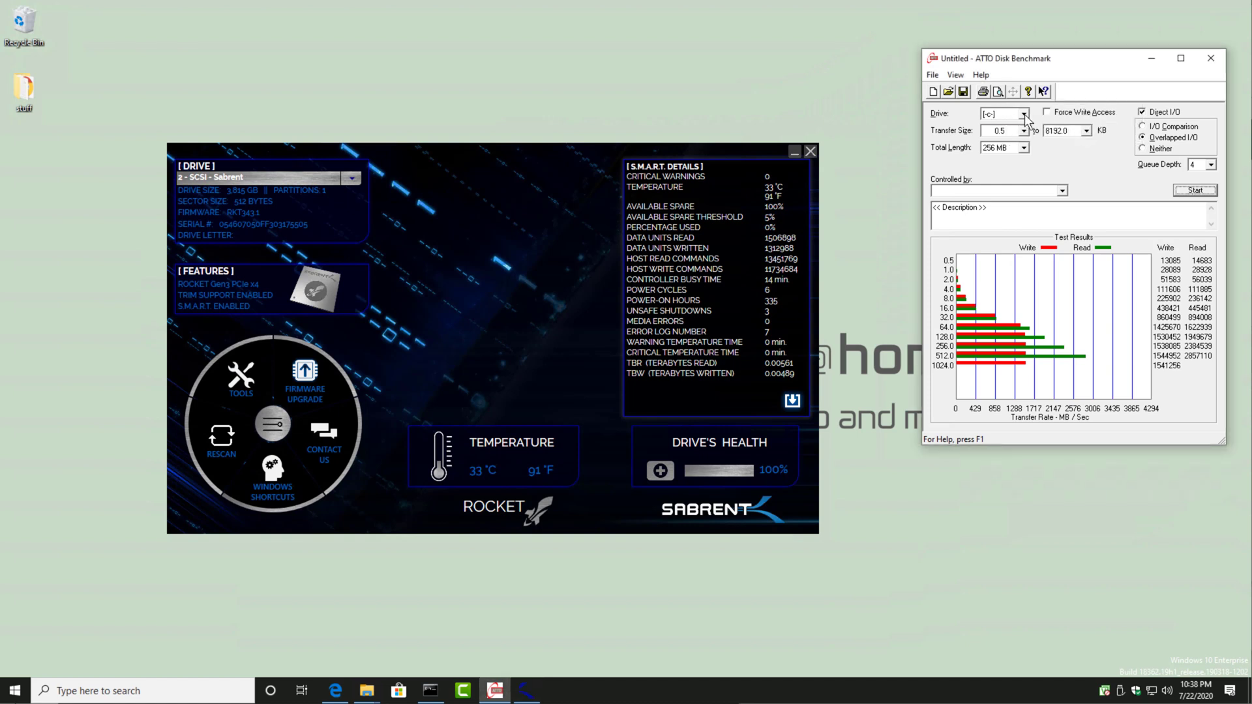
pyautogui.click(1023, 115)
pyautogui.rightClick(15, 690)
pyautogui.click(62, 454)
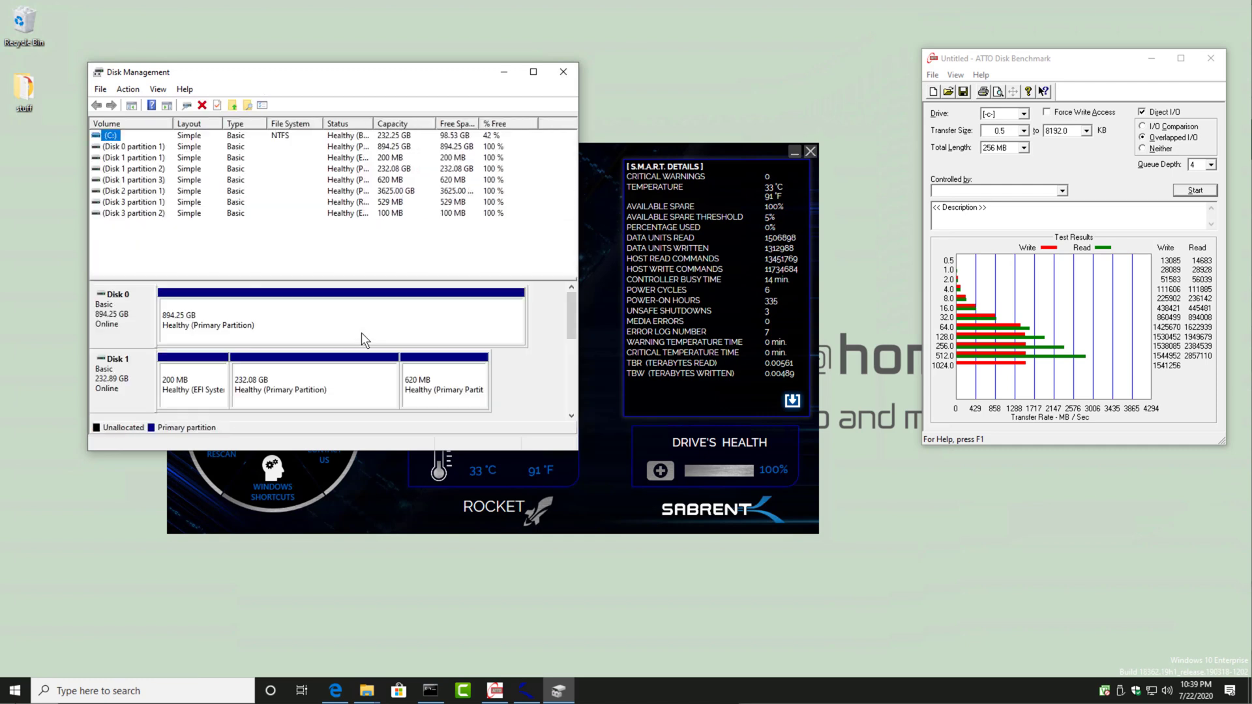
pyautogui.moveTo(578, 450); pyautogui.dragTo(716, 646)
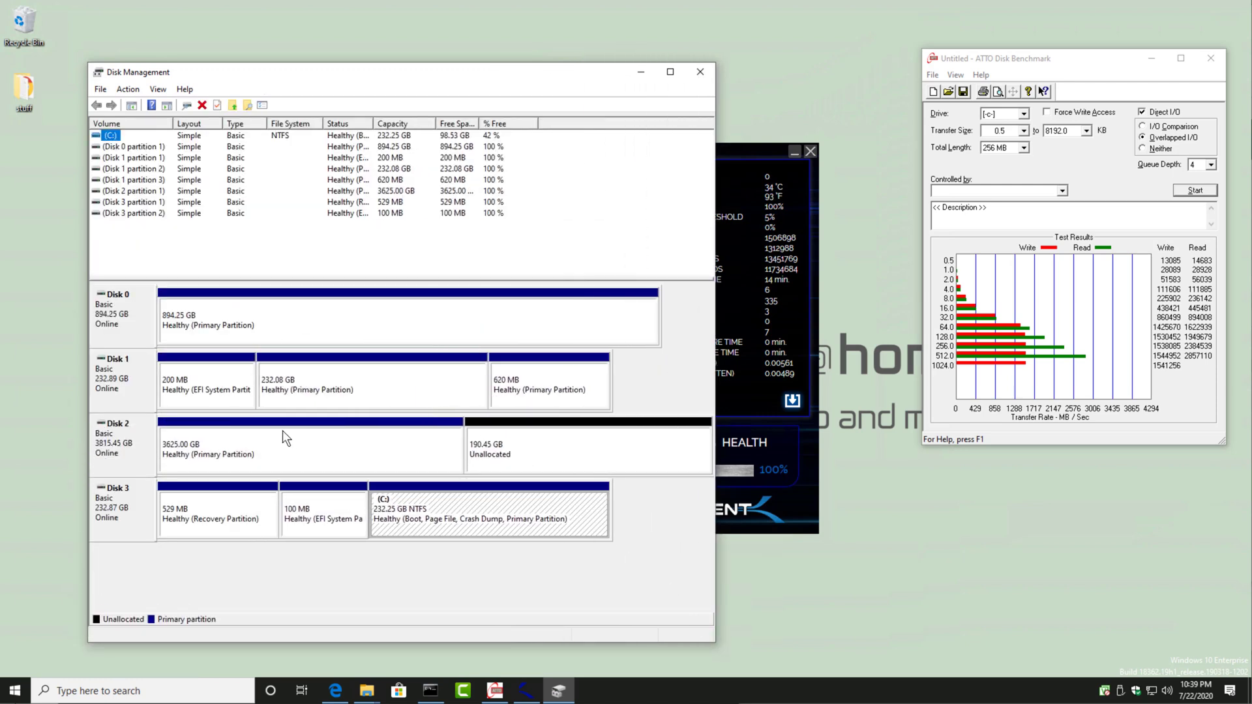
# Step: Delete the 3625 GB primary partition on Disk 2, accepting the removal of a partition not created by Windows
pyautogui.click(331, 445)
pyautogui.rightClick(381, 452)
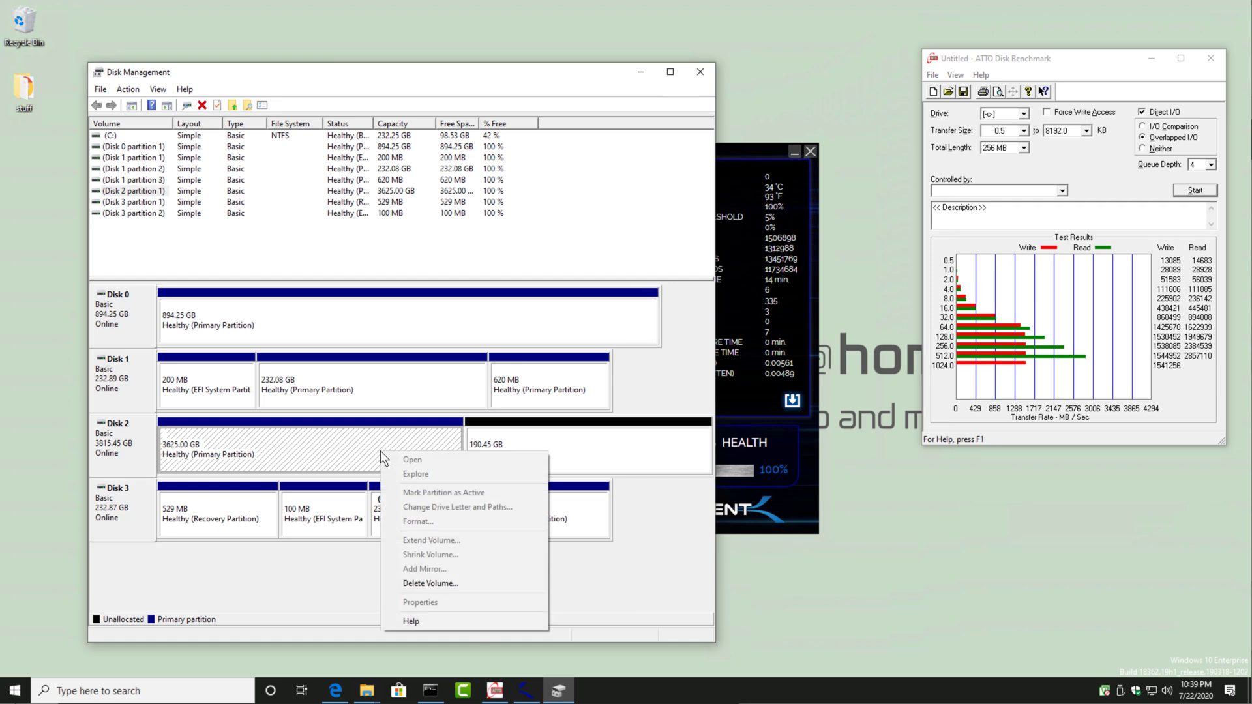
pyautogui.click(418, 584)
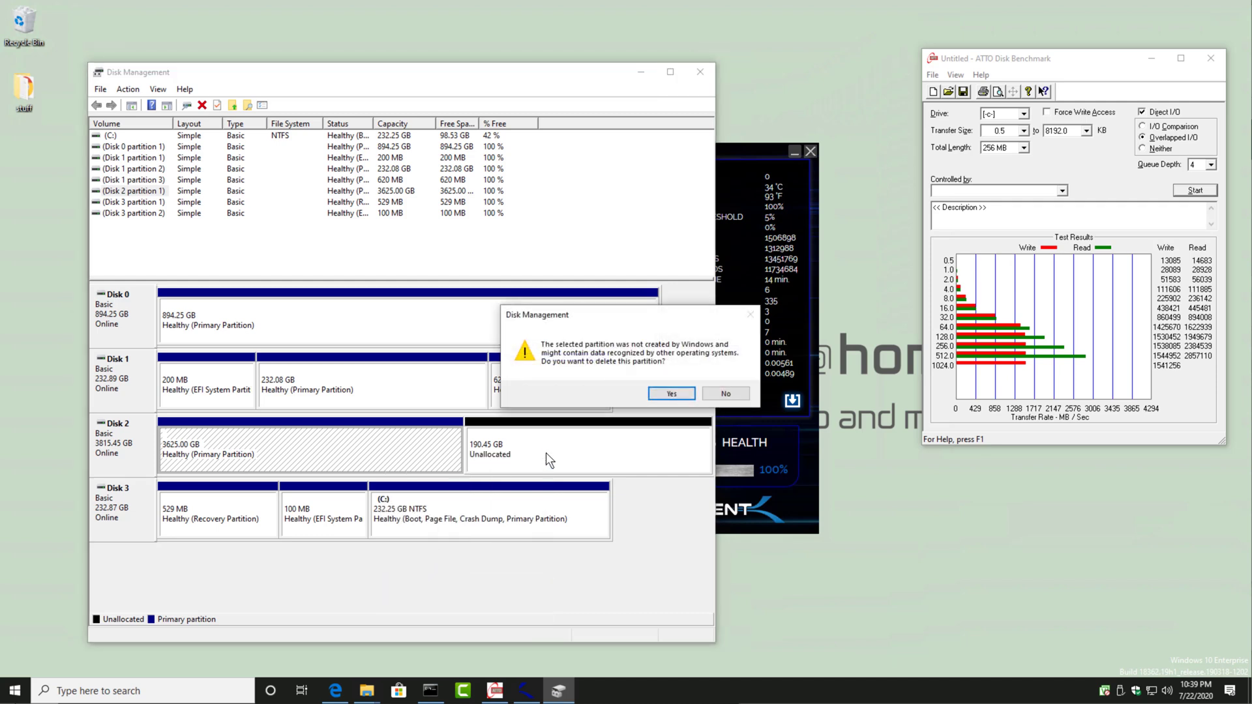
pyautogui.click(673, 394)
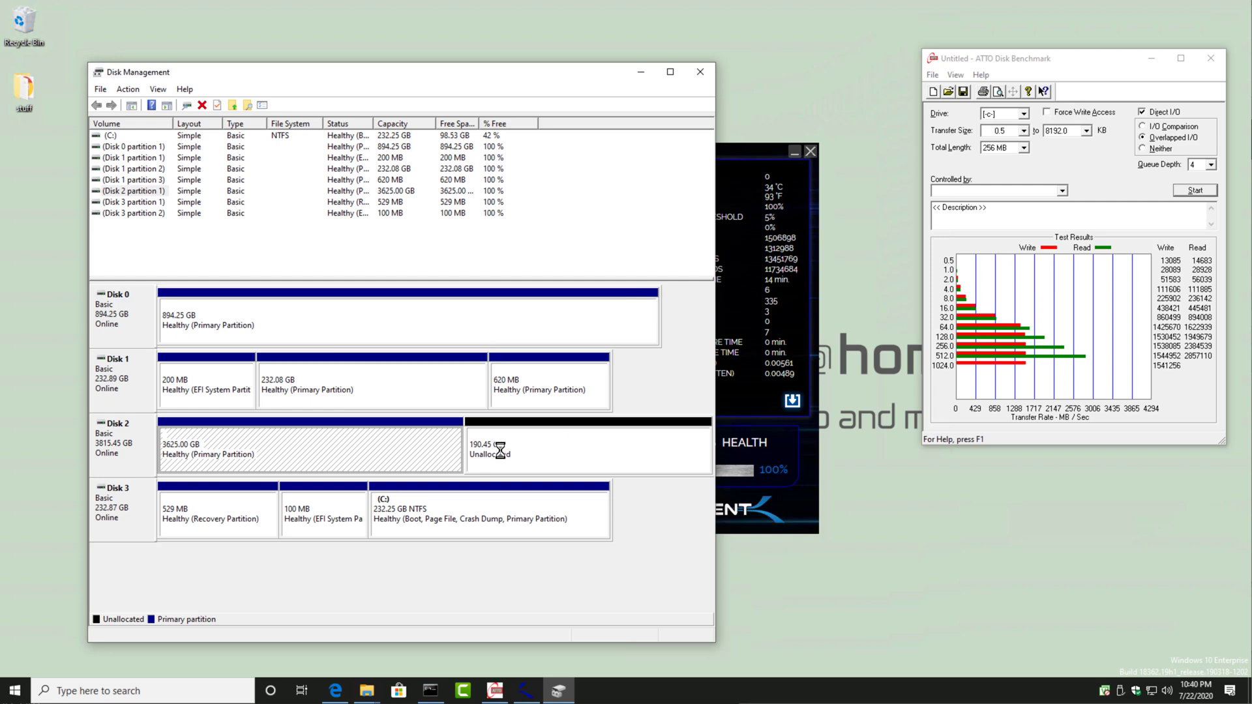
# Step: Set up a new simple volume on Disk 2 using the maximum size of 3907017 MB and drive letter D
pyautogui.rightClick(430, 449)
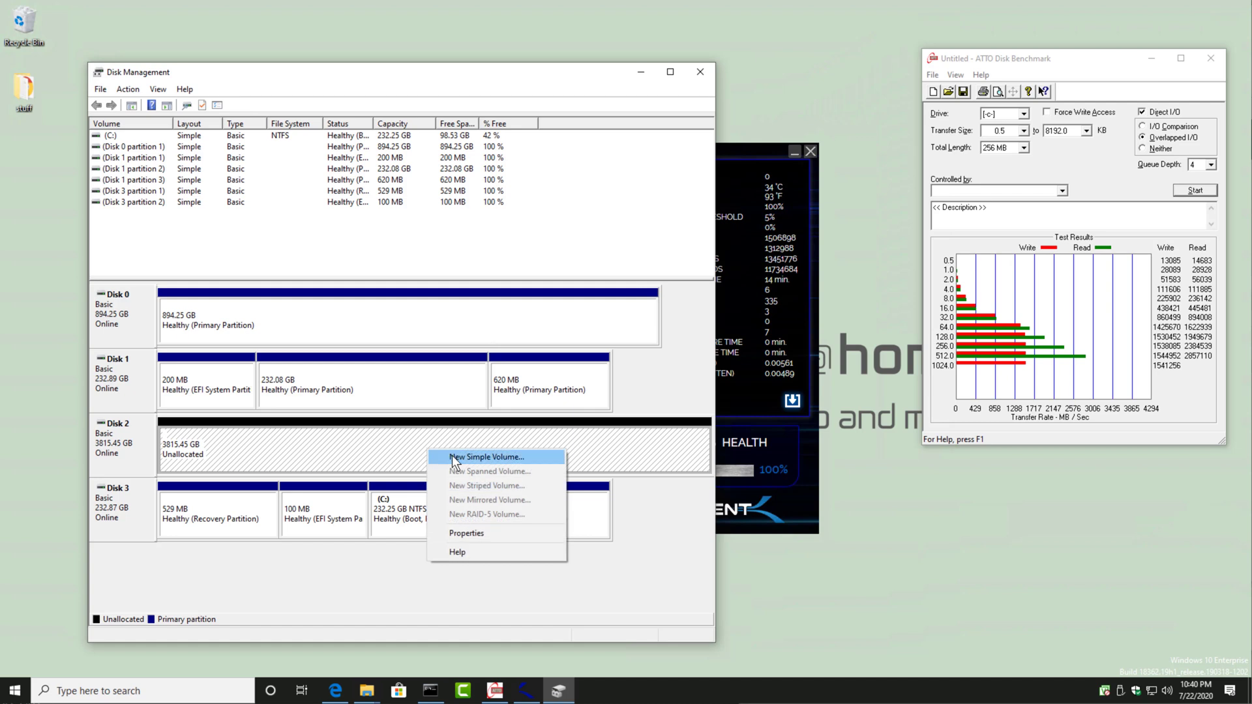
pyautogui.click(452, 456)
pyautogui.click(343, 373)
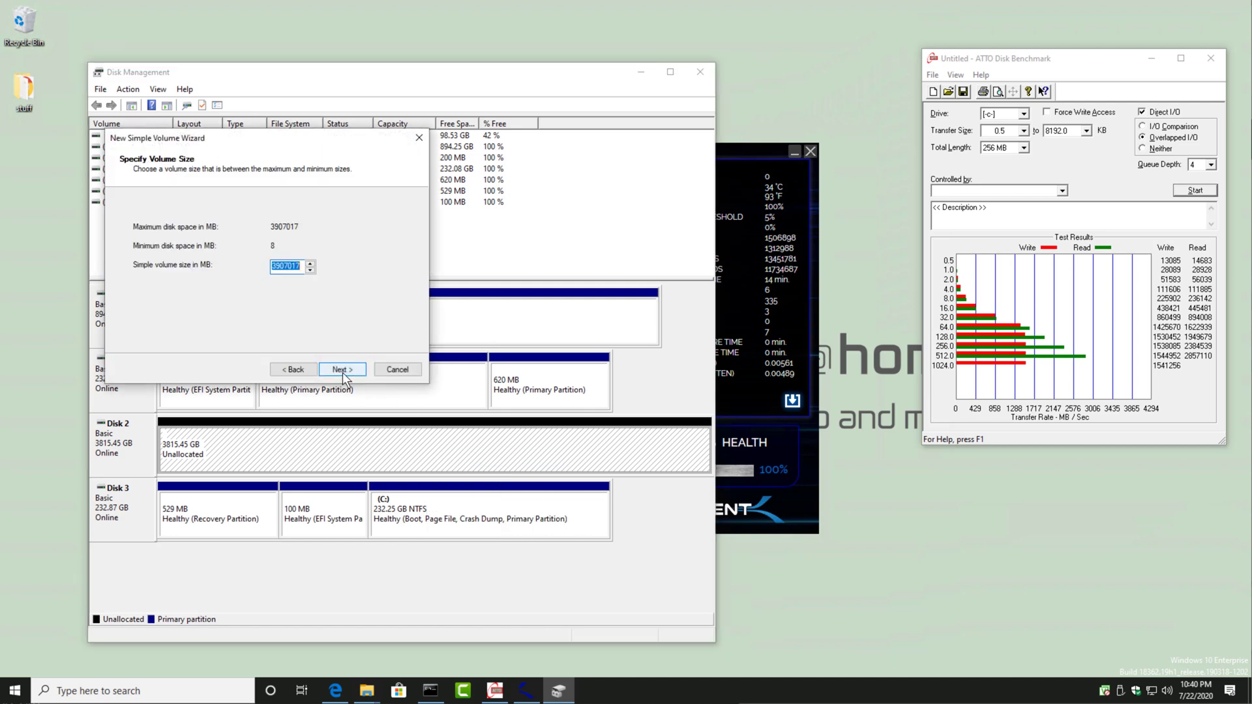
pyautogui.click(343, 373)
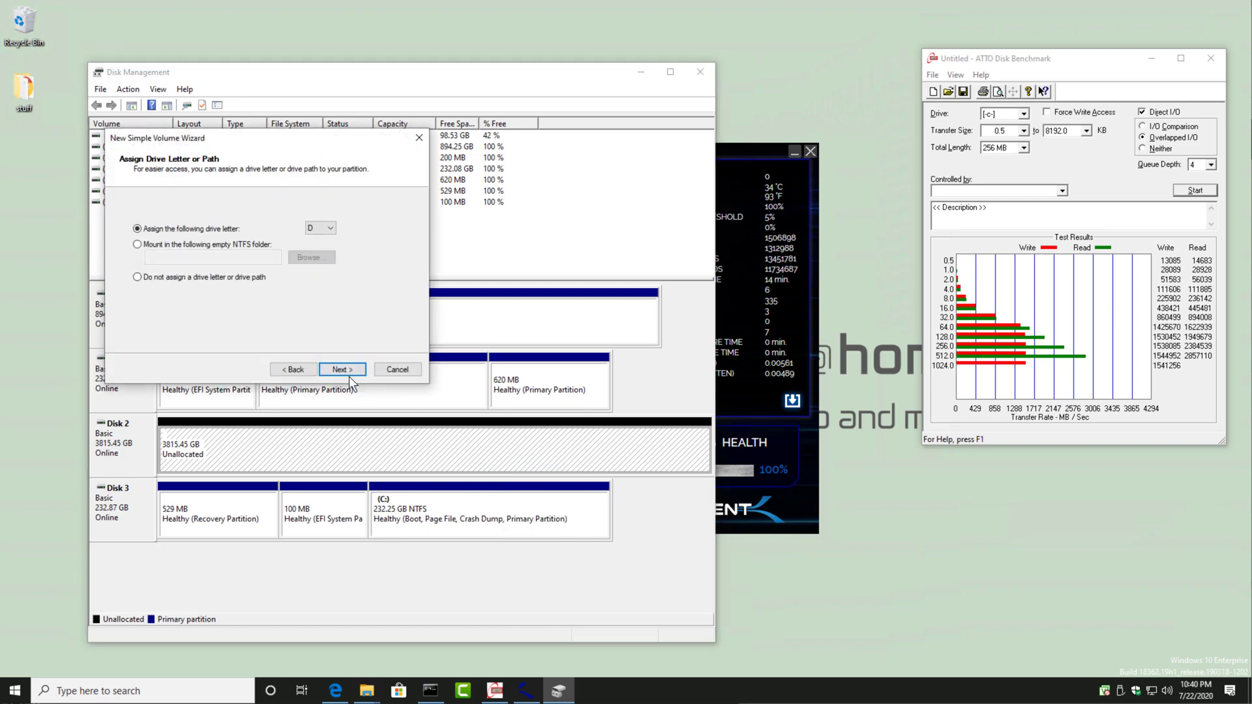
pyautogui.click(341, 373)
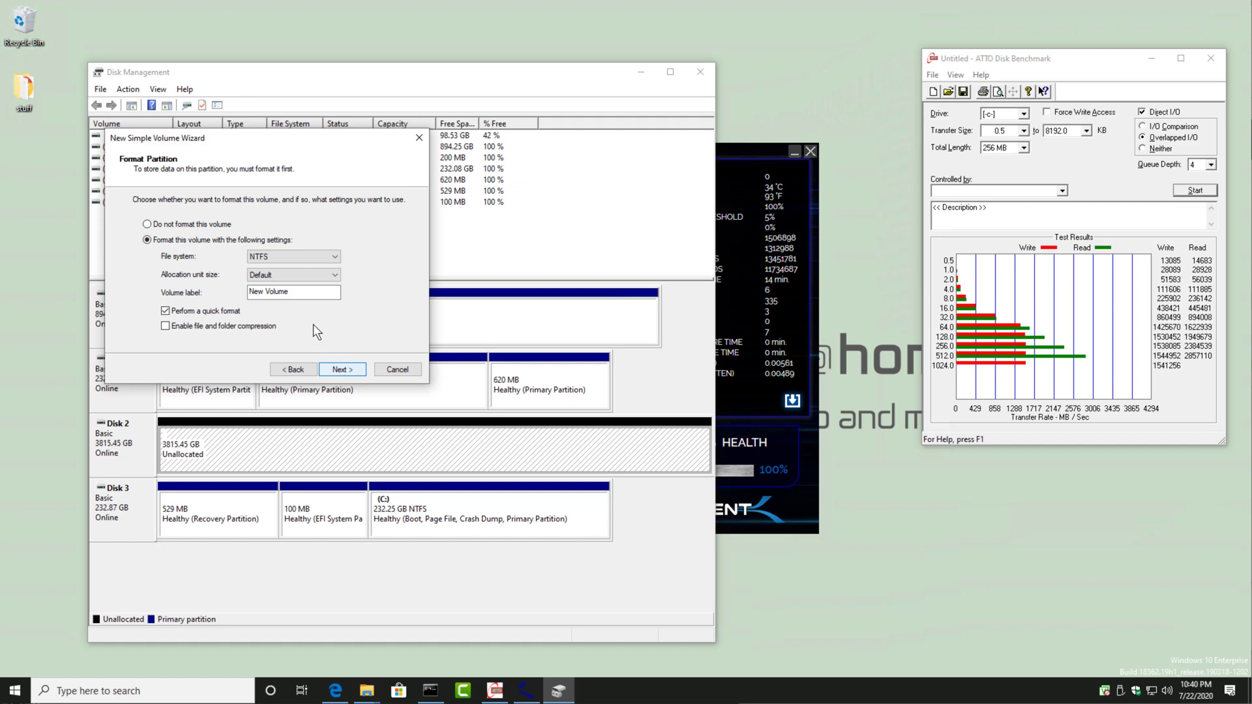
# Step: Label the volume 4TB_Sabrent, create it with a quick NTFS format, and close Disk Management
pyautogui.moveTo(300, 294); pyautogui.dragTo(208, 314)
pyautogui.write('4TB Sabrent')
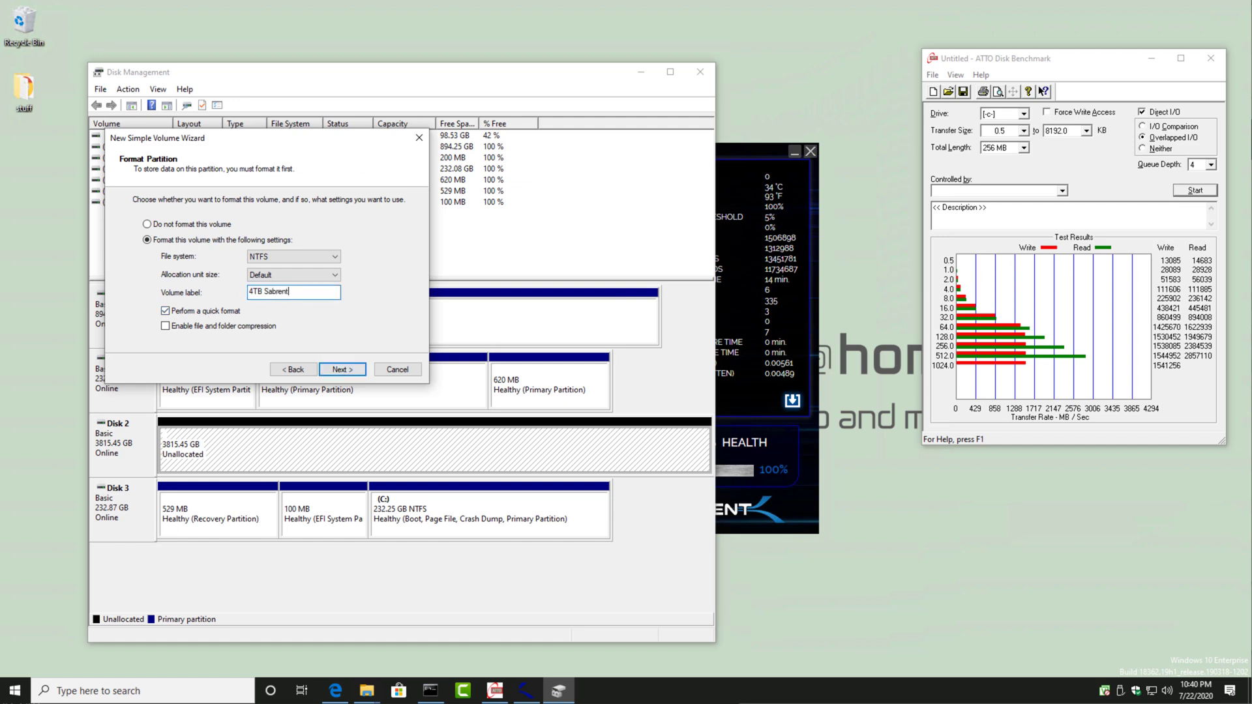
pyautogui.hotkey('ctrl', 'Left')
pyautogui.press('BackSpace')
pyautogui.write('_')
pyautogui.click(343, 370)
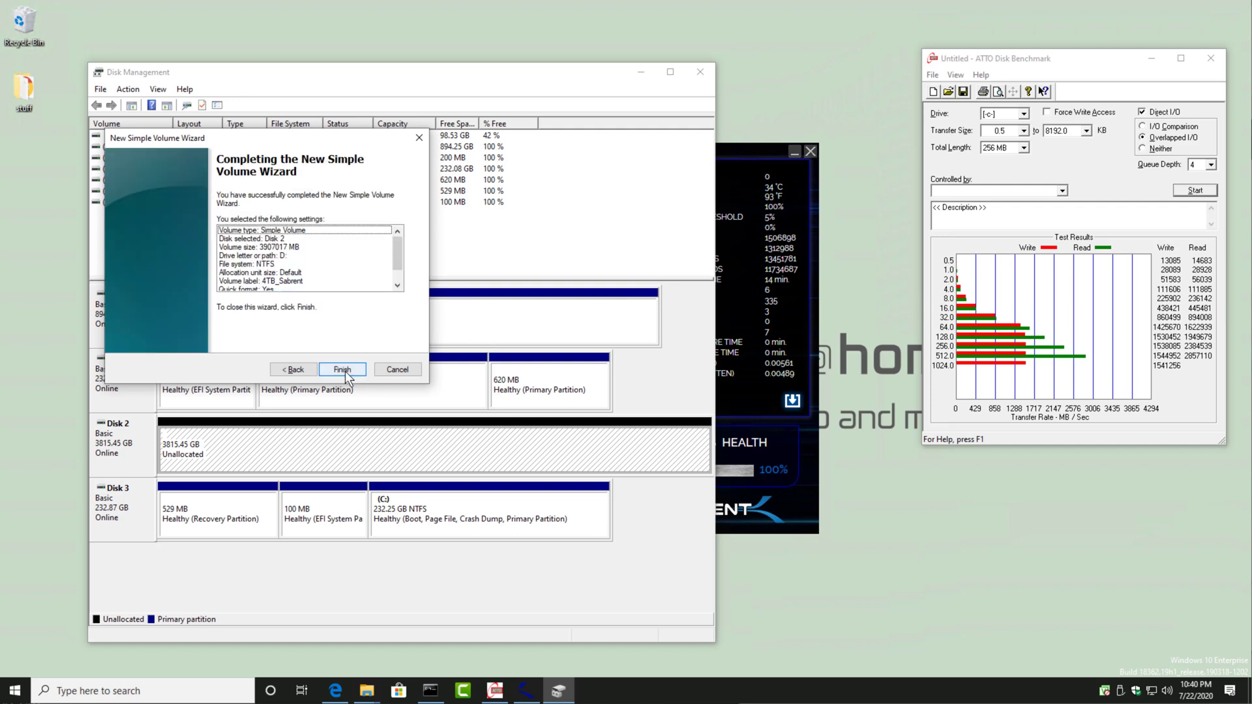
pyautogui.click(344, 371)
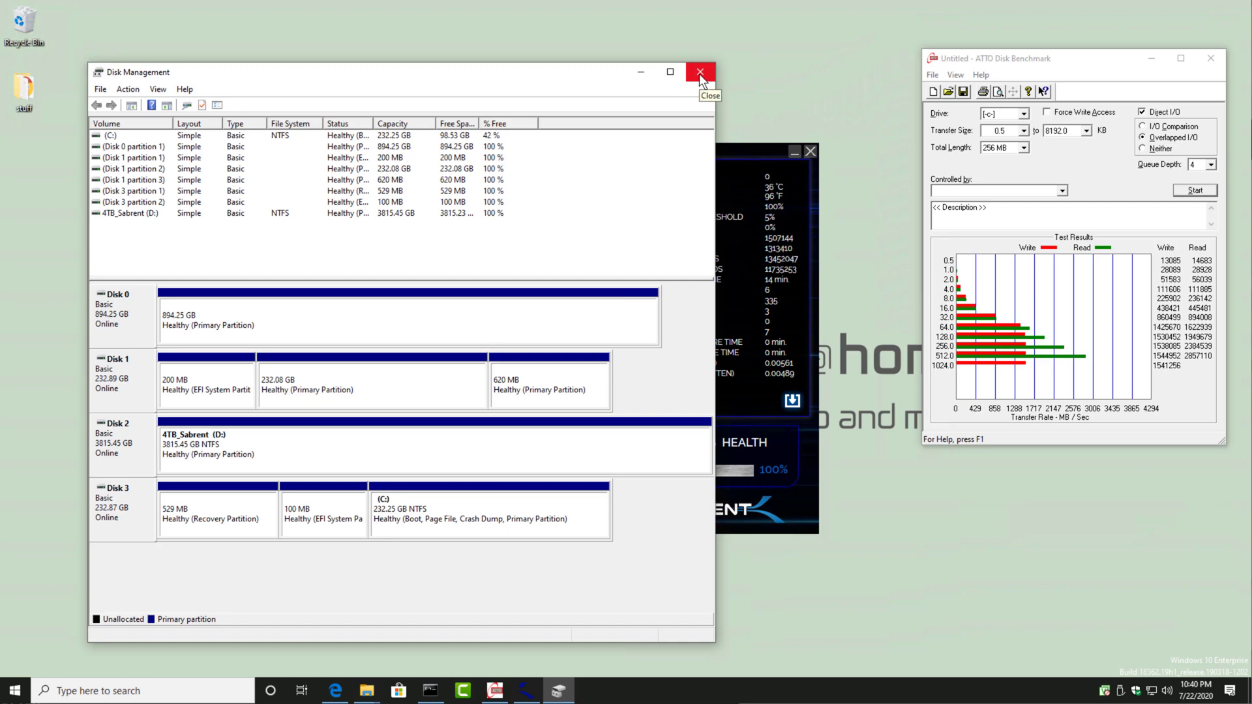
pyautogui.click(699, 73)
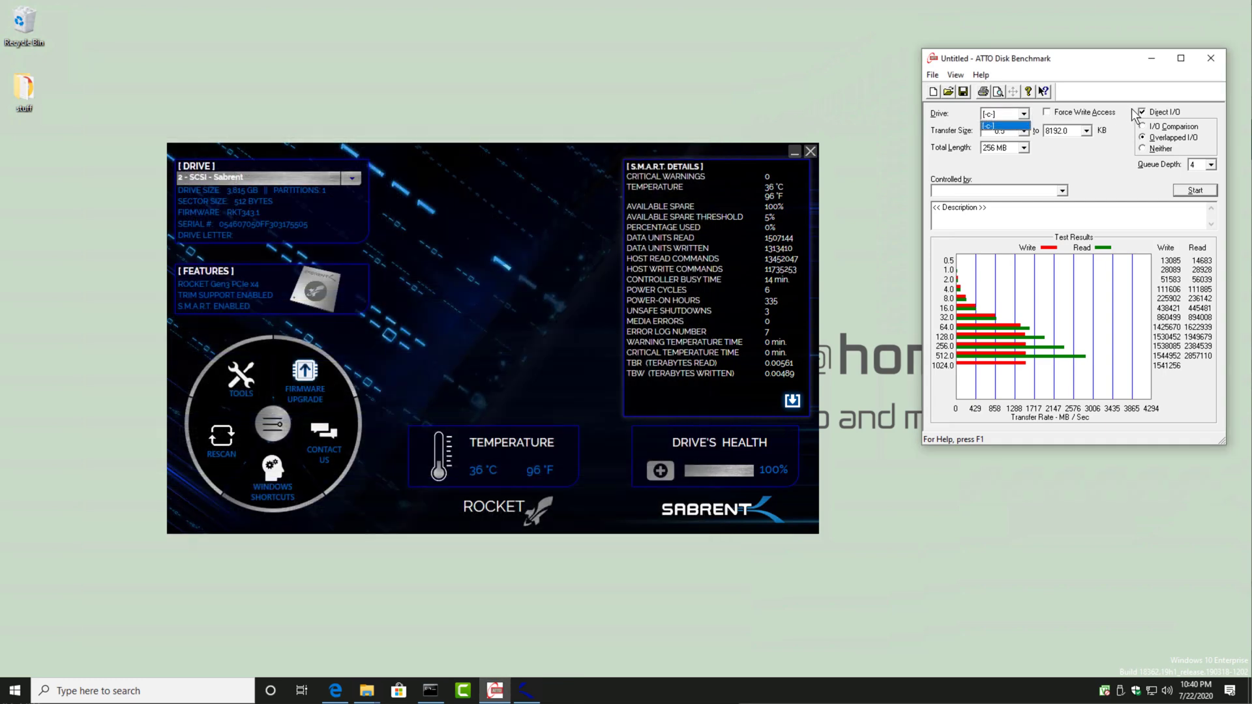
# Step: Close ATTO Disk Benchmark without saving and relaunch Bench32.exe from the Downloads folder, allowing it to make changes to the device
pyautogui.click(1215, 59)
pyautogui.click(1214, 58)
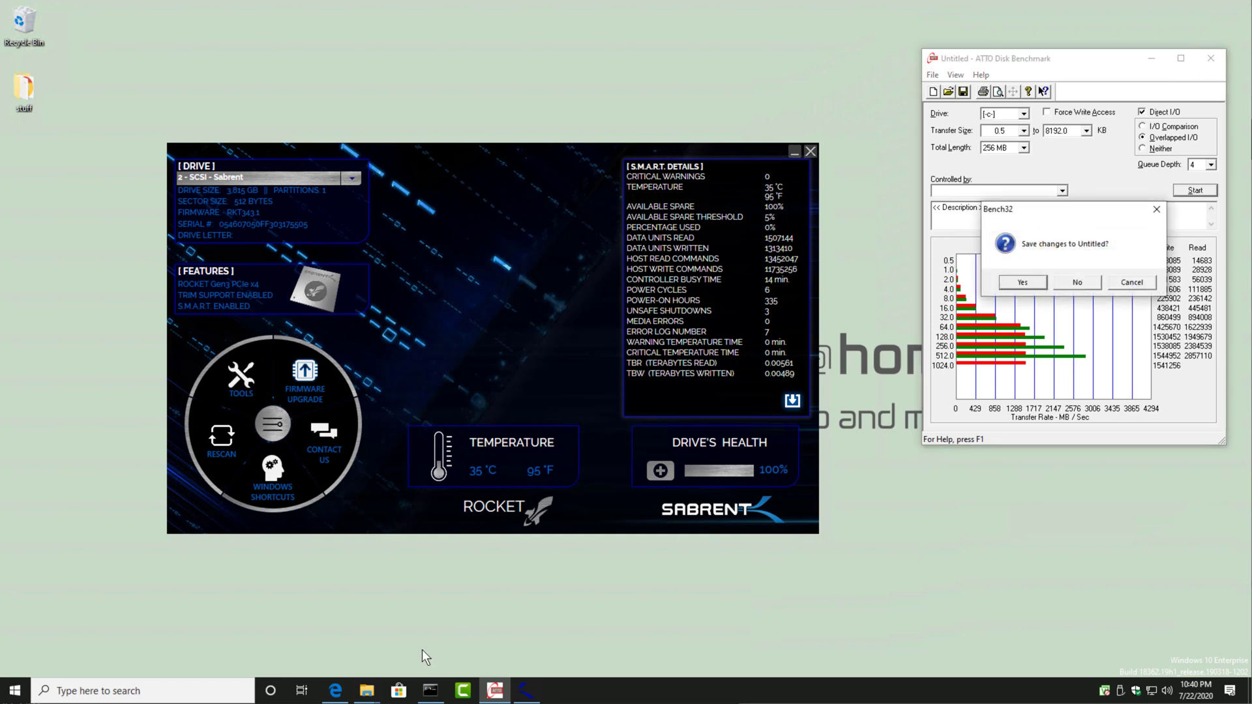
pyautogui.click(1077, 282)
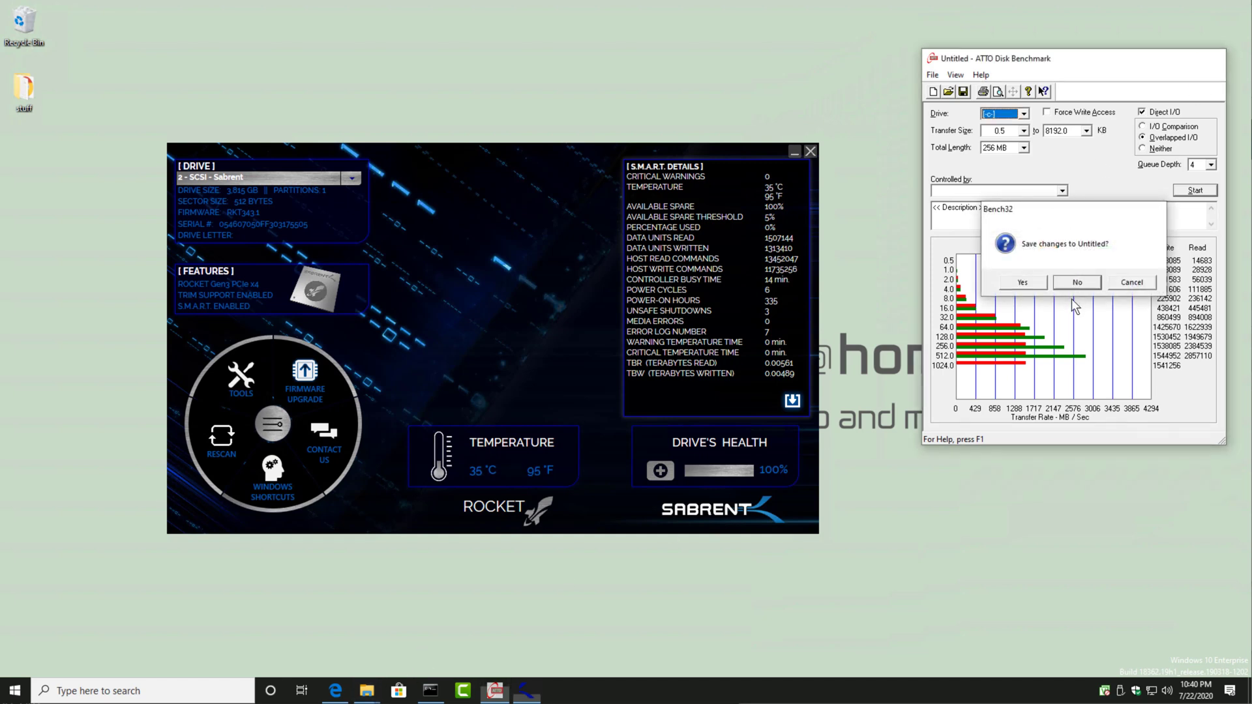
pyautogui.moveTo(367, 691)
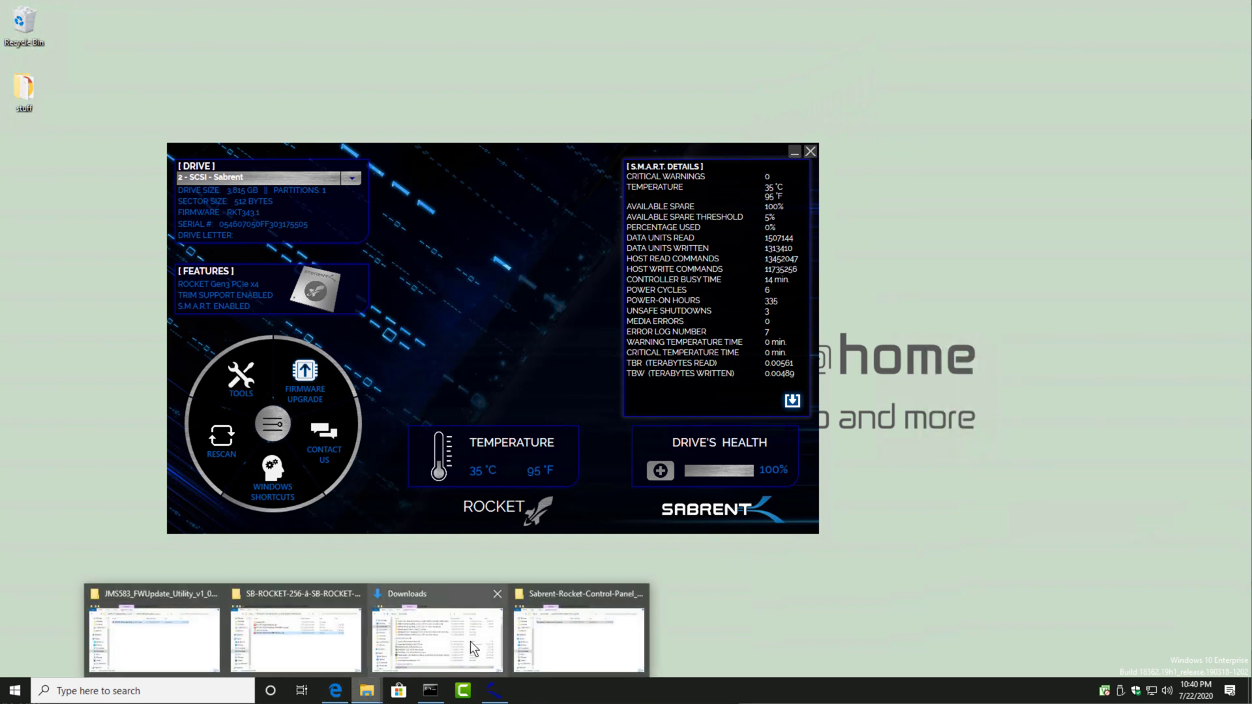
pyautogui.click(453, 644)
pyautogui.click(472, 587)
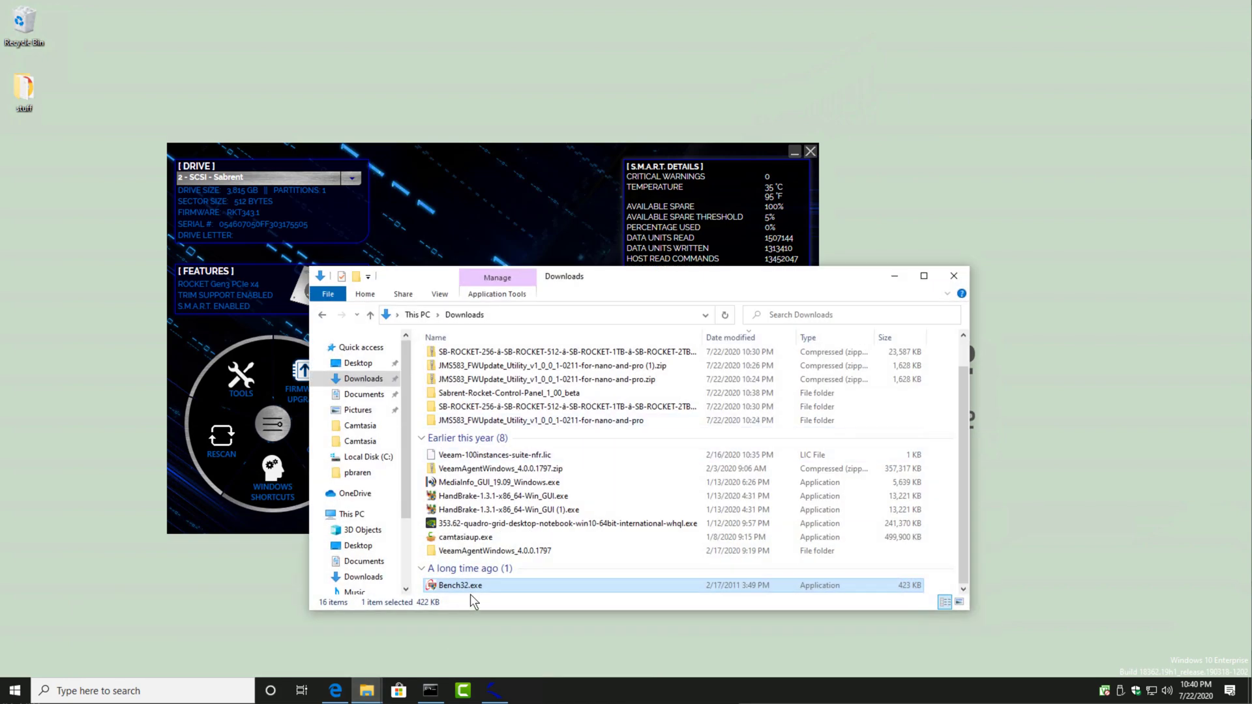
pyautogui.doubleClick(474, 585)
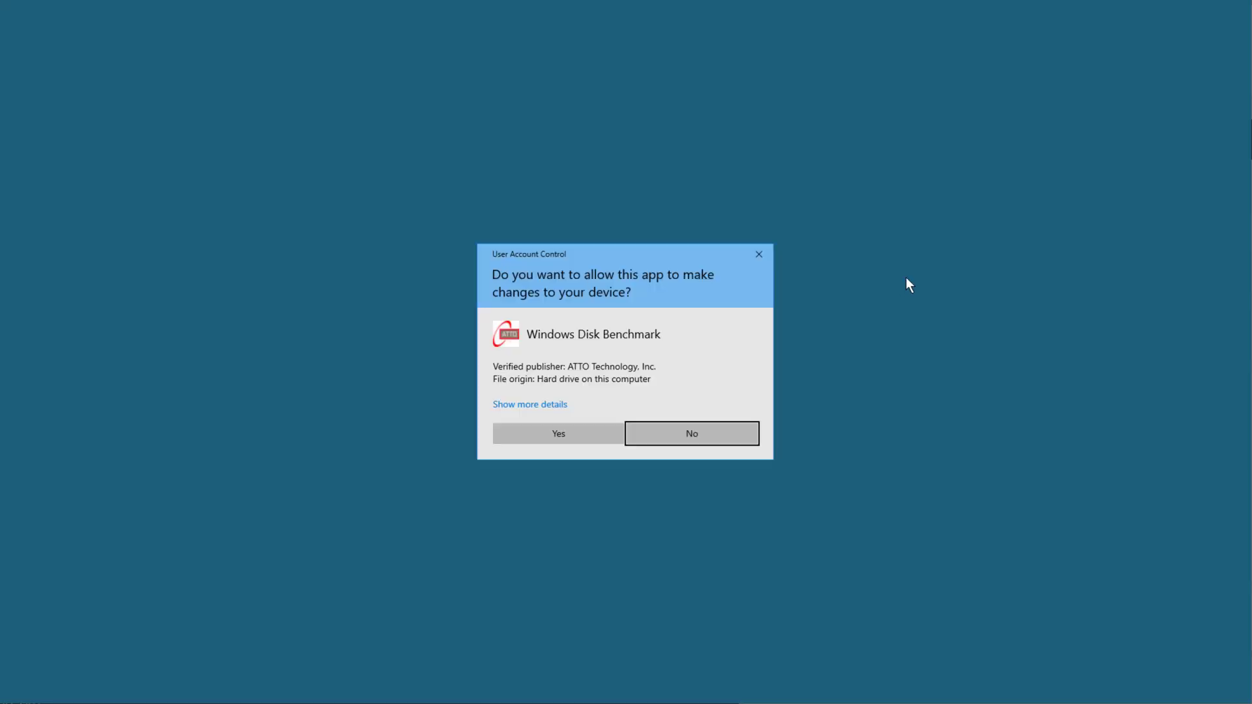
pyautogui.click(575, 430)
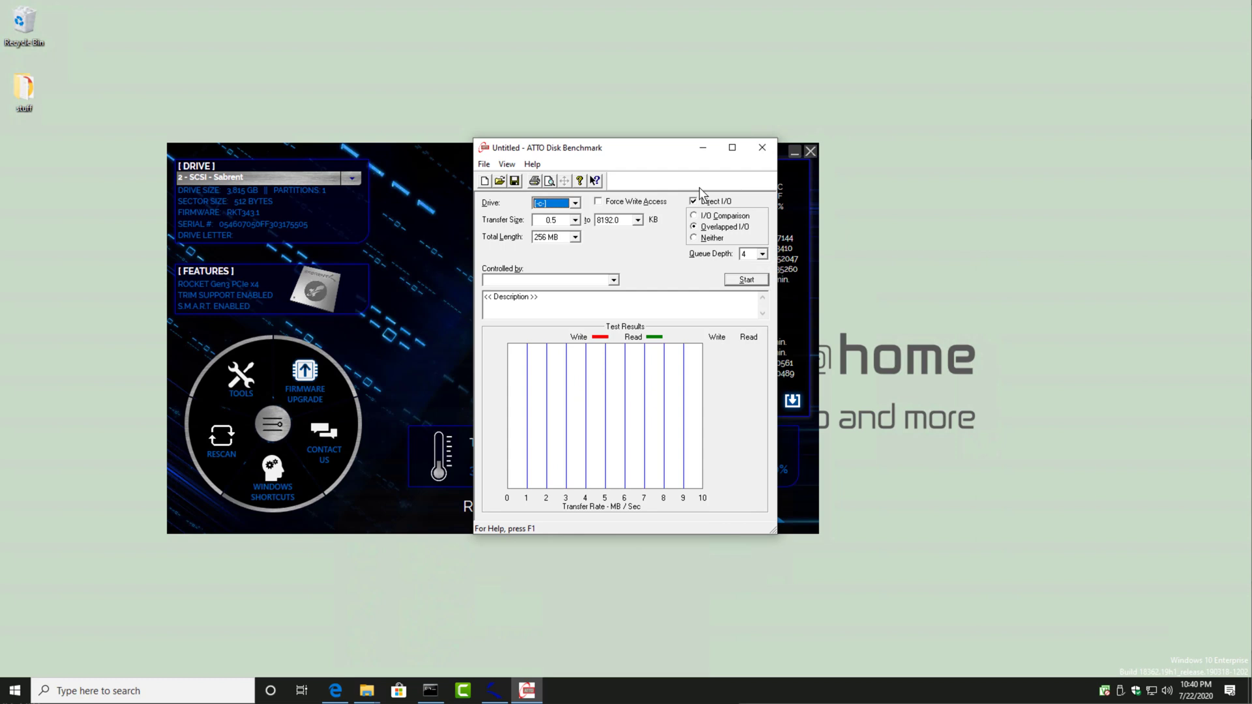
# Step: Choose drive D in ATTO Disk Benchmark, place its window beside the Control Panel, and run the benchmark
pyautogui.click(575, 203)
pyautogui.click(551, 224)
pyautogui.moveTo(628, 150); pyautogui.dragTo(1023, 158)
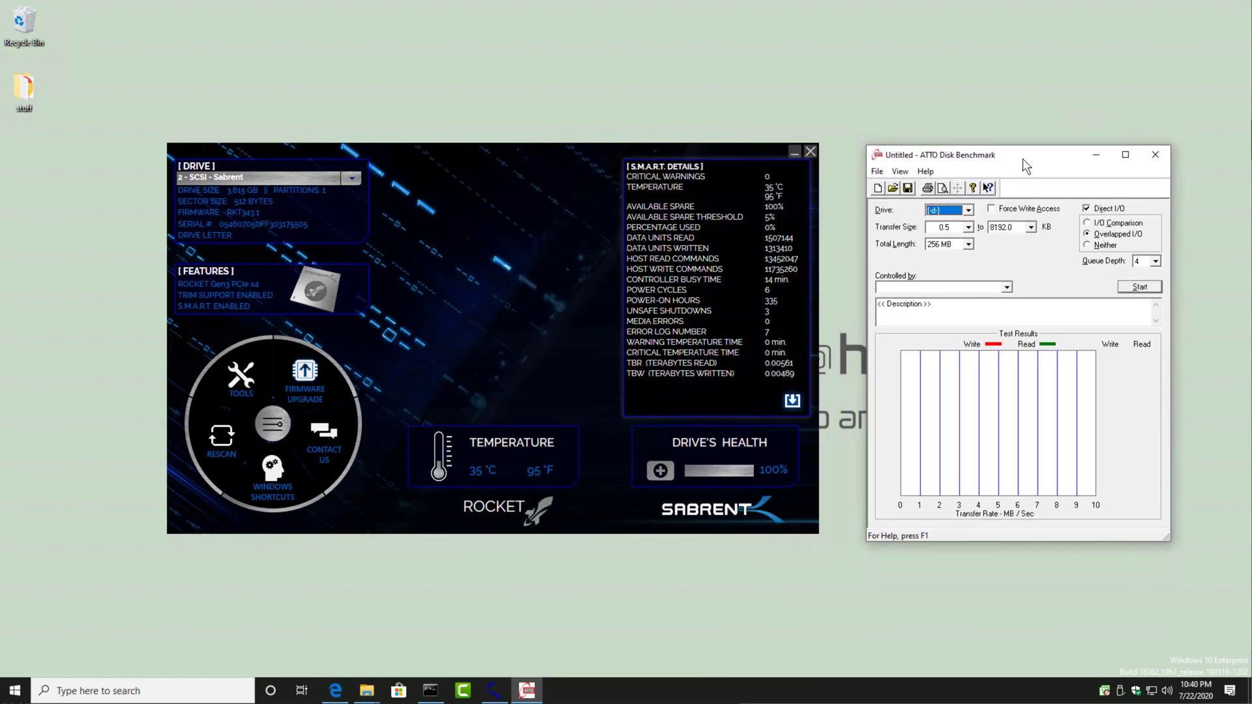
pyautogui.click(1126, 291)
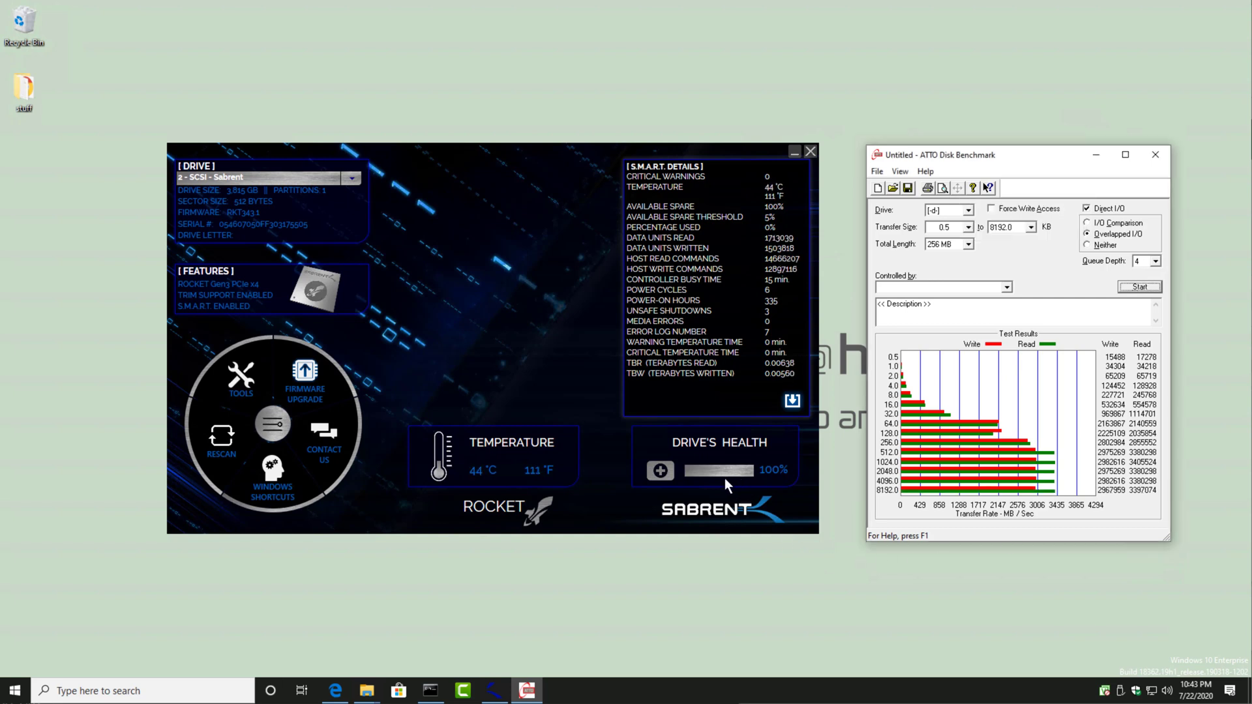
pyautogui.click(661, 471)
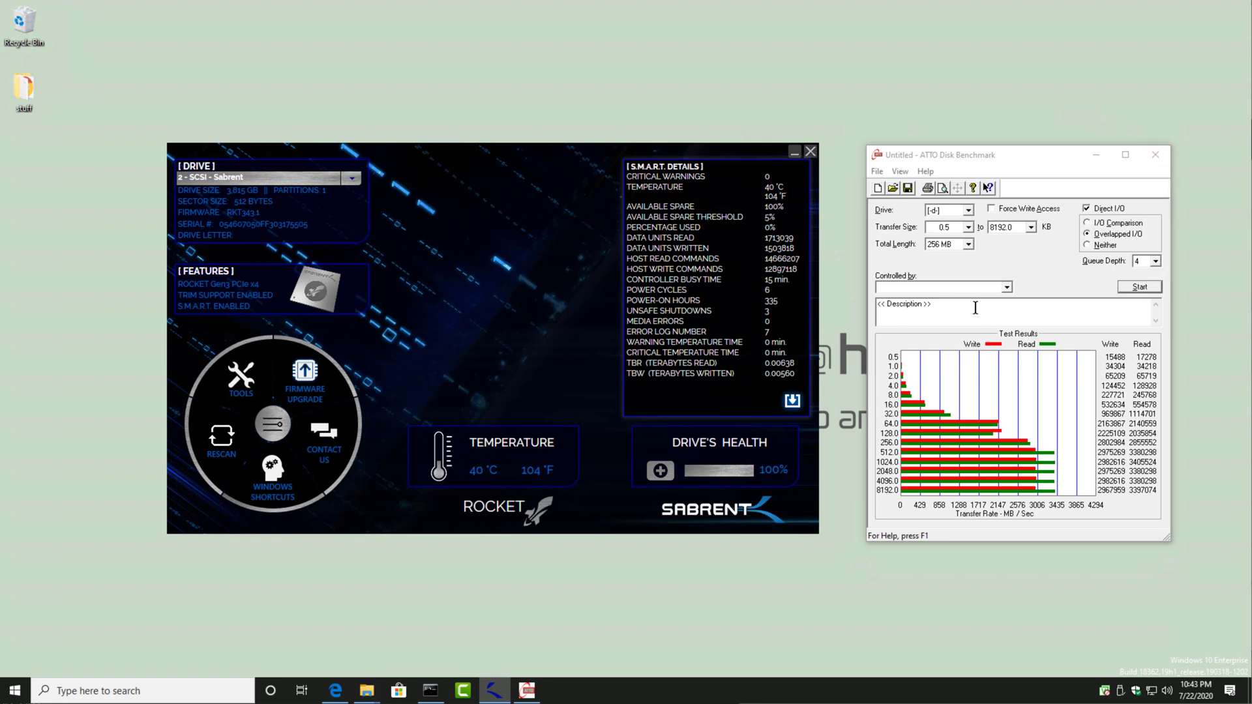
# Step: Enter Sabrent Rocket 4TB as the benchmark description, then close ATTO Disk Benchmark without saving
pyautogui.moveTo(975, 307); pyautogui.dragTo(832, 305)
pyautogui.write('Sabrent Roc')
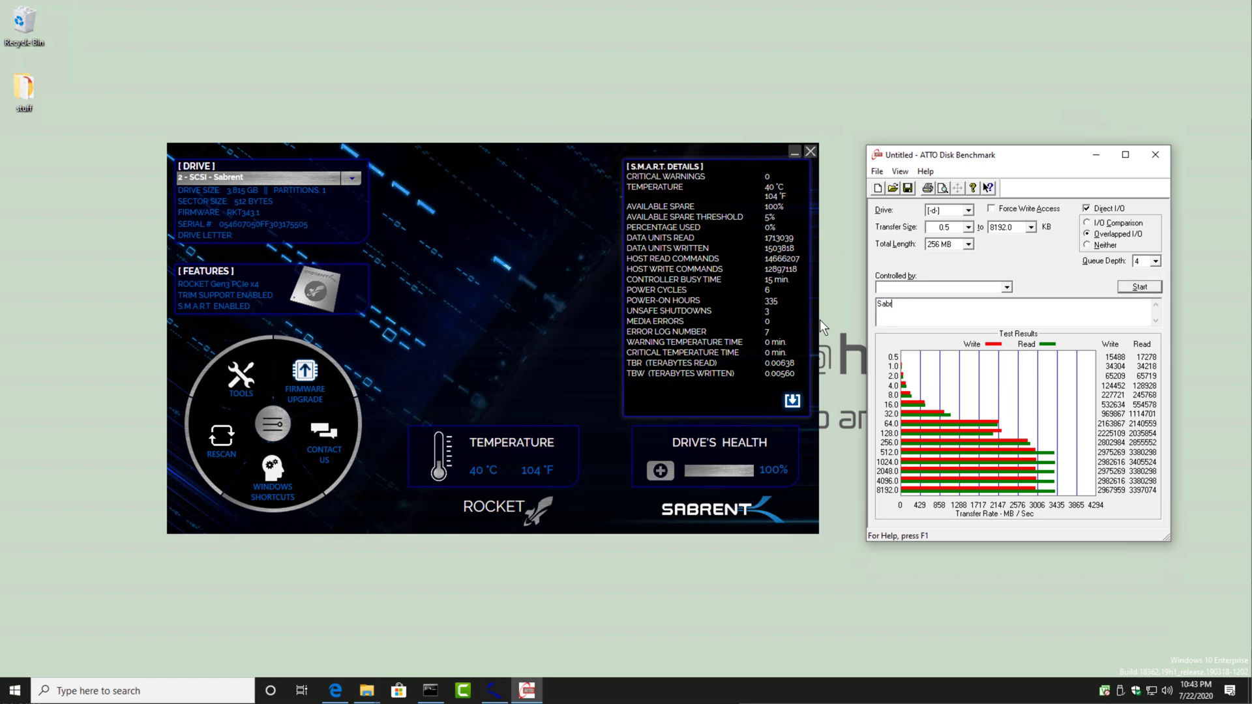
pyautogui.write('4TB')
pyautogui.click(463, 612)
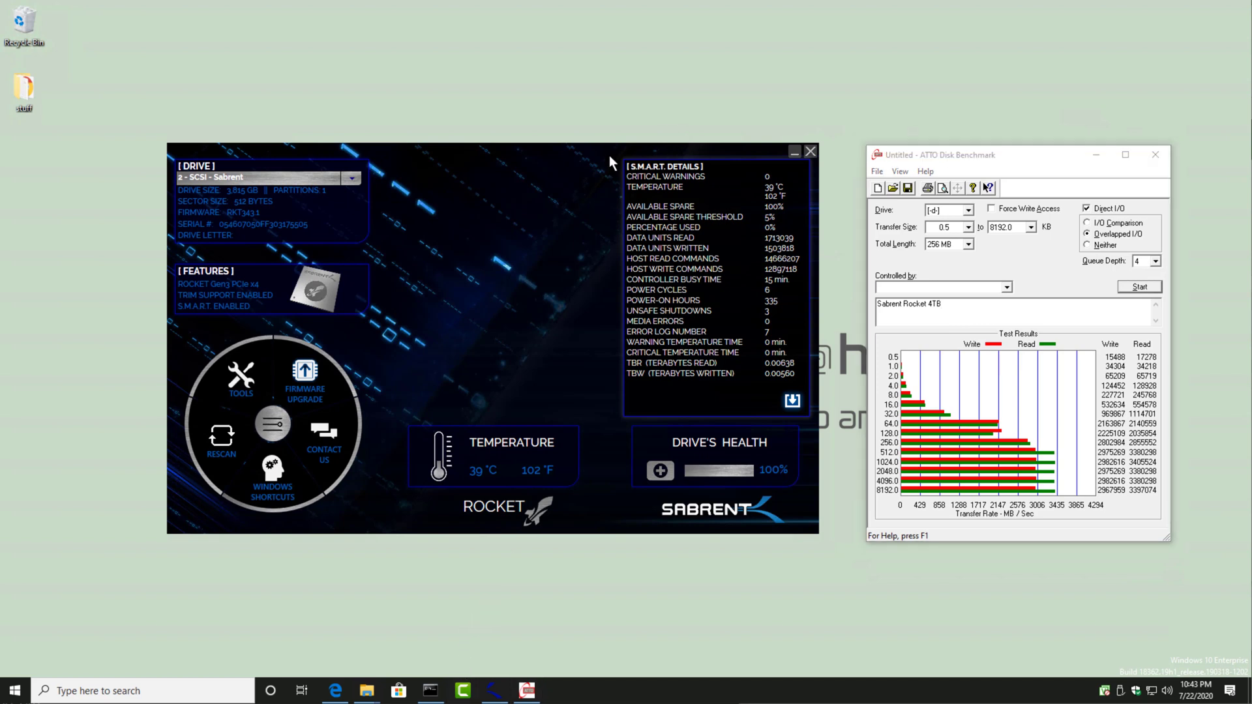
pyautogui.click(1155, 155)
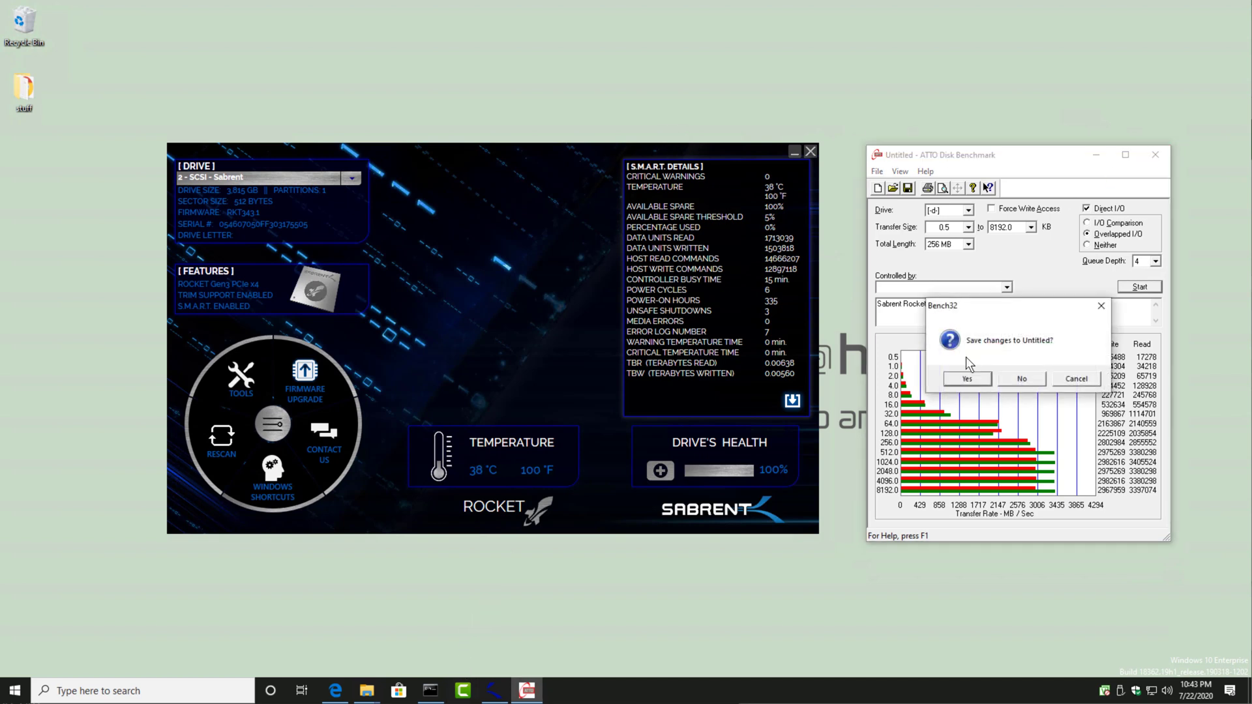
pyautogui.click(1021, 378)
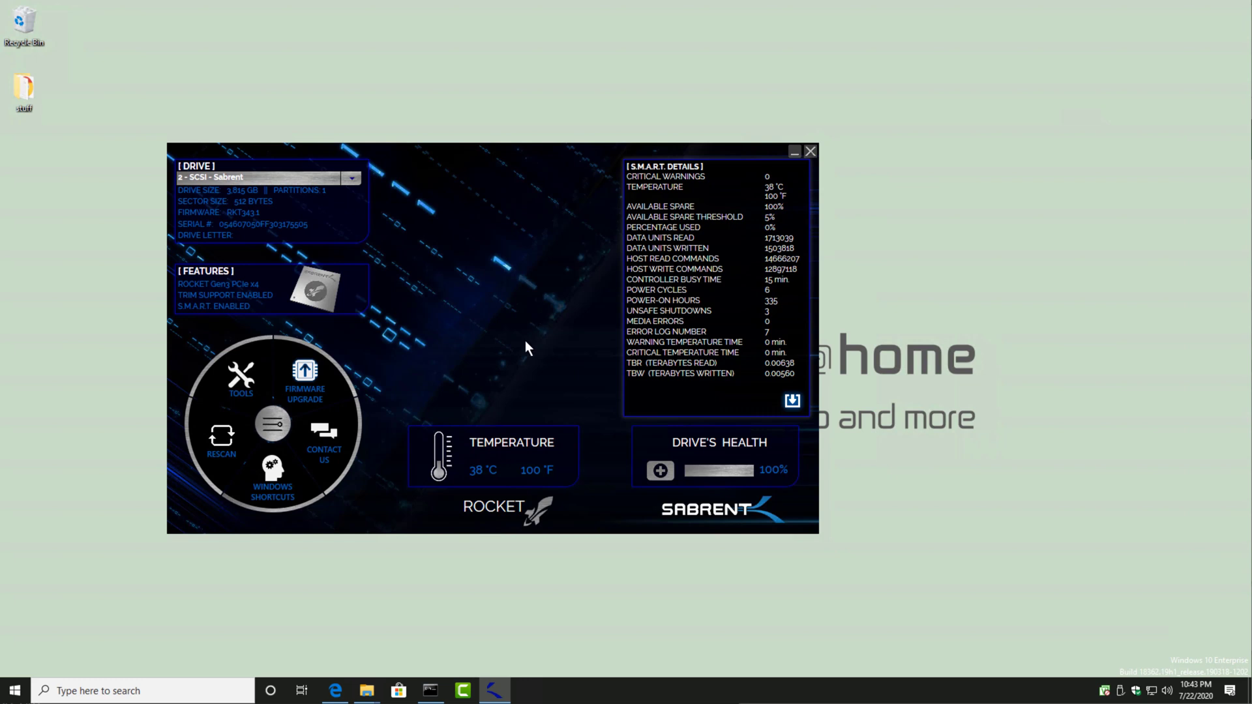
# Step: Center the Rocket Control Panel window, check for a firmware upgrade for the Sabrent drive, and dismiss the notice
pyautogui.moveTo(535, 157); pyautogui.dragTo(674, 161)
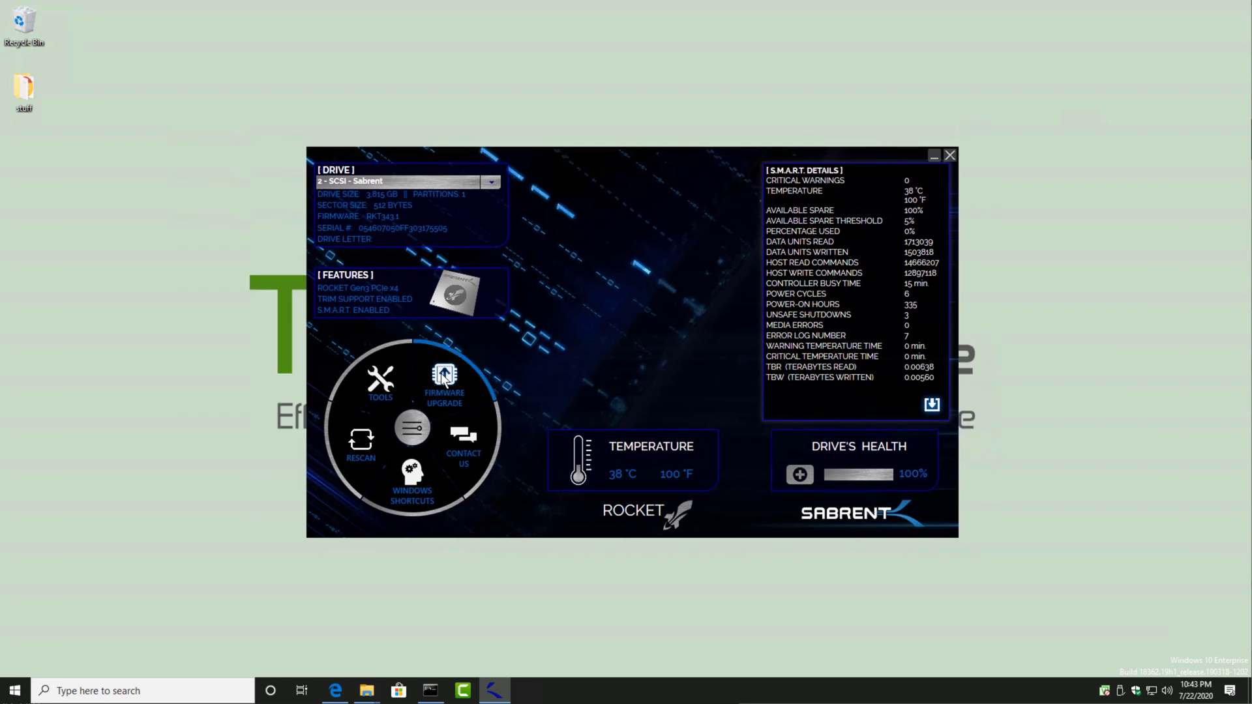
pyautogui.click(443, 379)
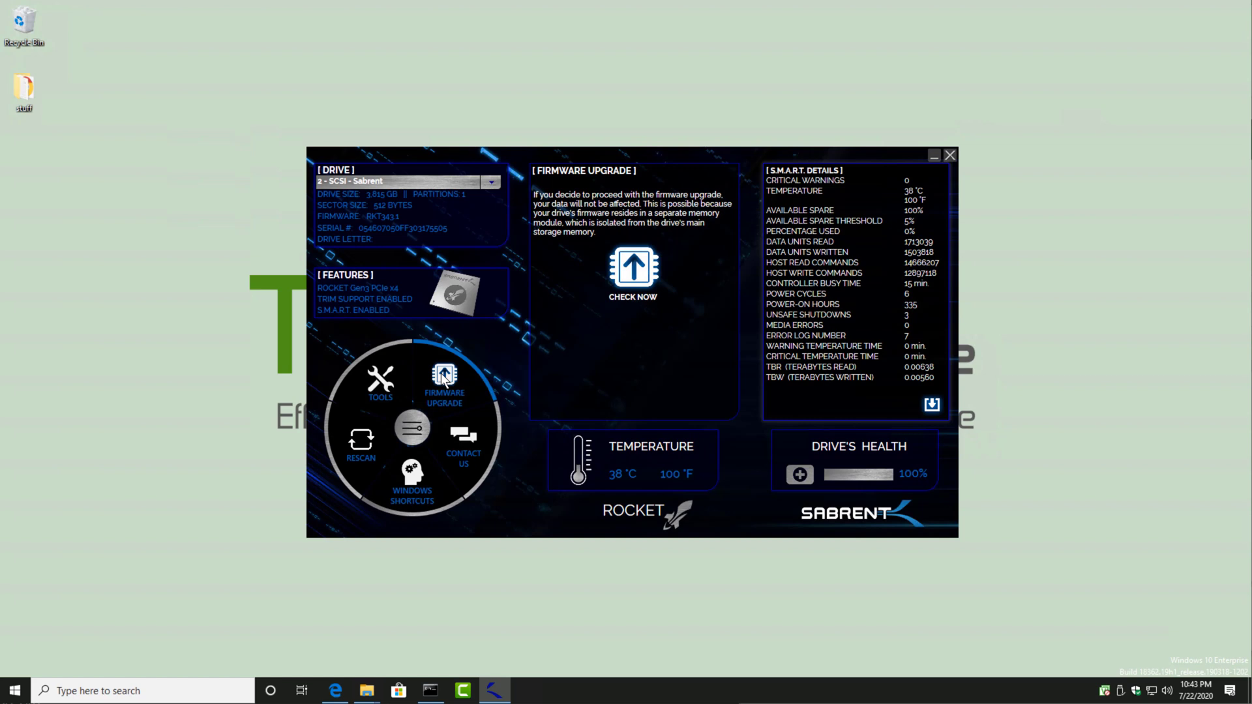
pyautogui.click(652, 302)
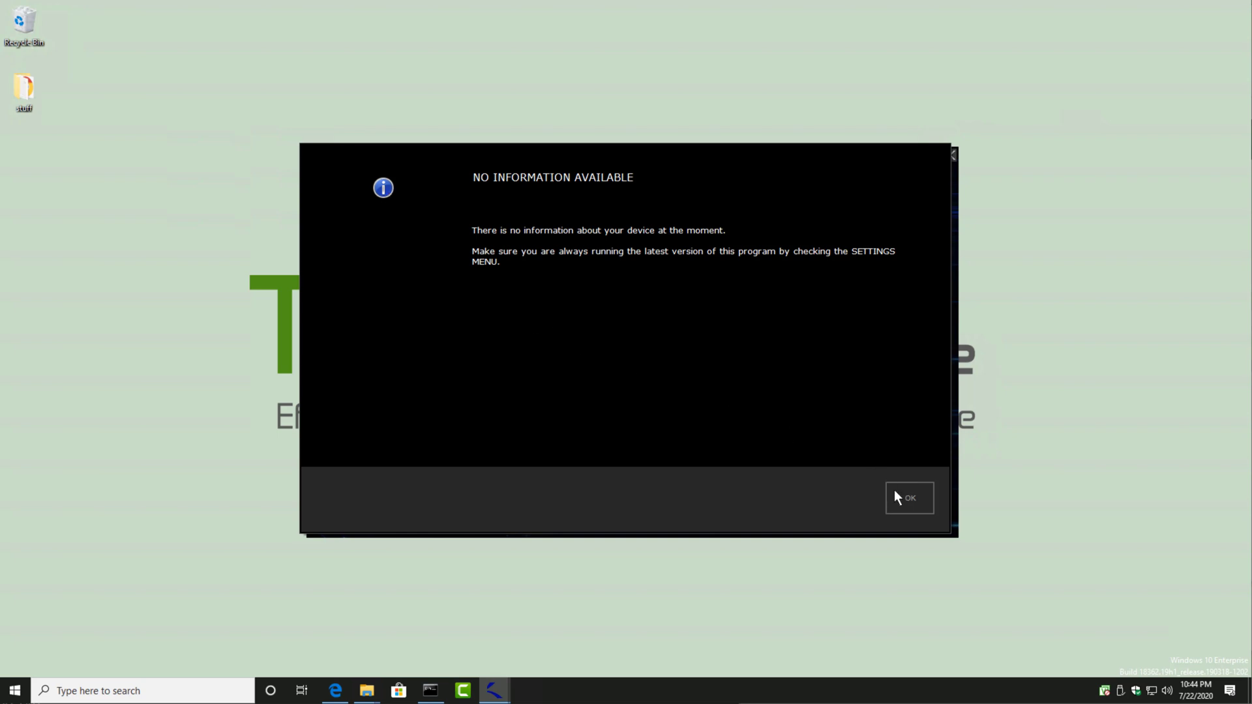
pyautogui.click(913, 507)
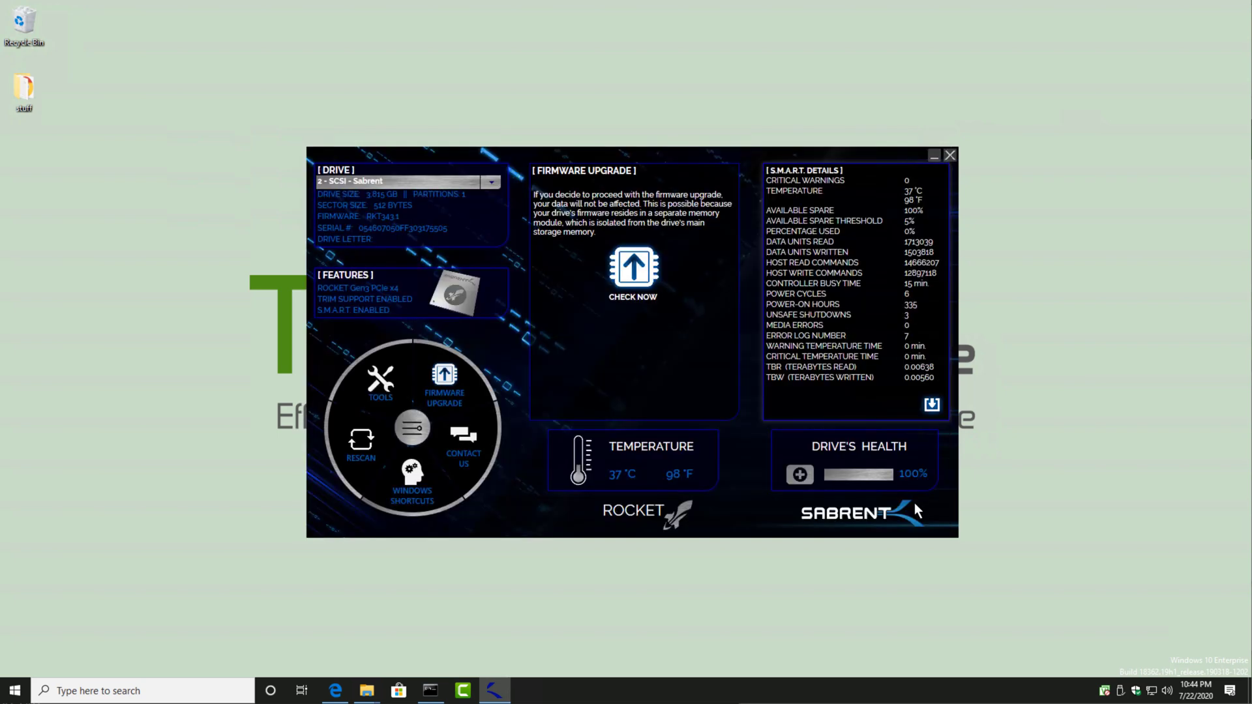
# Step: Switch the monitored drive to the Samsung SSD 970 EVO 250GB and back to 2 - SCSI - Sabrent
pyautogui.click(493, 182)
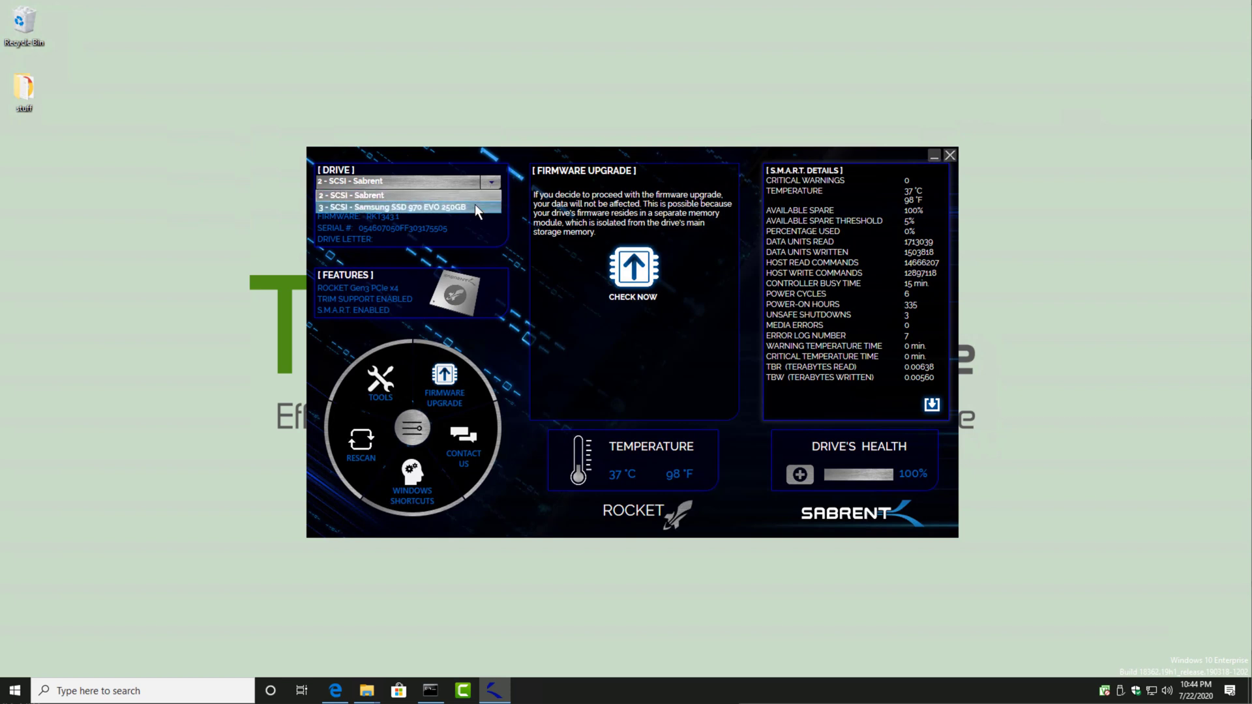
pyautogui.click(479, 203)
pyautogui.click(492, 183)
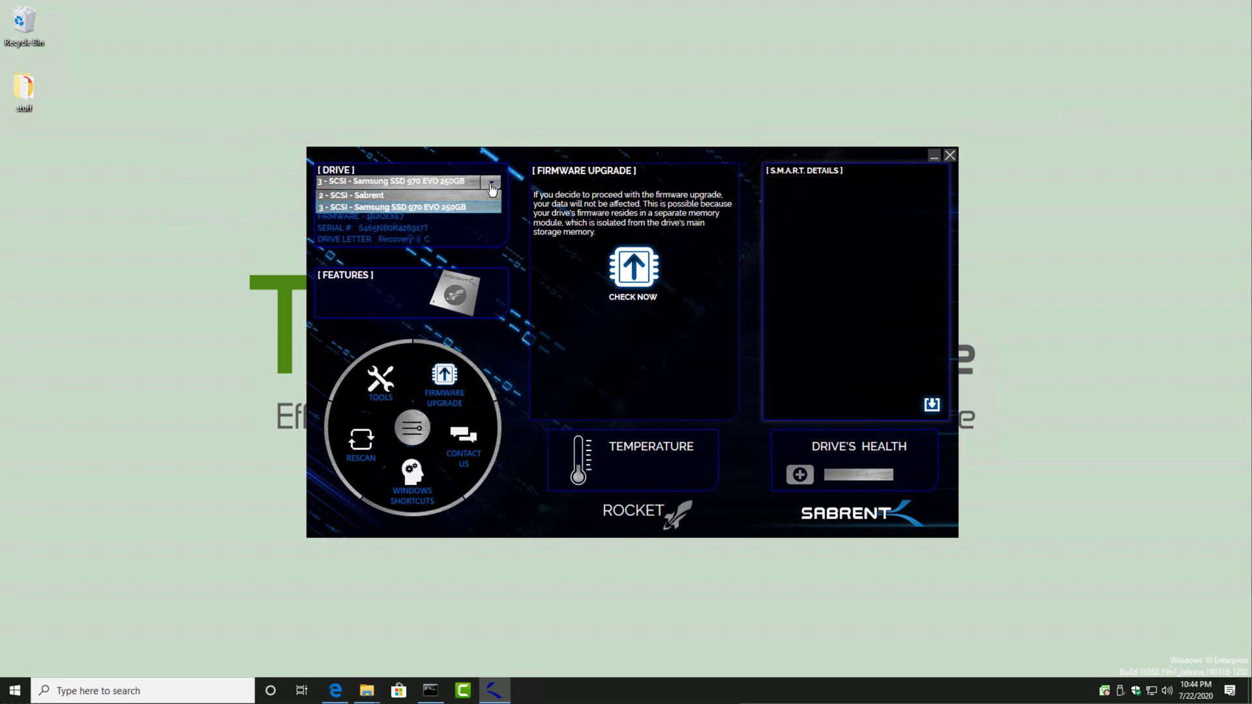
pyautogui.click(448, 197)
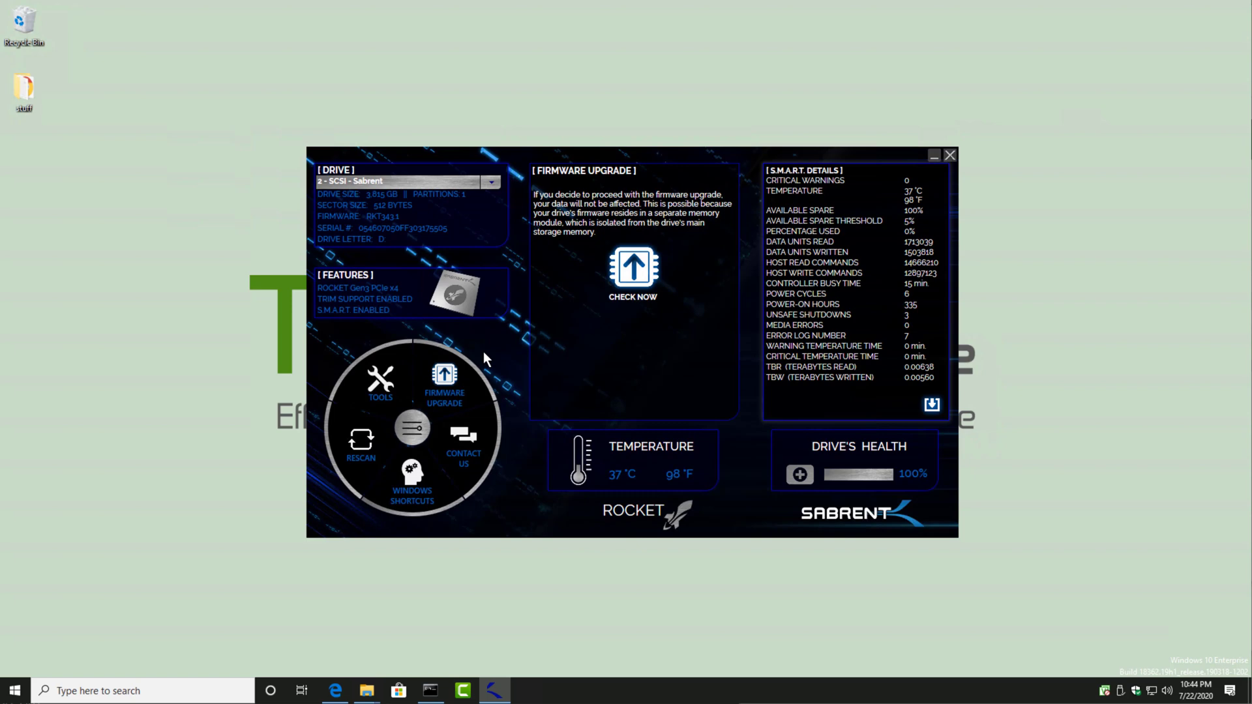
# Step: Repeat the firmware upgrade check for the reselected Sabrent drive, dismiss the notice, and close Rocket Control Panel
pyautogui.click(445, 376)
pyautogui.click(445, 376)
pyautogui.click(649, 255)
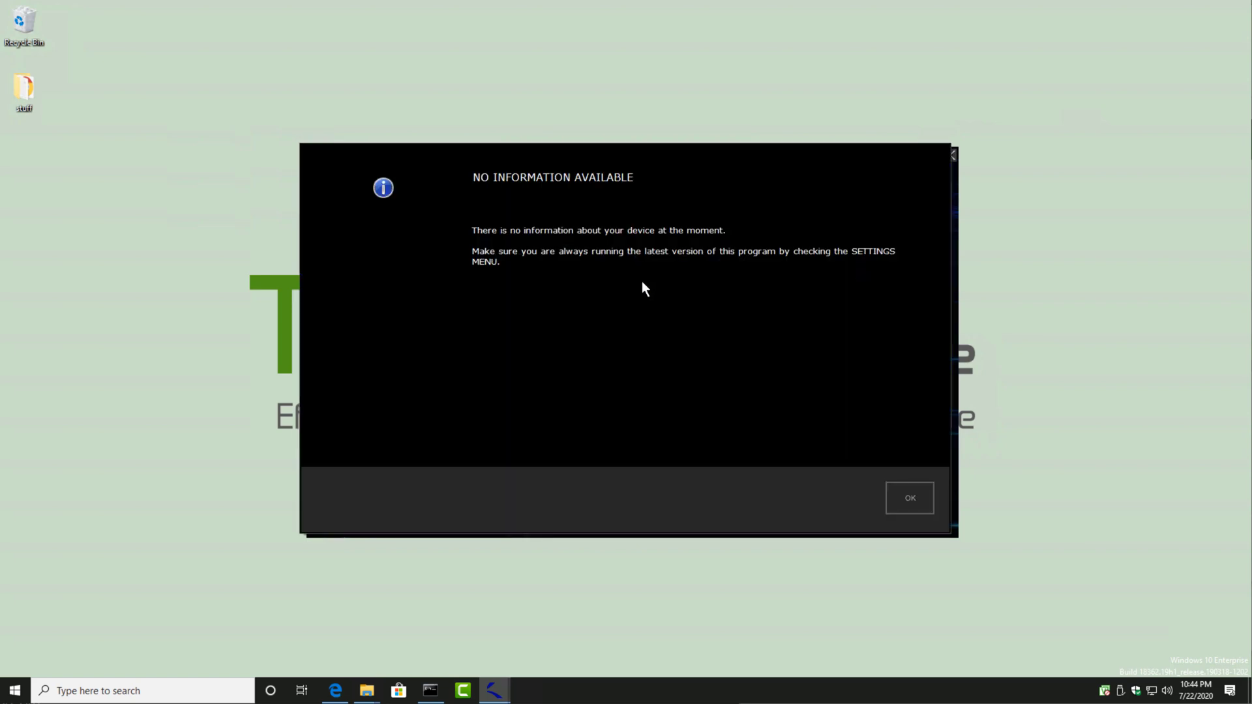
pyautogui.click(910, 495)
pyautogui.click(949, 156)
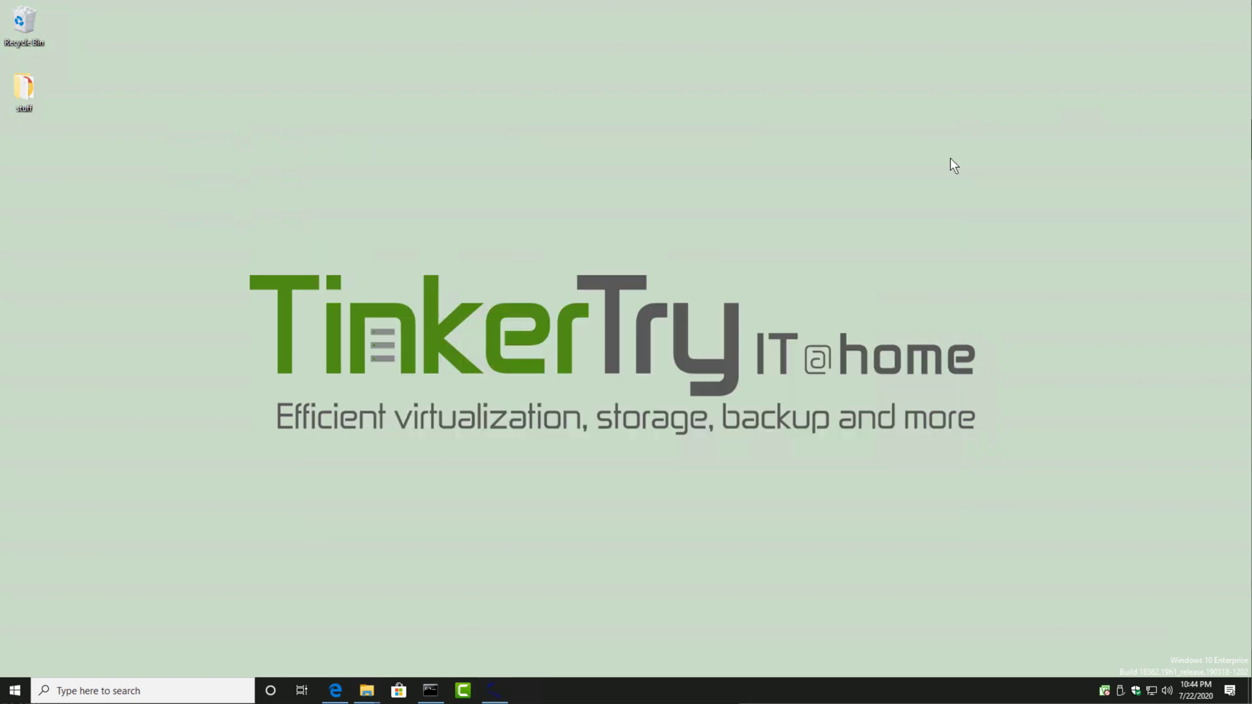
# Step: Try to relaunch Sabrent Rocket Control Panel.exe as administrator from its extracted download folder, allowing it to make changes to the device
pyautogui.click(366, 690)
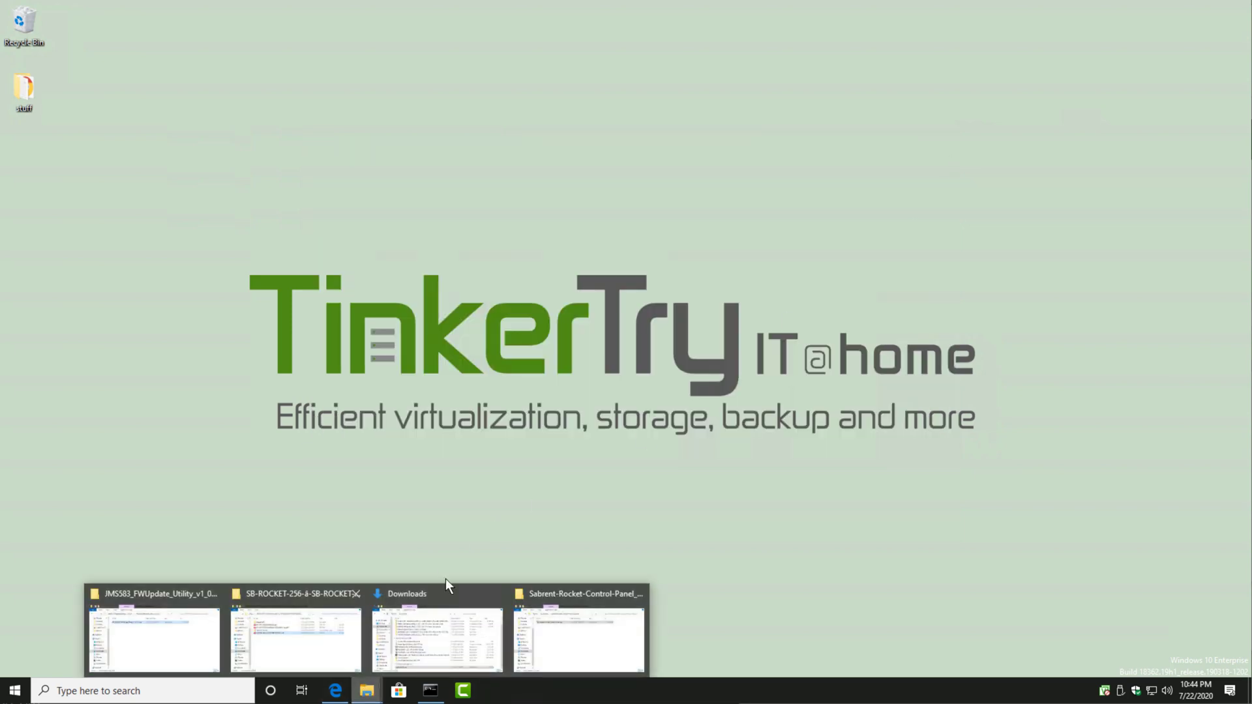
pyautogui.click(578, 630)
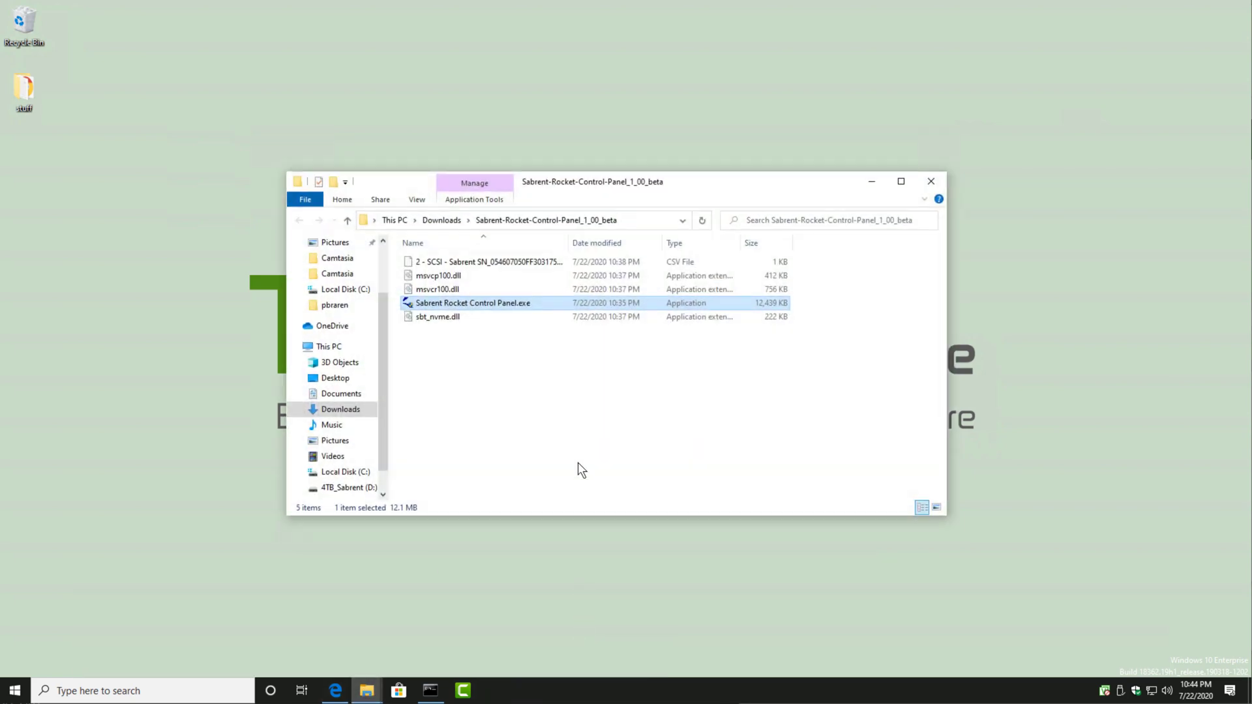
pyautogui.doubleClick(522, 305)
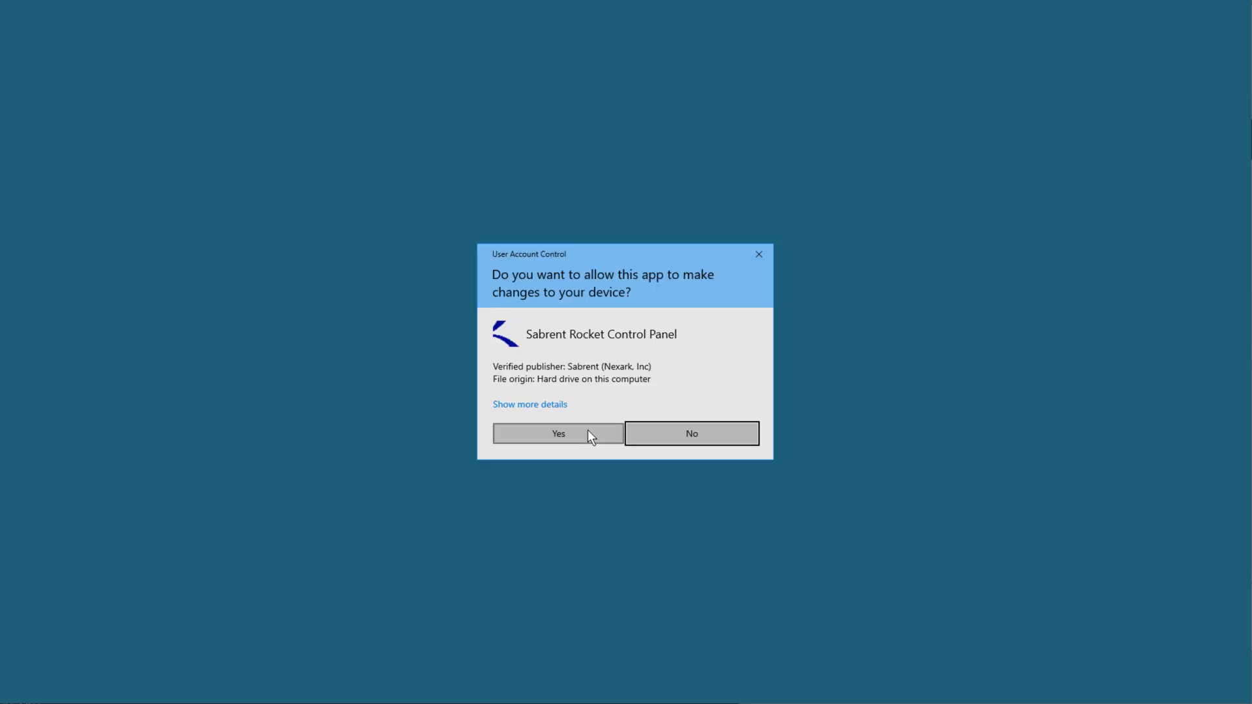
pyautogui.click(759, 261)
pyautogui.rightClick(529, 304)
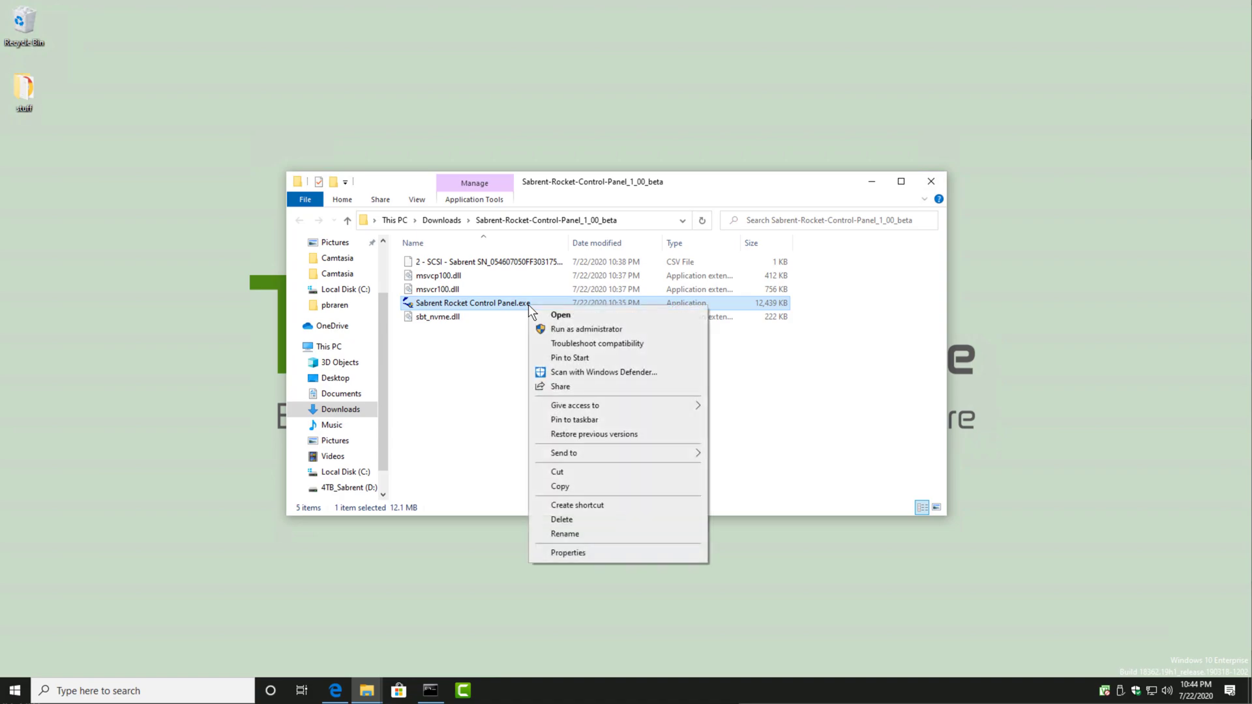
pyautogui.click(598, 331)
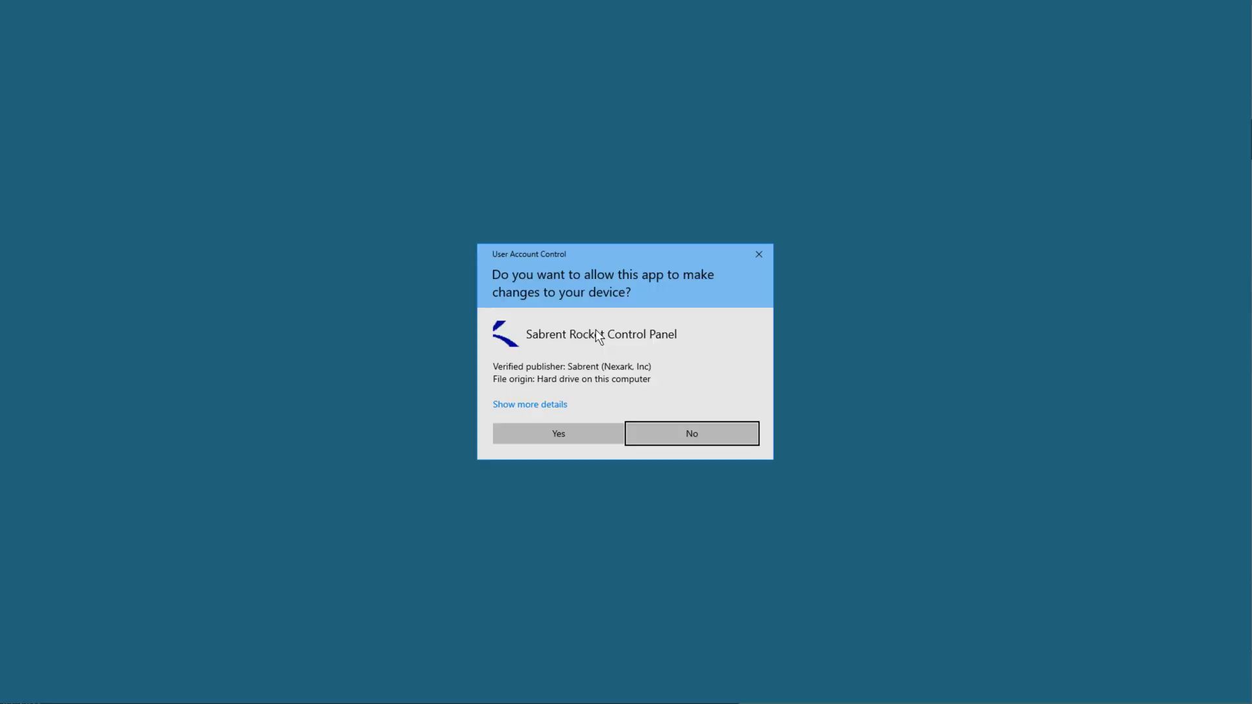
pyautogui.click(587, 431)
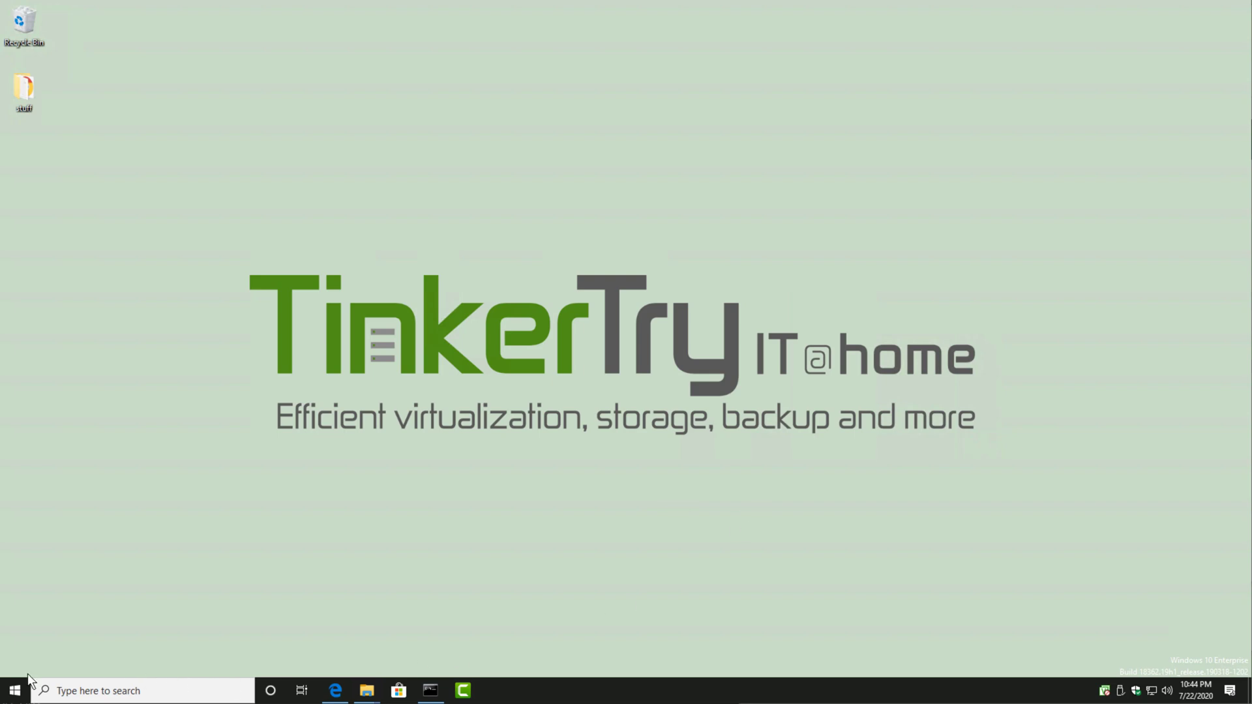
# Step: Open Event Viewer and view the System log under Windows Logs
pyautogui.rightClick(15, 690)
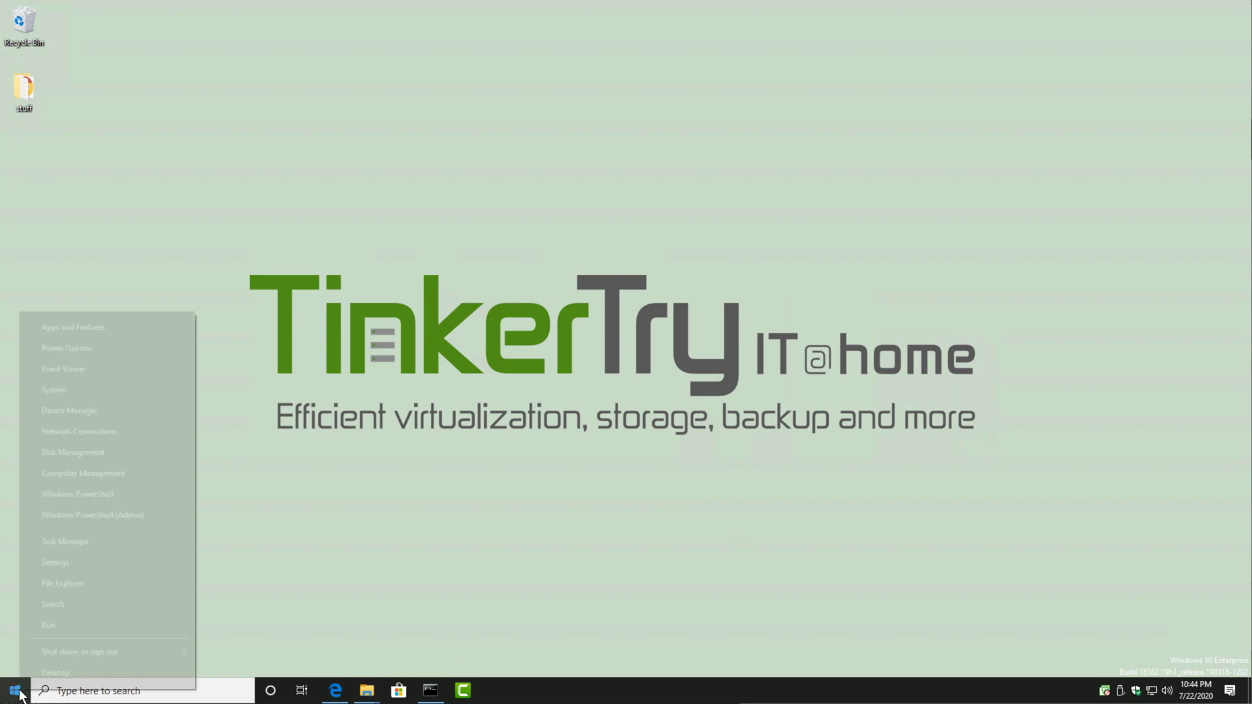
pyautogui.click(62, 367)
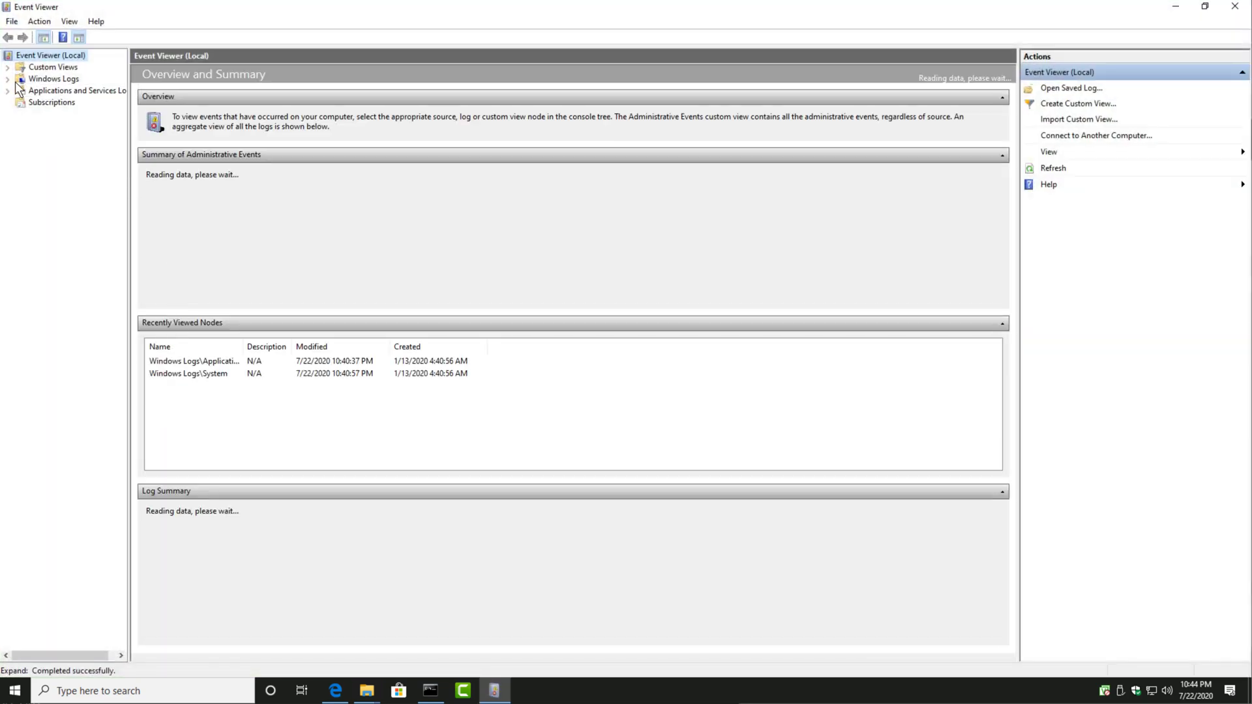
pyautogui.click(7, 79)
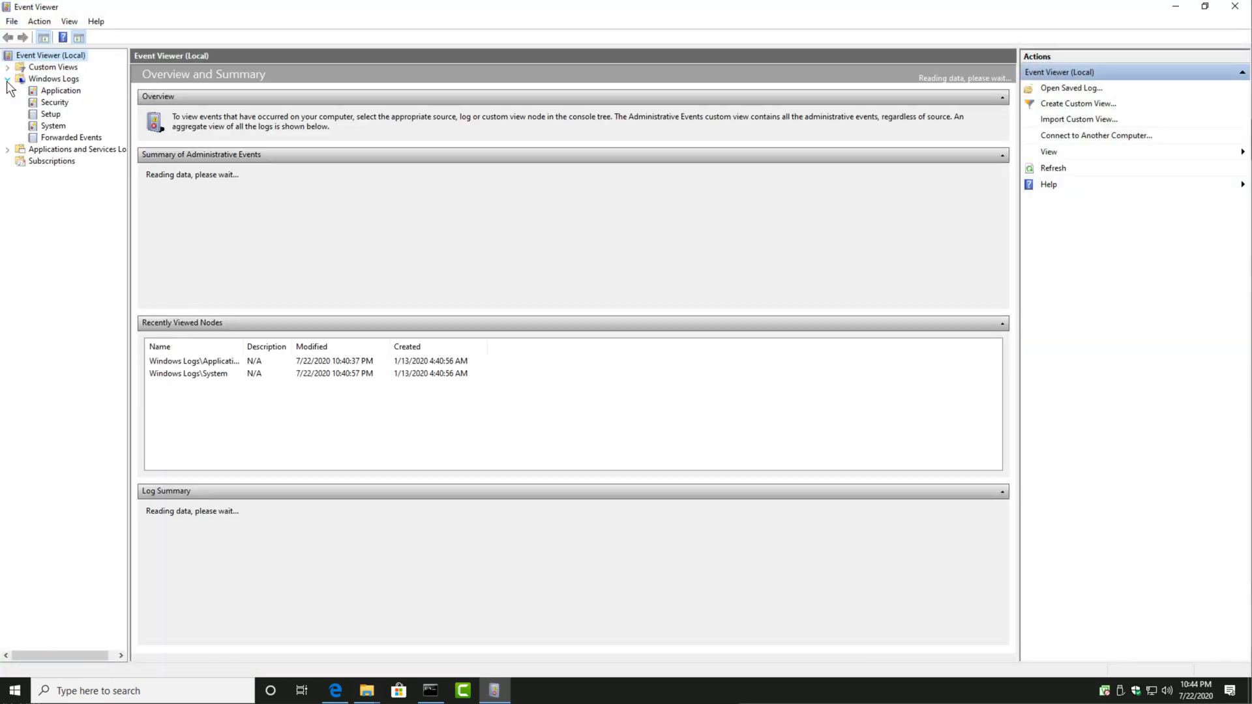
pyautogui.click(52, 127)
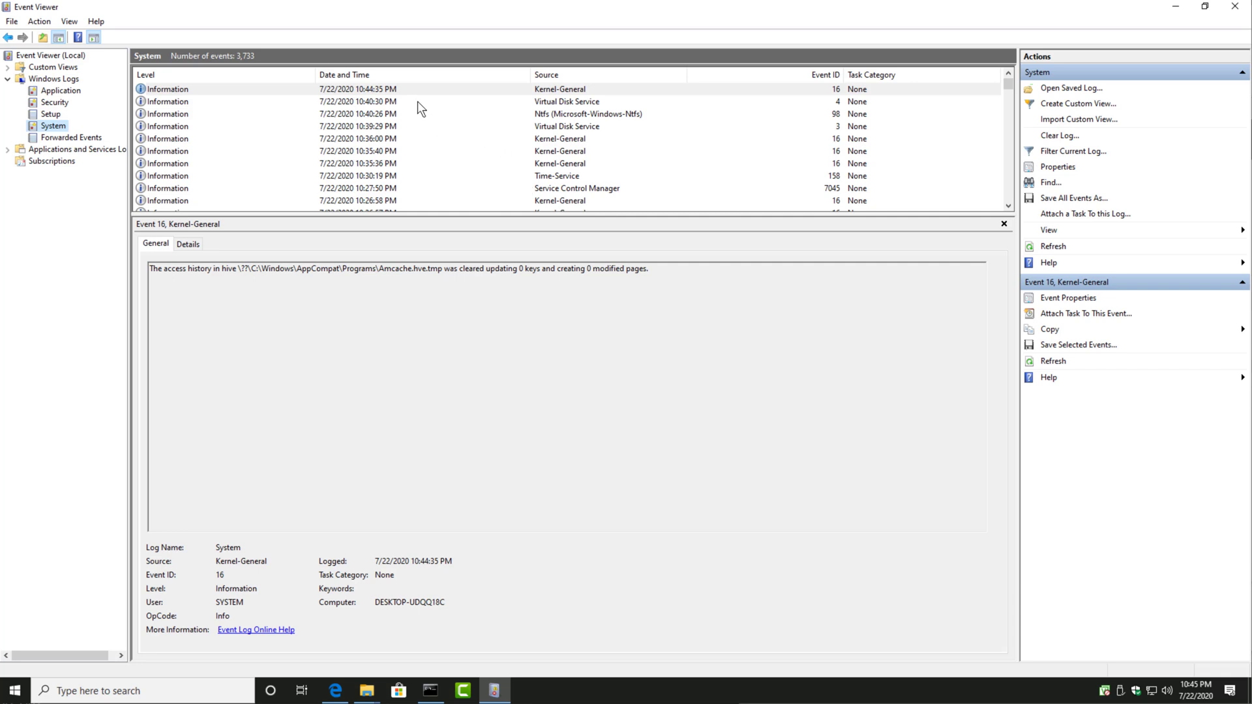
# Step: Inspect the most recent Application Error and .NET Runtime entries in the Application log, then minimize Event Viewer
pyautogui.click(53, 92)
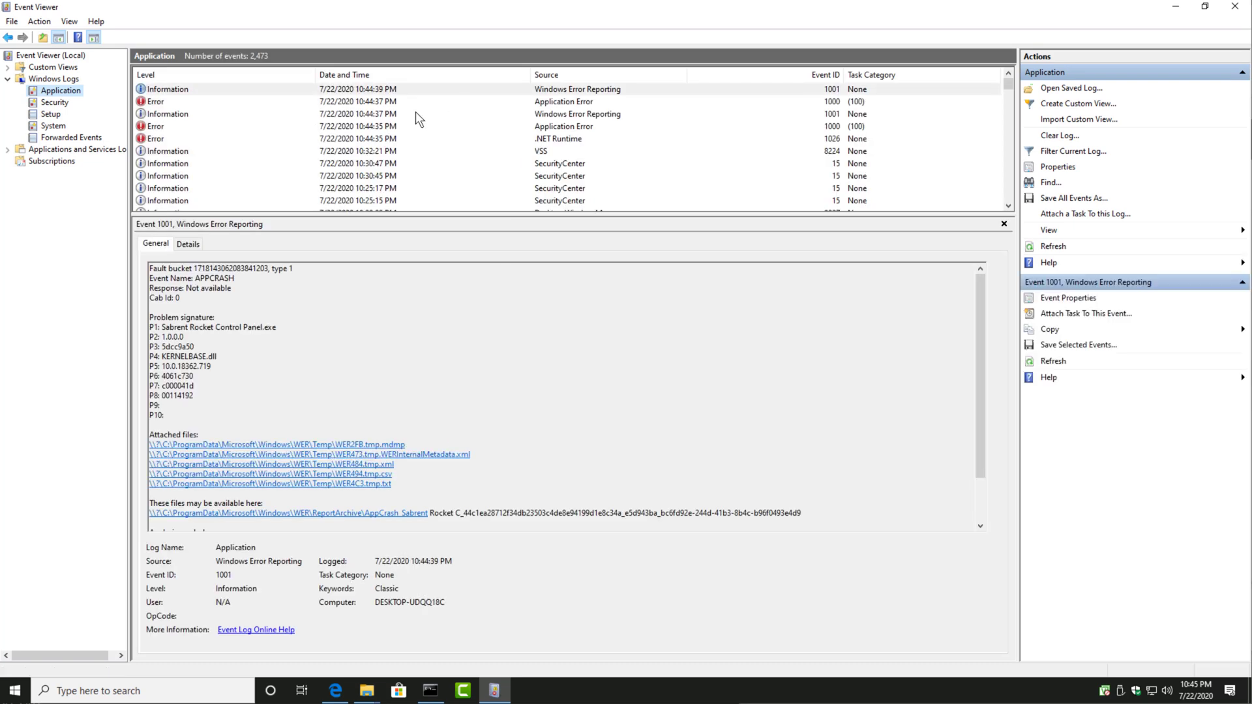
pyautogui.click(414, 100)
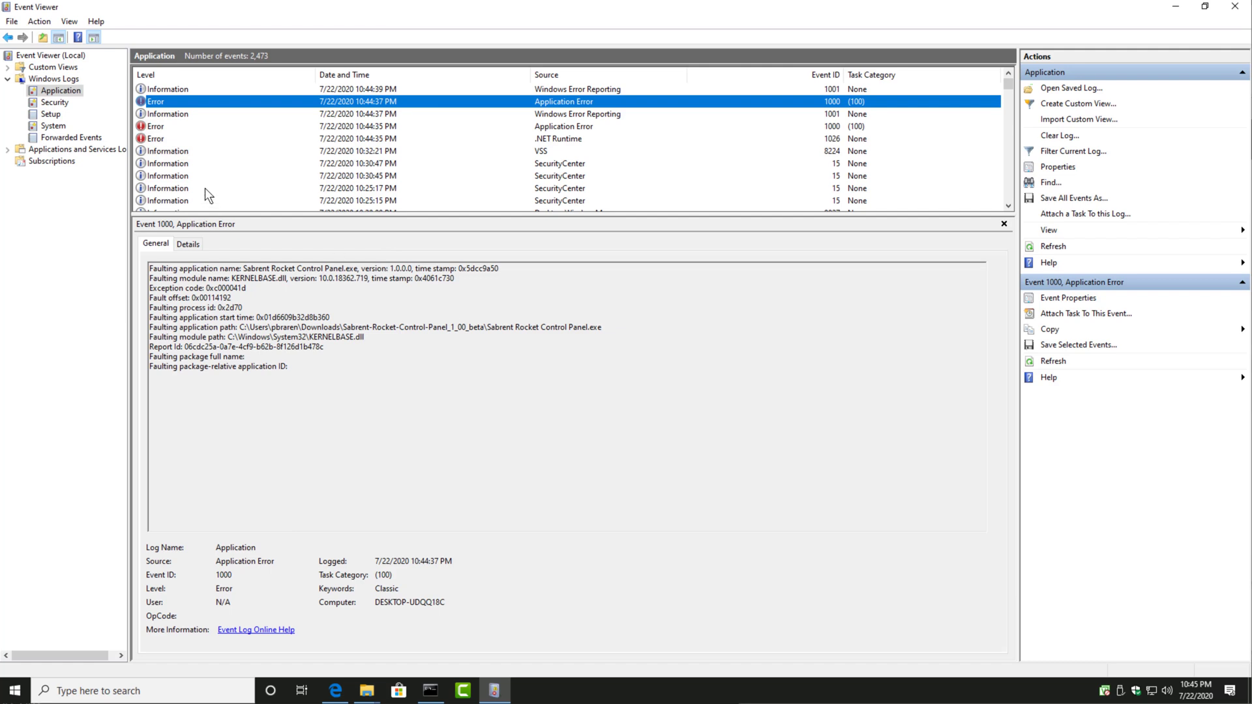
pyautogui.click(204, 129)
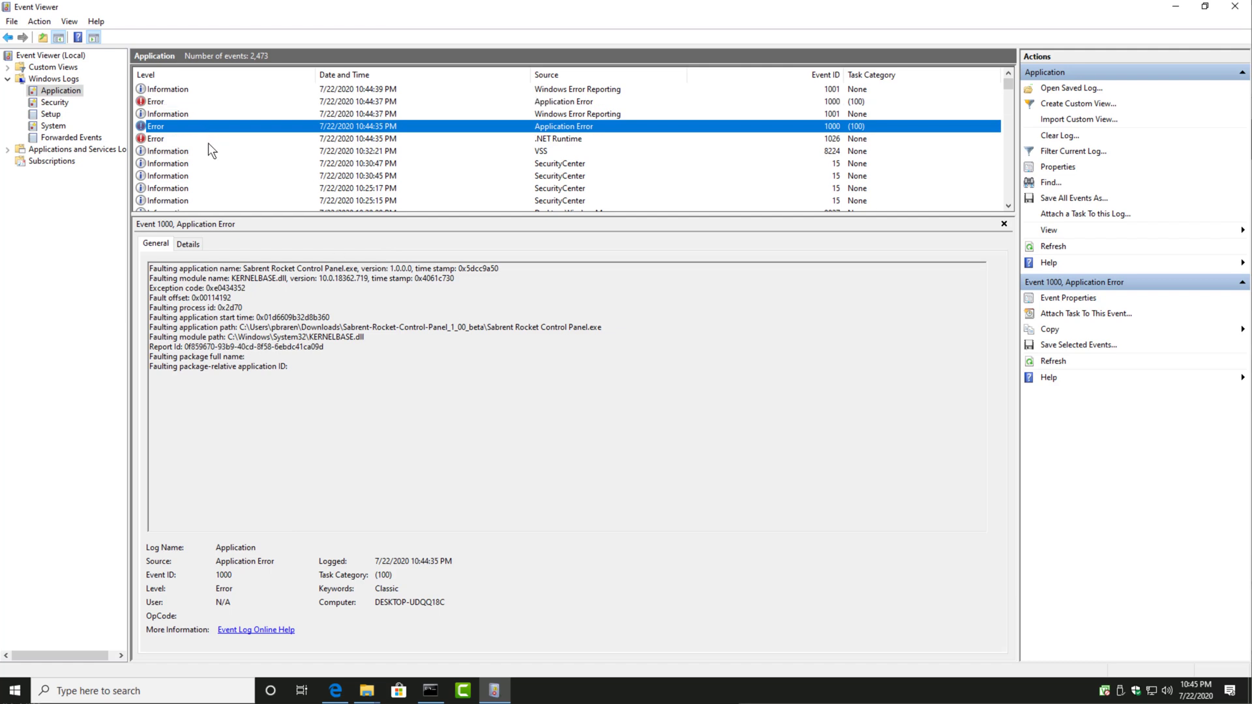
pyautogui.click(193, 139)
pyautogui.click(1176, 6)
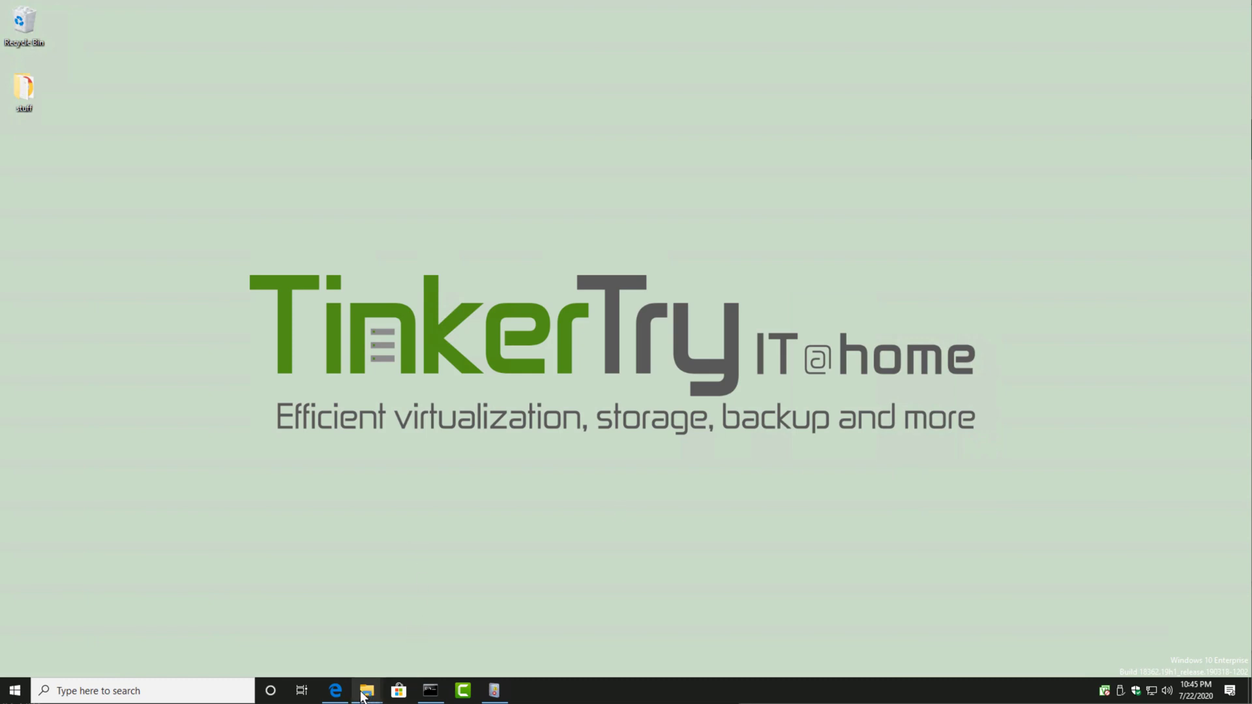
# Step: Run Sabrent Rocket Control Panel.exe as administrator again from its download folder and allow changes to the device
pyautogui.moveTo(367, 690)
pyautogui.click(540, 645)
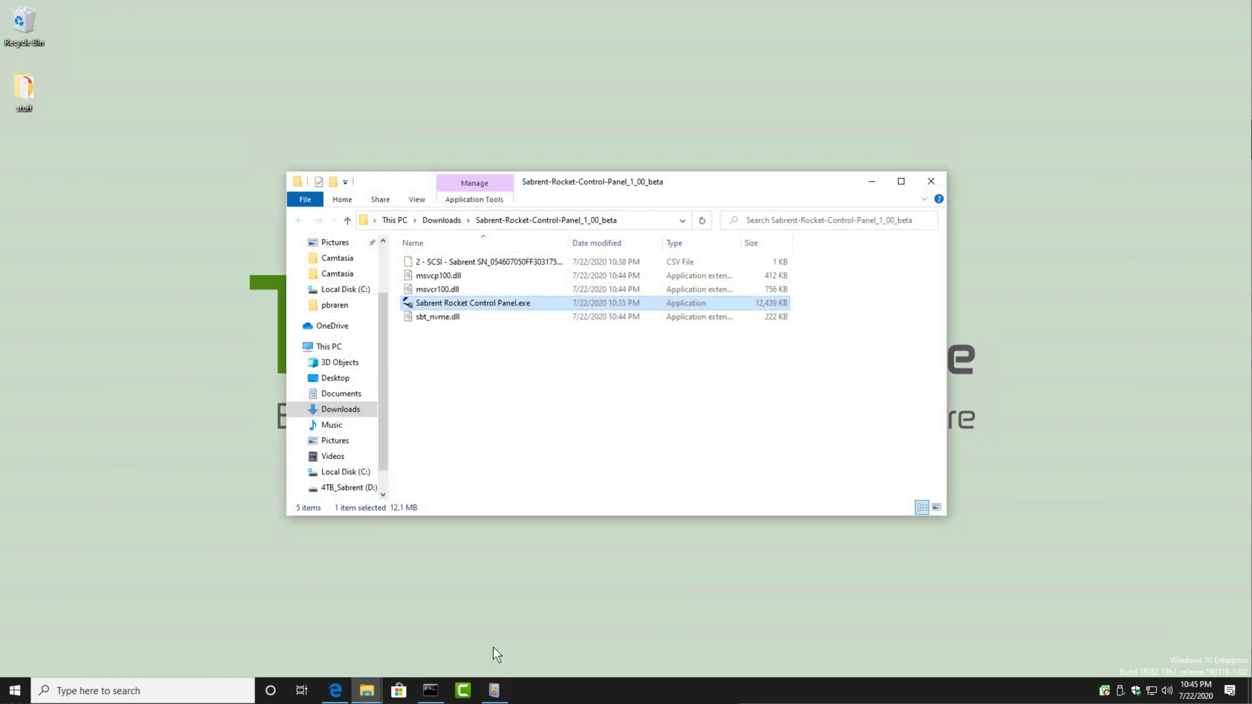
pyautogui.rightClick(534, 306)
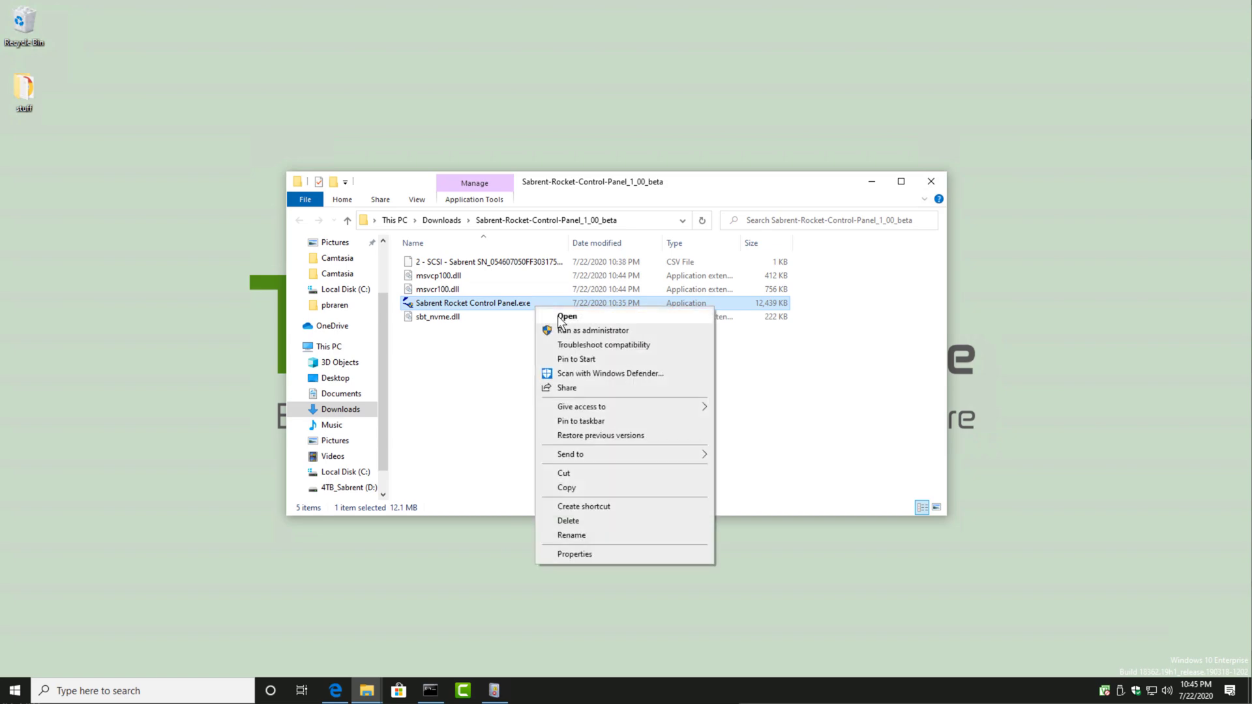
pyautogui.click(635, 329)
pyautogui.click(594, 427)
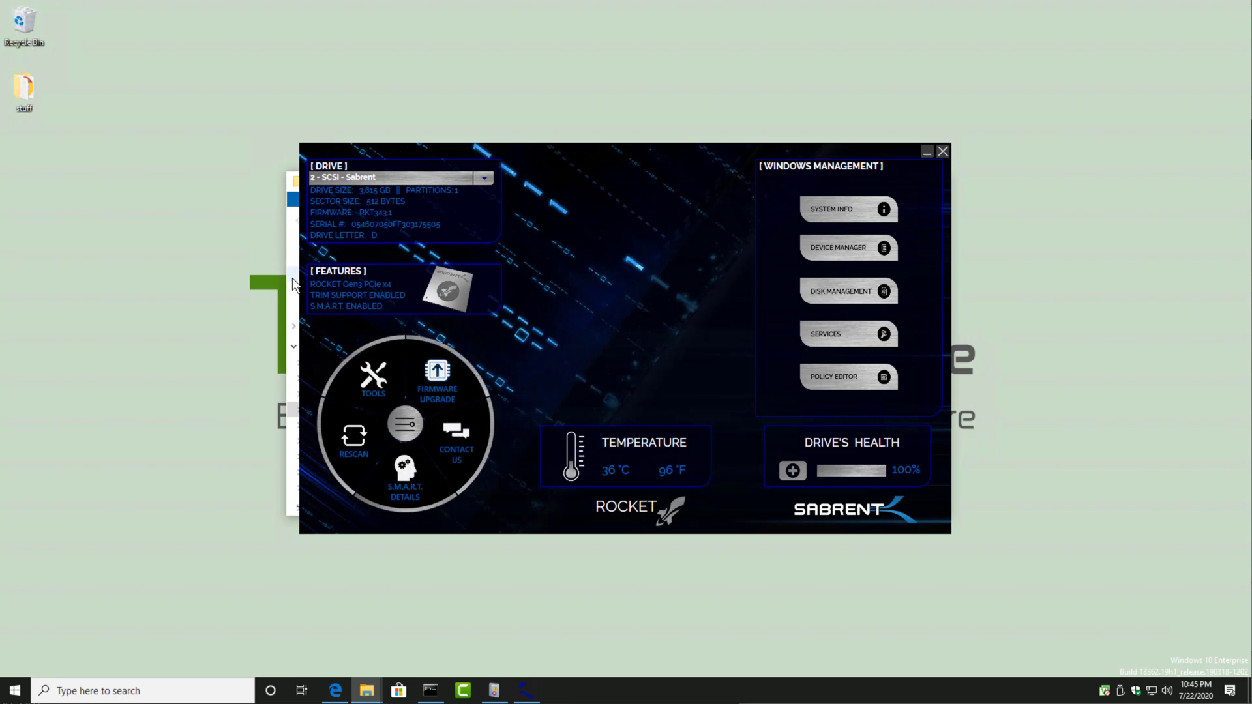
# Step: Reposition the relaunched Control Panel window, check for a Sabrent firmware upgrade, and dismiss the notice
pyautogui.moveTo(466, 156); pyautogui.dragTo(740, 263)
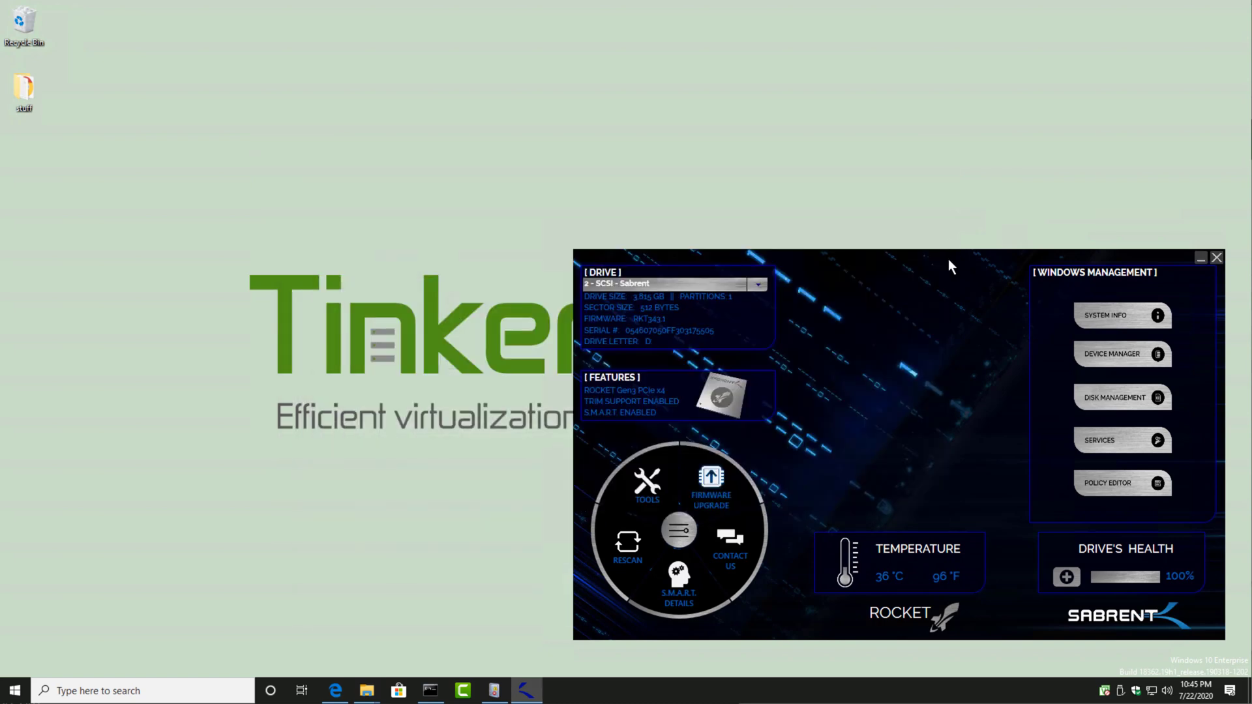
pyautogui.moveTo(951, 264); pyautogui.dragTo(704, 173)
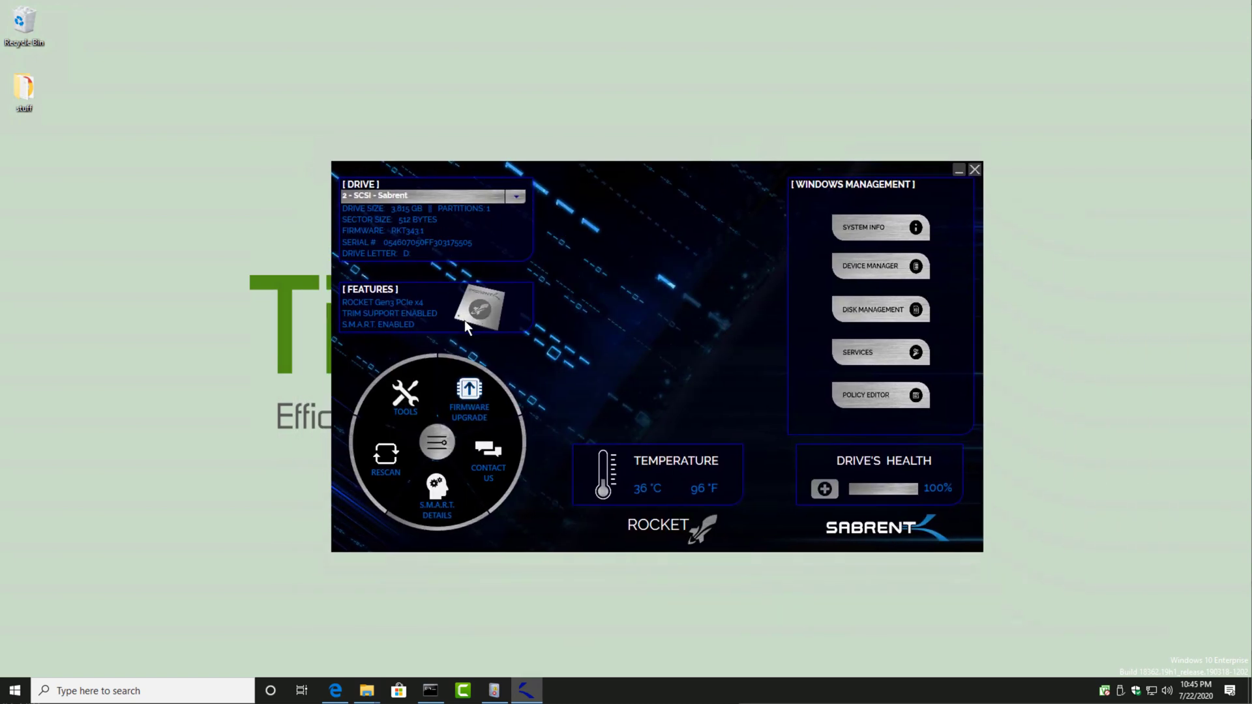
pyautogui.click(478, 401)
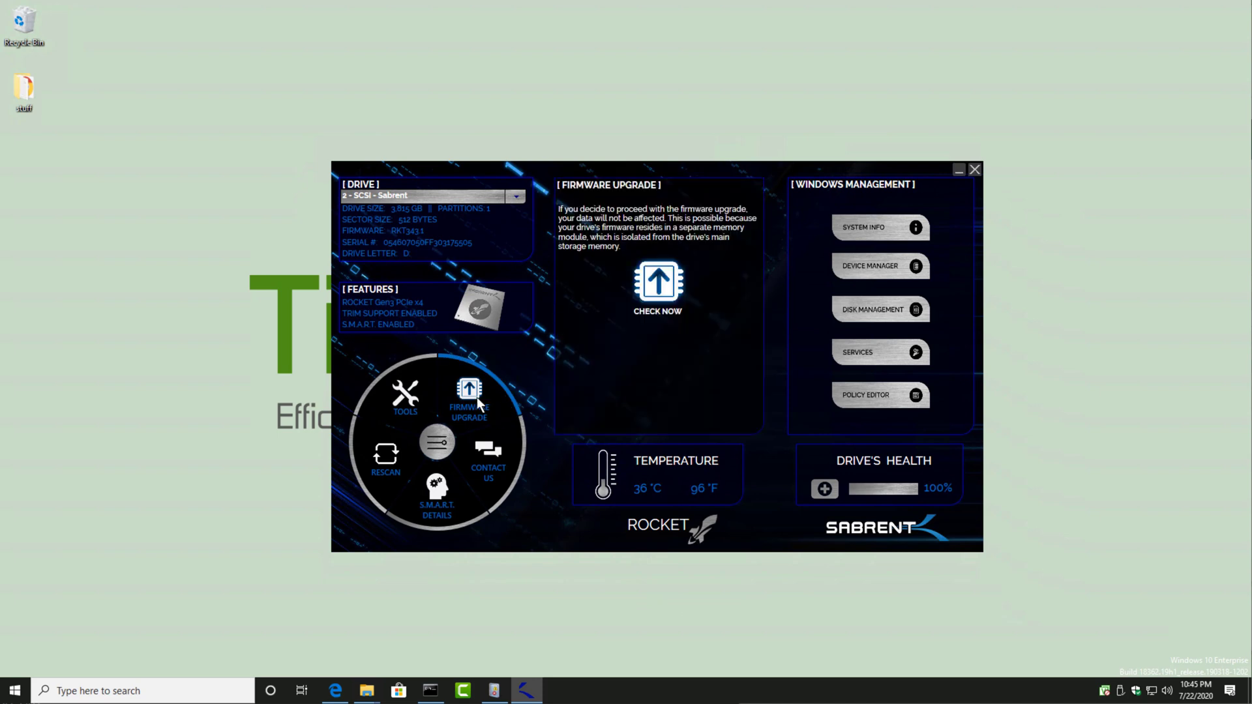
pyautogui.click(665, 301)
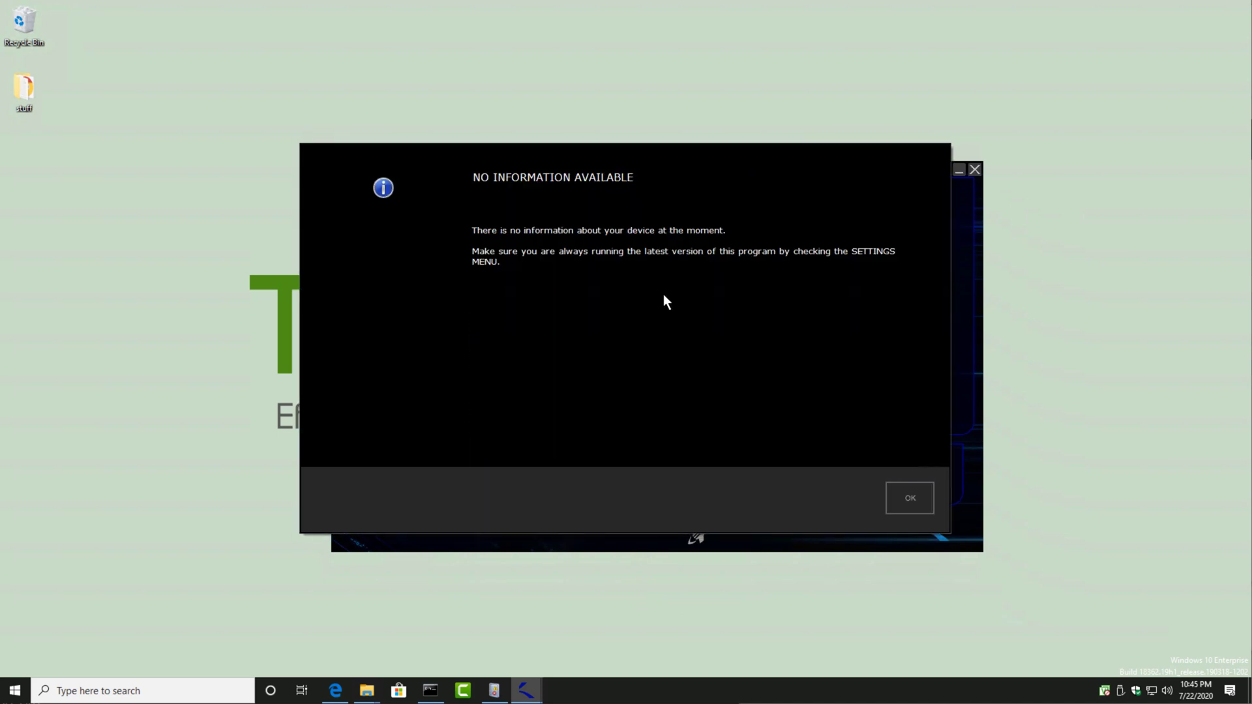
pyautogui.click(909, 498)
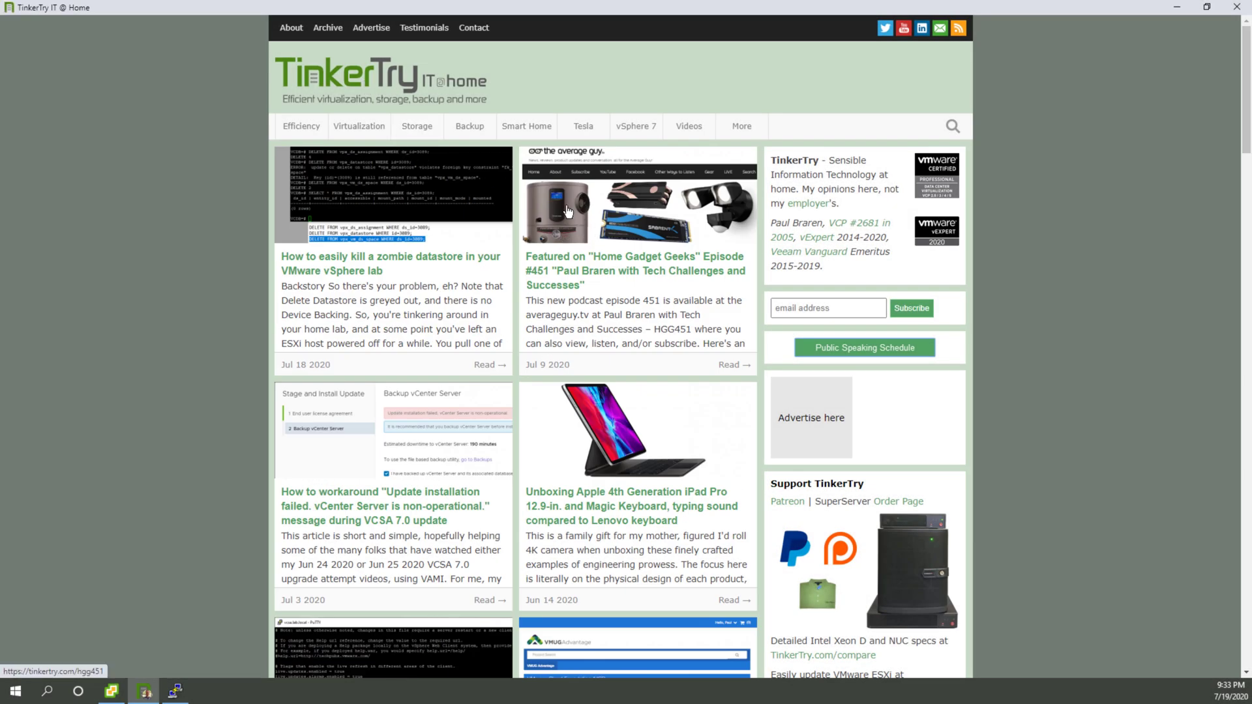
# Step: Show the vSphere 7 articles on the TinkerTry website
pyautogui.click(645, 135)
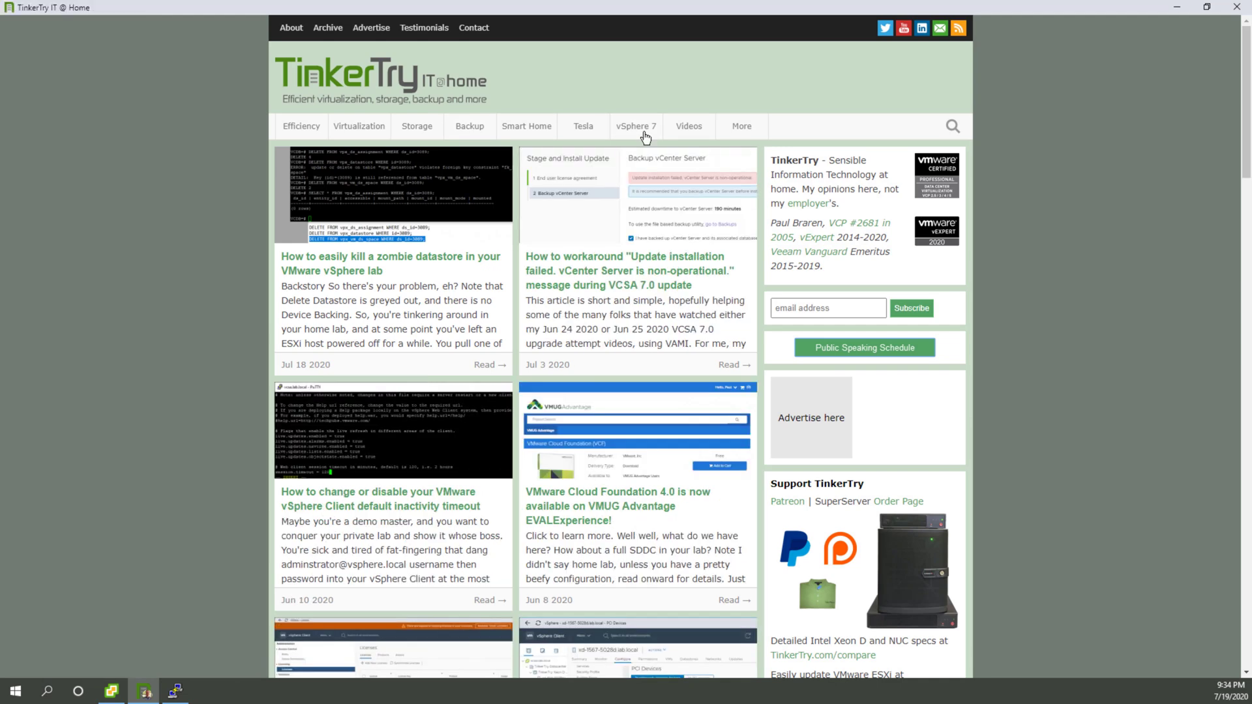